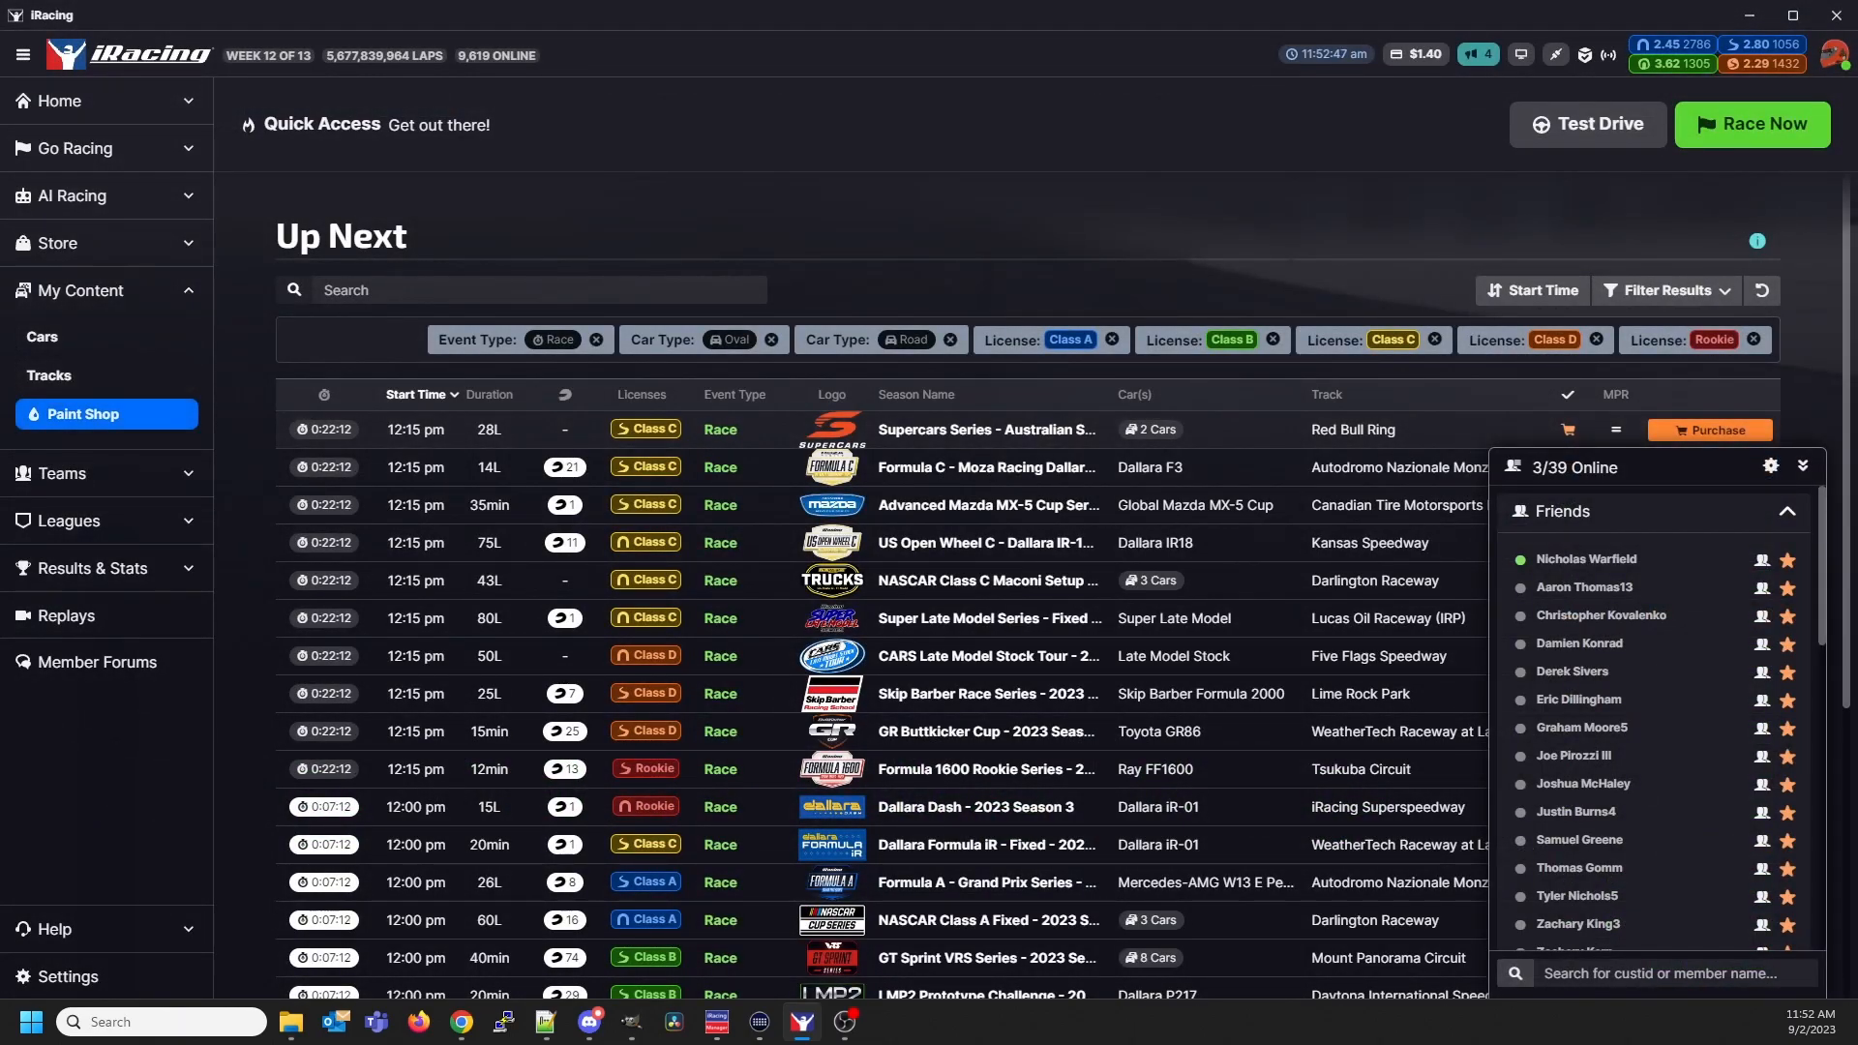
Open iRacing's Paint Shop previewing the NASCAR Next Gen Chevrolet Camaro ZL1
left_click(106, 414)
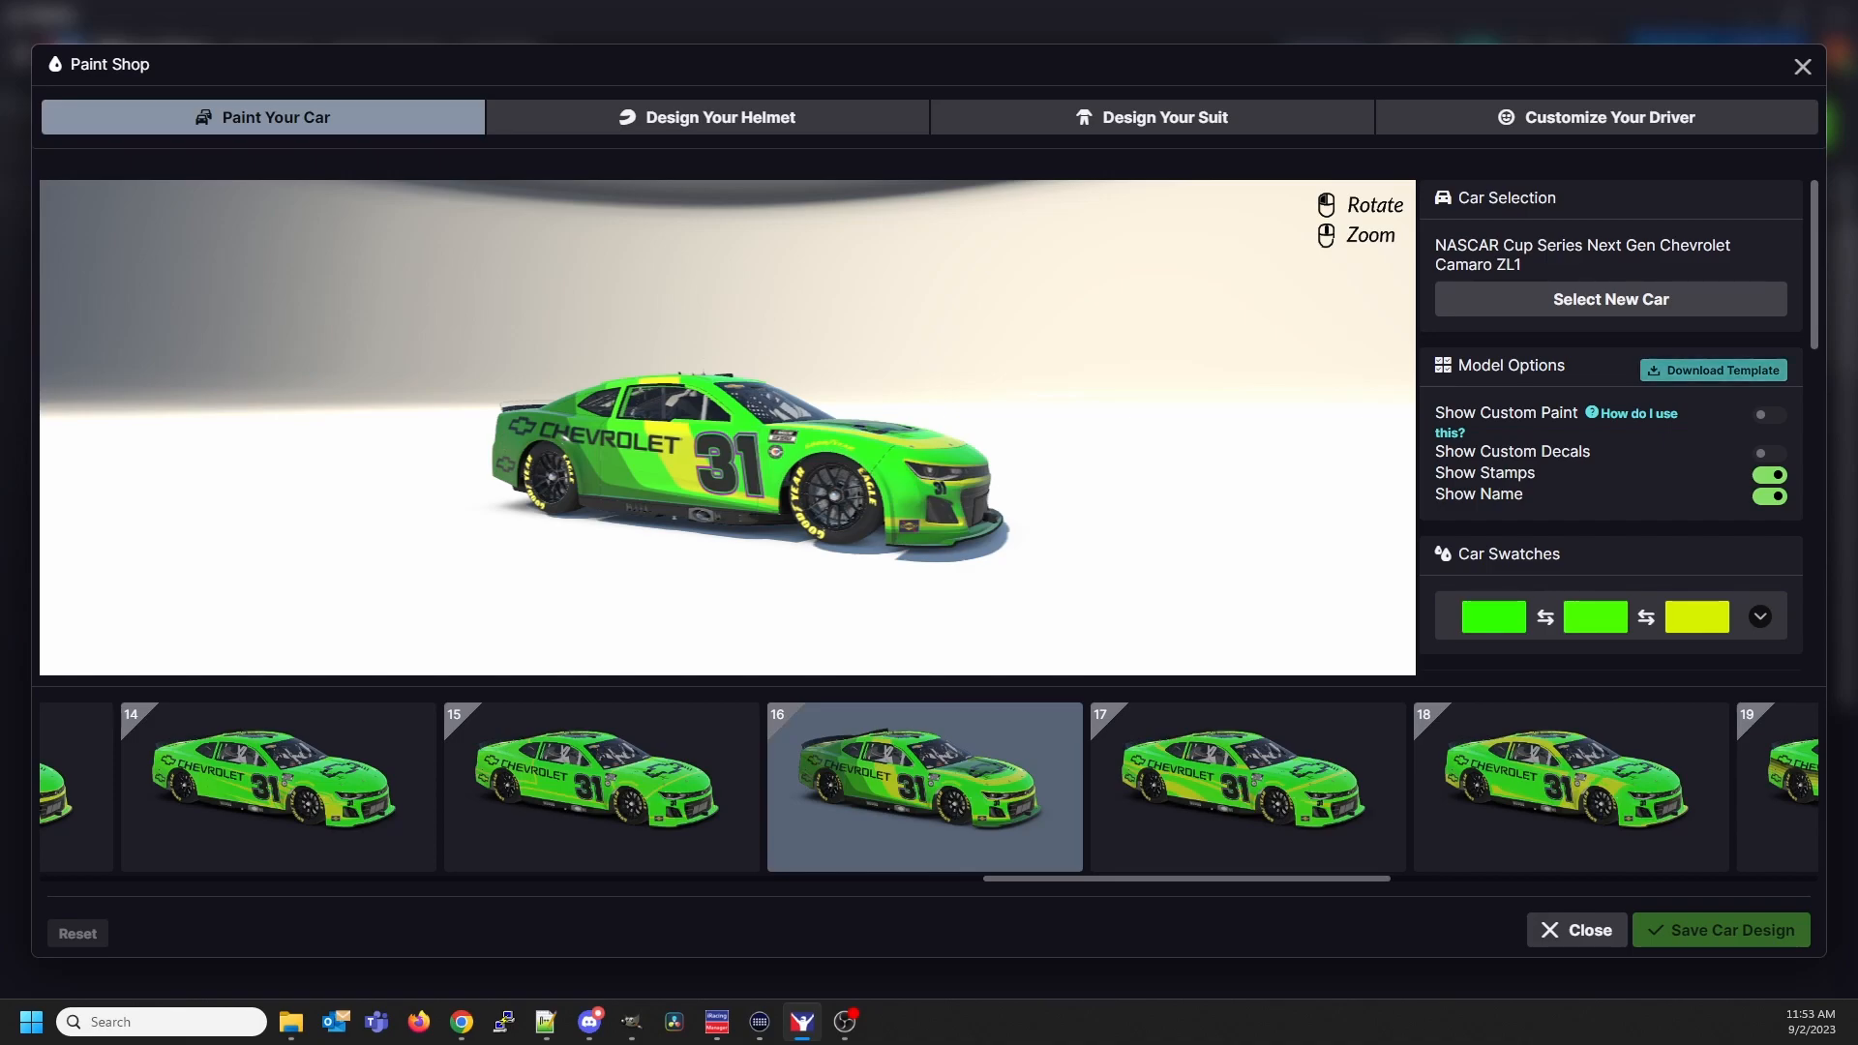
mouse_move(1638, 414)
left_click(291, 1021)
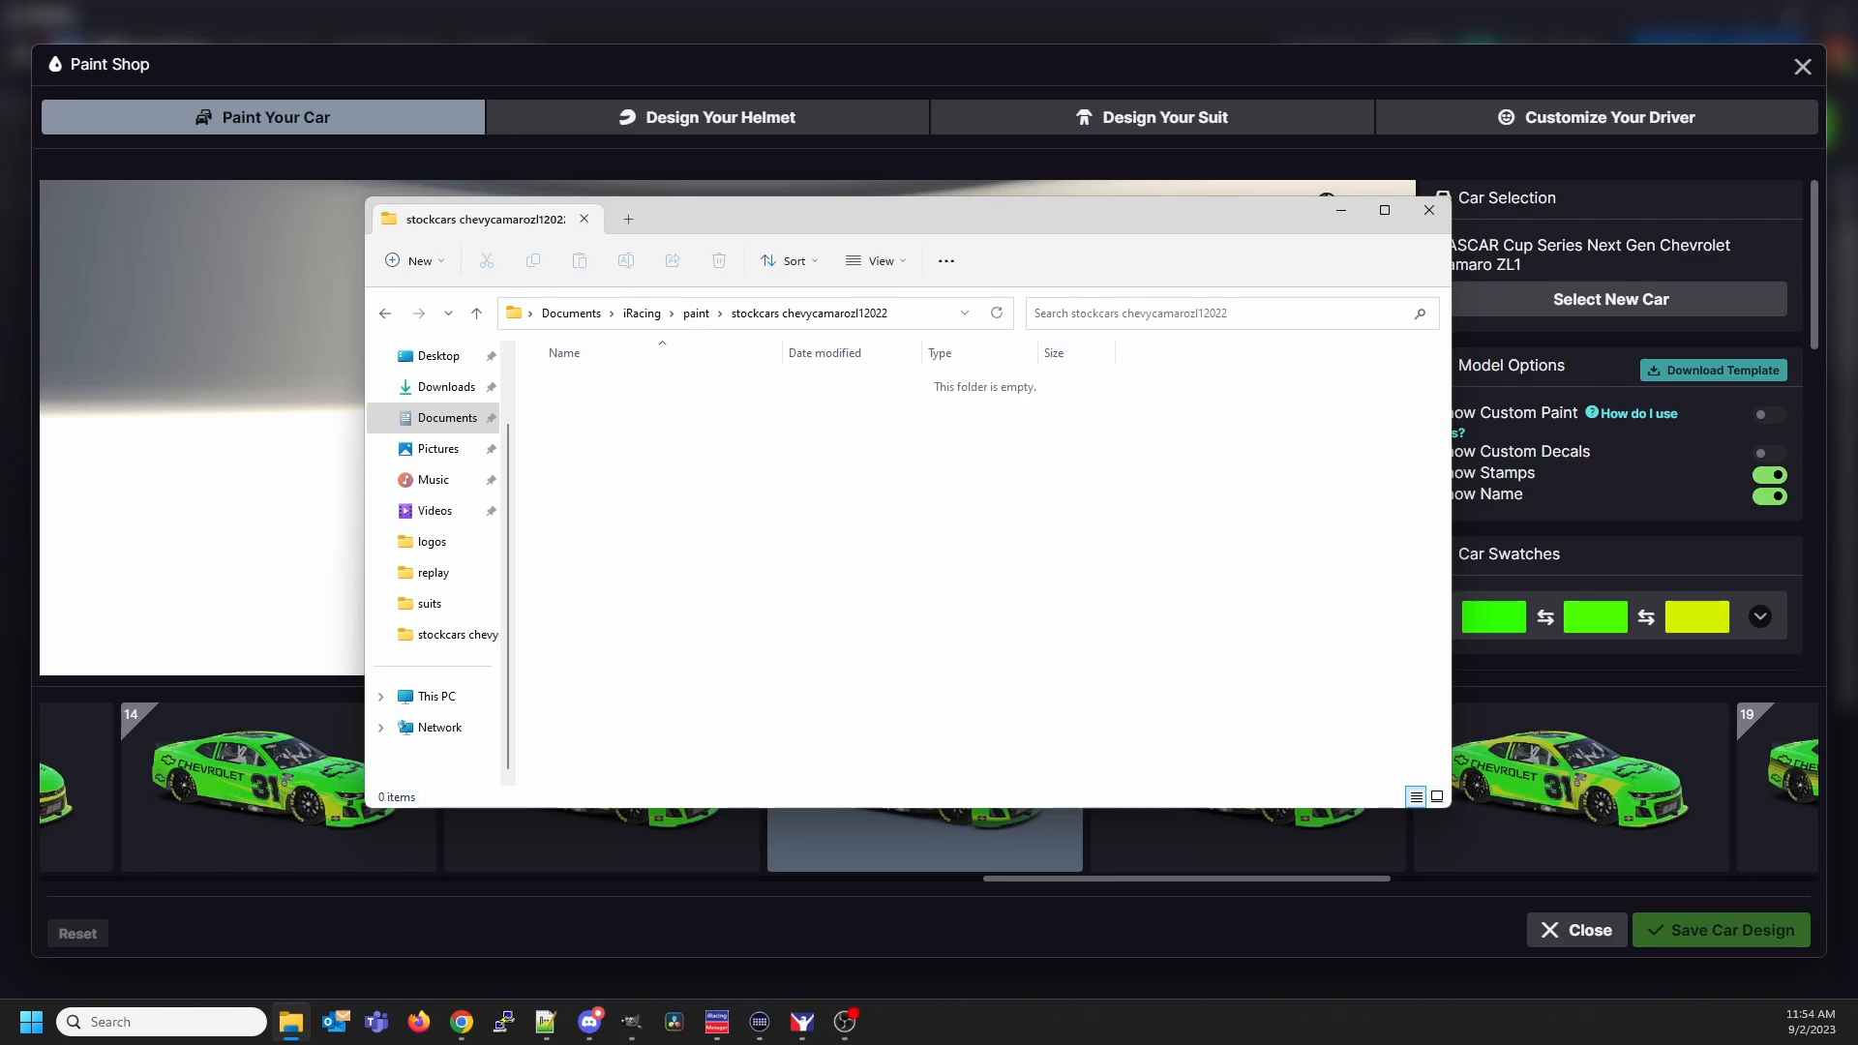
left_click(1340, 210)
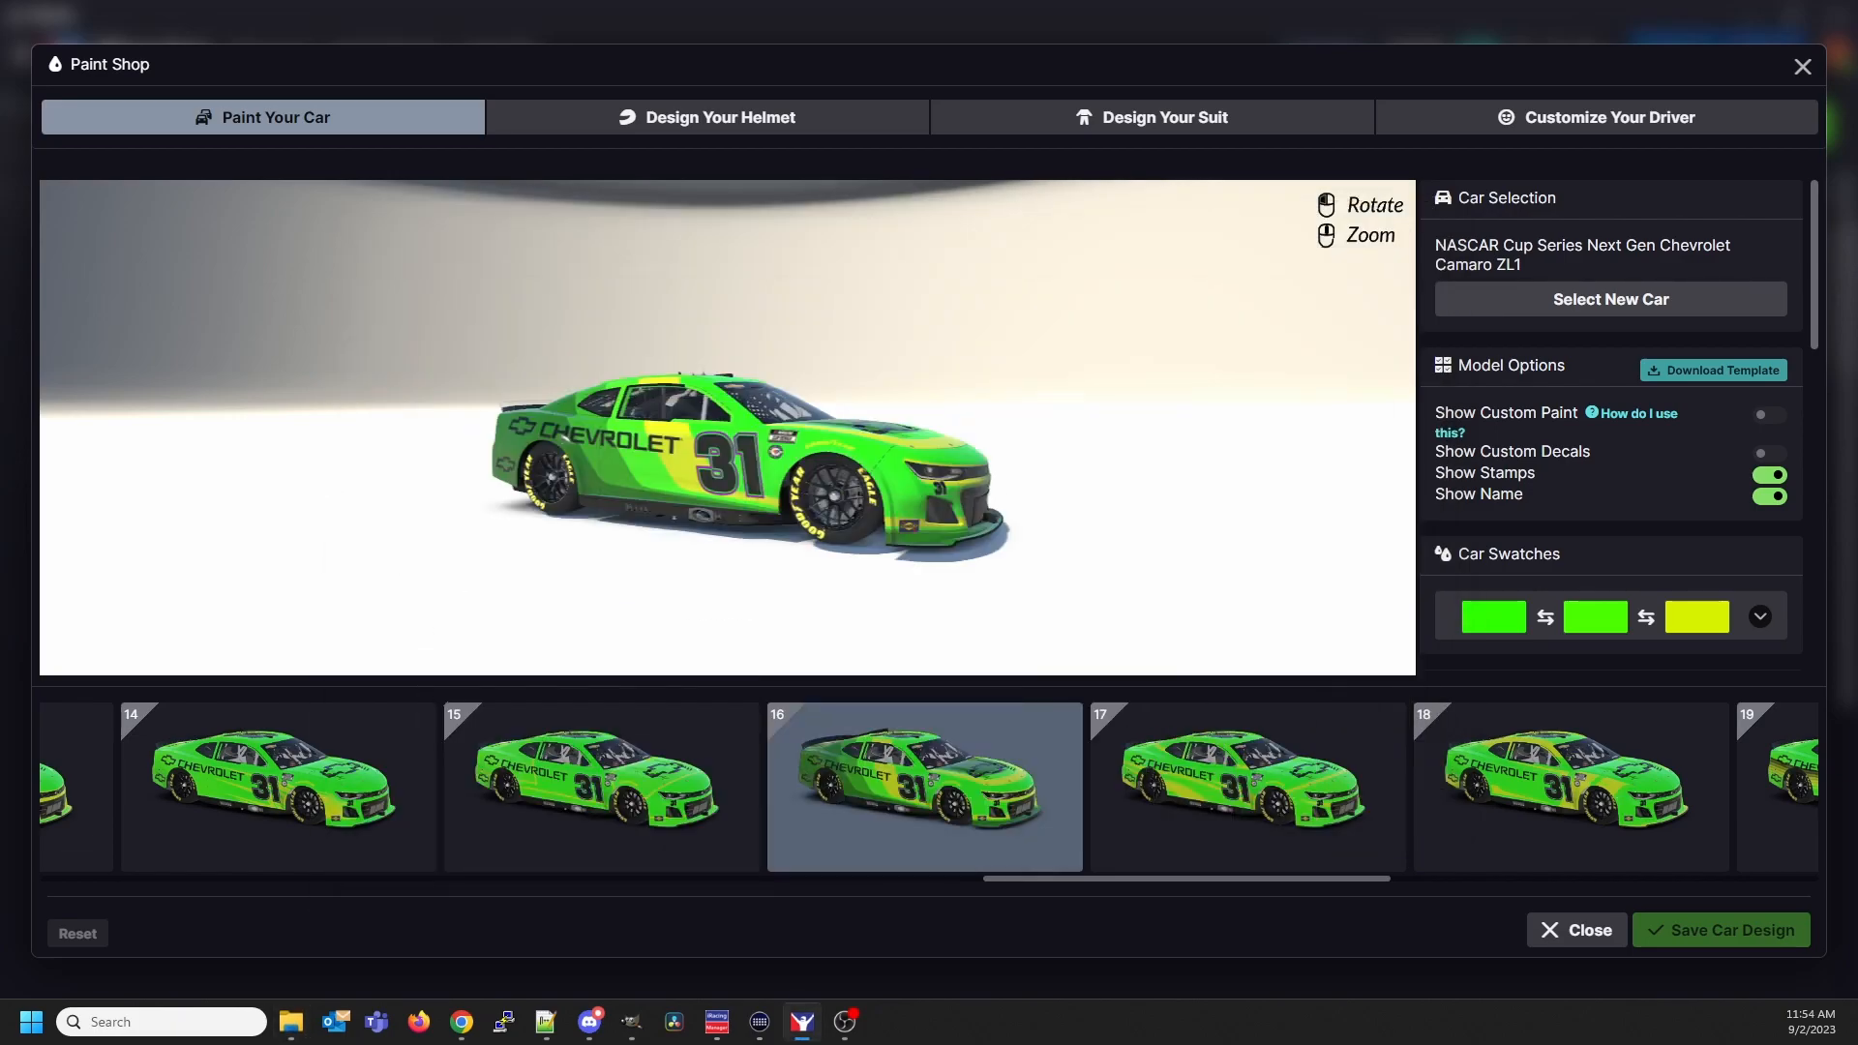
Bring the Camaro template to the front in GIMP and expand its Paintable Area layer group
left_click(630, 1022)
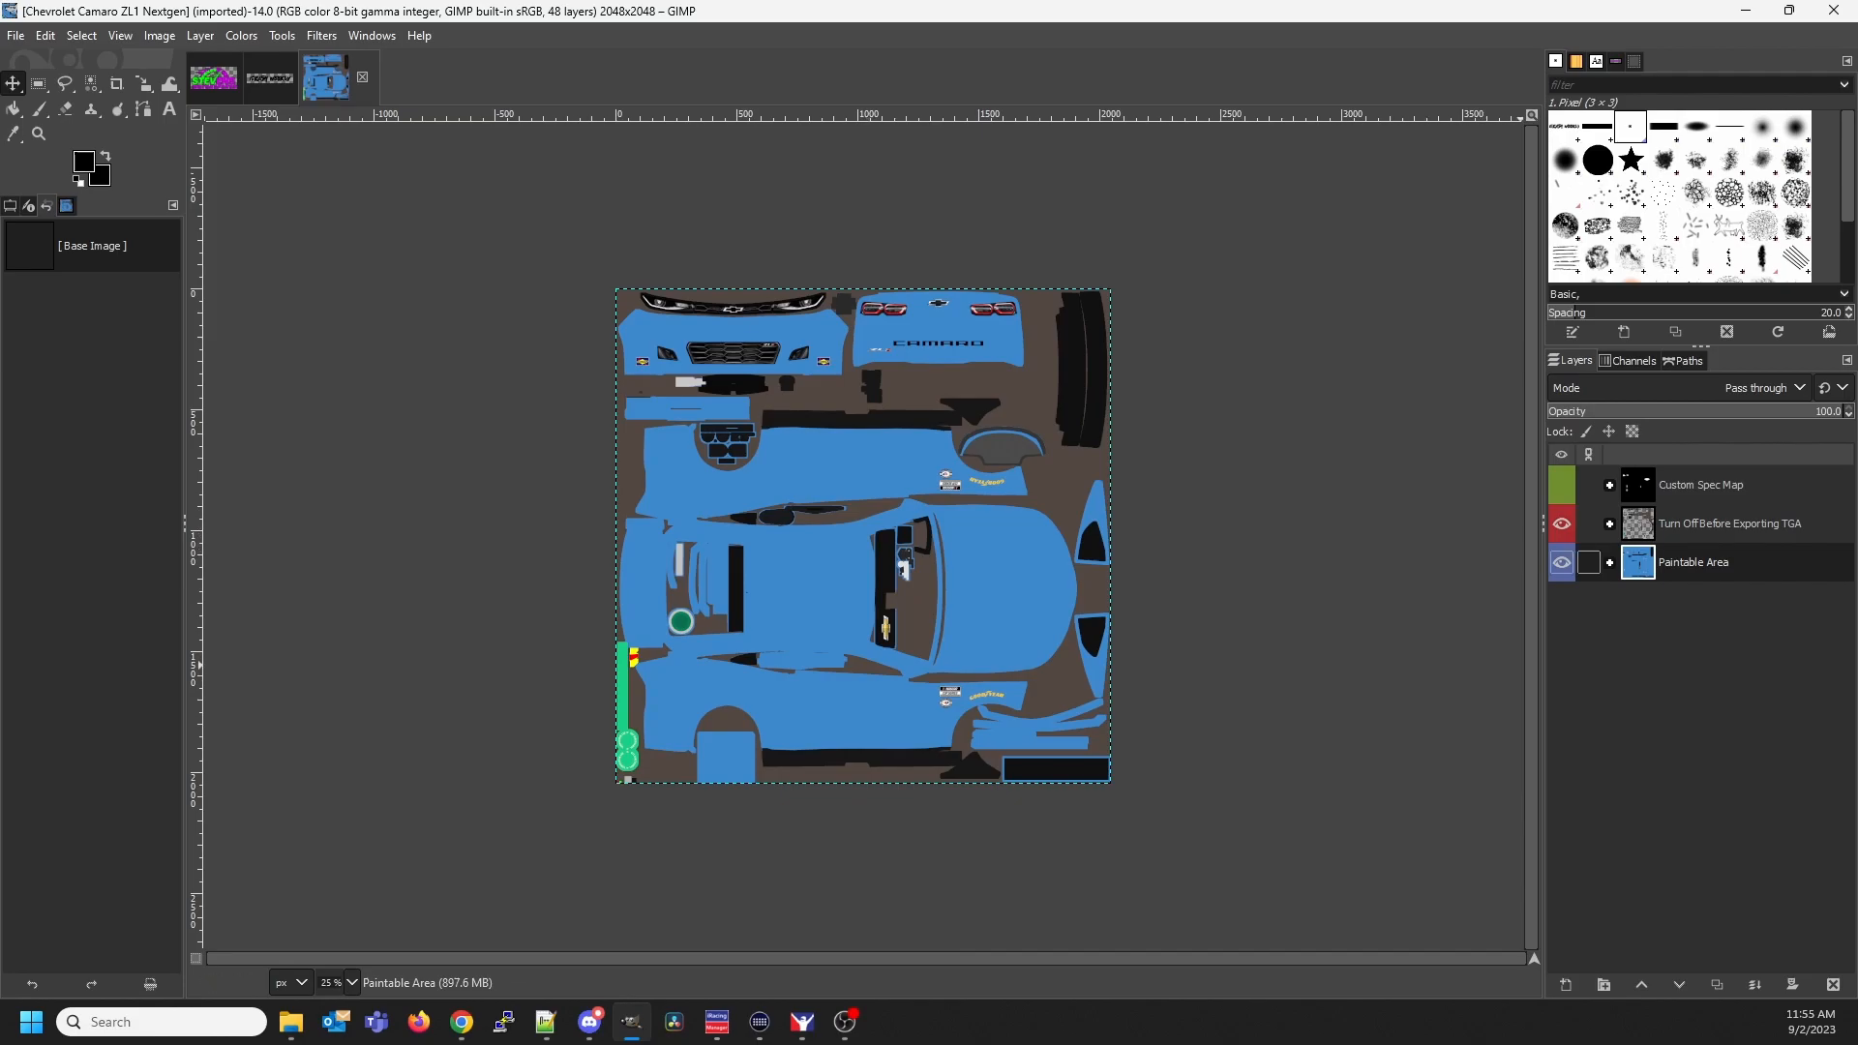
left_click(1609, 562)
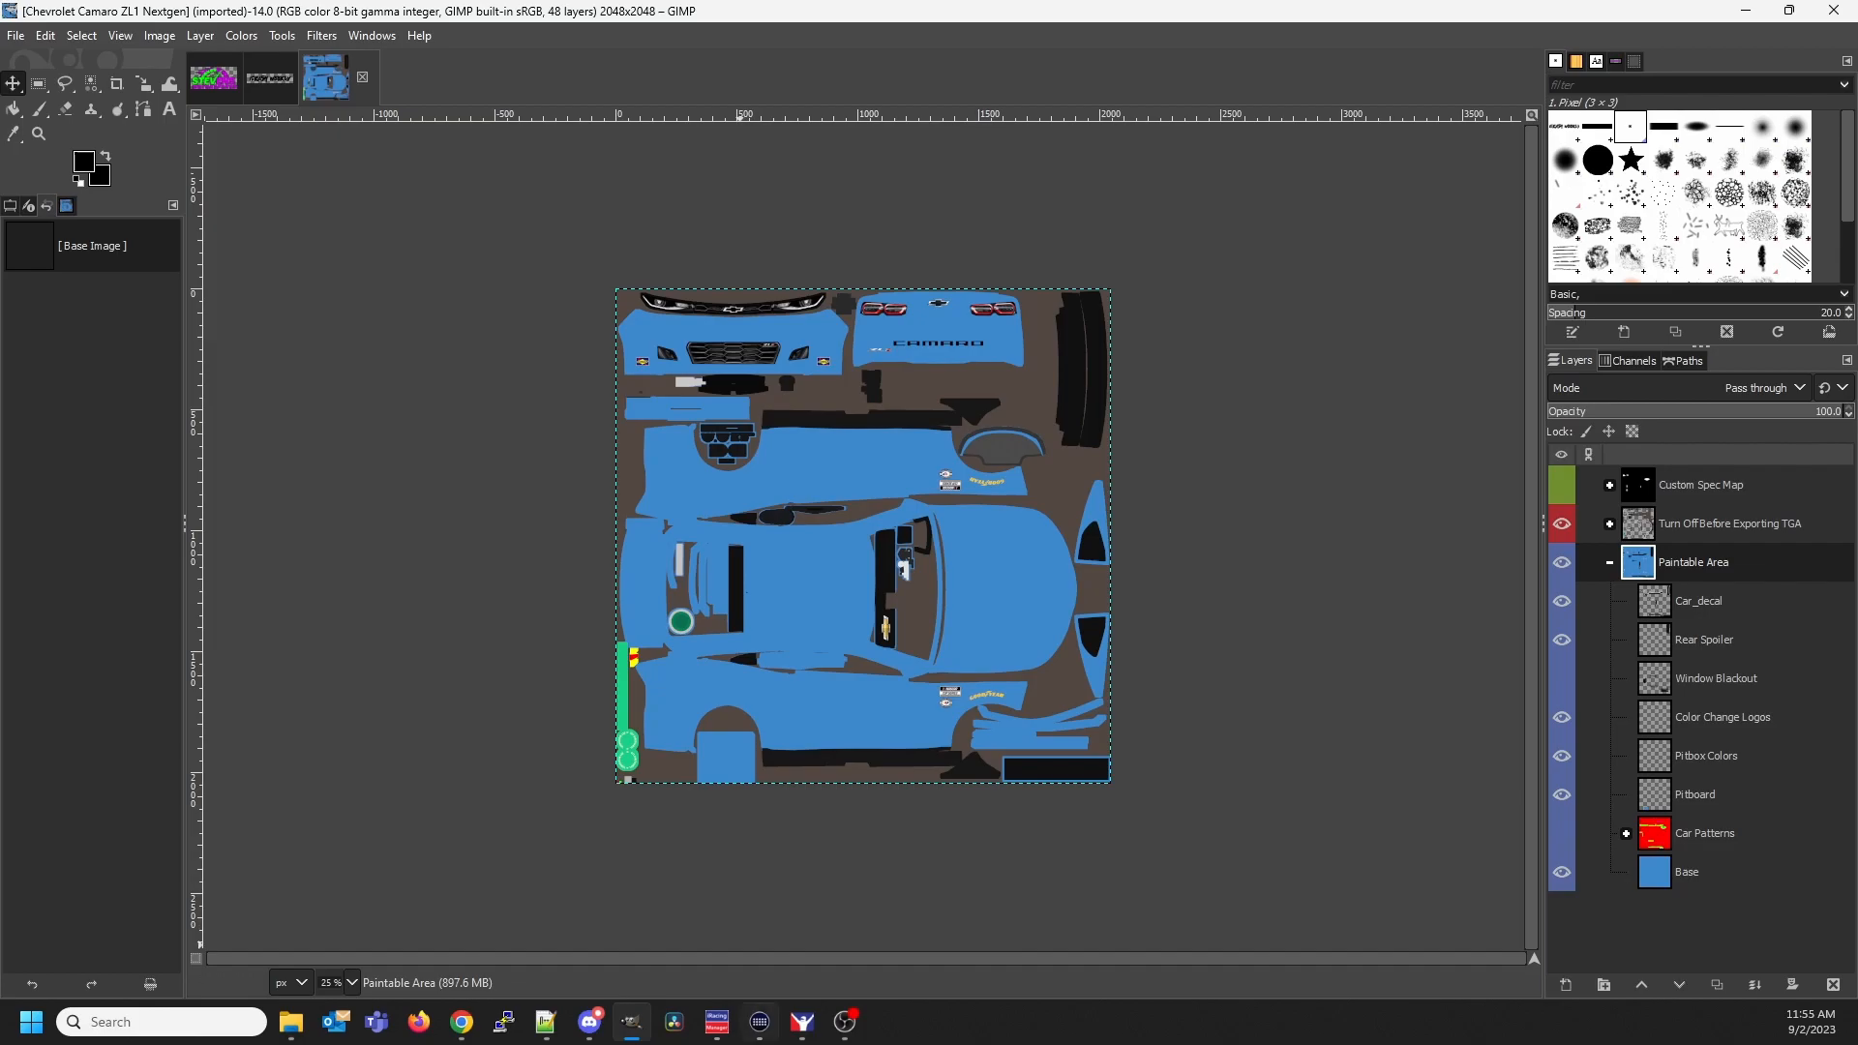
In iRacing, preview the Camaro through designs 15 down to 10, then return to GIMP
left_click(802, 1022)
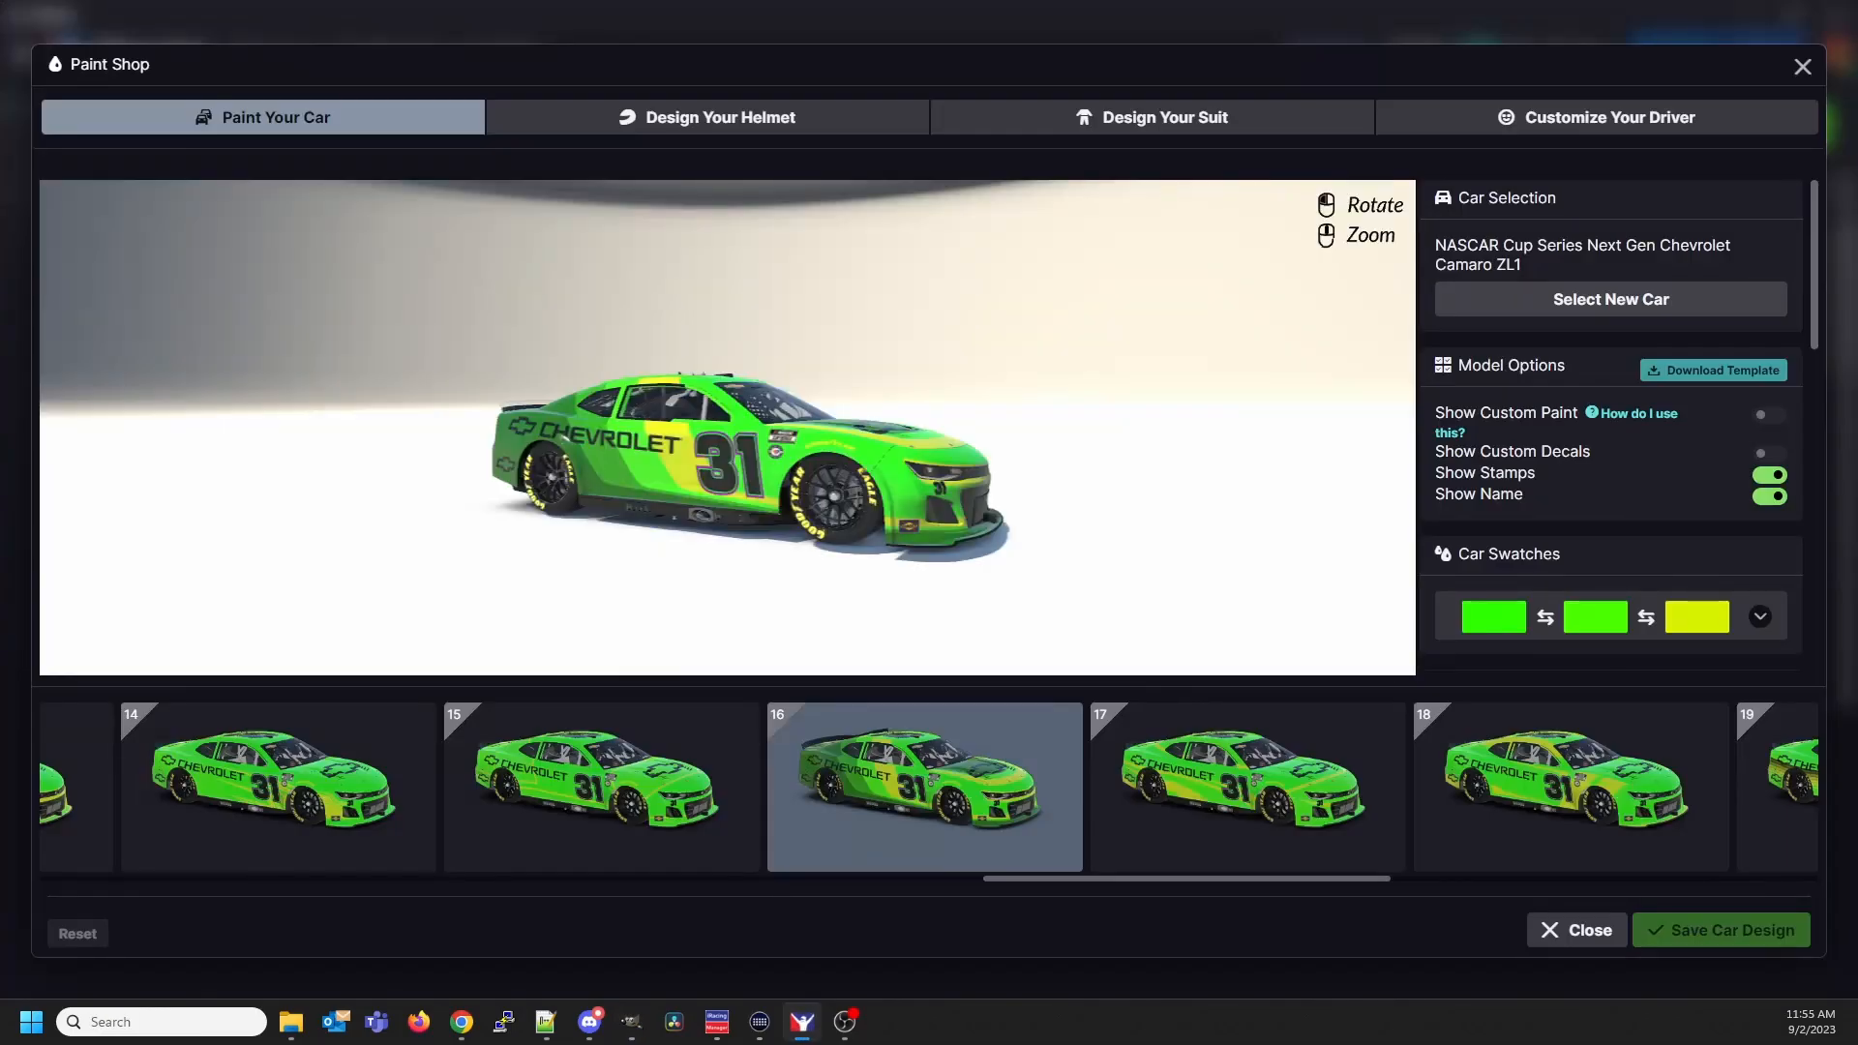
left_click(601, 787)
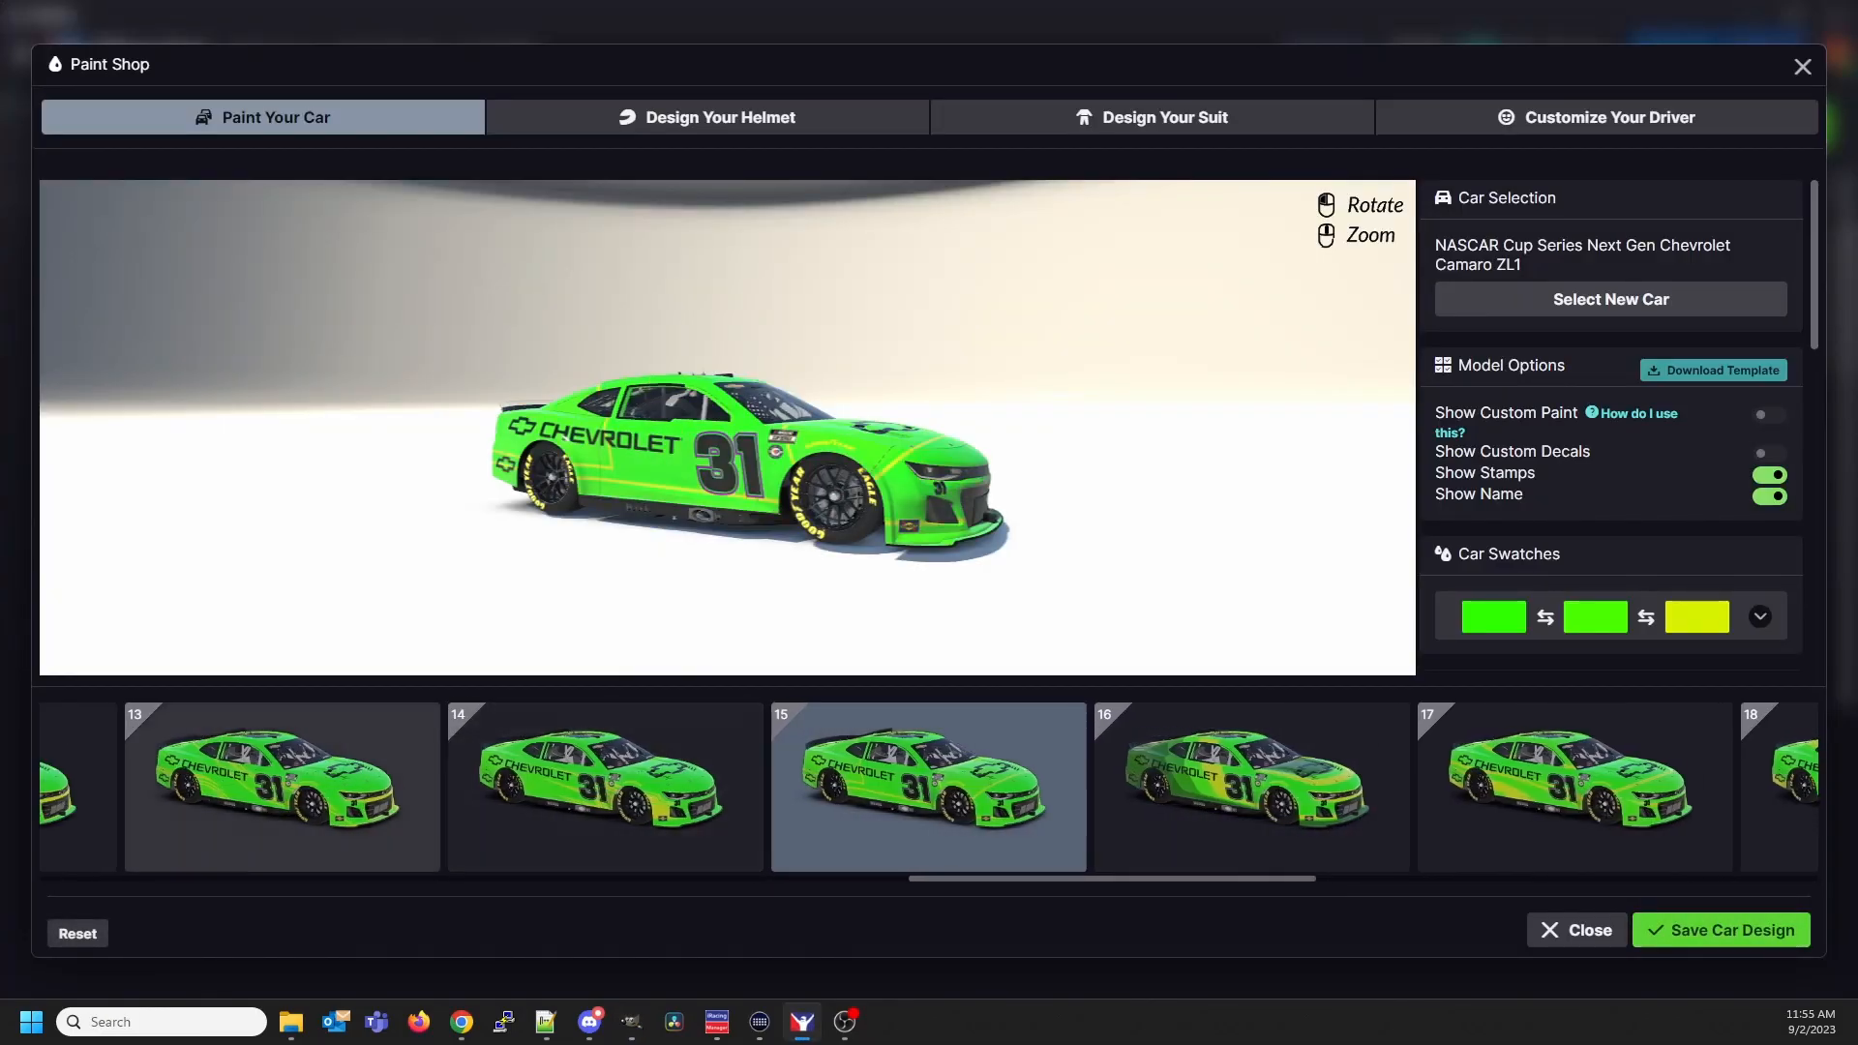
left_click(601, 787)
left_click(601, 787)
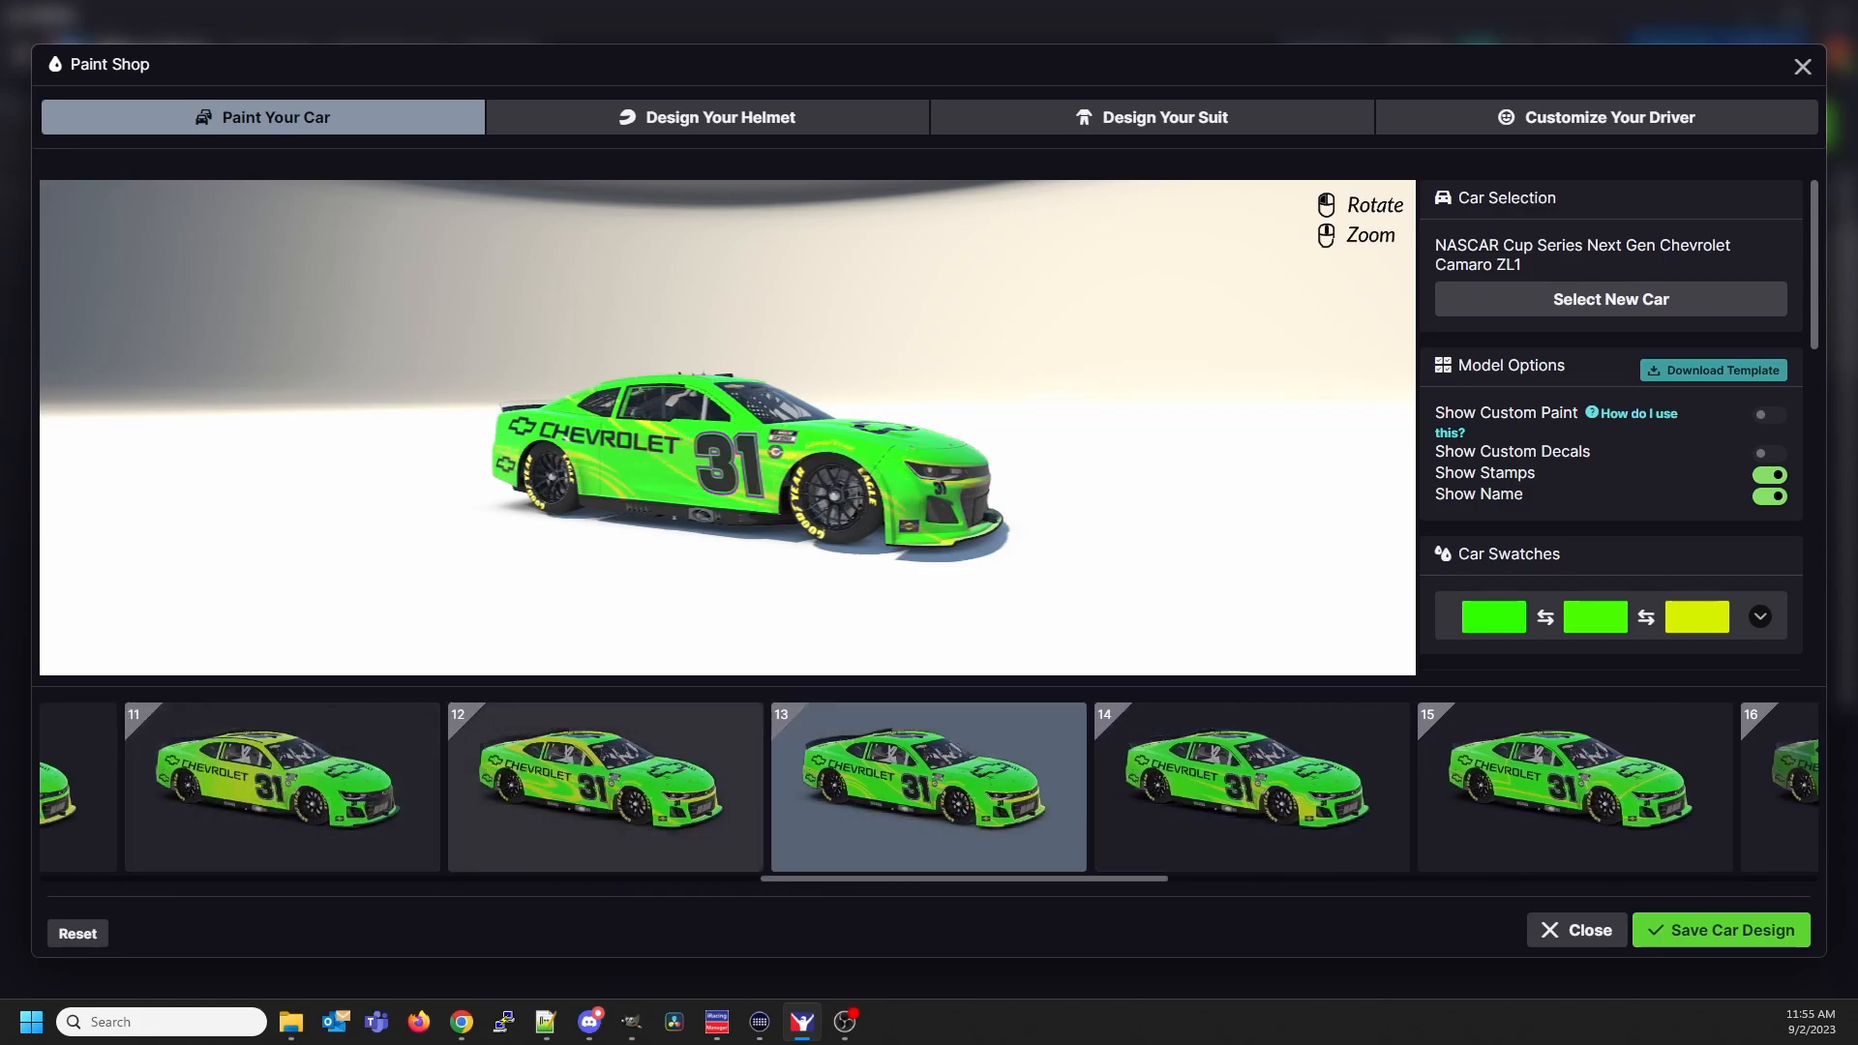
left_click(601, 786)
left_click(601, 786)
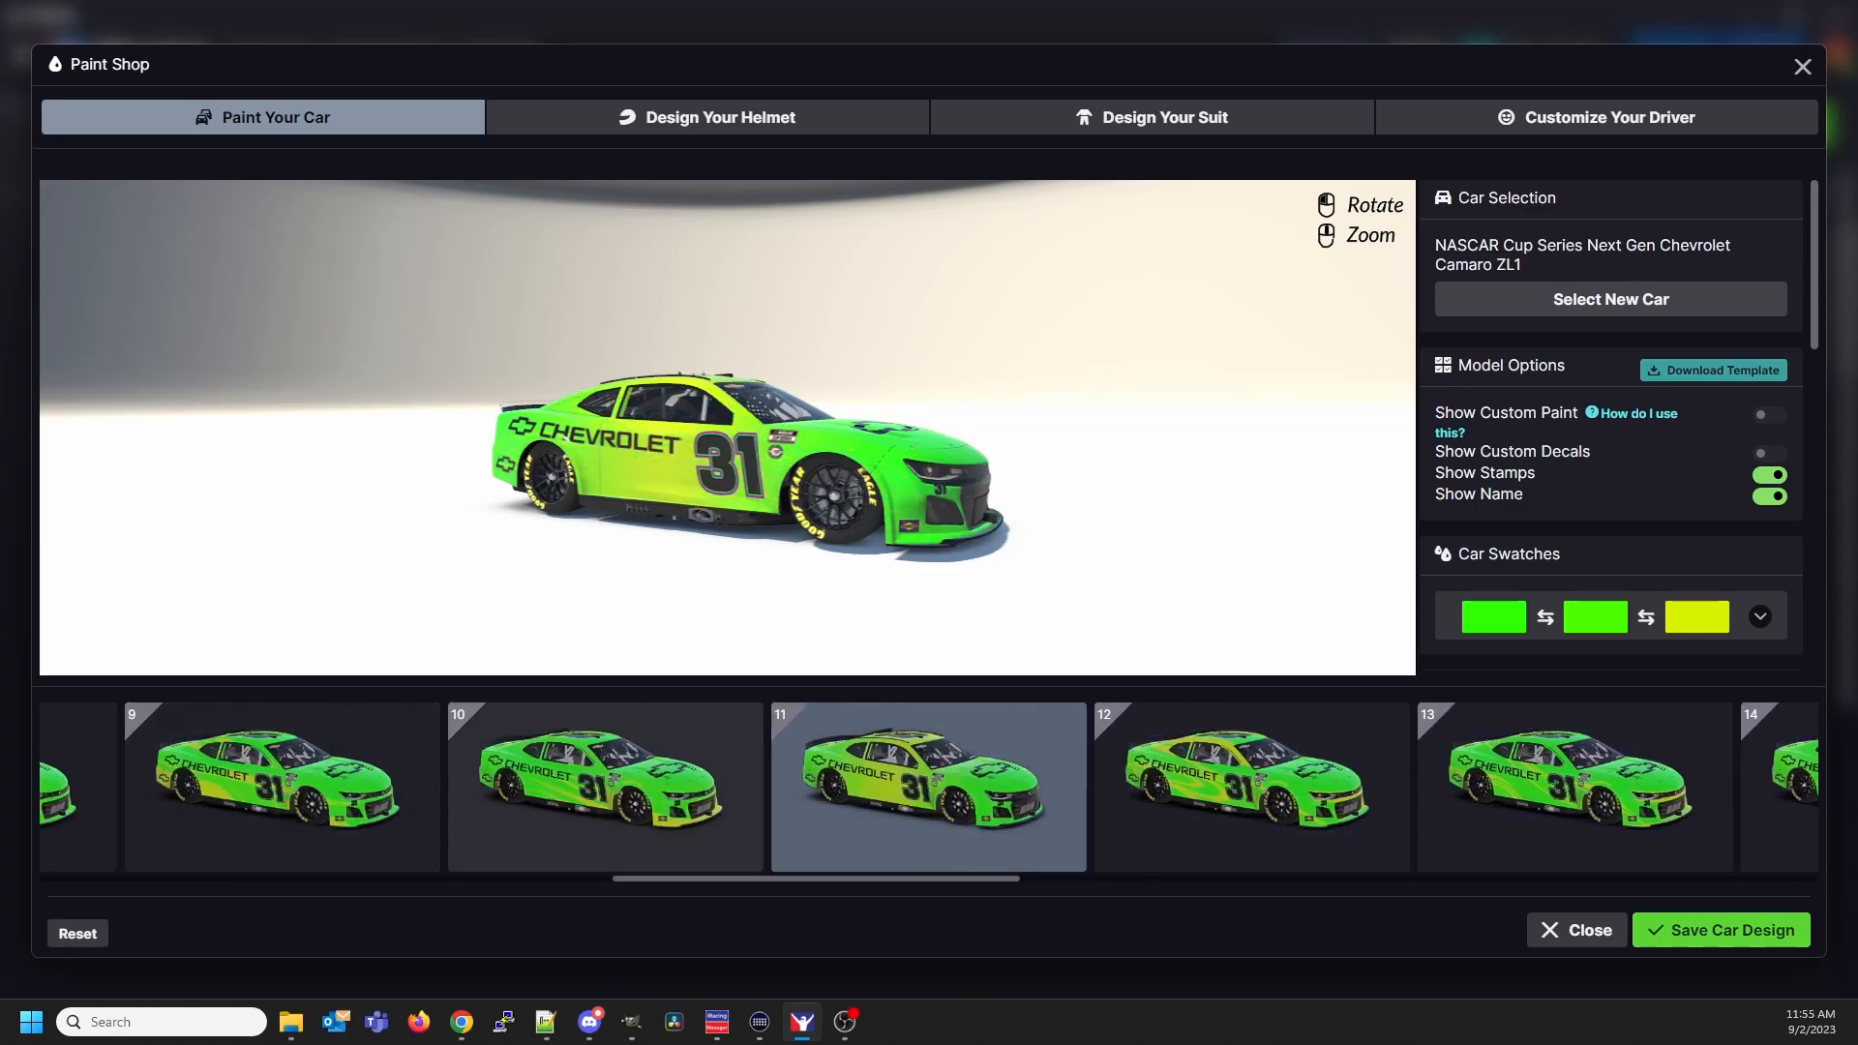
left_click(508, 787)
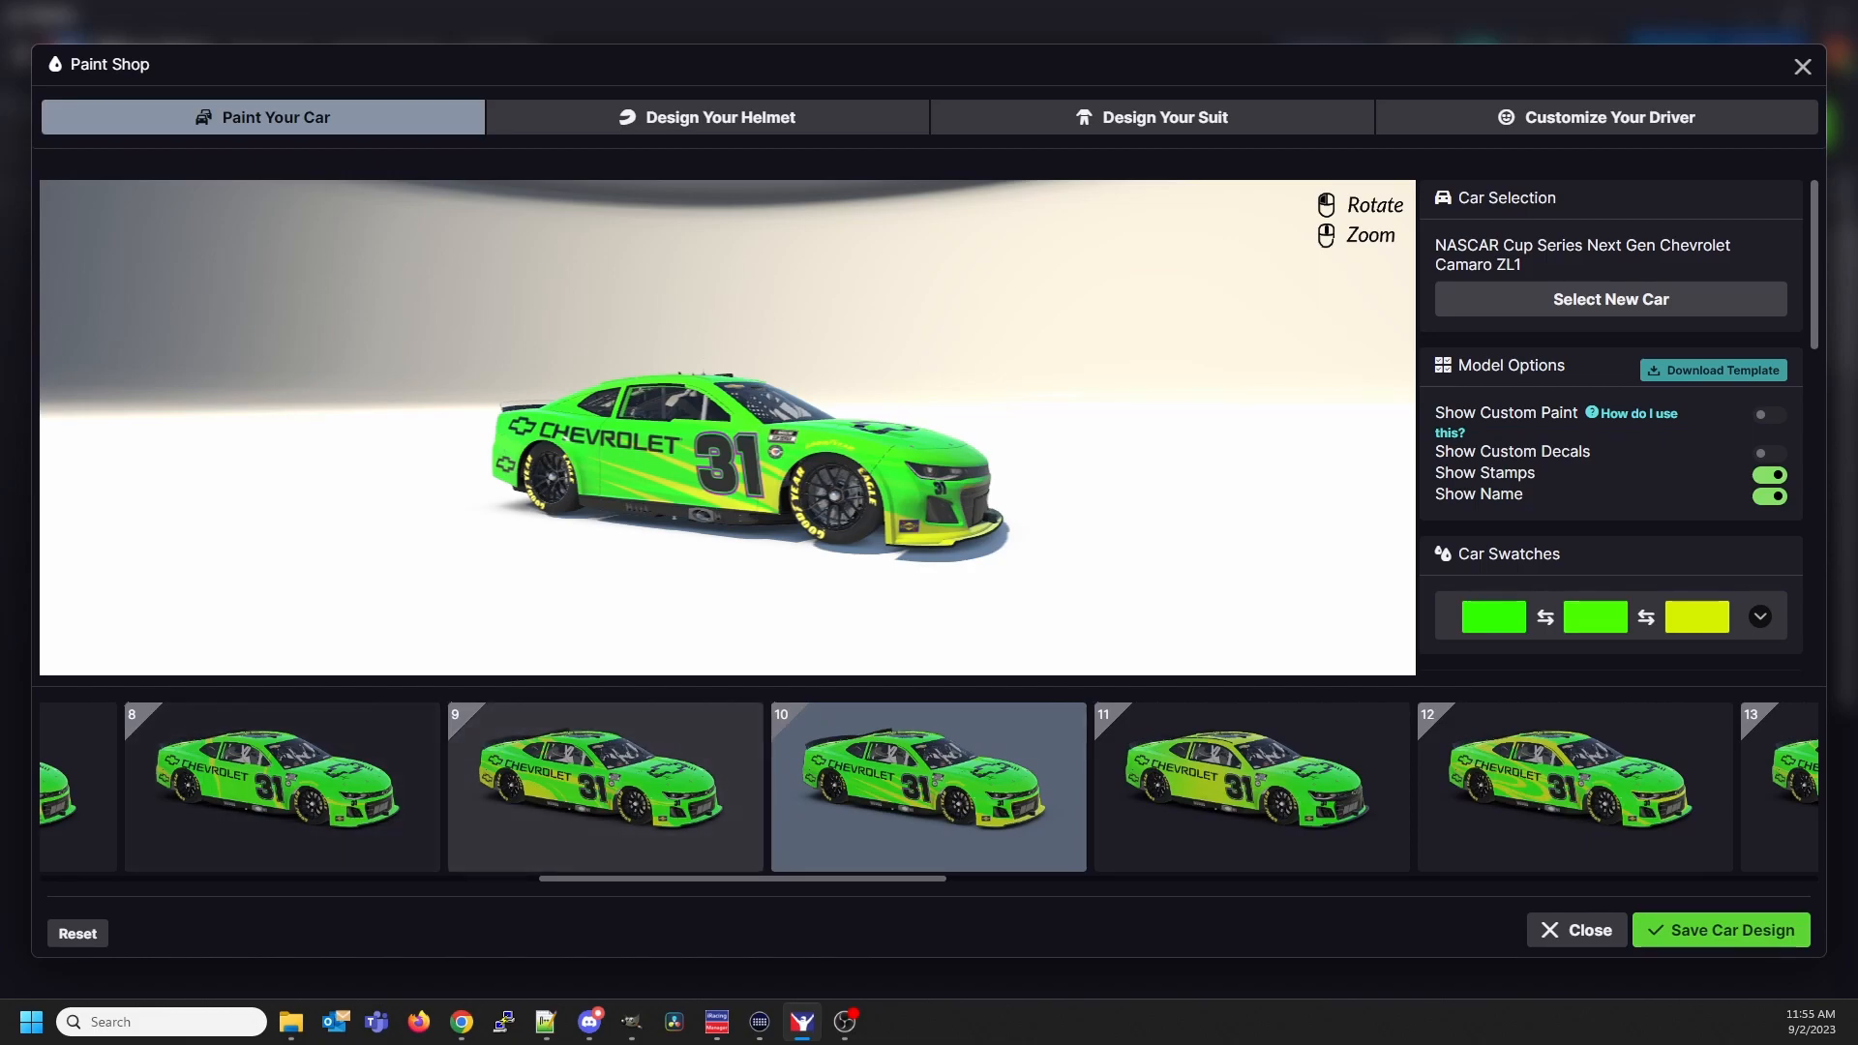
mouse_move(631, 1022)
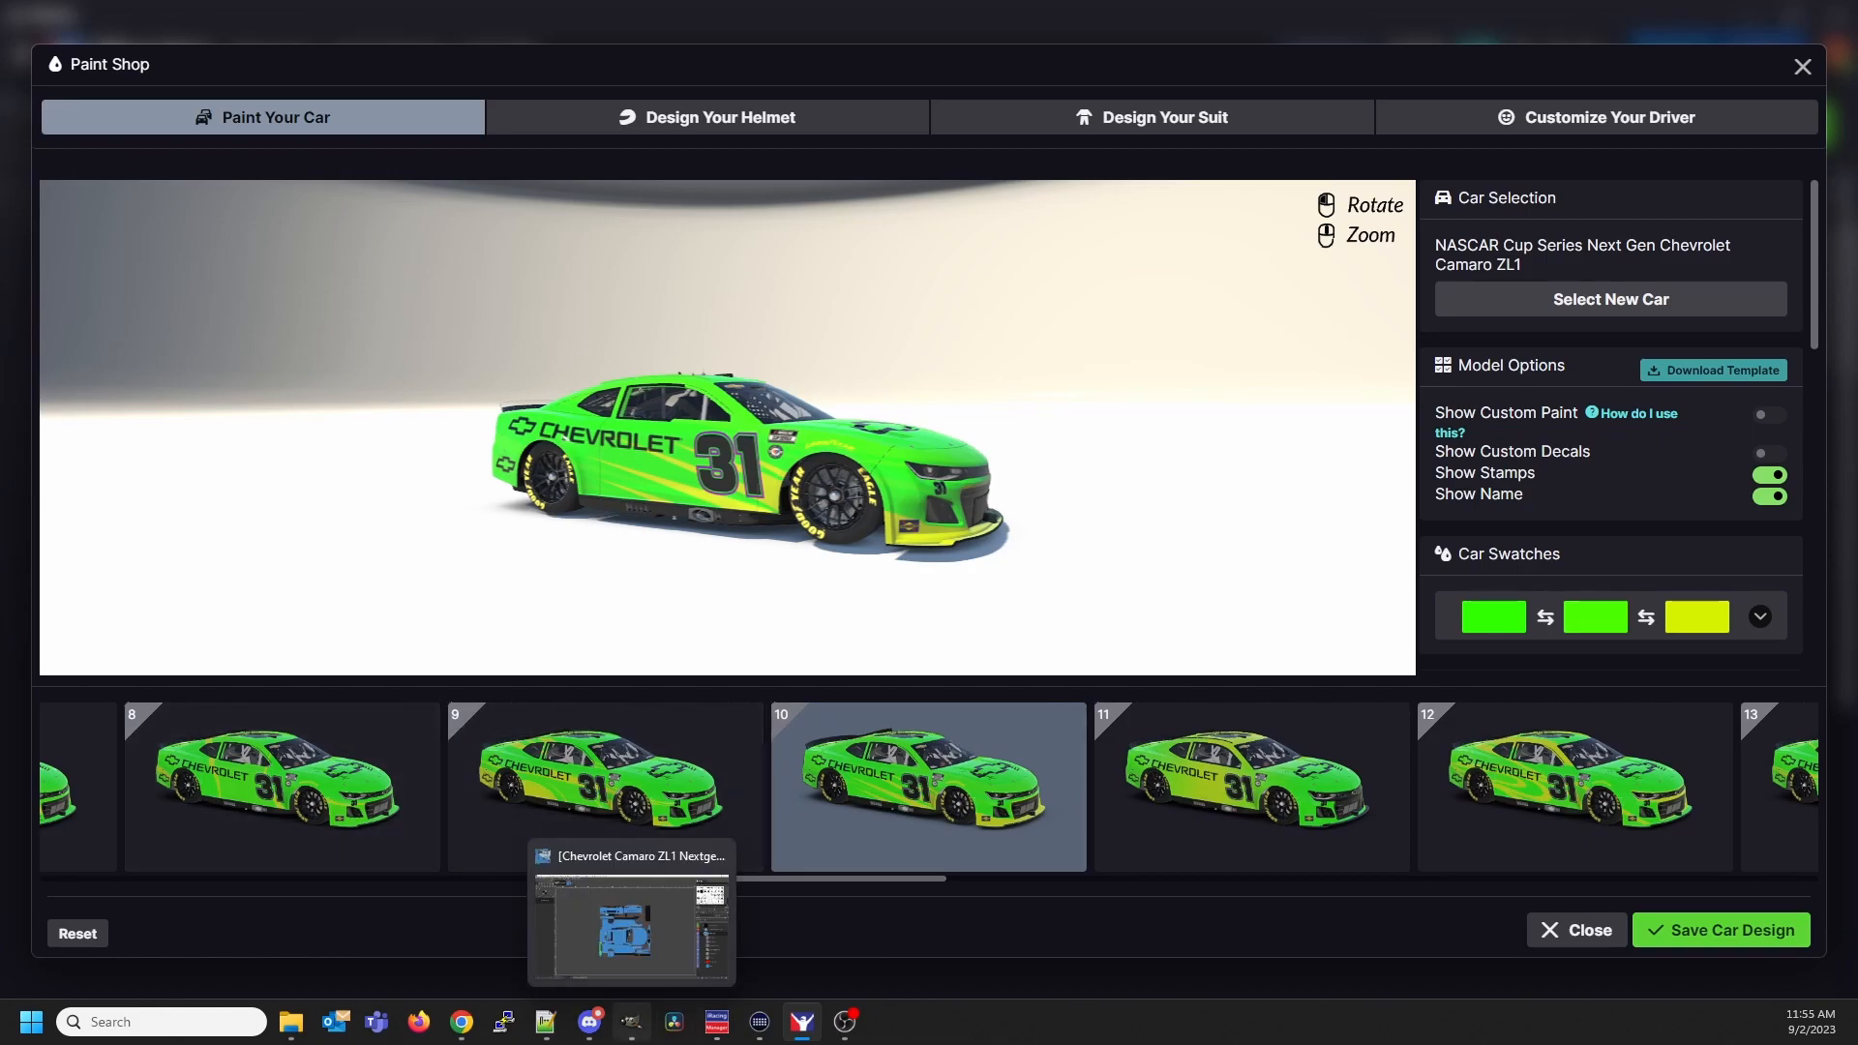
left_click(631, 920)
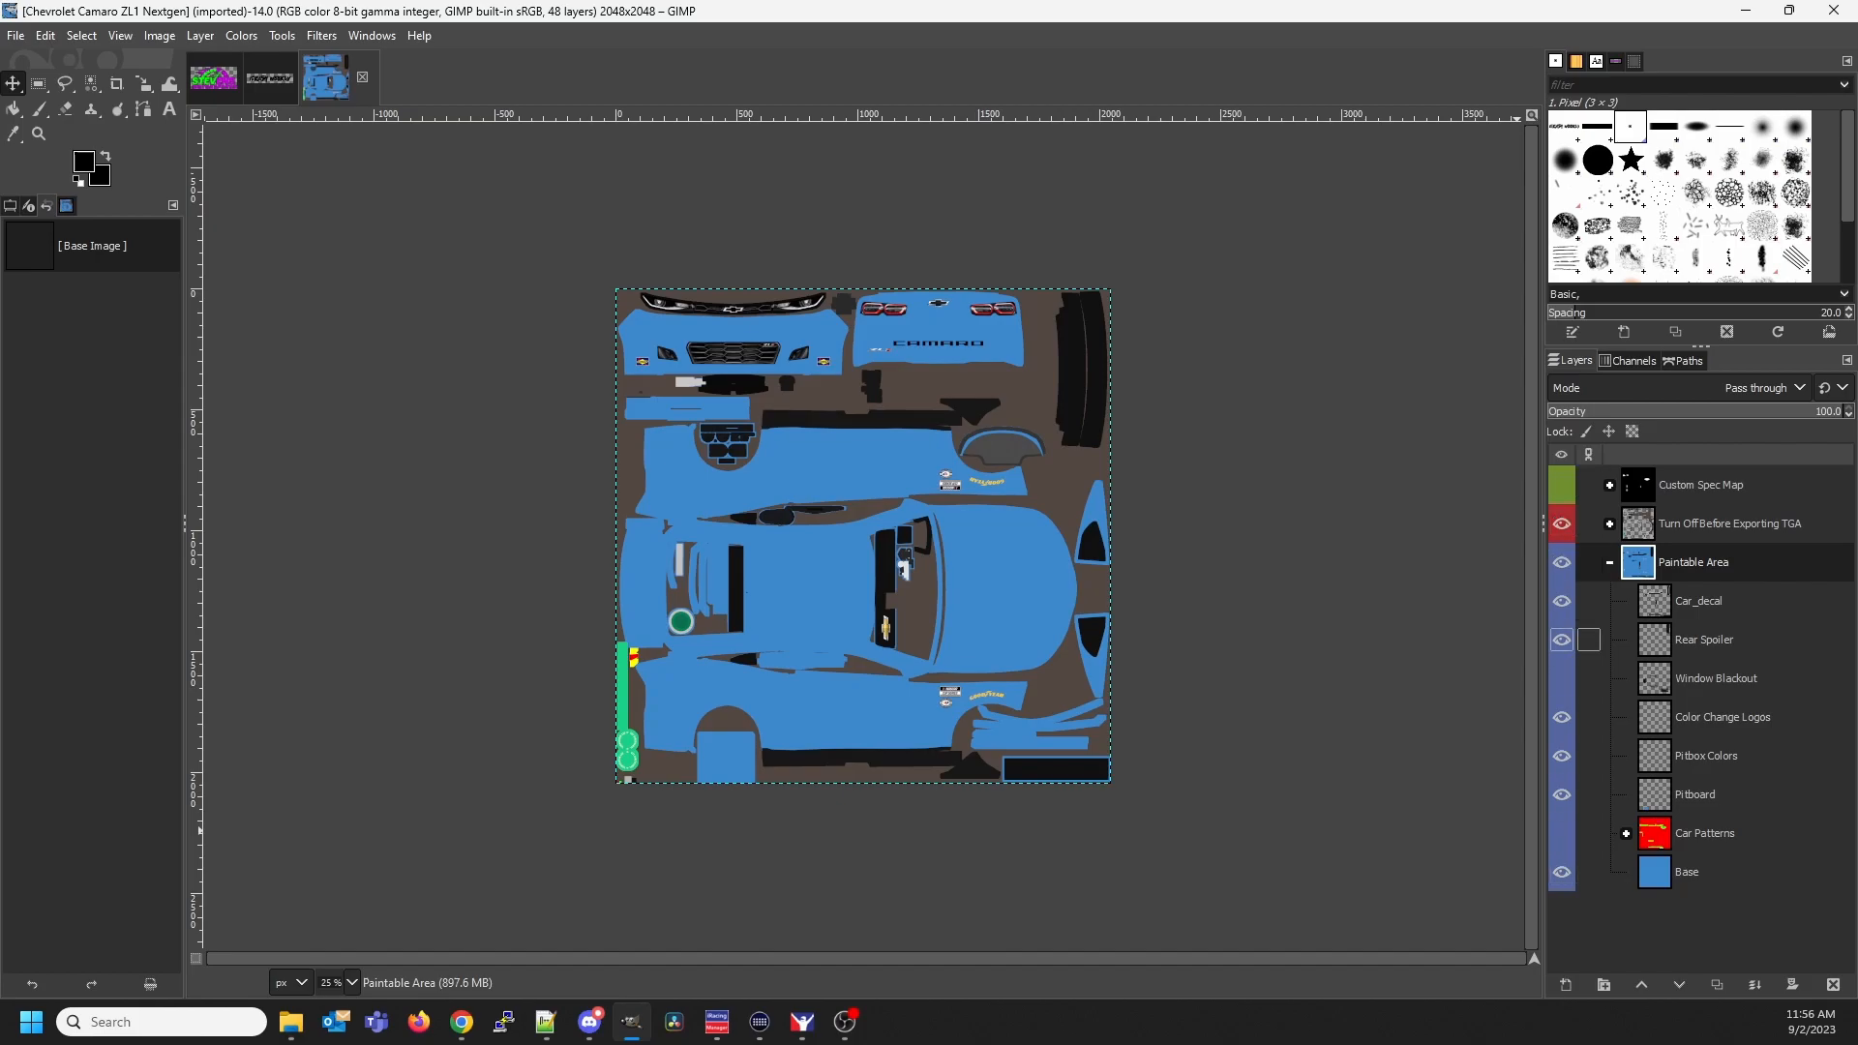
Toggle Window Blackout on and off twice, leaving it hidden, and show the Car Patterns group
left_click(1562, 679)
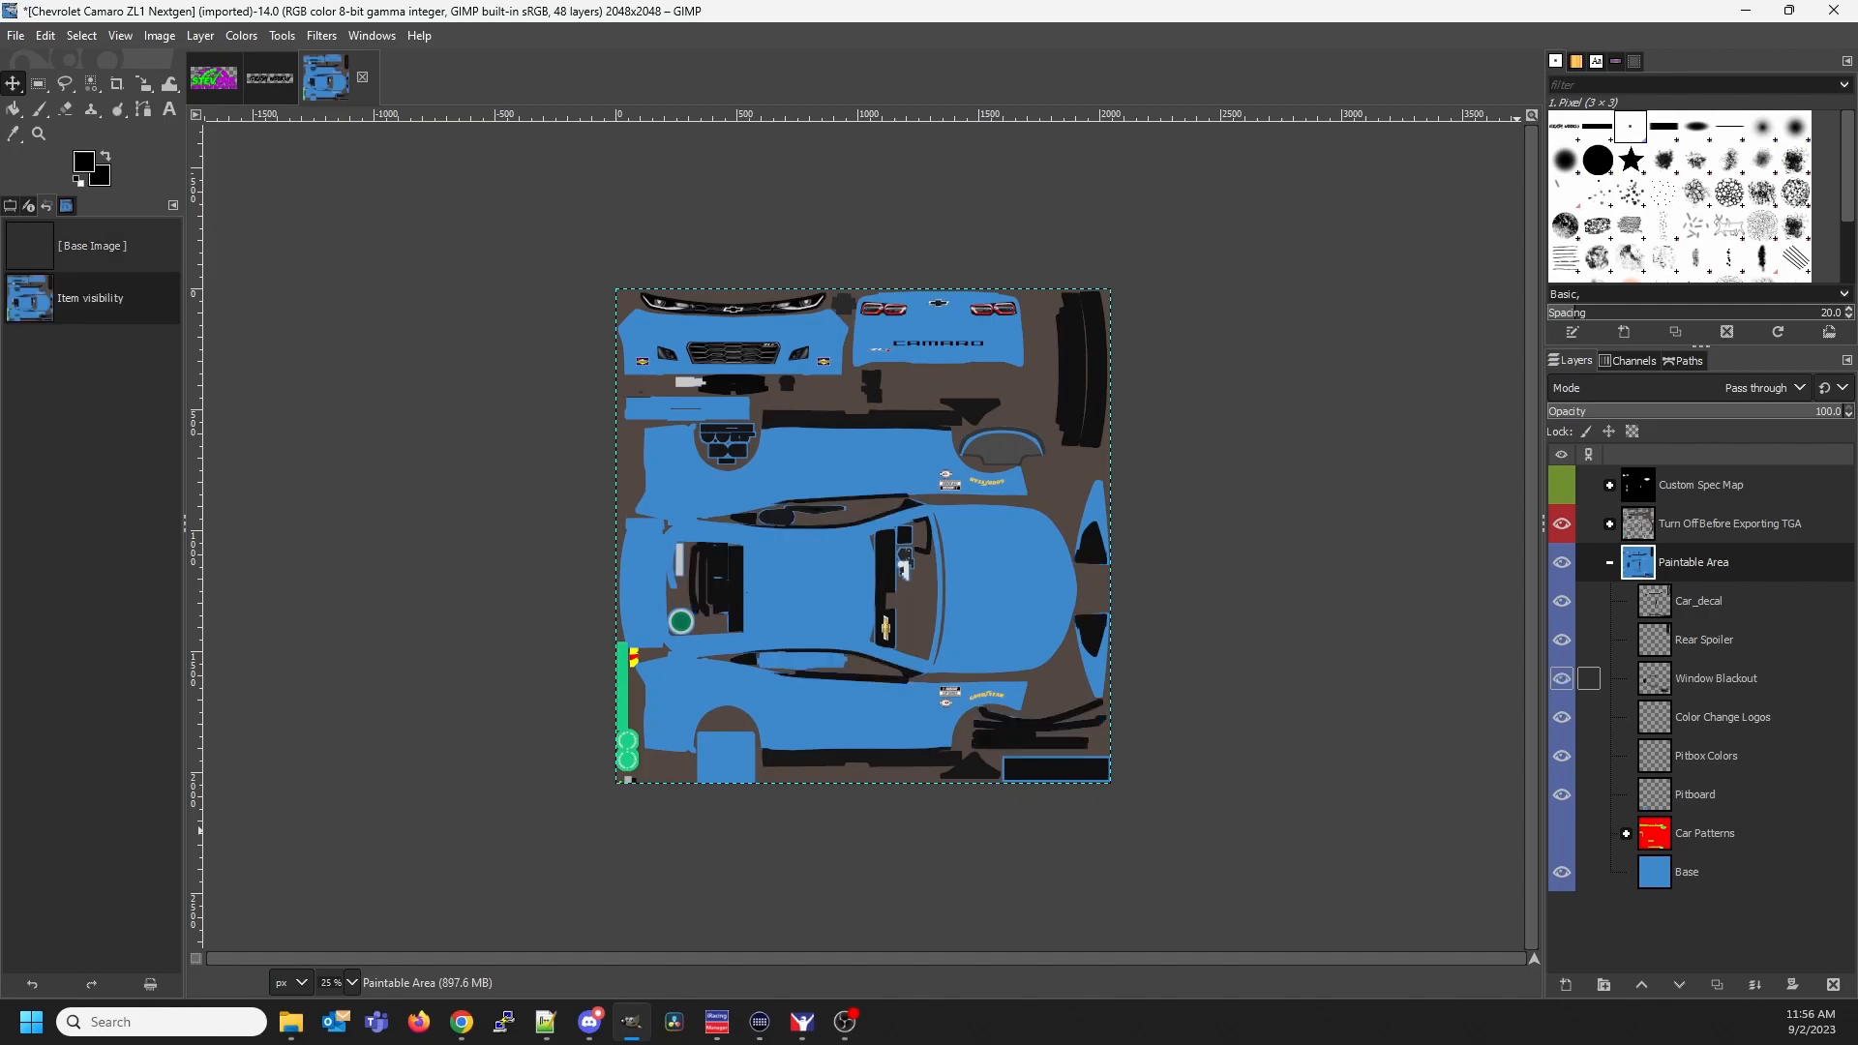
left_click(1562, 679)
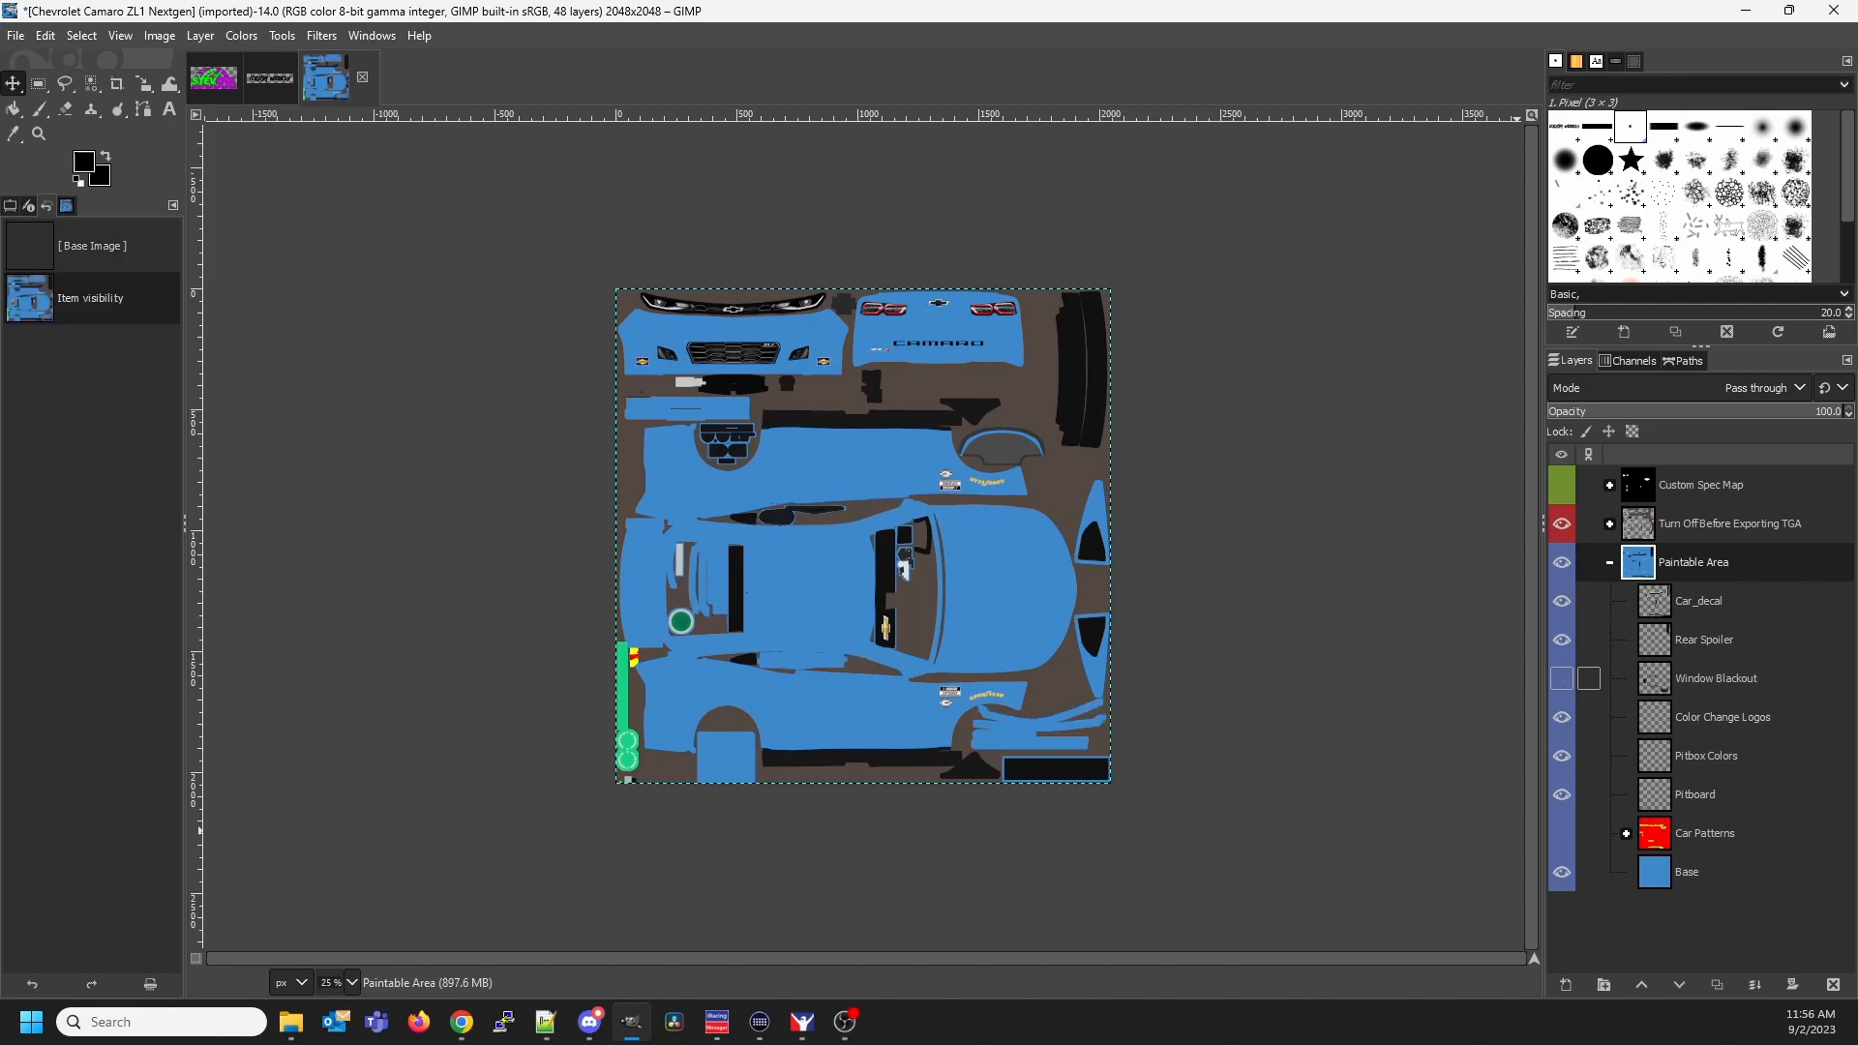
left_click(1561, 679)
left_click(1561, 678)
left_click(1561, 832)
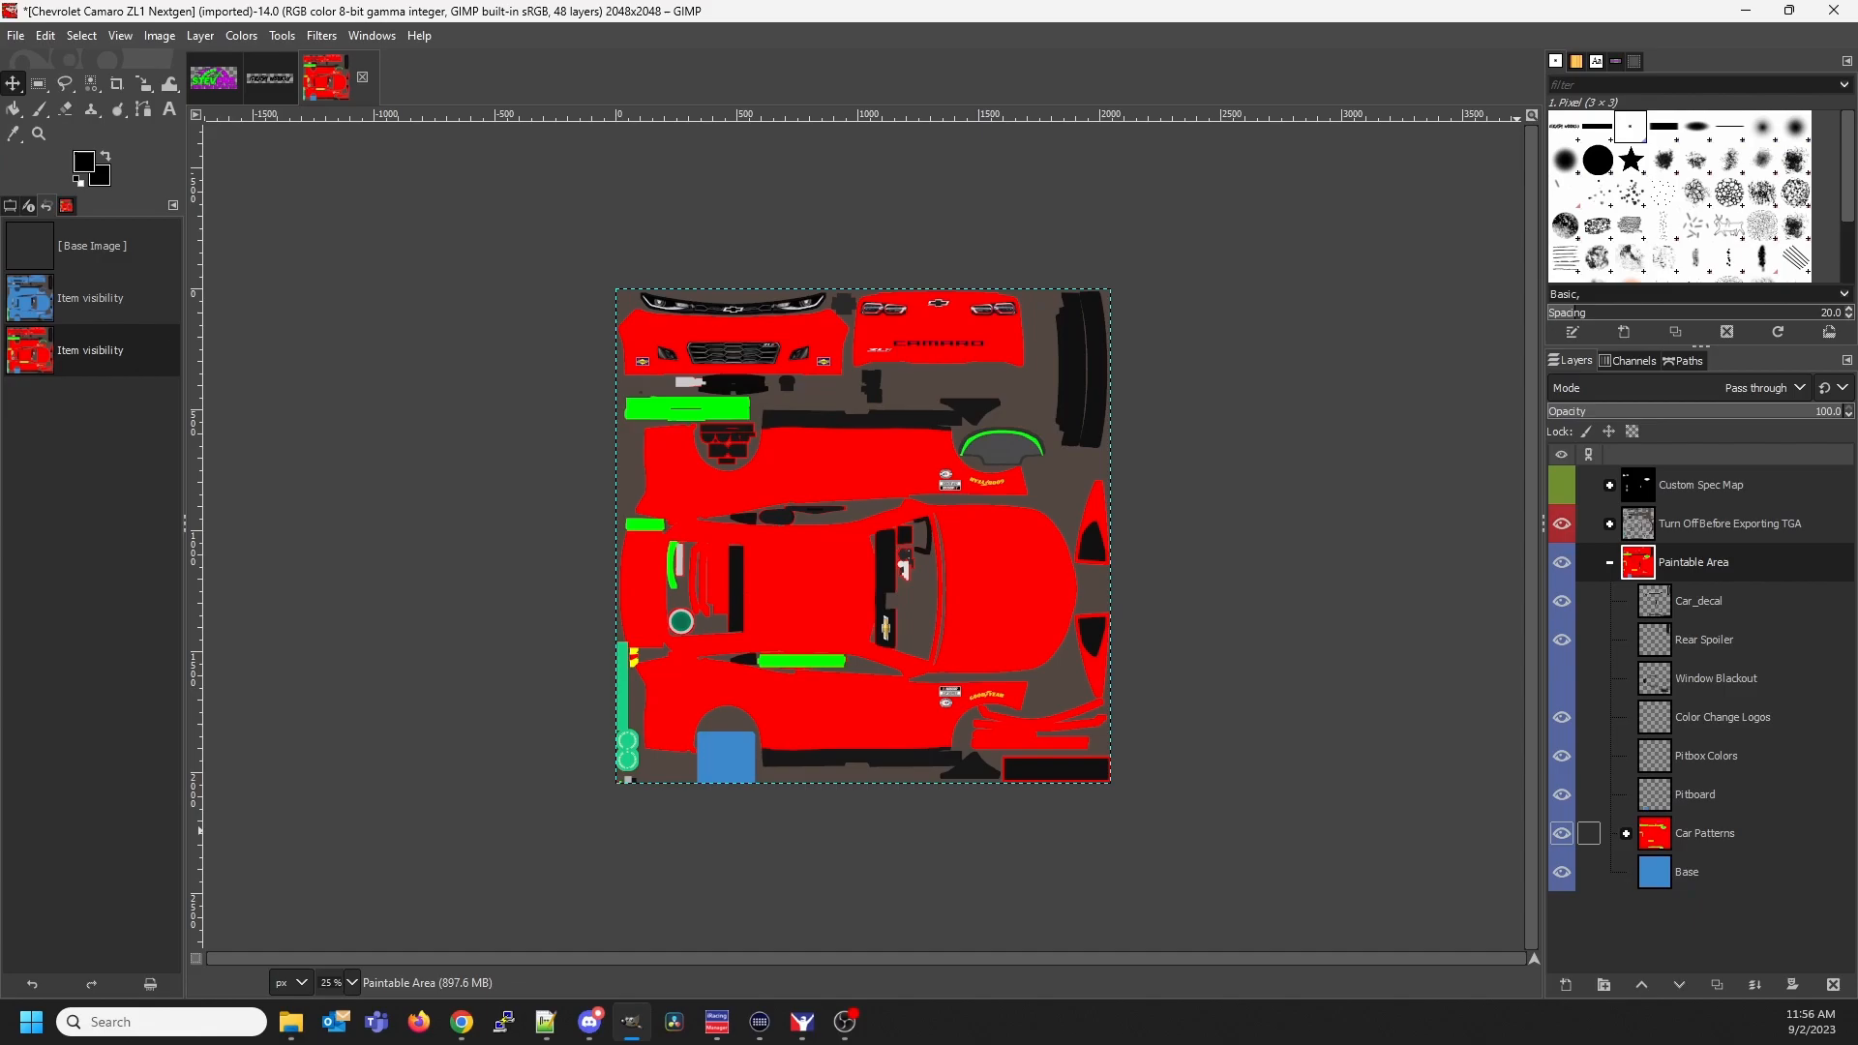
List the Car Patterns group's layers and hide car_pattern_000 through car_pattern_006
left_click(1625, 833)
scroll(1592, 755, "down", 4)
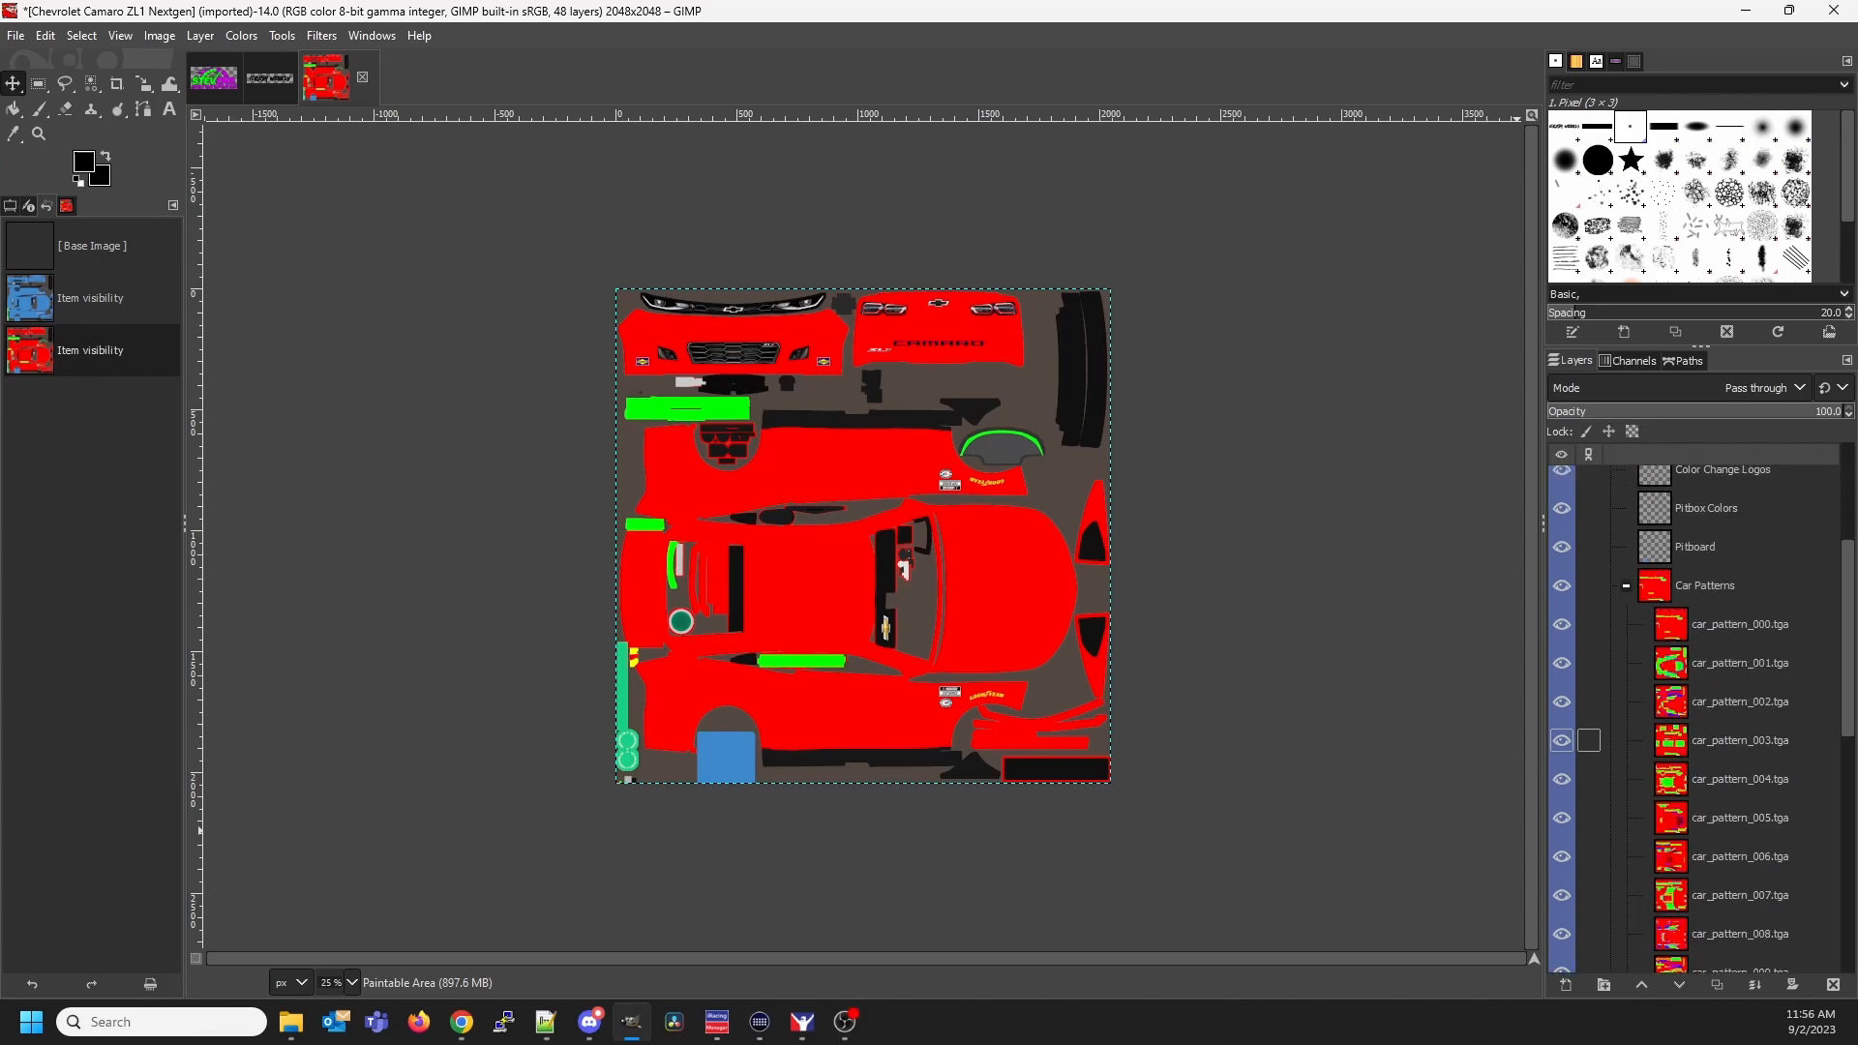
scroll(1588, 755, "down", 2)
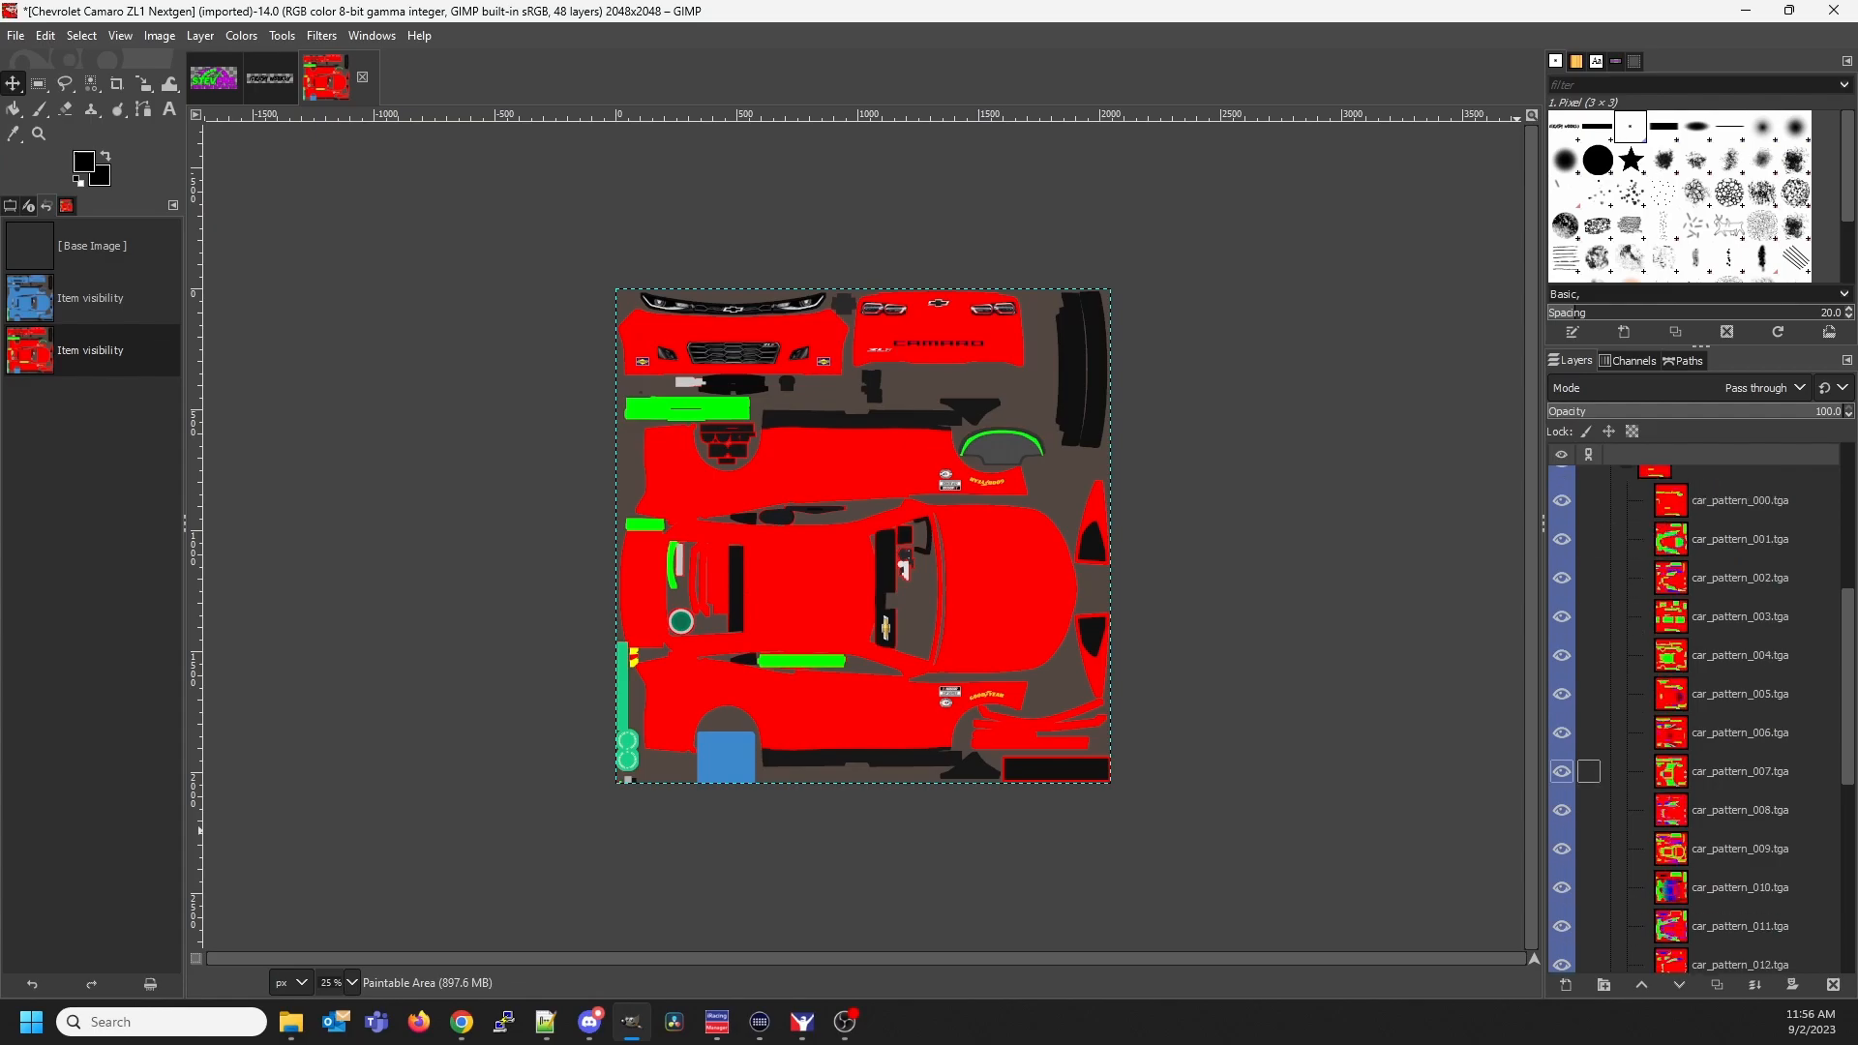
scroll(1587, 539, "up", 2)
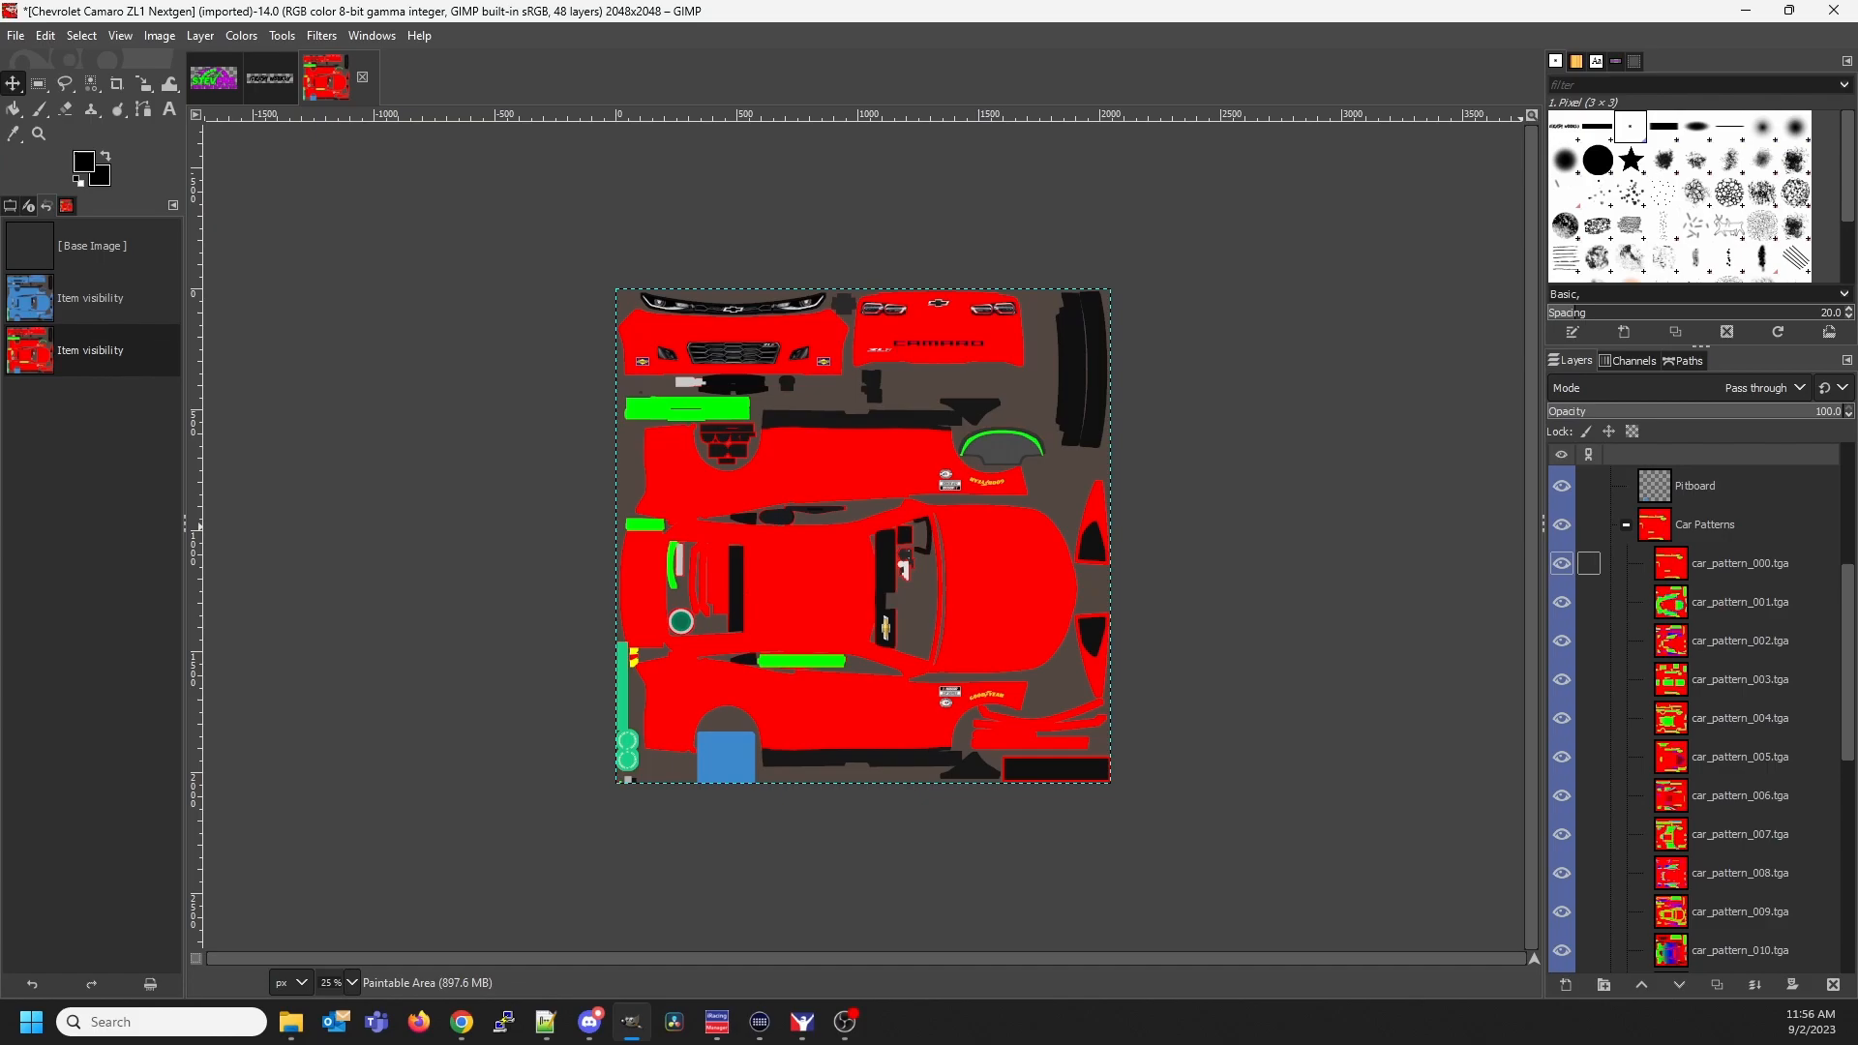
left_click(1562, 563)
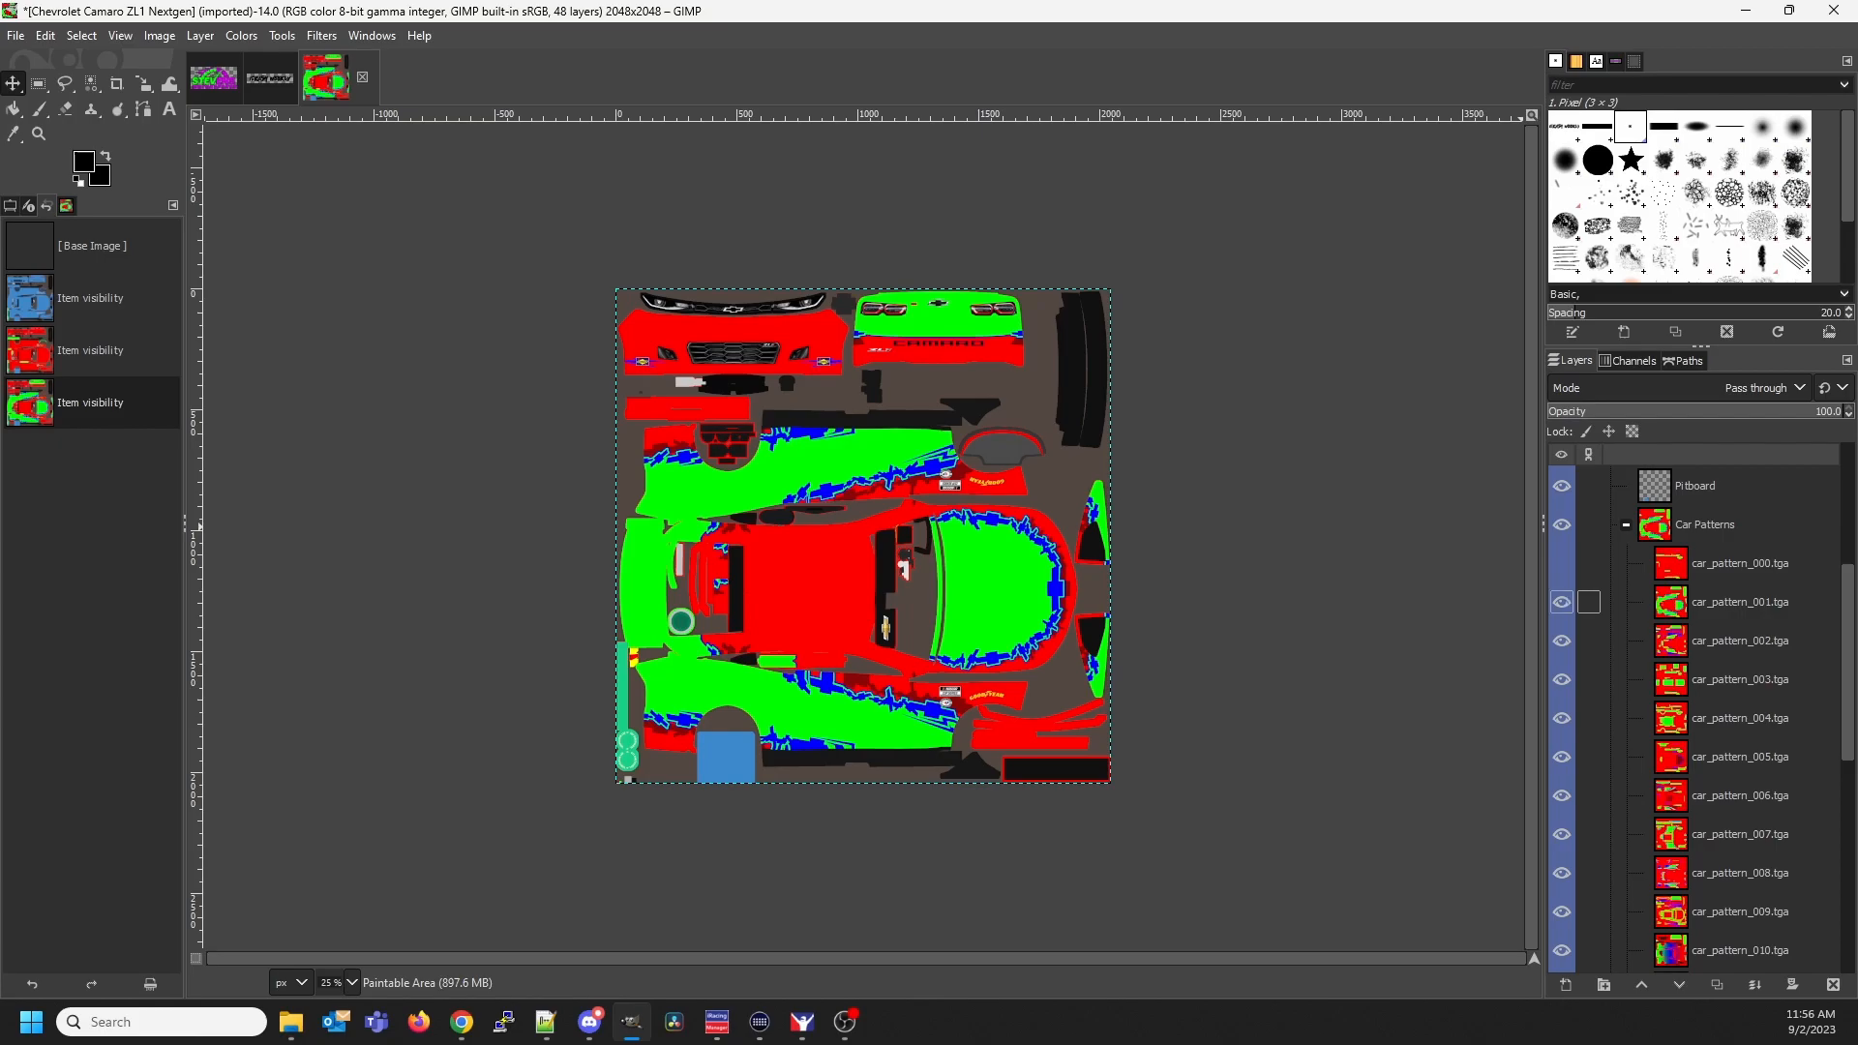
left_click(1561, 602)
left_click(1562, 640)
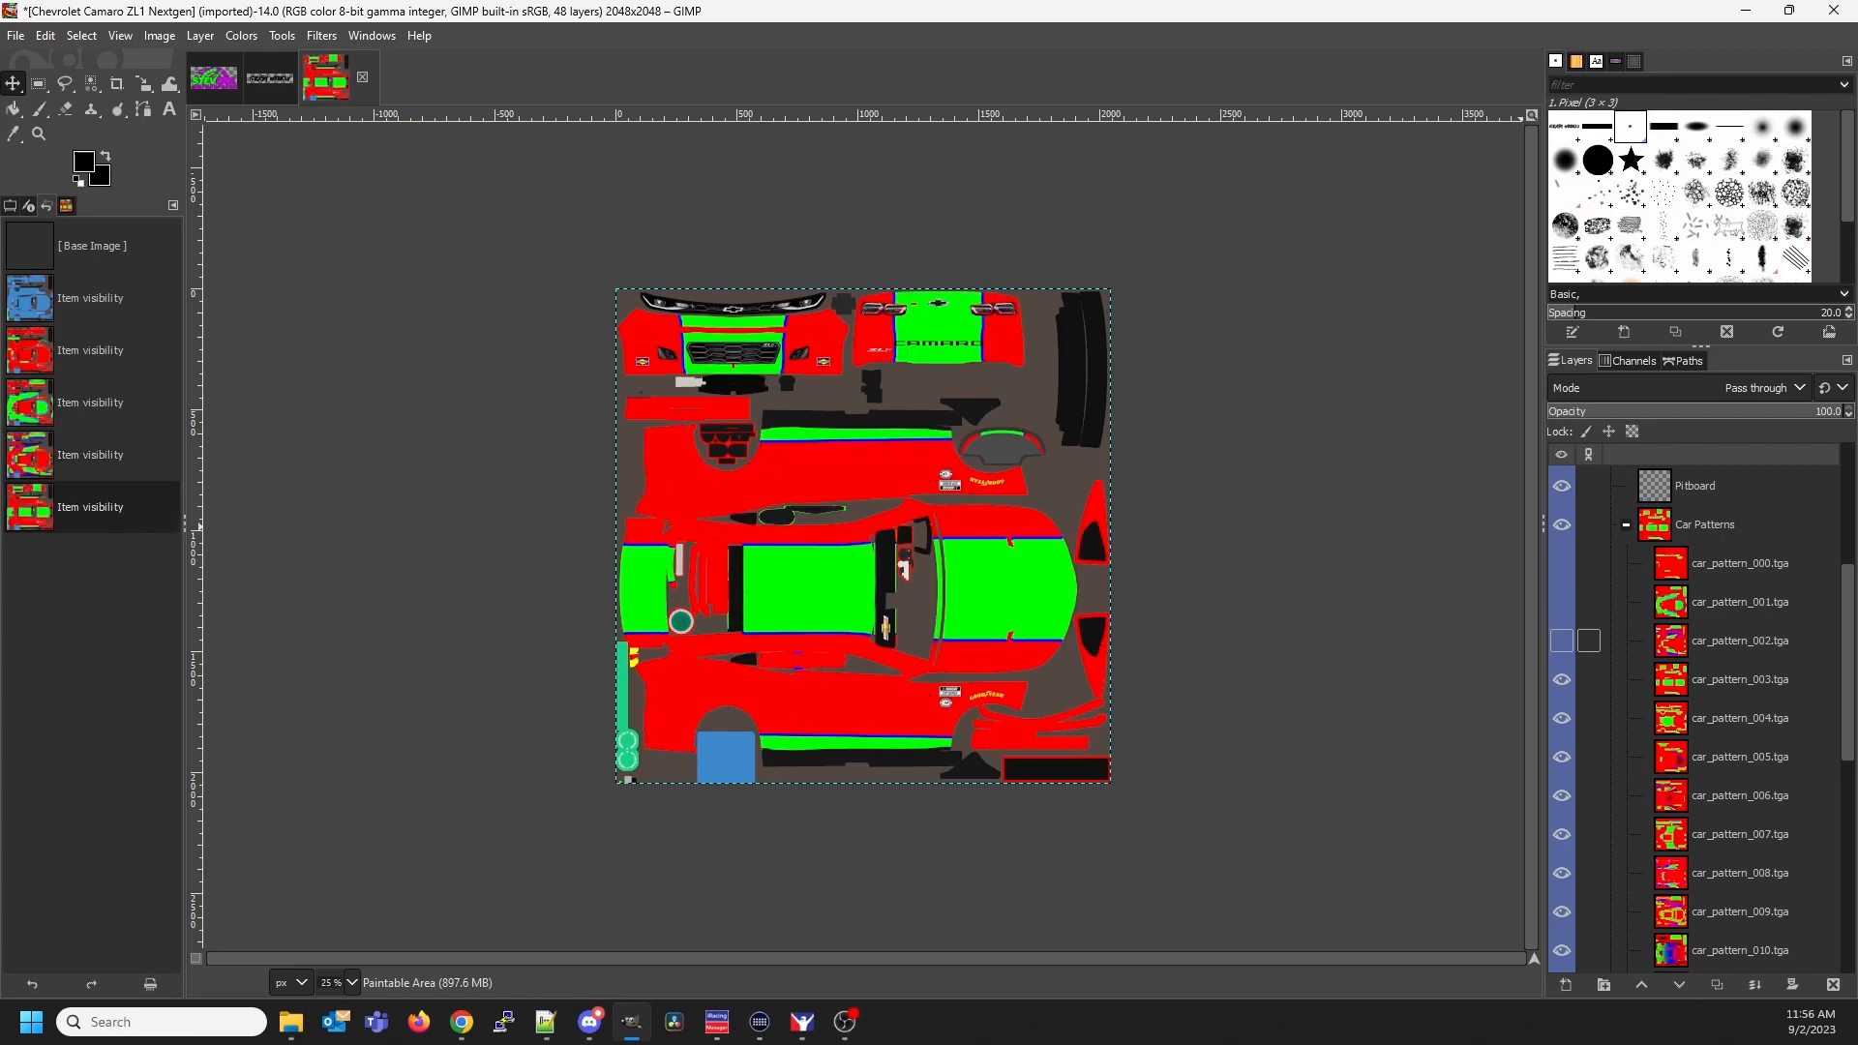
left_click(1562, 679)
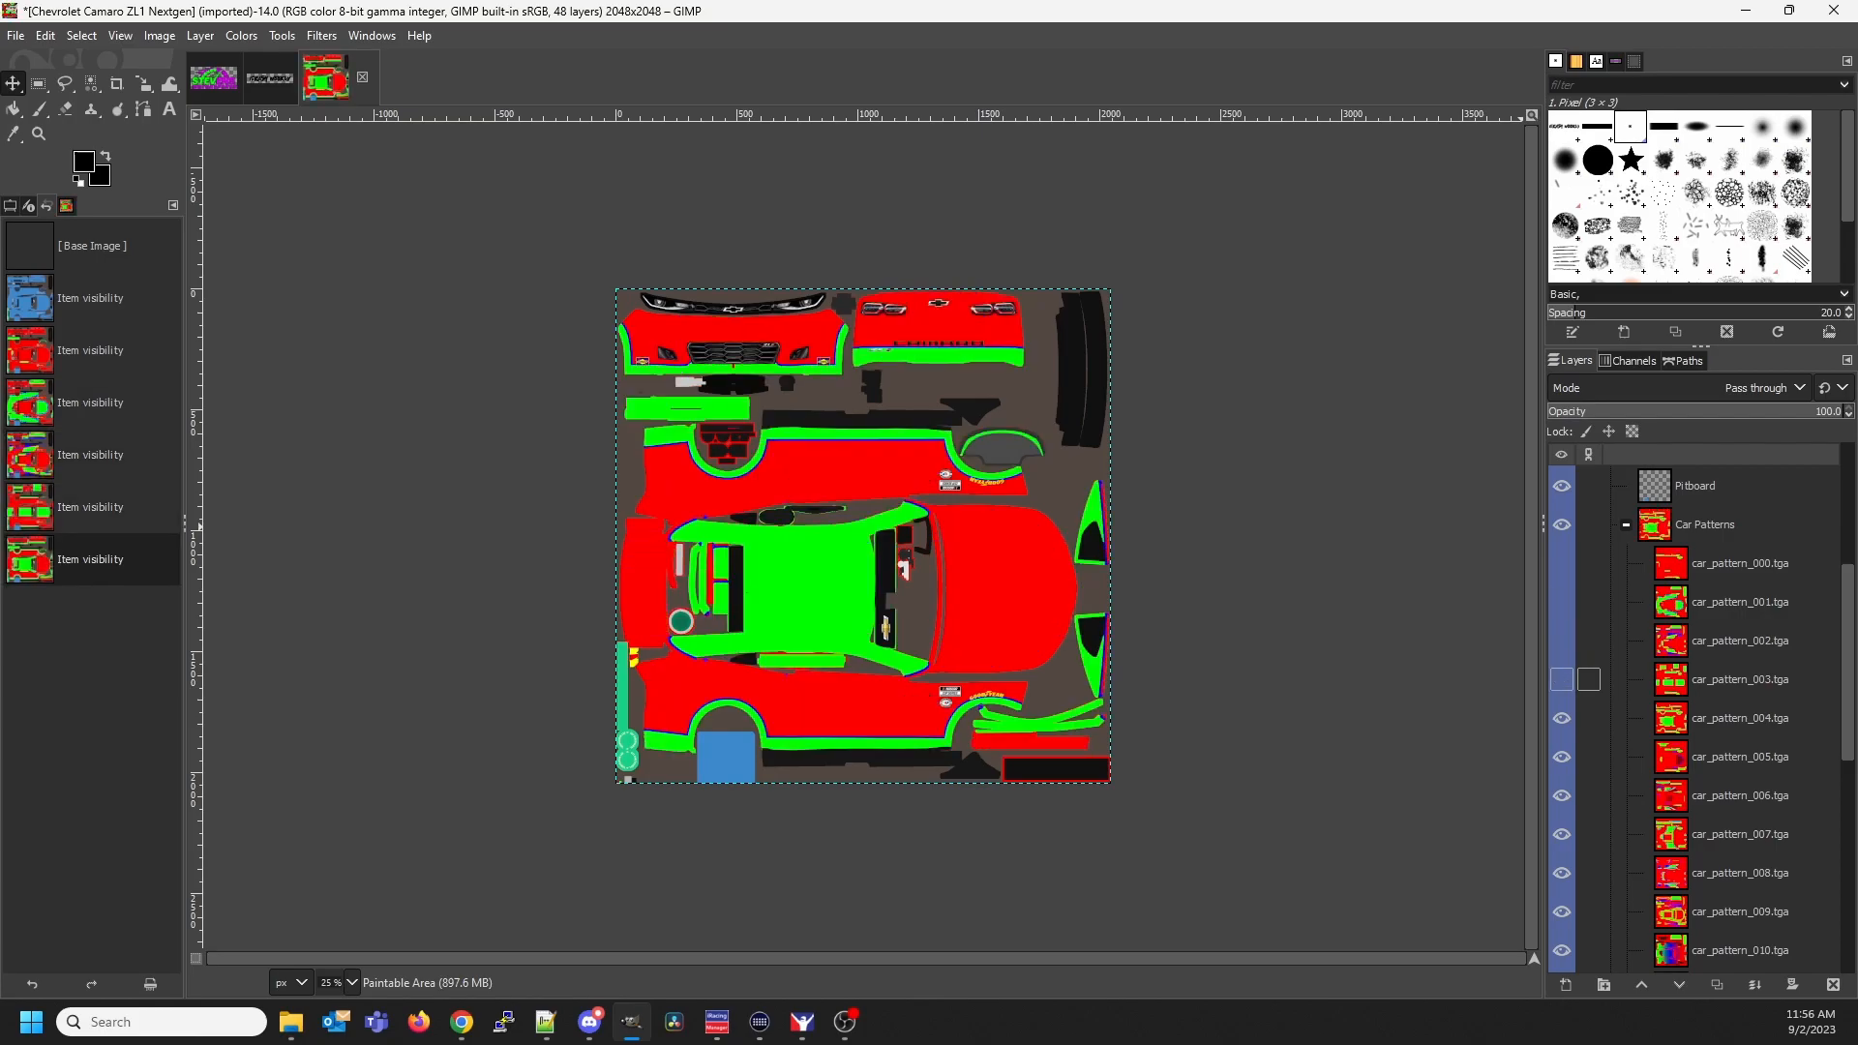
left_click(1562, 718)
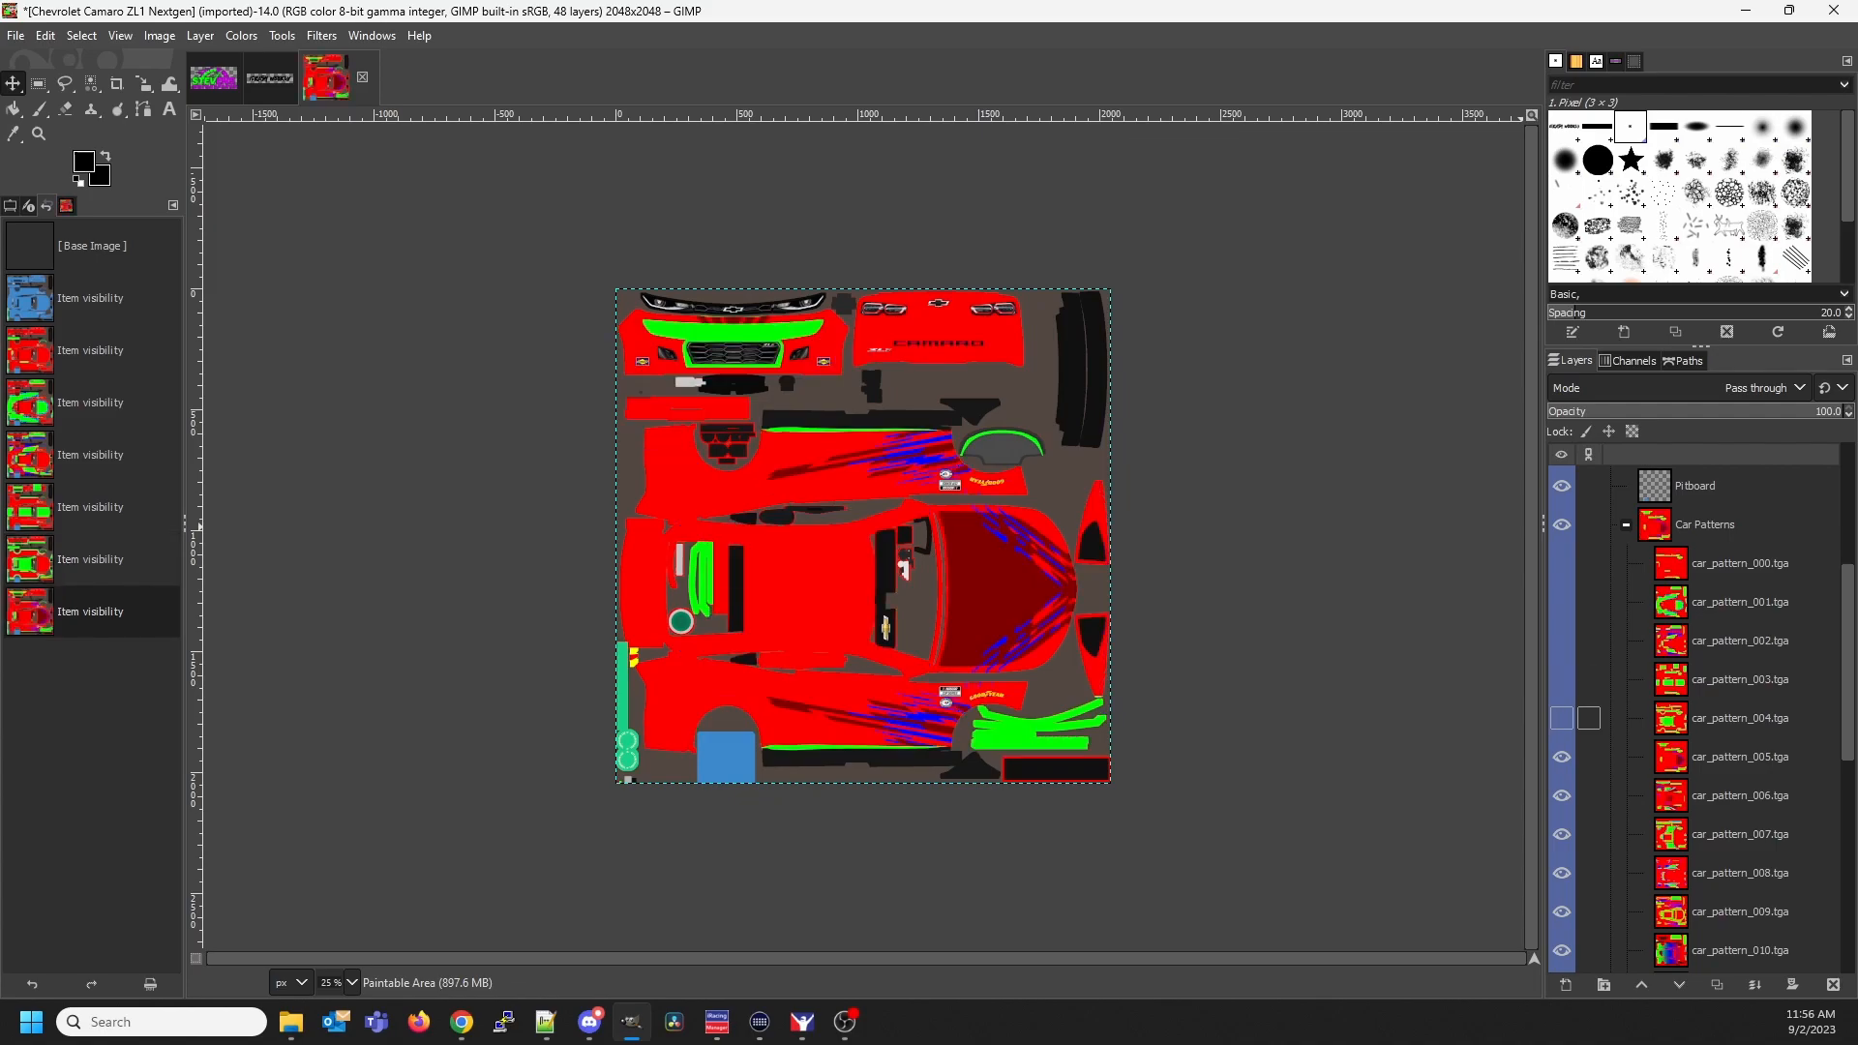
left_click(1562, 756)
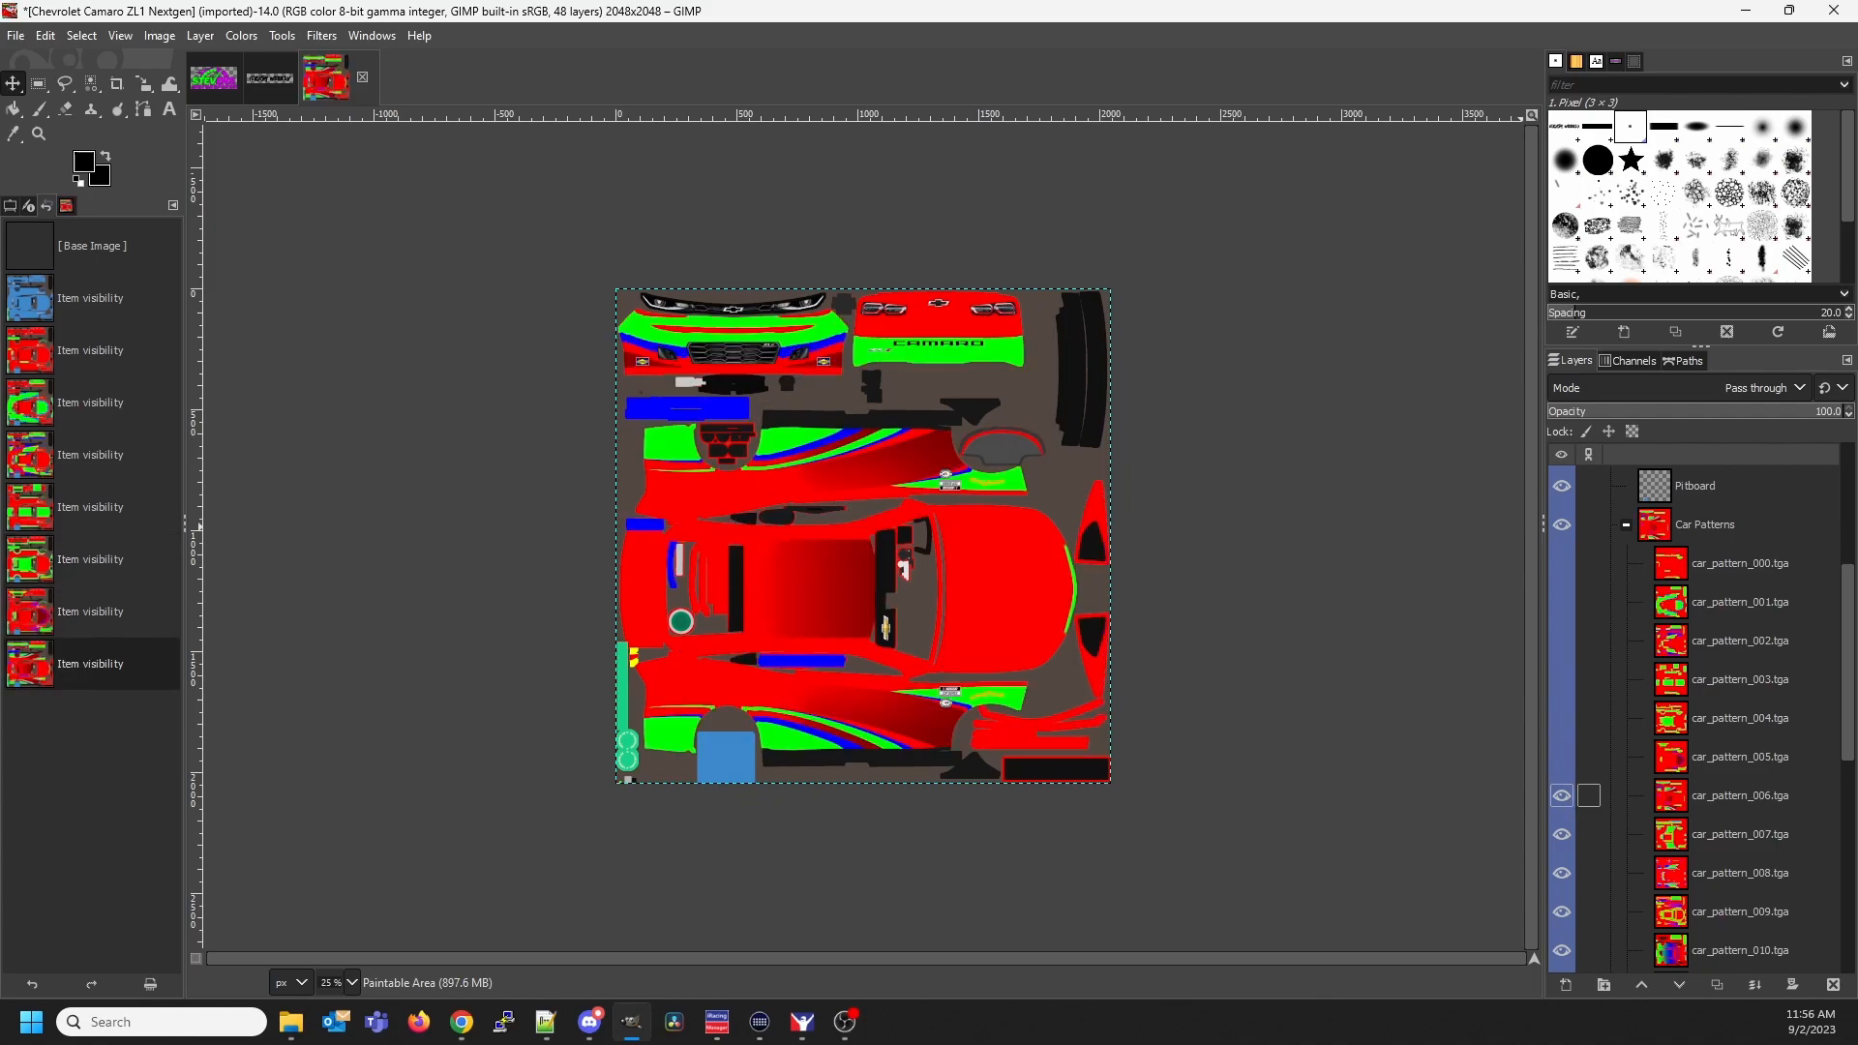
left_click(1561, 795)
Hide car_pattern_007 through car_pattern_012
scroll(1562, 774, "down", 3)
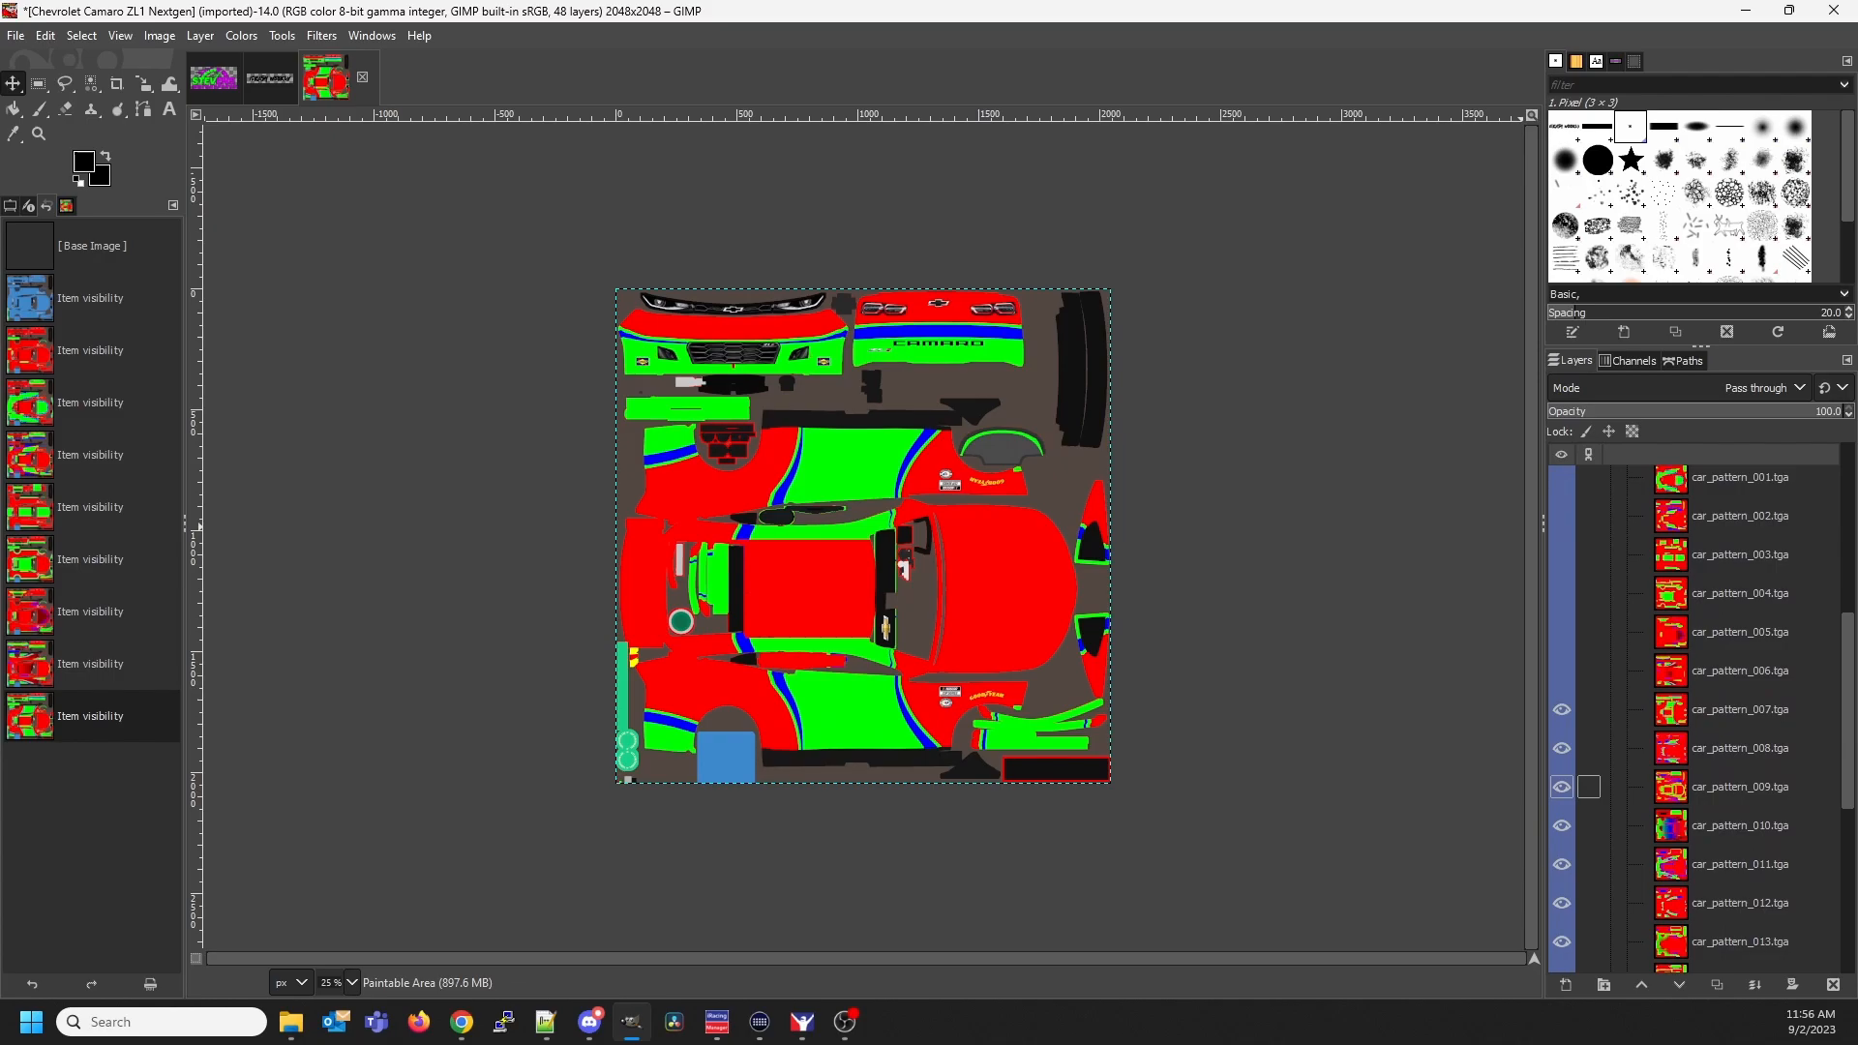
left_click(1562, 709)
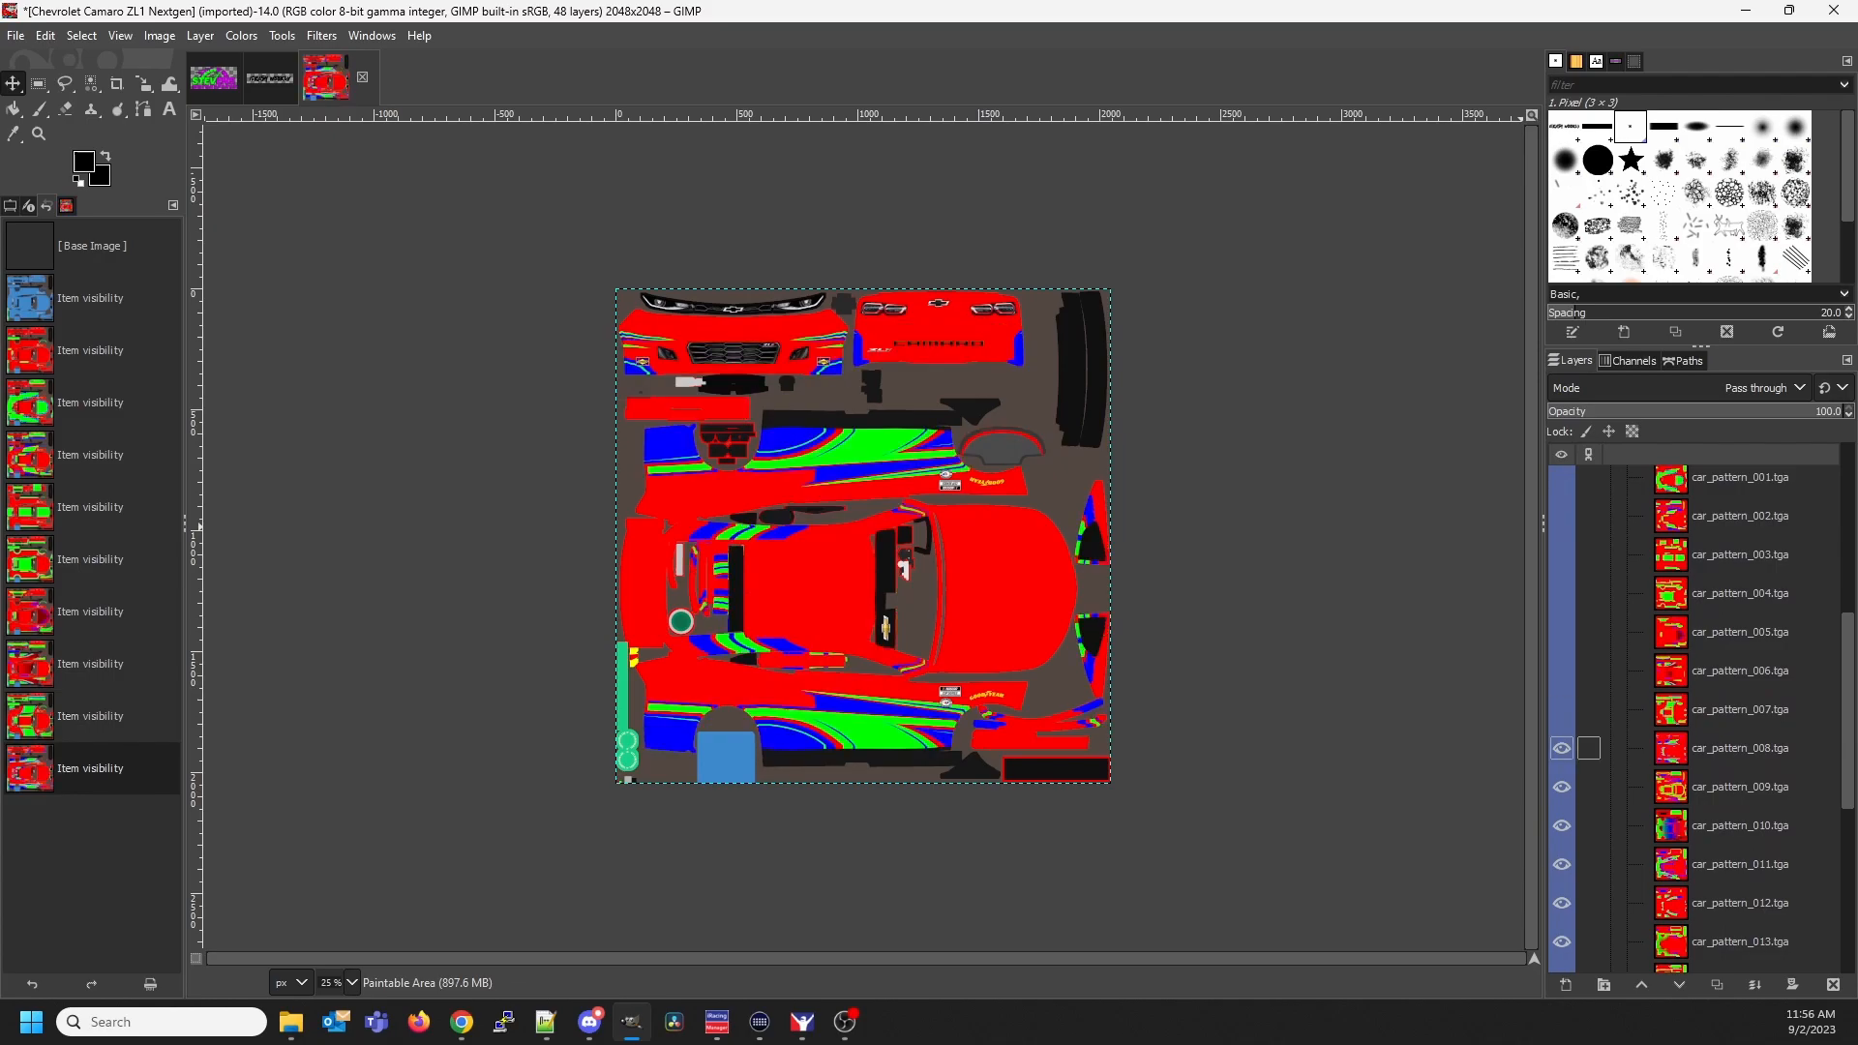
left_click(1562, 748)
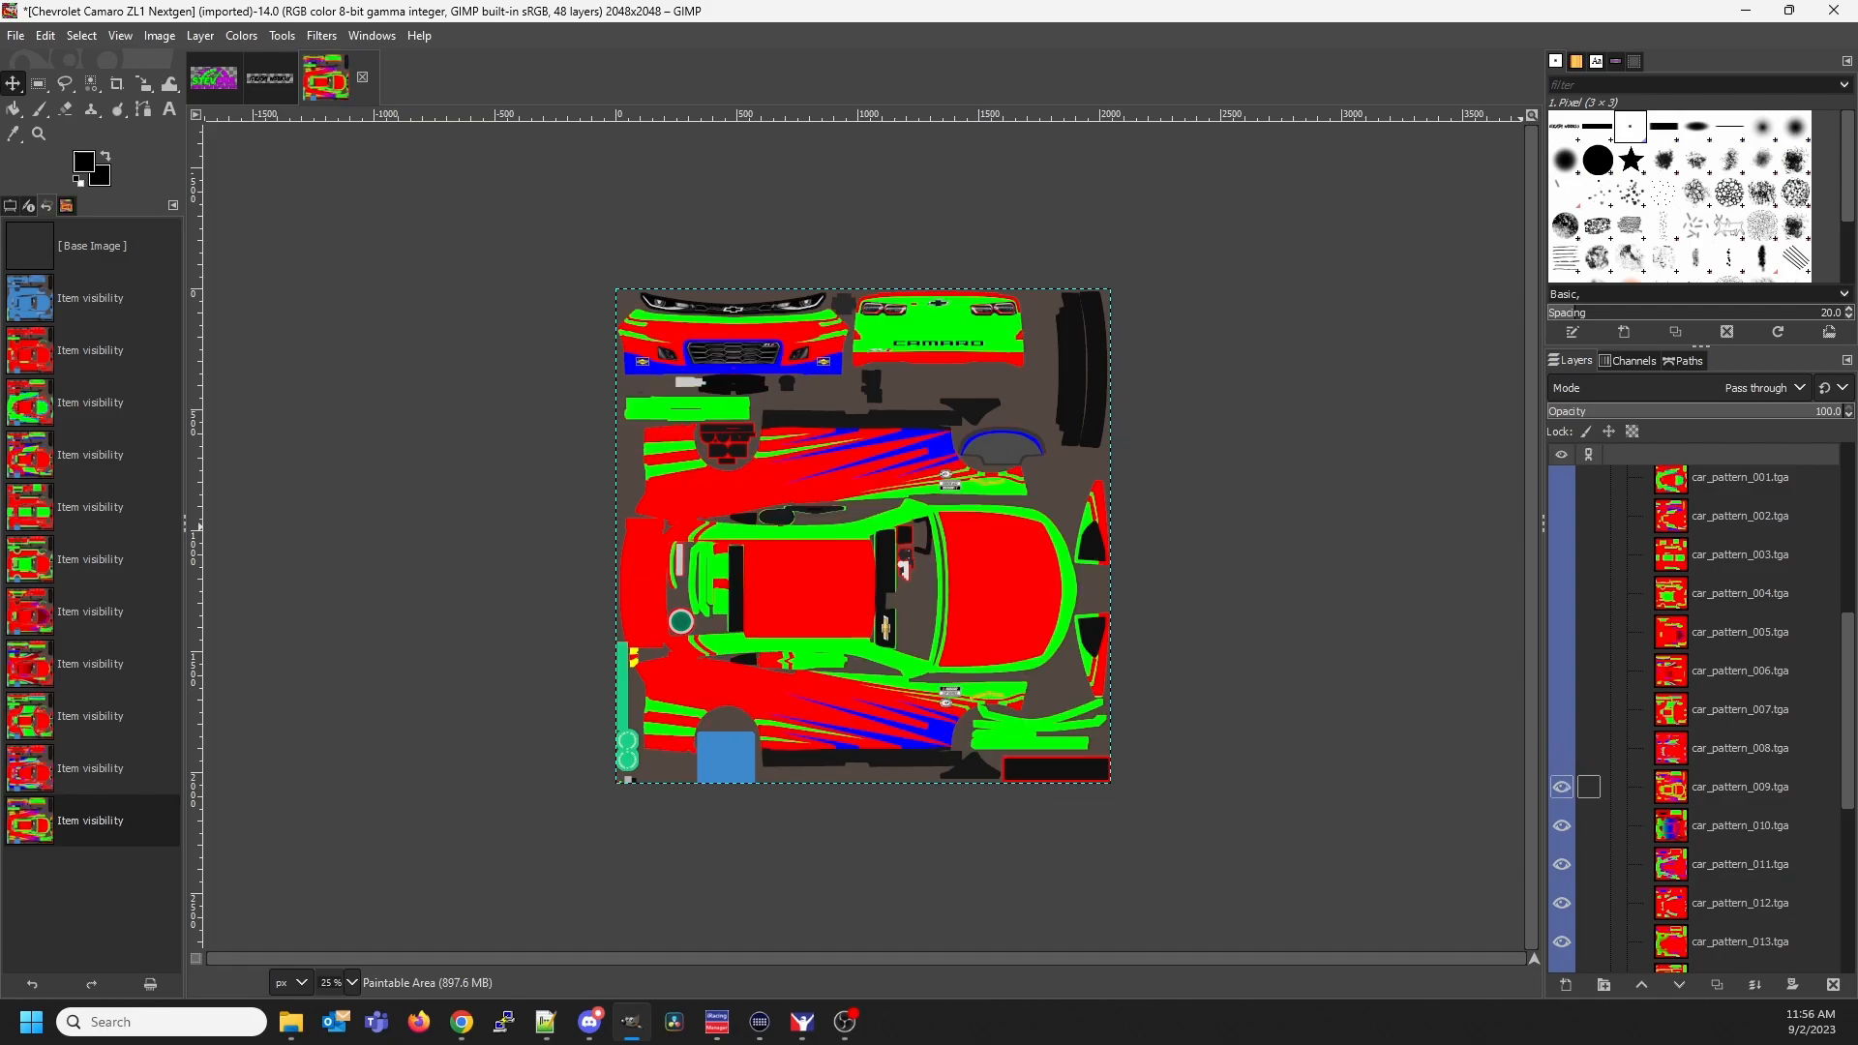
left_click(1561, 787)
left_click(1561, 825)
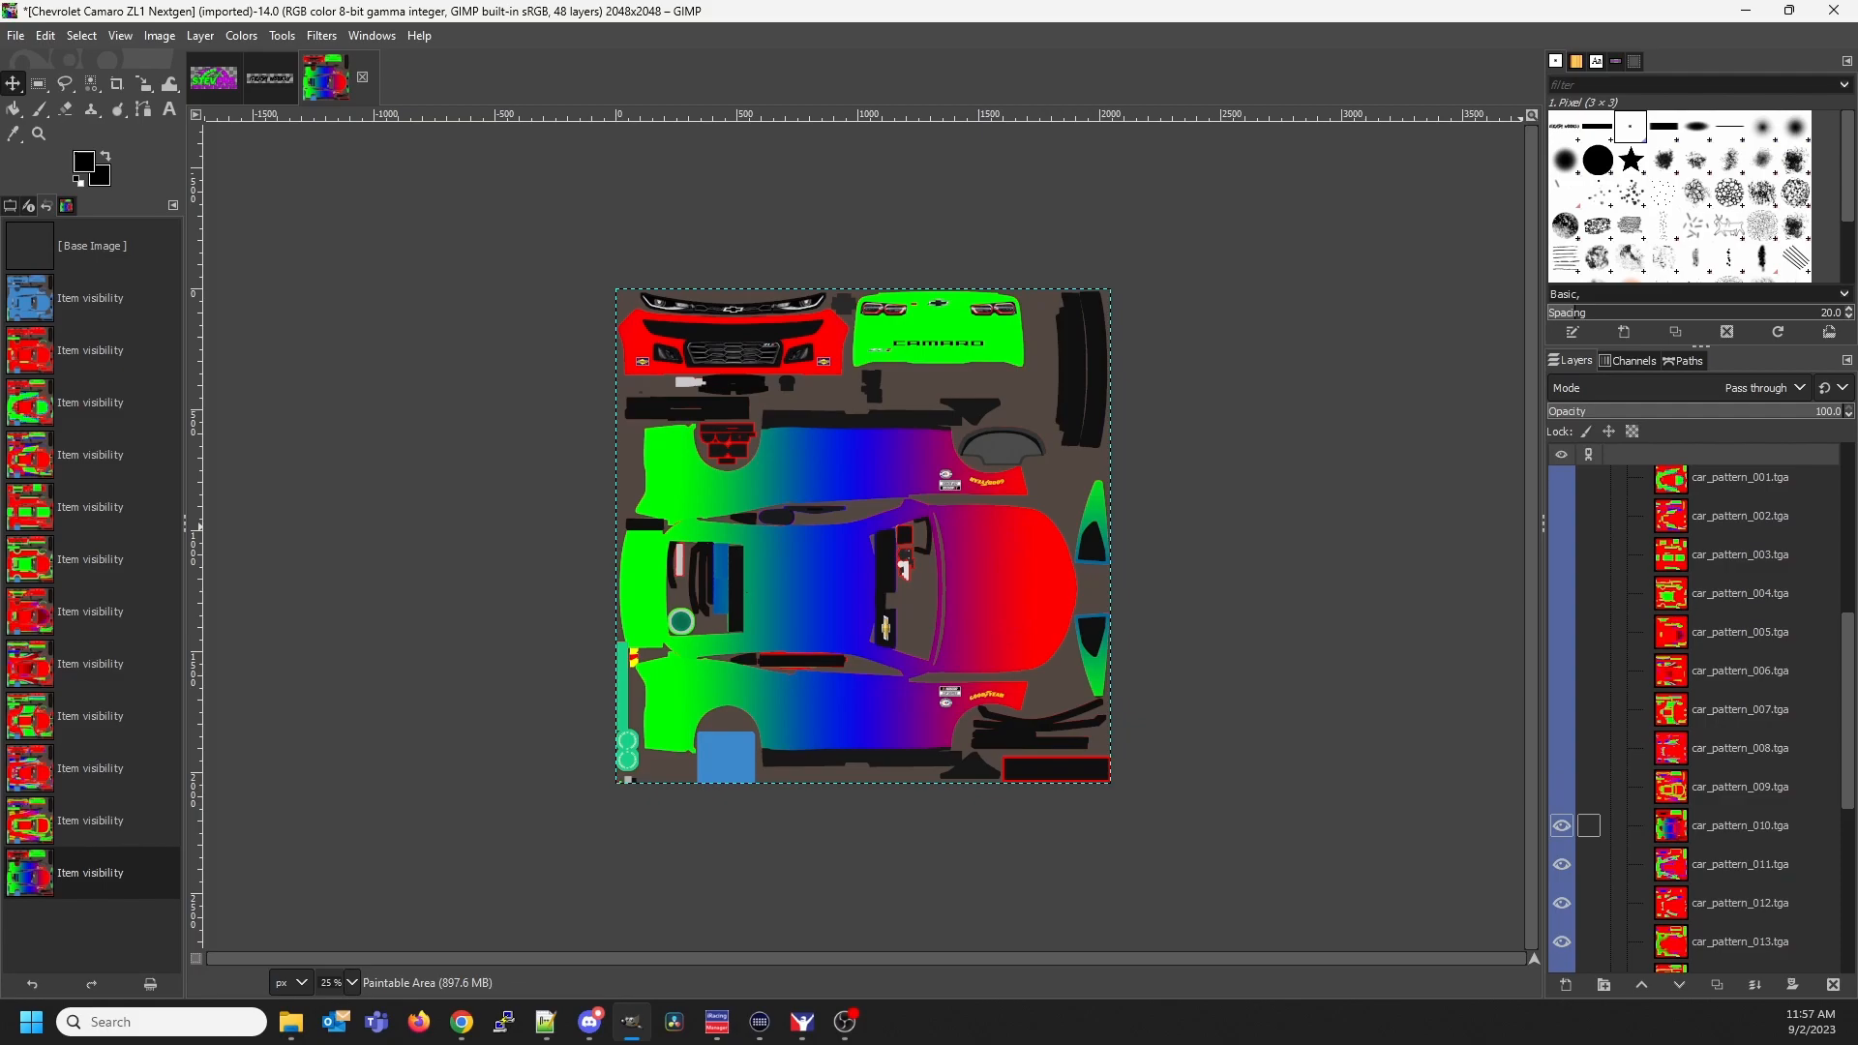
left_click(1562, 864)
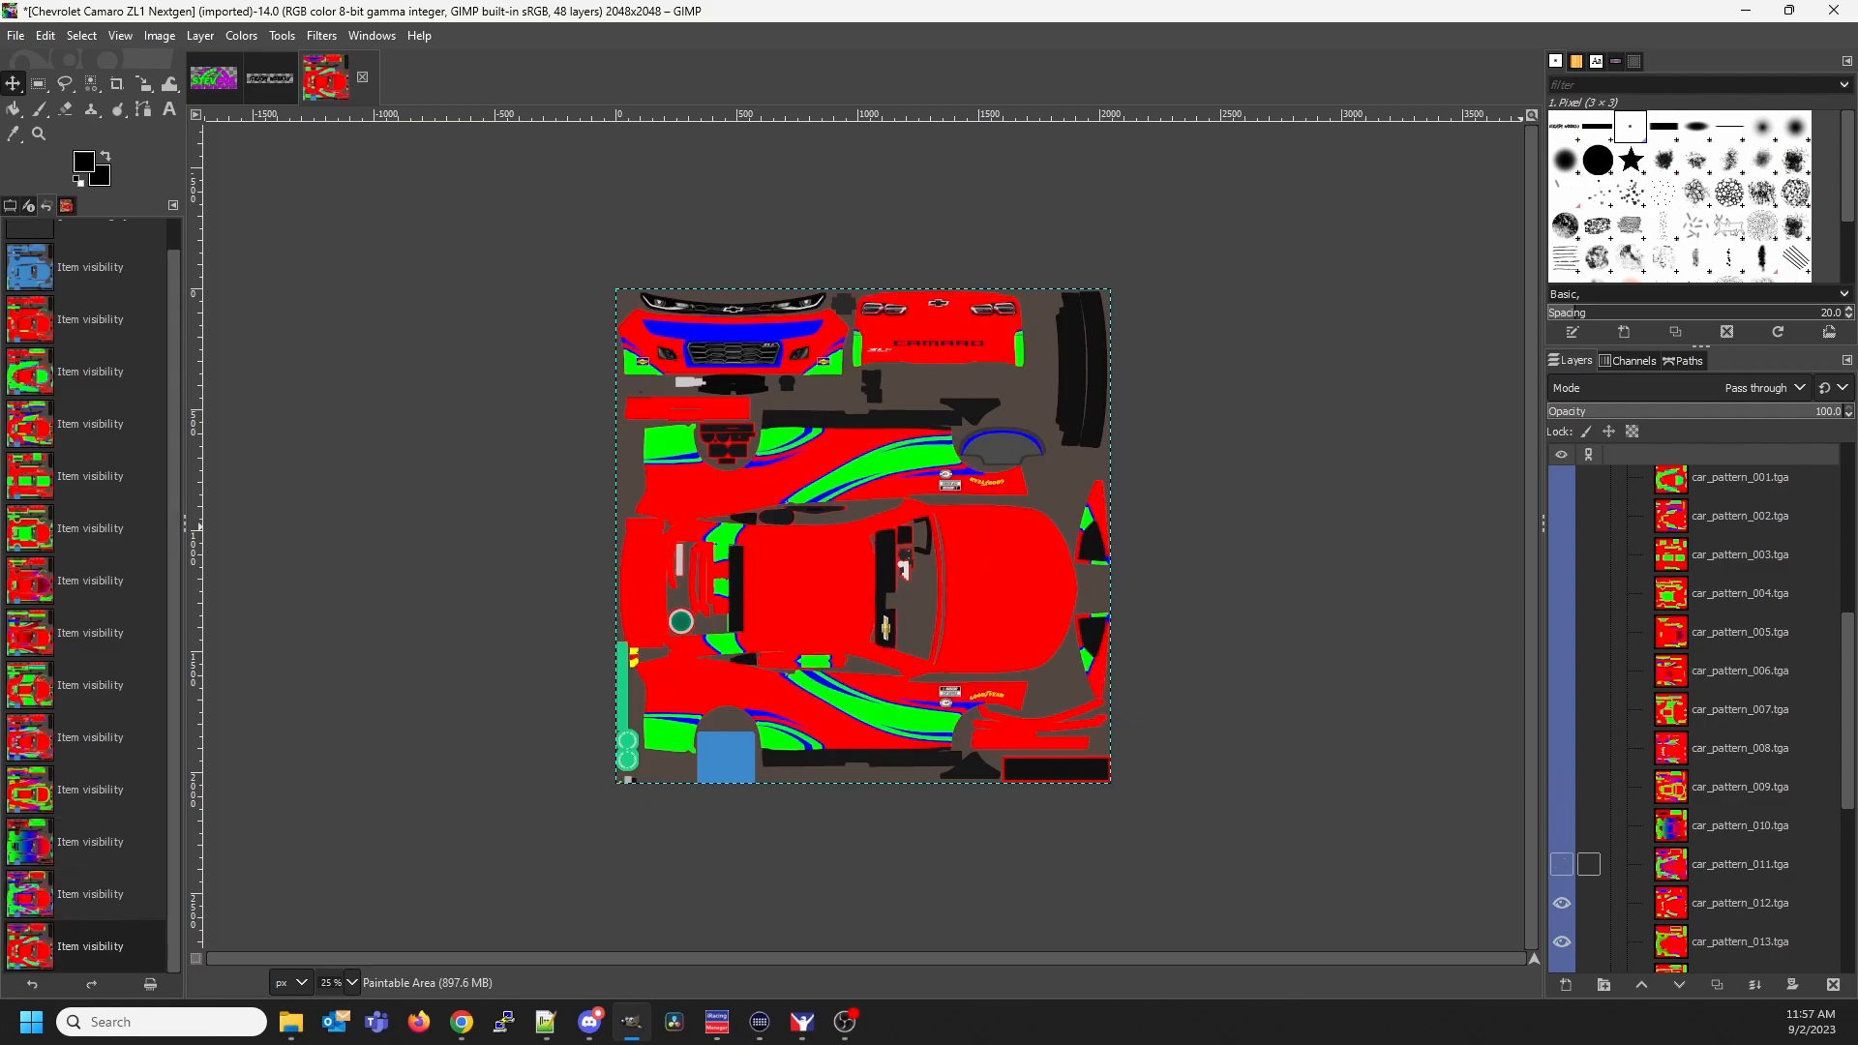
left_click(1562, 903)
Hide car_pattern_013 through car_pattern_018, leaving car_pattern_023 showing
scroll(1562, 787, "down", 4)
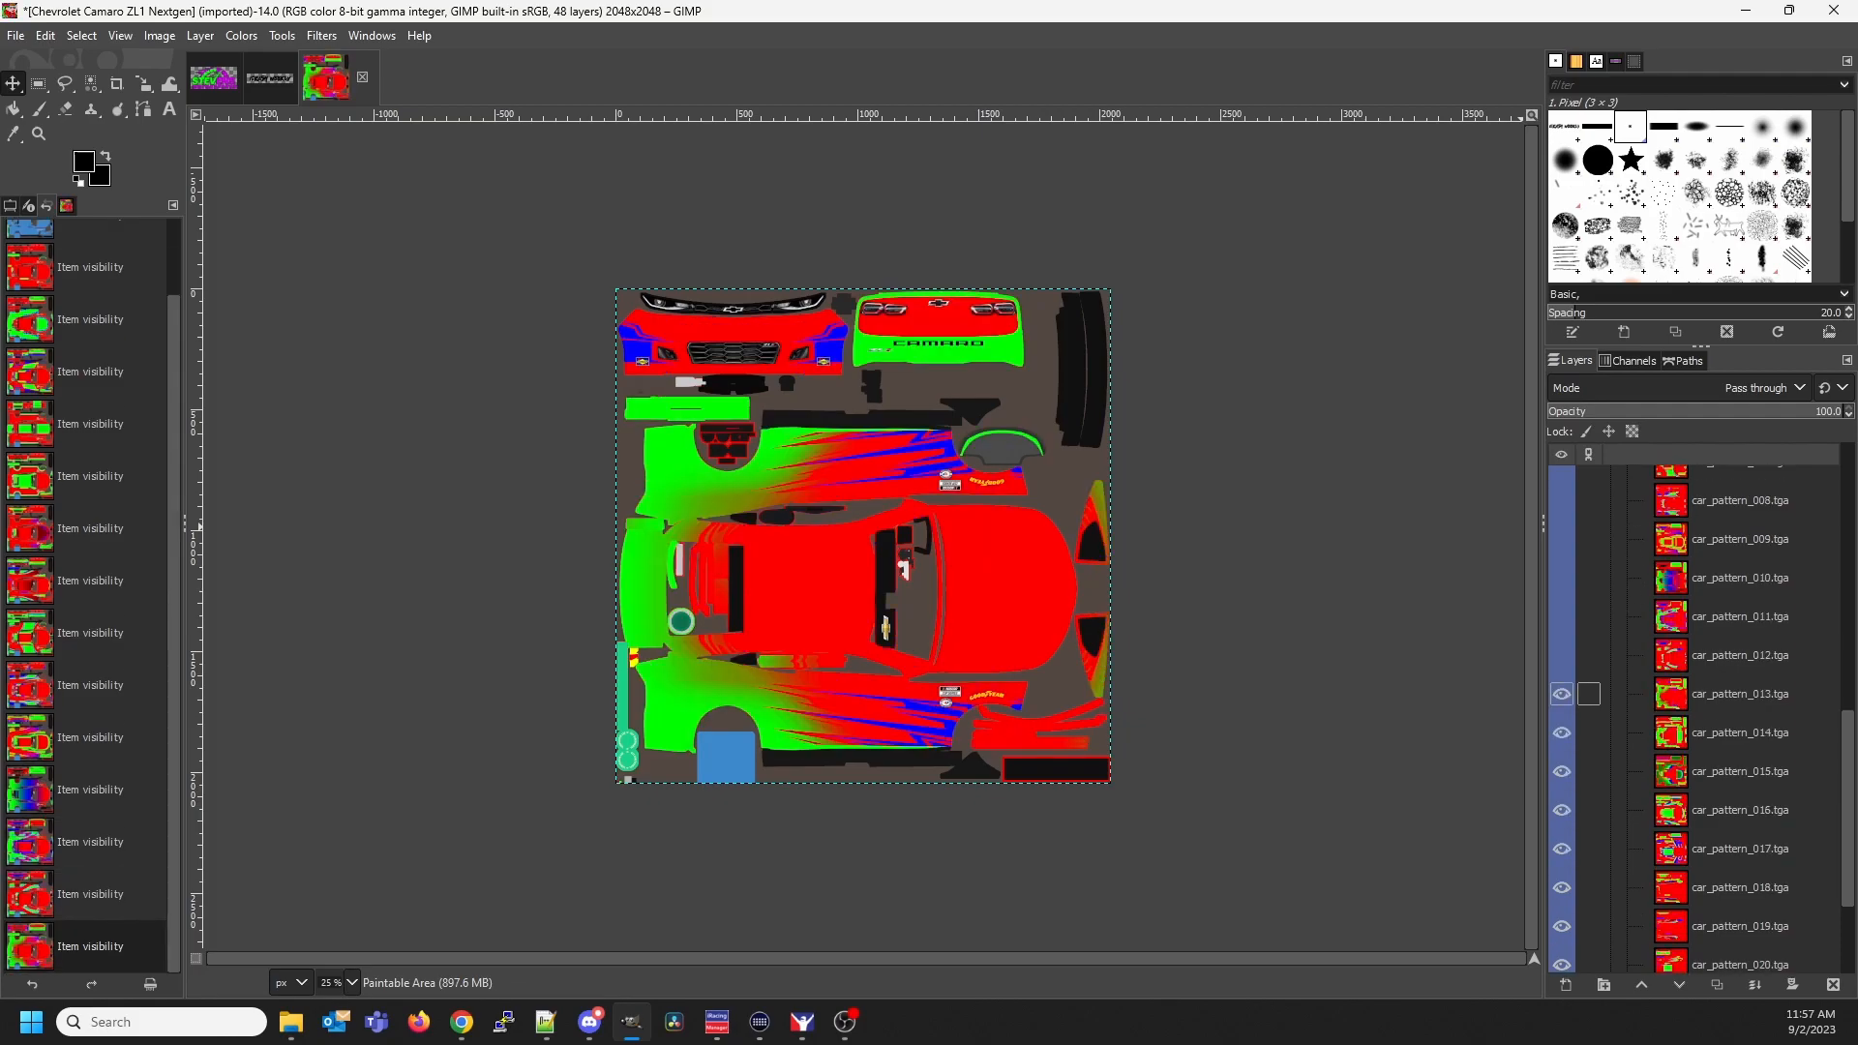
left_click(1562, 693)
left_click(1561, 732)
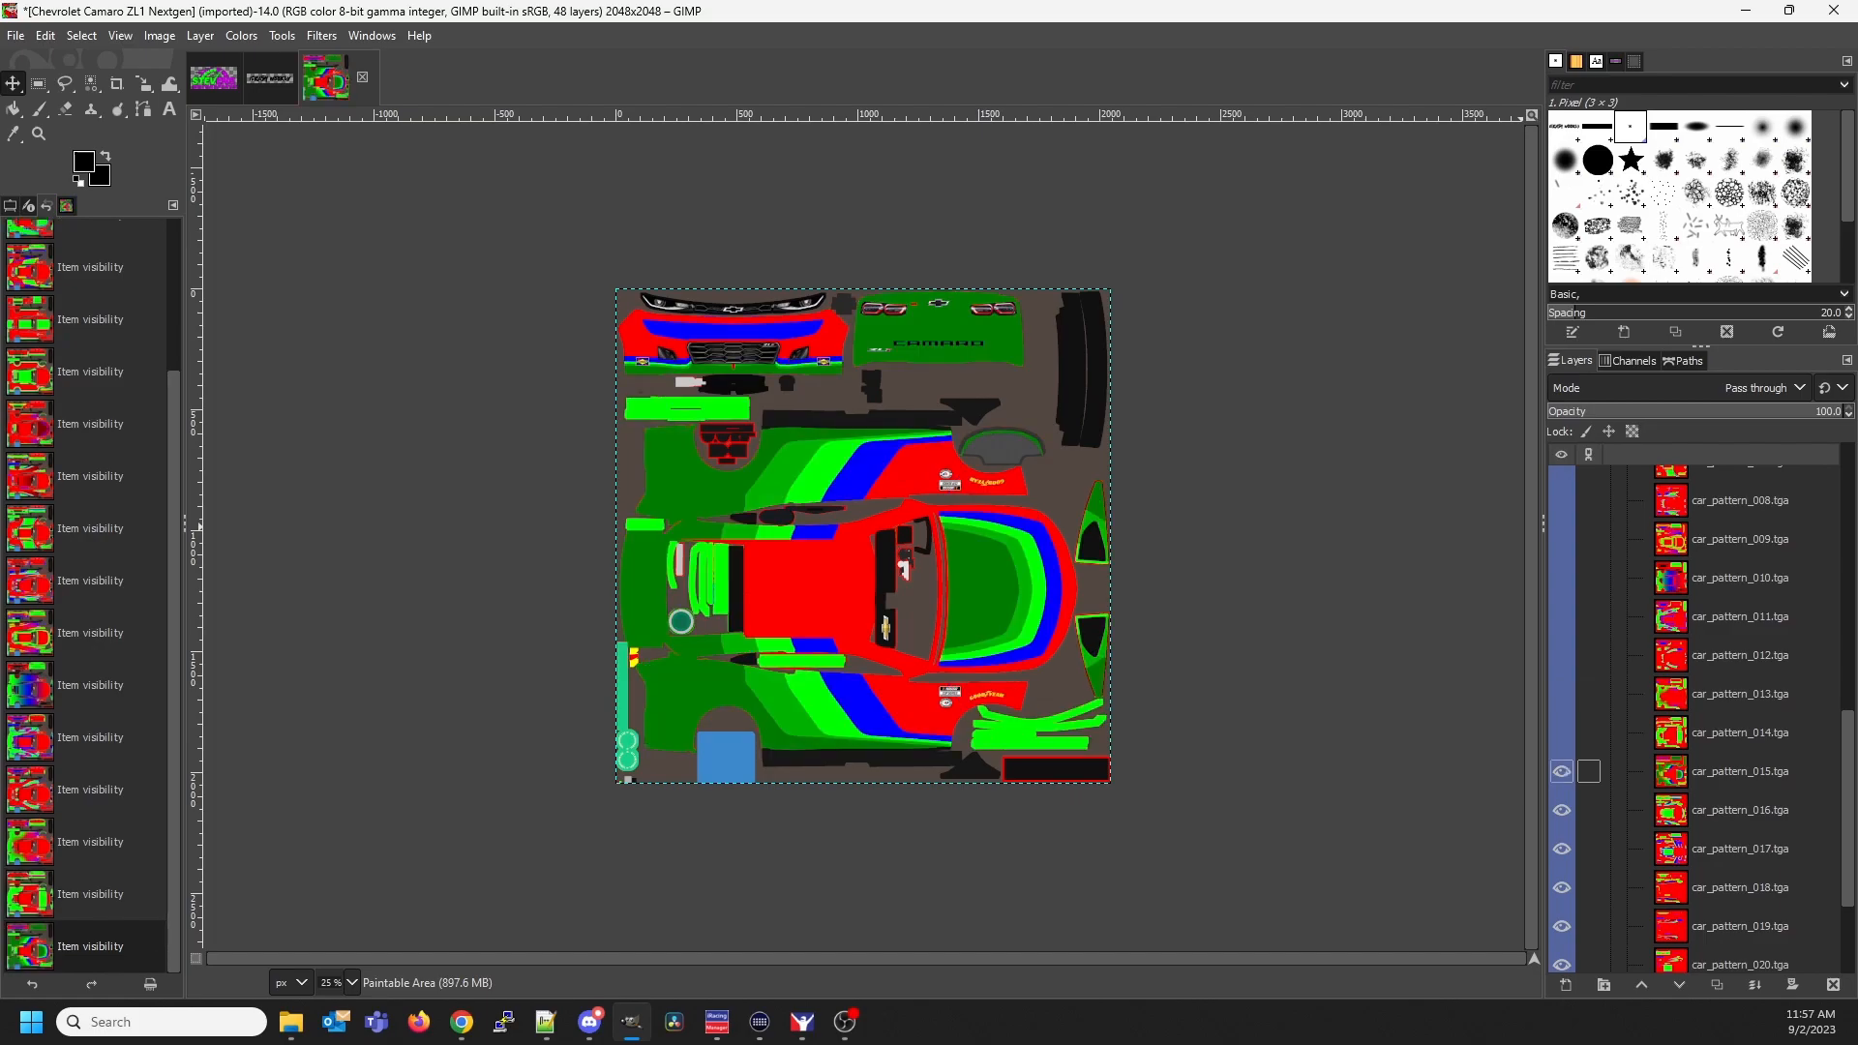
left_click(1561, 771)
left_click(1561, 810)
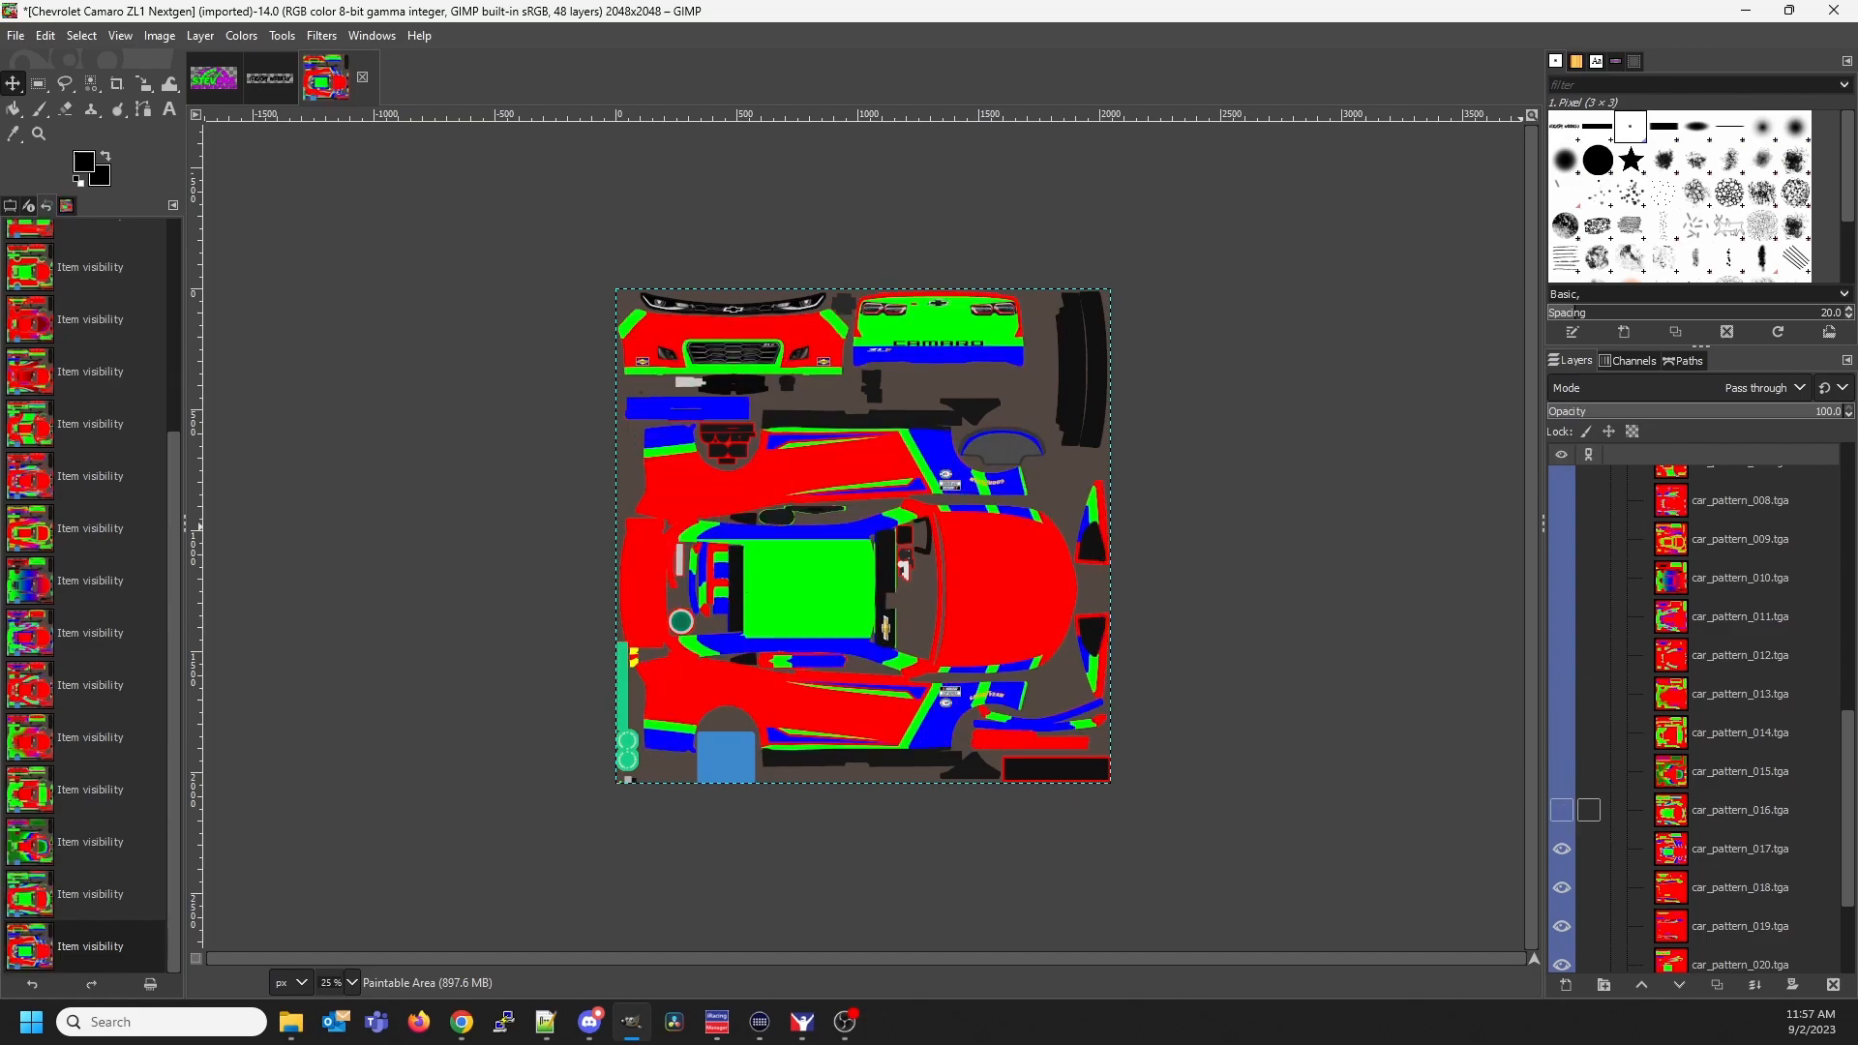
left_click(1562, 848)
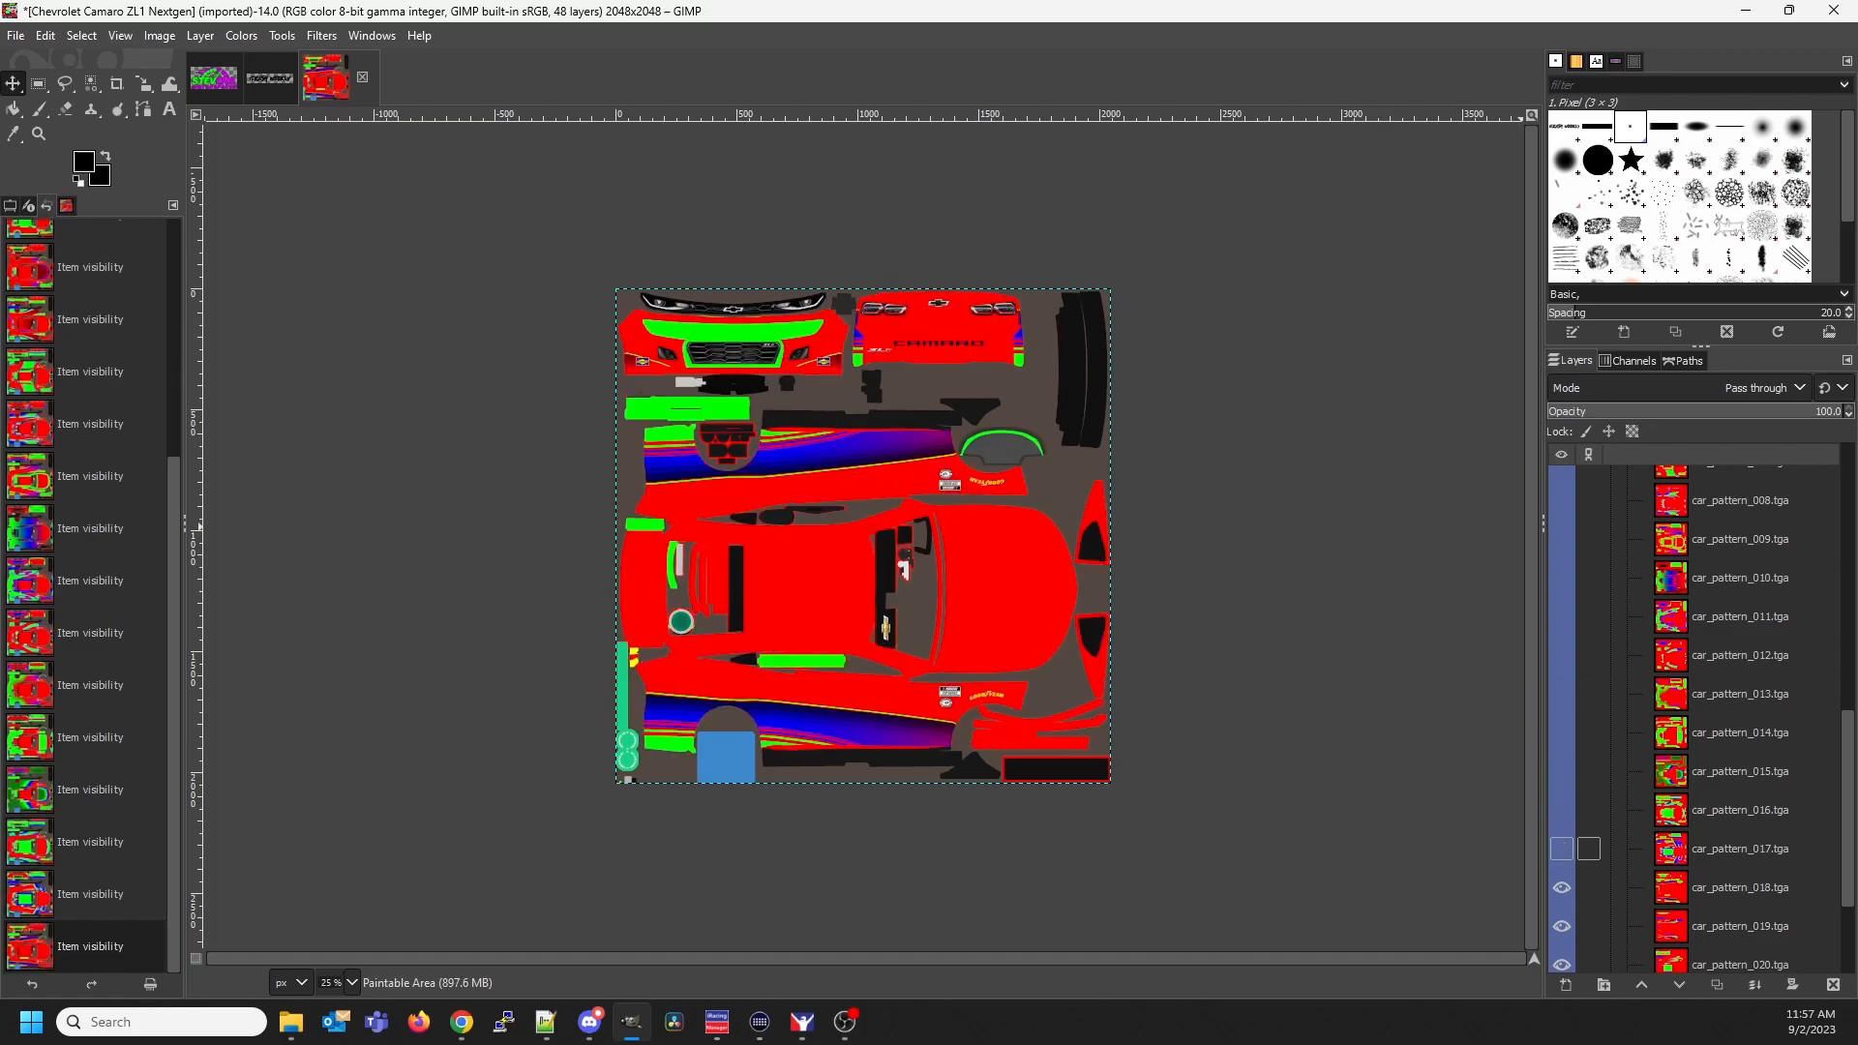
left_click(1562, 888)
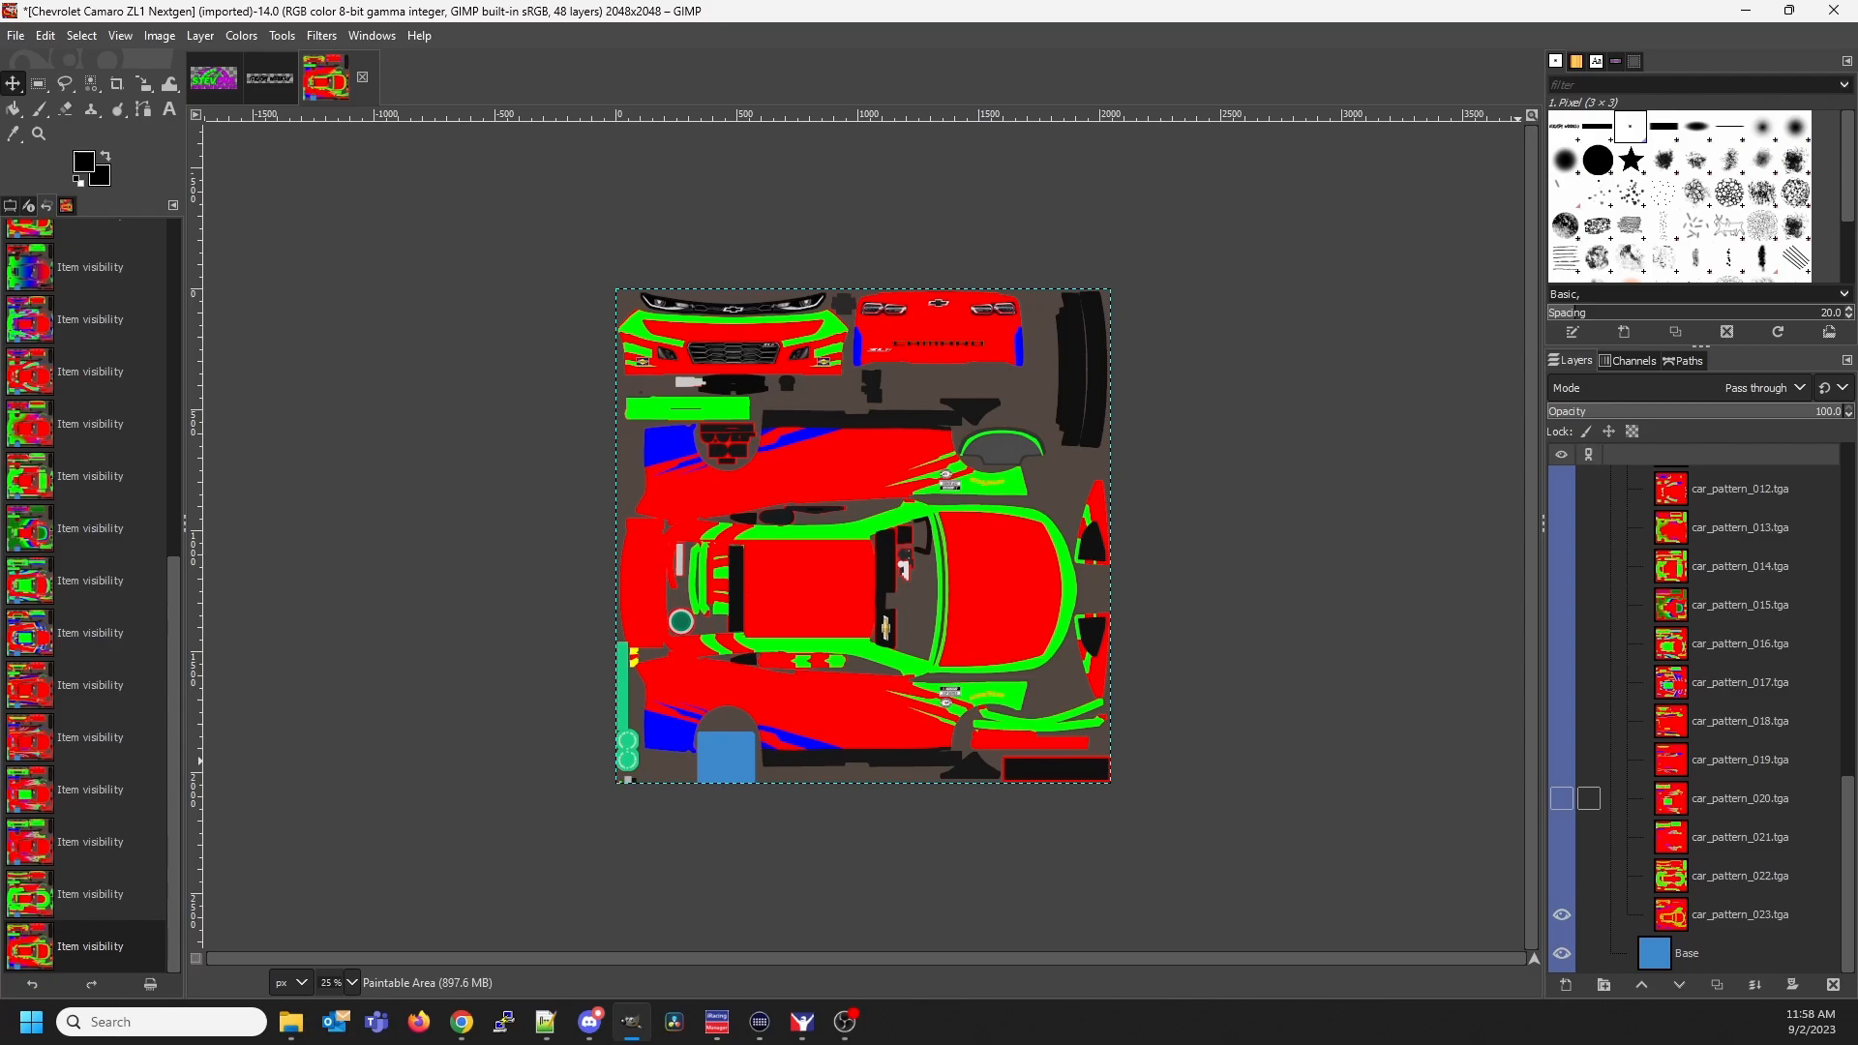
Make car_pattern_023.tga the active layer in the Layers panel
scroll(1575, 798, "up", 10)
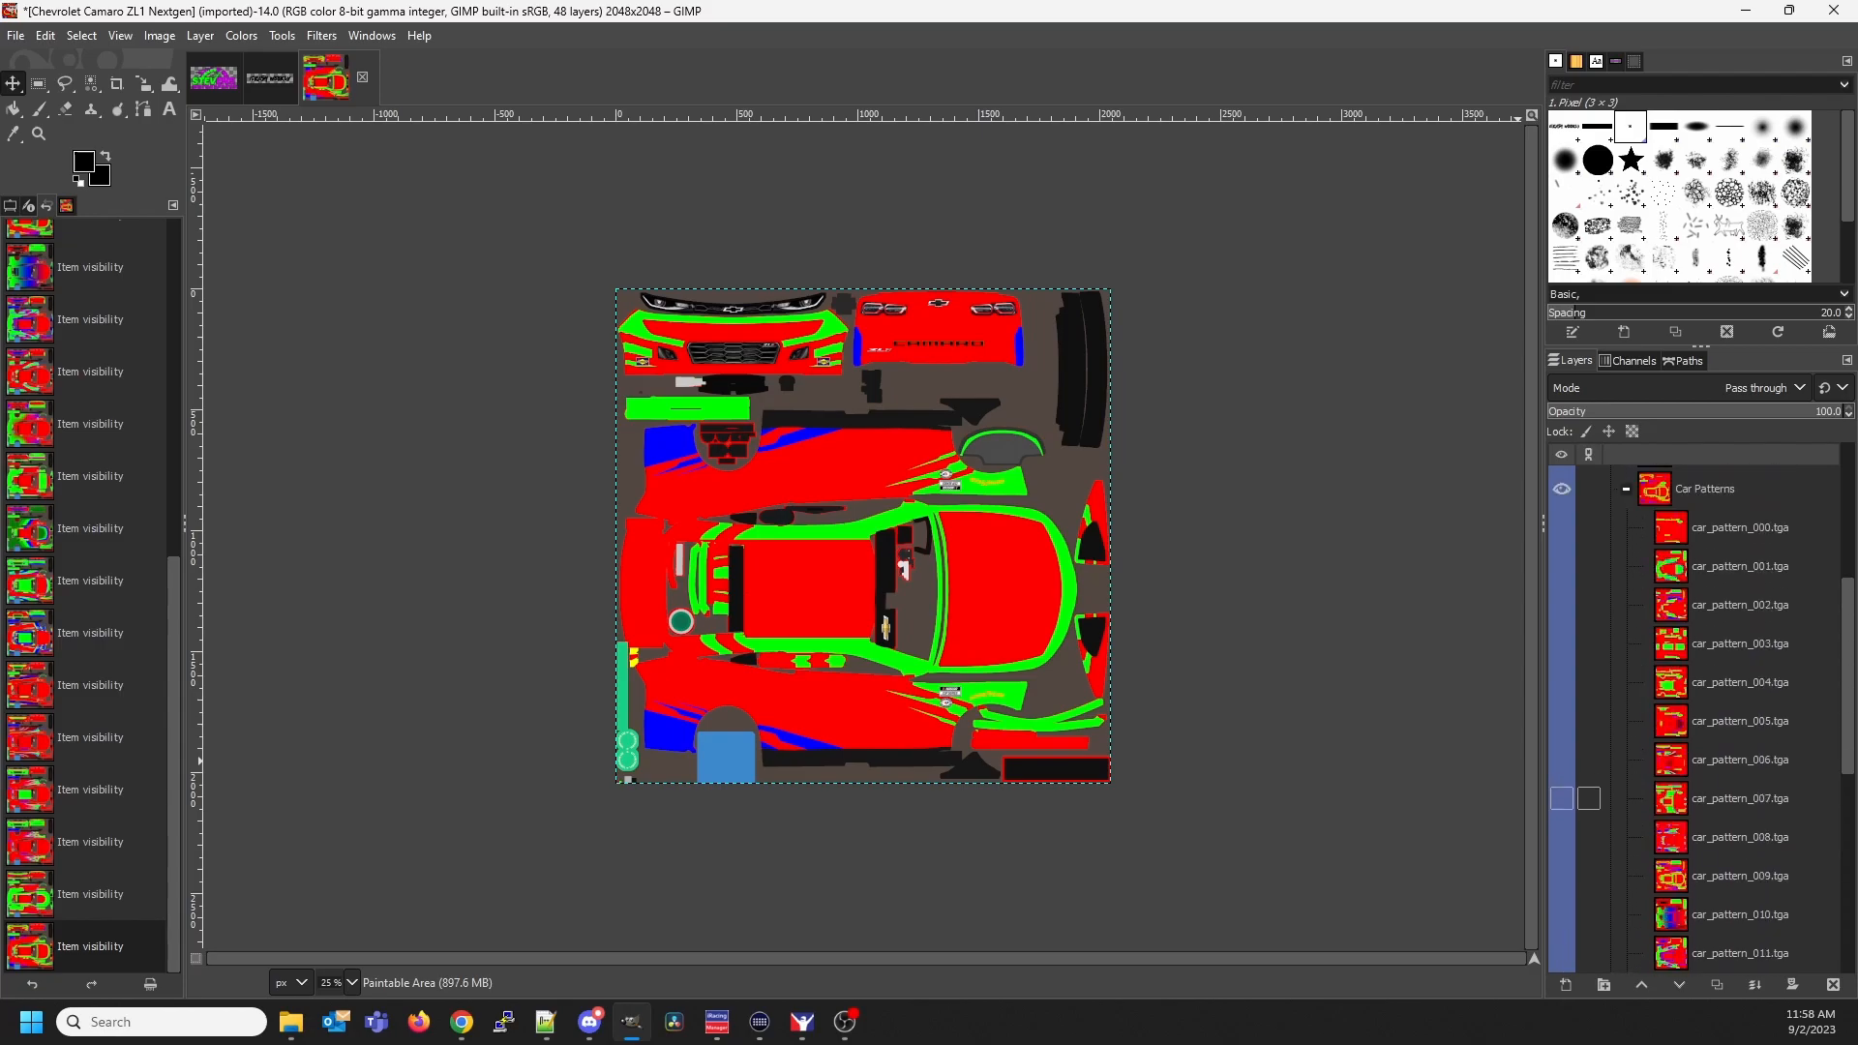
scroll(1575, 784, "up", 3)
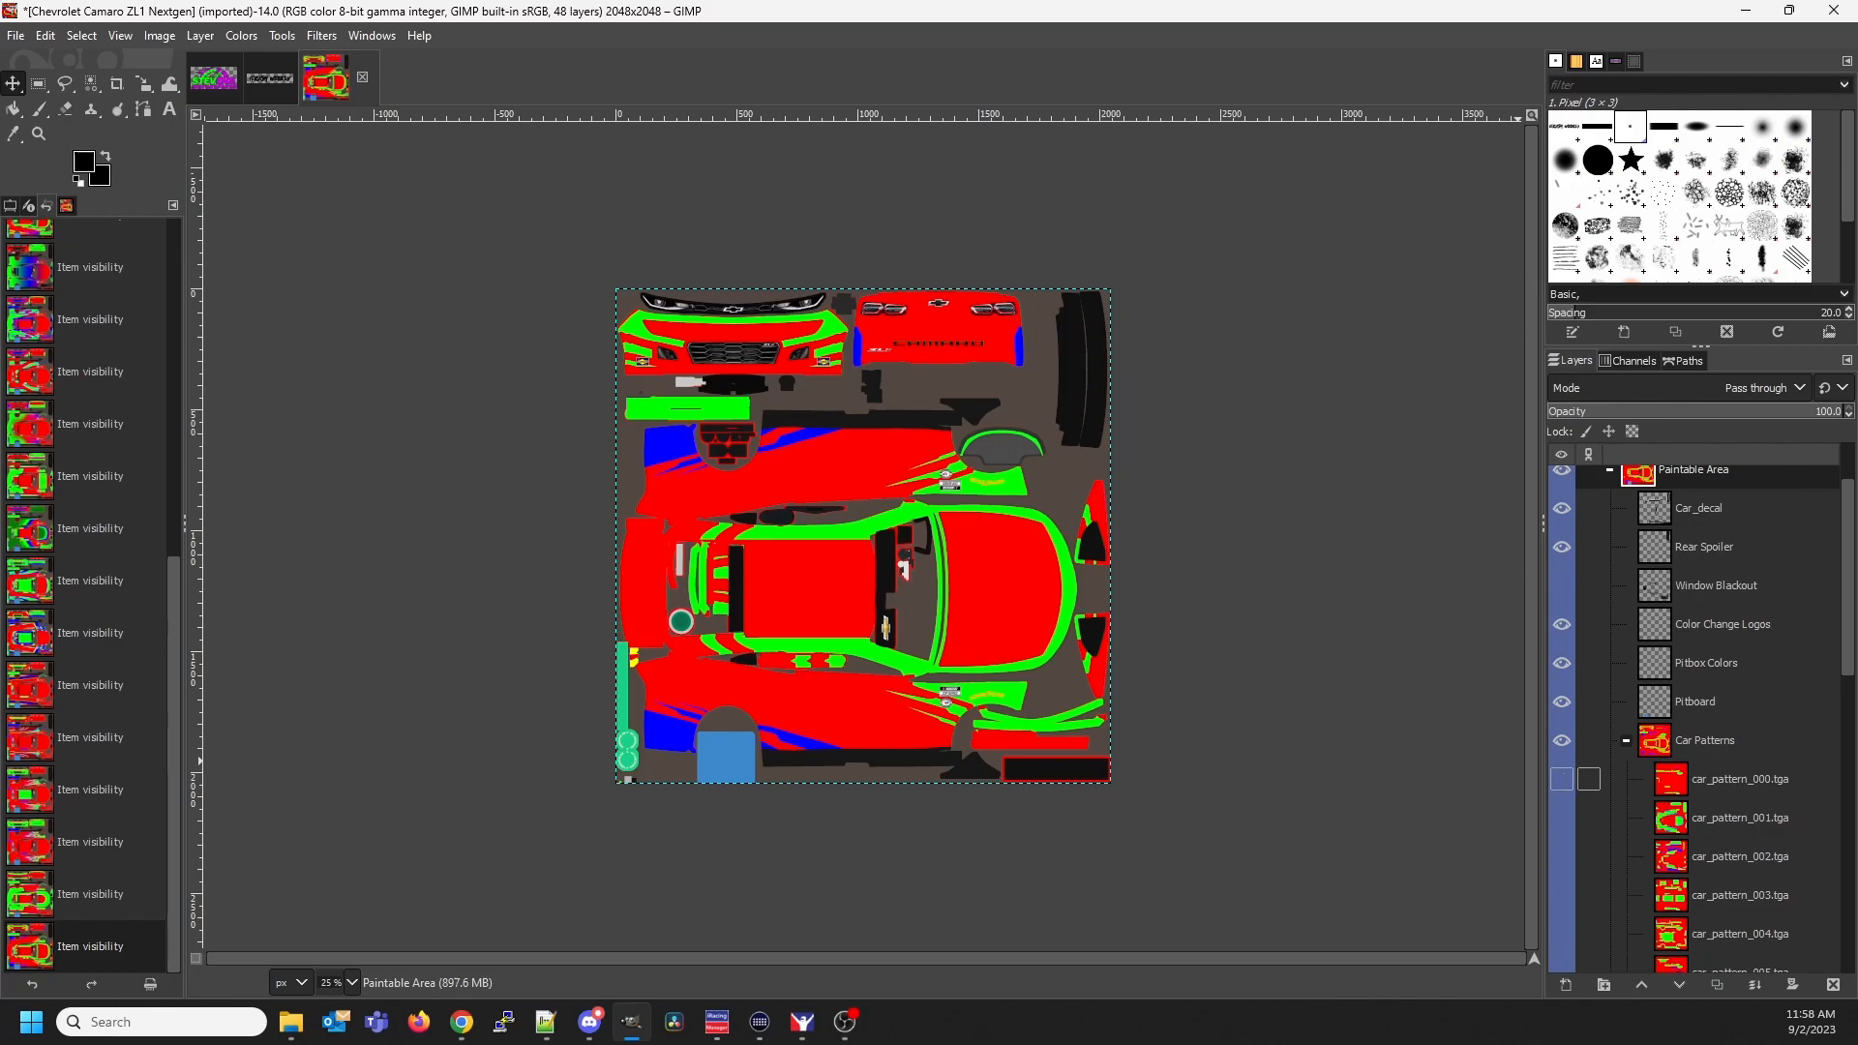
scroll(1575, 817, "down", 12)
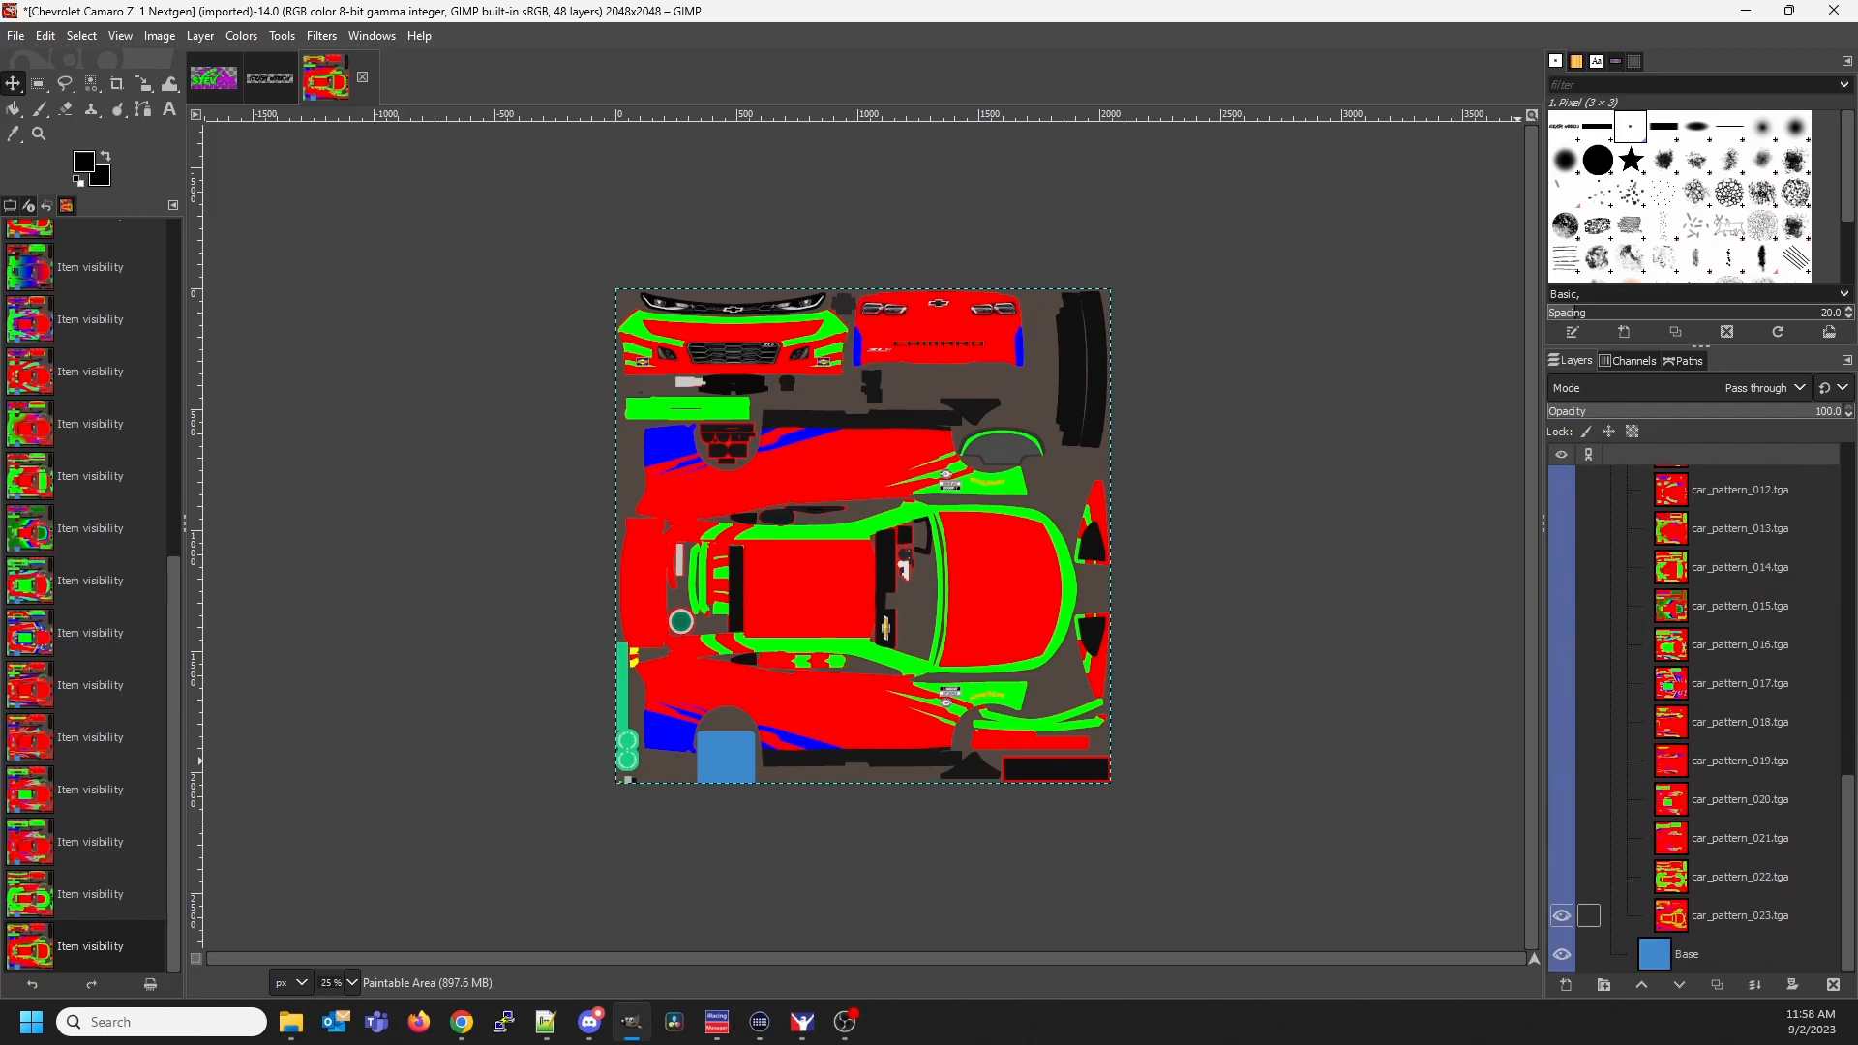
left_click(1739, 915)
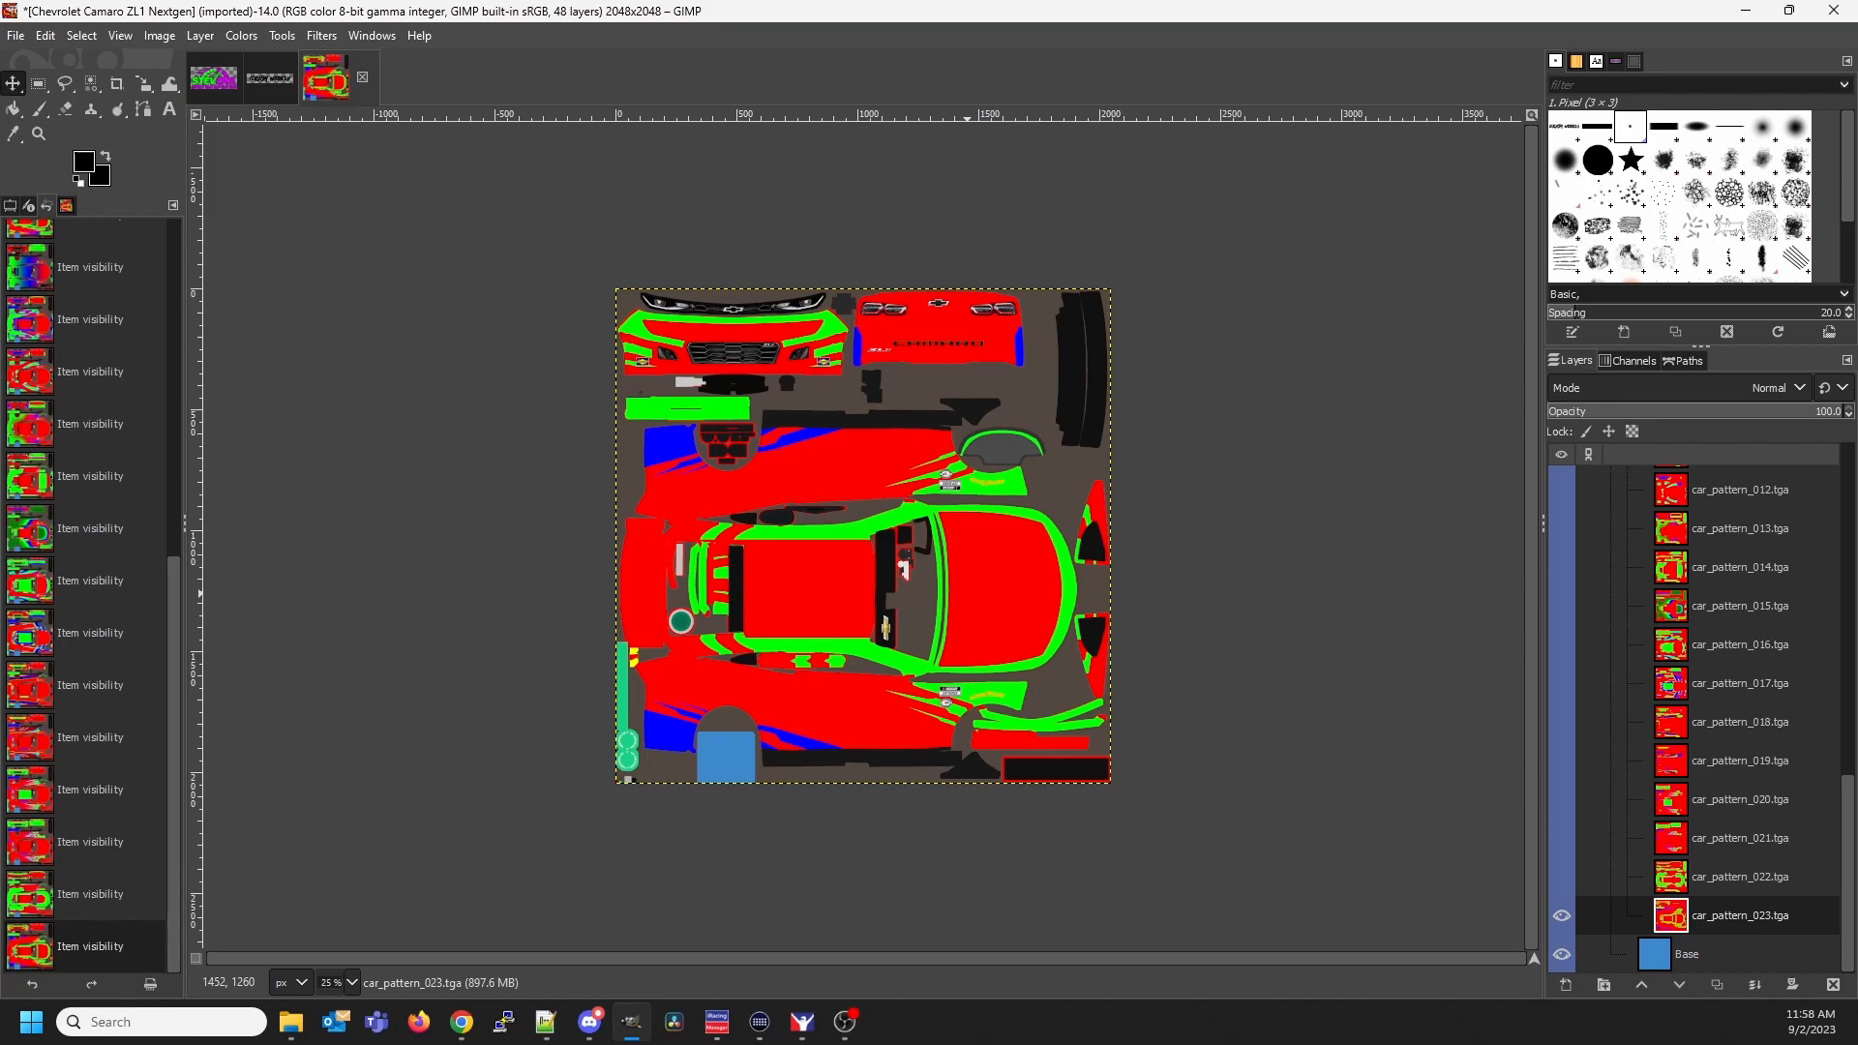
Select car_pattern_023's red areas by colour and fill them black
right_click(966, 593)
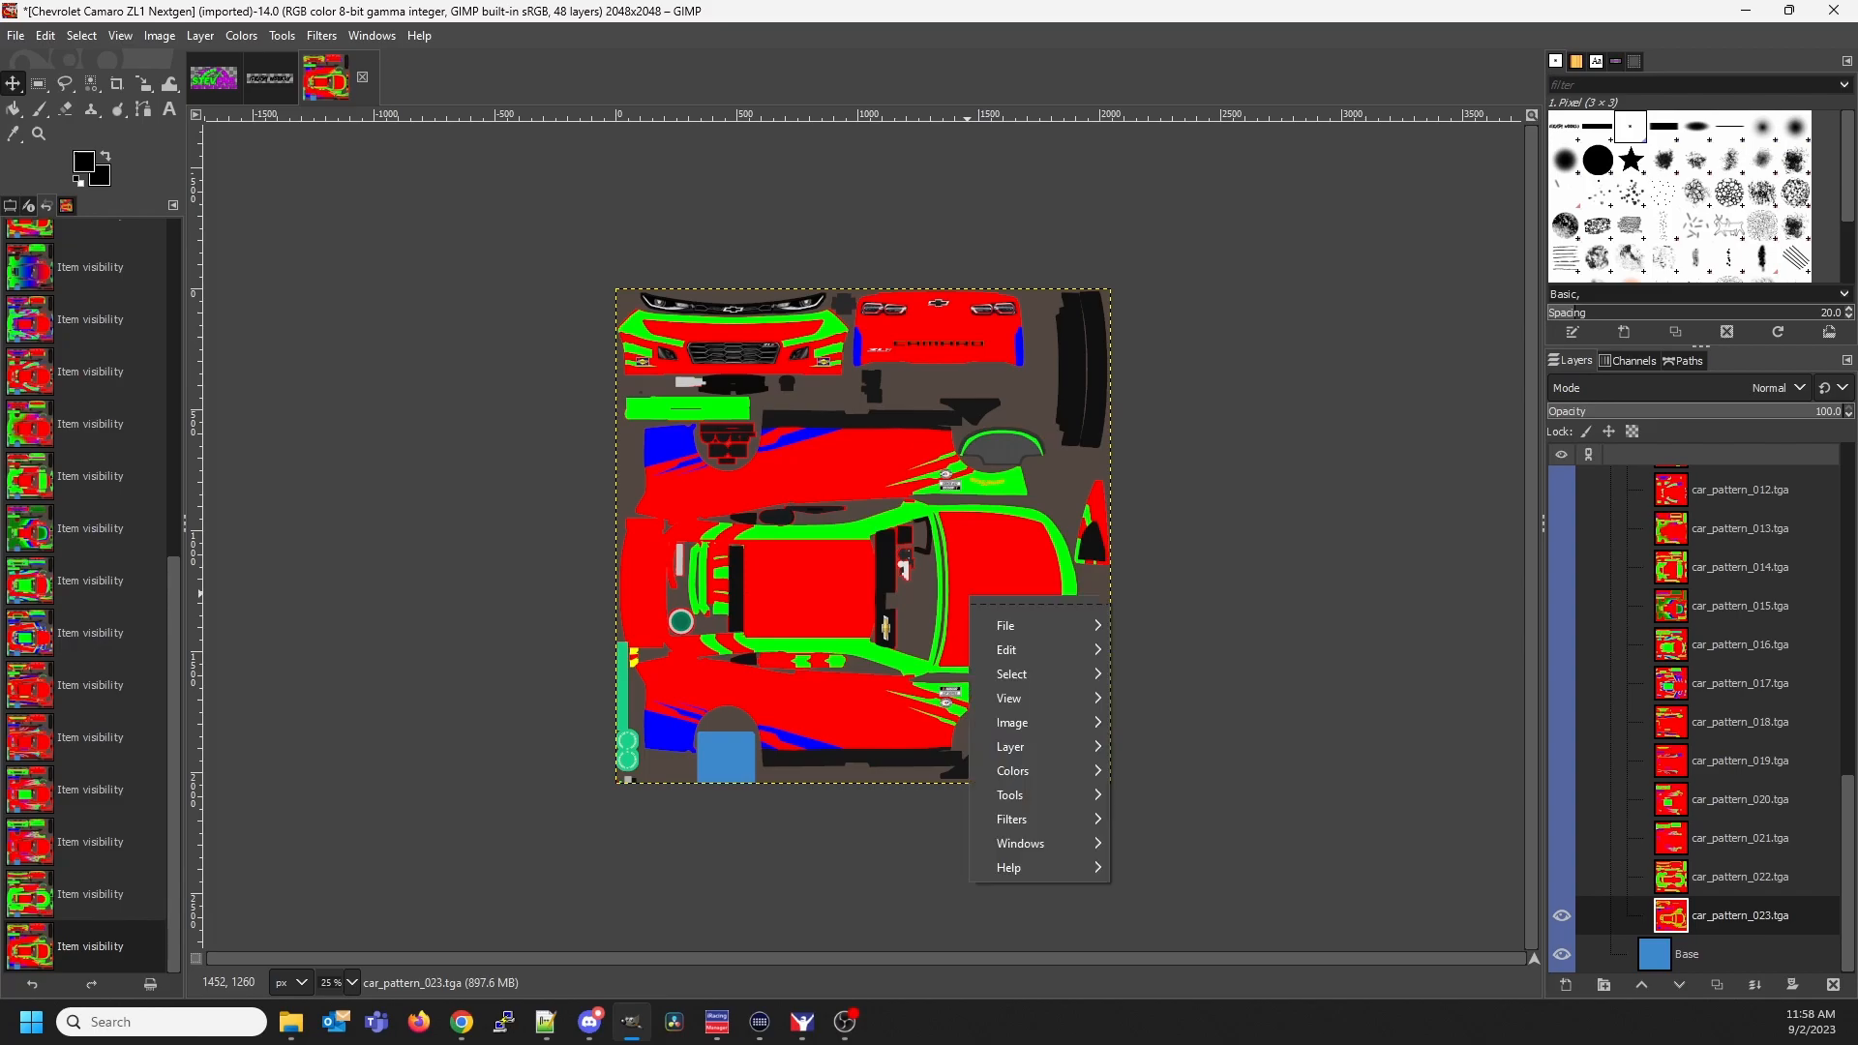
mouse_move(1011, 673)
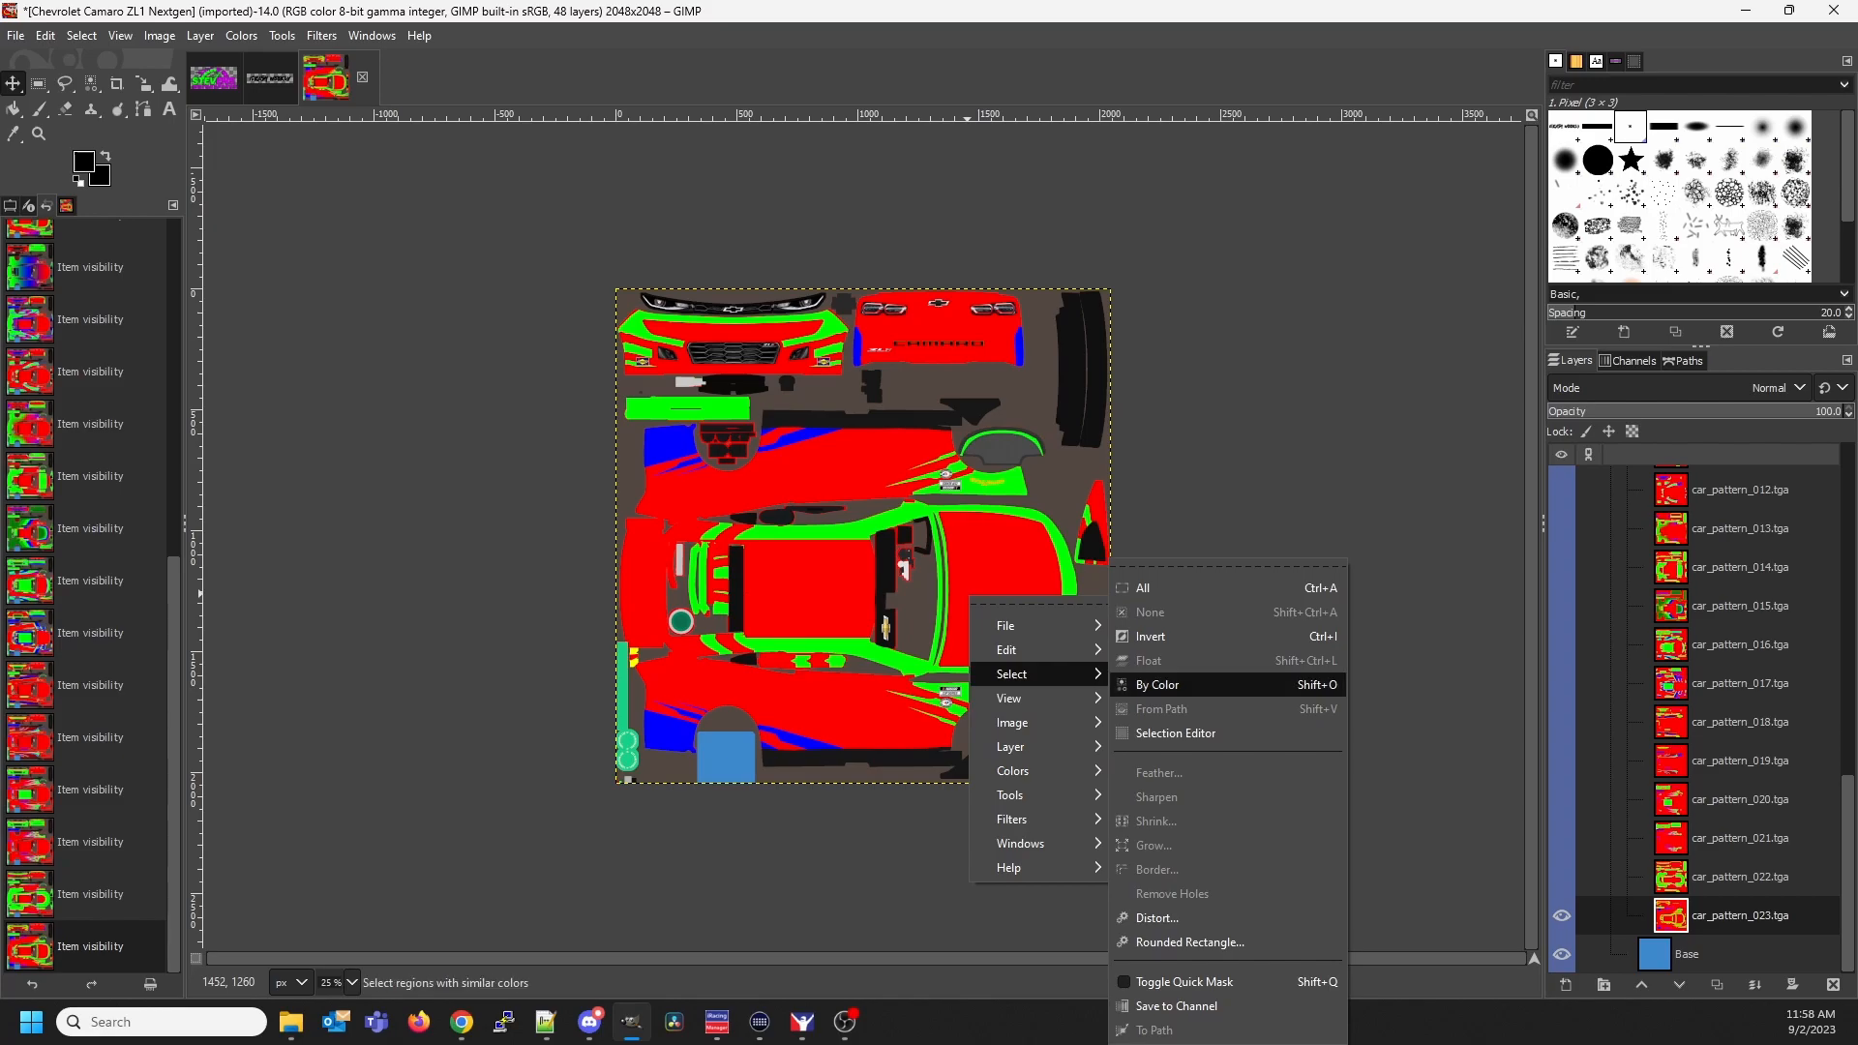
left_click(1158, 684)
left_click(989, 582)
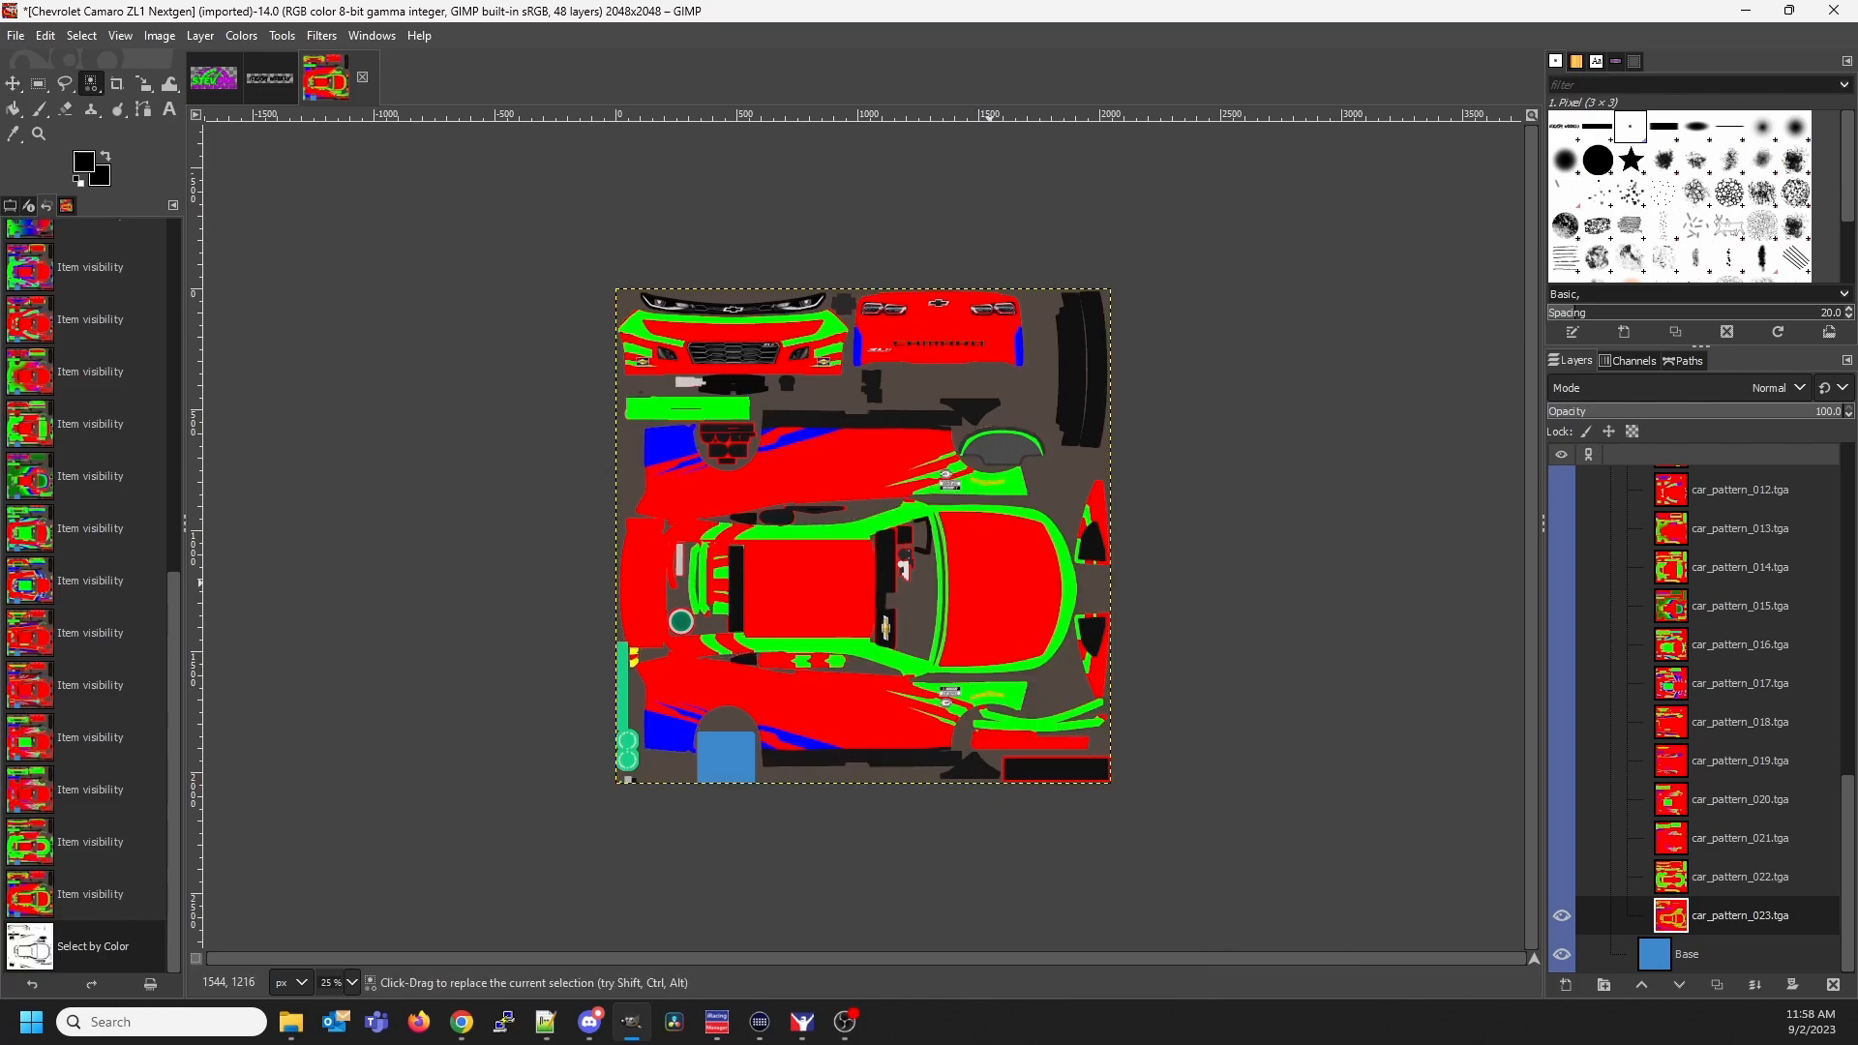
left_click(988, 582)
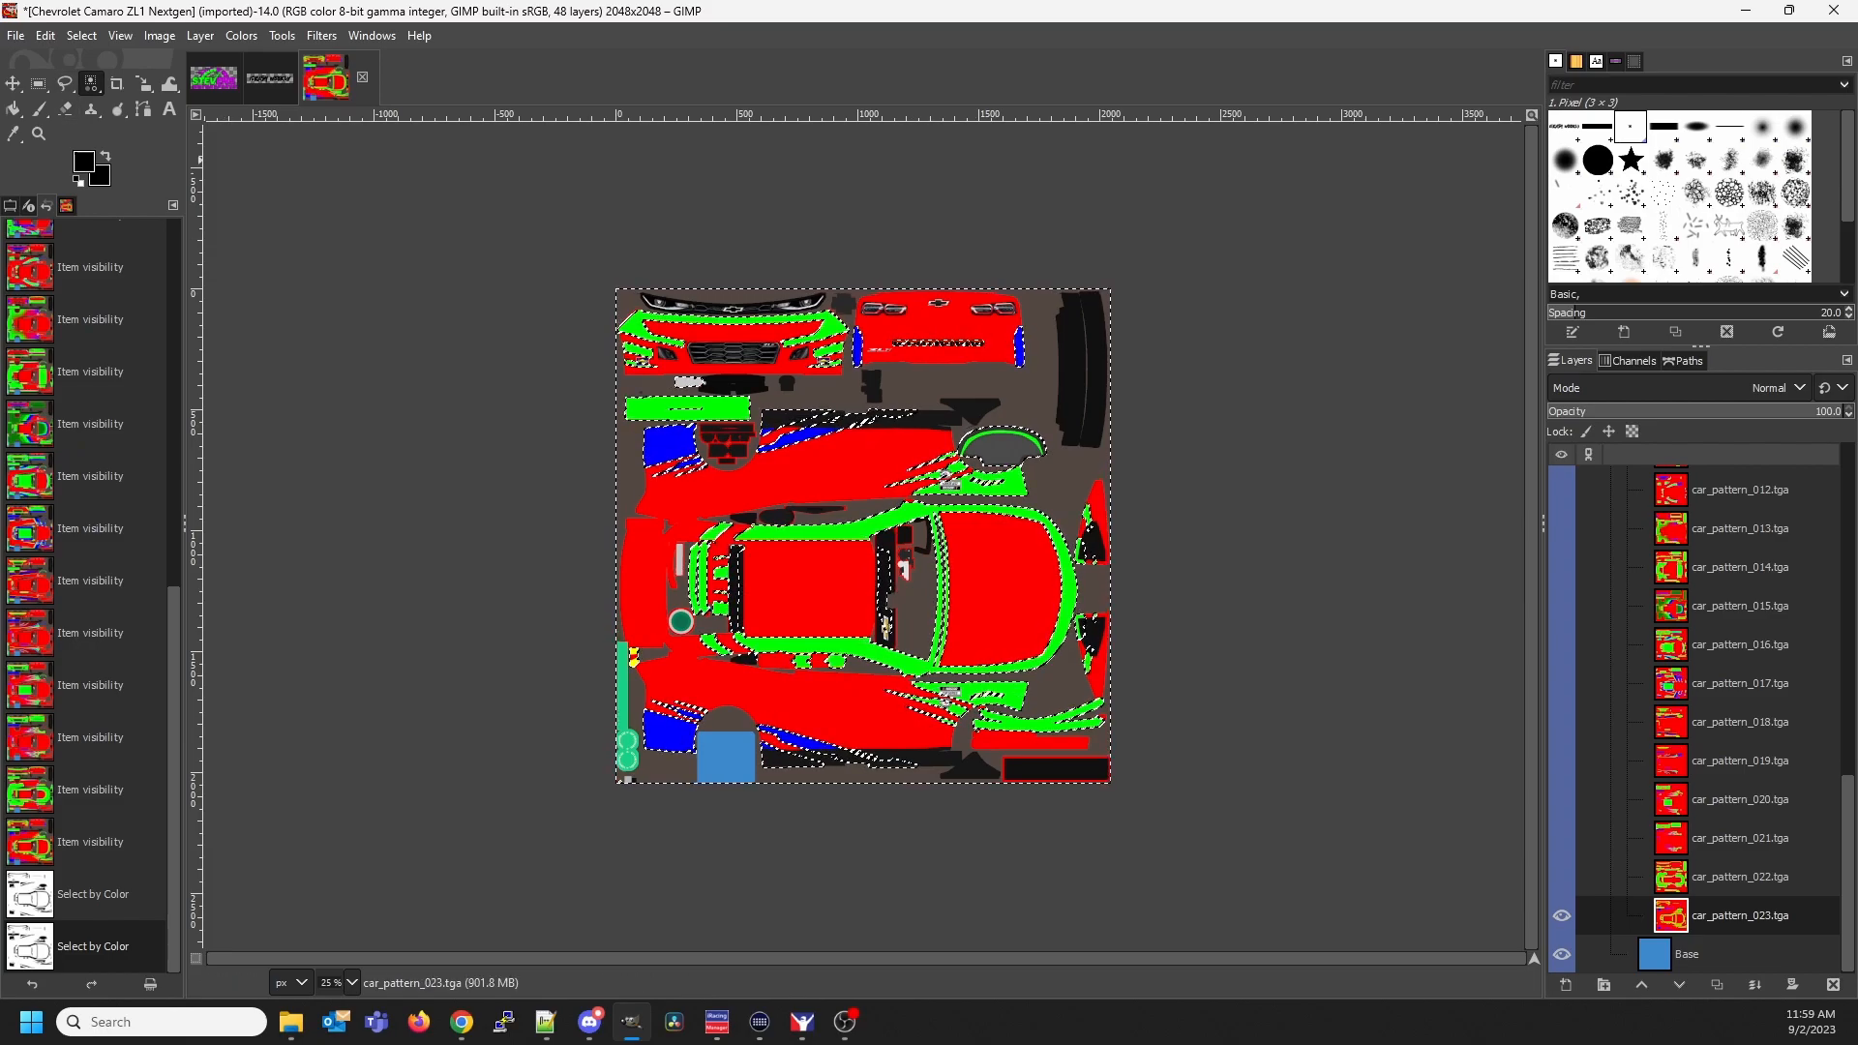
left_click(14, 108)
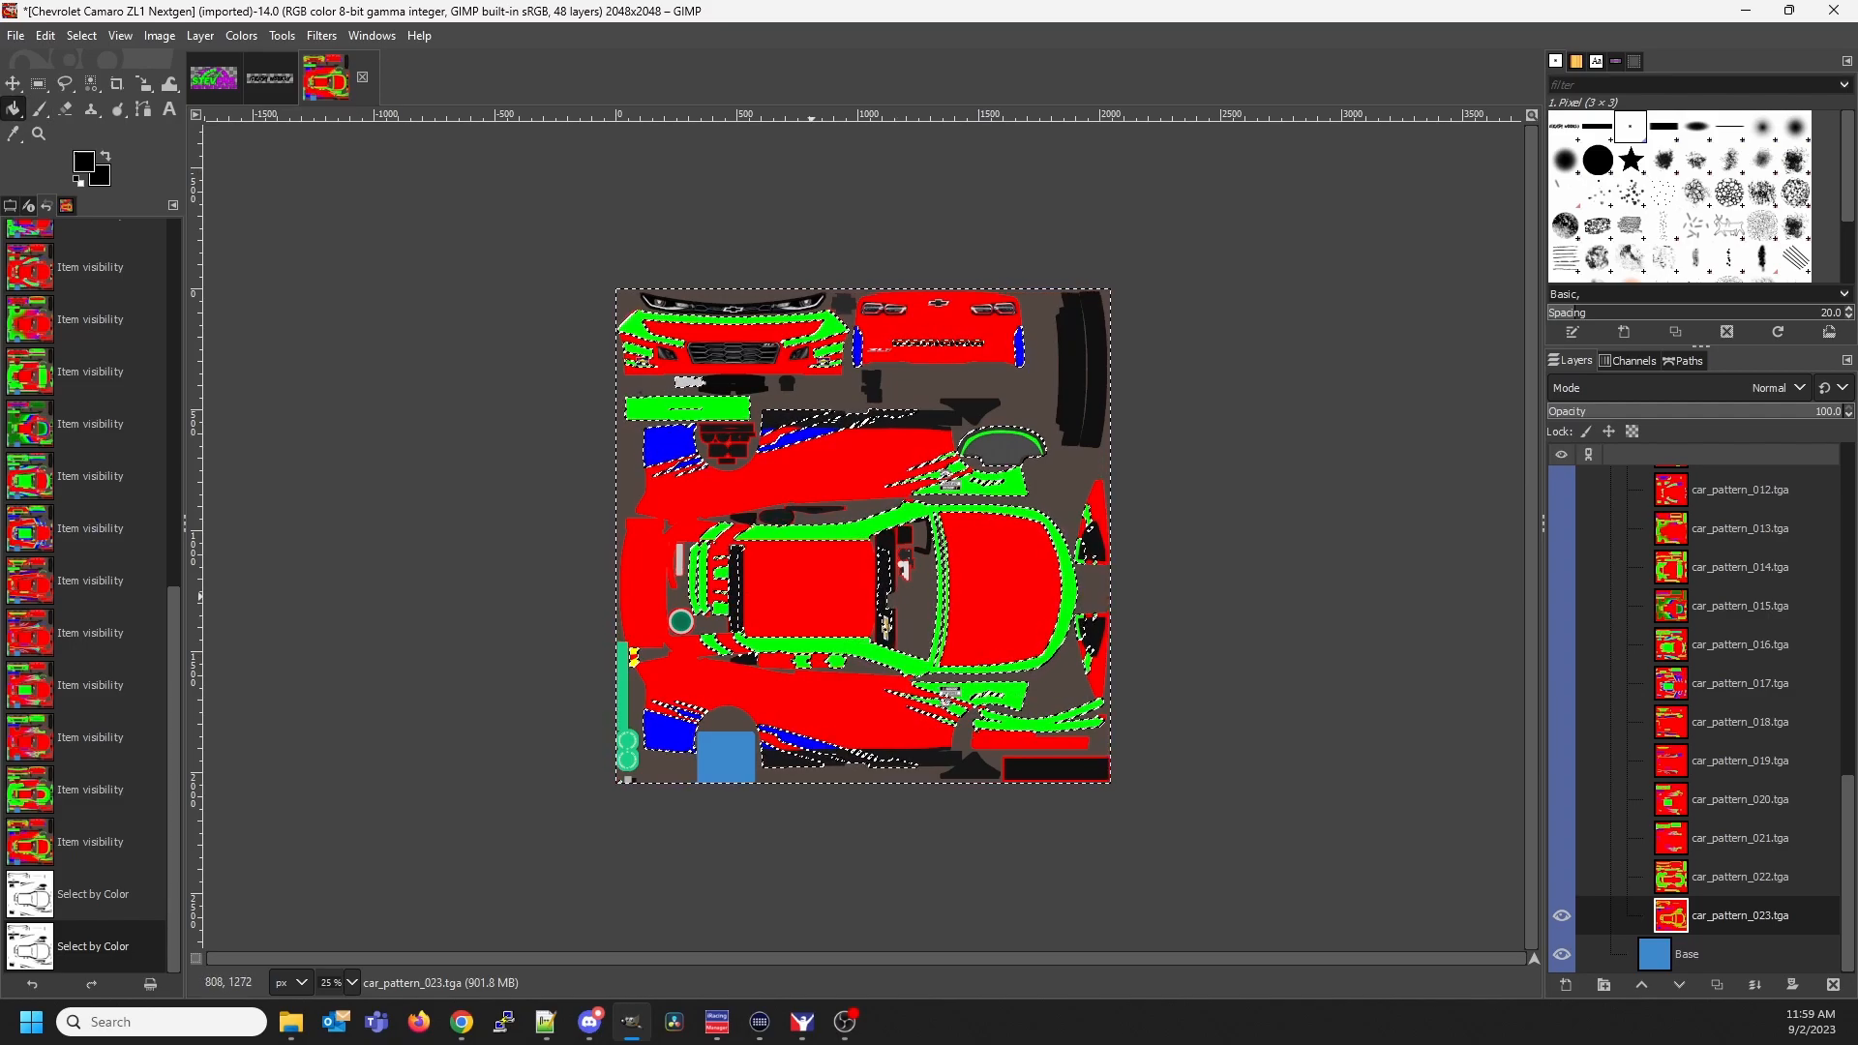
left_click(813, 600)
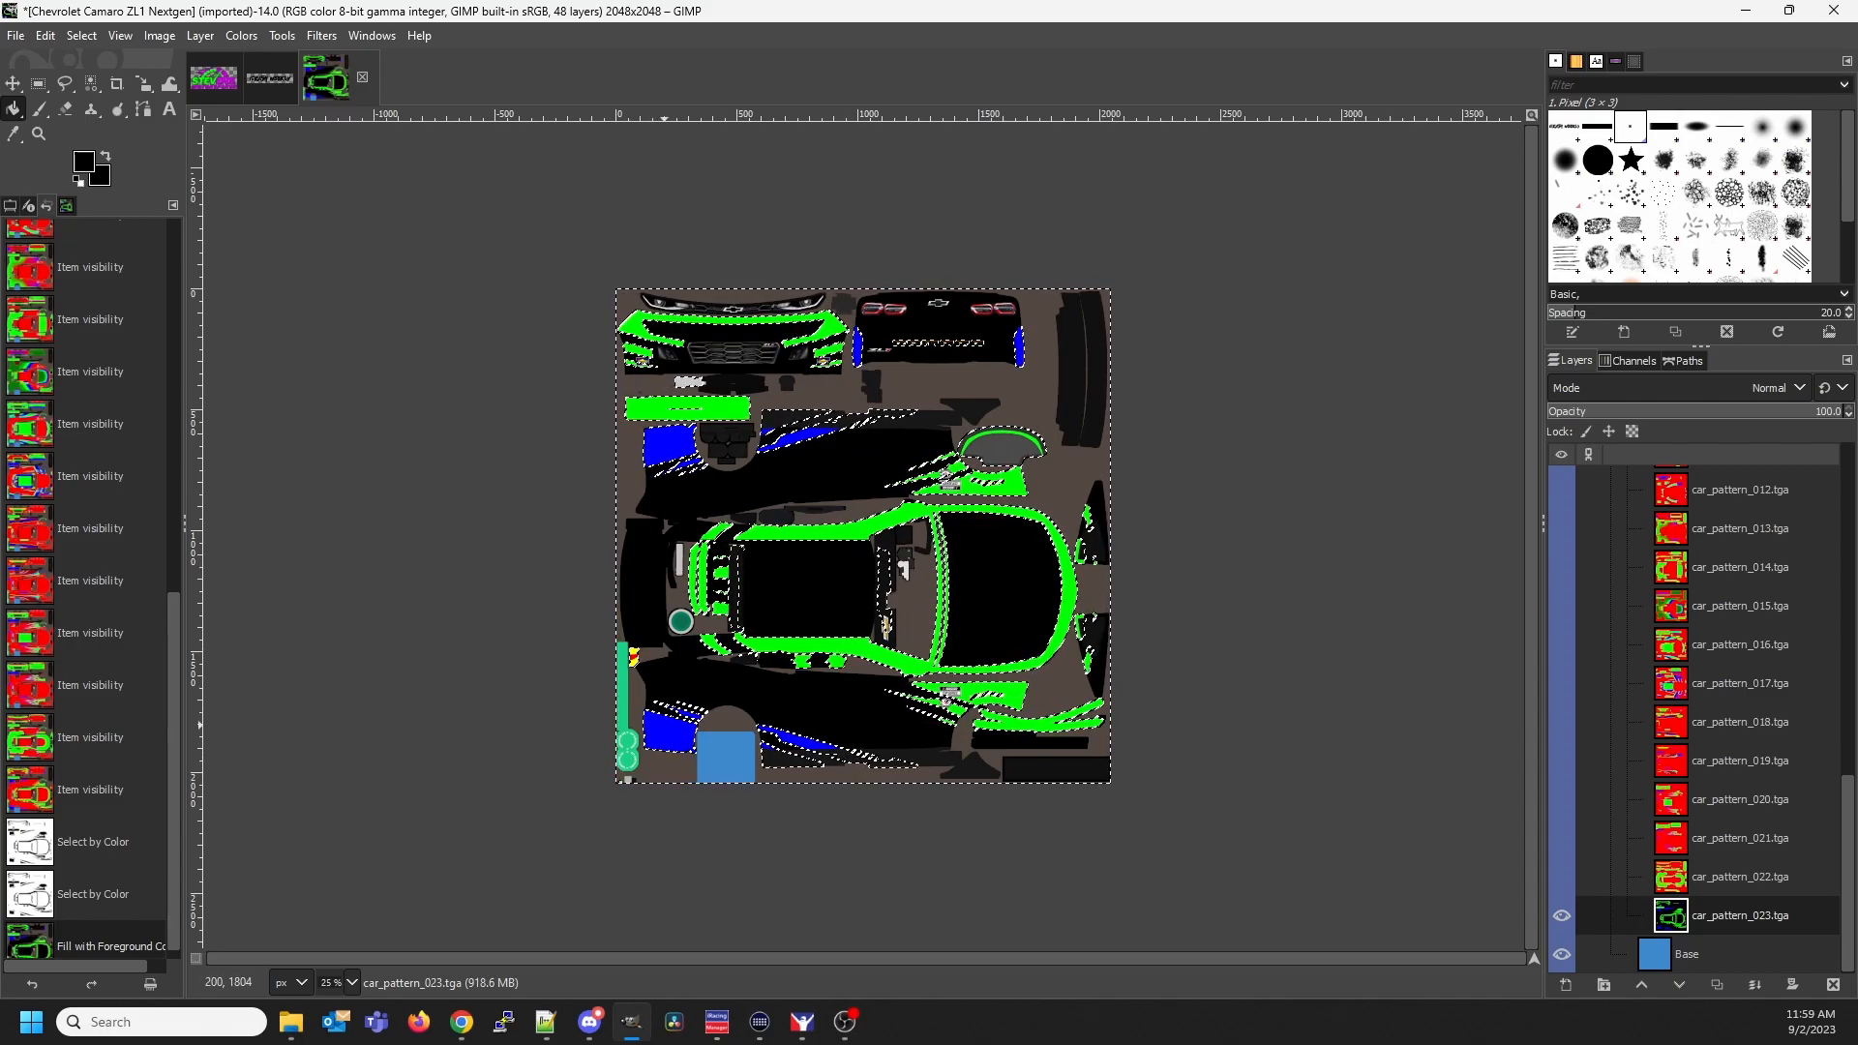
Select the green stripes by colour and fill them with a white foreground colour
right_click(664, 727)
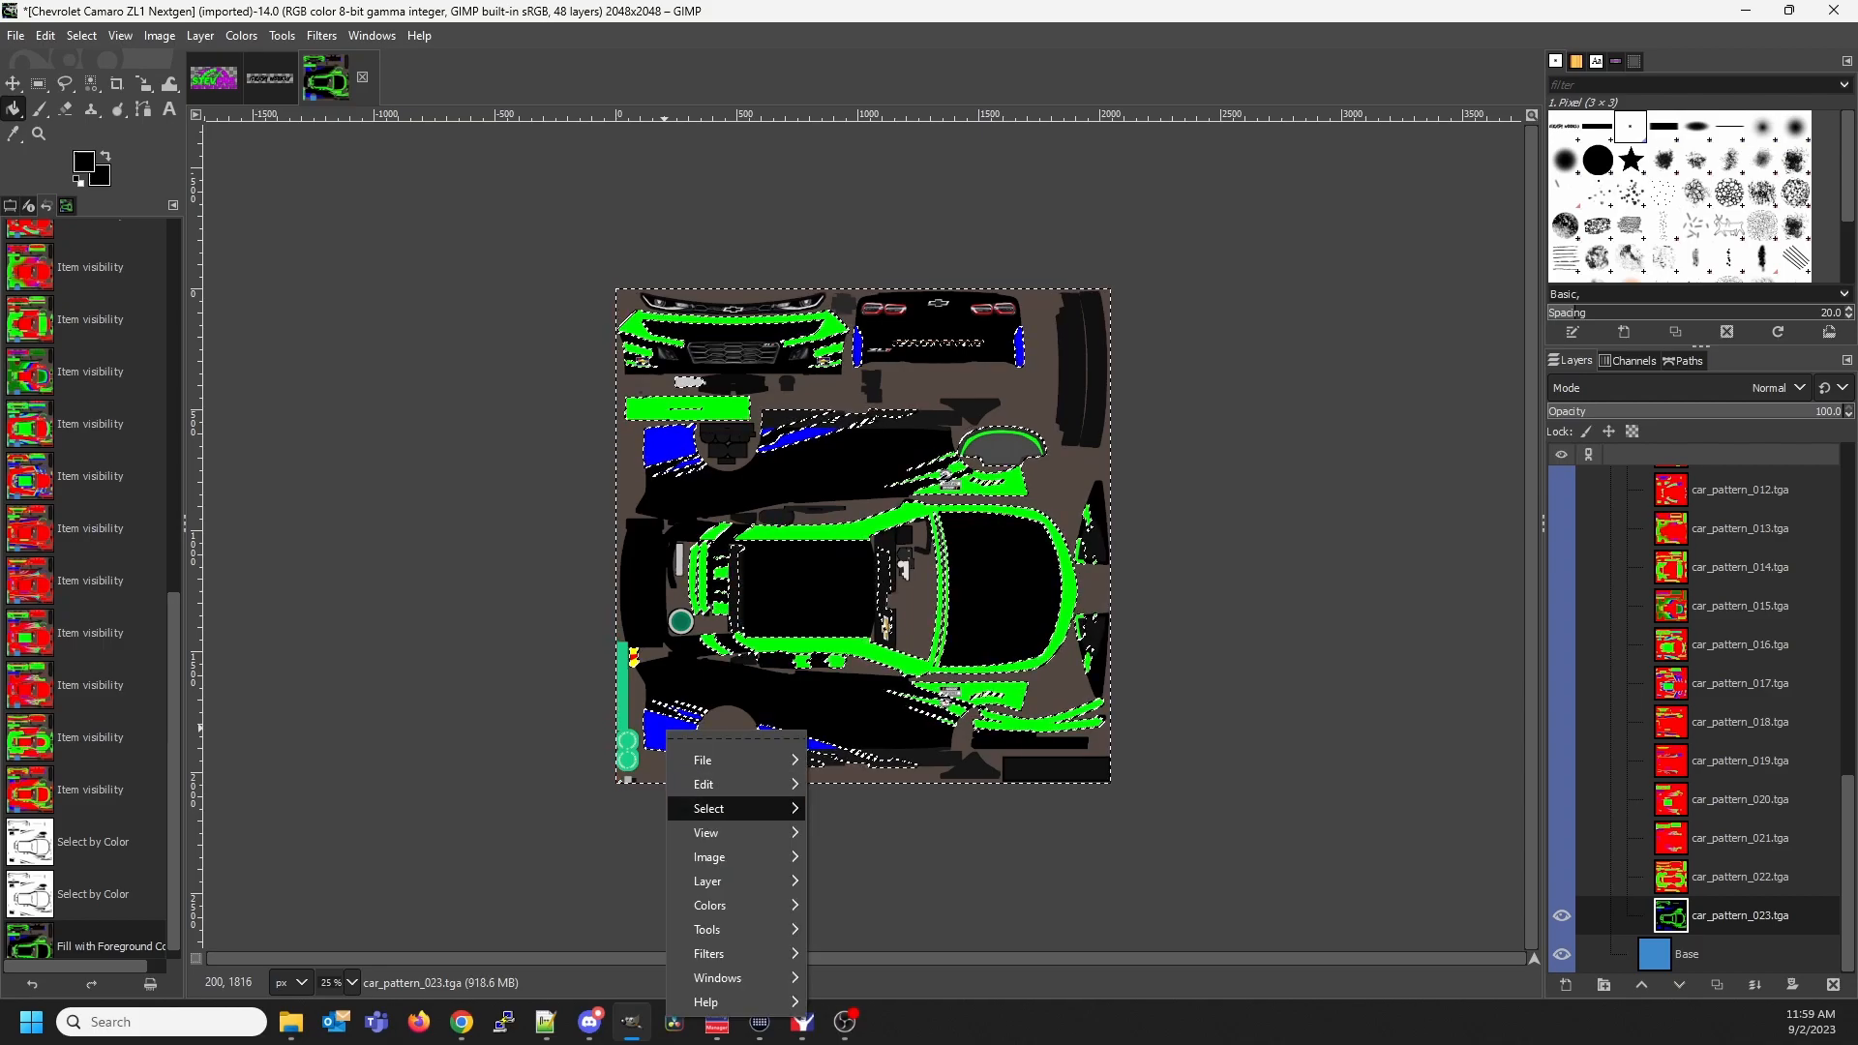
mouse_move(716, 808)
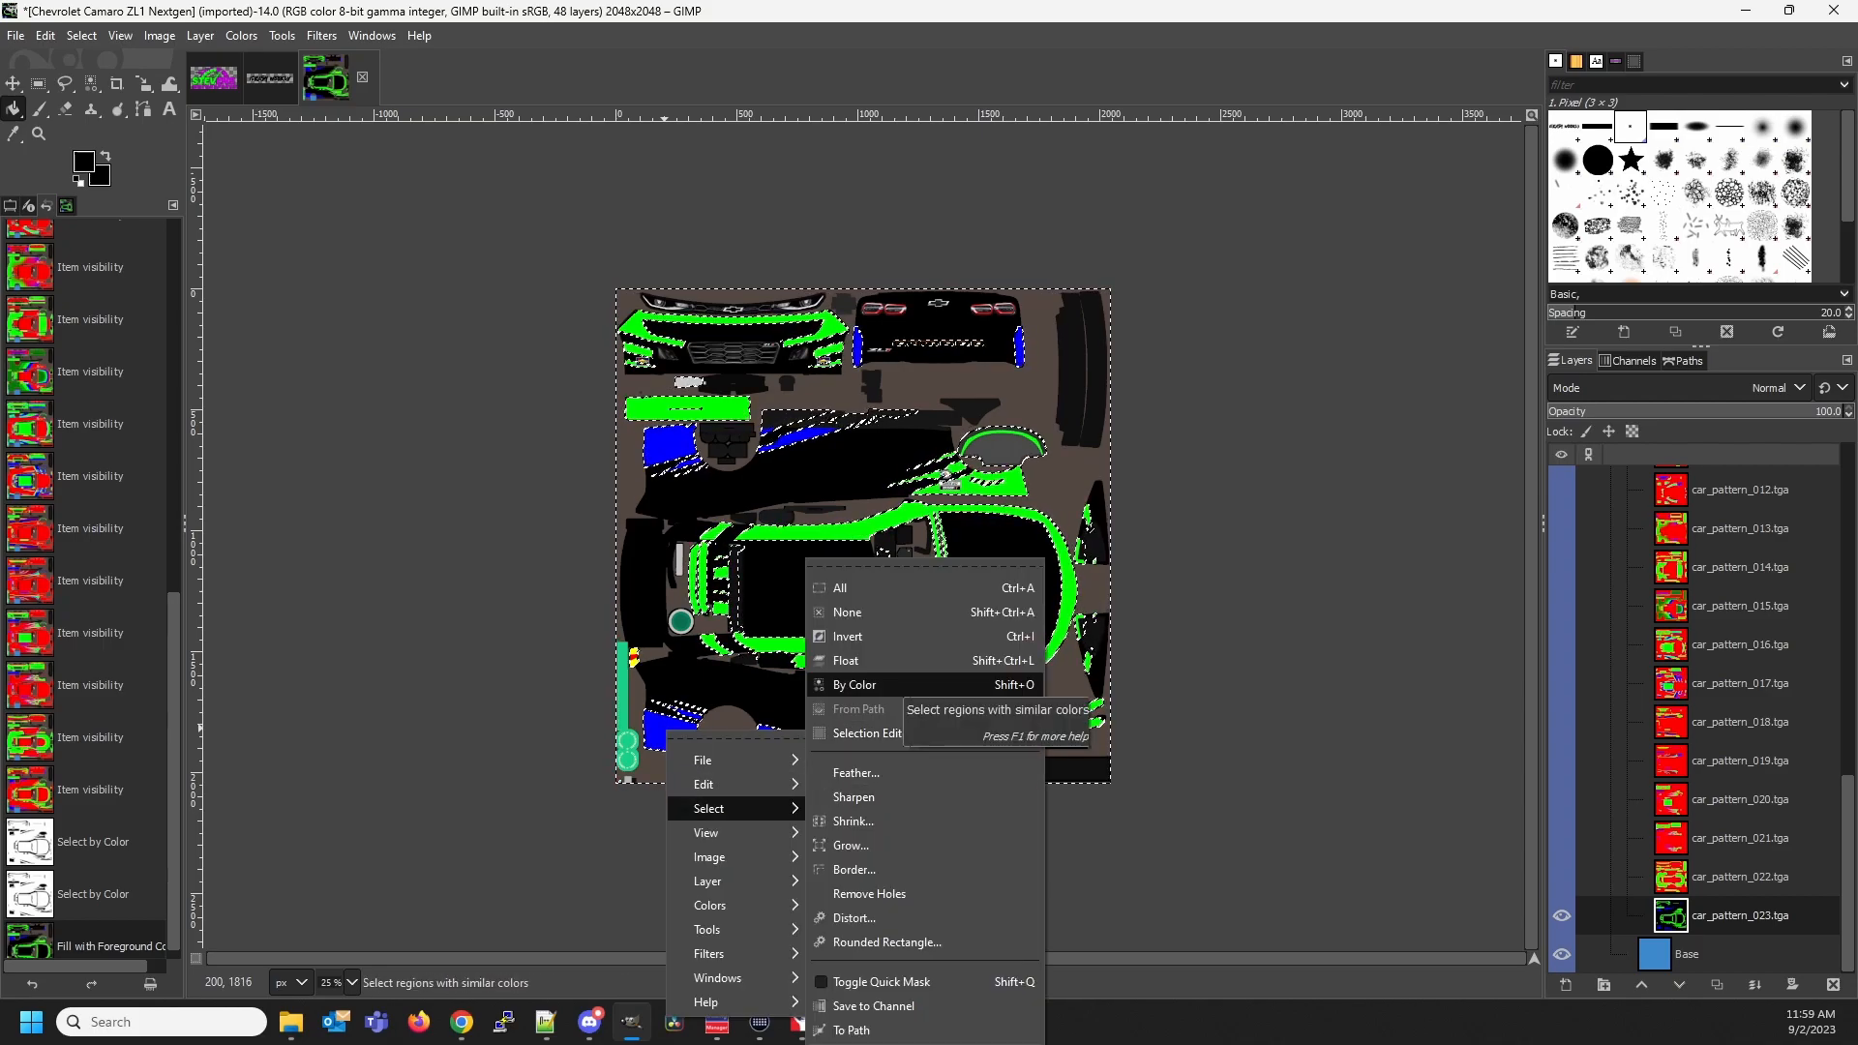
left_click(851, 684)
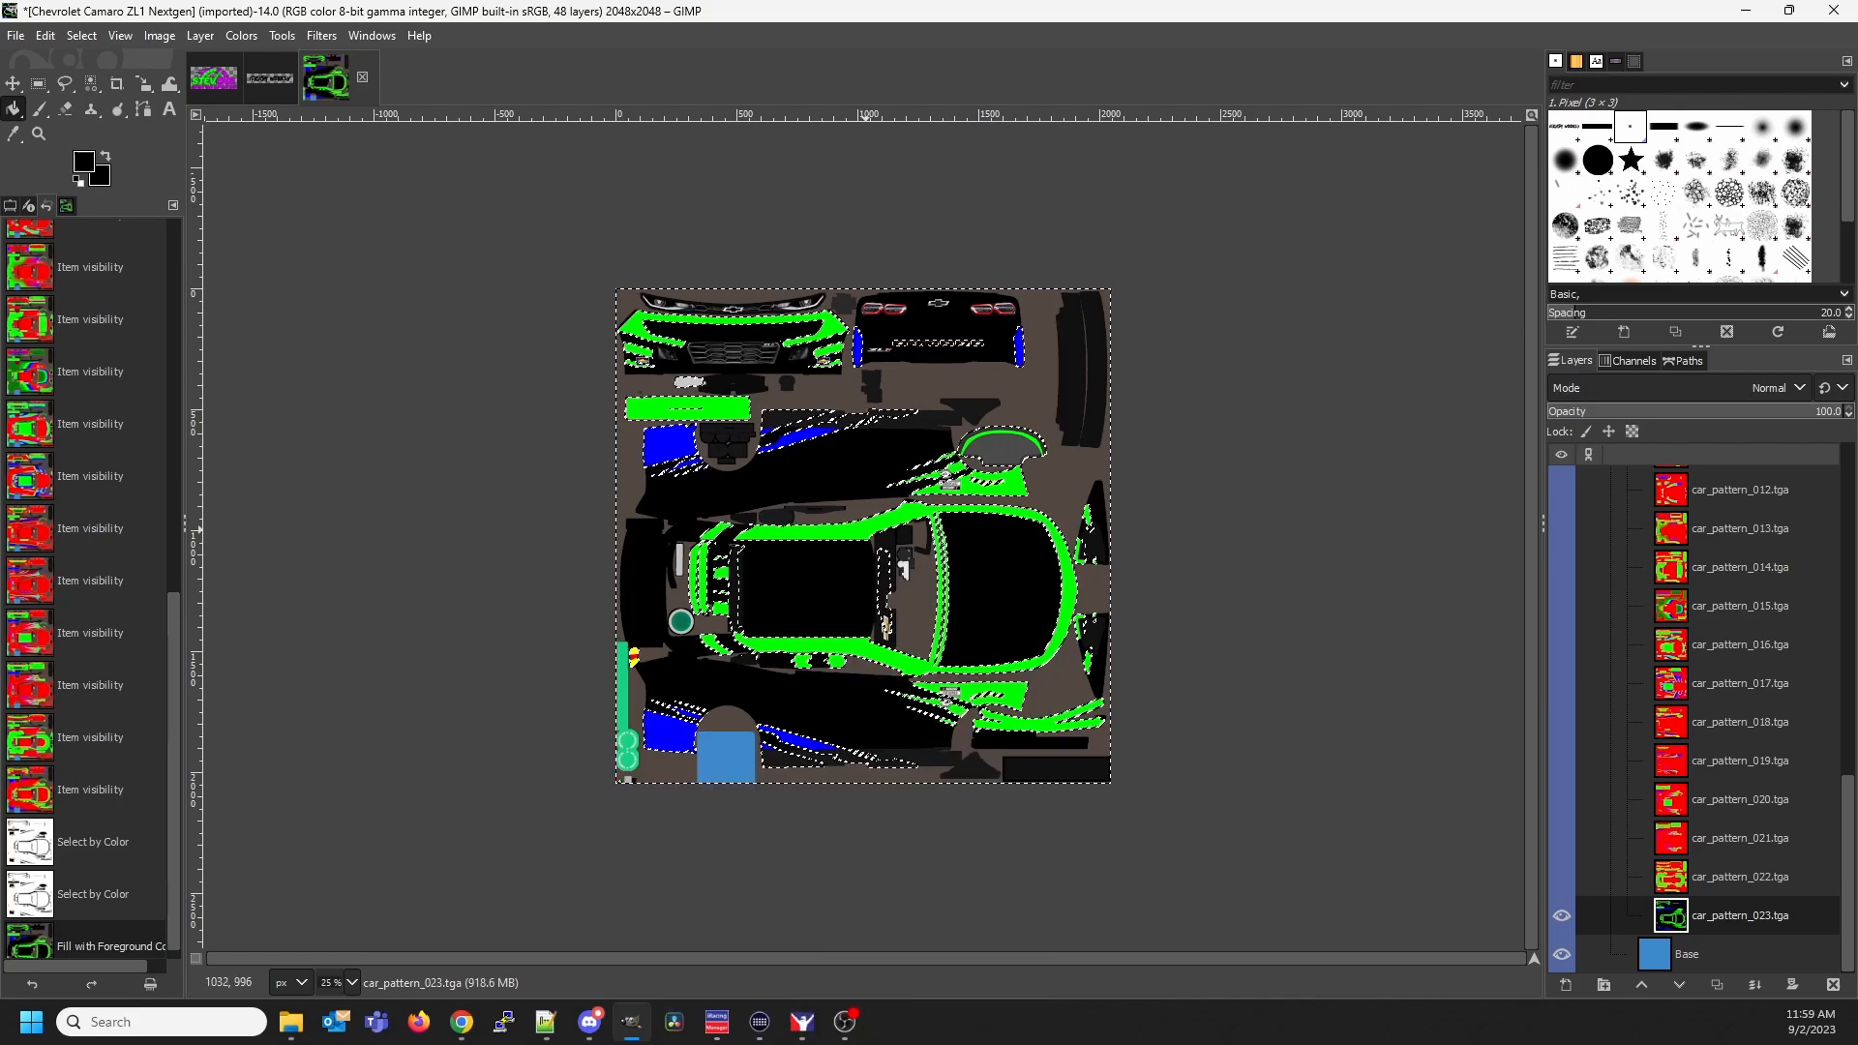
mouse_move(958, 609)
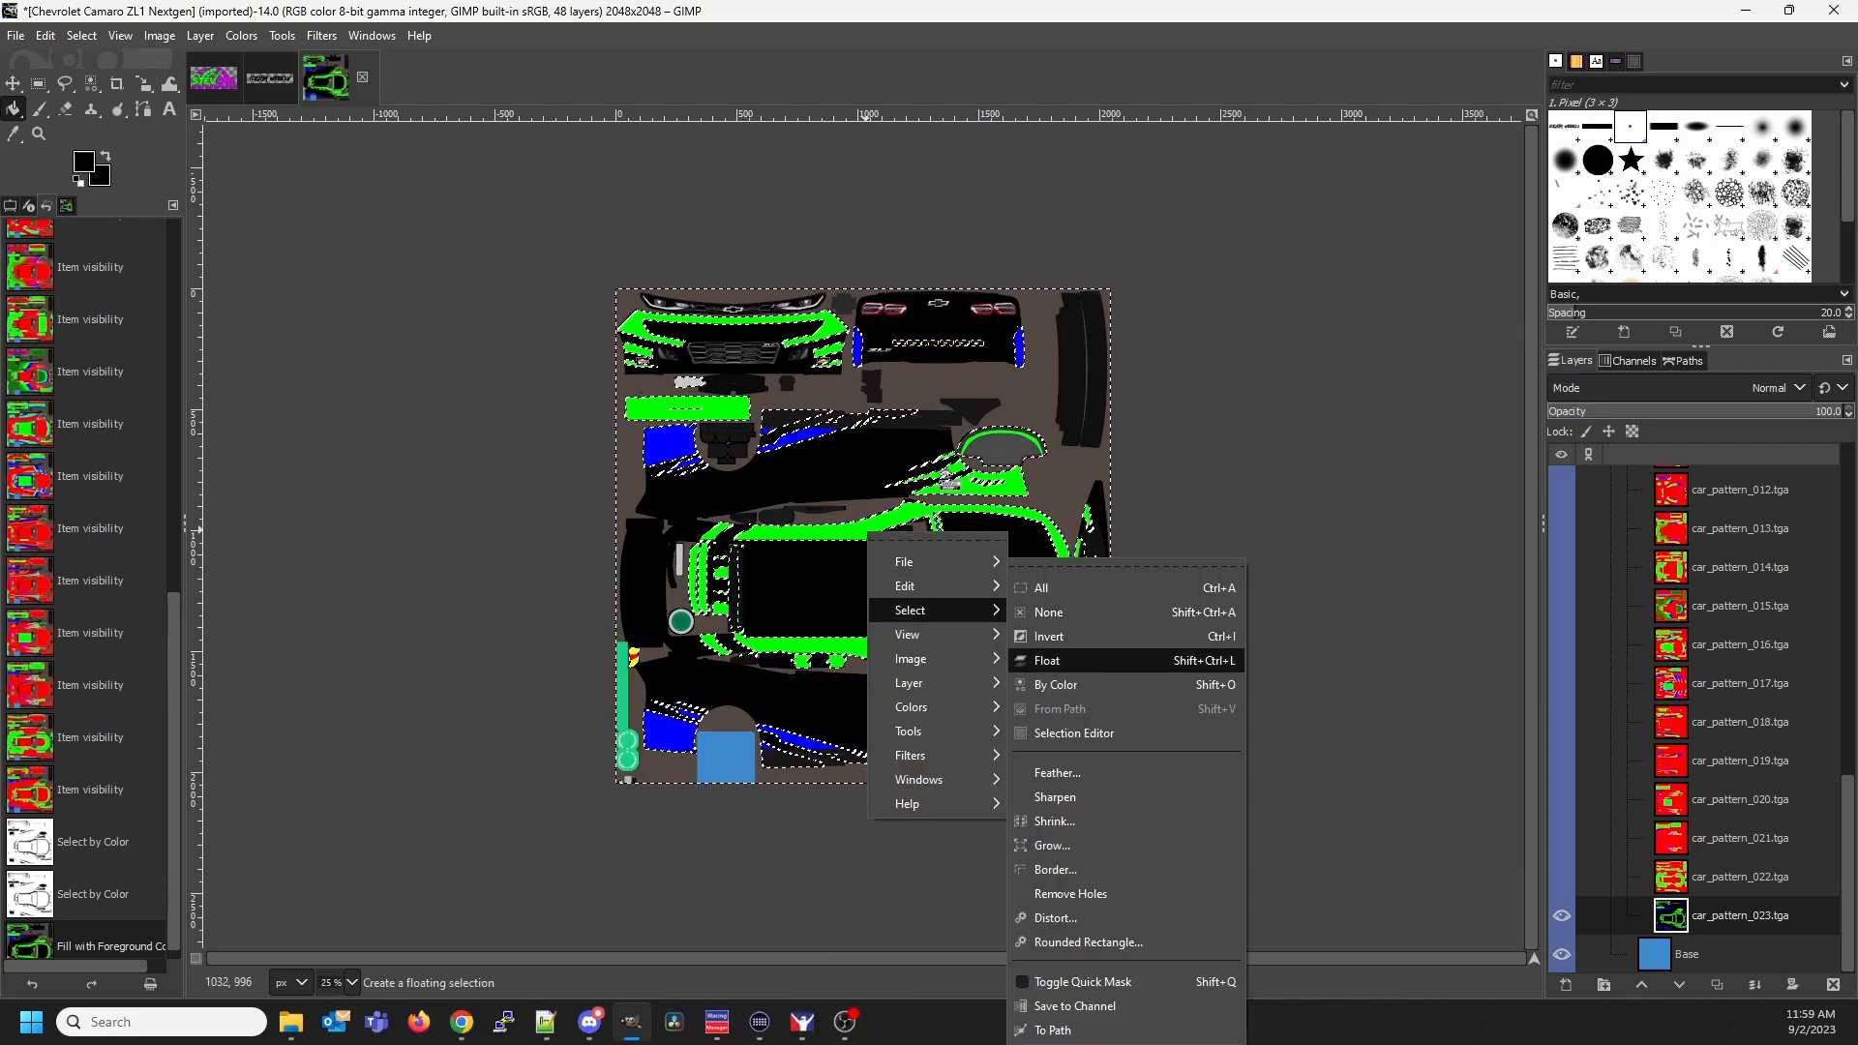
left_click(1055, 684)
left_click(851, 533)
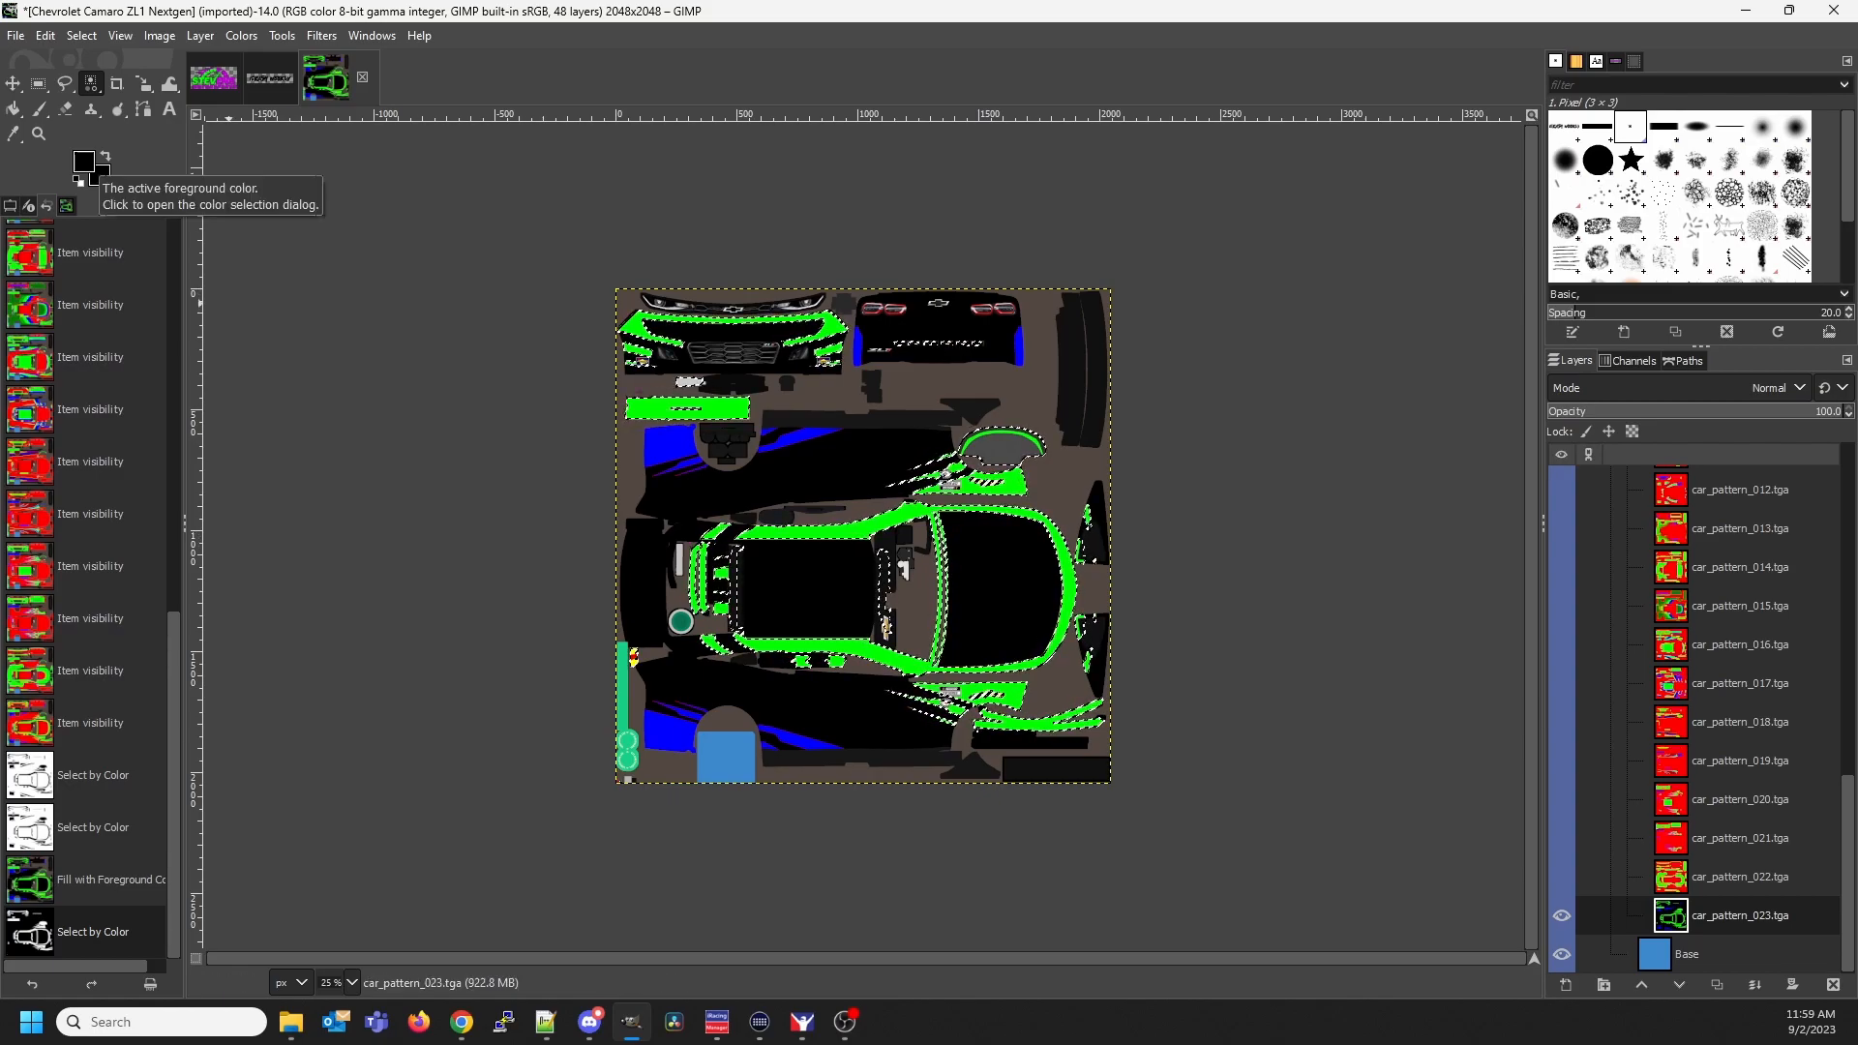
left_click(85, 163)
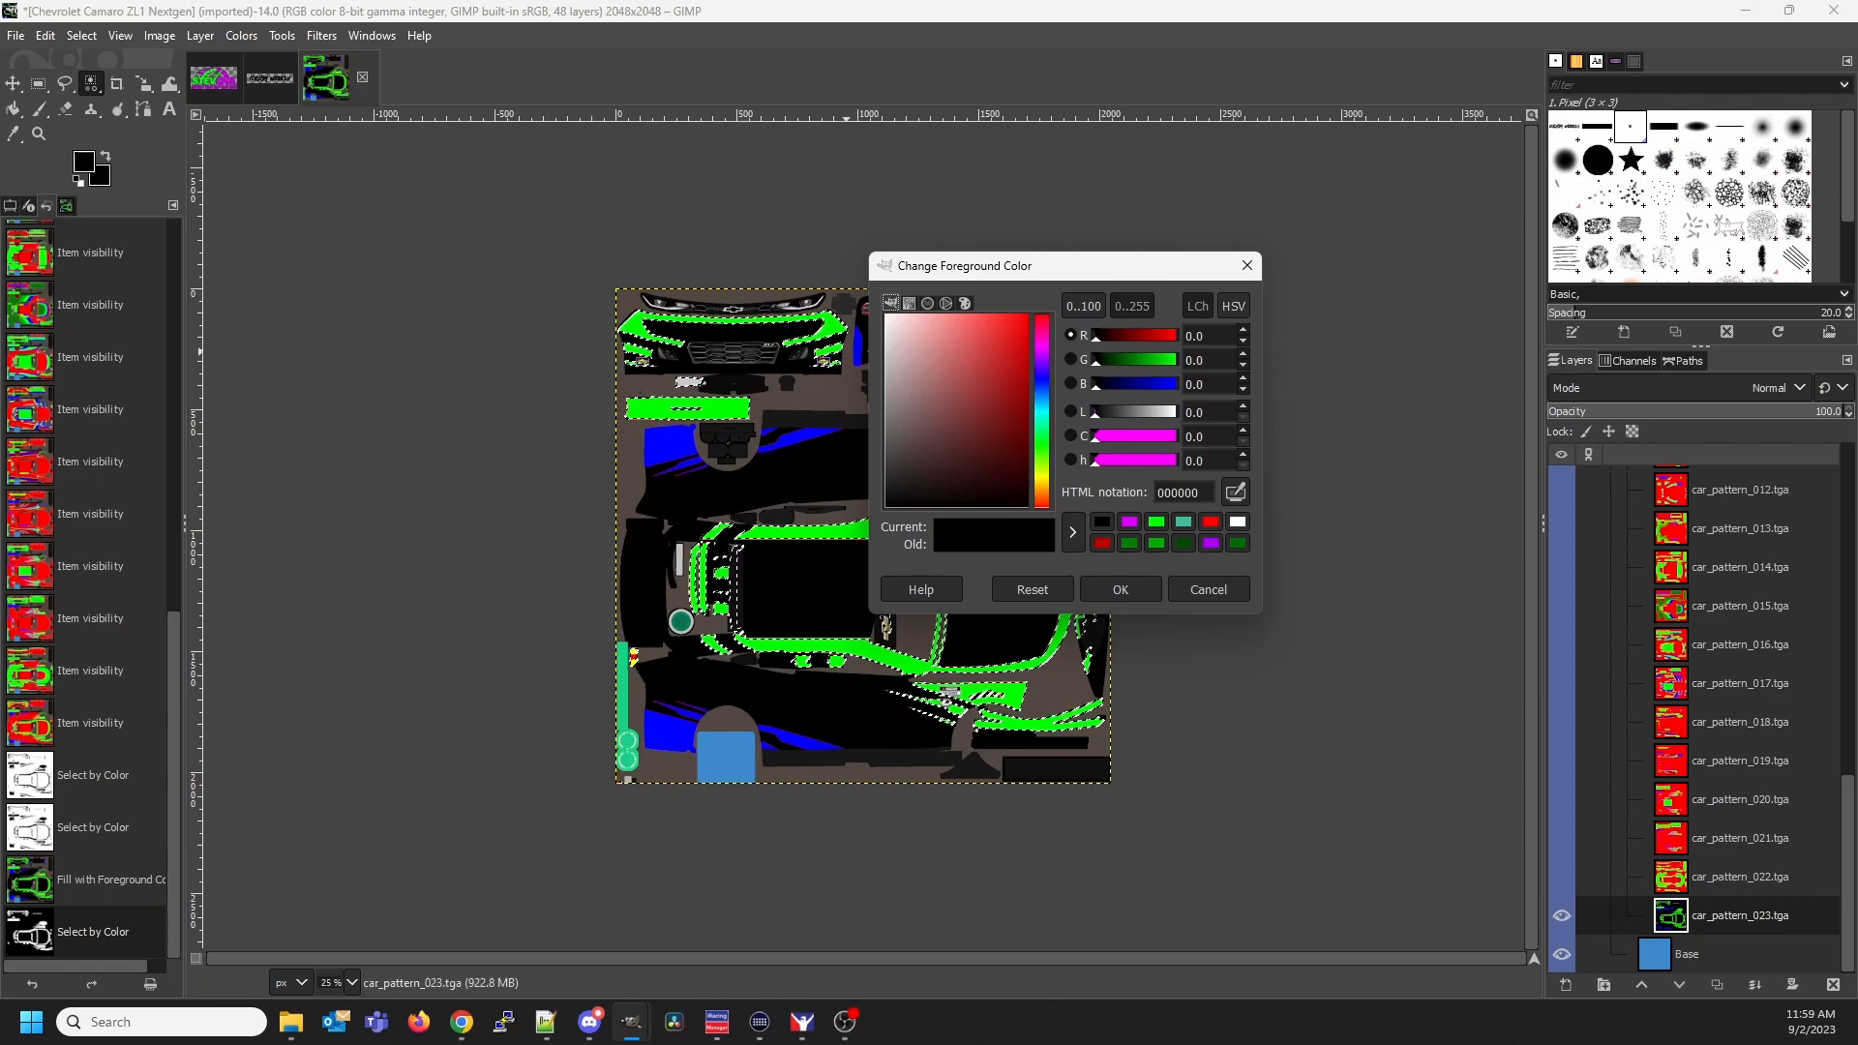
left_click(1237, 522)
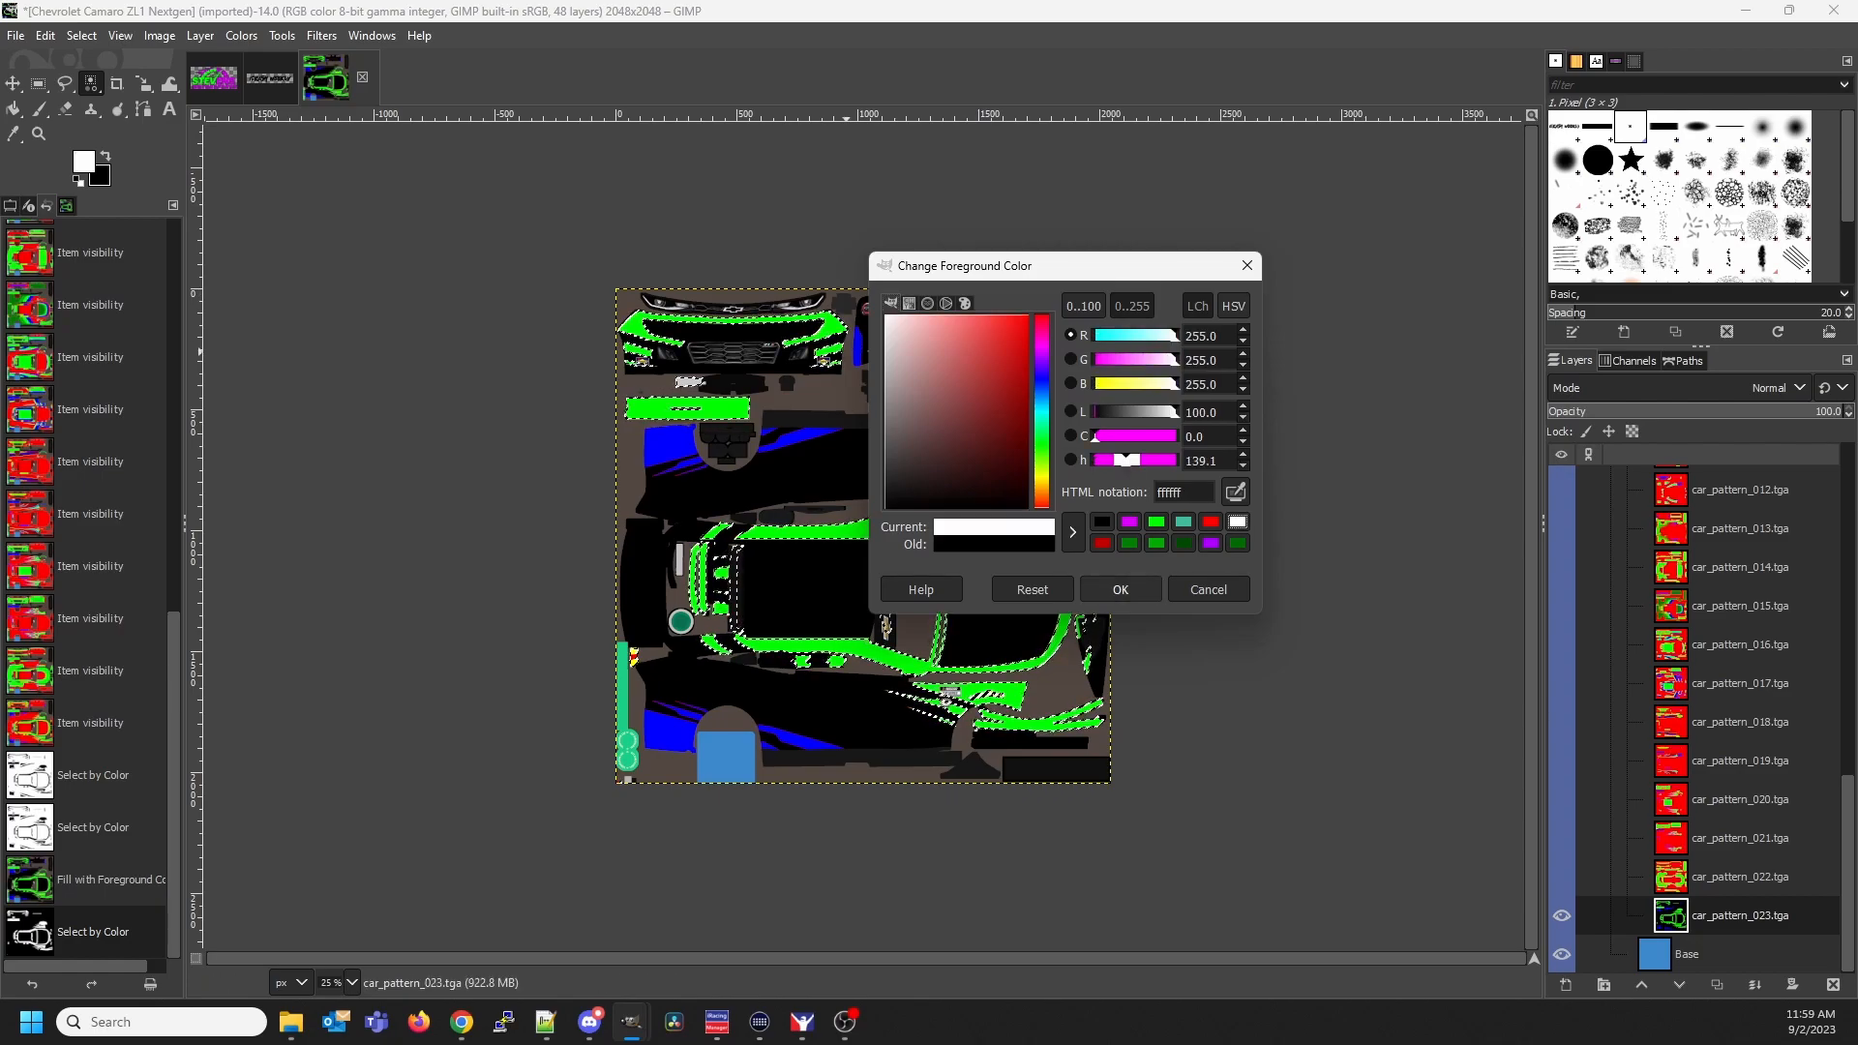
left_click(1121, 589)
key("shift+b")
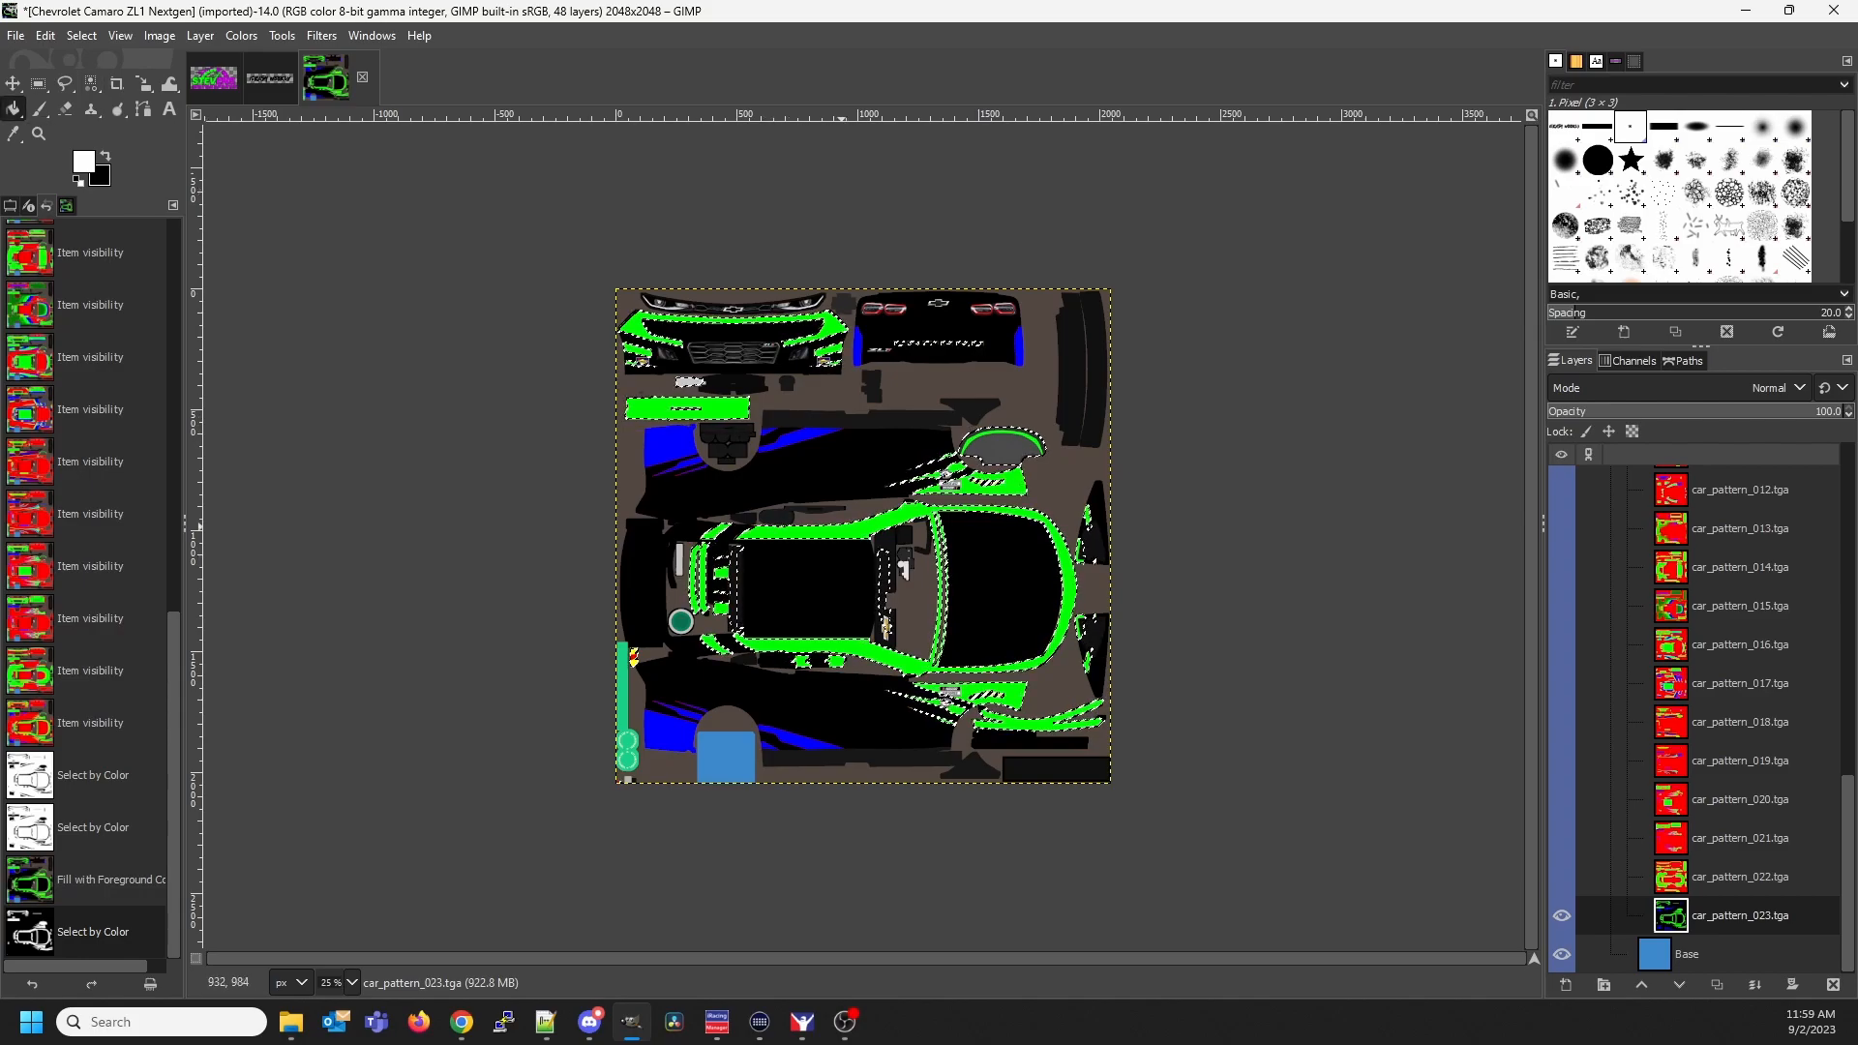
key("ctrl+comma")
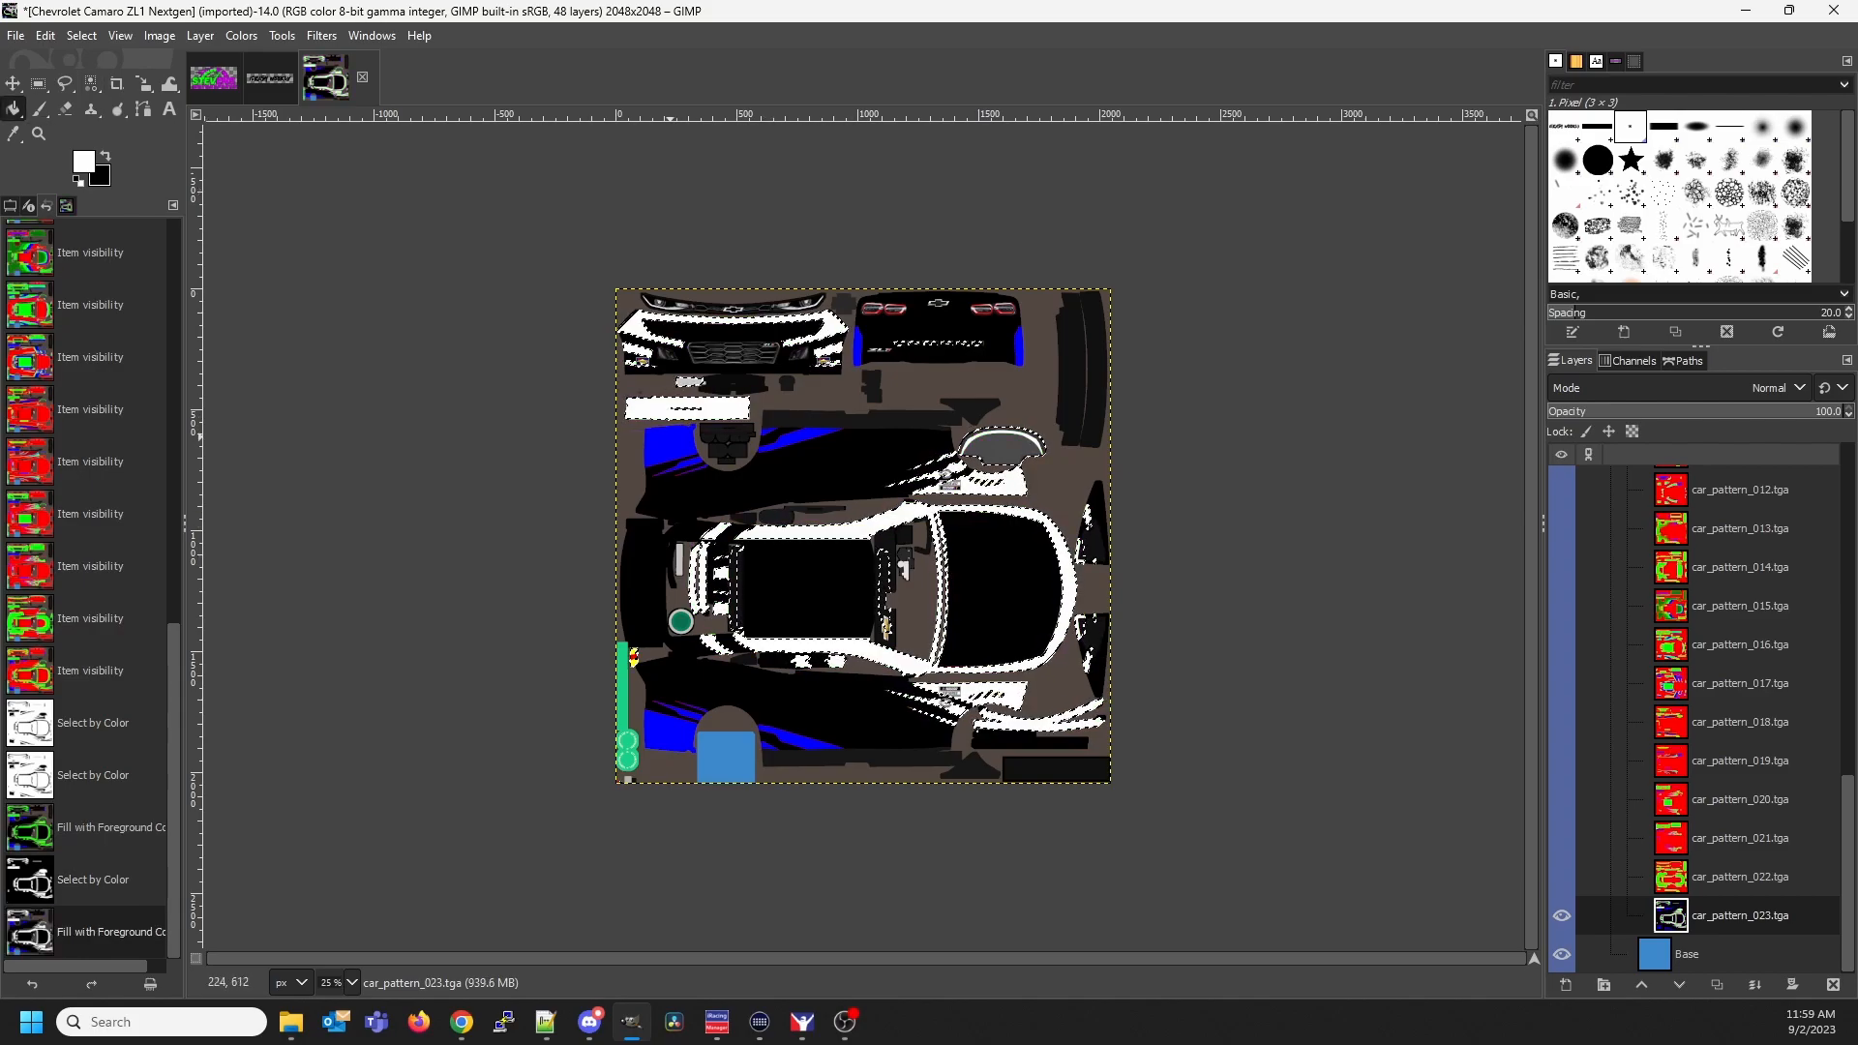
mouse_move(716, 483)
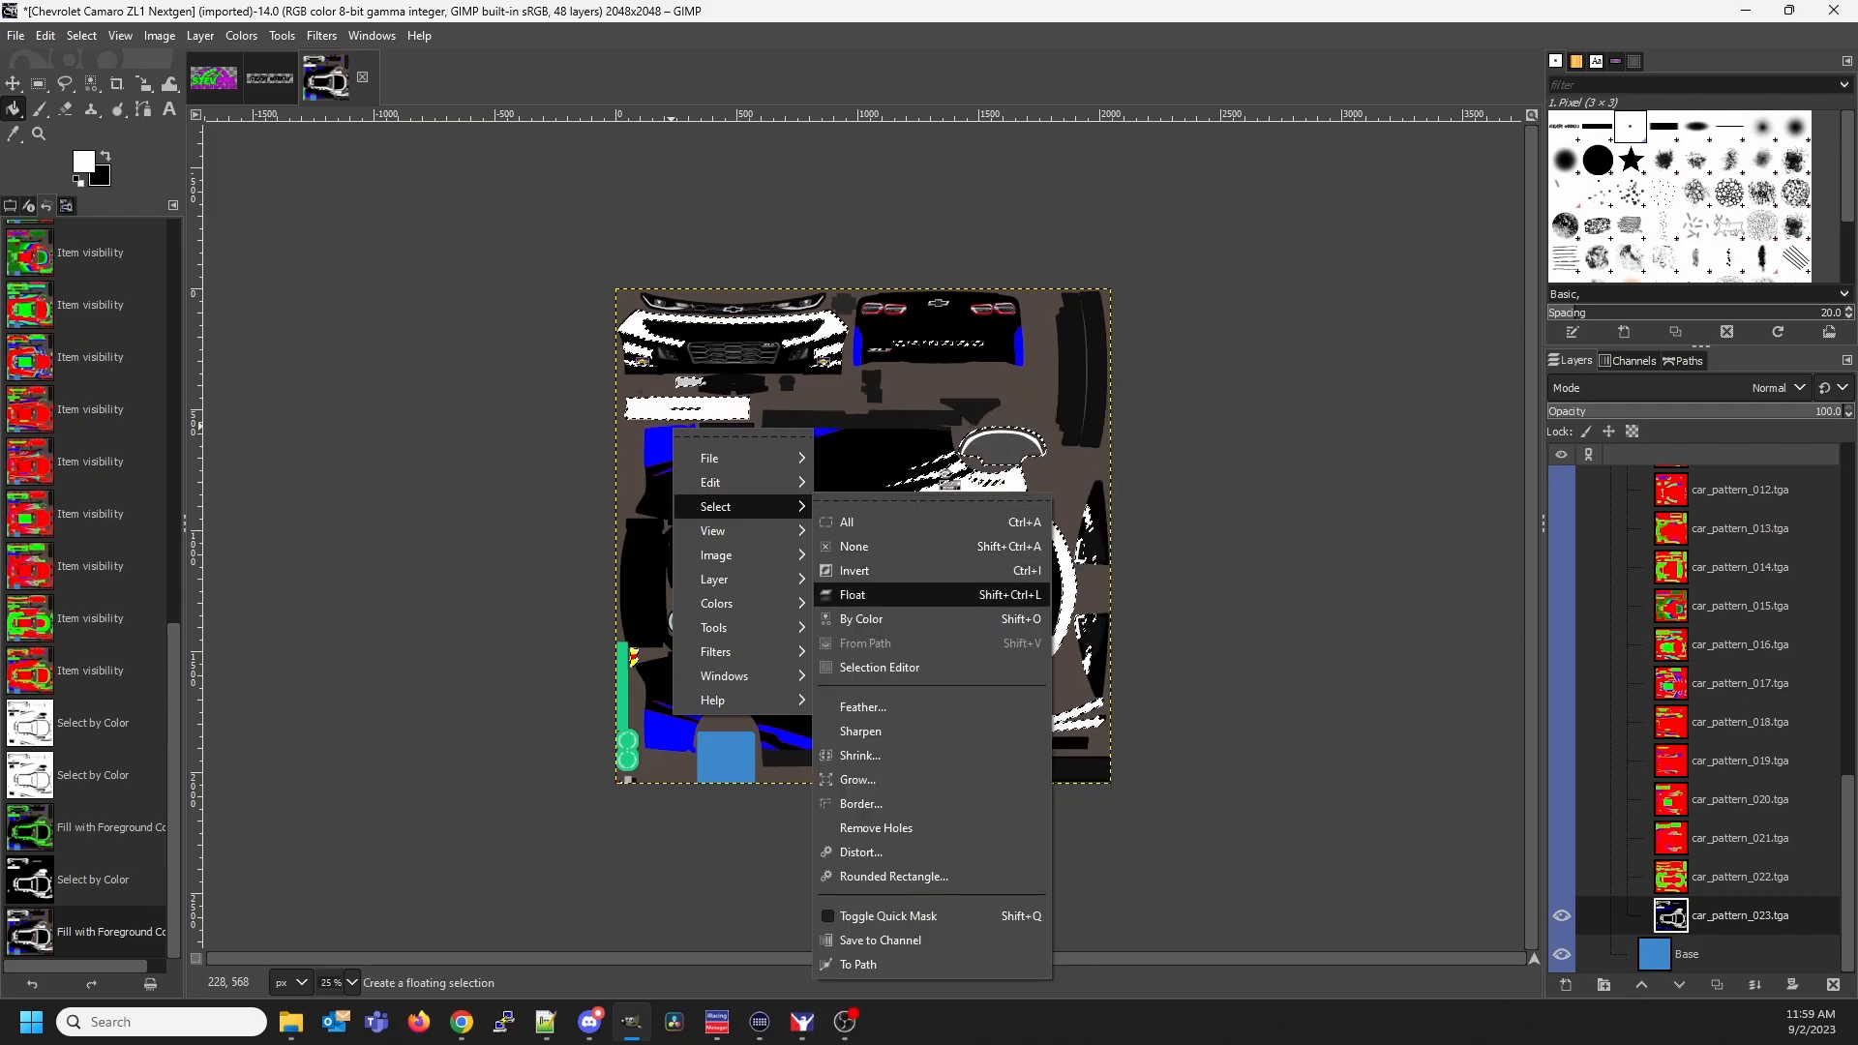
Select car_pattern_023's blue areas by colour and fill them bright green
left_click(861, 619)
left_click(684, 445)
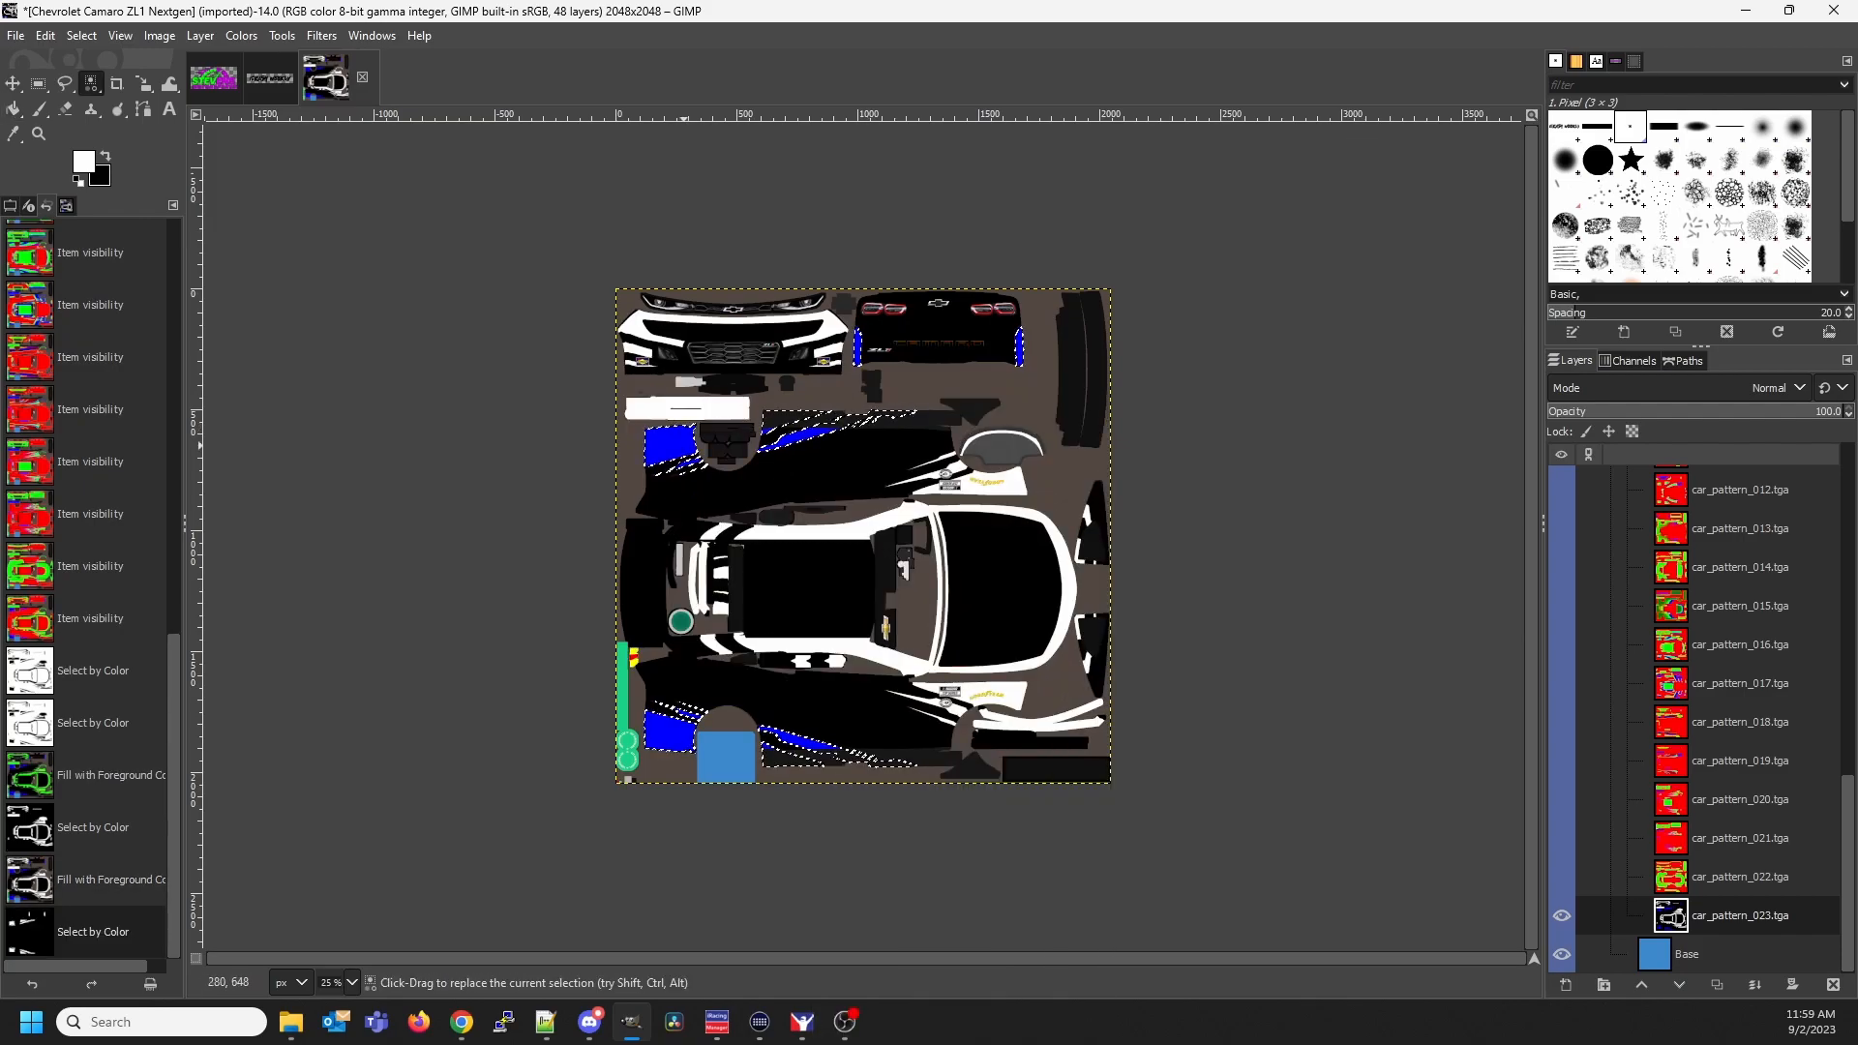
left_click(83, 161)
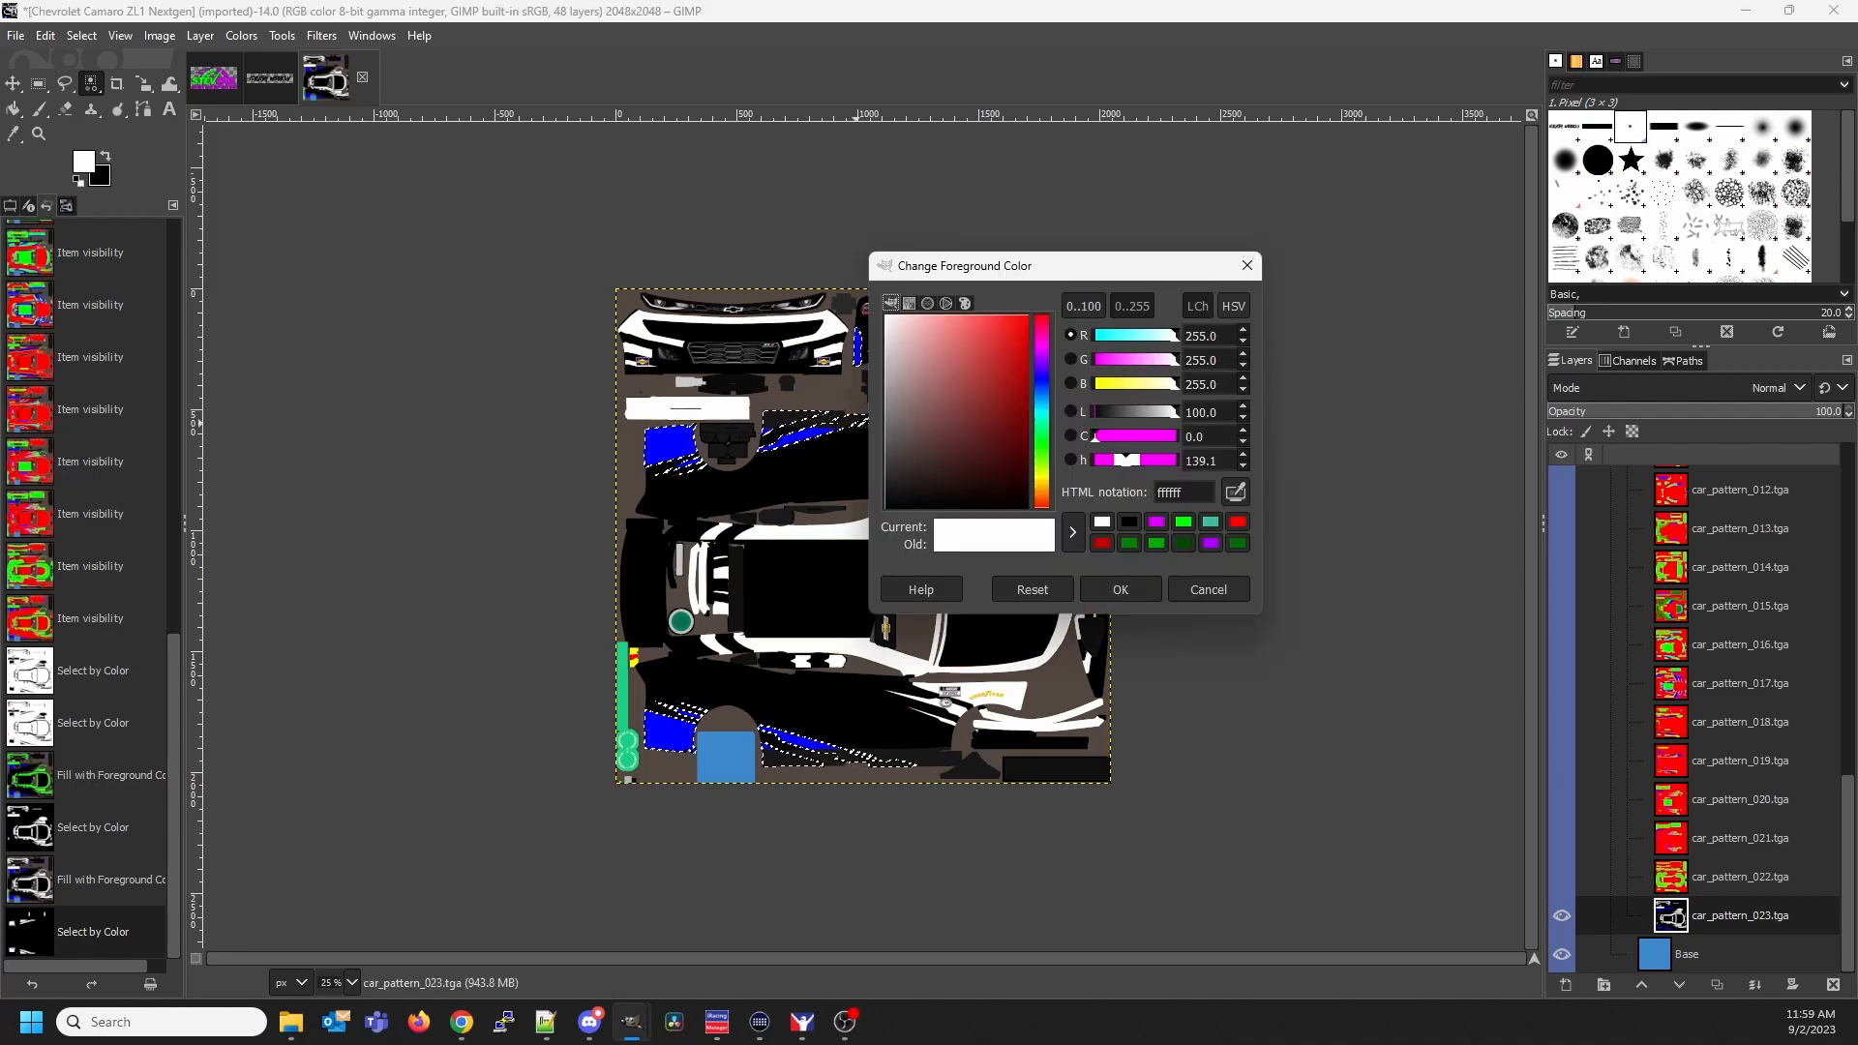
left_click(1183, 522)
left_click(1120, 589)
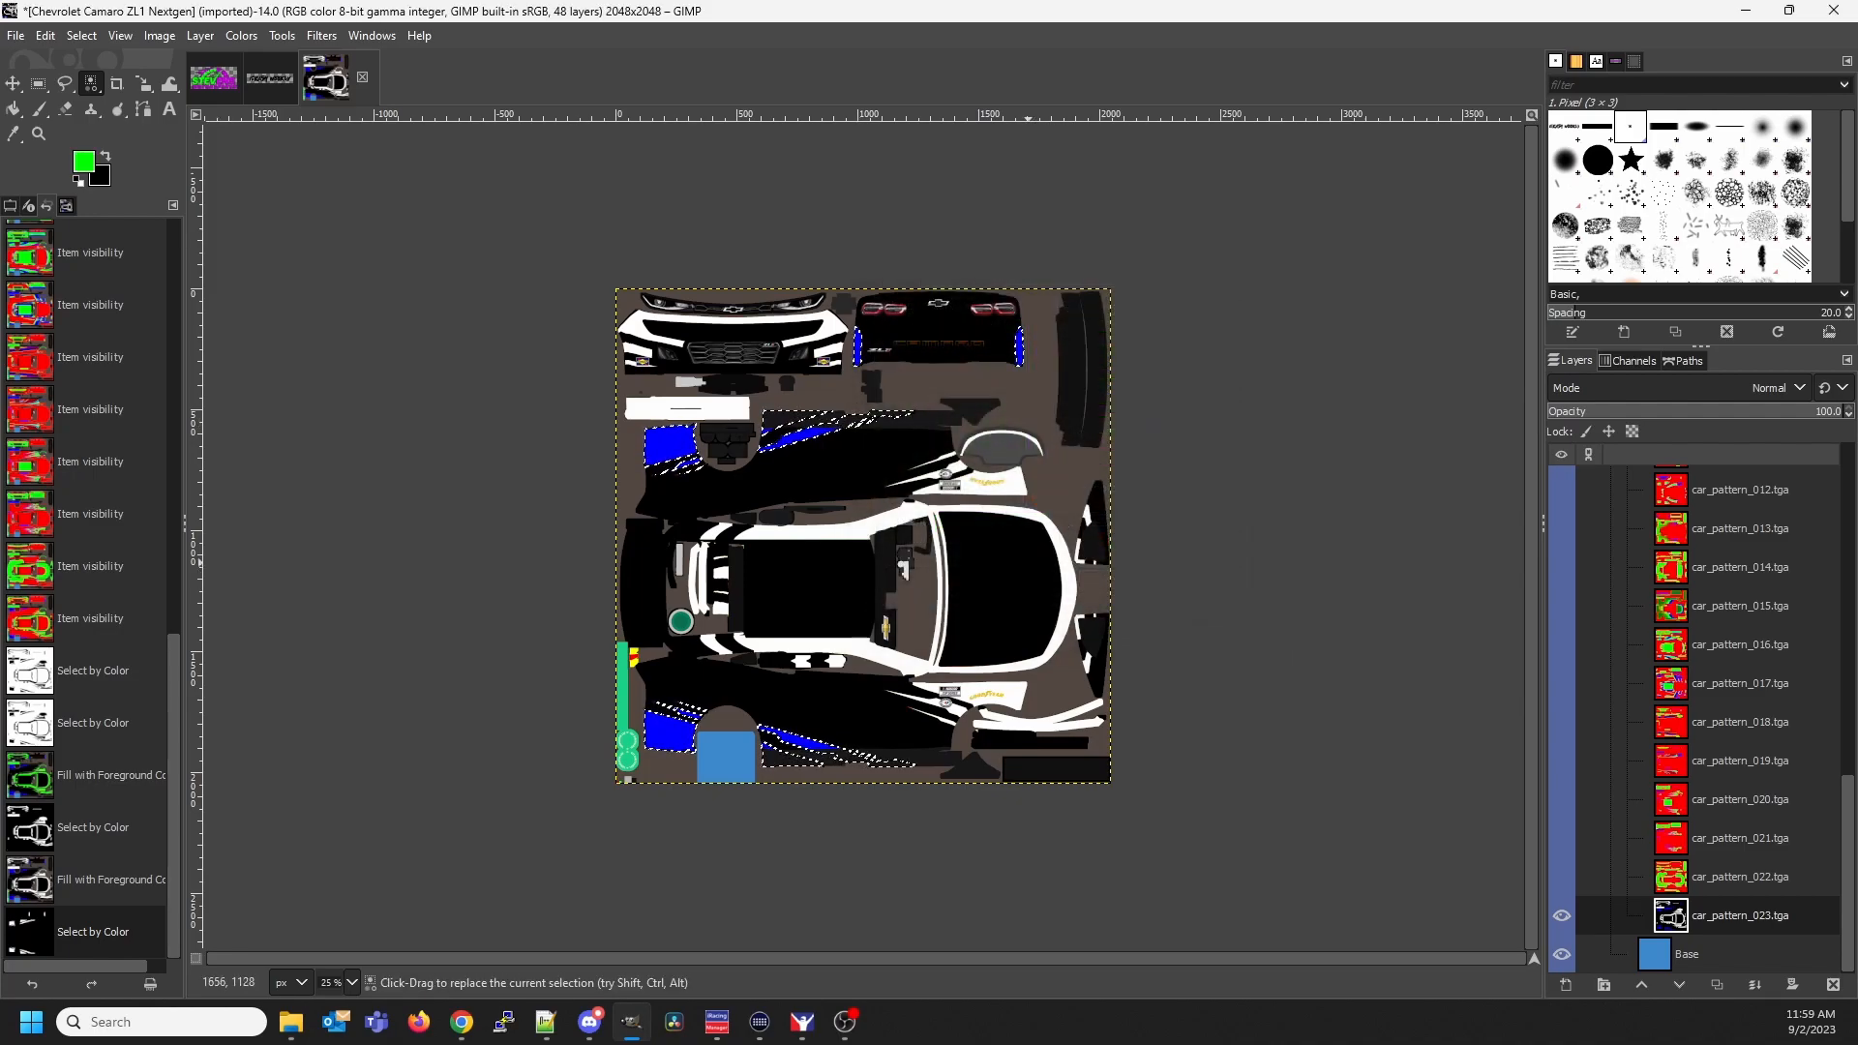
left_click(13, 108)
left_click(954, 567)
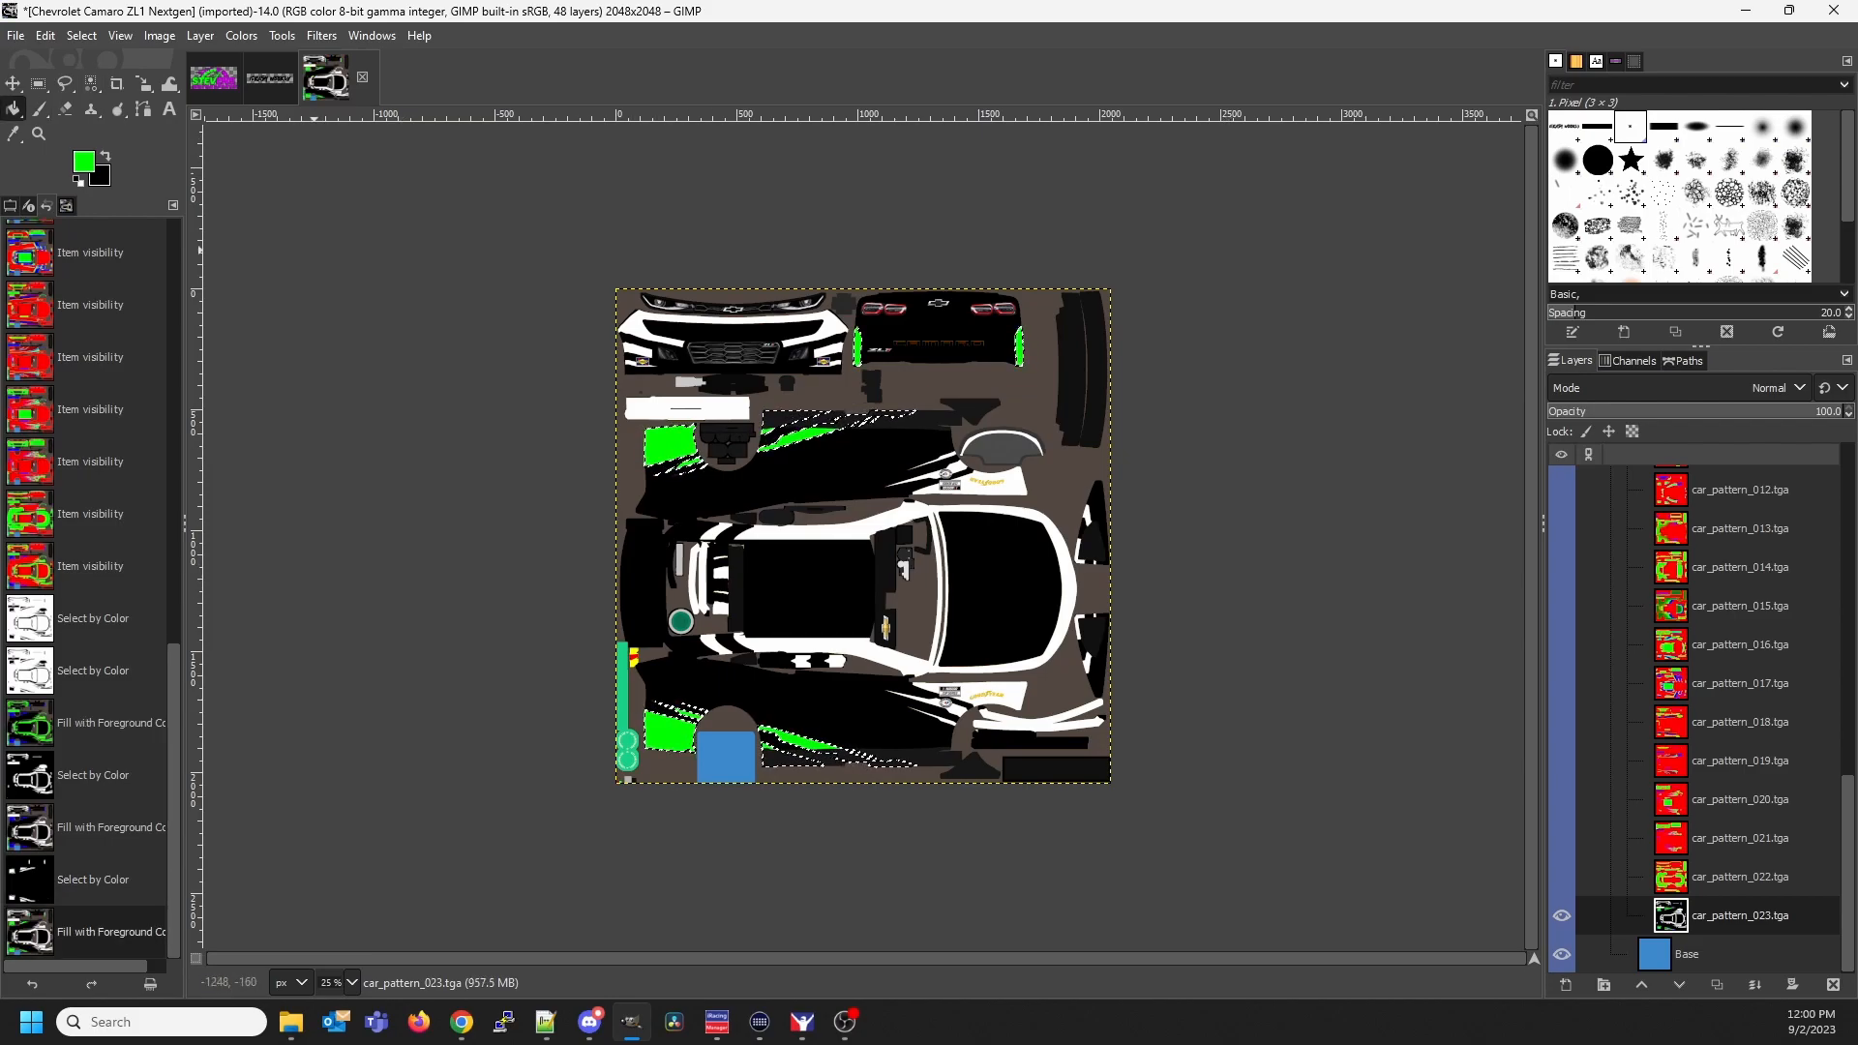
key("r")
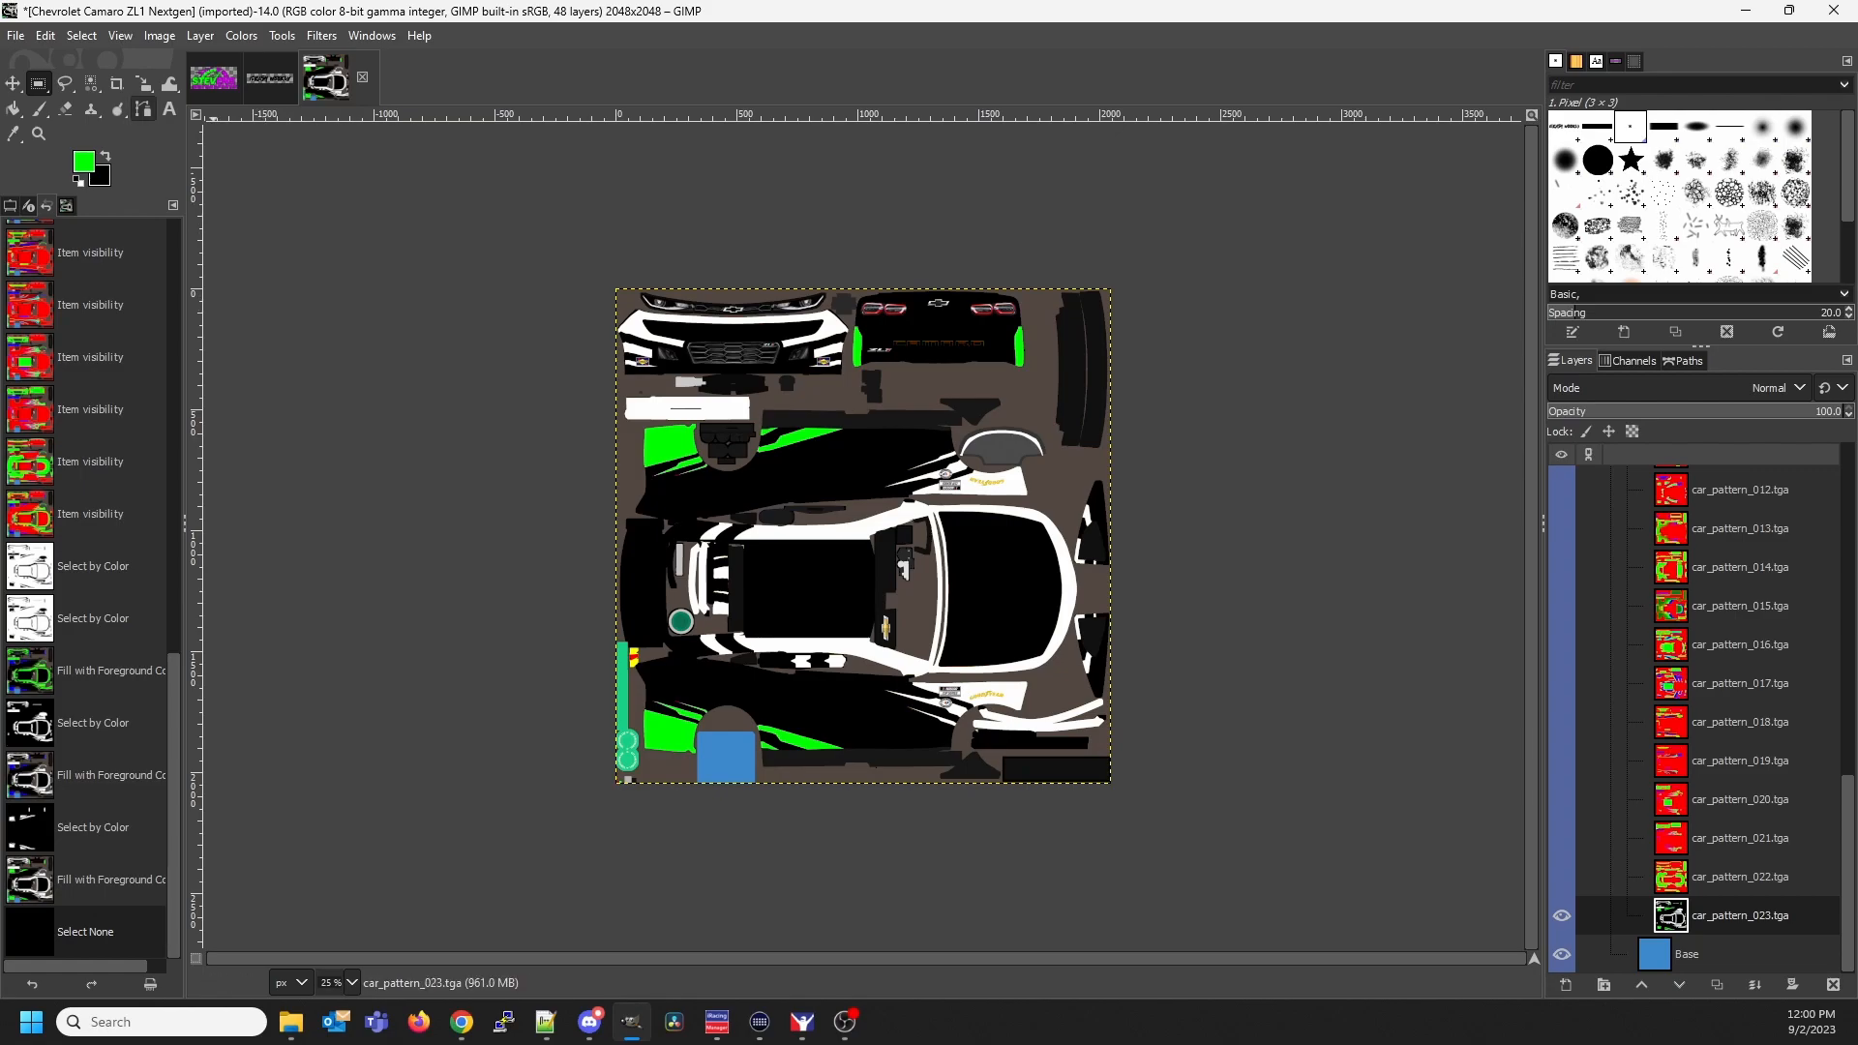
Start Export As and browse to Documents > iRacing > paint > stockcars chevycamarozl12022
left_click(16, 34)
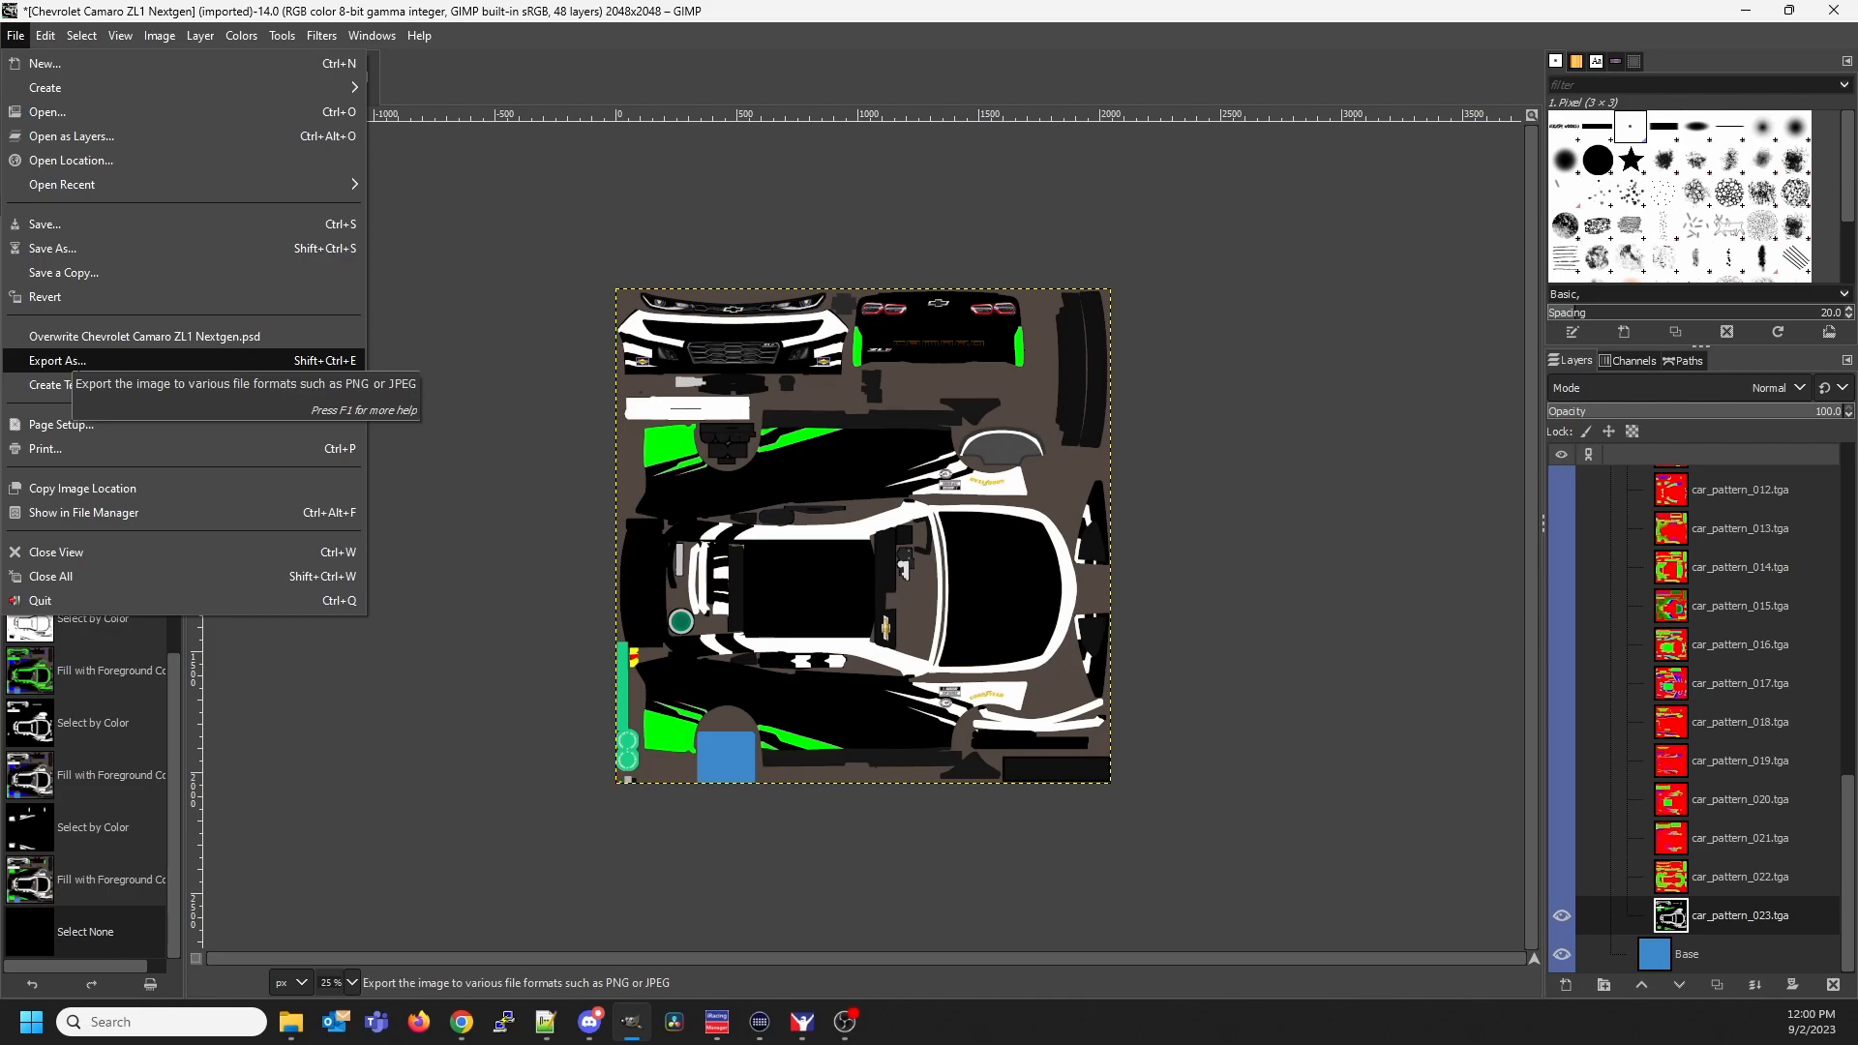
left_click(58, 360)
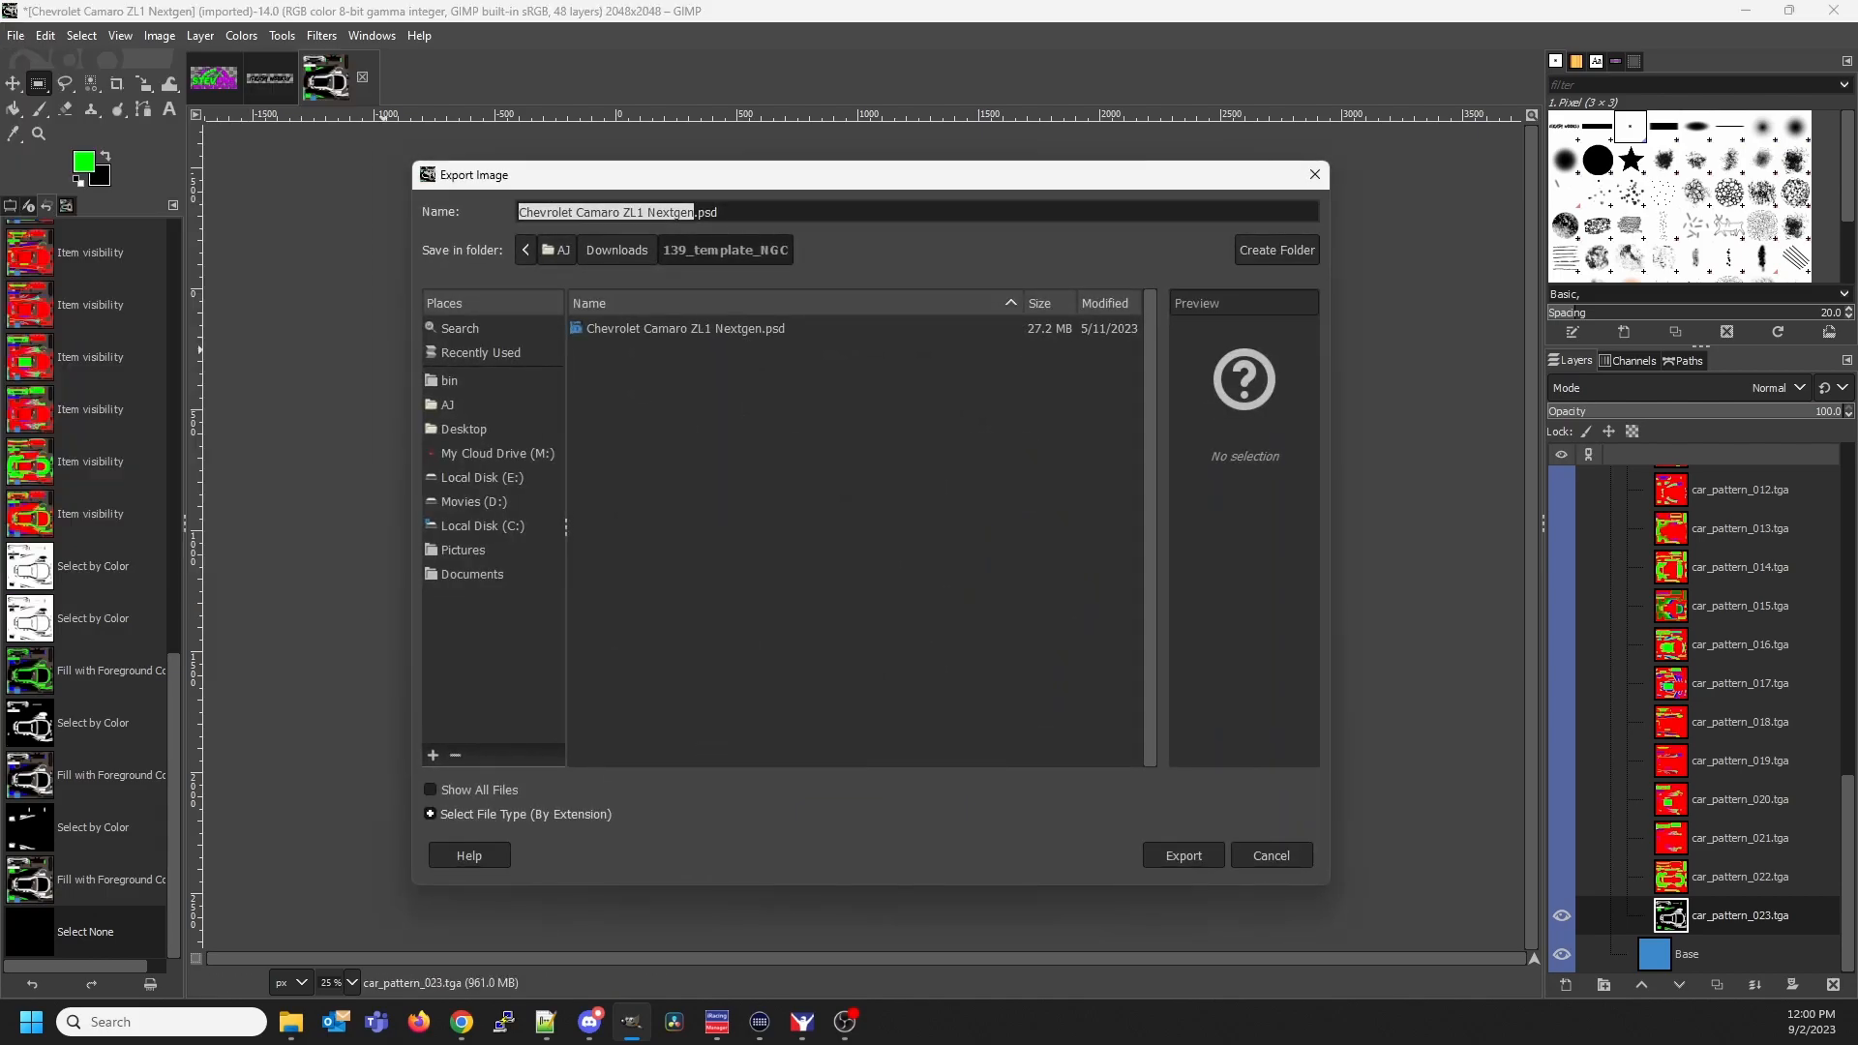
left_click(465, 430)
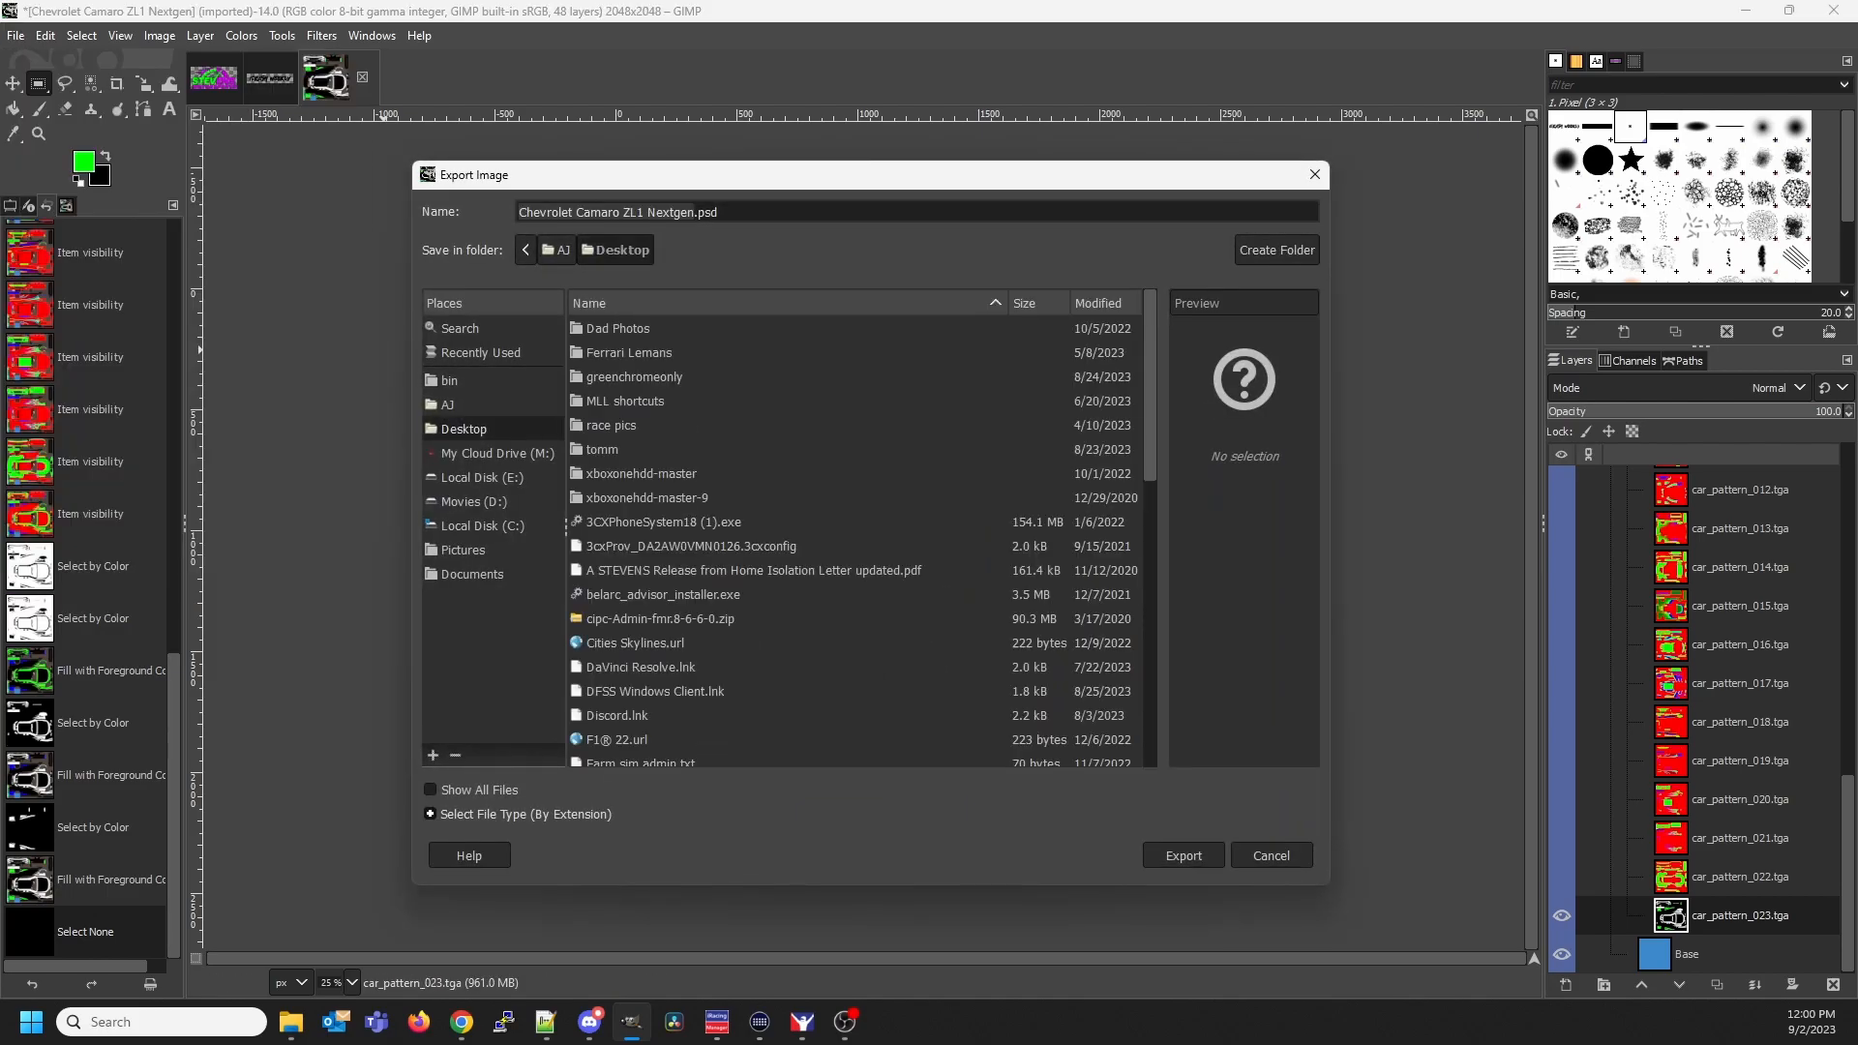
left_click(447, 405)
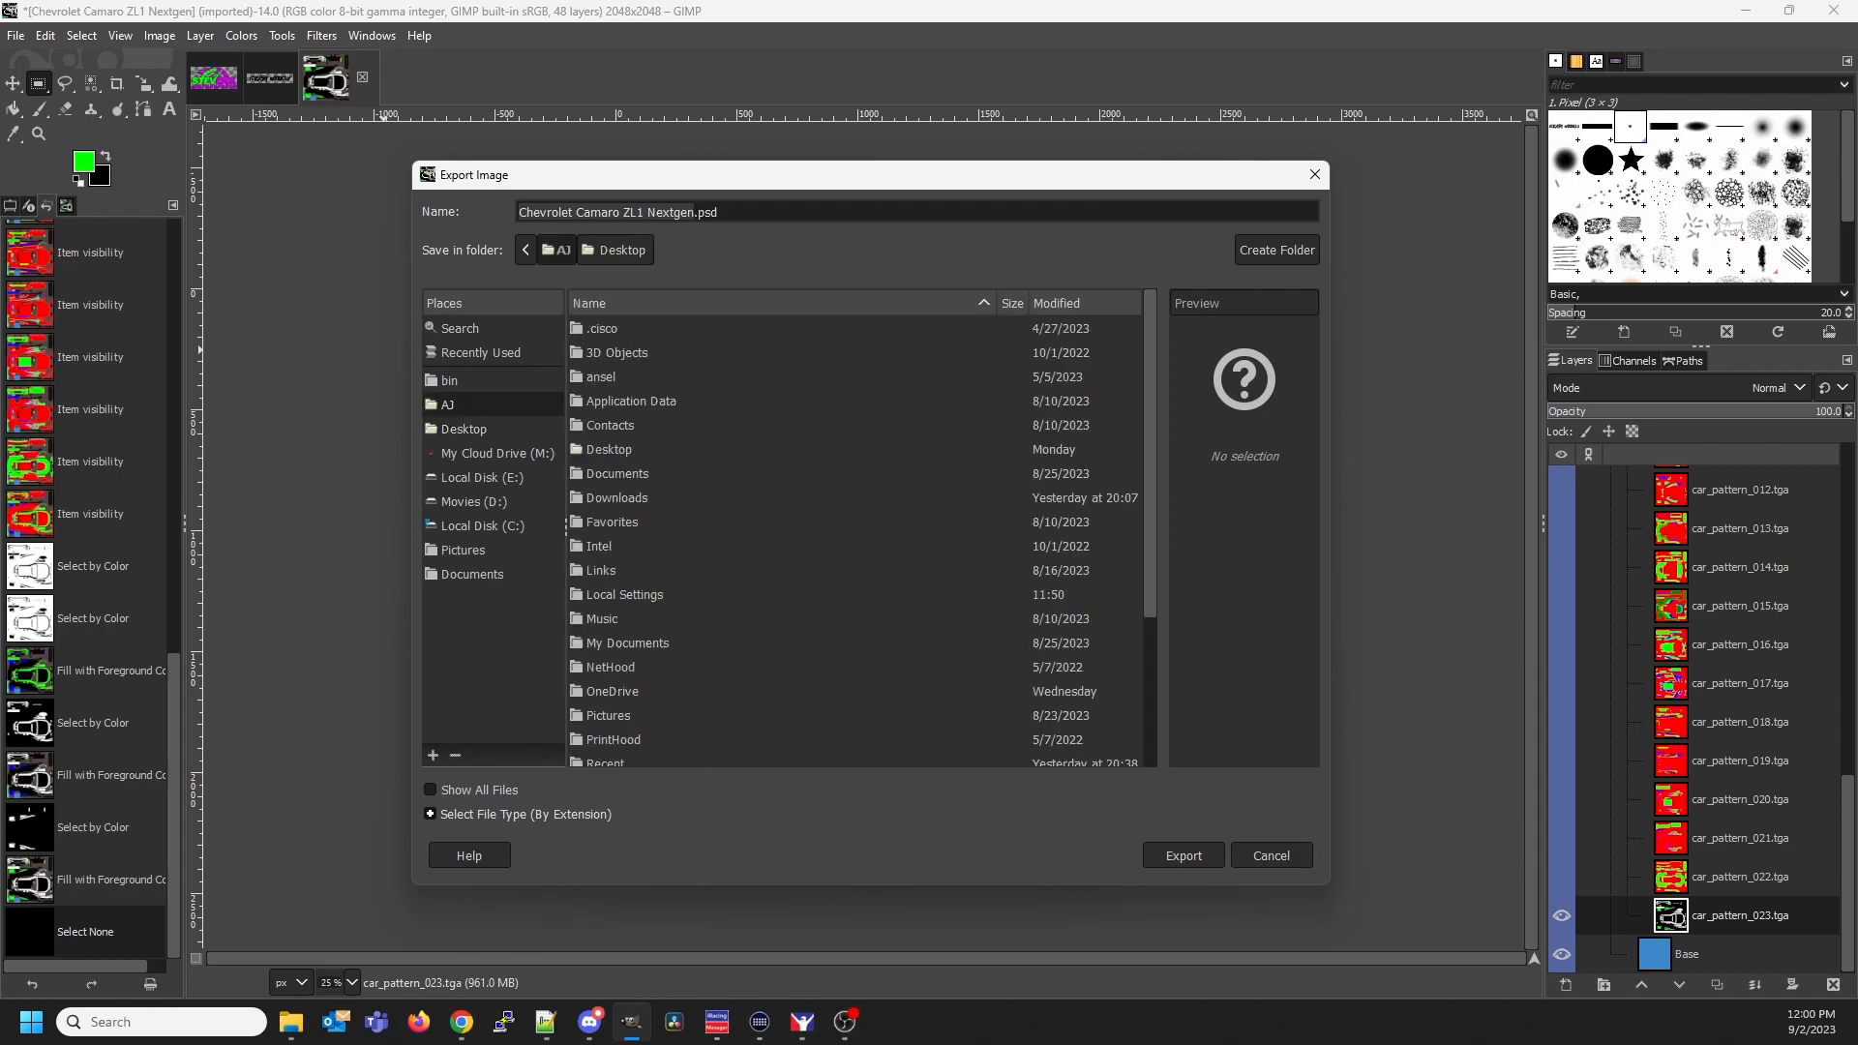
double_click(617, 474)
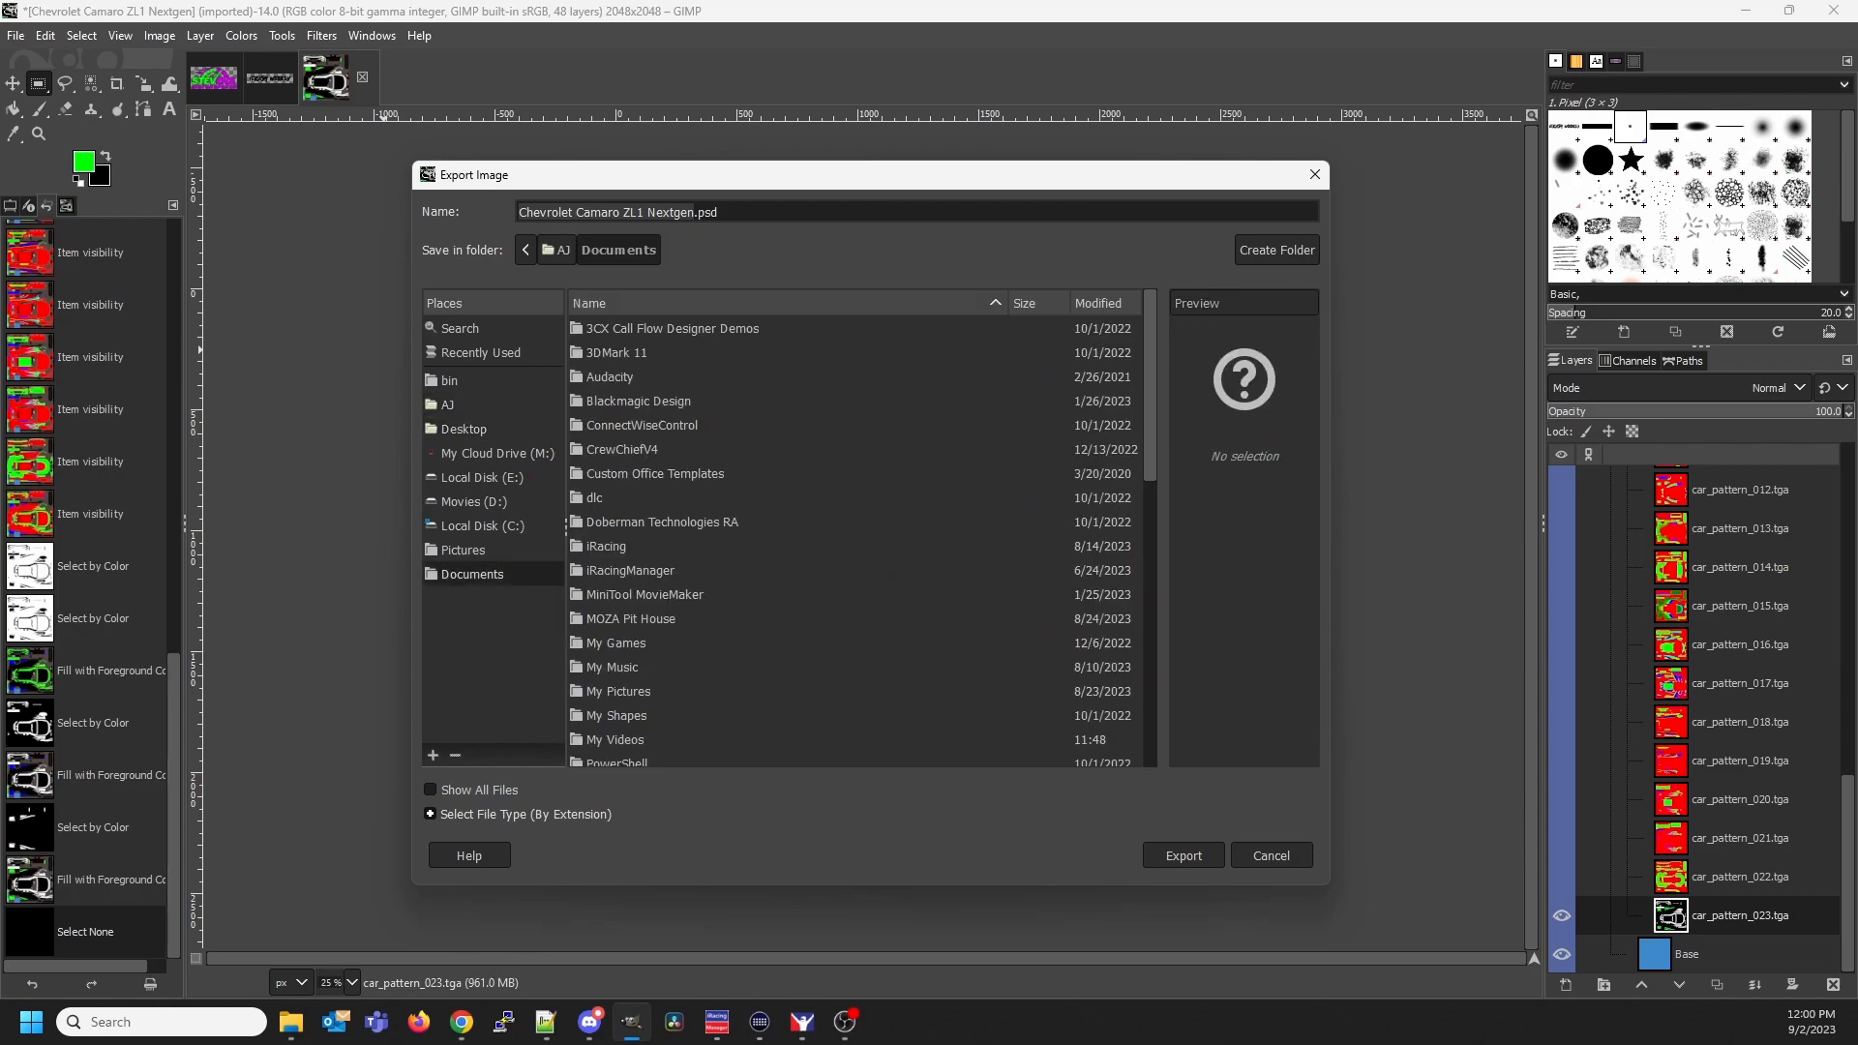
double_click(605, 546)
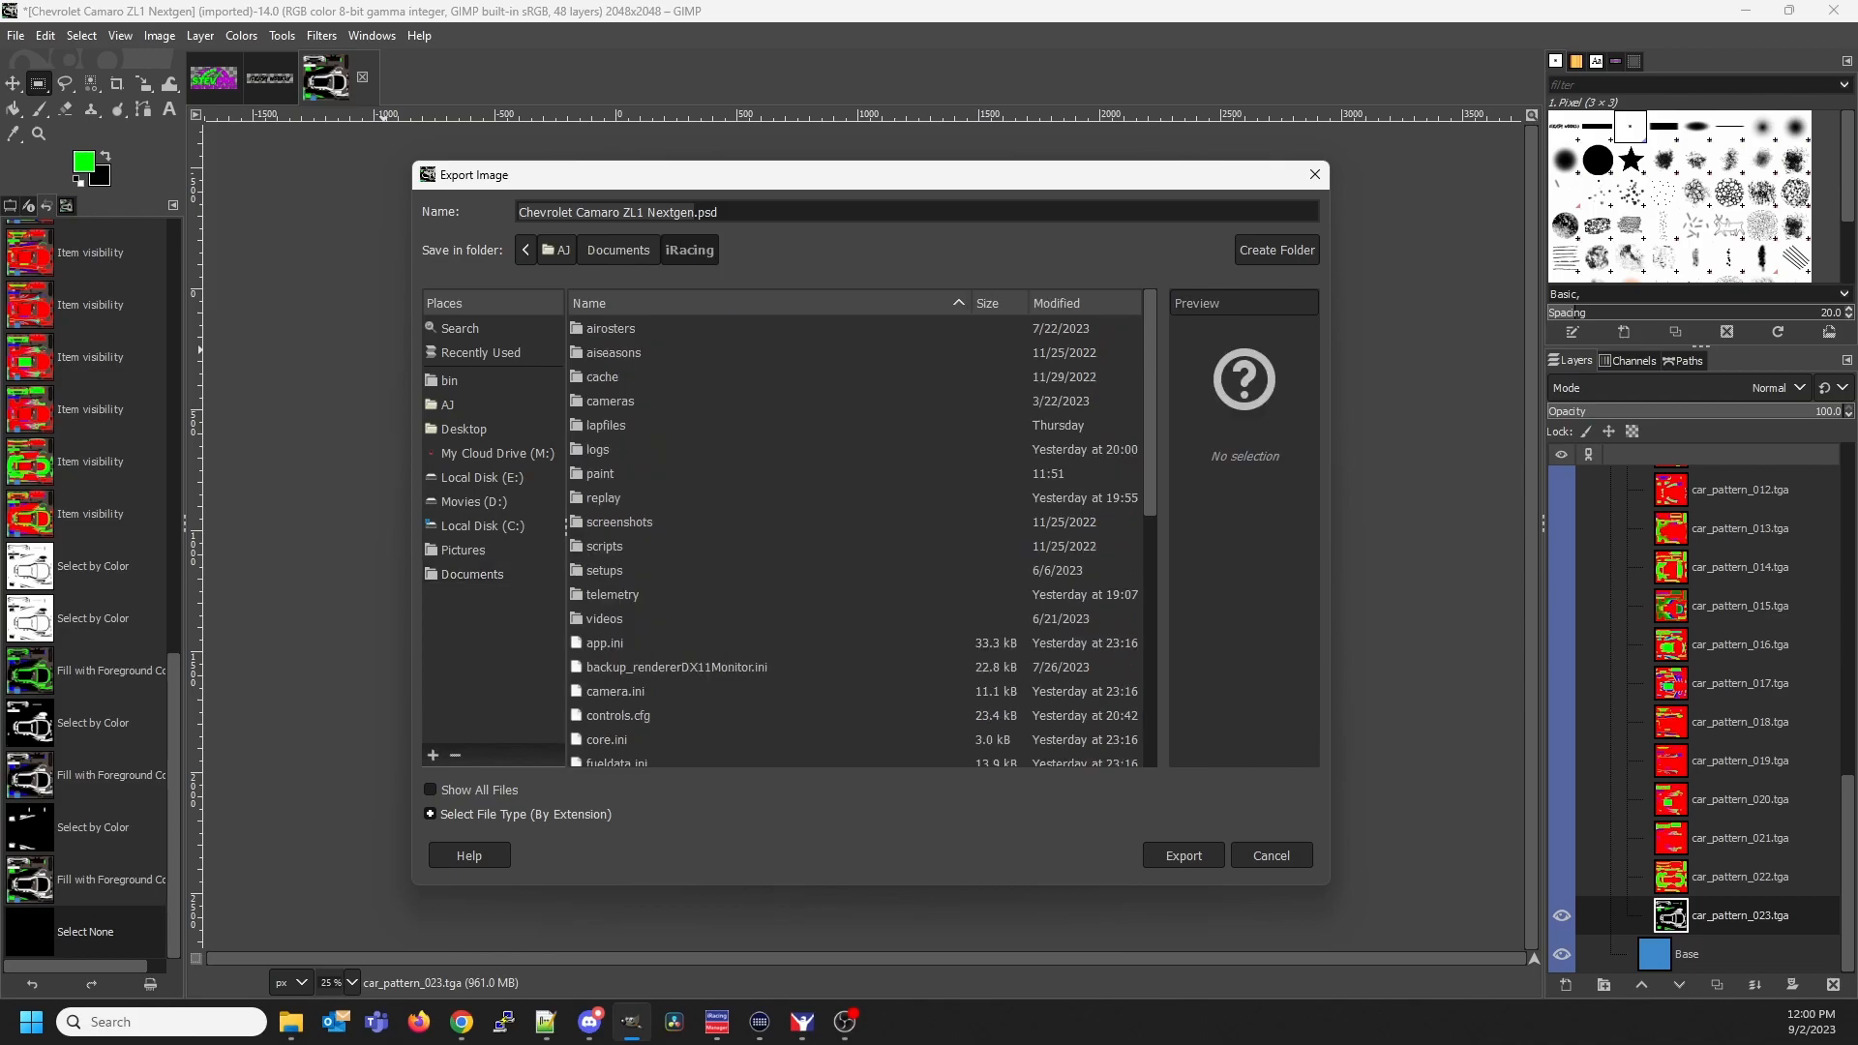
double_click(600, 473)
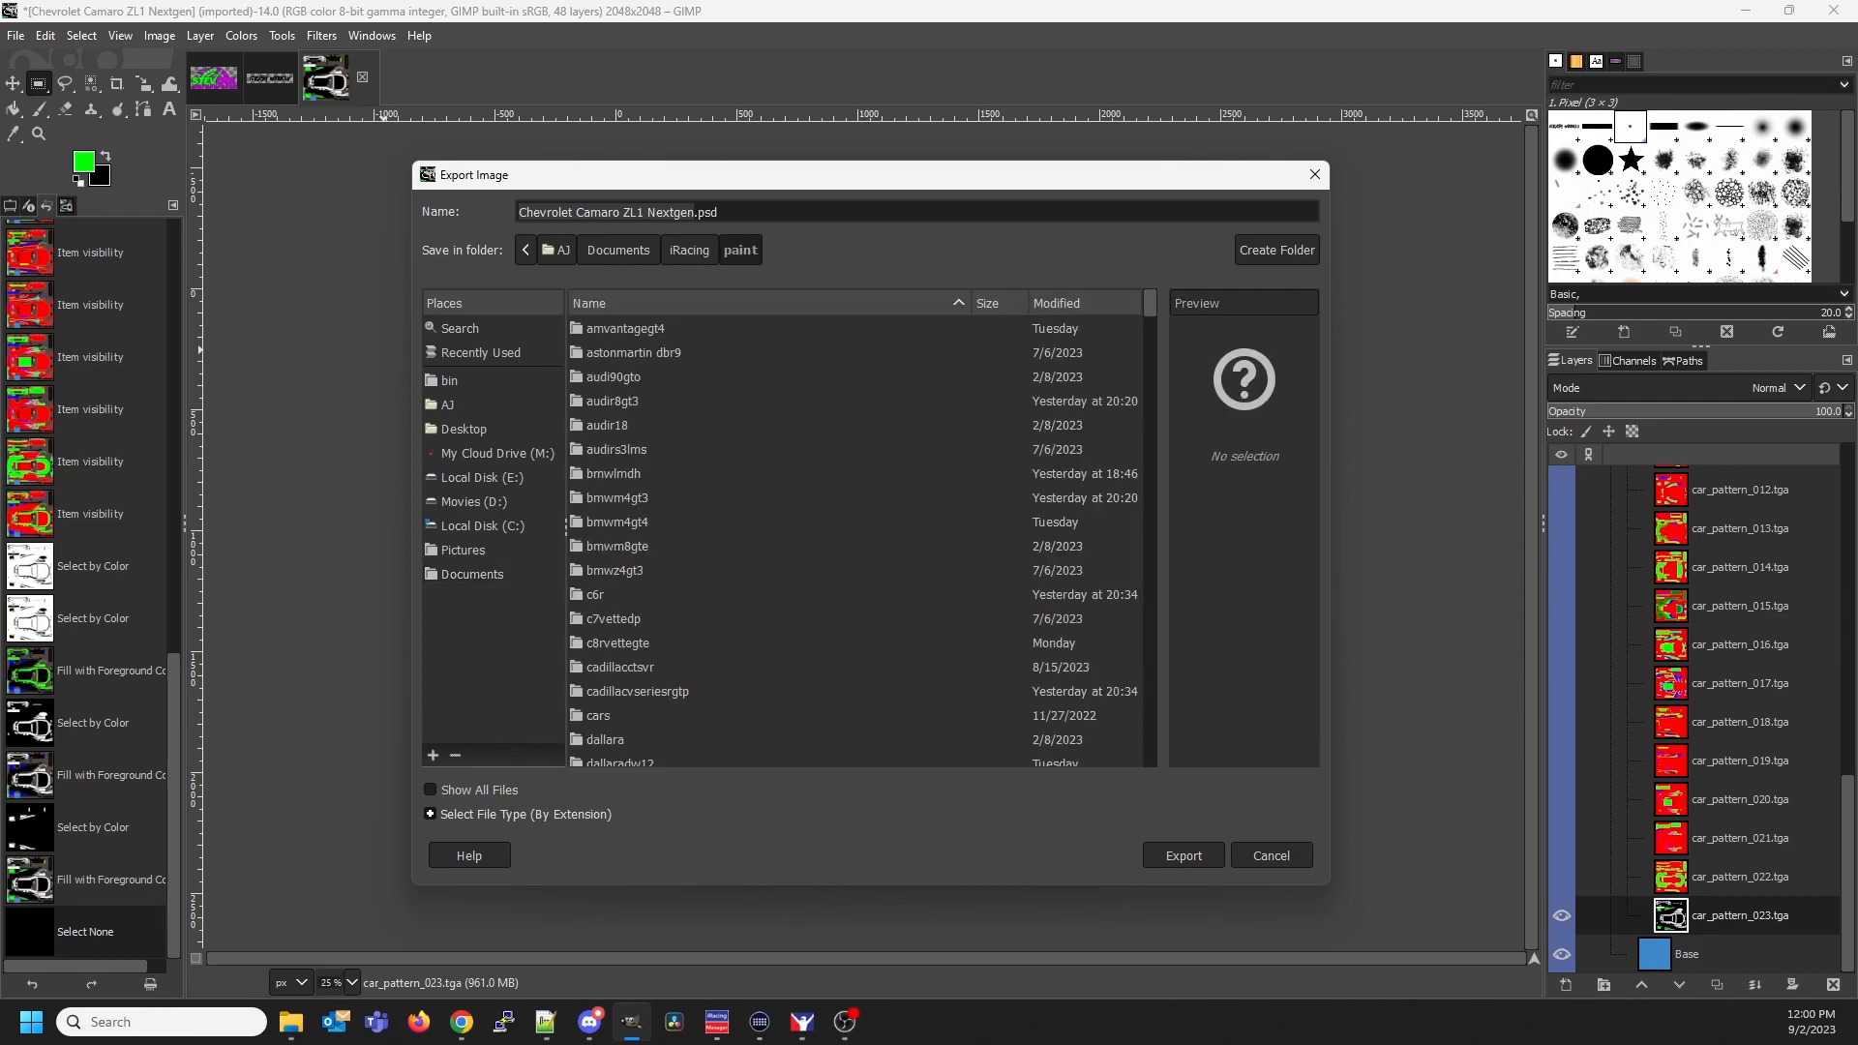
left_click(1057, 303)
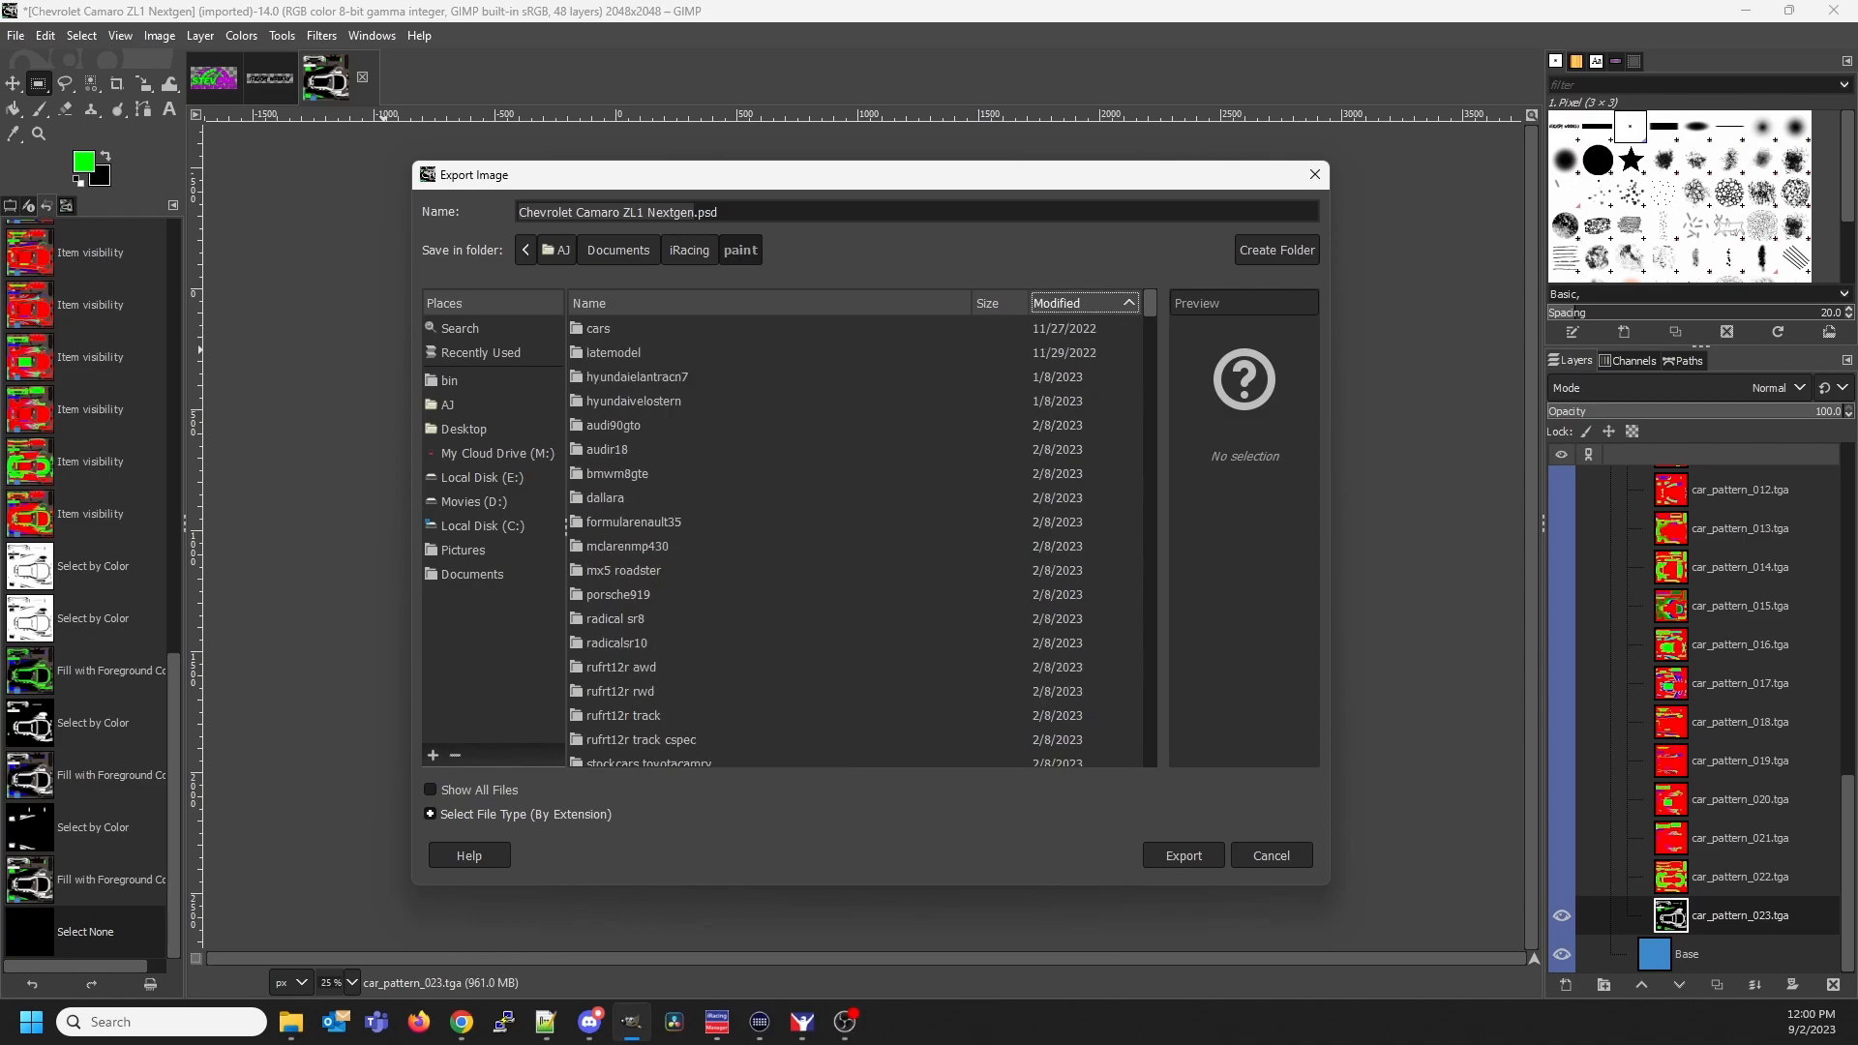
left_click(1056, 302)
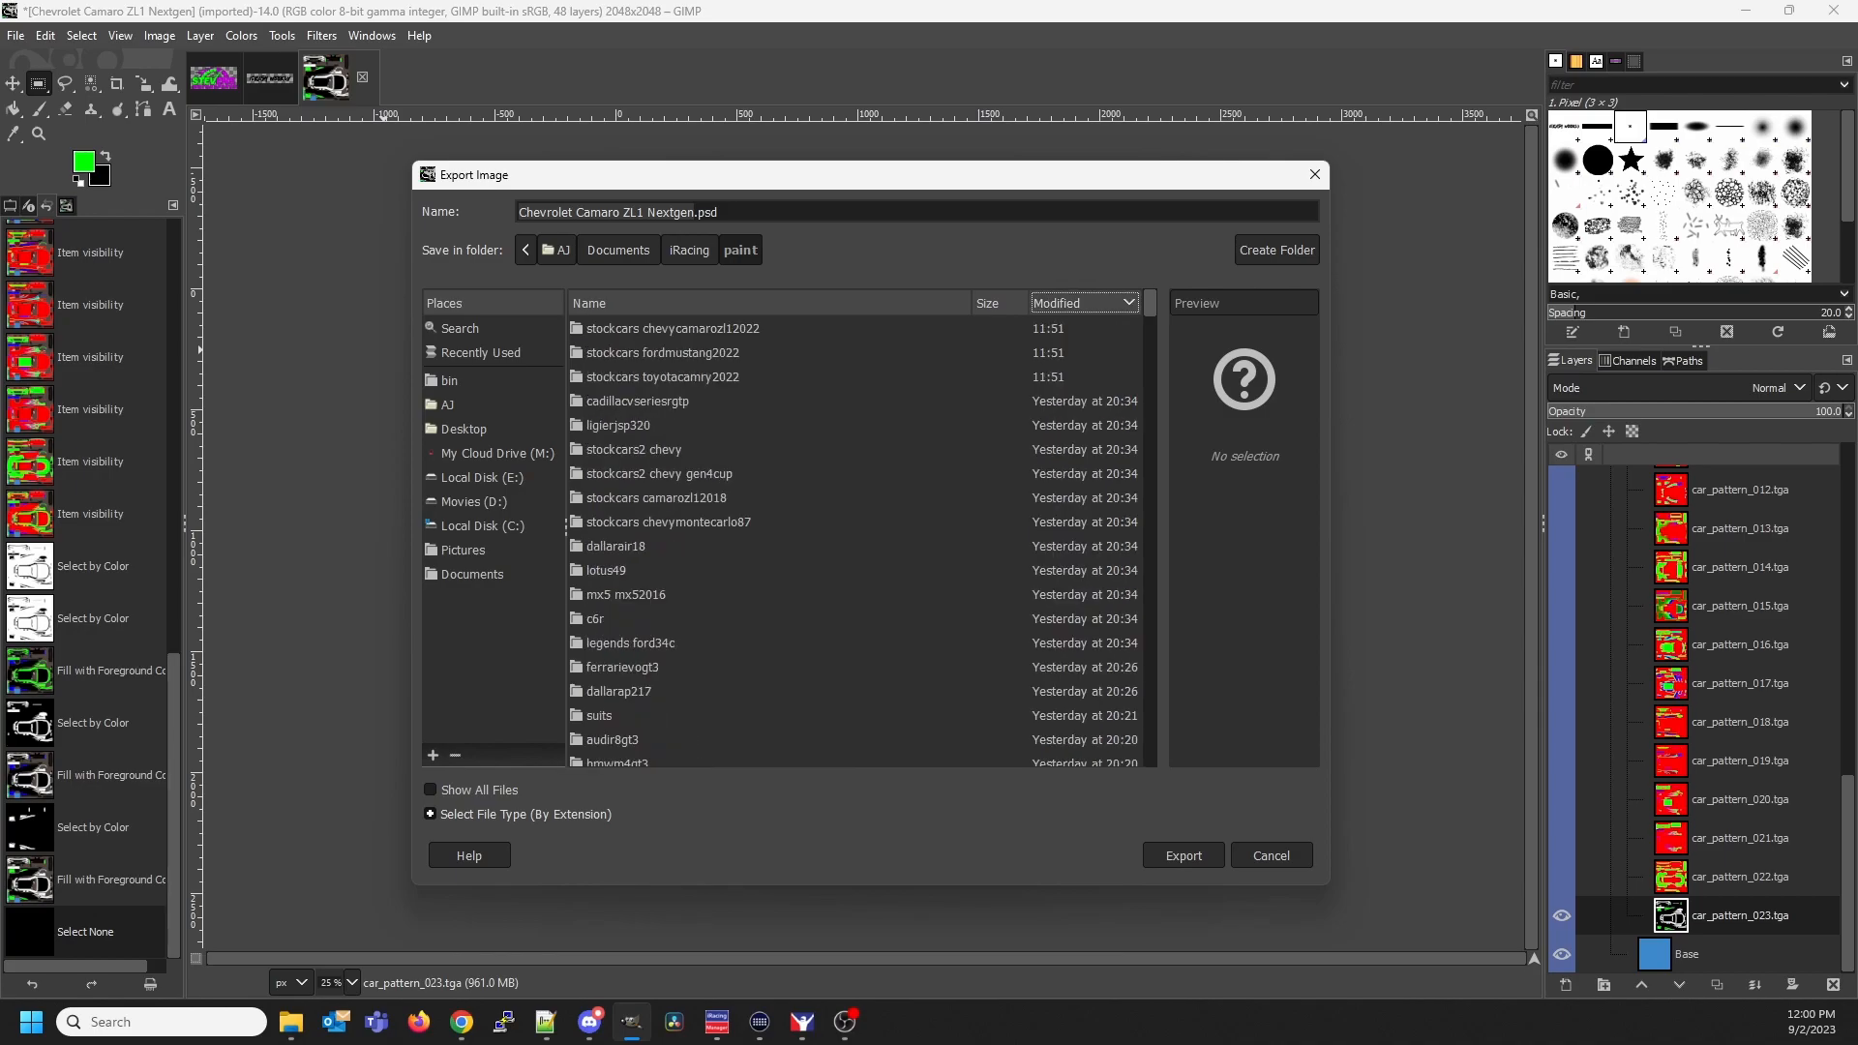
double_click(673, 329)
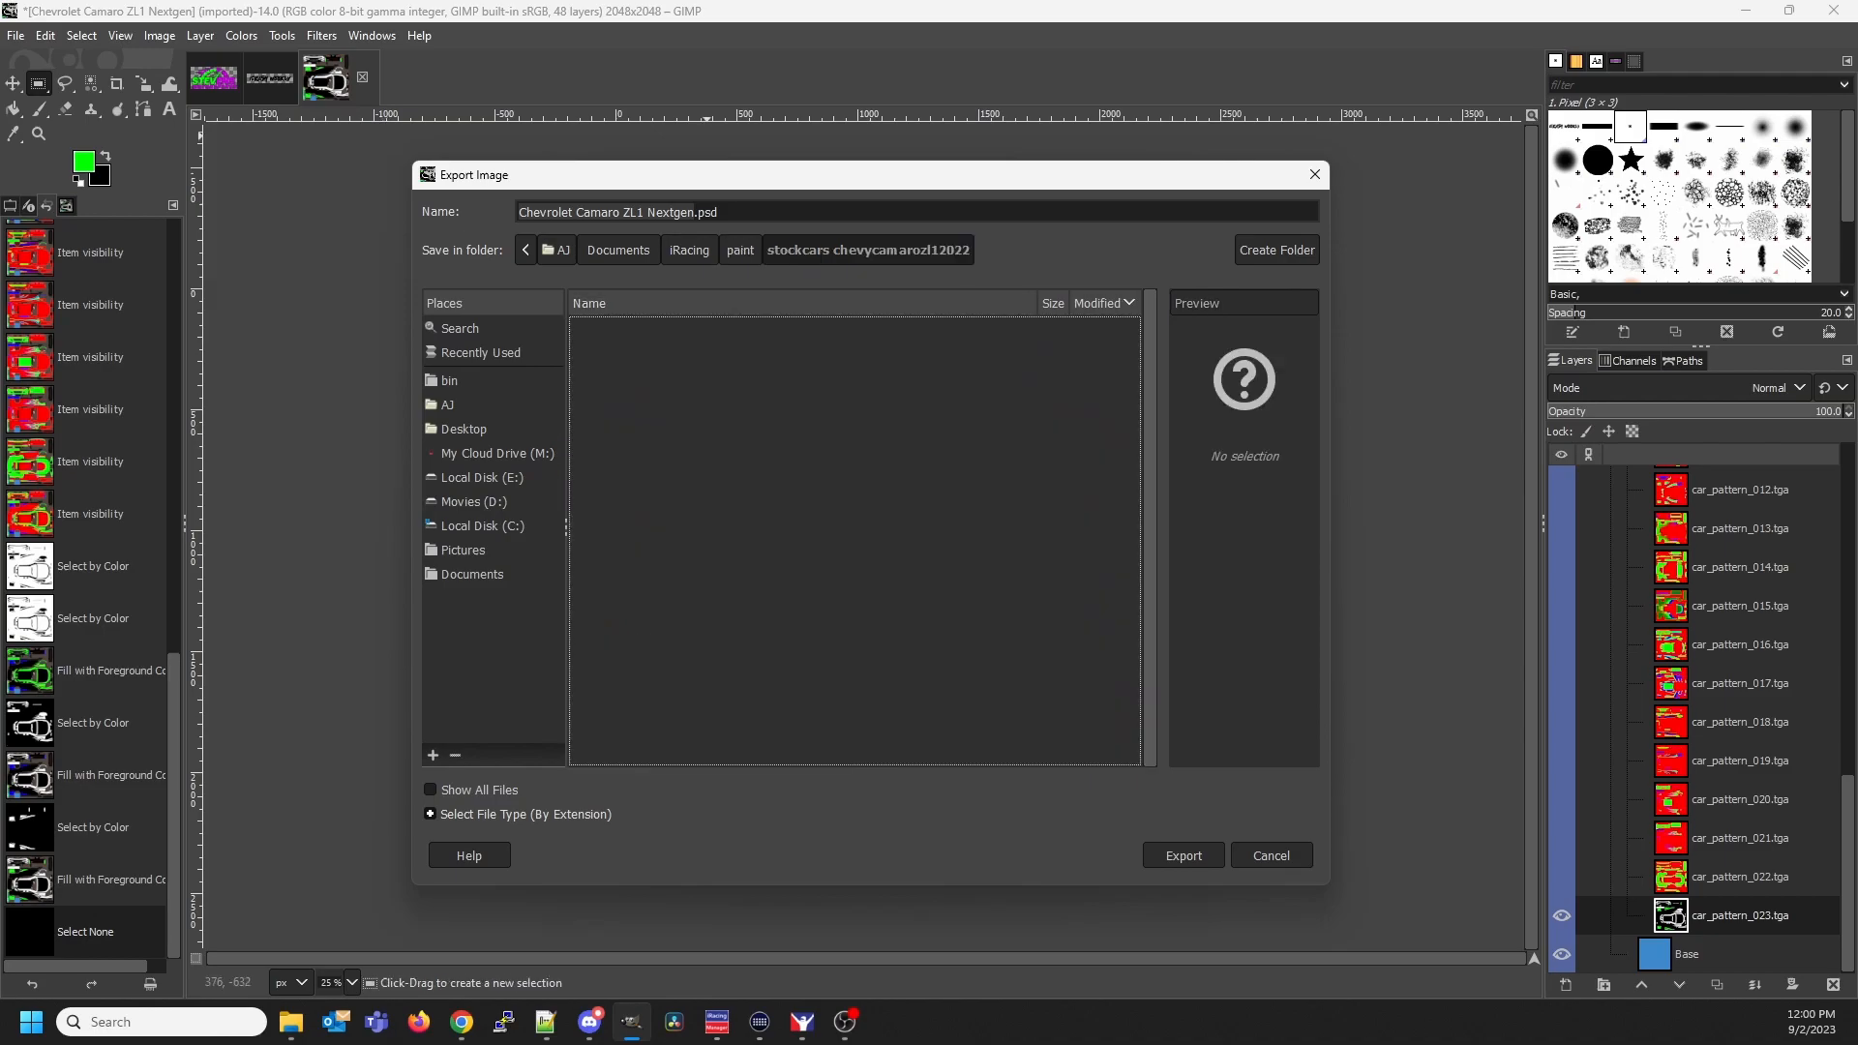
Name the file car_ plus the member ID with .tga and export it as TGA
left_click_drag(724, 212, 513, 212)
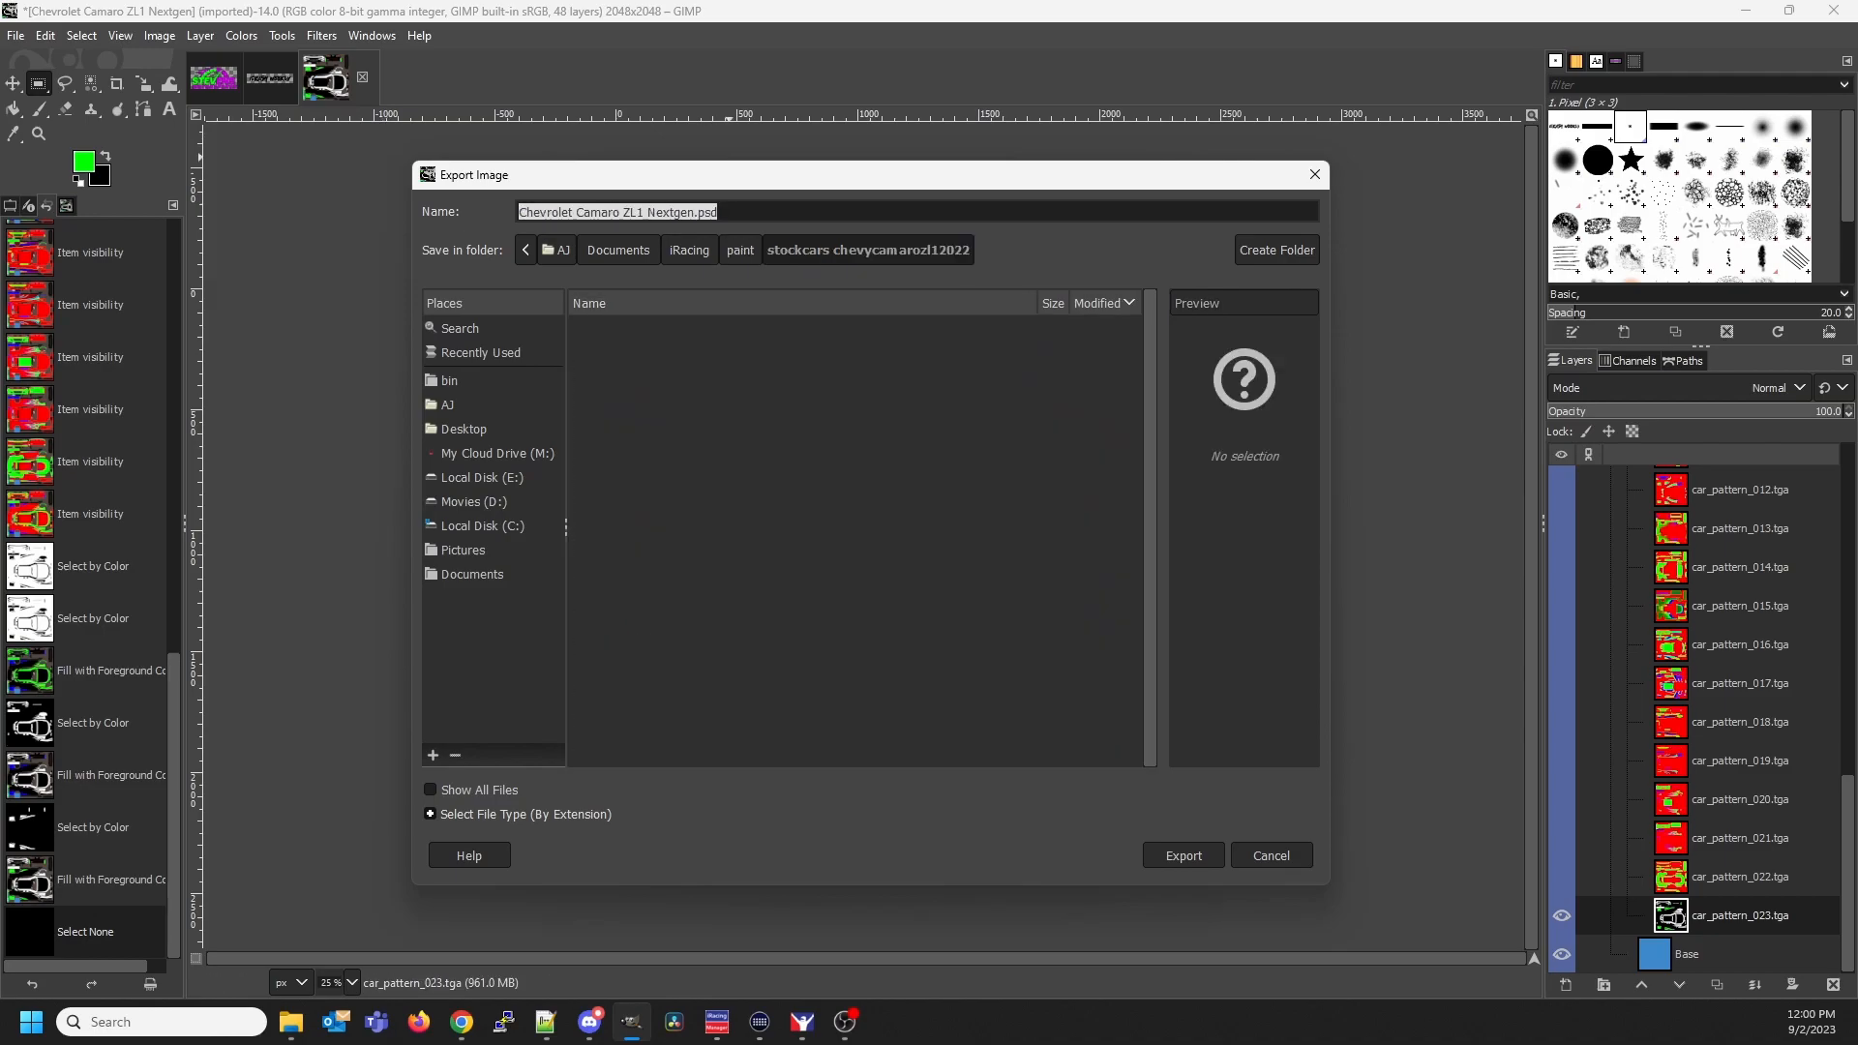
type("car_84186")
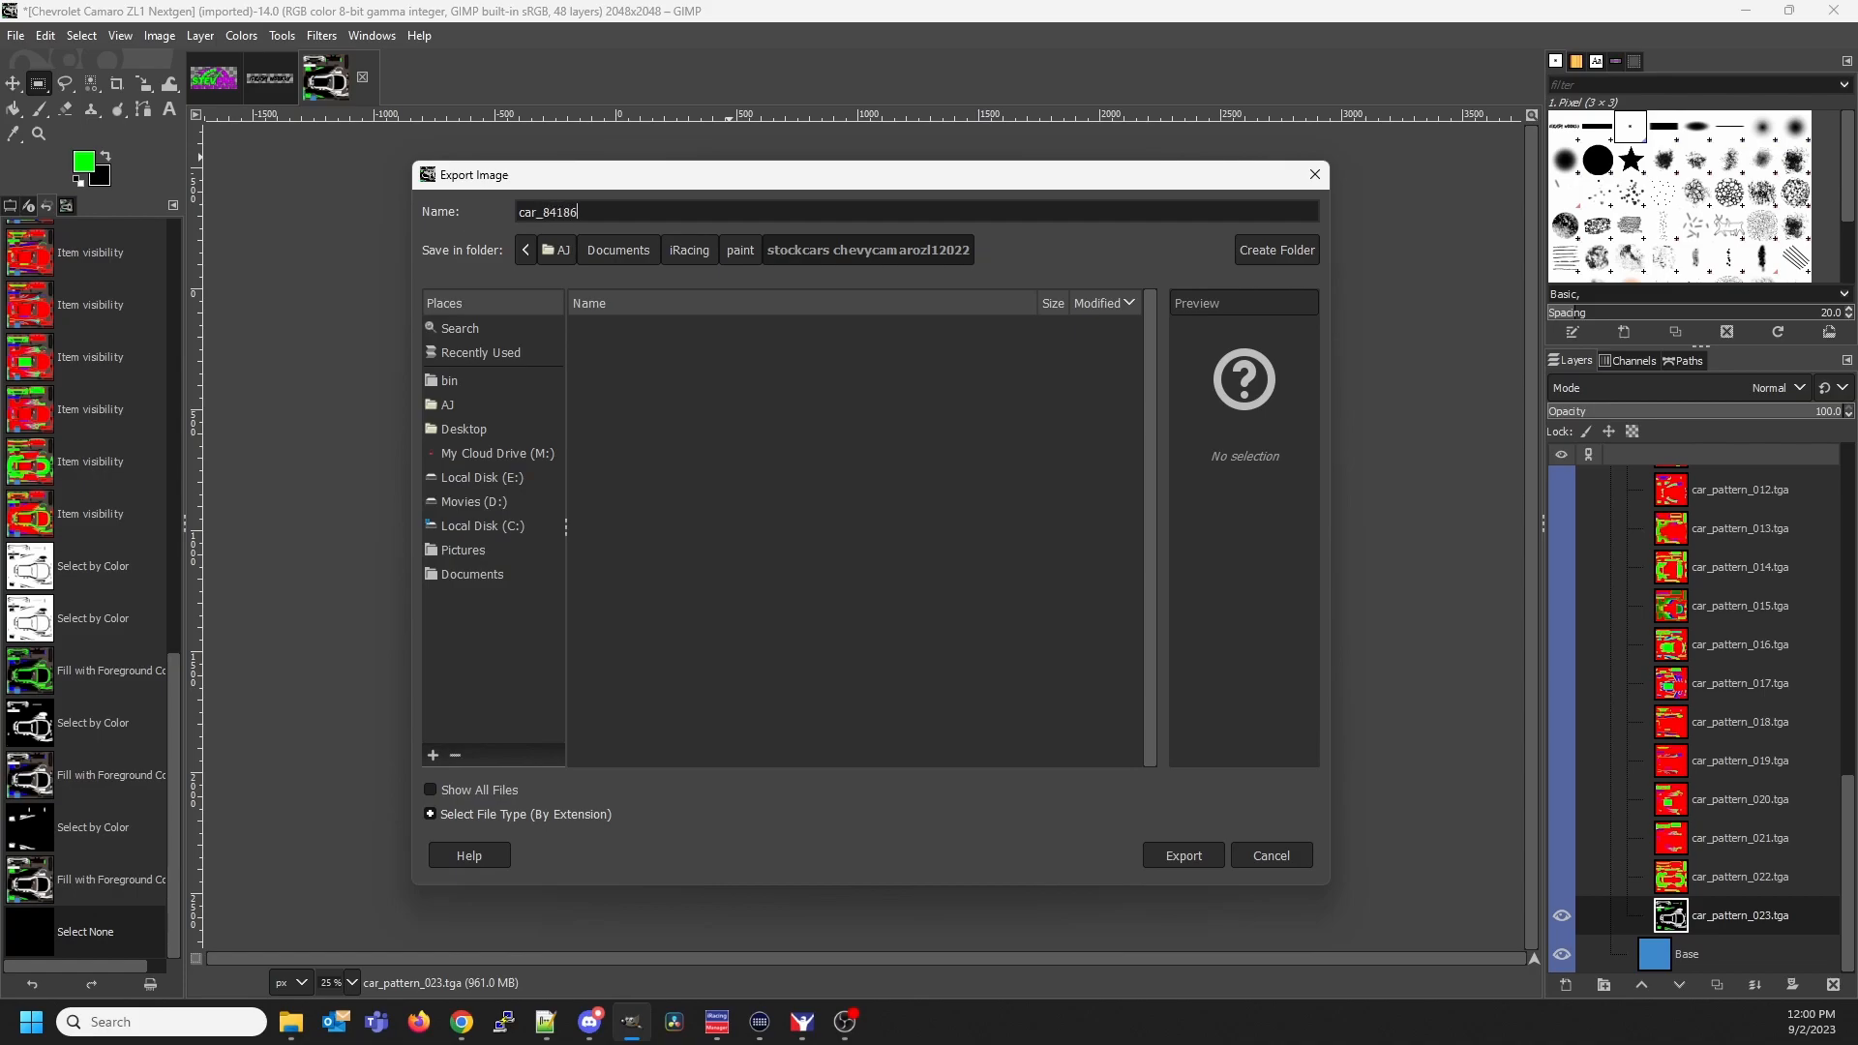
type("0.tga")
left_click(1184, 855)
left_click(934, 595)
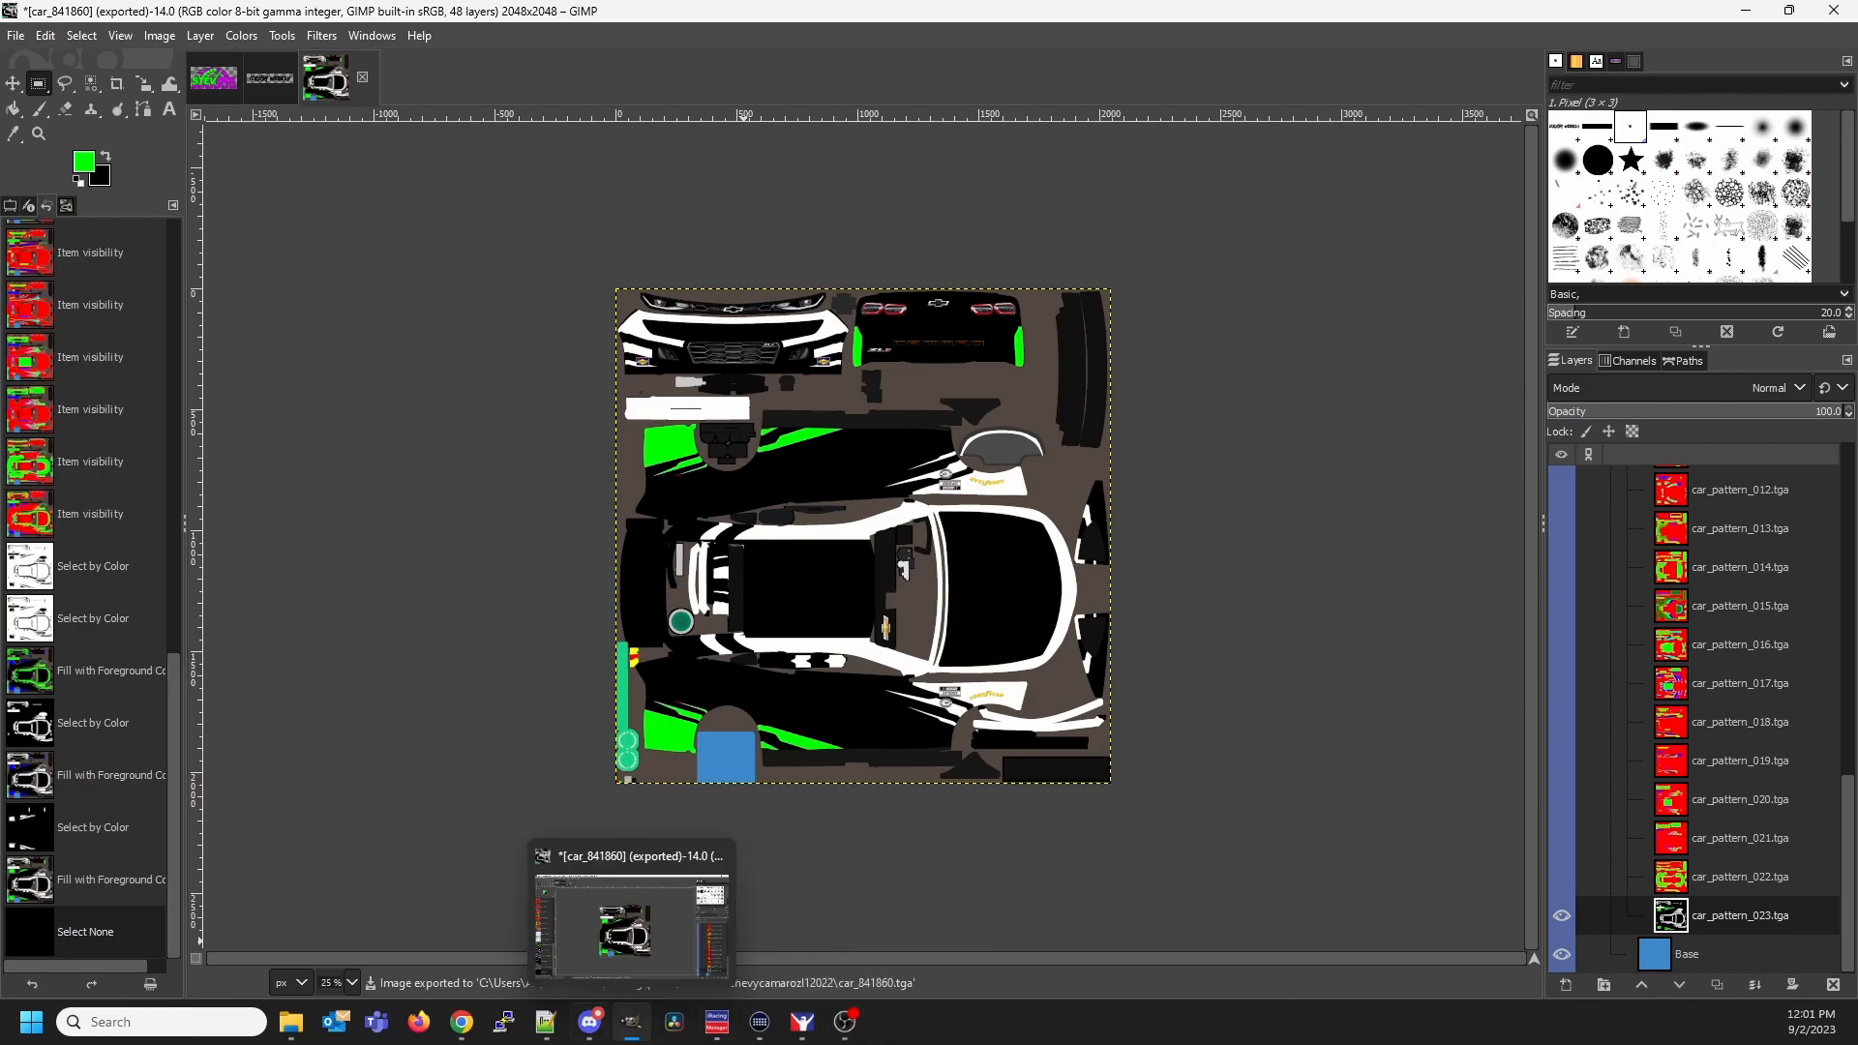
Check the black, white and green custom paint on the Camaro in iRacing, then return to GIMP
left_click(802, 1022)
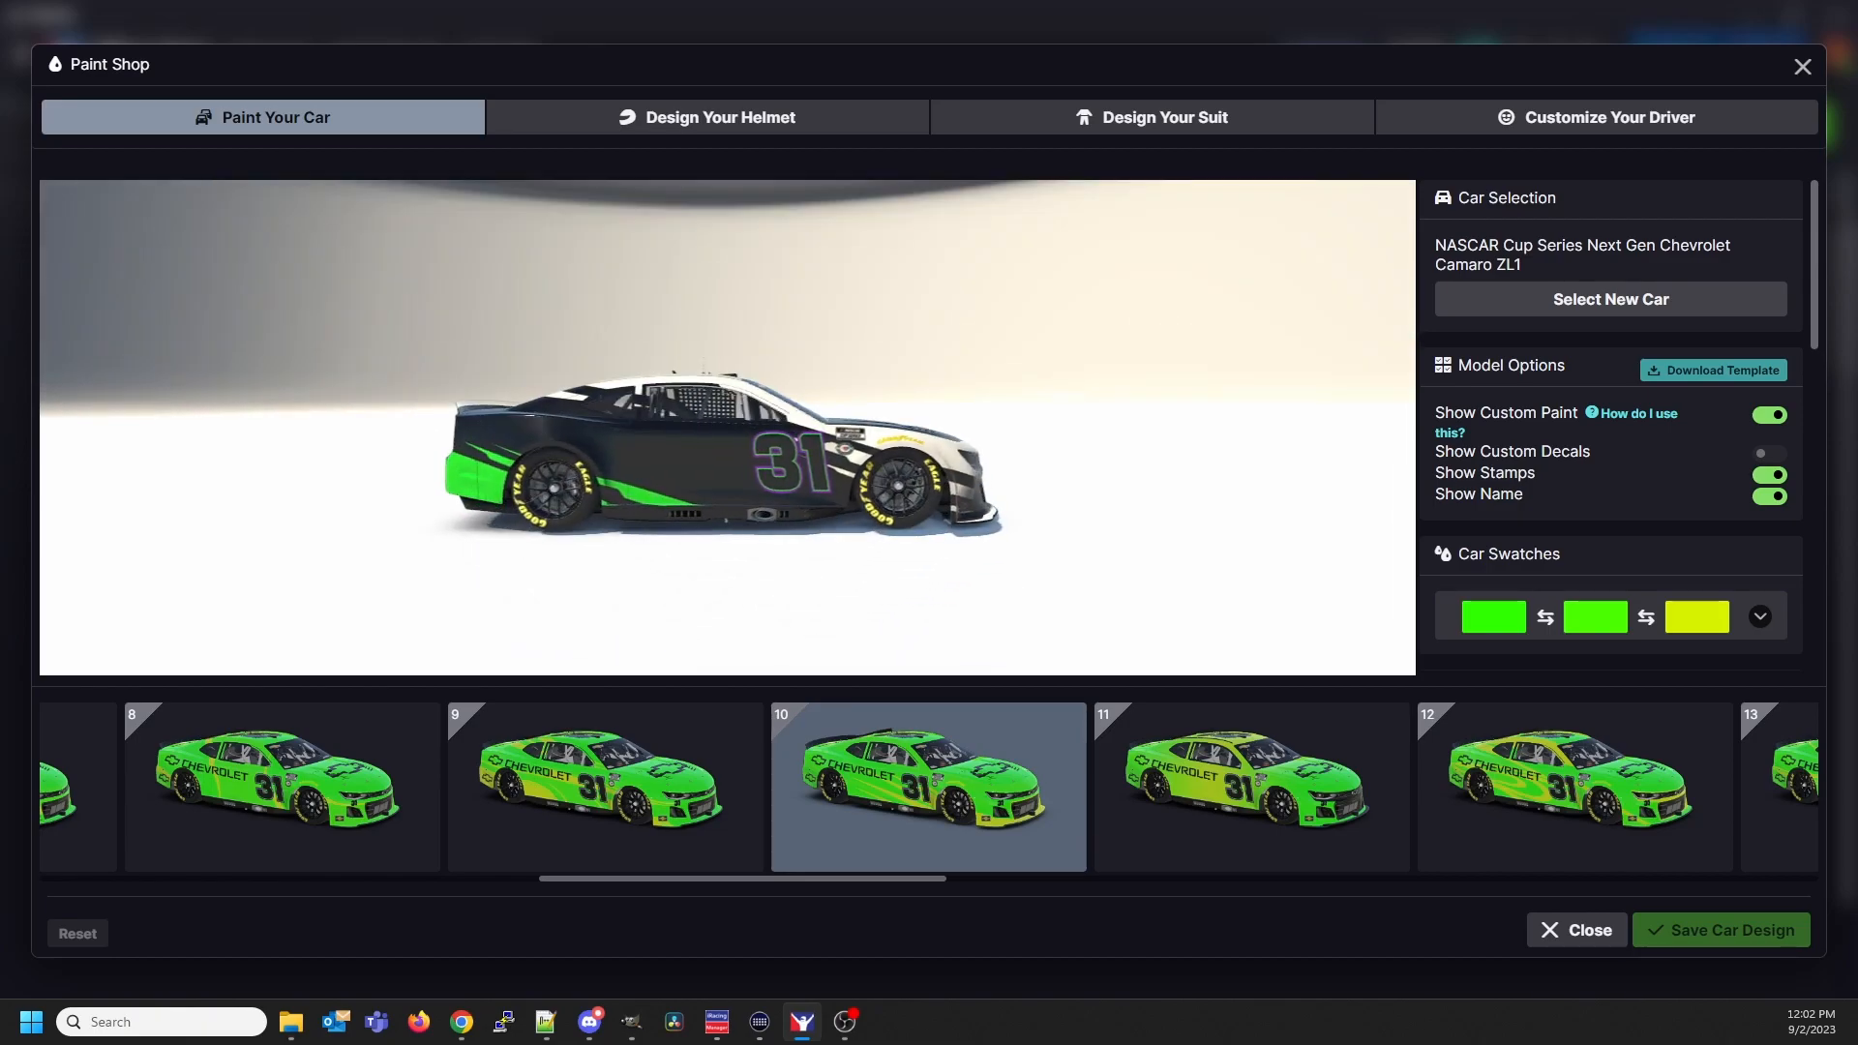
mouse_move(631, 1022)
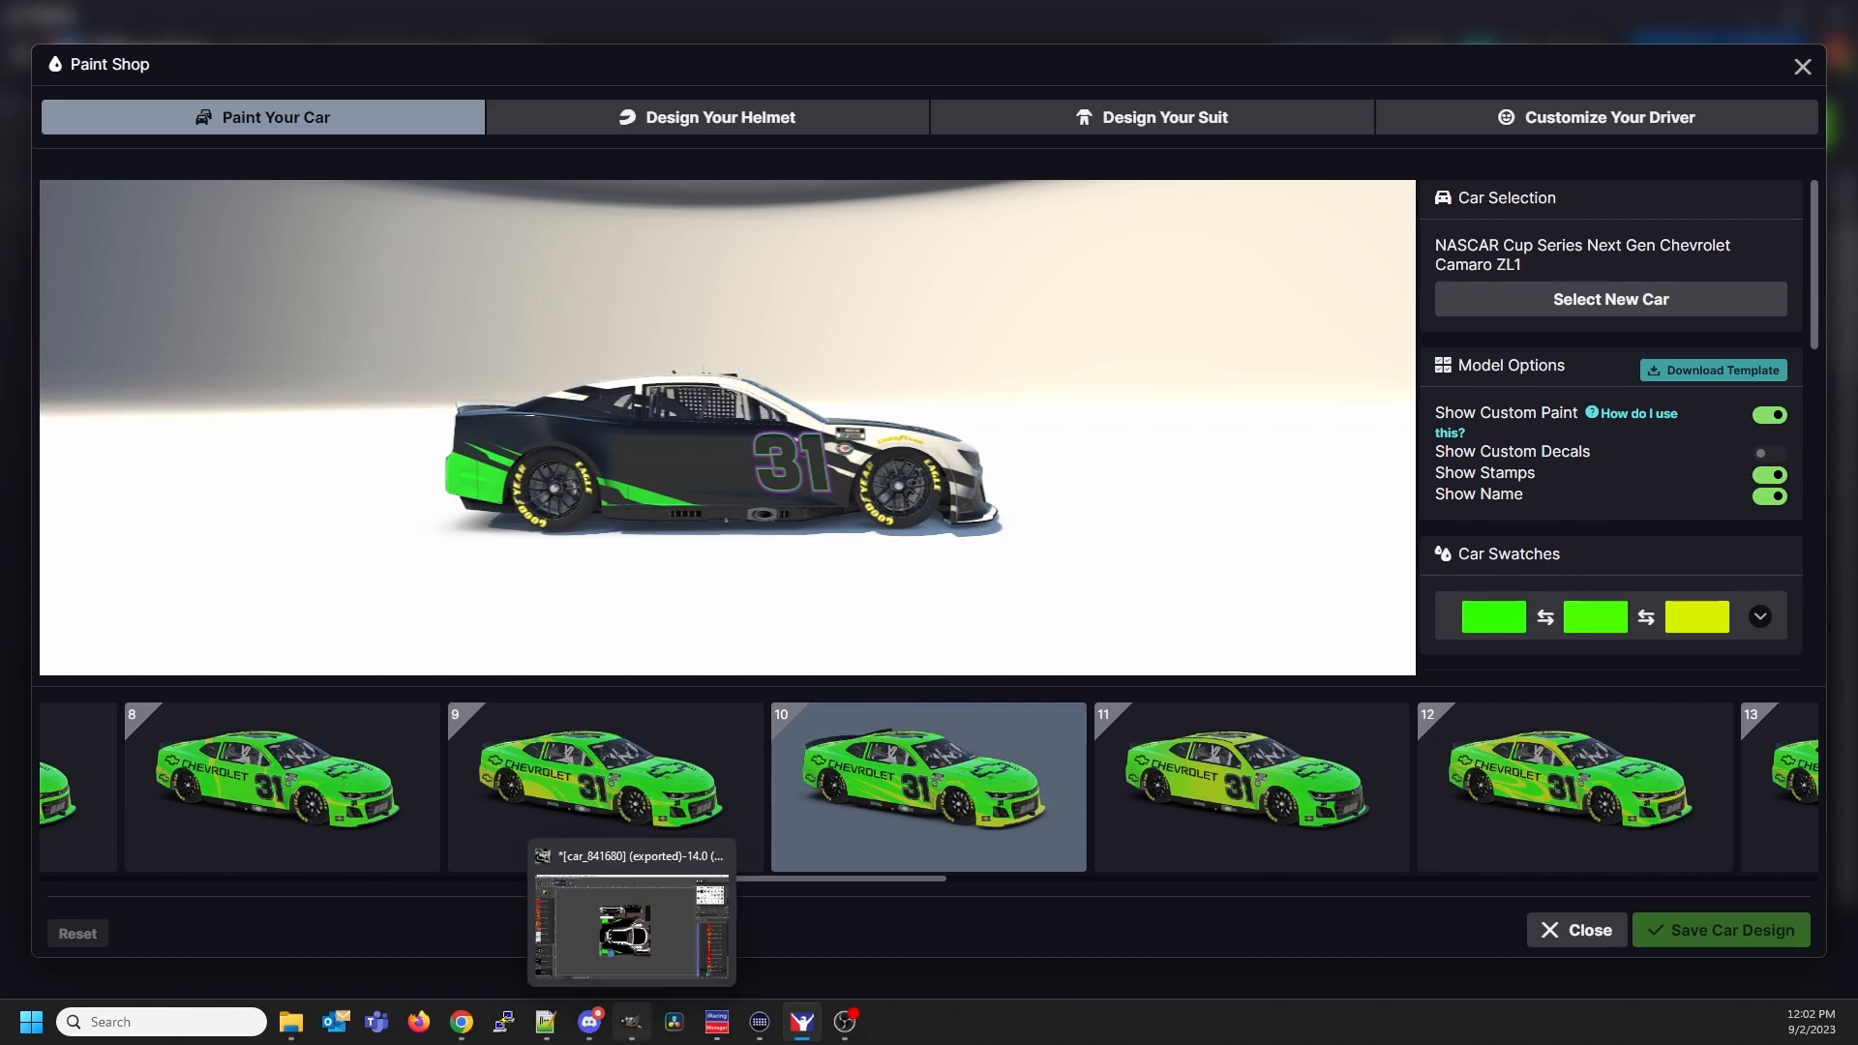
left_click(631, 919)
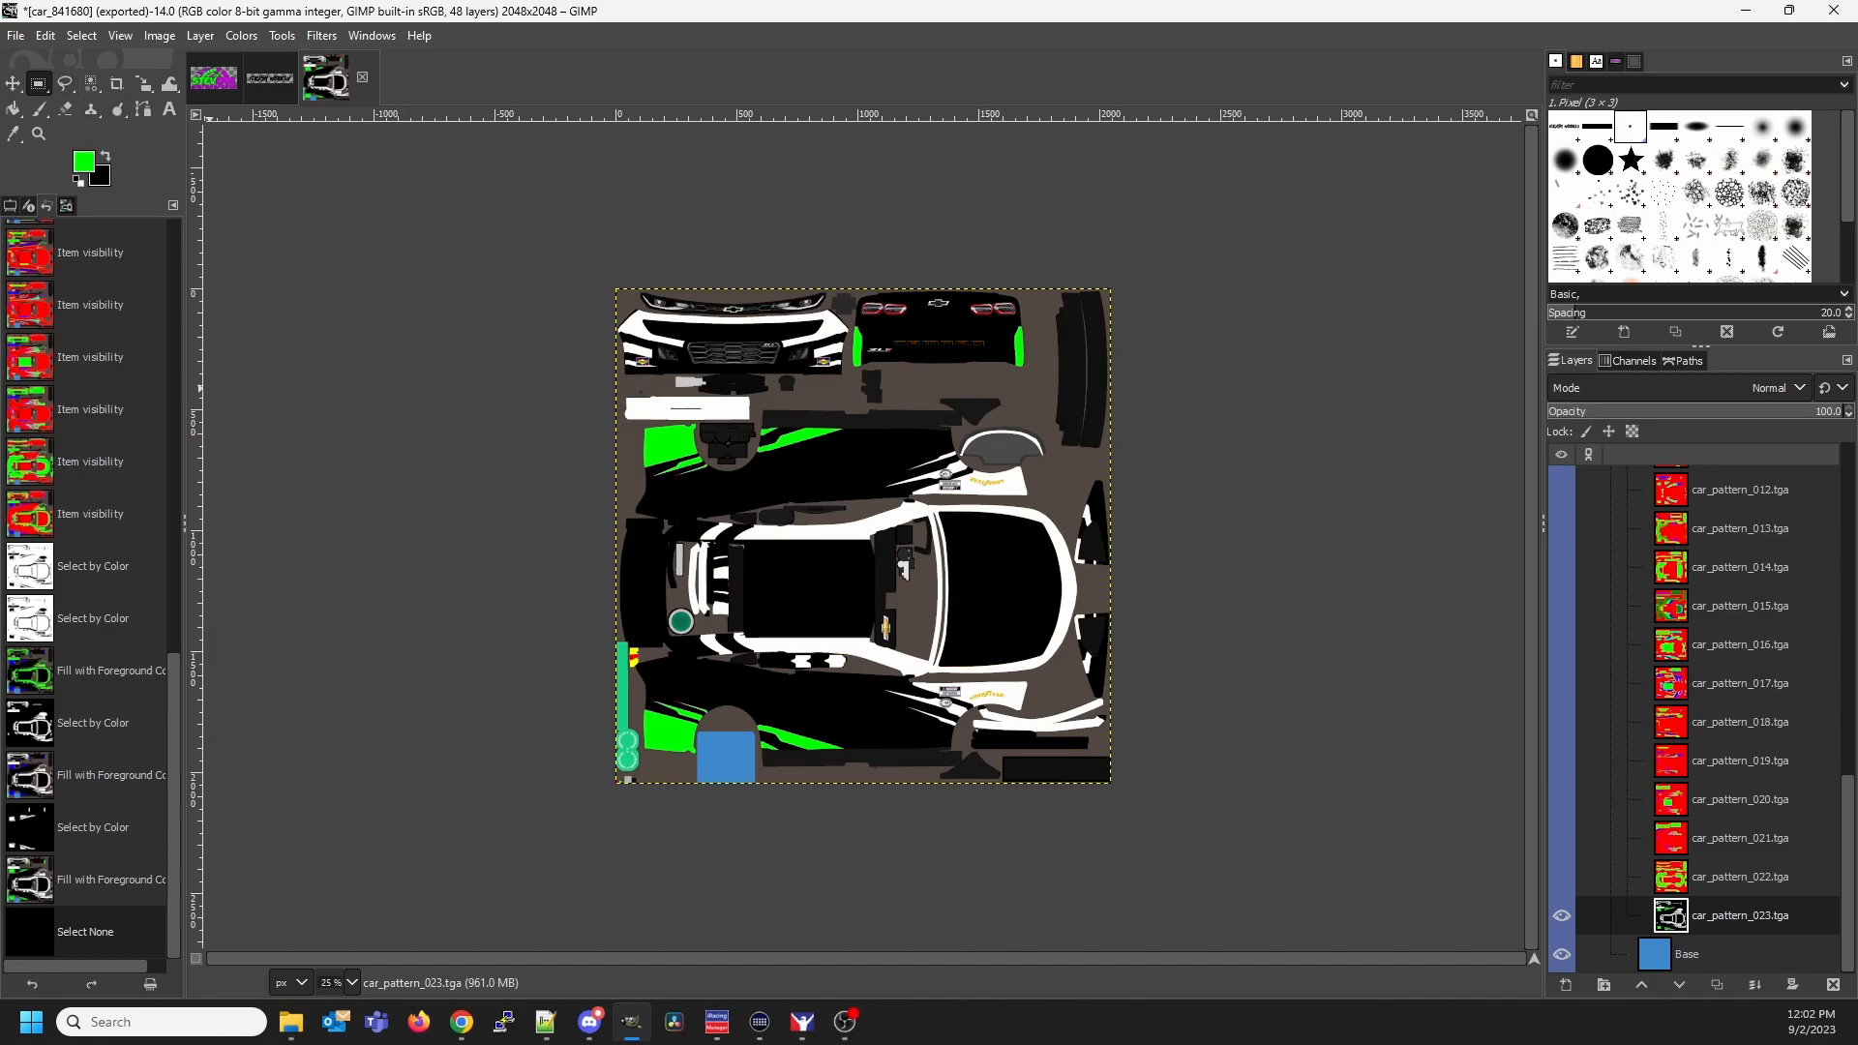
Open Chevrolet Camaro ZL1 Nextgen.psd converted to built-in sRGB, zoomed to 25%
left_click(15, 36)
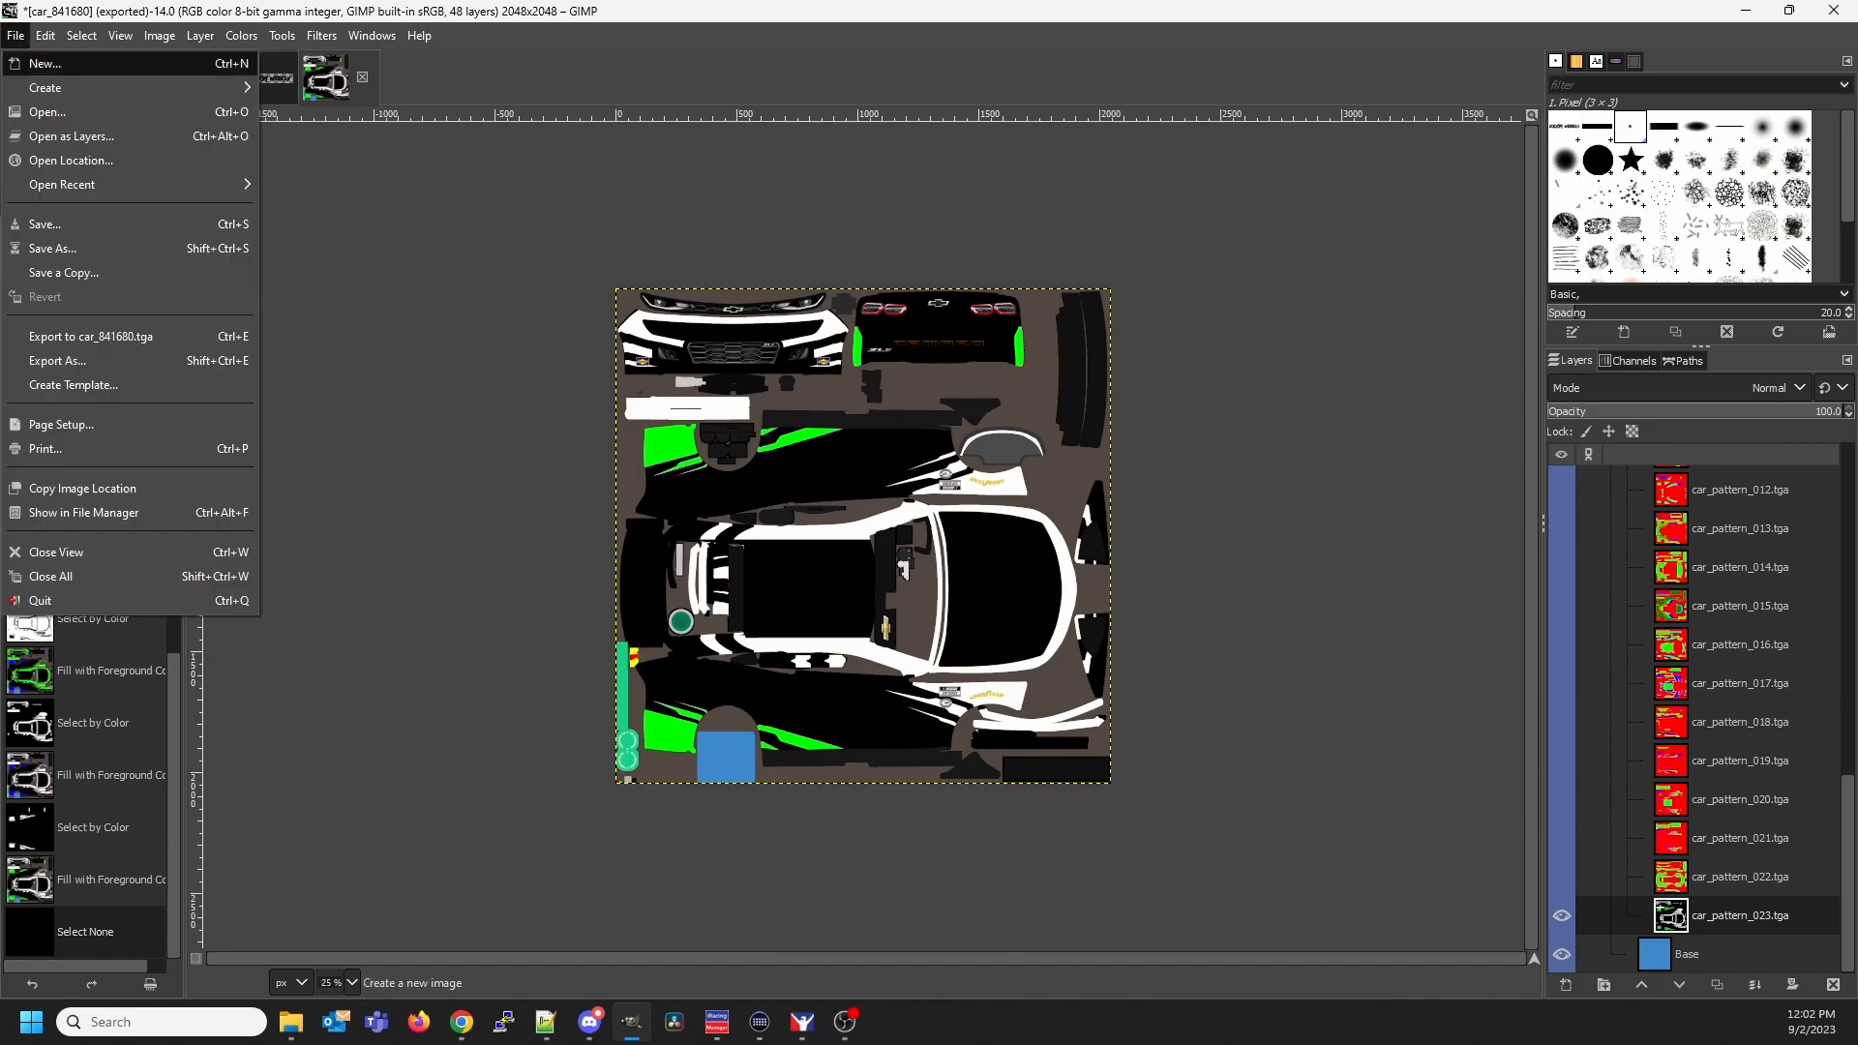
left_click(47, 111)
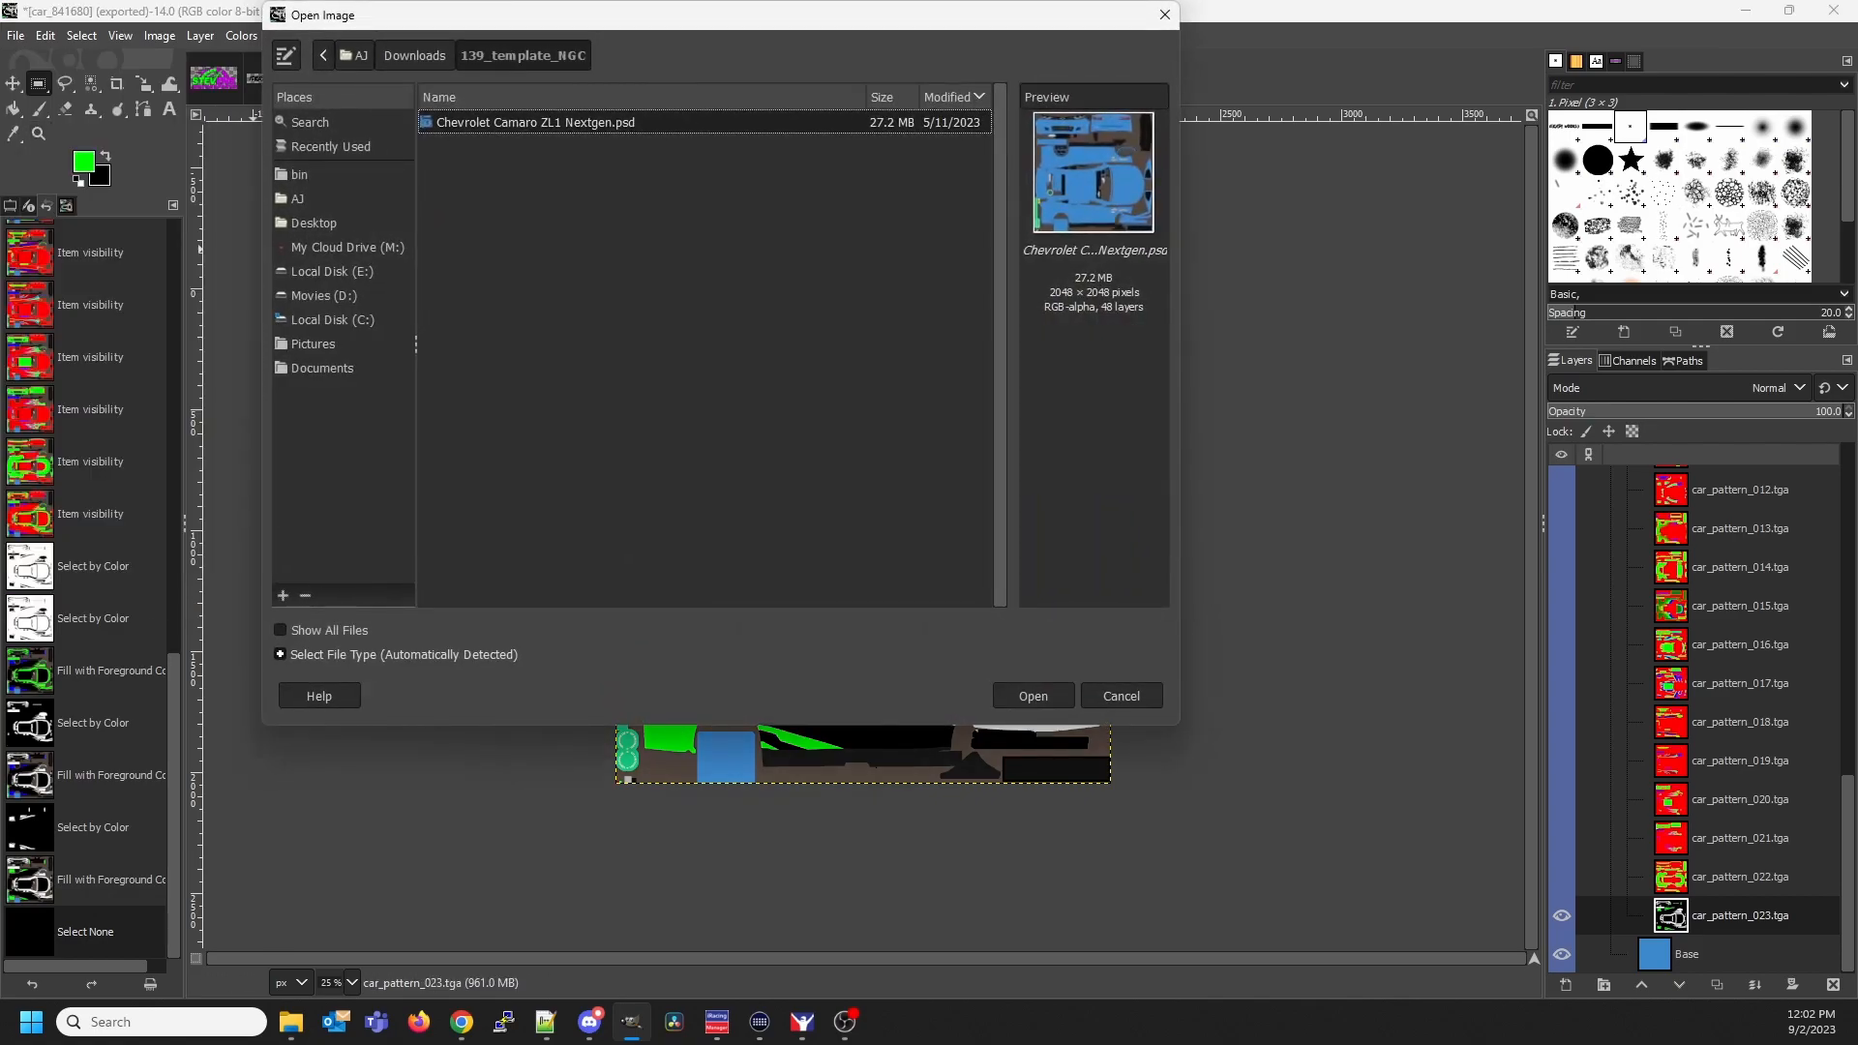
key("Return")
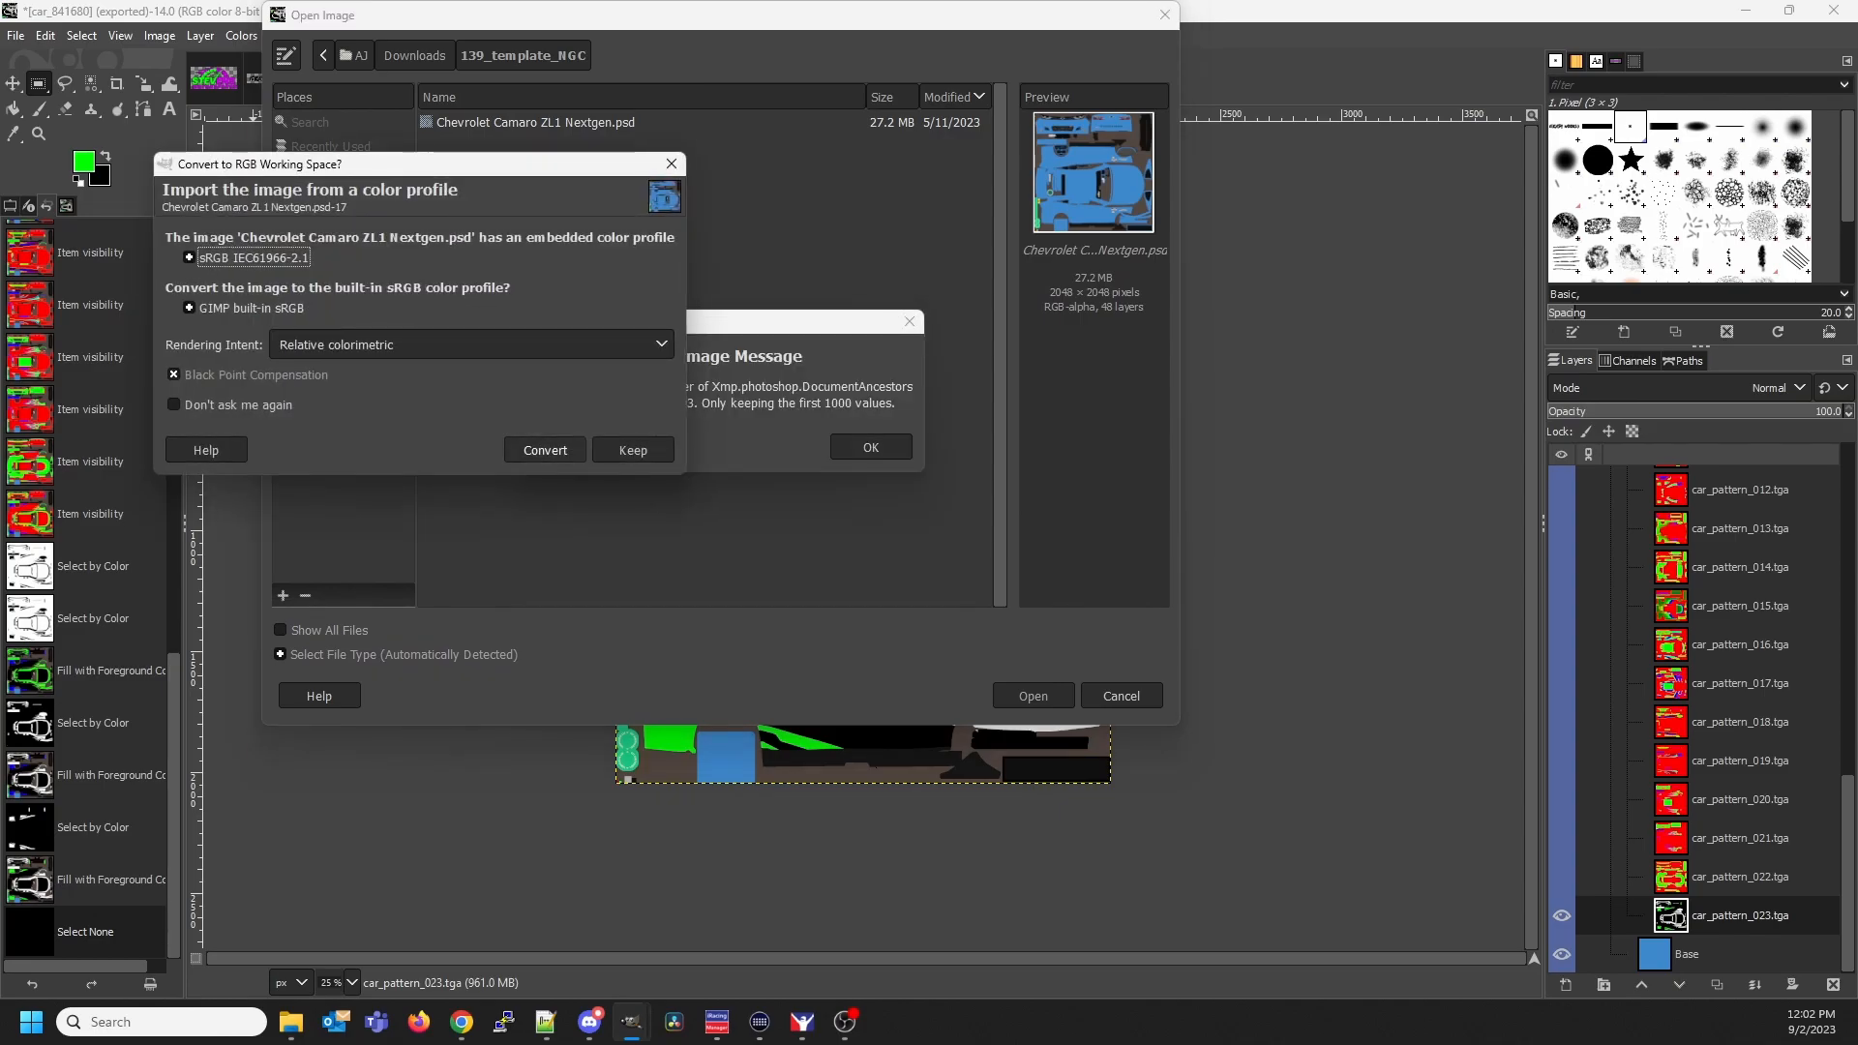
left_click(545, 450)
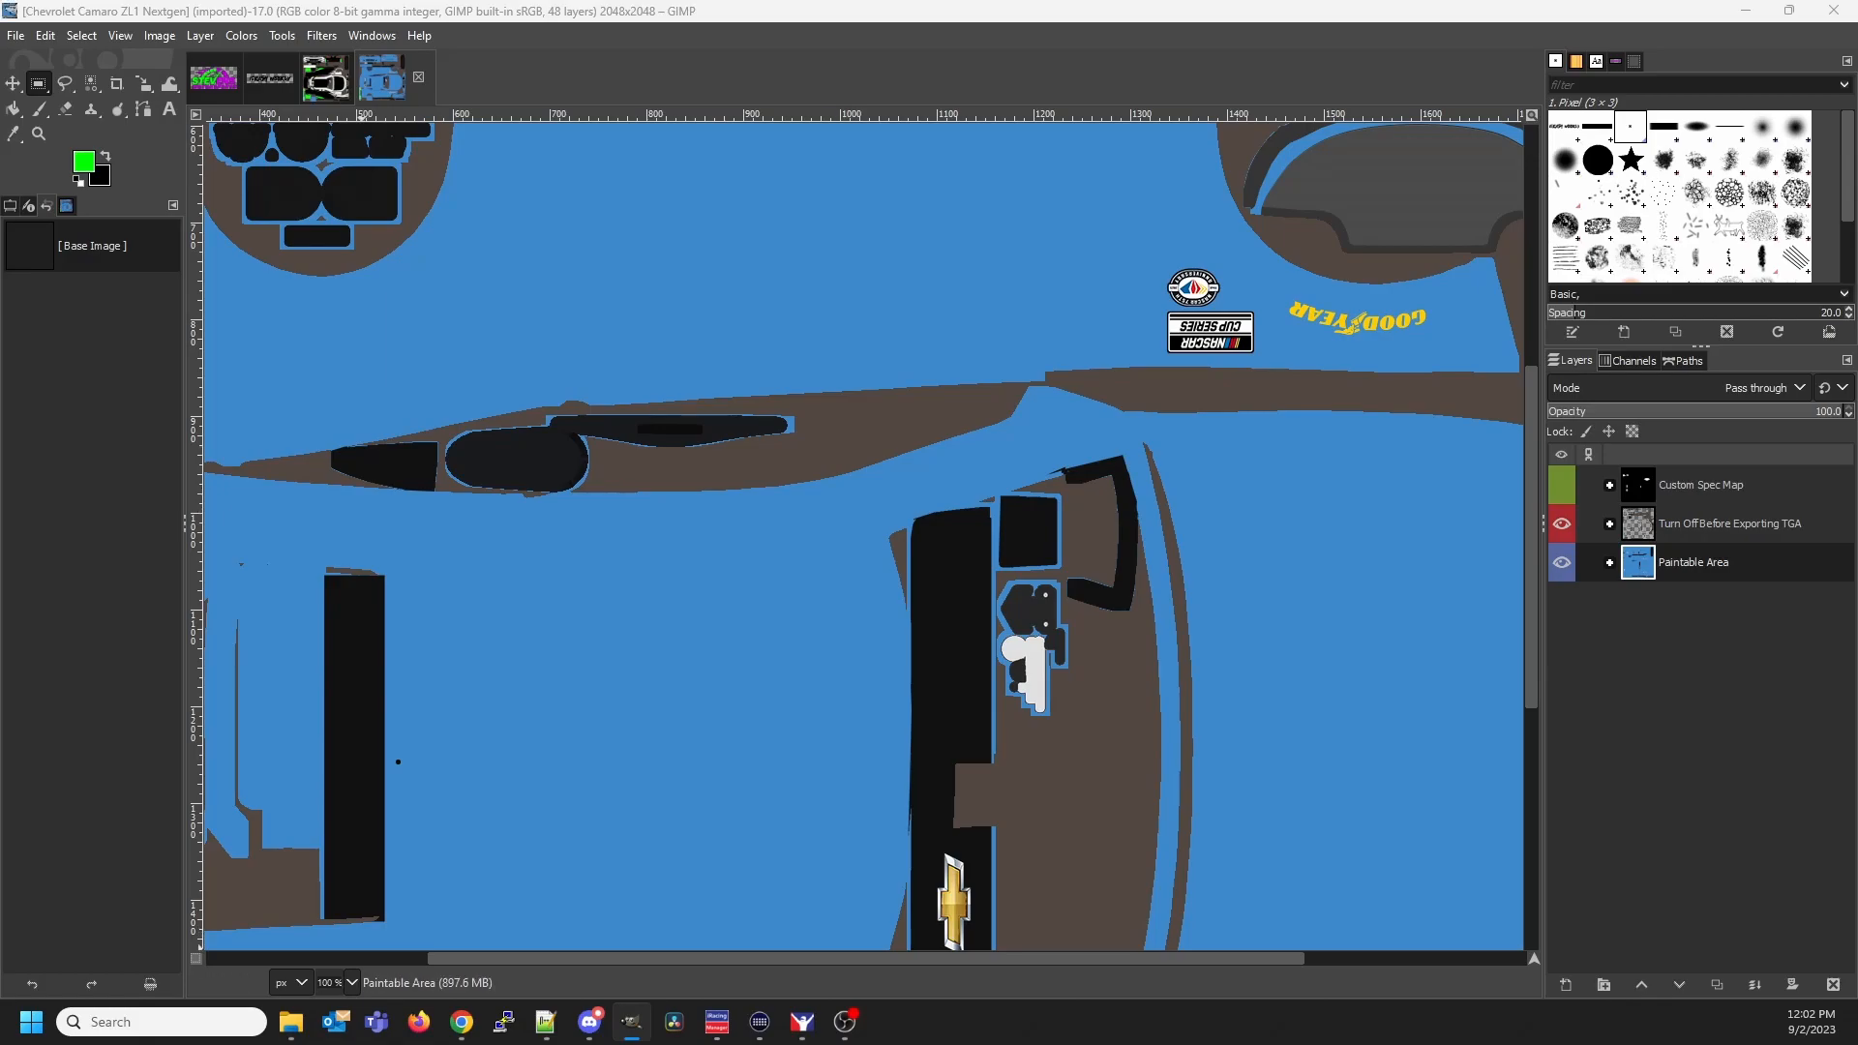
left_click(352, 982)
left_click(338, 932)
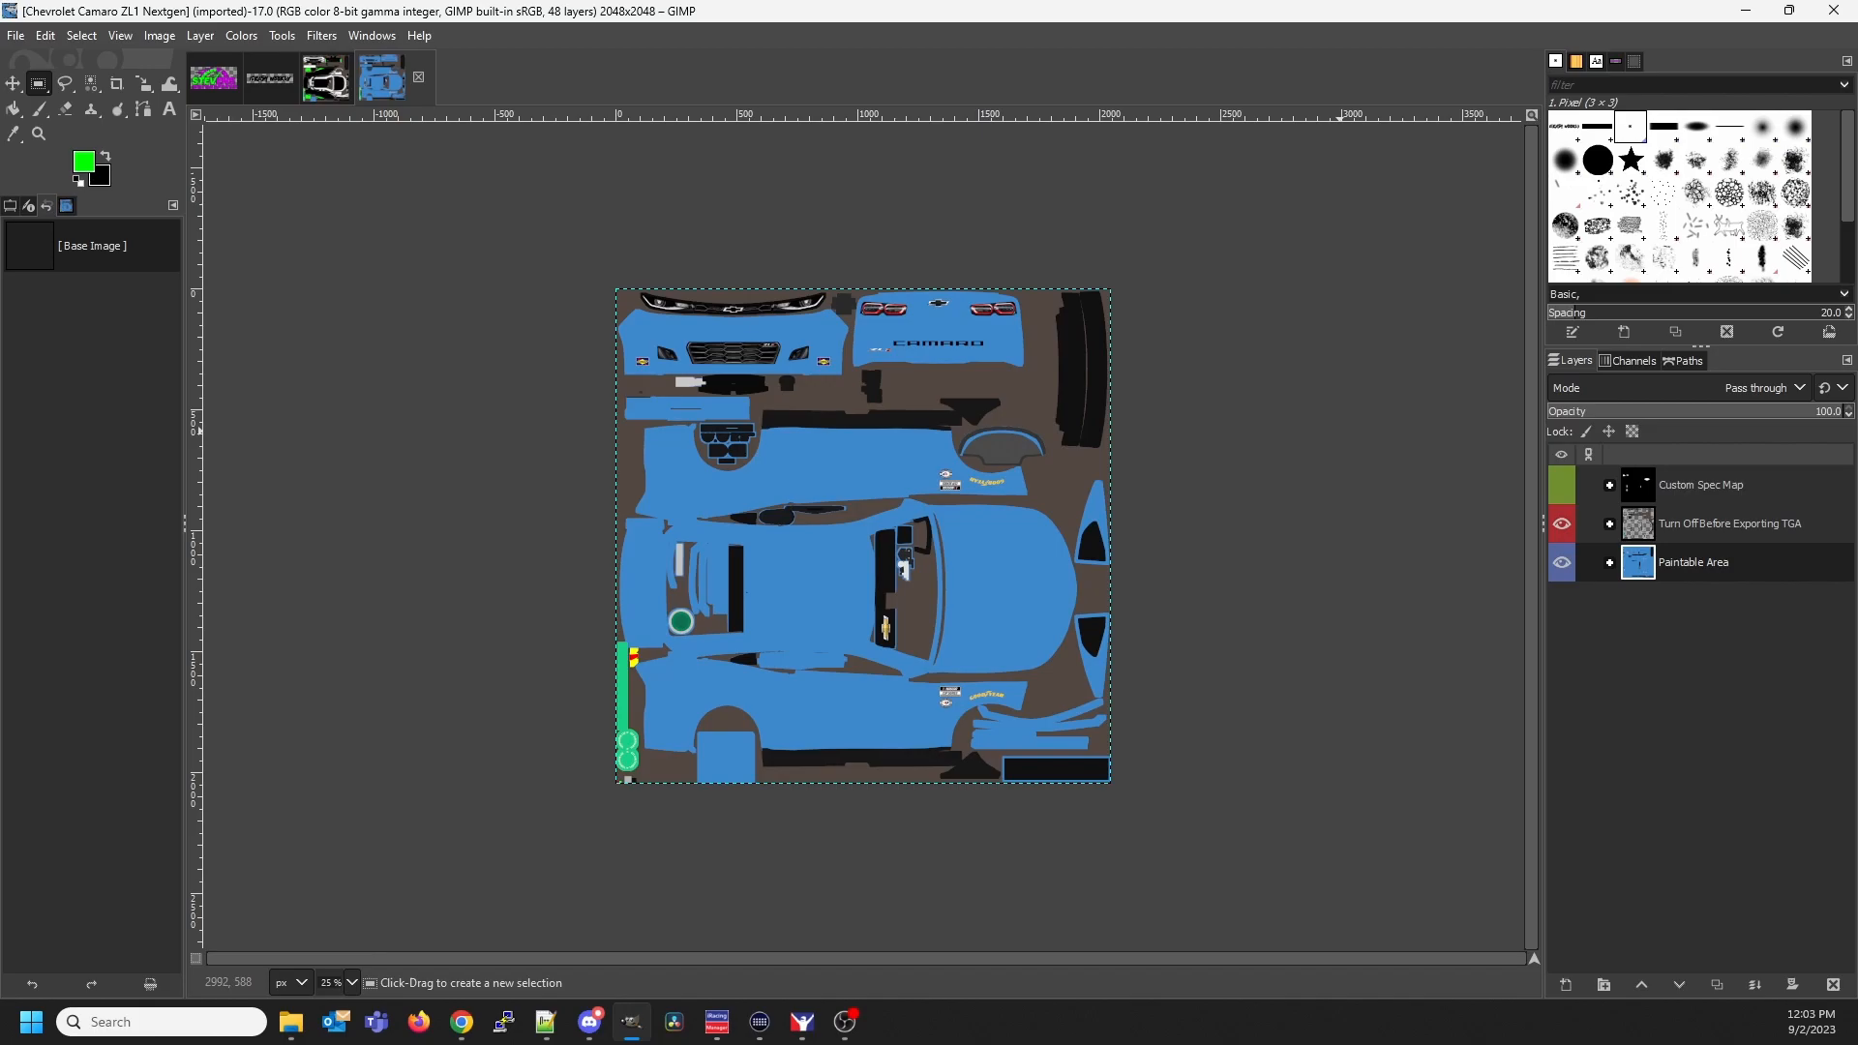
Show Custom Spec Map, hide Green Roughness and Blue Clearcoat, expand Red Channel Metallic, then view the livery
left_click(1561, 485)
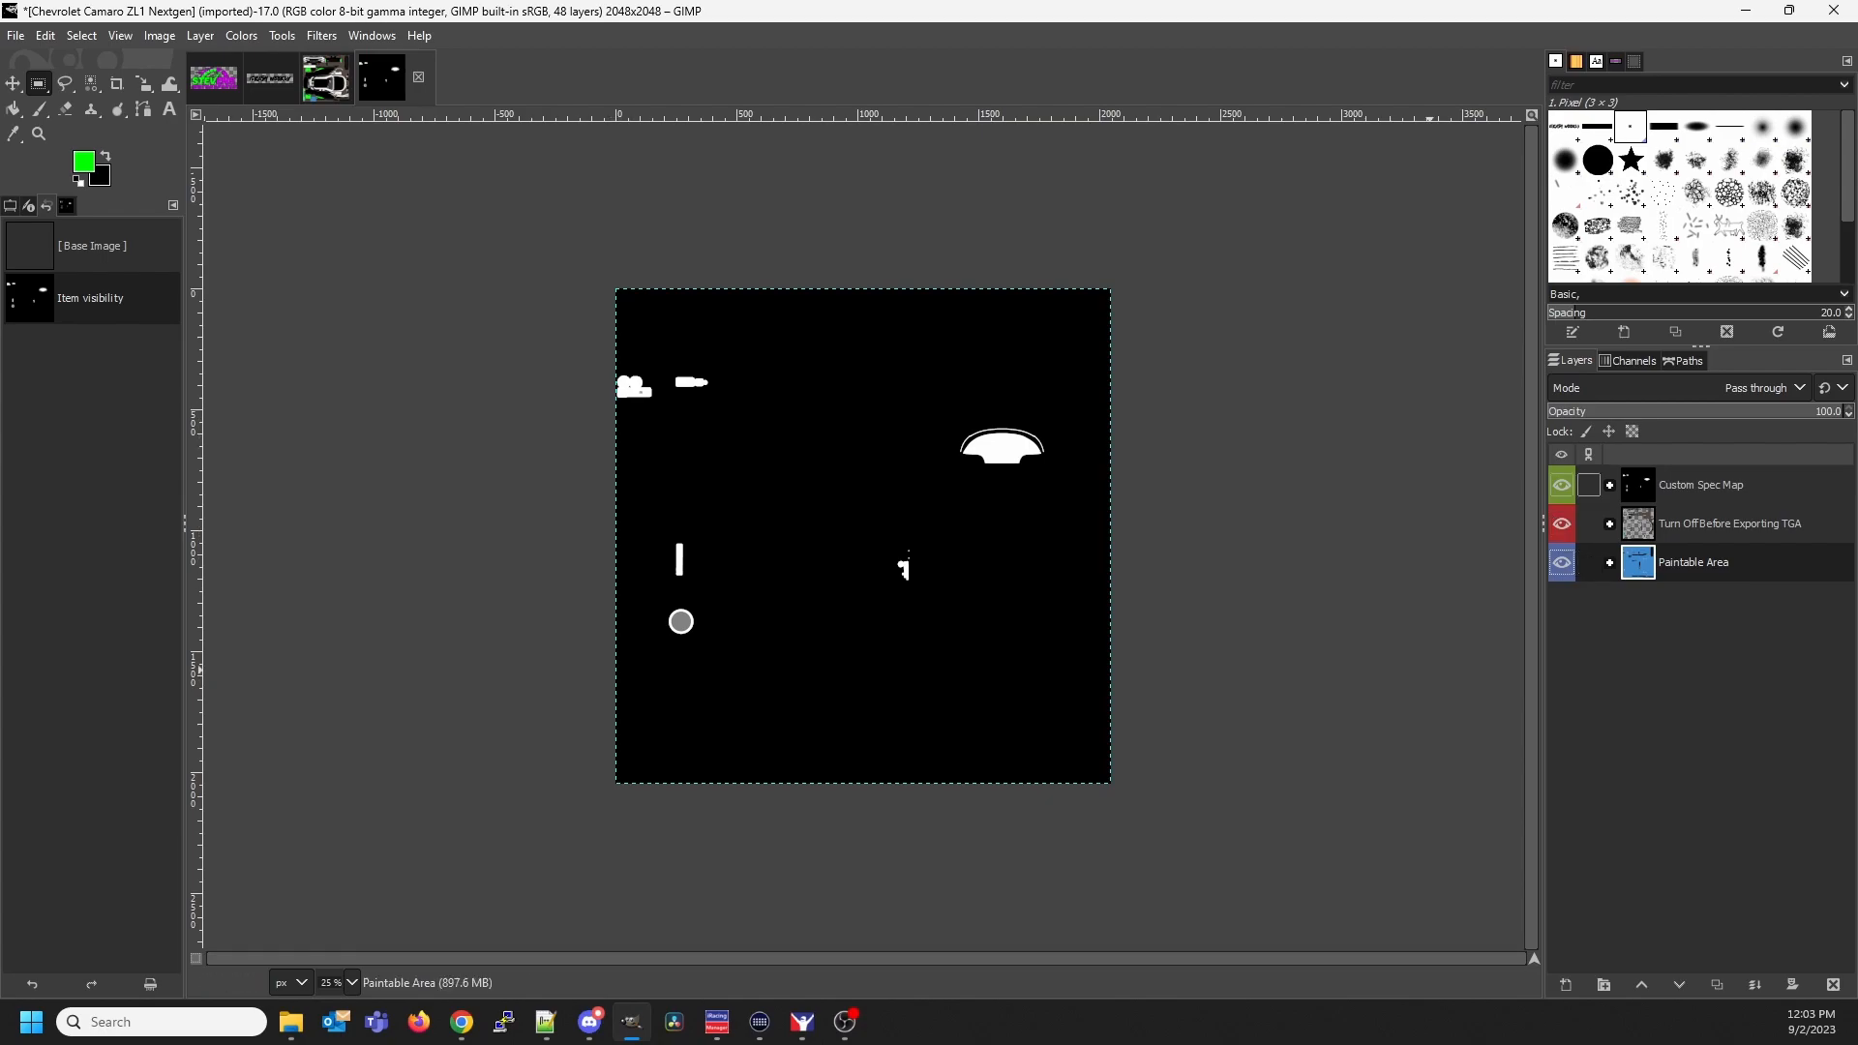
left_click(1608, 485)
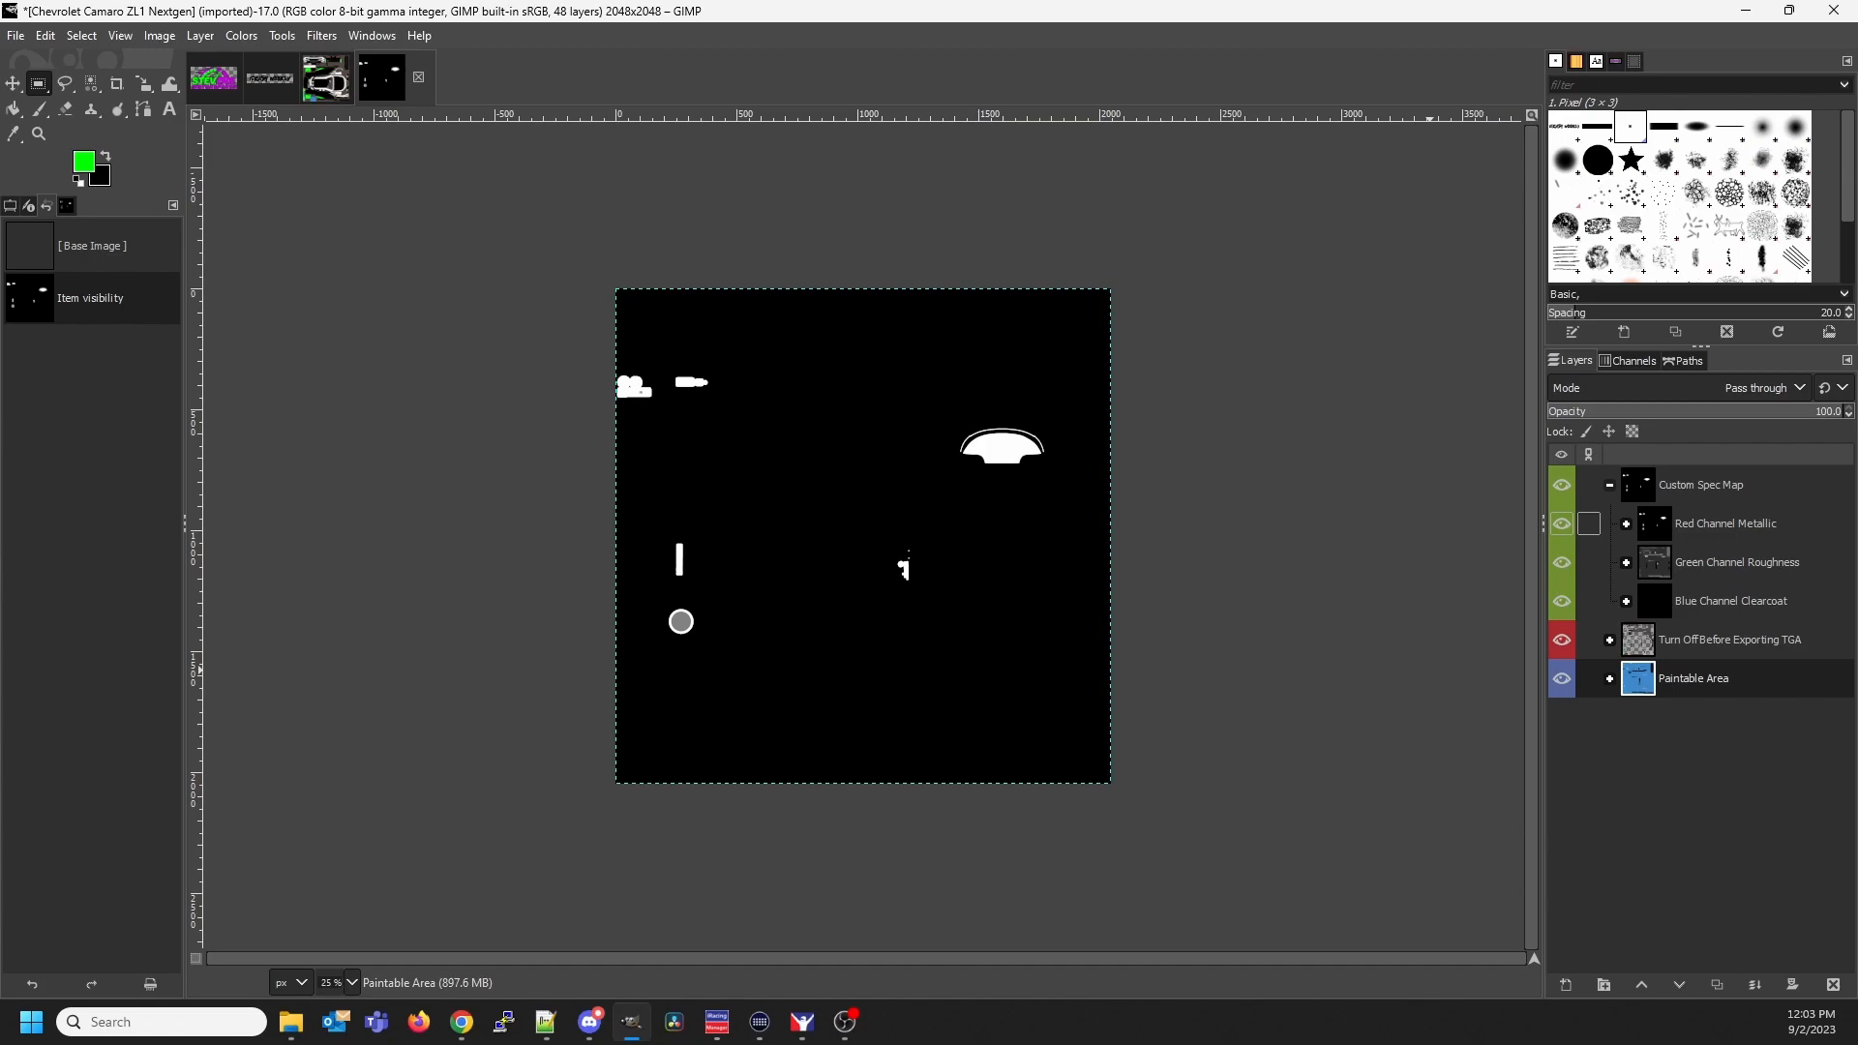
left_click(1561, 562)
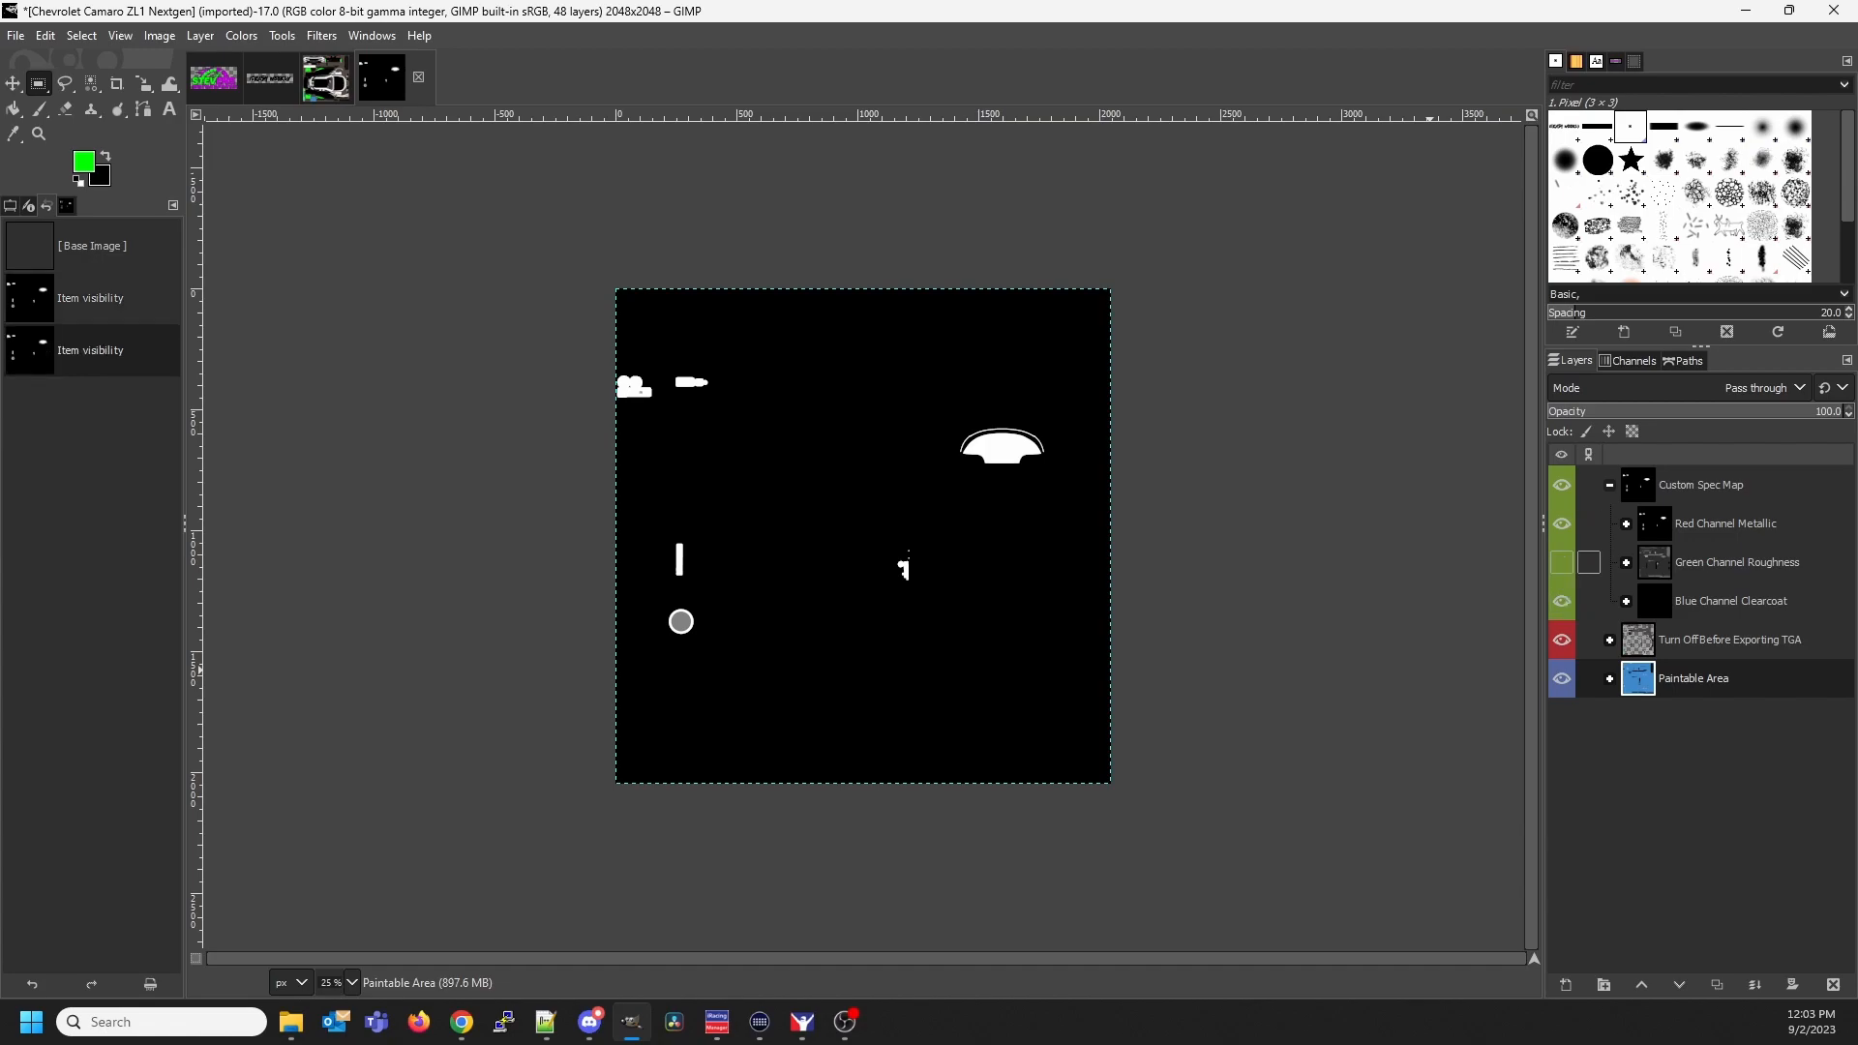
left_click(1561, 600)
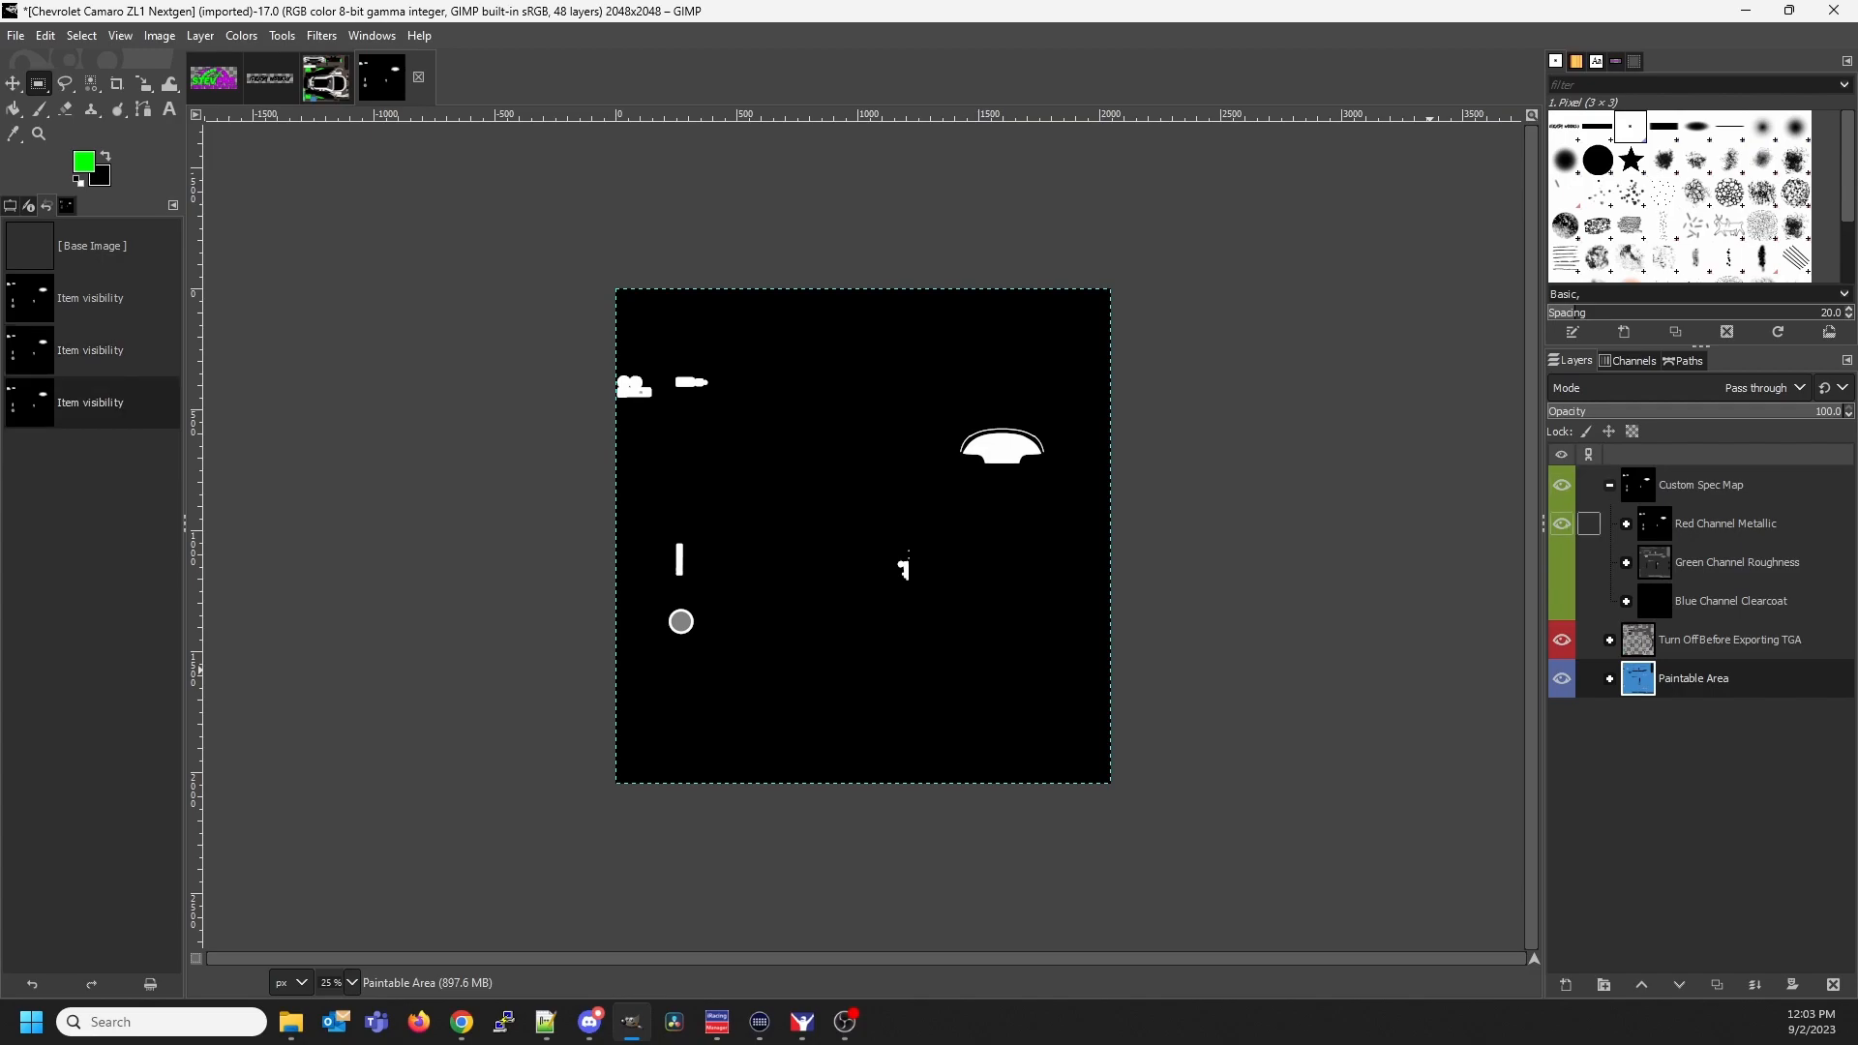
left_click(1625, 523)
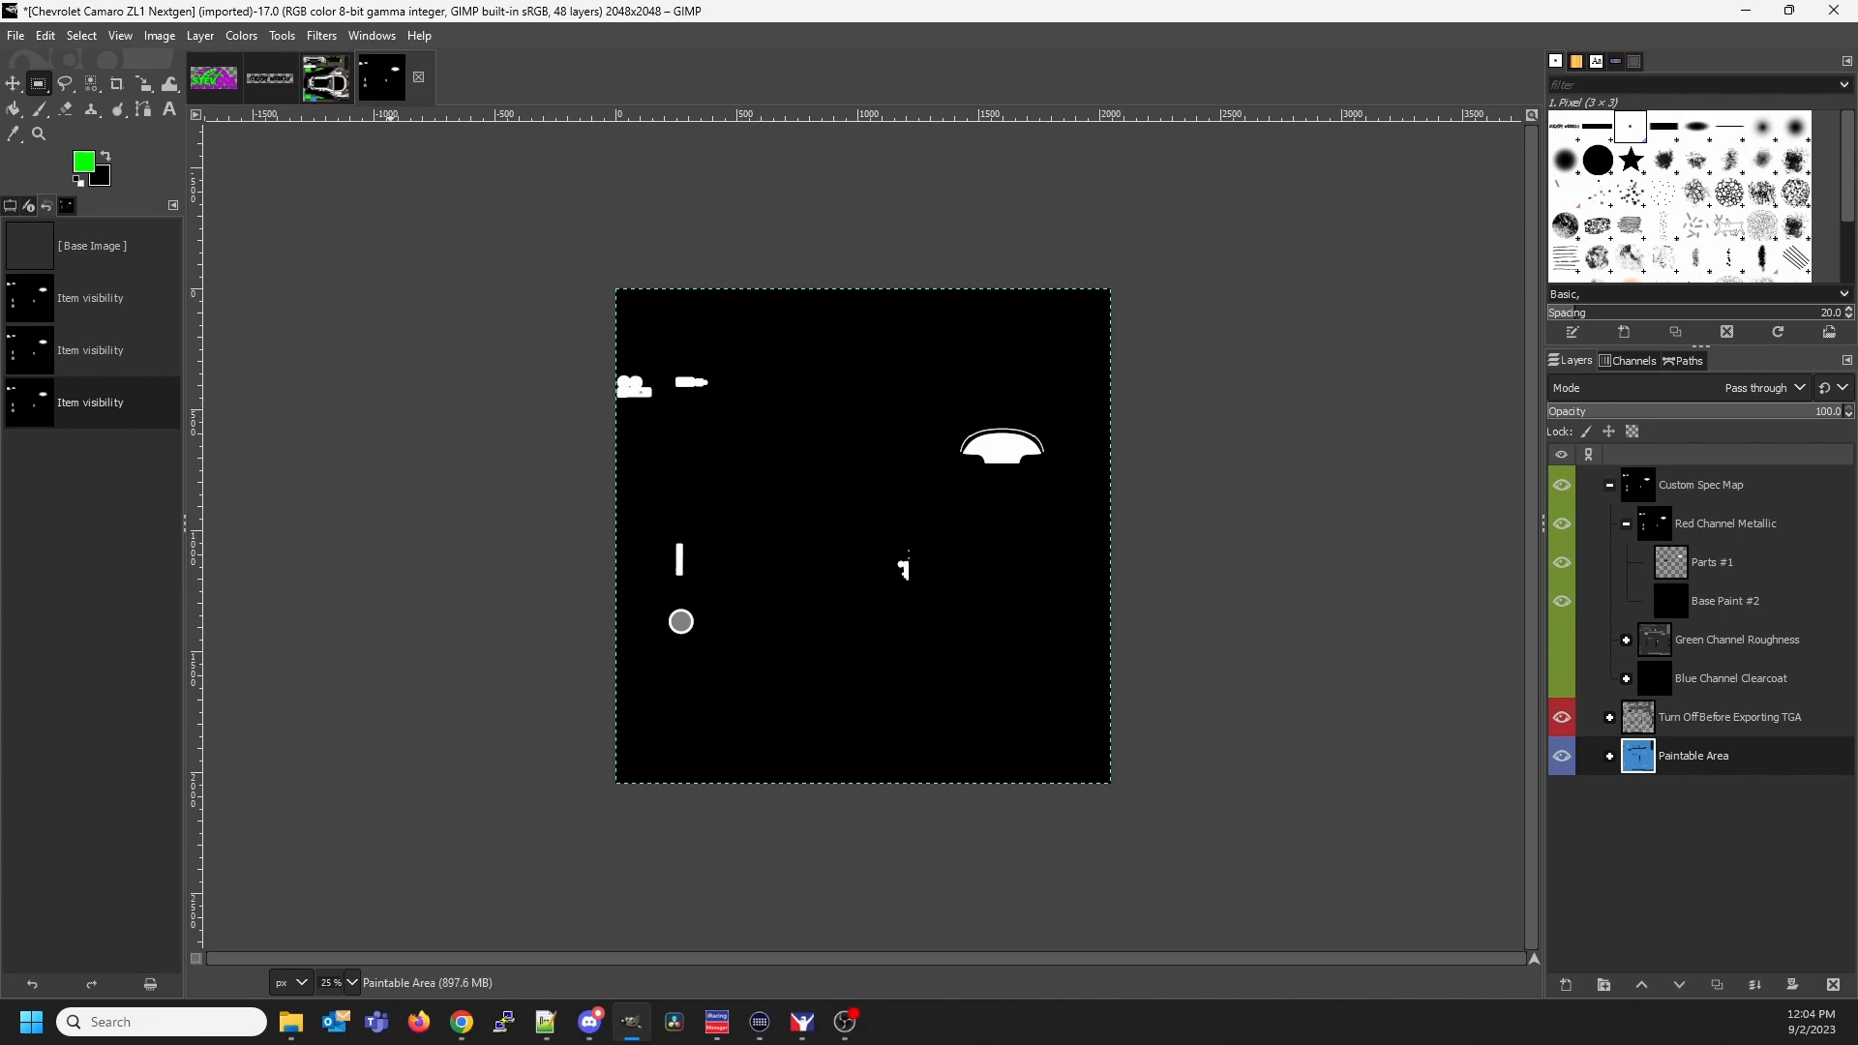
left_click(327, 77)
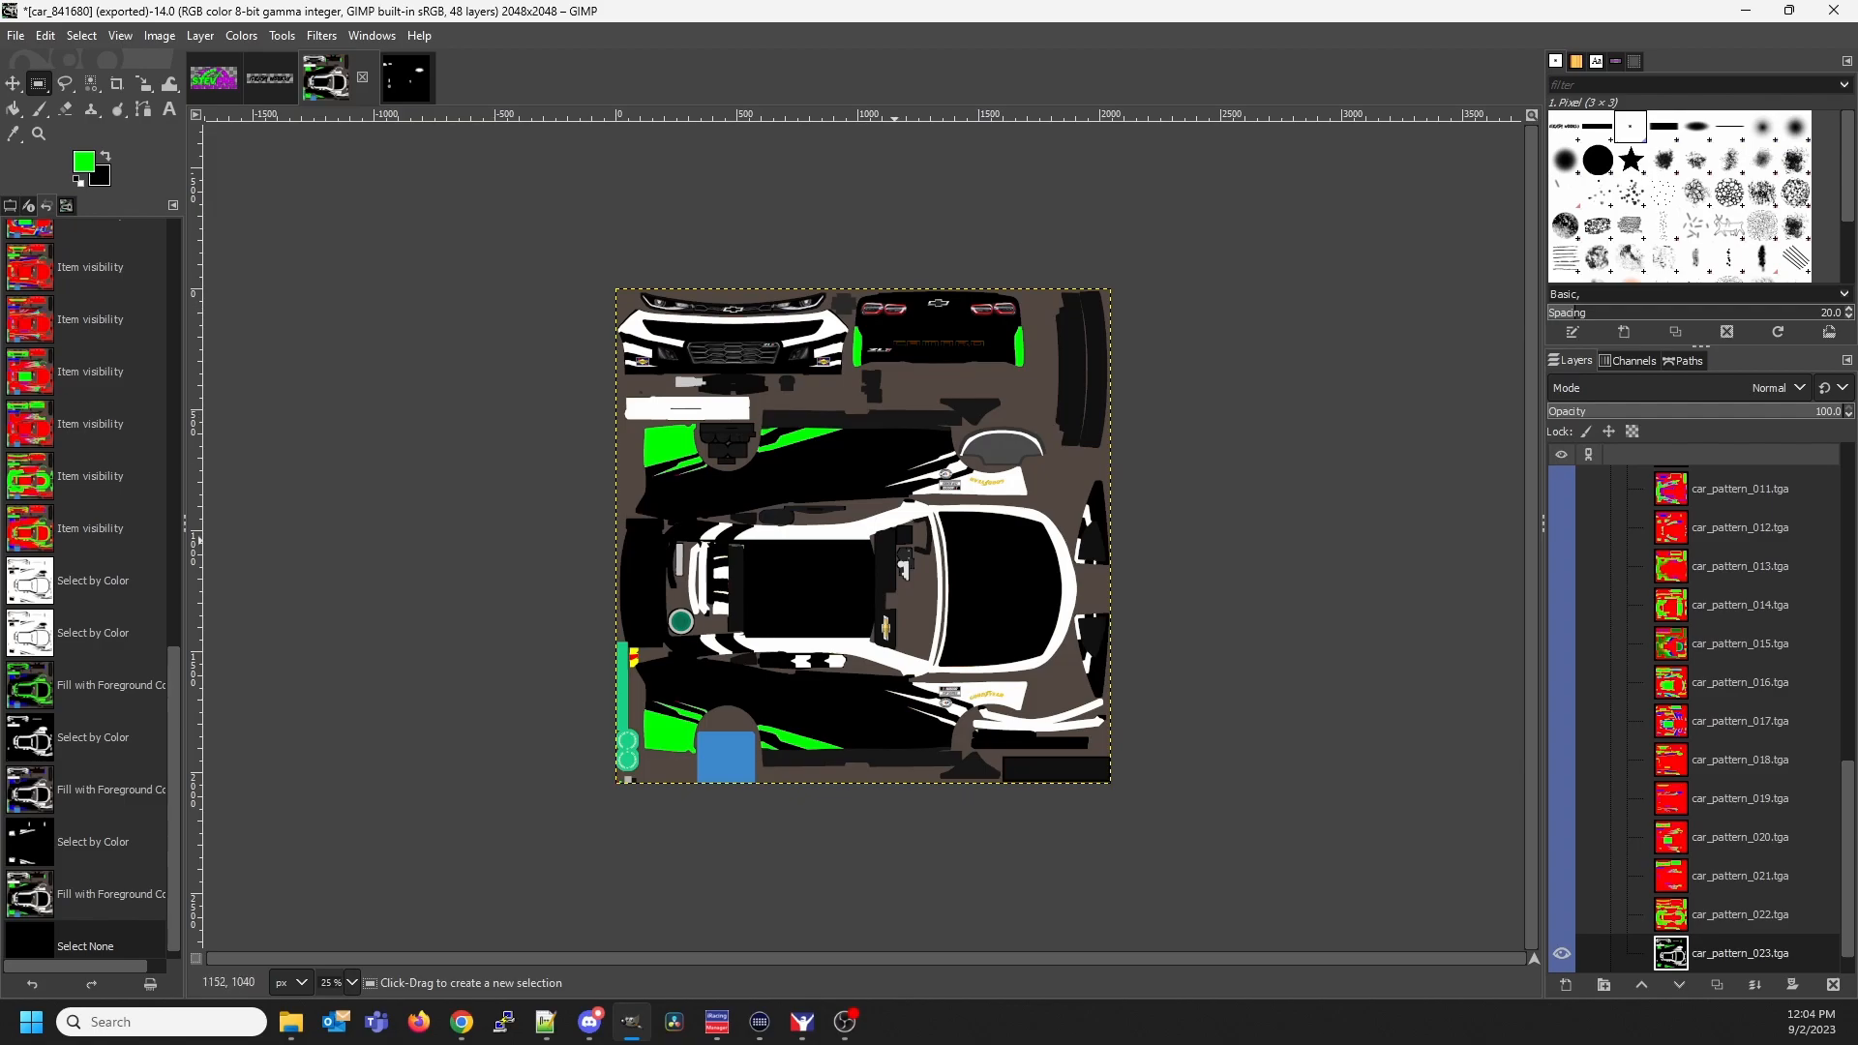
Select the livery's white areas by colour, copy them, and return to the Camaro template
right_click(868, 525)
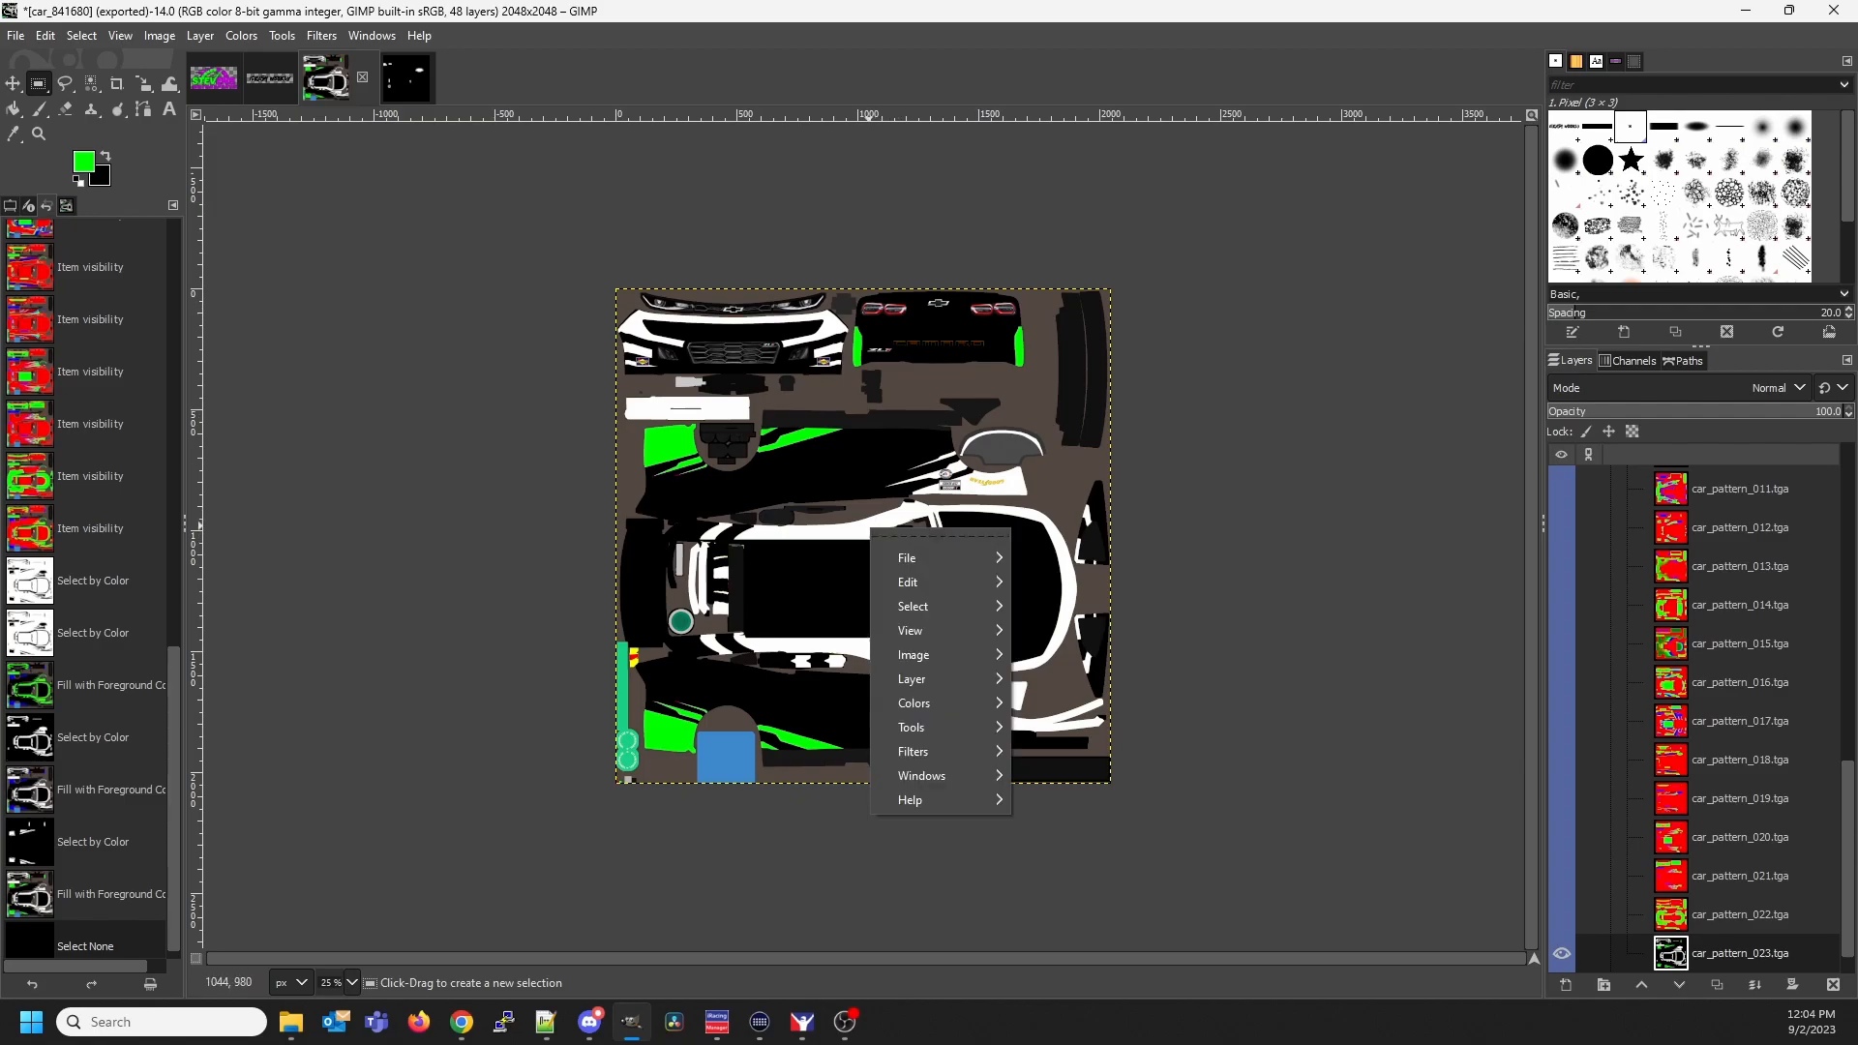
mouse_move(913, 605)
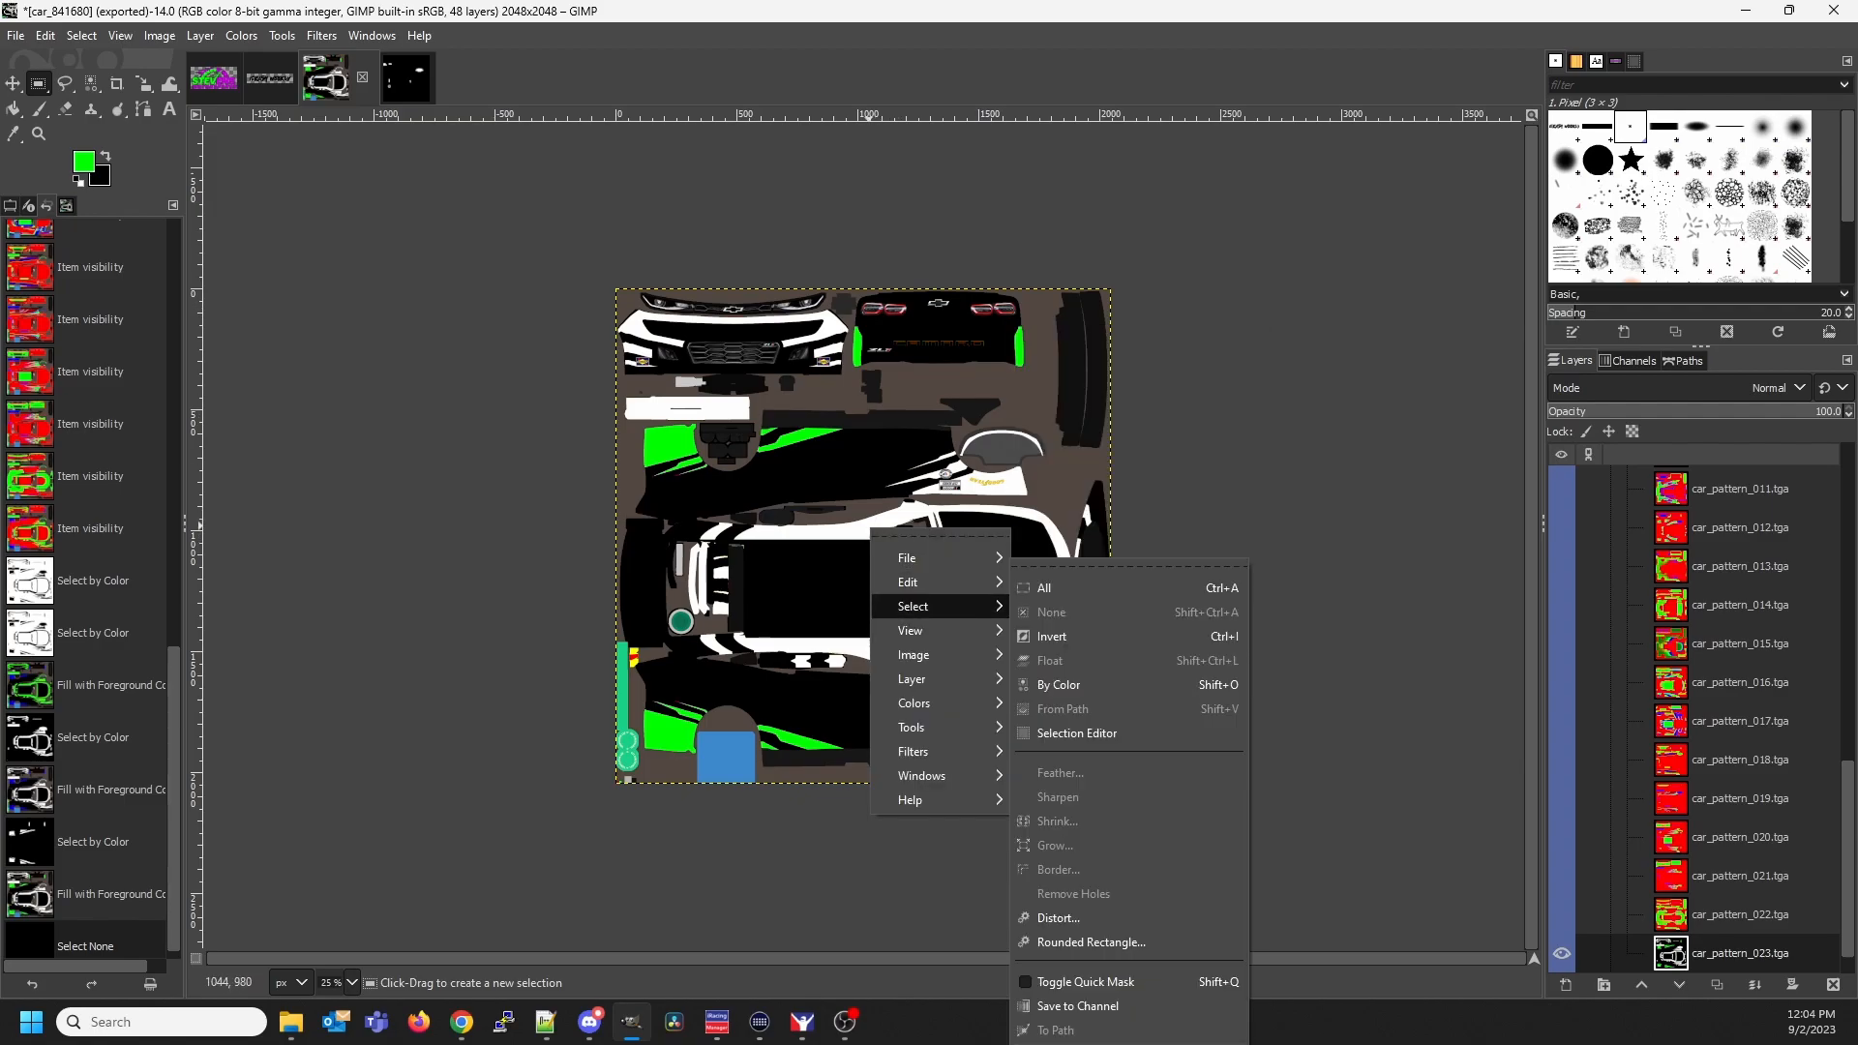
left_click(1058, 684)
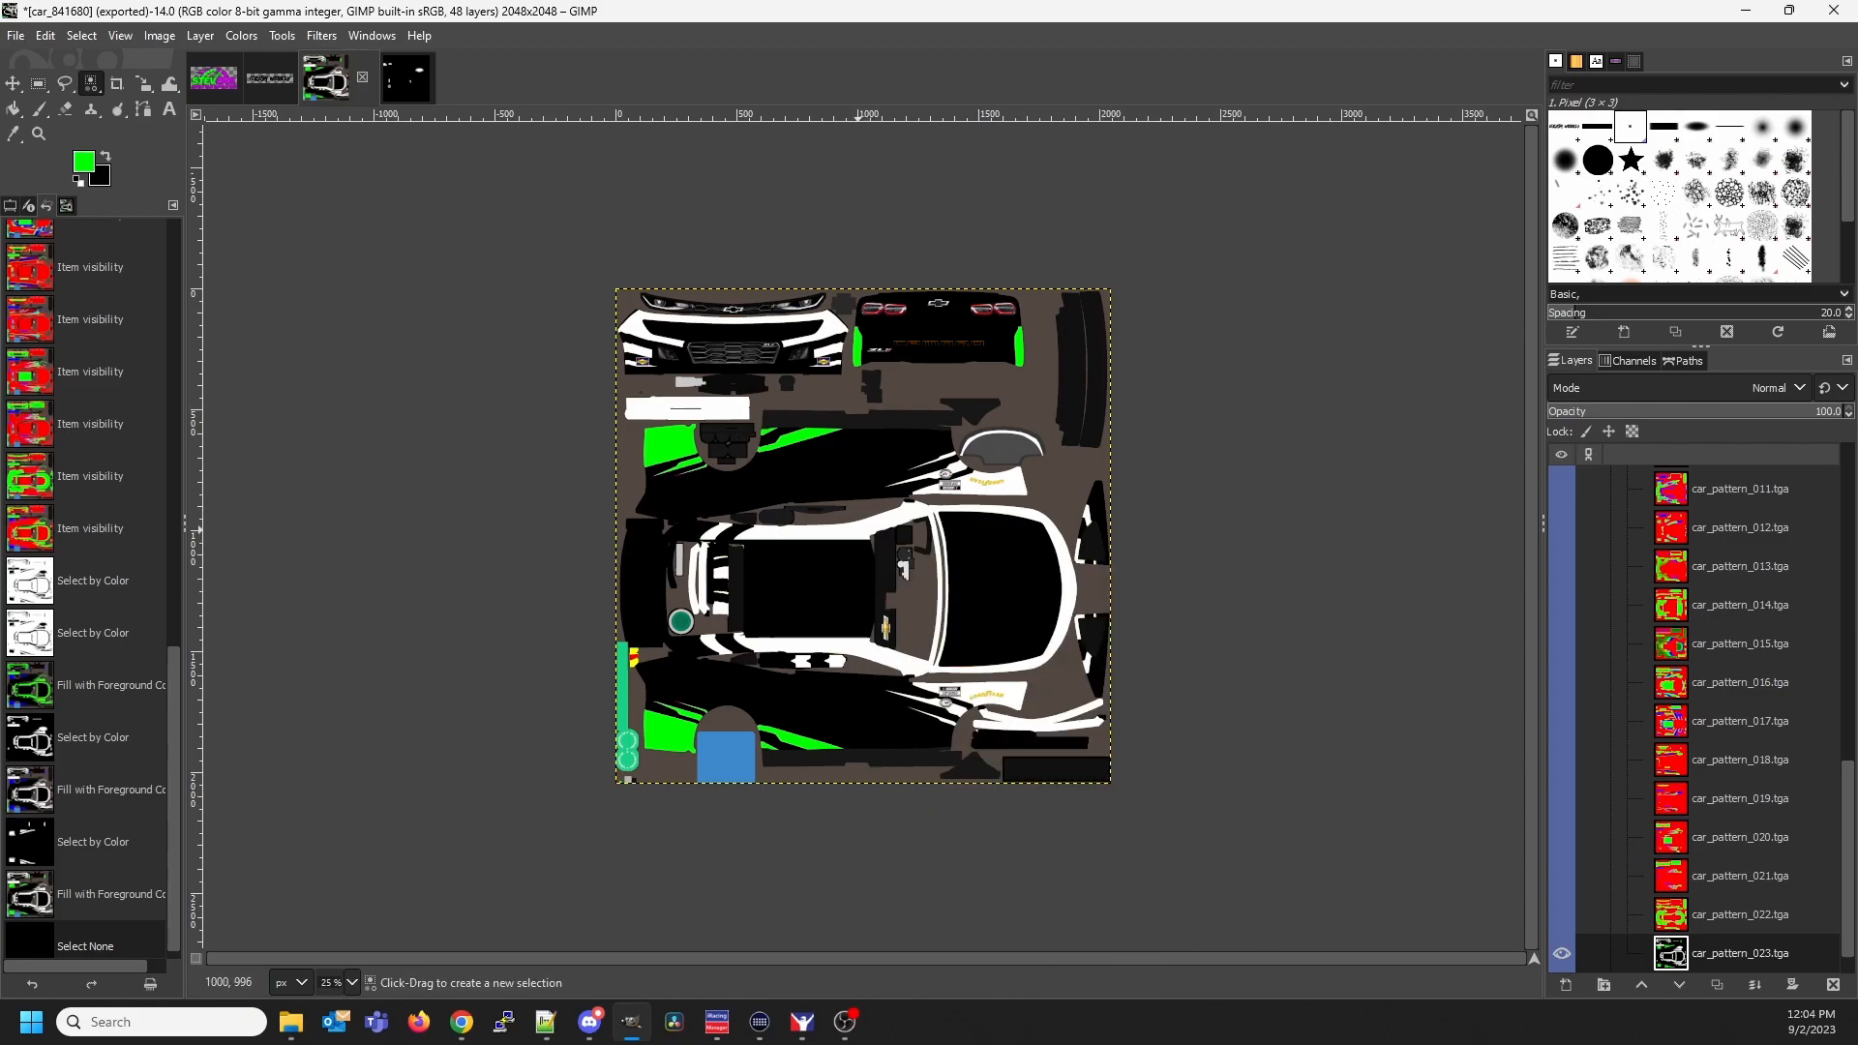
left_click(858, 530)
left_click(858, 531, "ctrl")
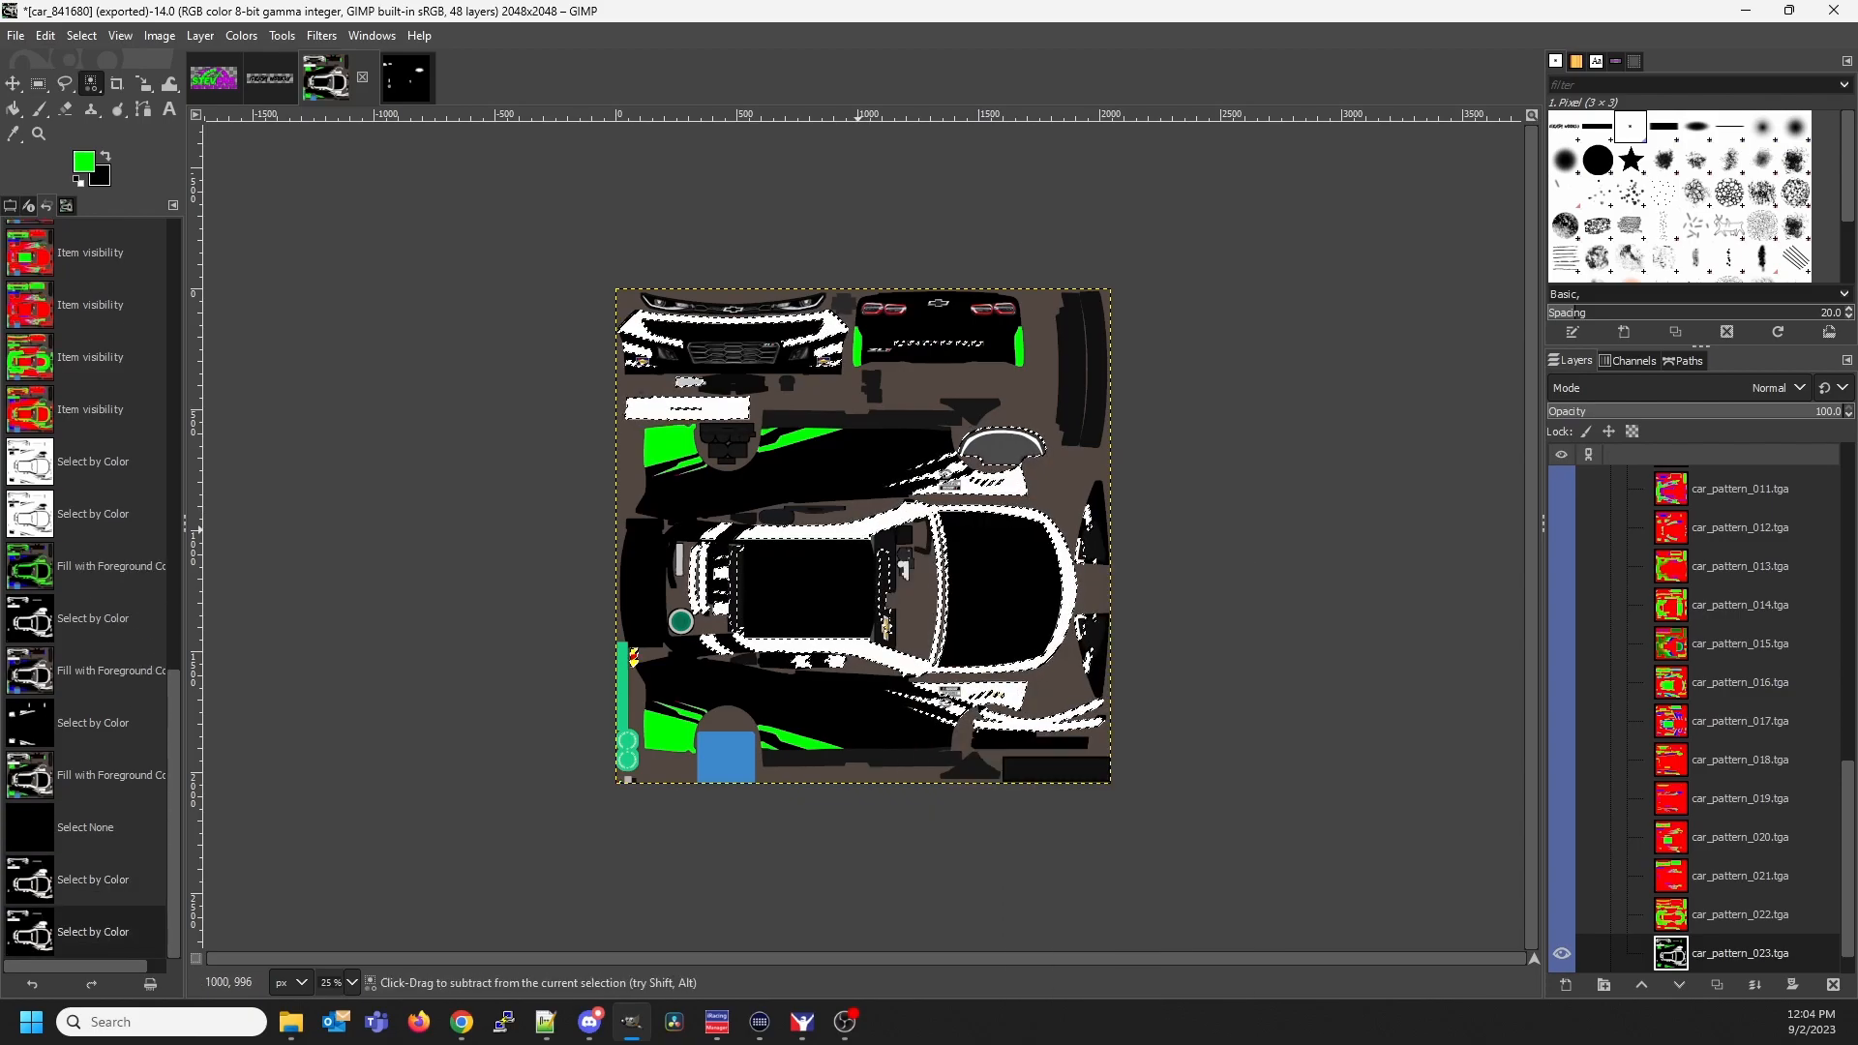
key("ctrl+c")
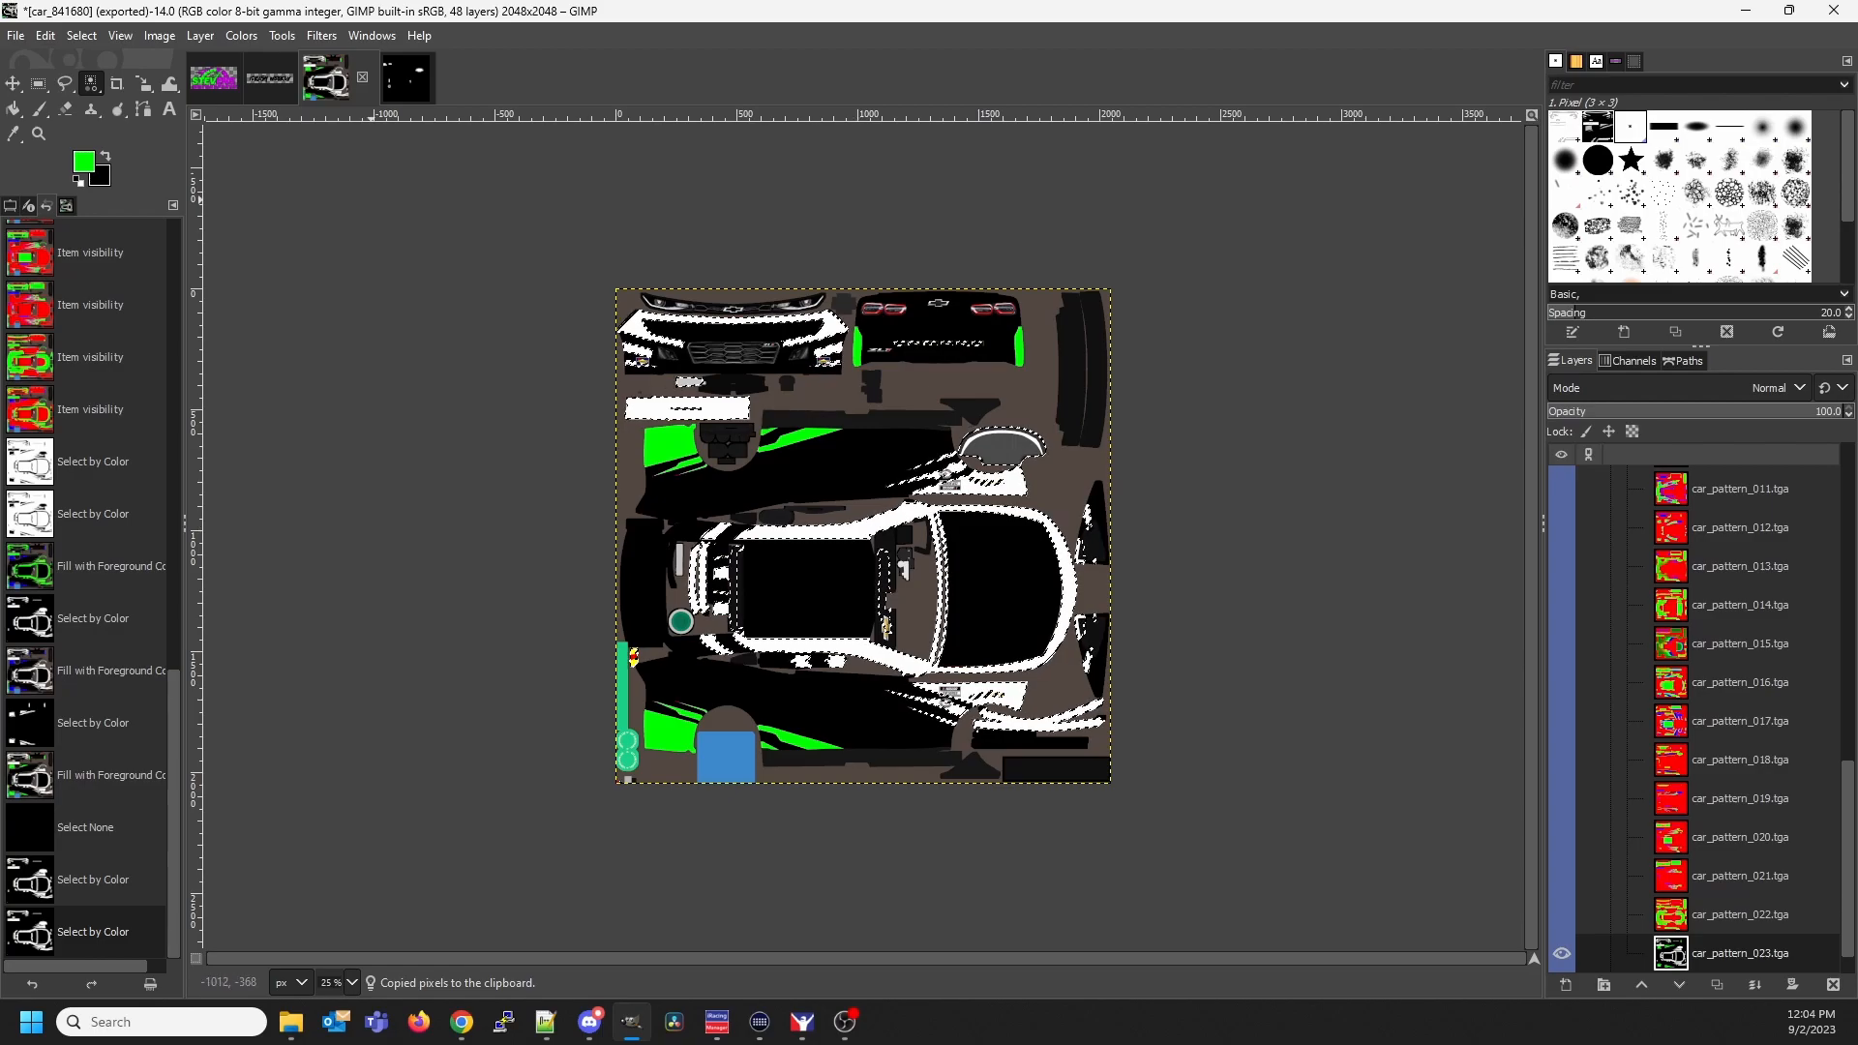
left_click(407, 80)
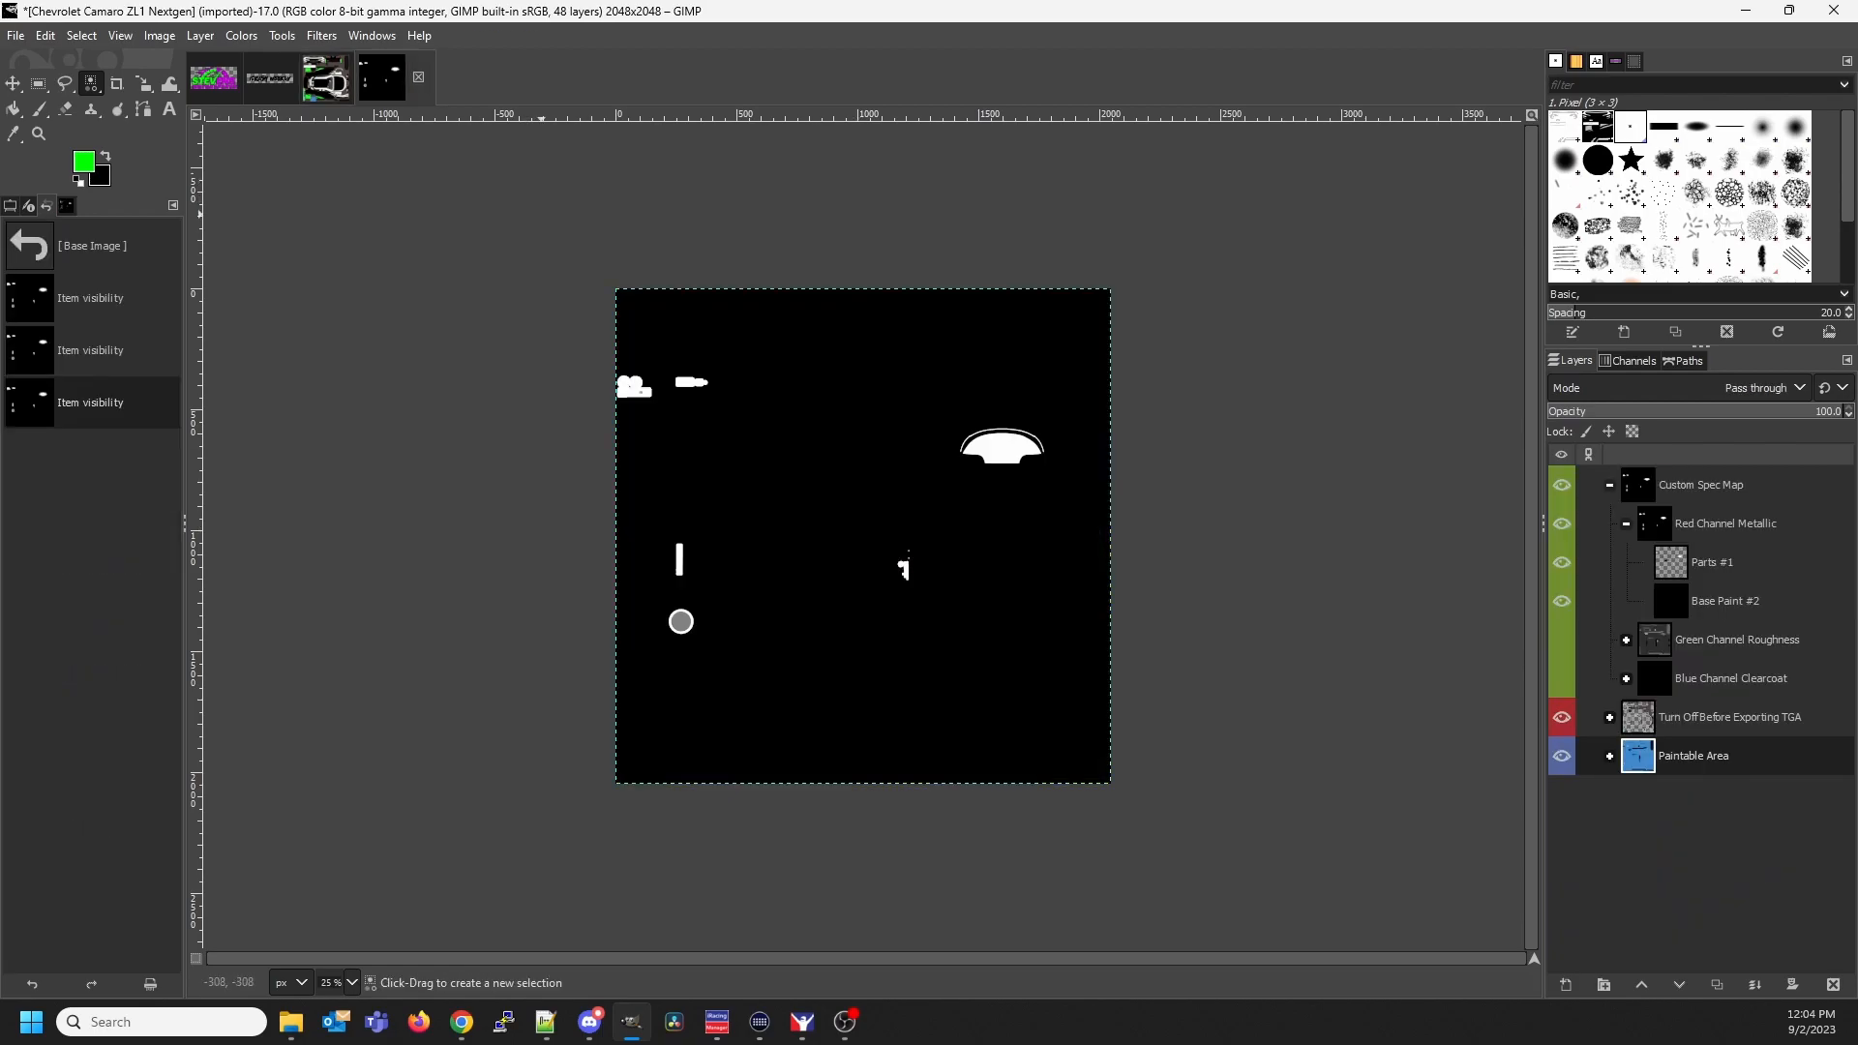
Undo a misplaced paste and paste the white livery shapes over Base Paint #2 instead
key("ctrl")
key("ctrl+v")
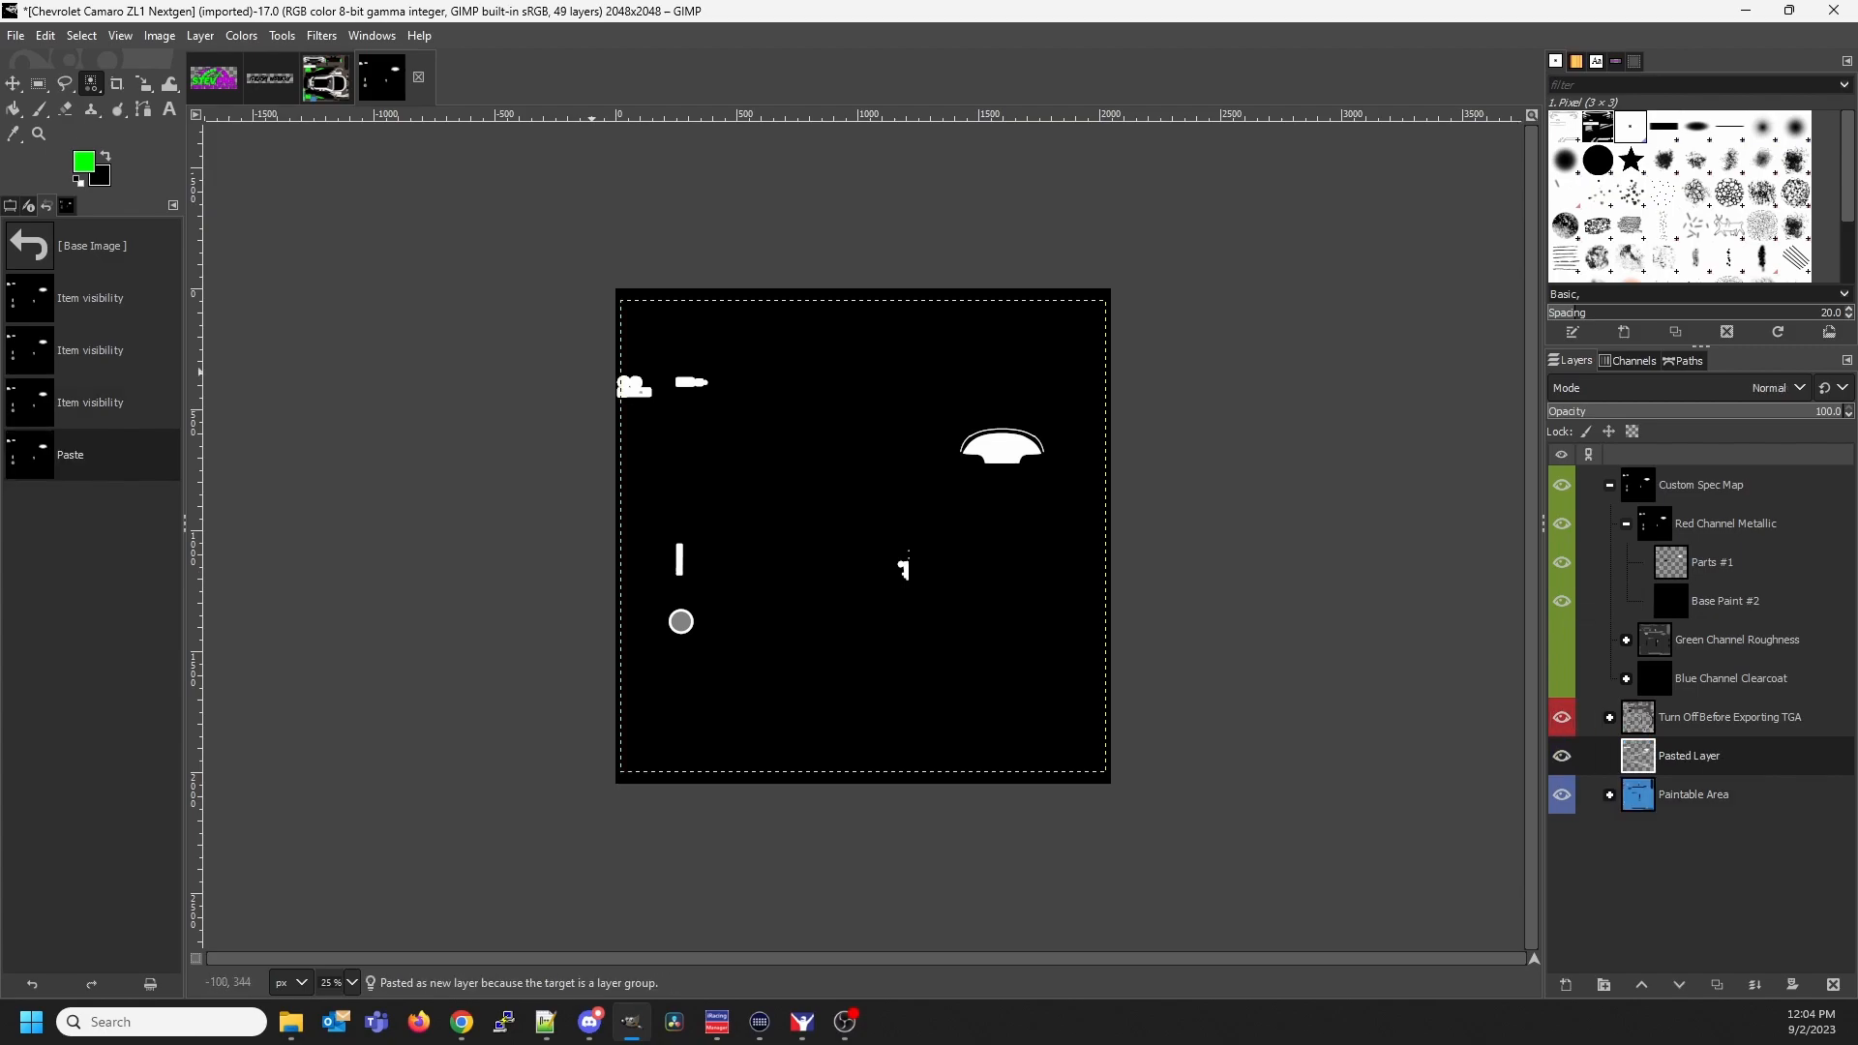
left_click(45, 36)
left_click(89, 62)
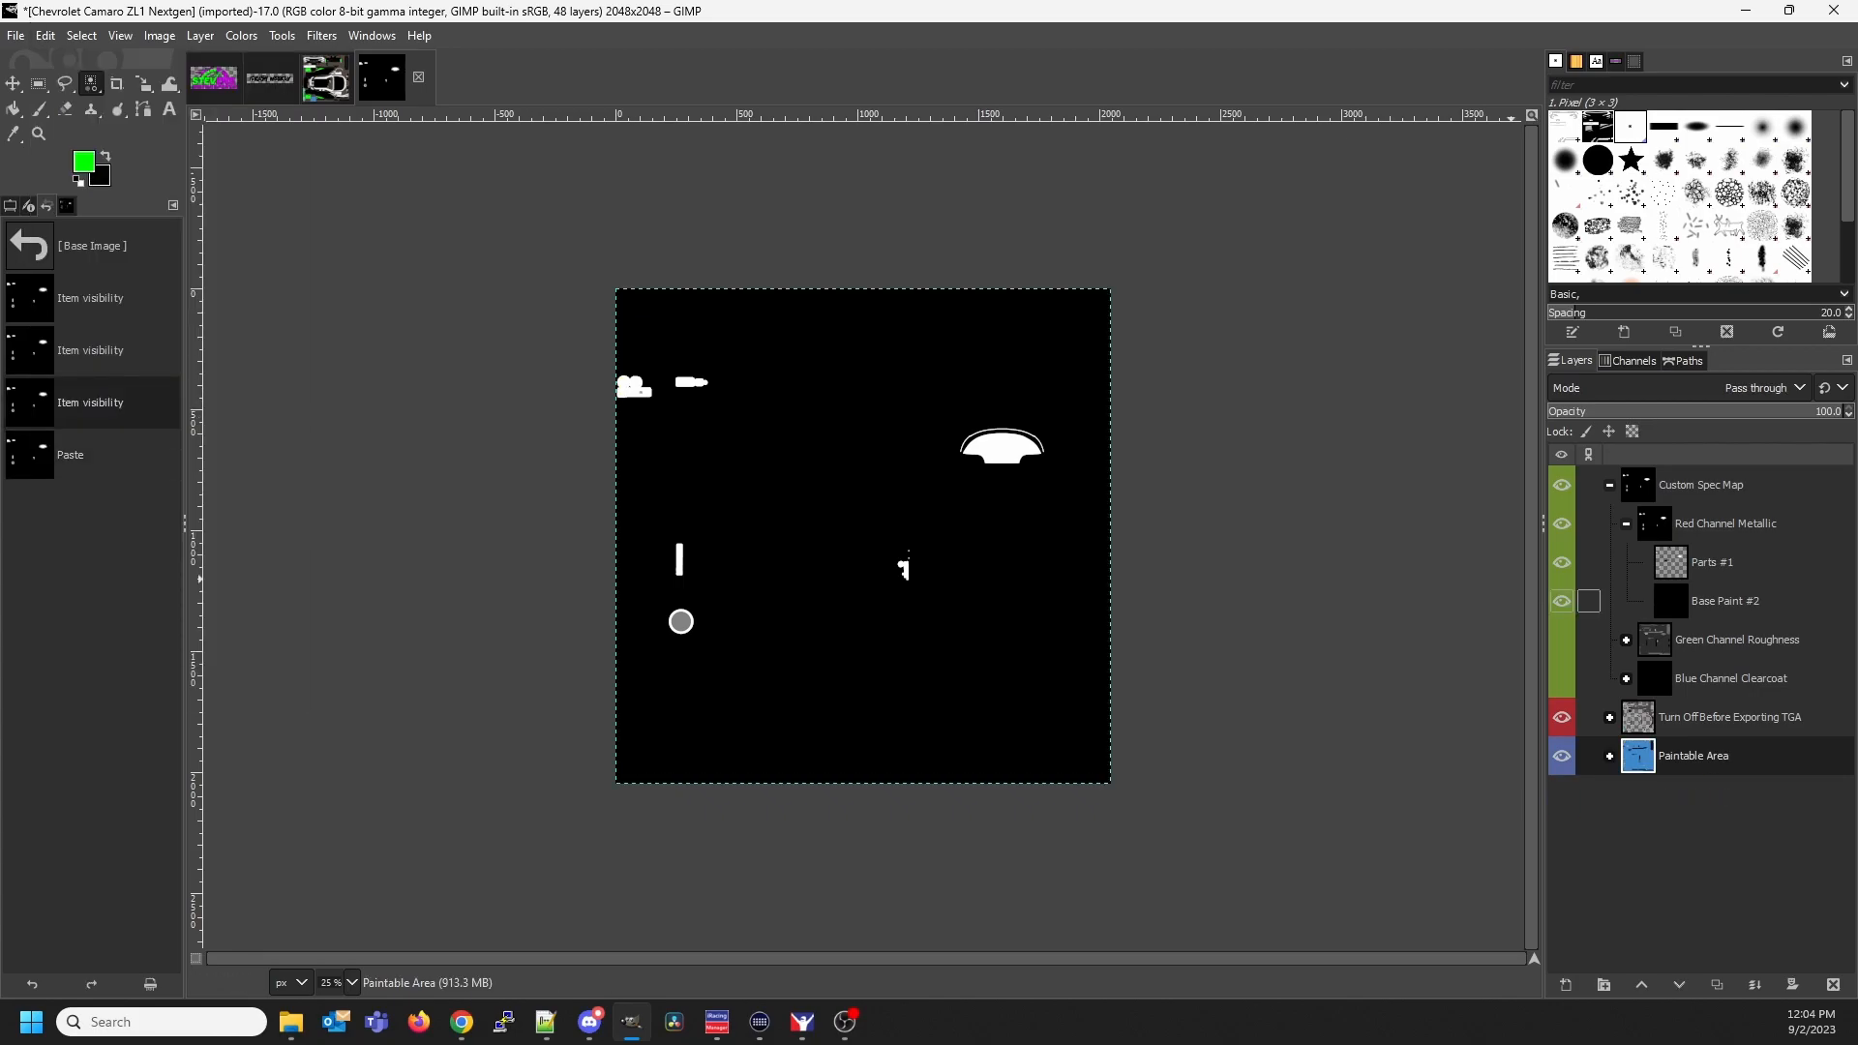
left_click(1723, 601)
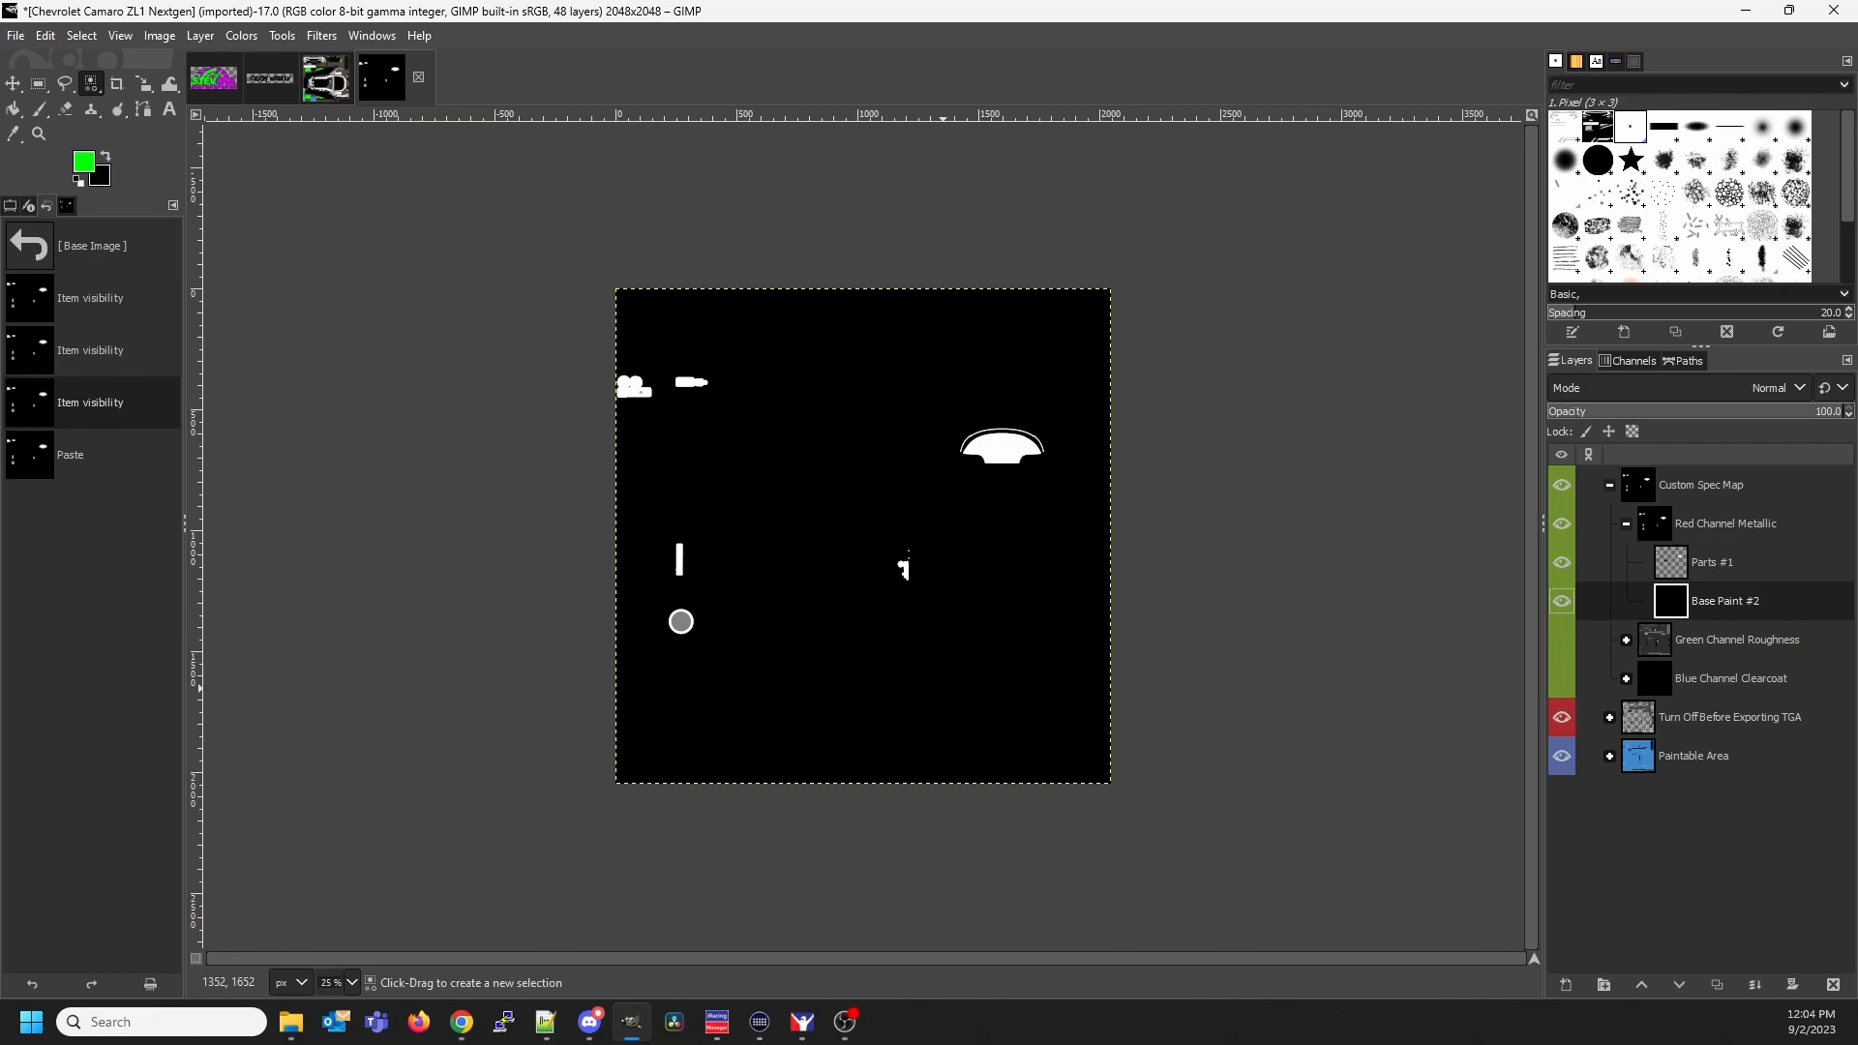
key("ctrl+v")
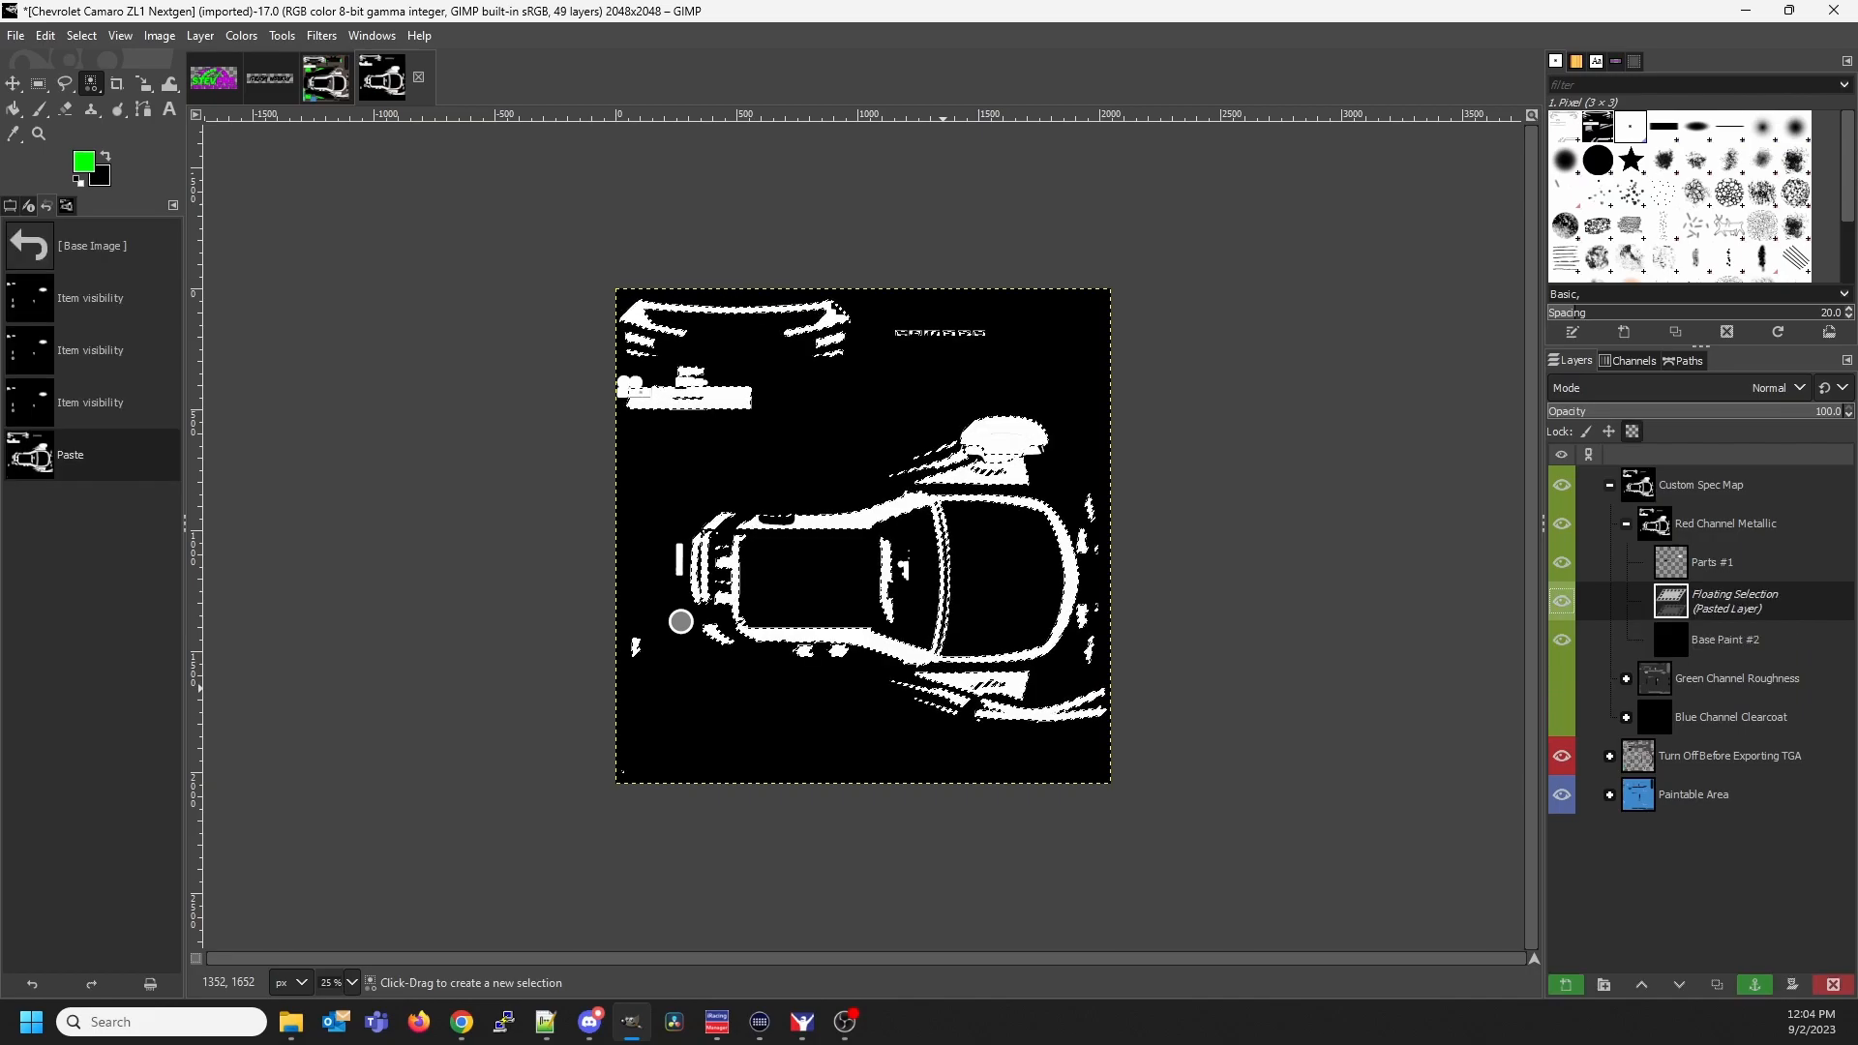
Drag the pasted outline into place and nudge it down, comparing against the livery image
left_click(325, 78)
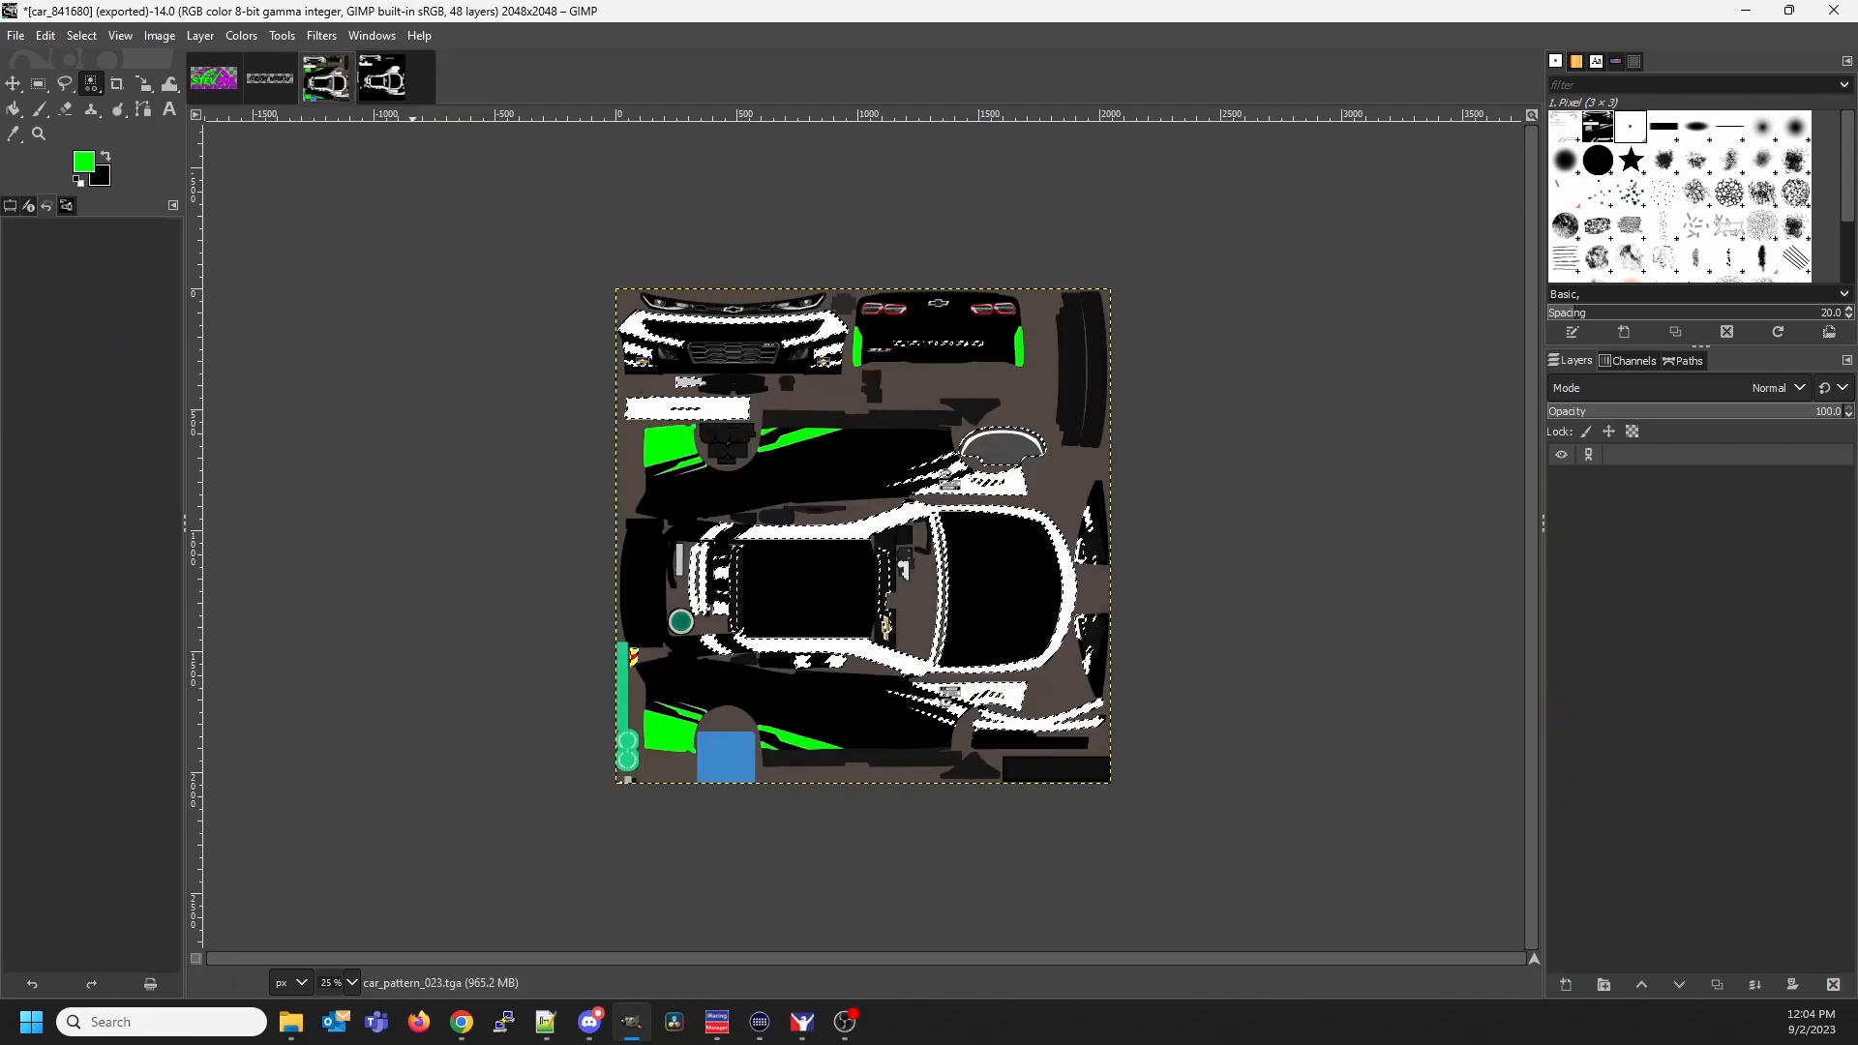
left_click(404, 79)
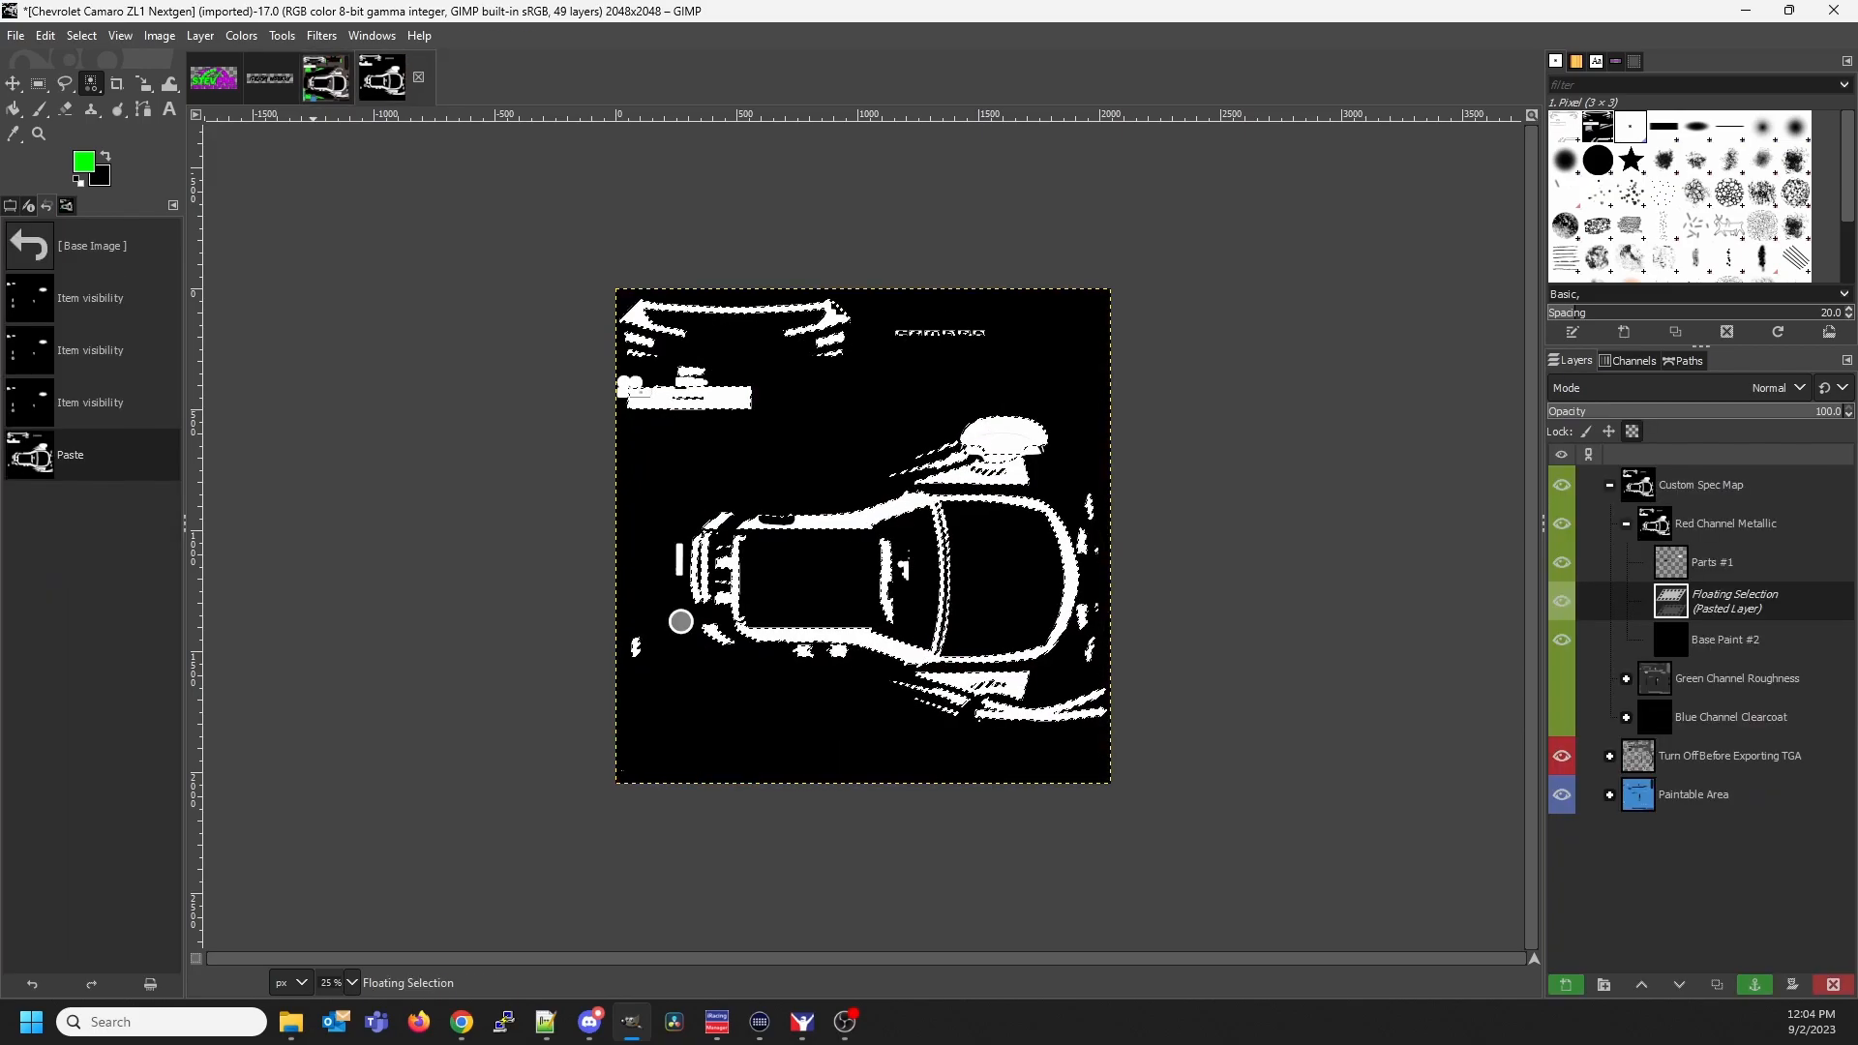
left_click(325, 78)
left_click(404, 78)
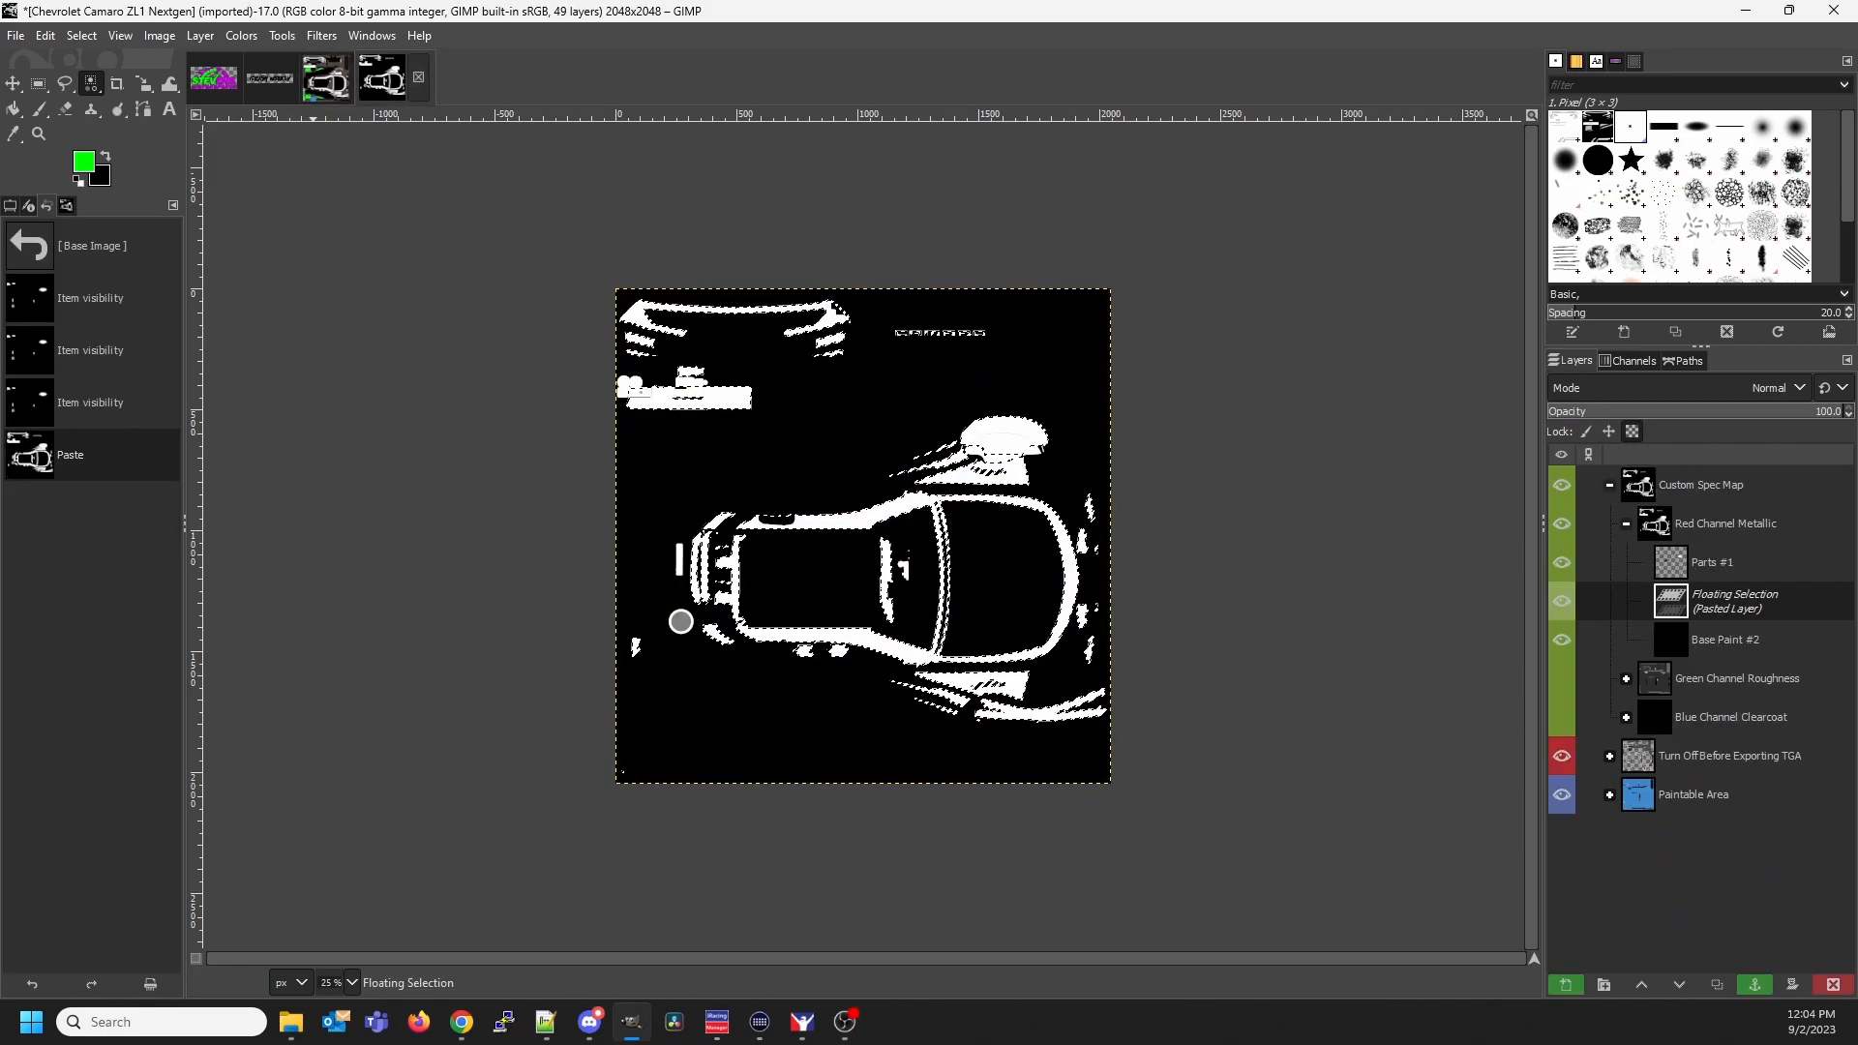
left_click(325, 79)
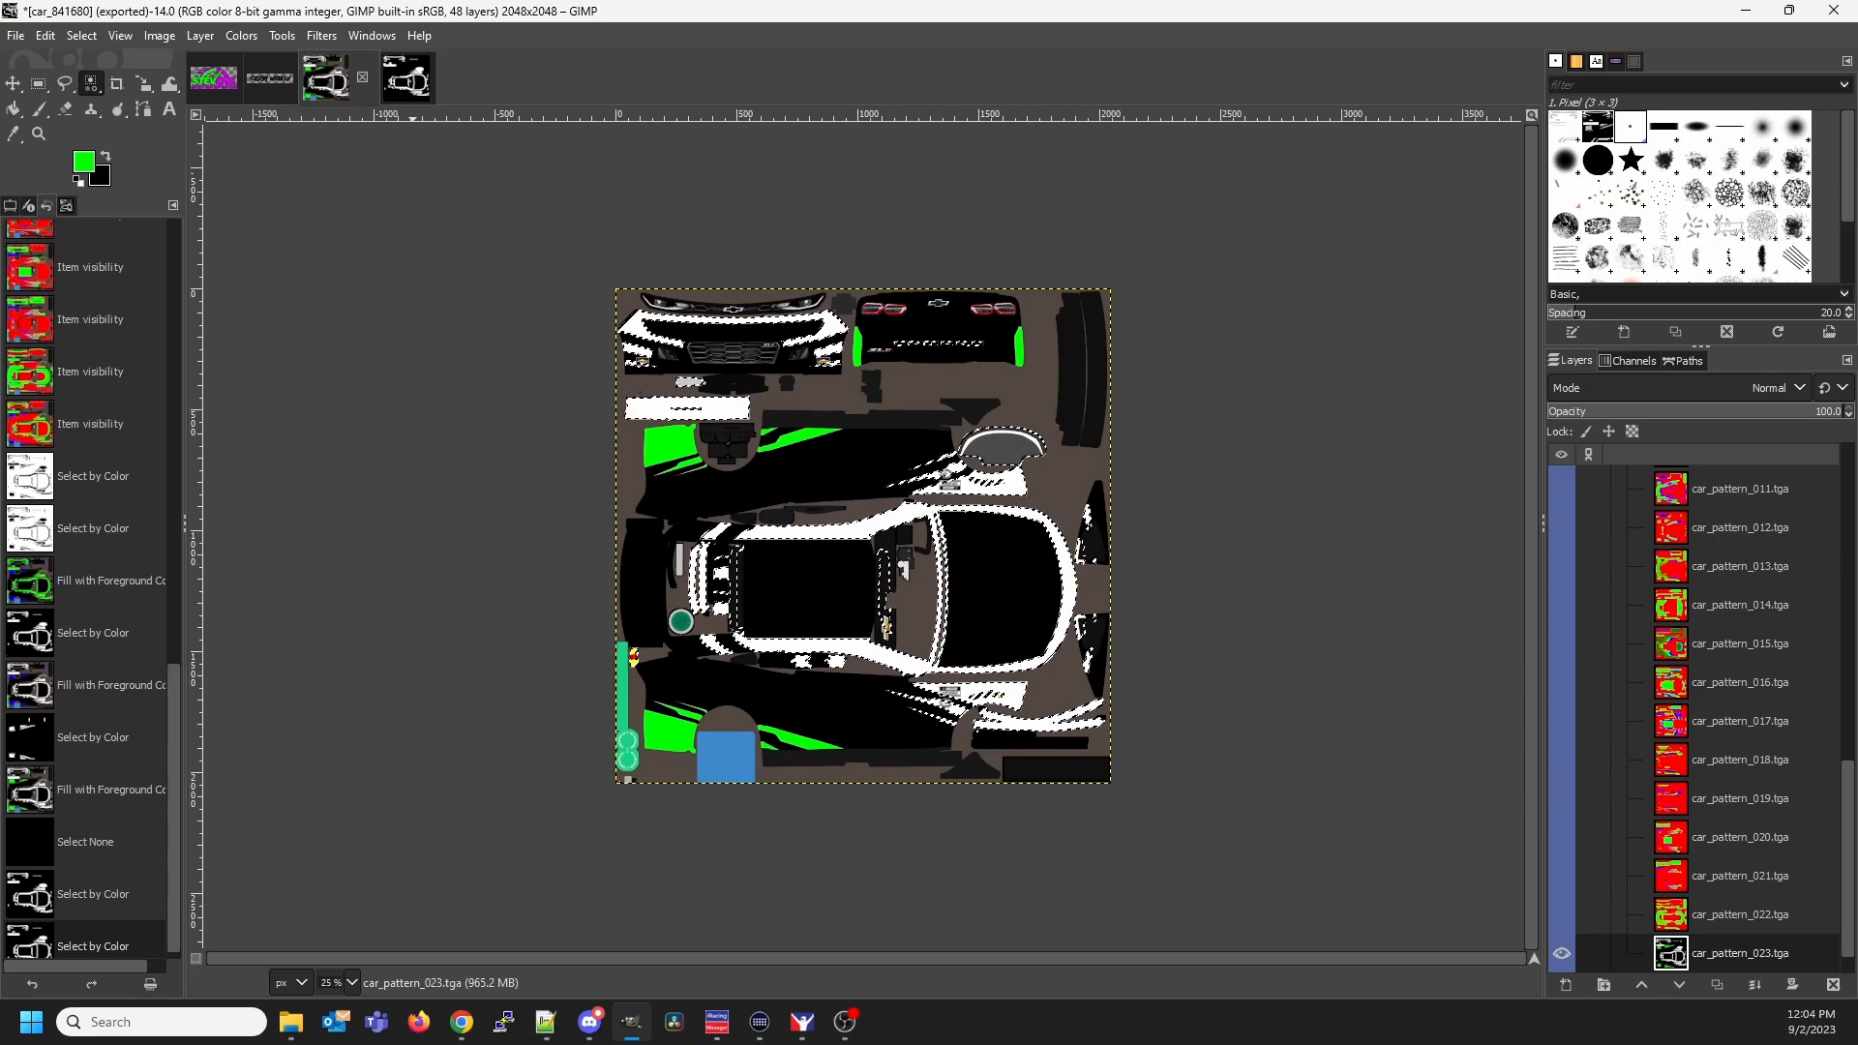
left_click(408, 78)
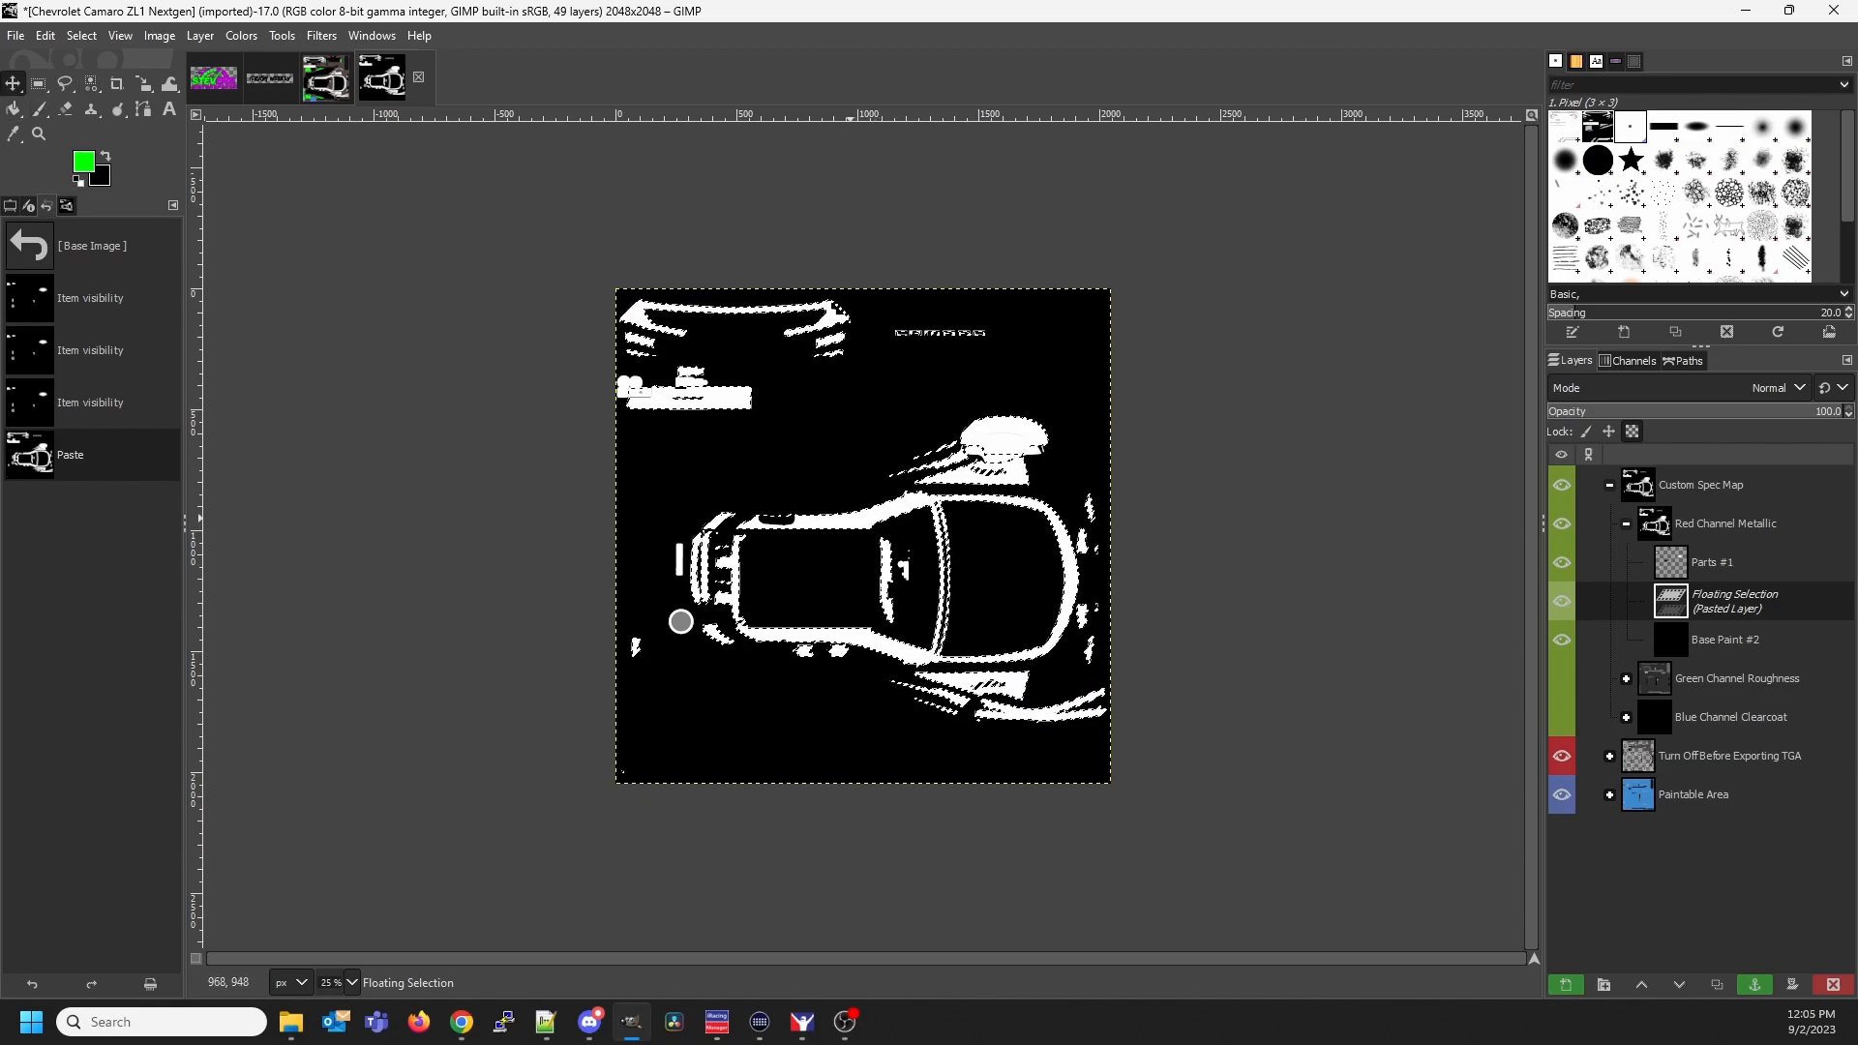
left_click_drag(852, 525, 849, 518)
left_click(849, 518)
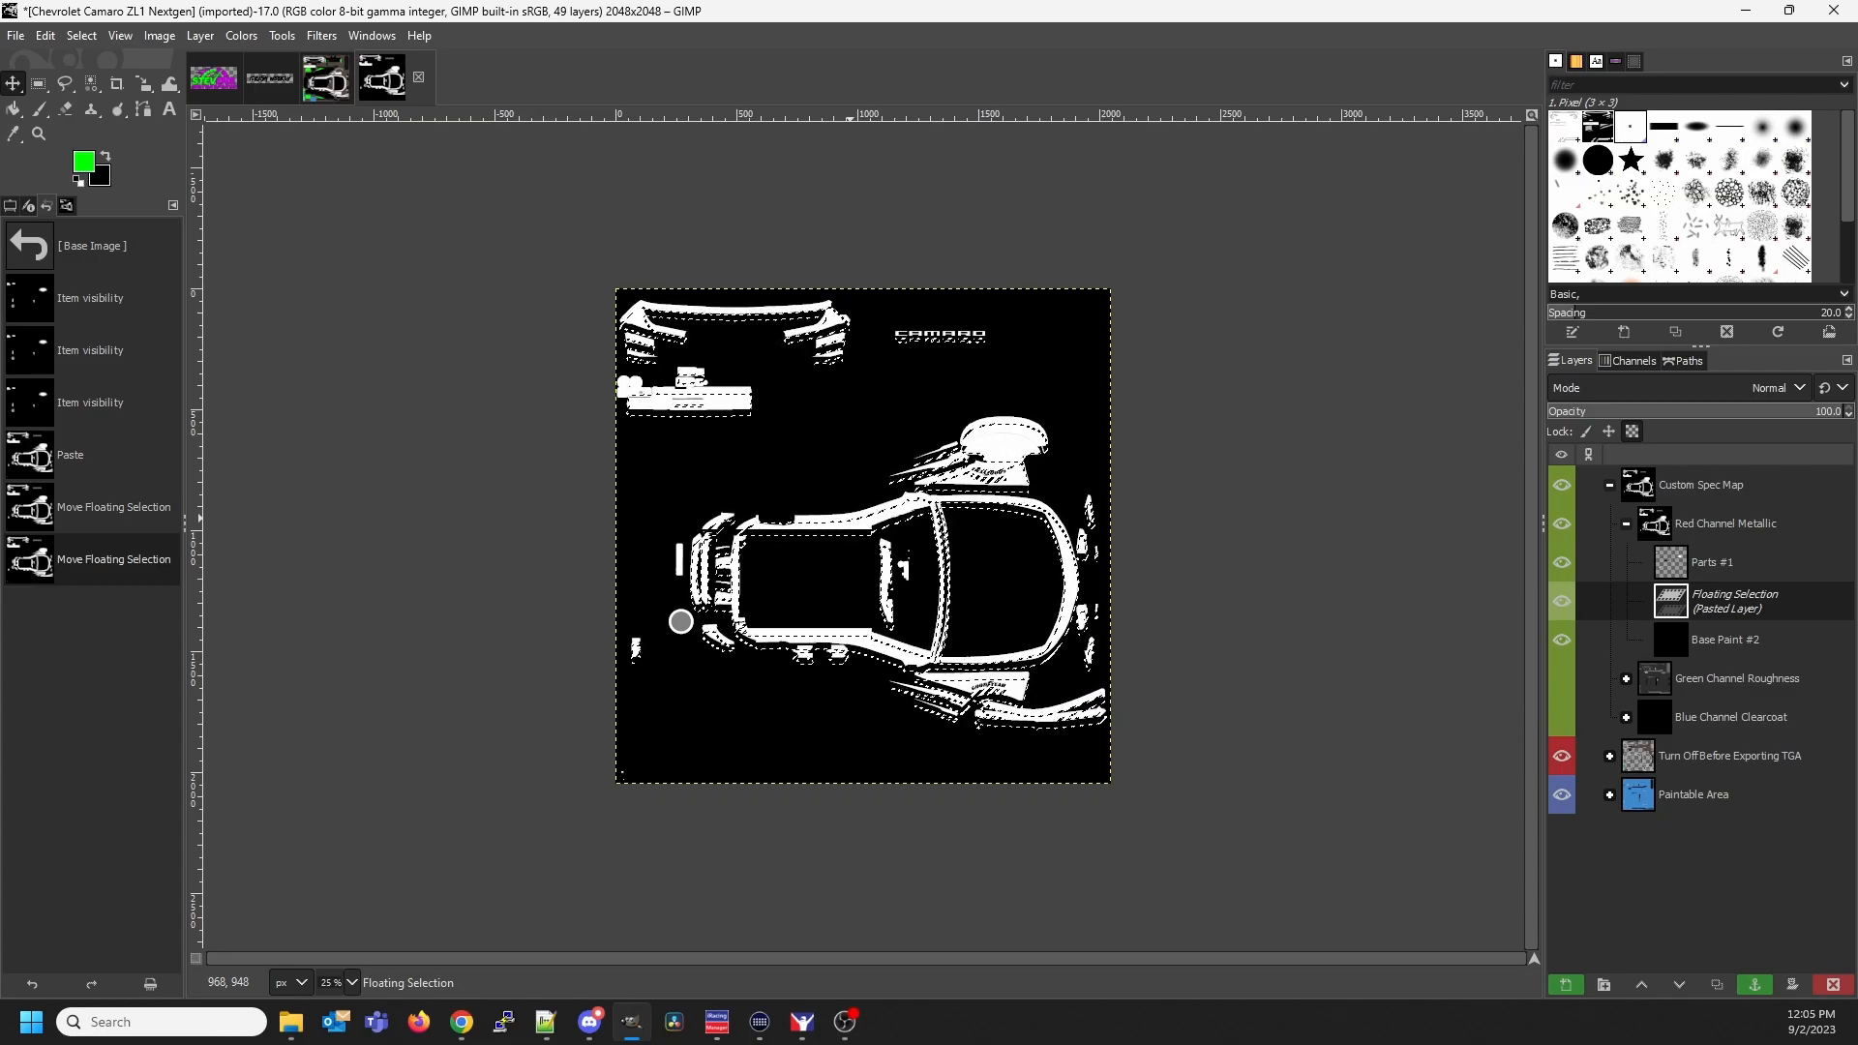
key("Down")
key("Down")
key("Down")
key("Down")
key("Down")
key("Down")
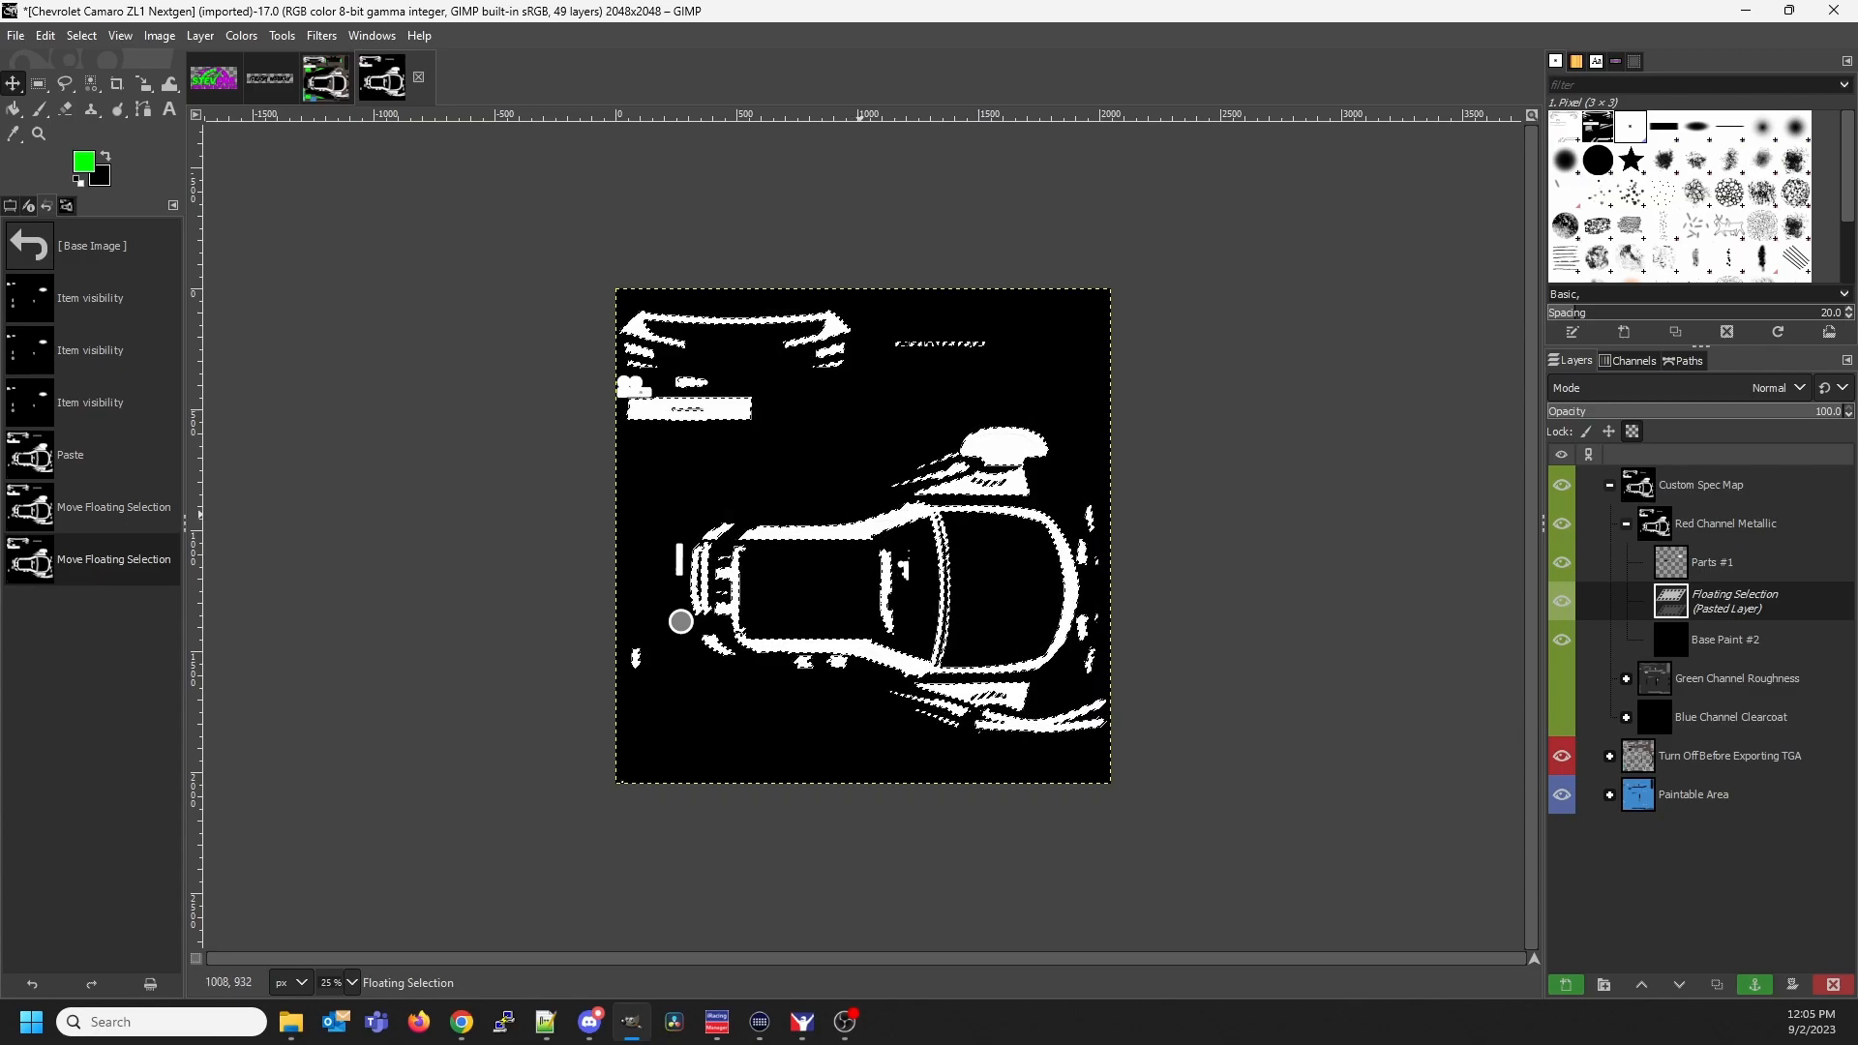
Flip between the livery and spec map images to confirm the outline's alignment
left_click(325, 79)
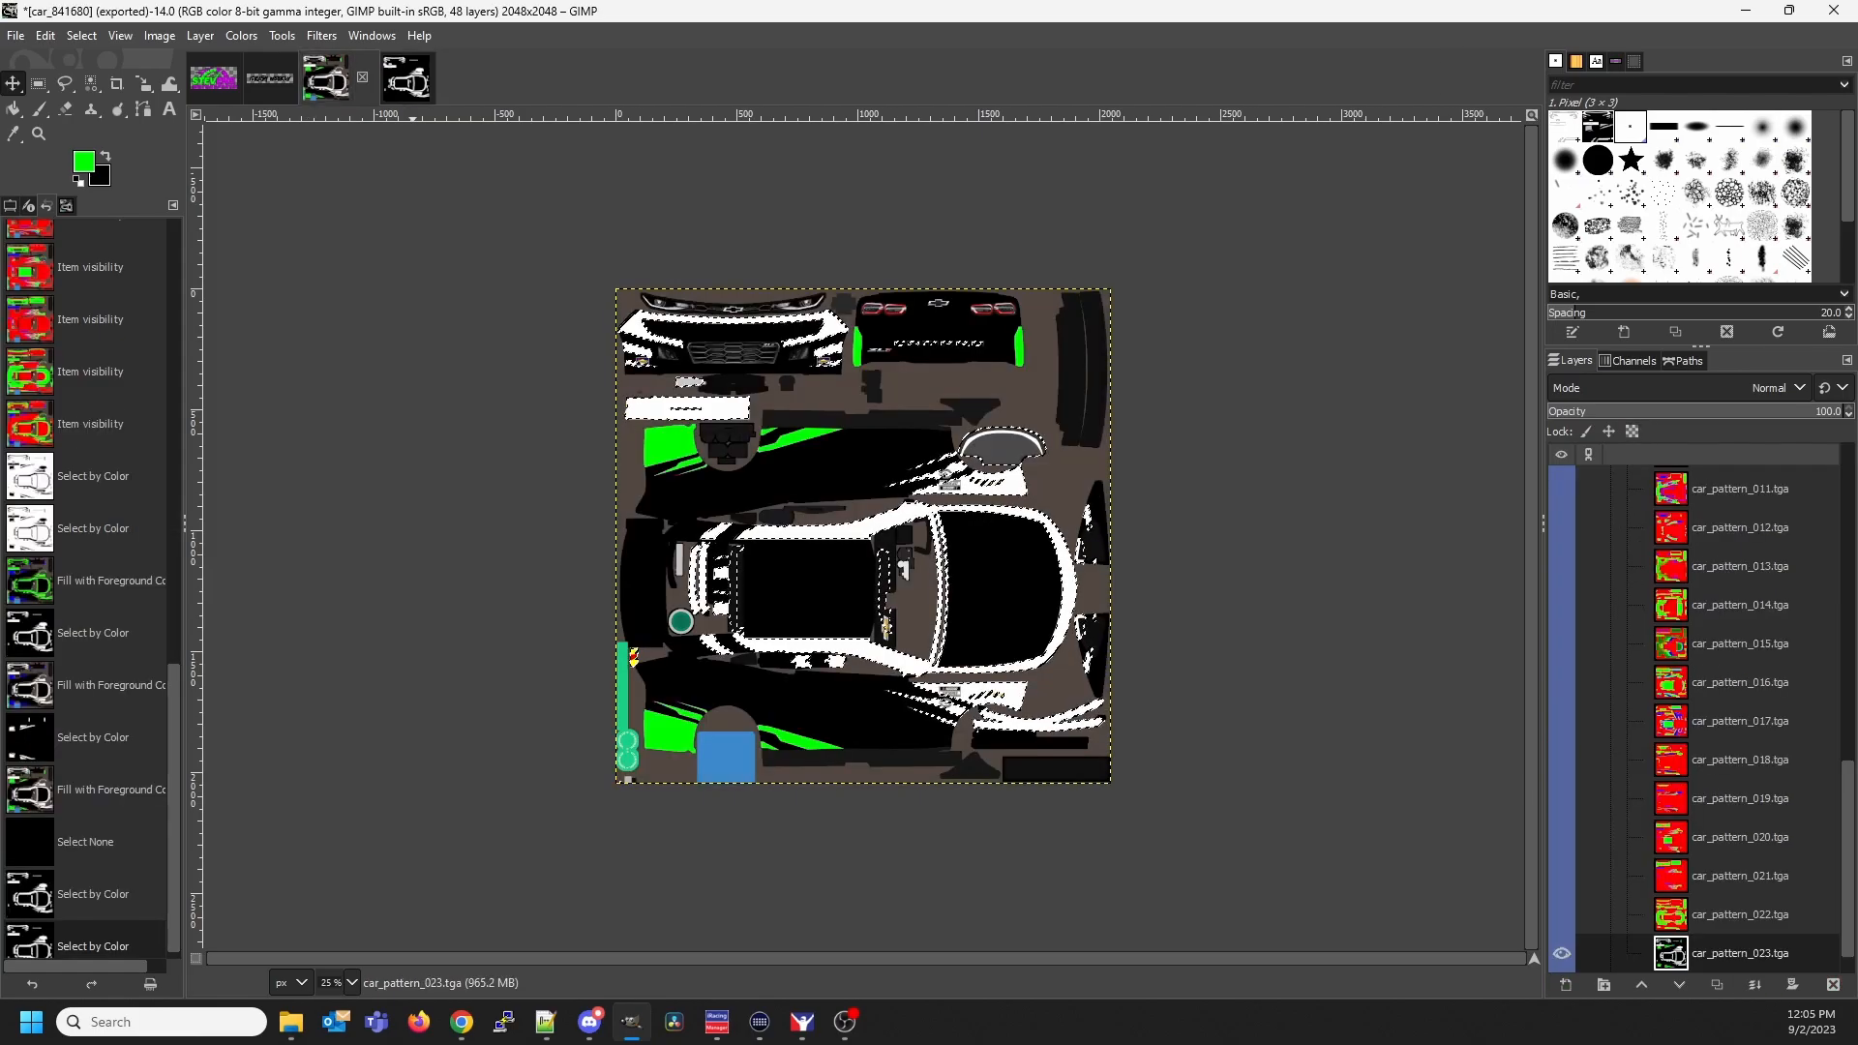
left_click(407, 78)
left_click(325, 78)
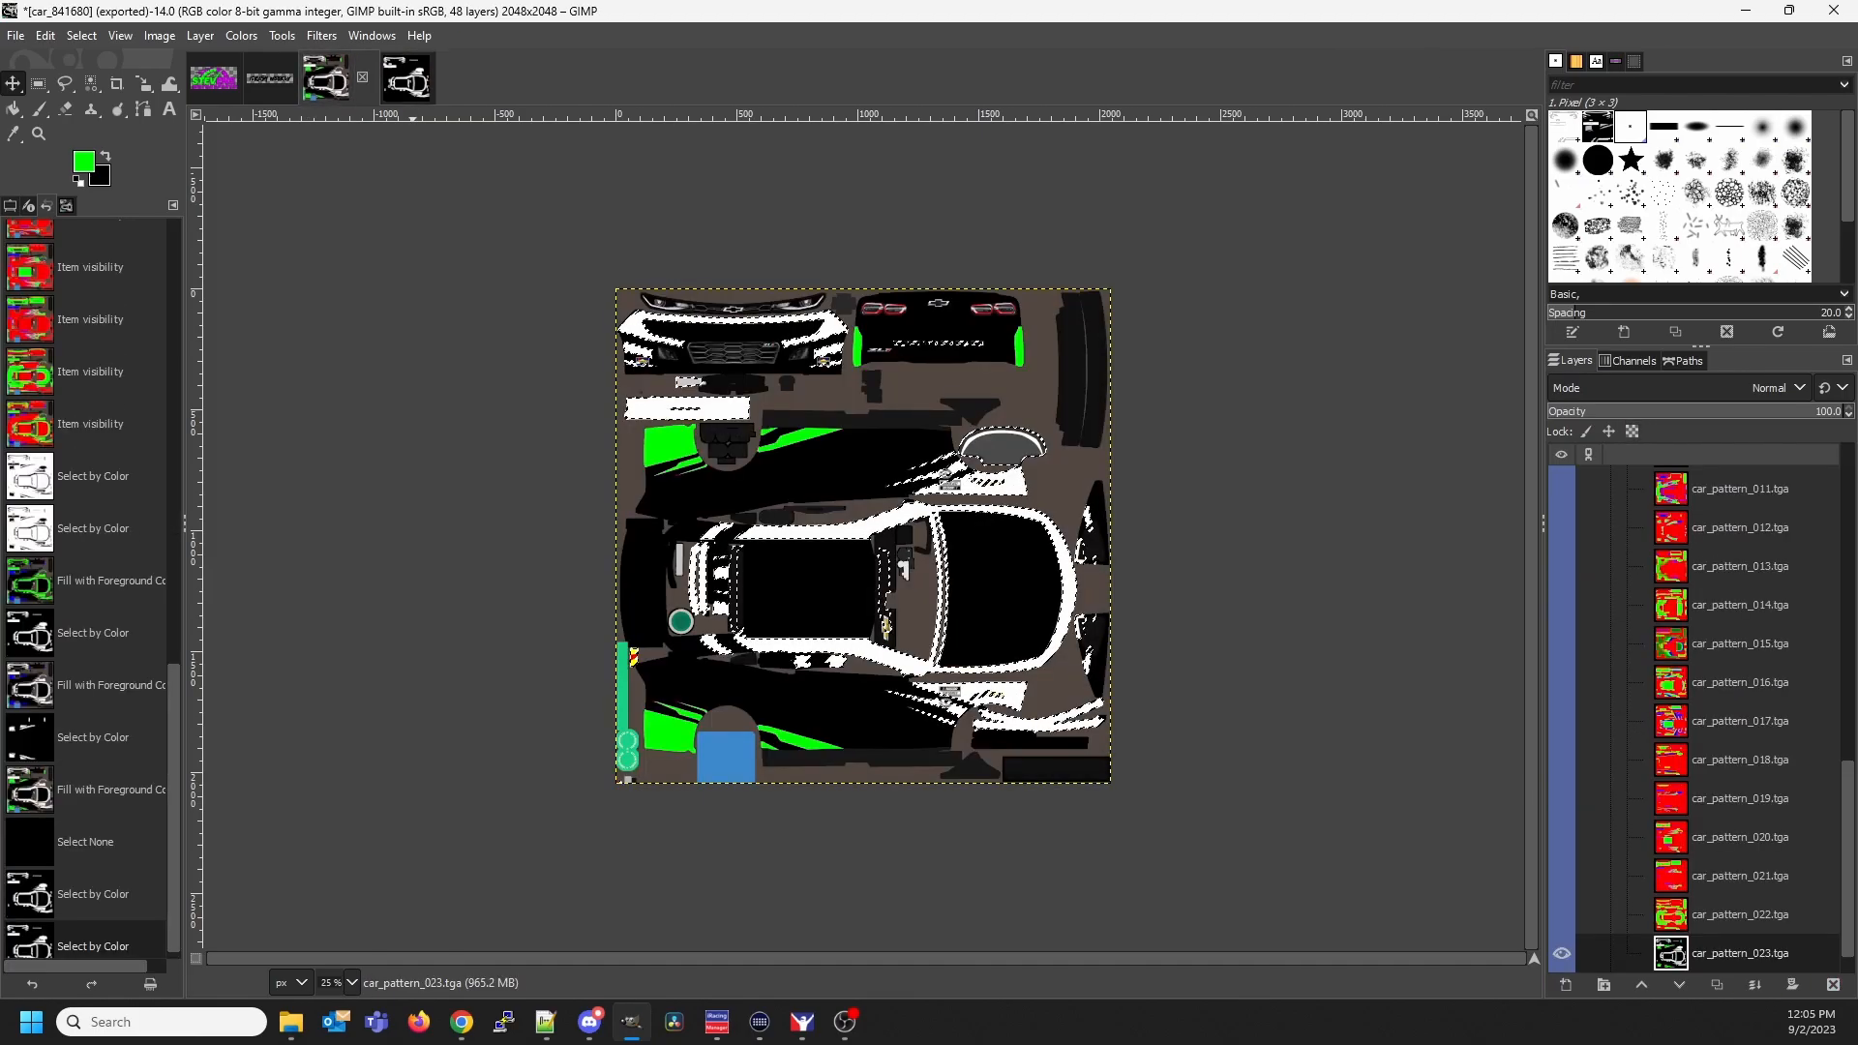
left_click(382, 78)
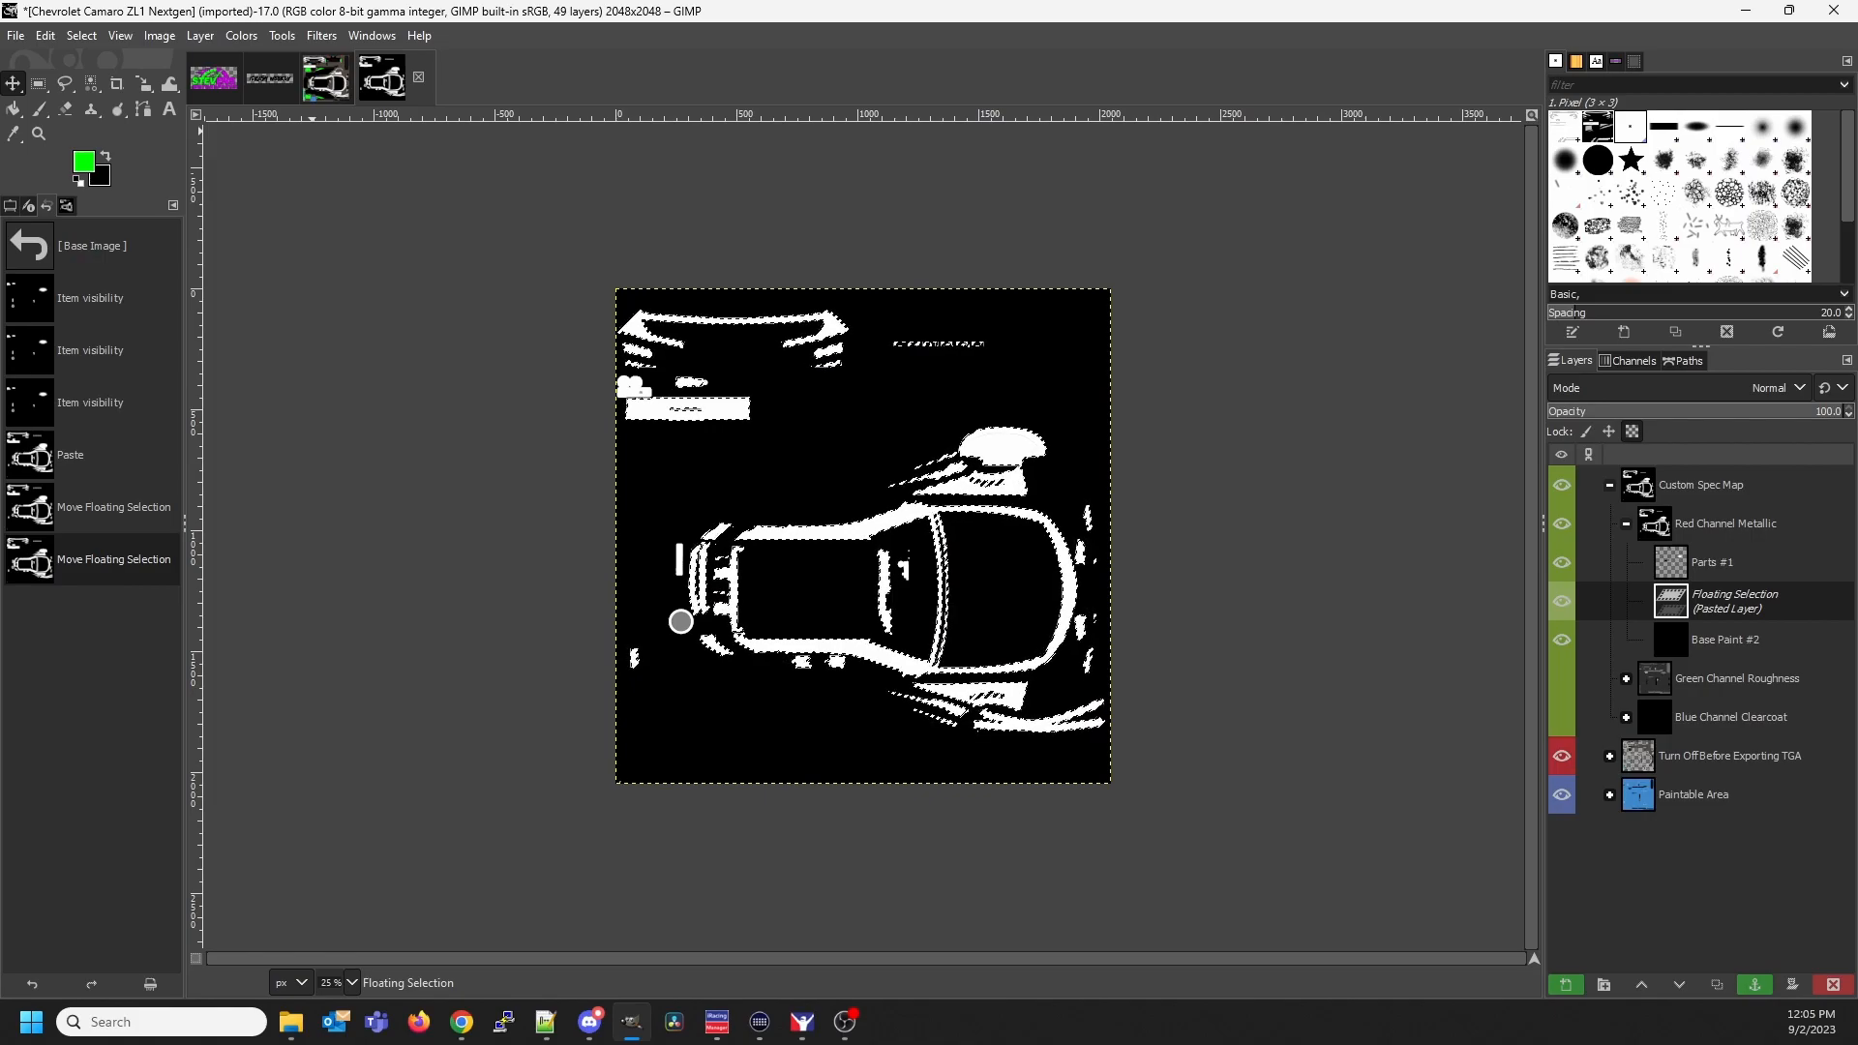
left_click(325, 78)
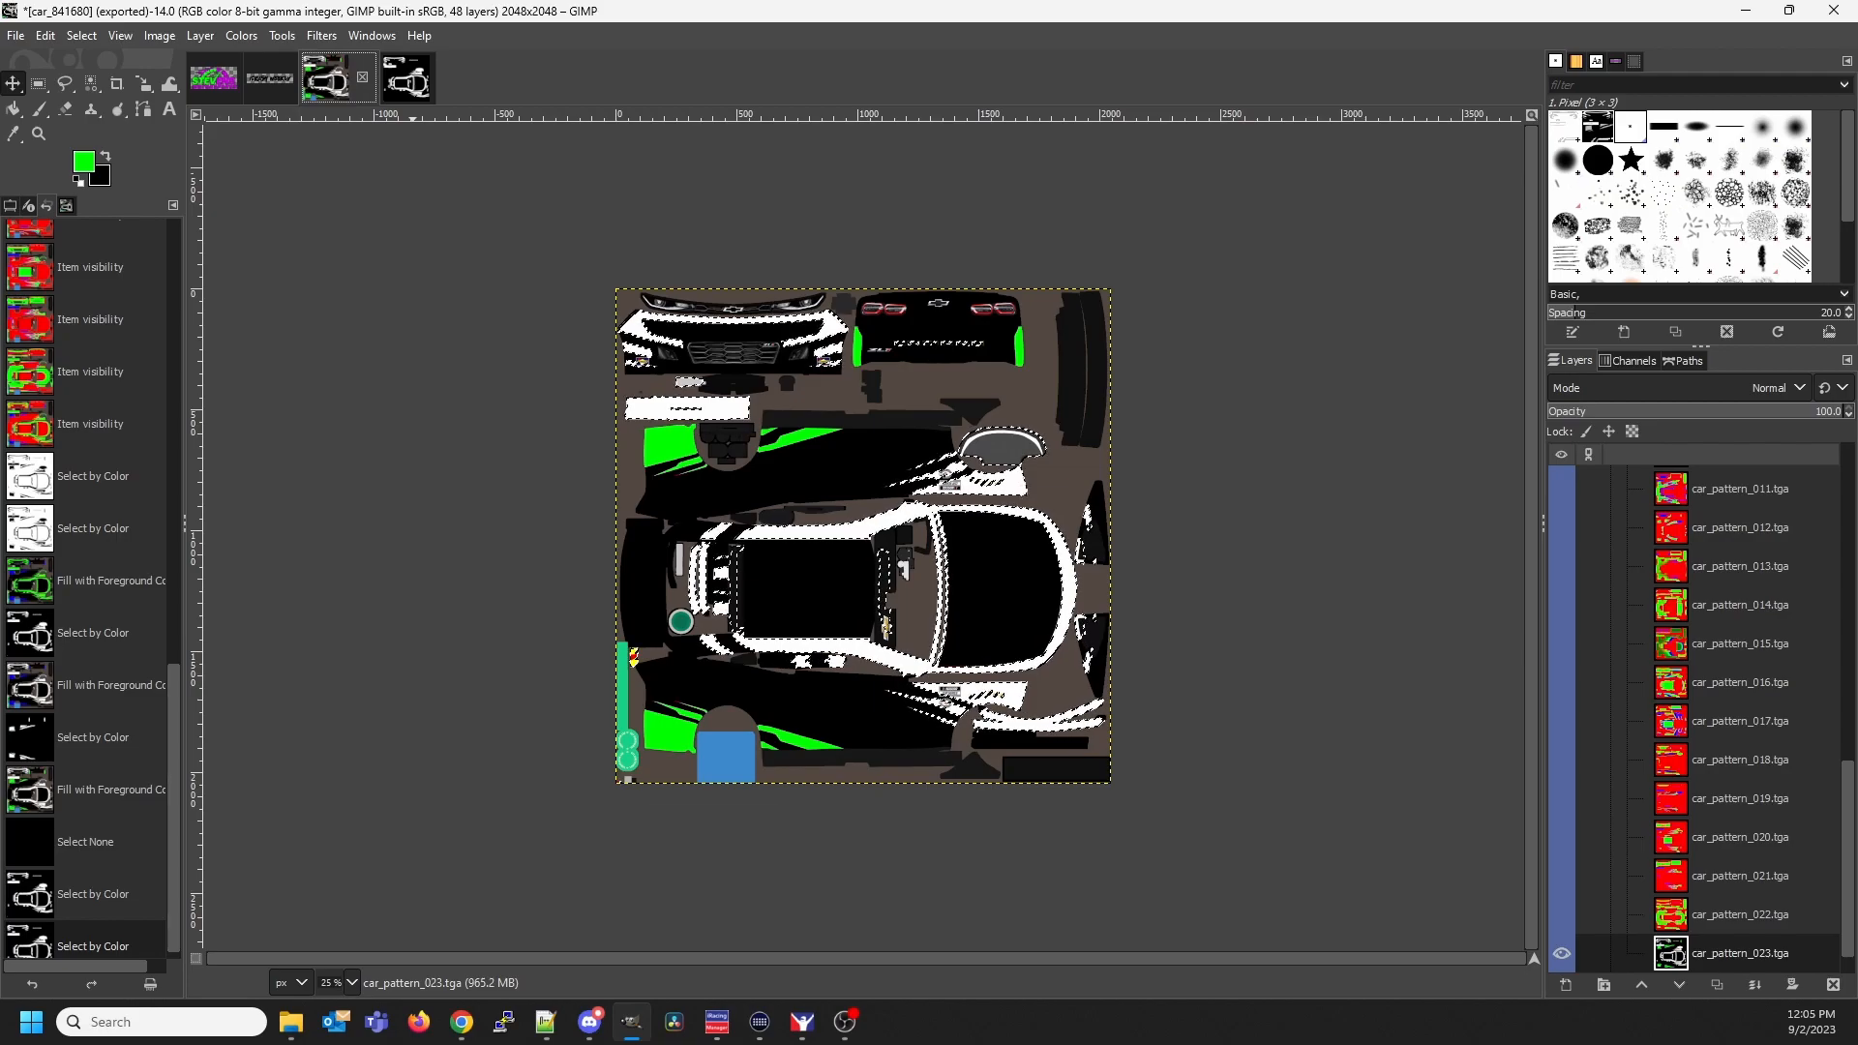
left_click(407, 78)
left_click(326, 79)
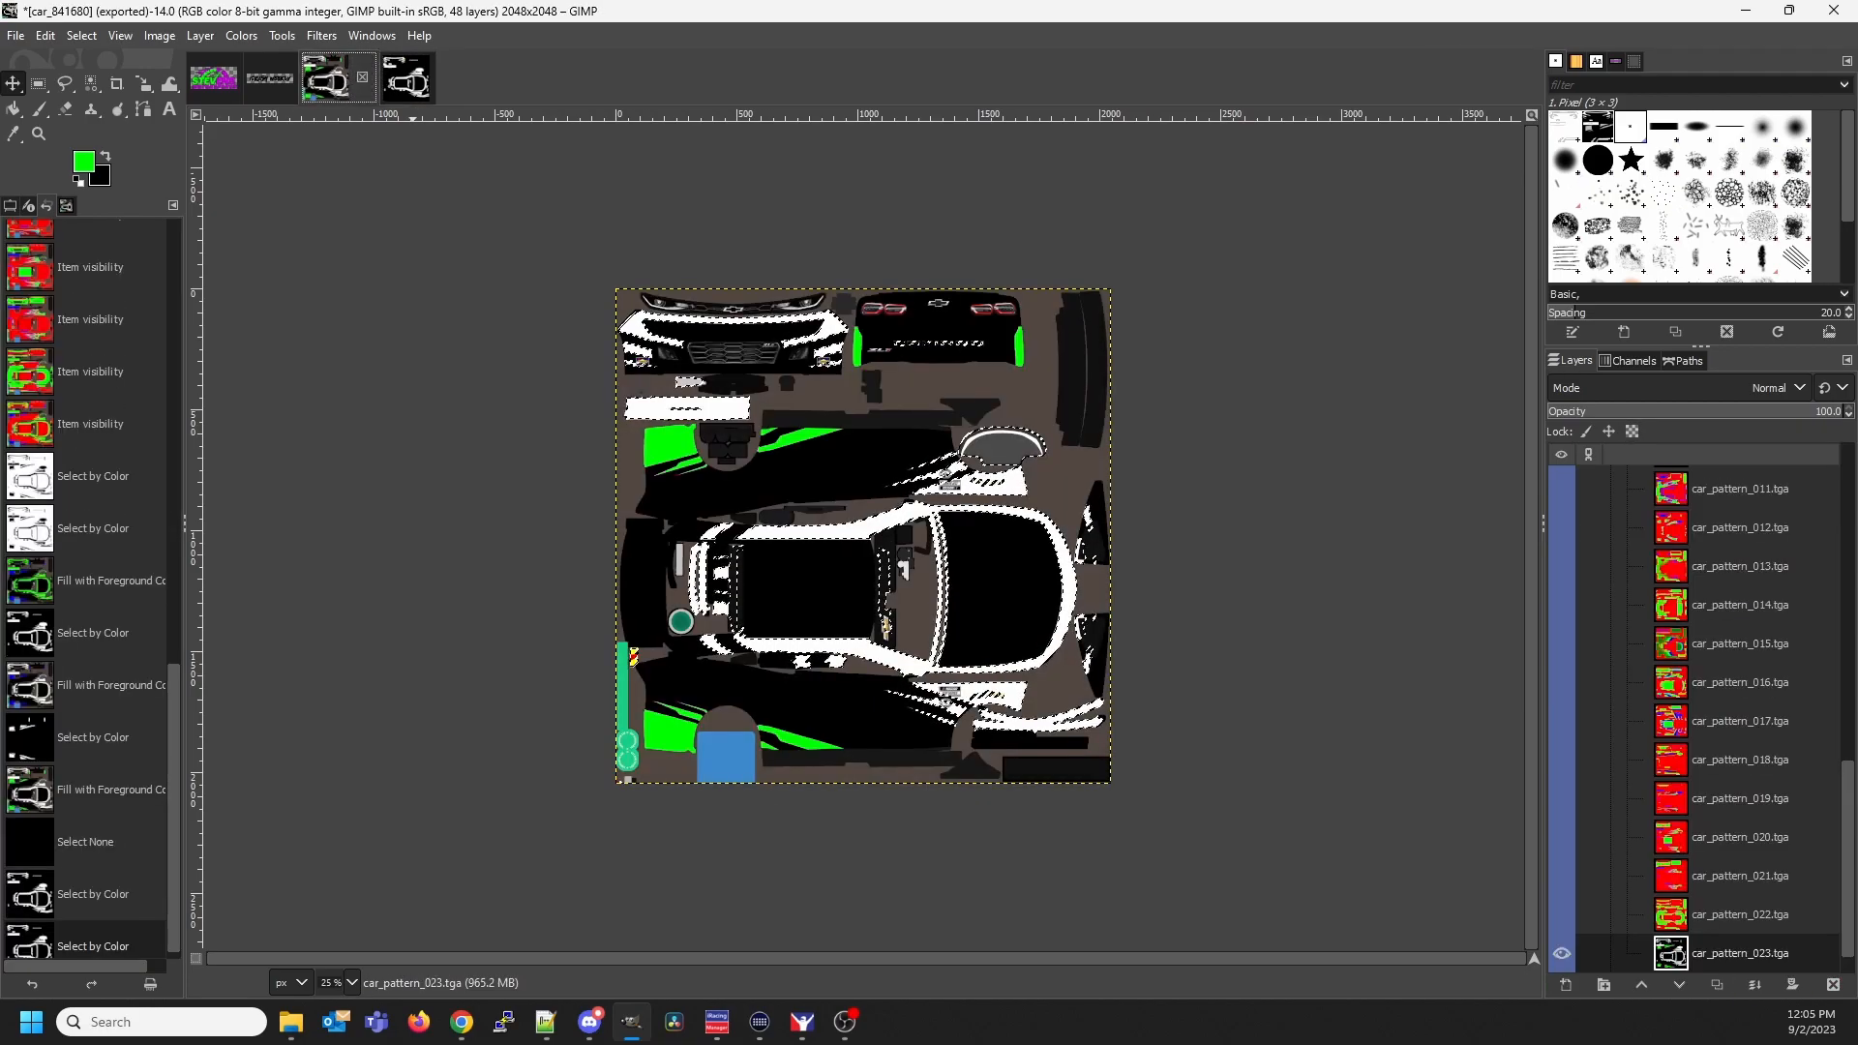
left_click(408, 79)
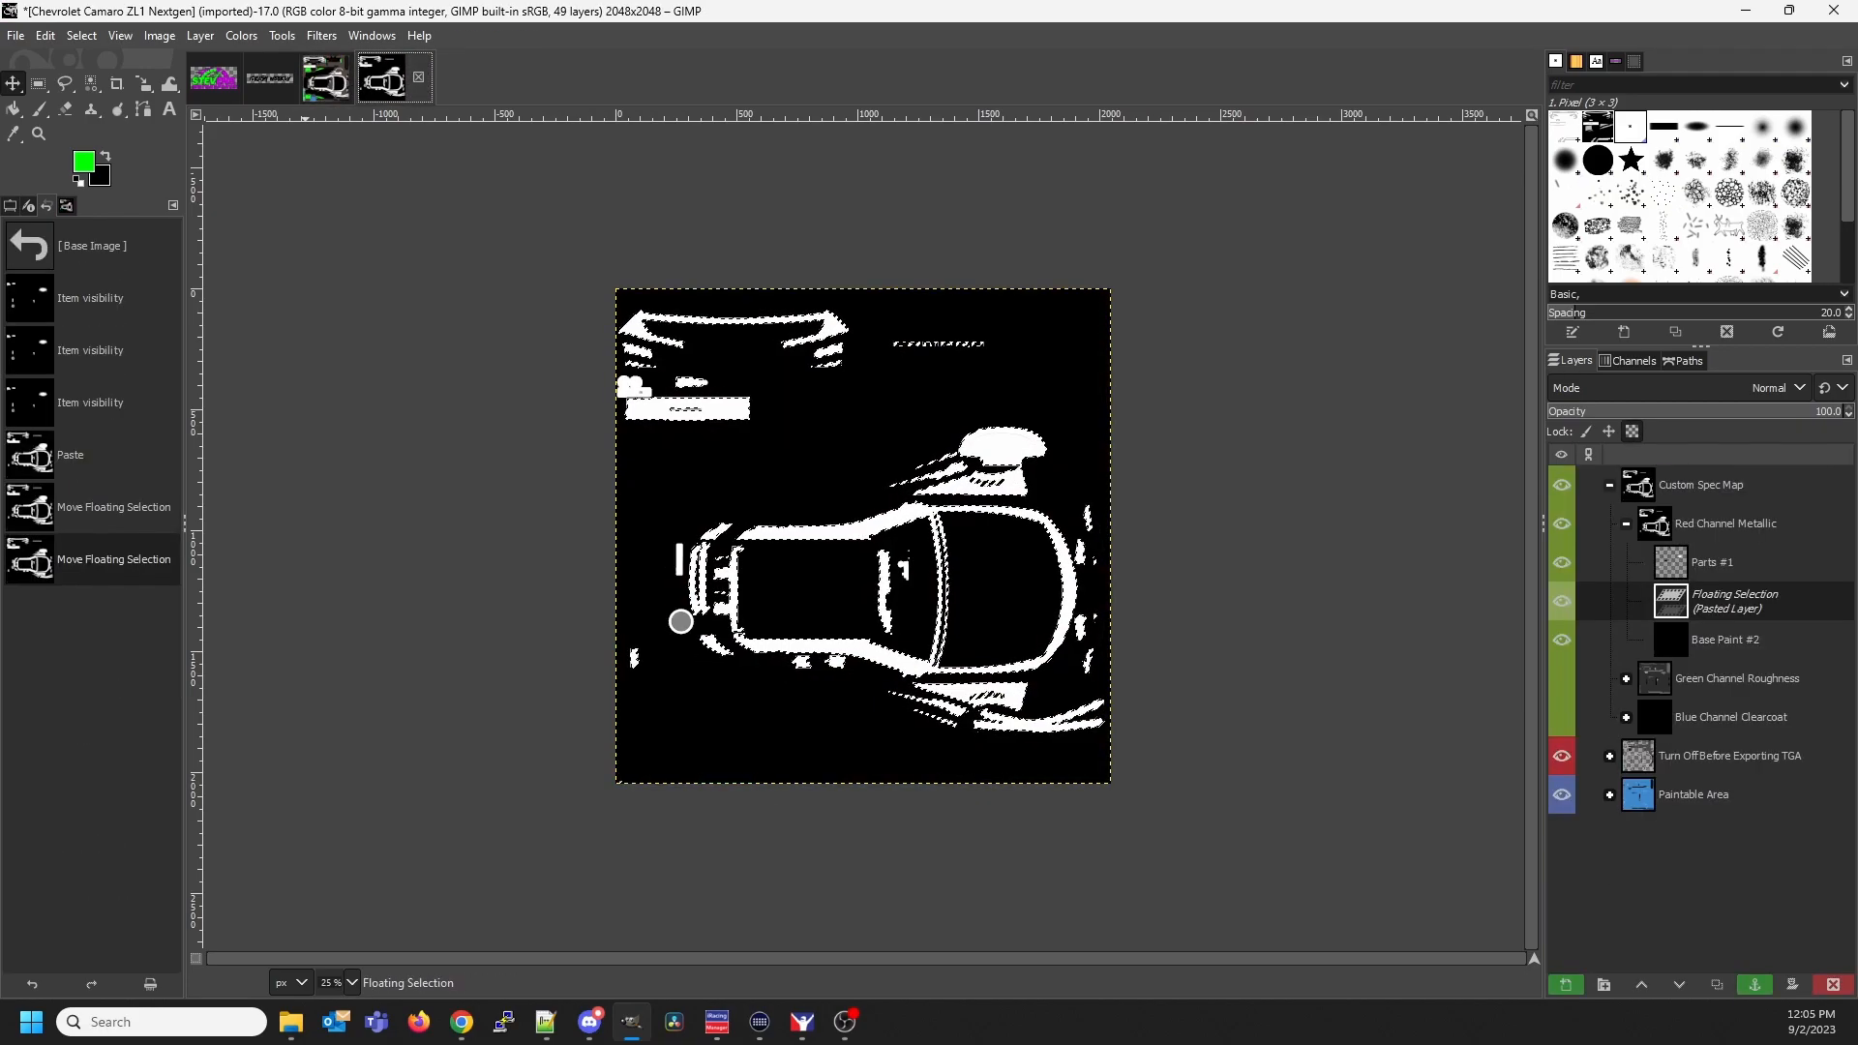
left_click(326, 79)
left_click(408, 78)
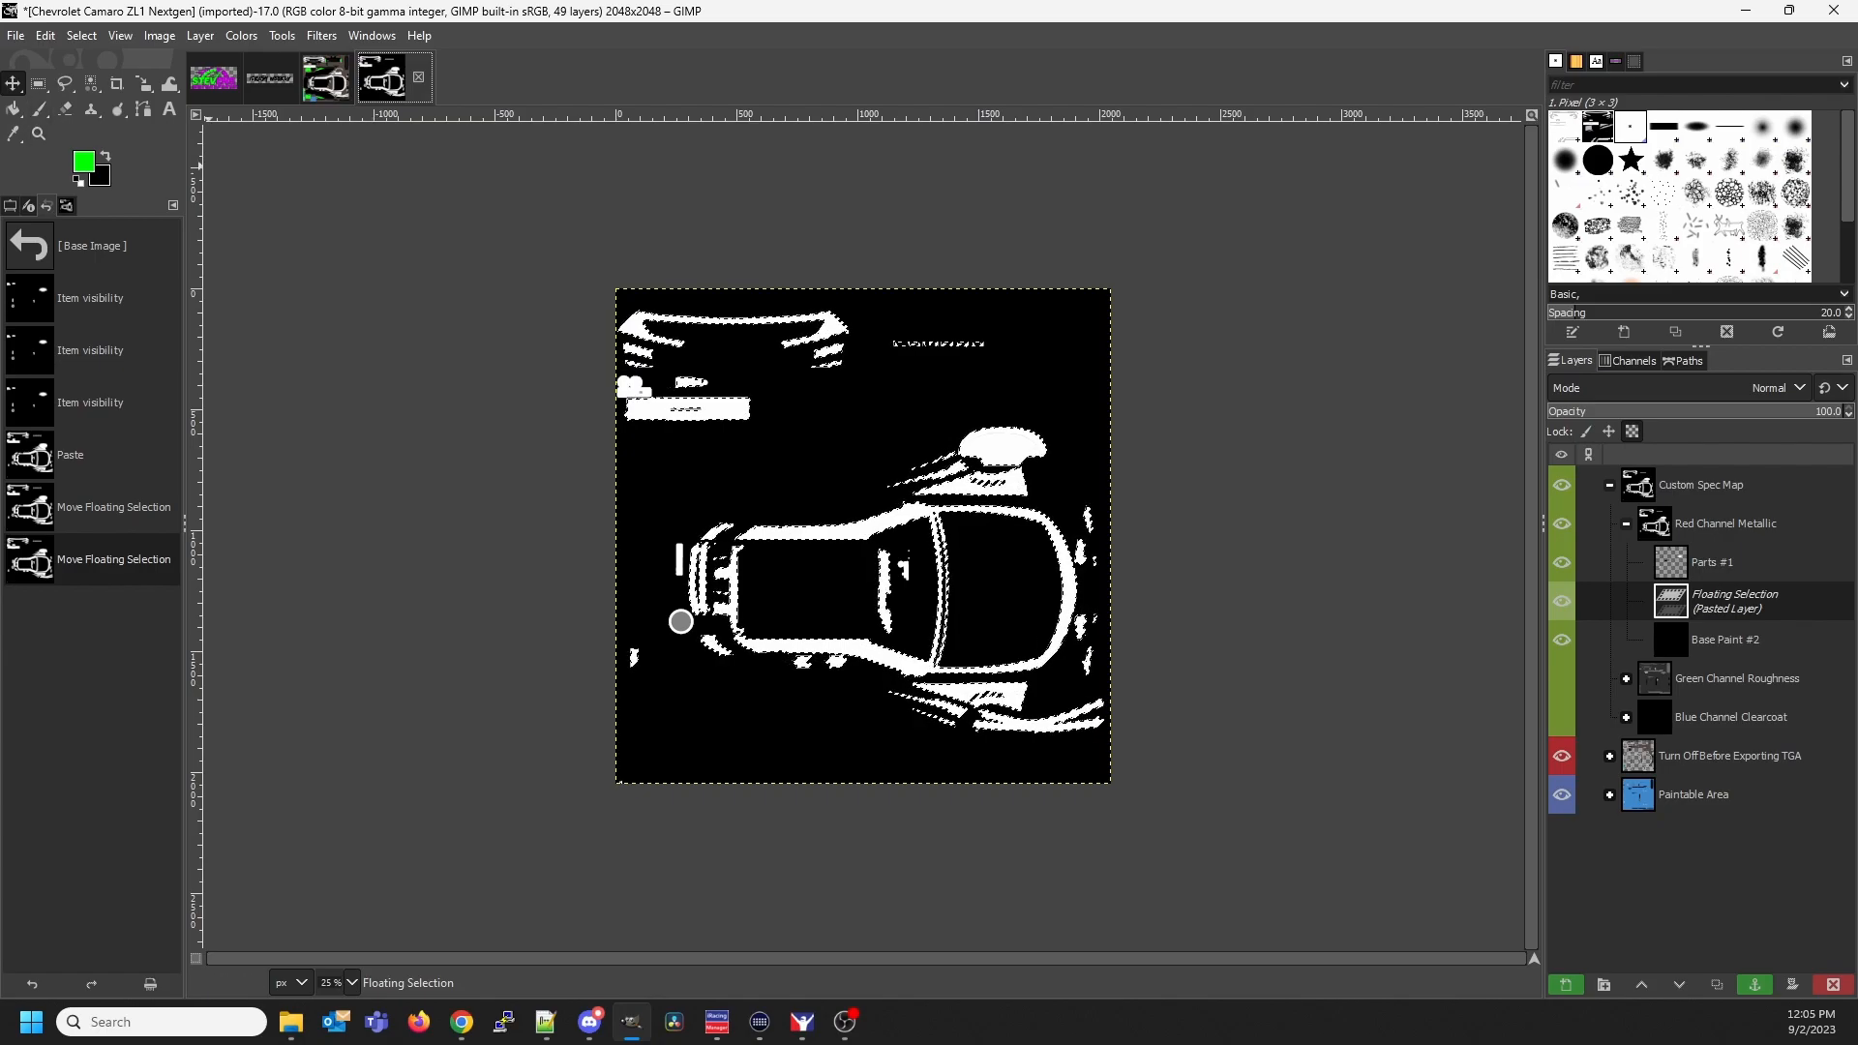
left_click(83, 160)
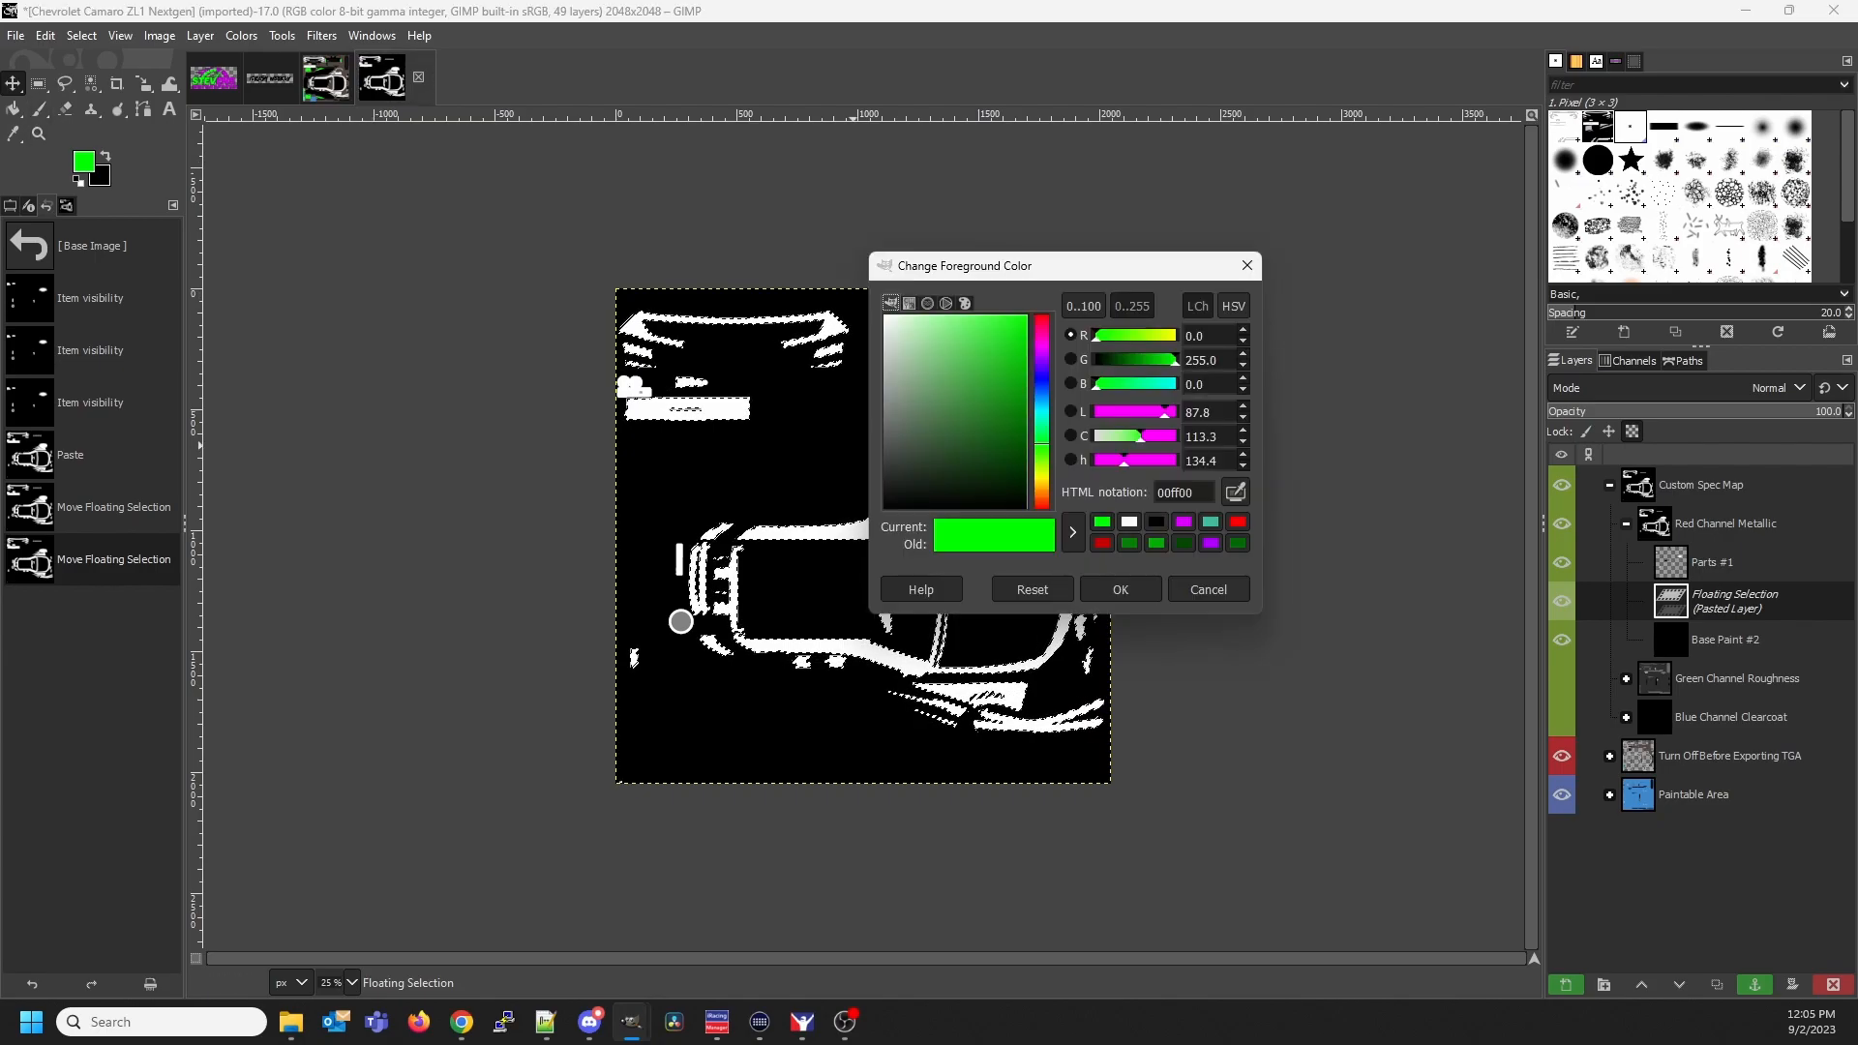
Fill the pasted outline shapes with pure red ff0000 (255, 0, 0)
left_click(1237, 522)
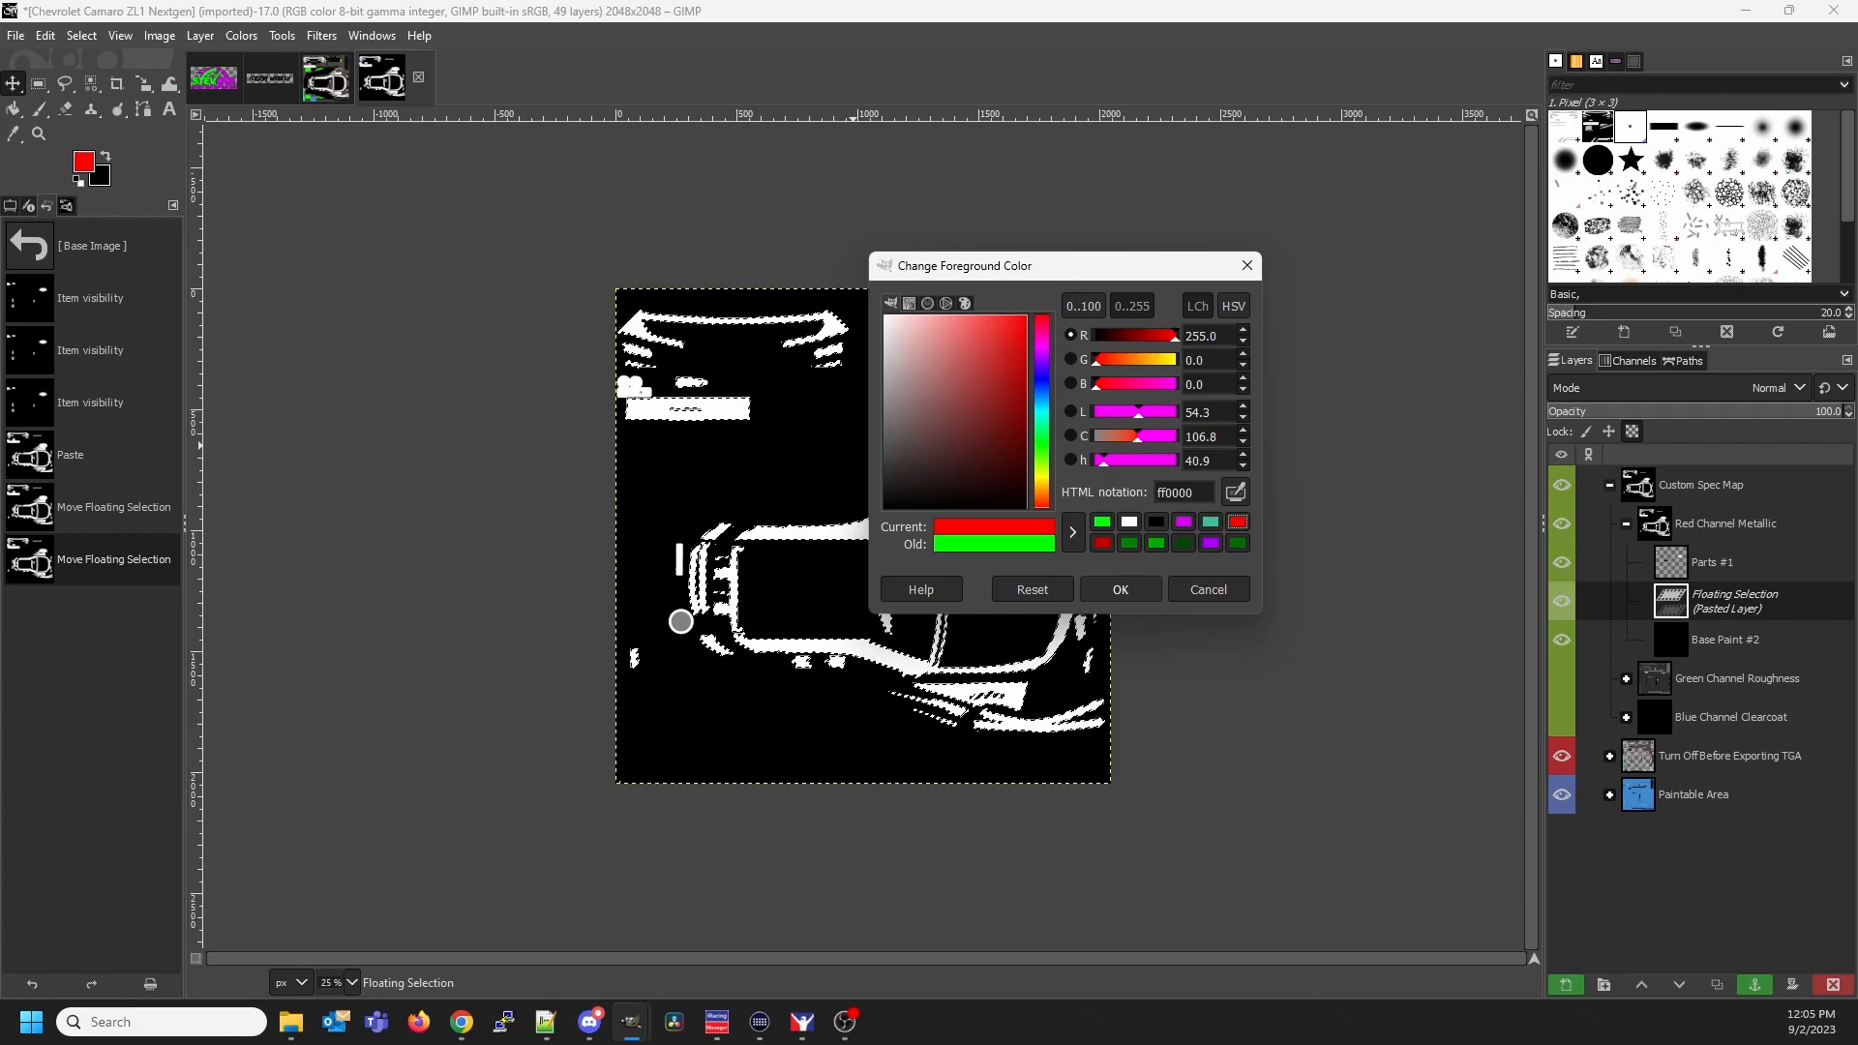
key("Return")
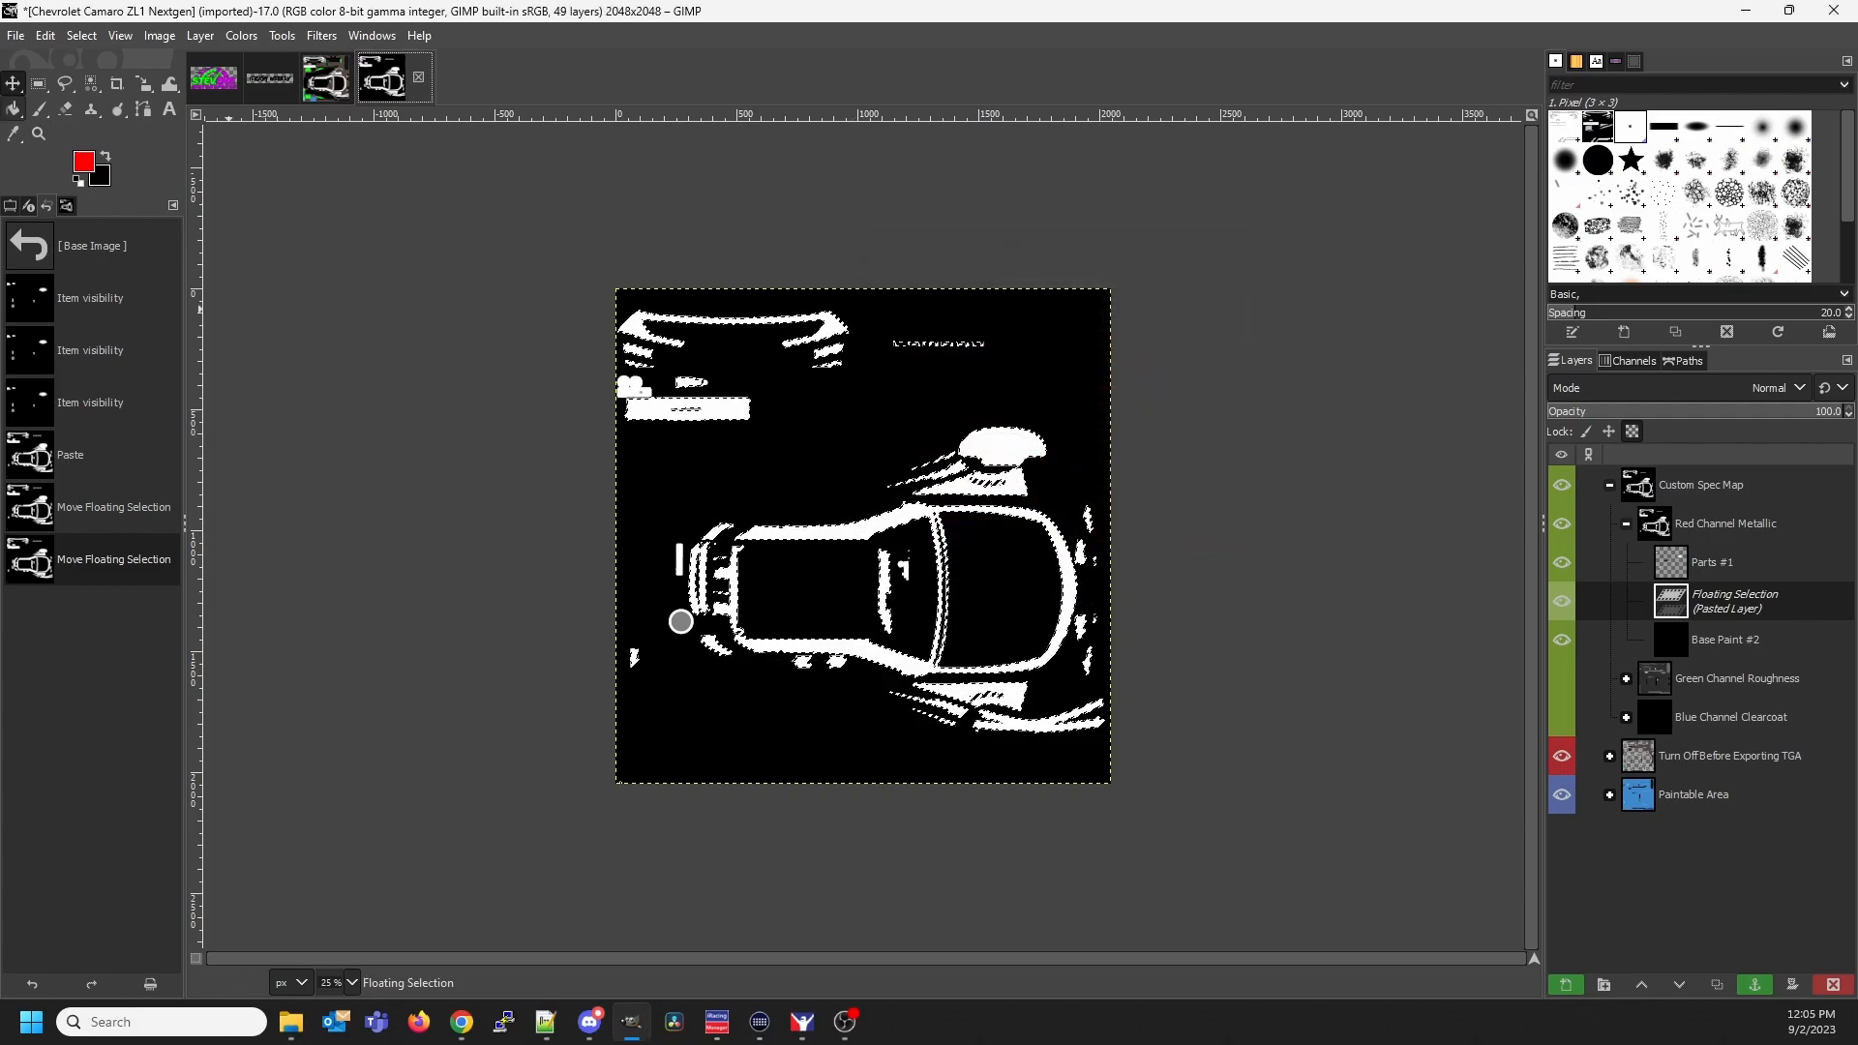
key("ctrl+comma")
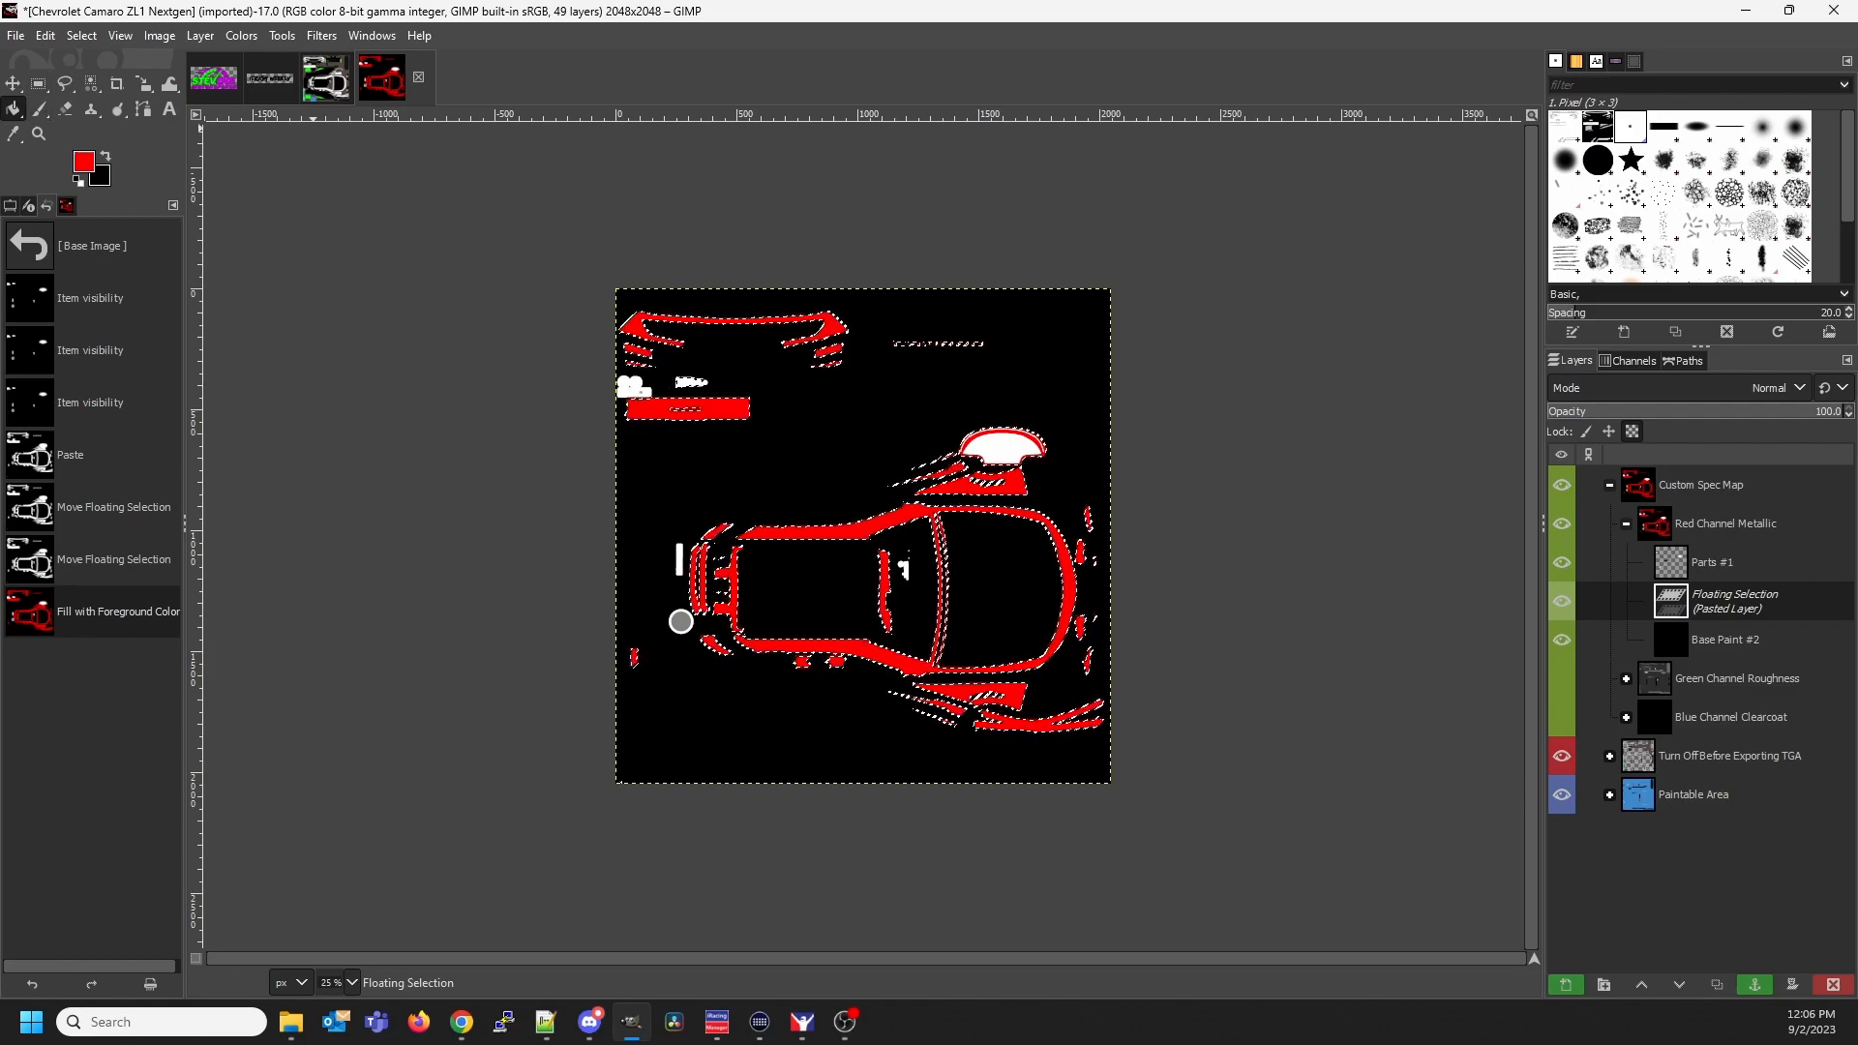
left_click(15, 35)
Export the spec map as car_spec_<member number>.tga into Documents/iRacing/paint/chevycamarozl12022
left_click(58, 360)
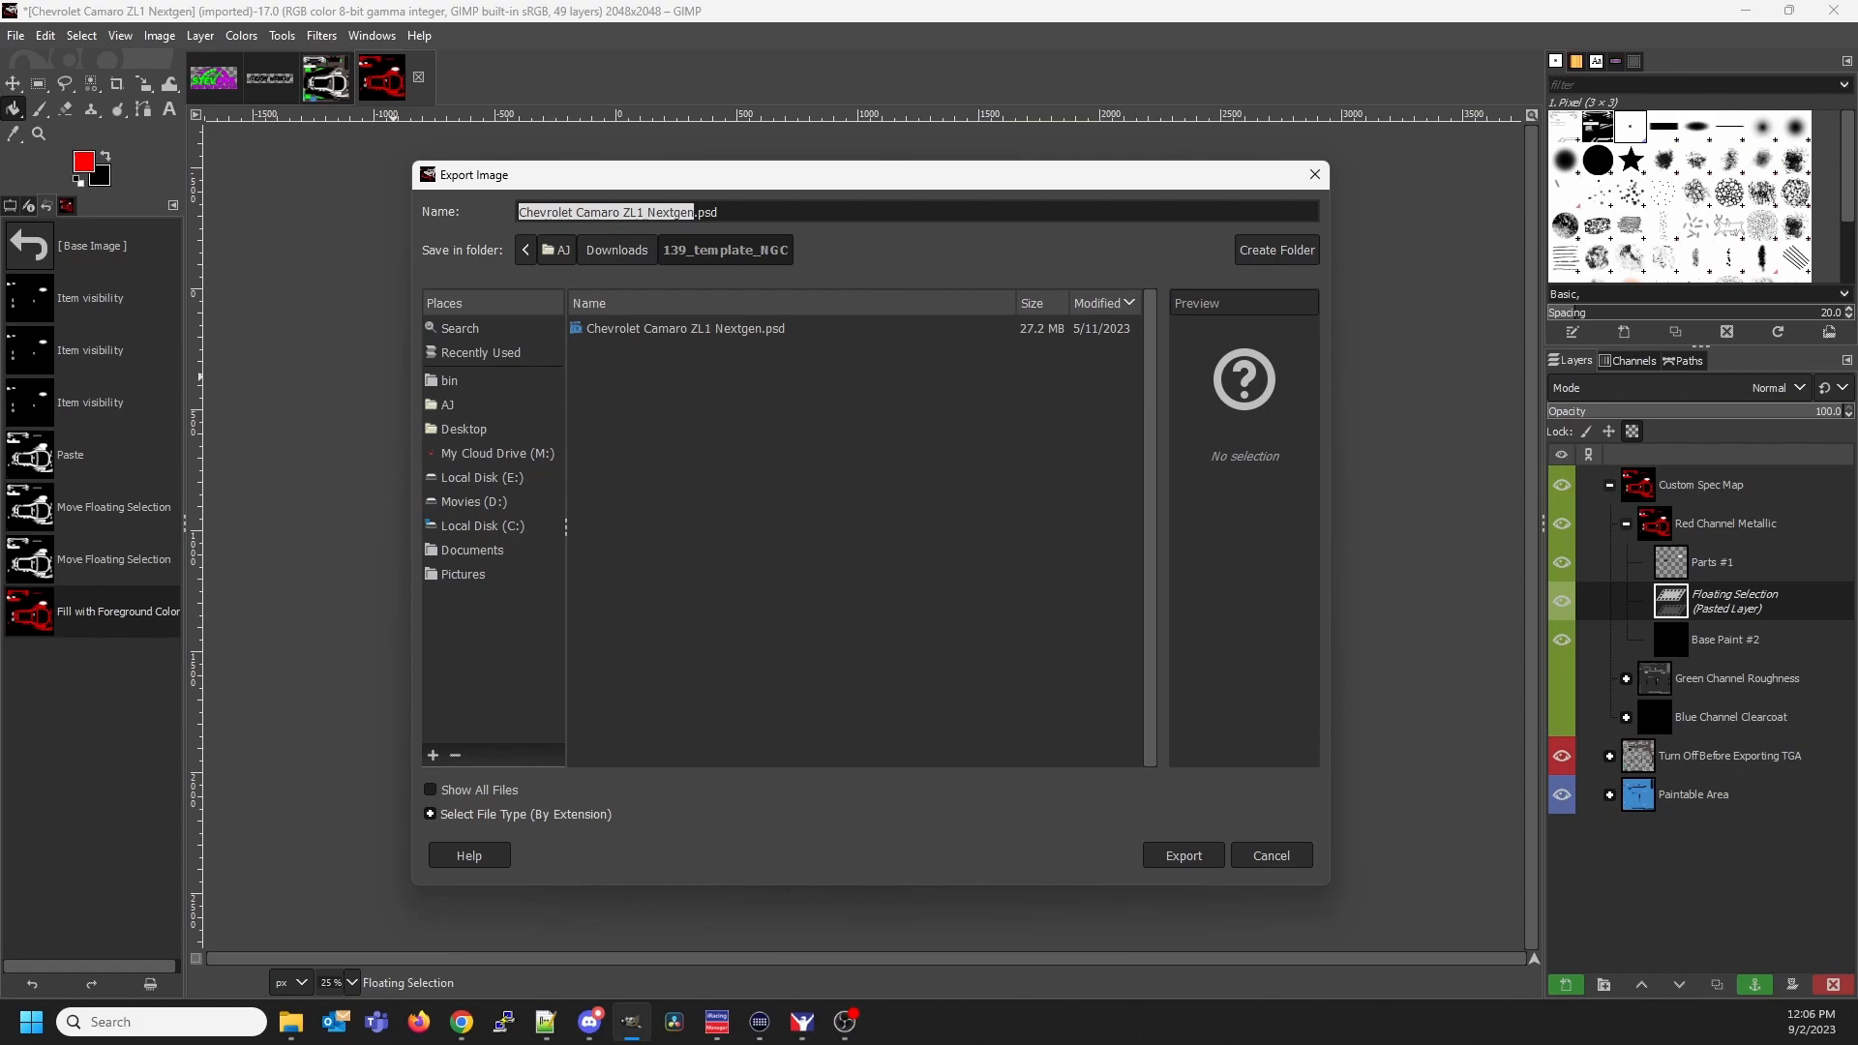
left_click(447, 406)
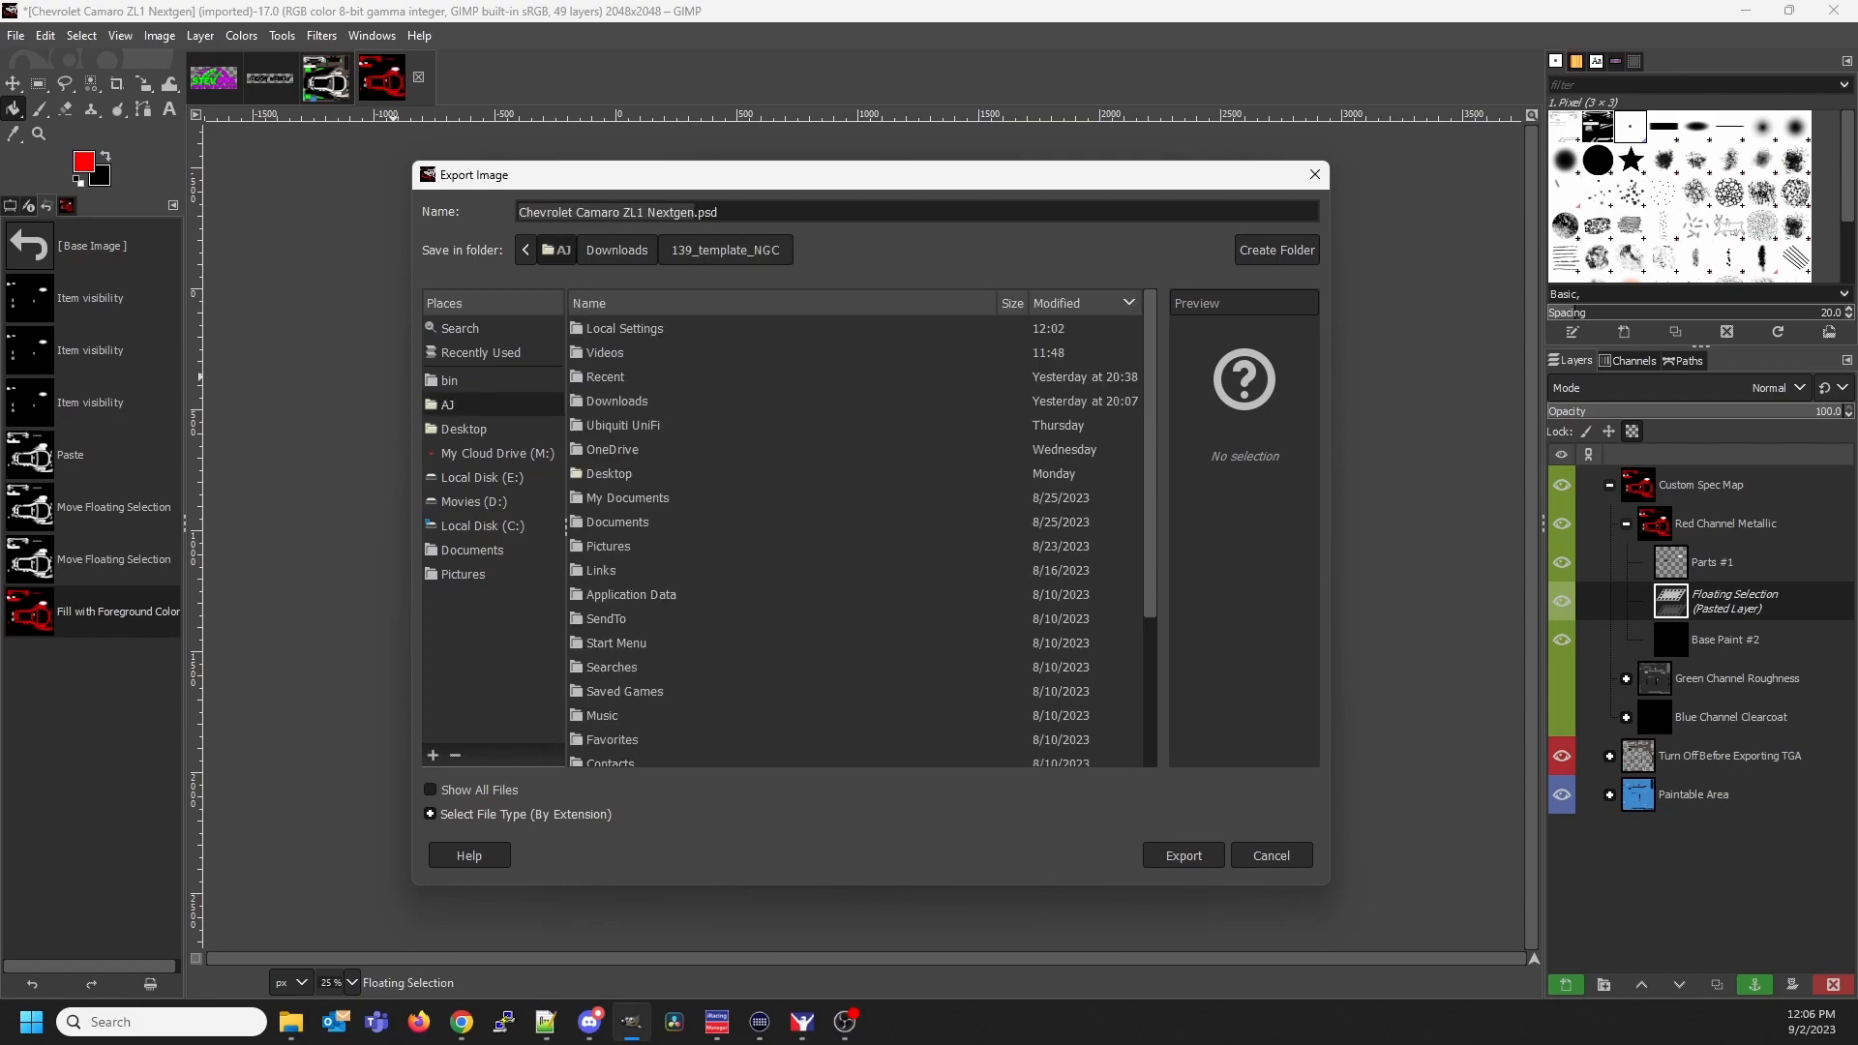
left_click(608, 474)
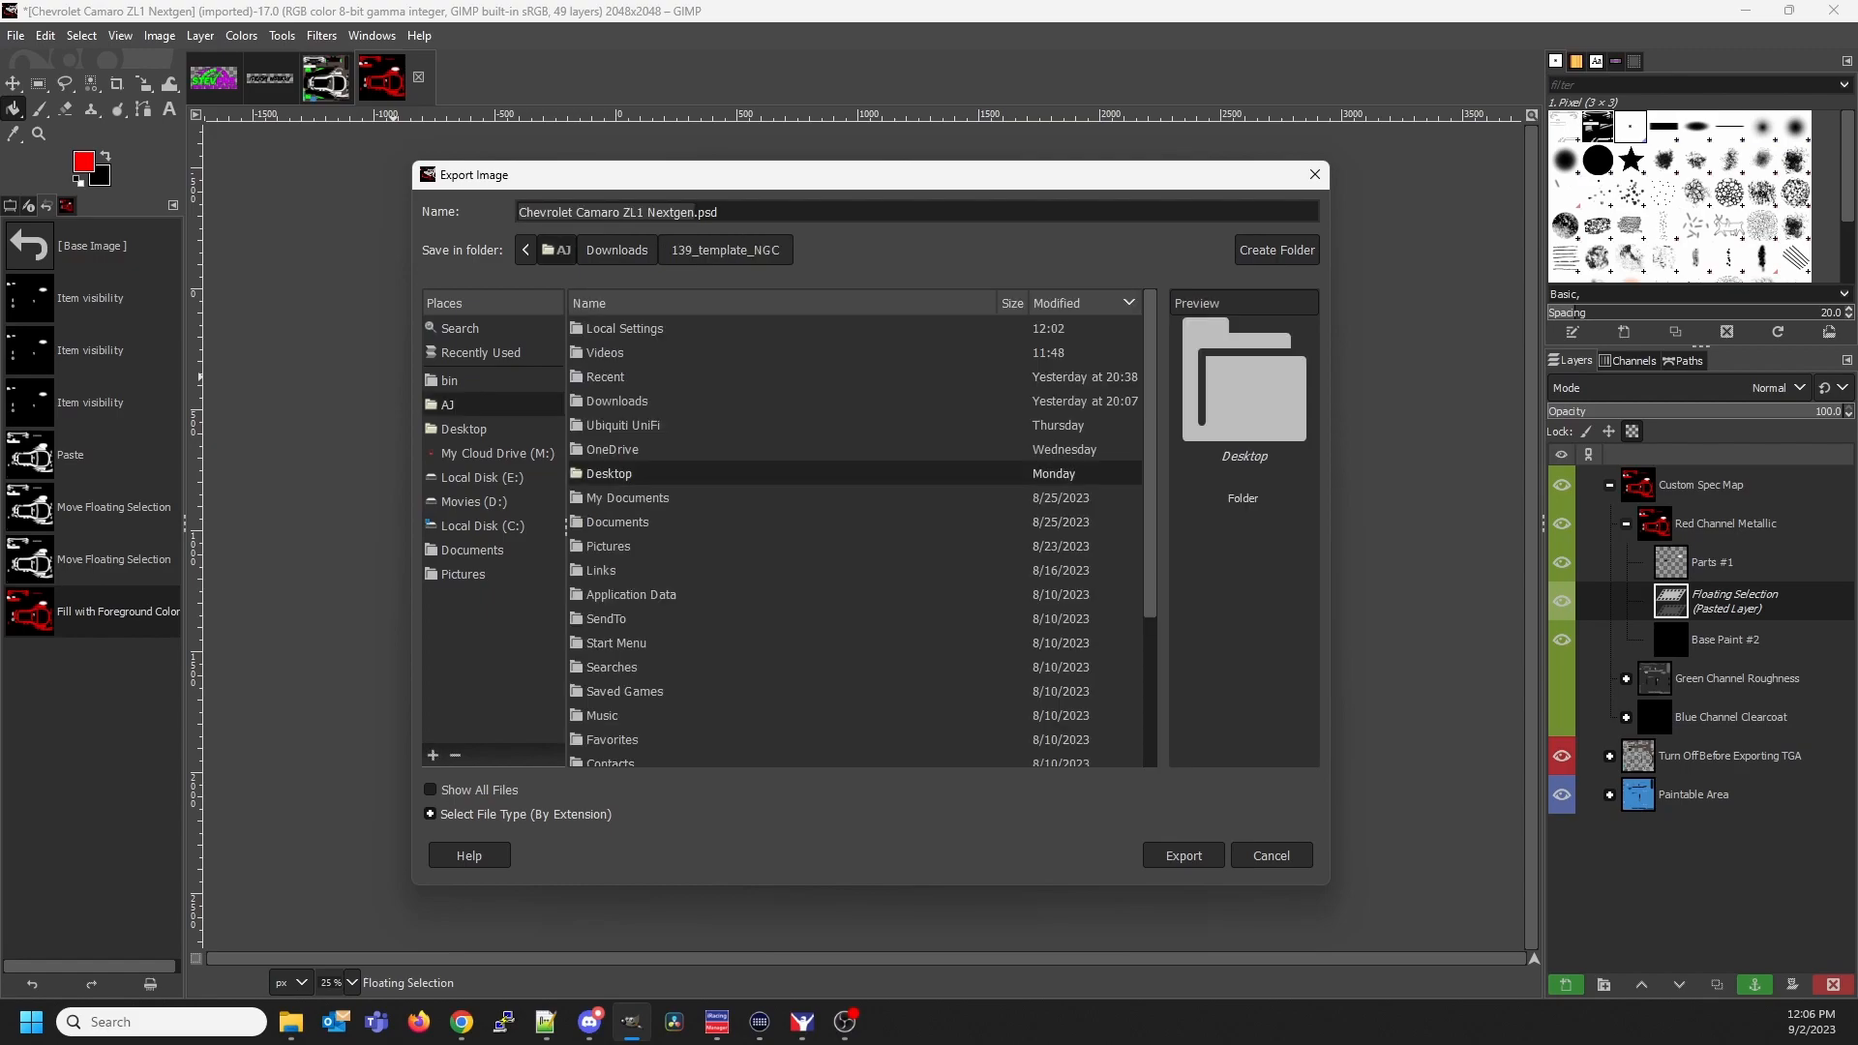
left_click(472, 551)
double_click(606, 425)
double_click(602, 329)
double_click(629, 329)
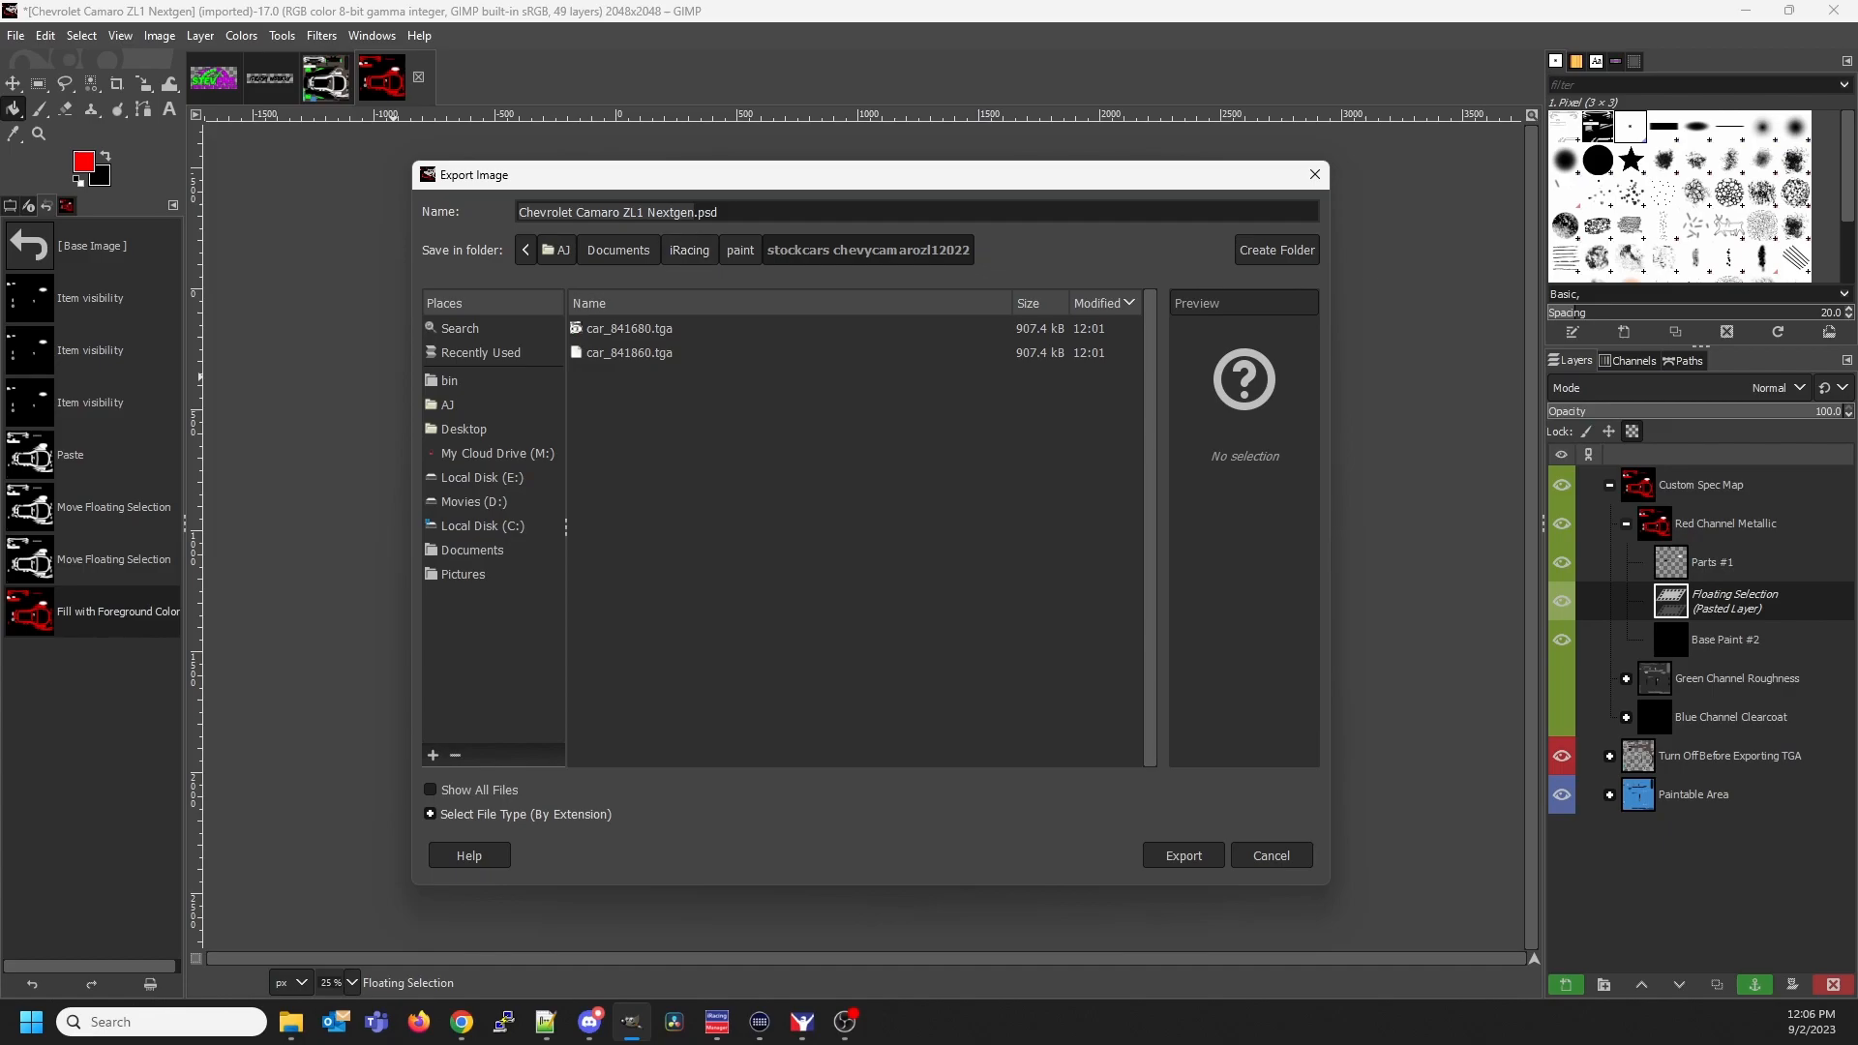
key("ctrl+a")
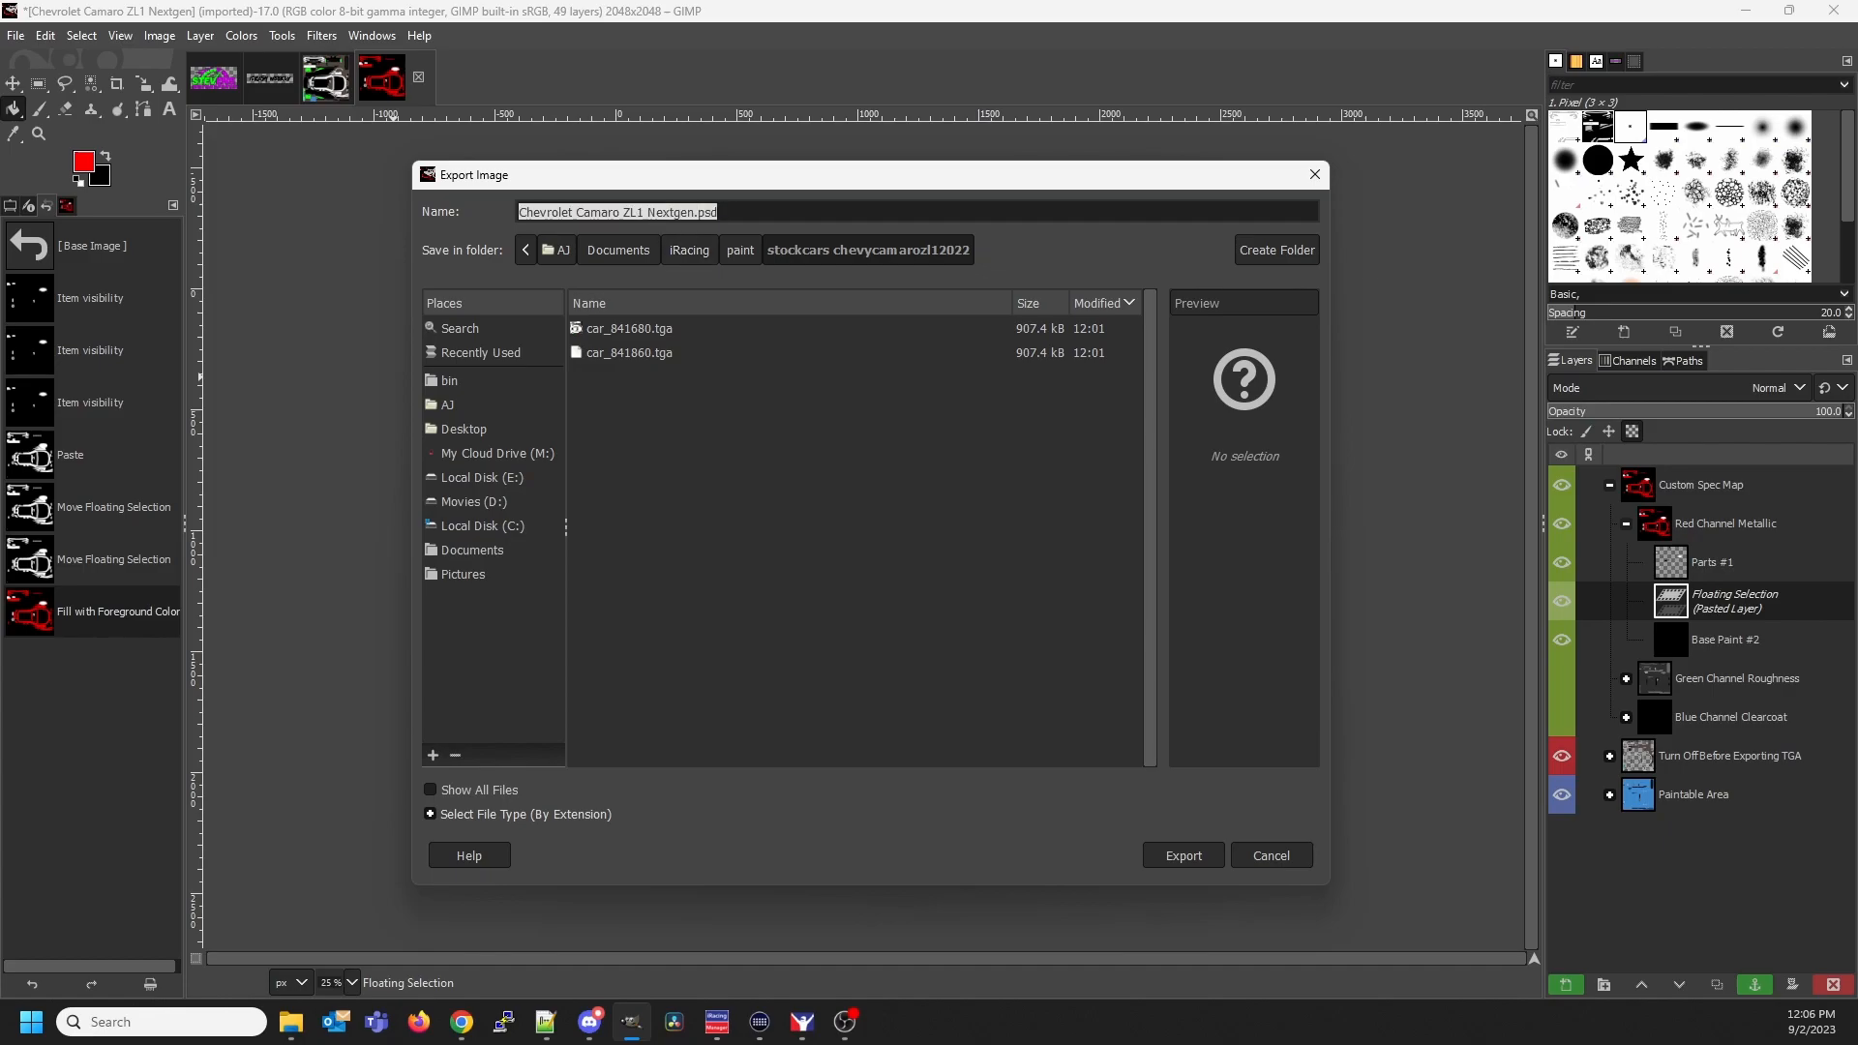
type("c")
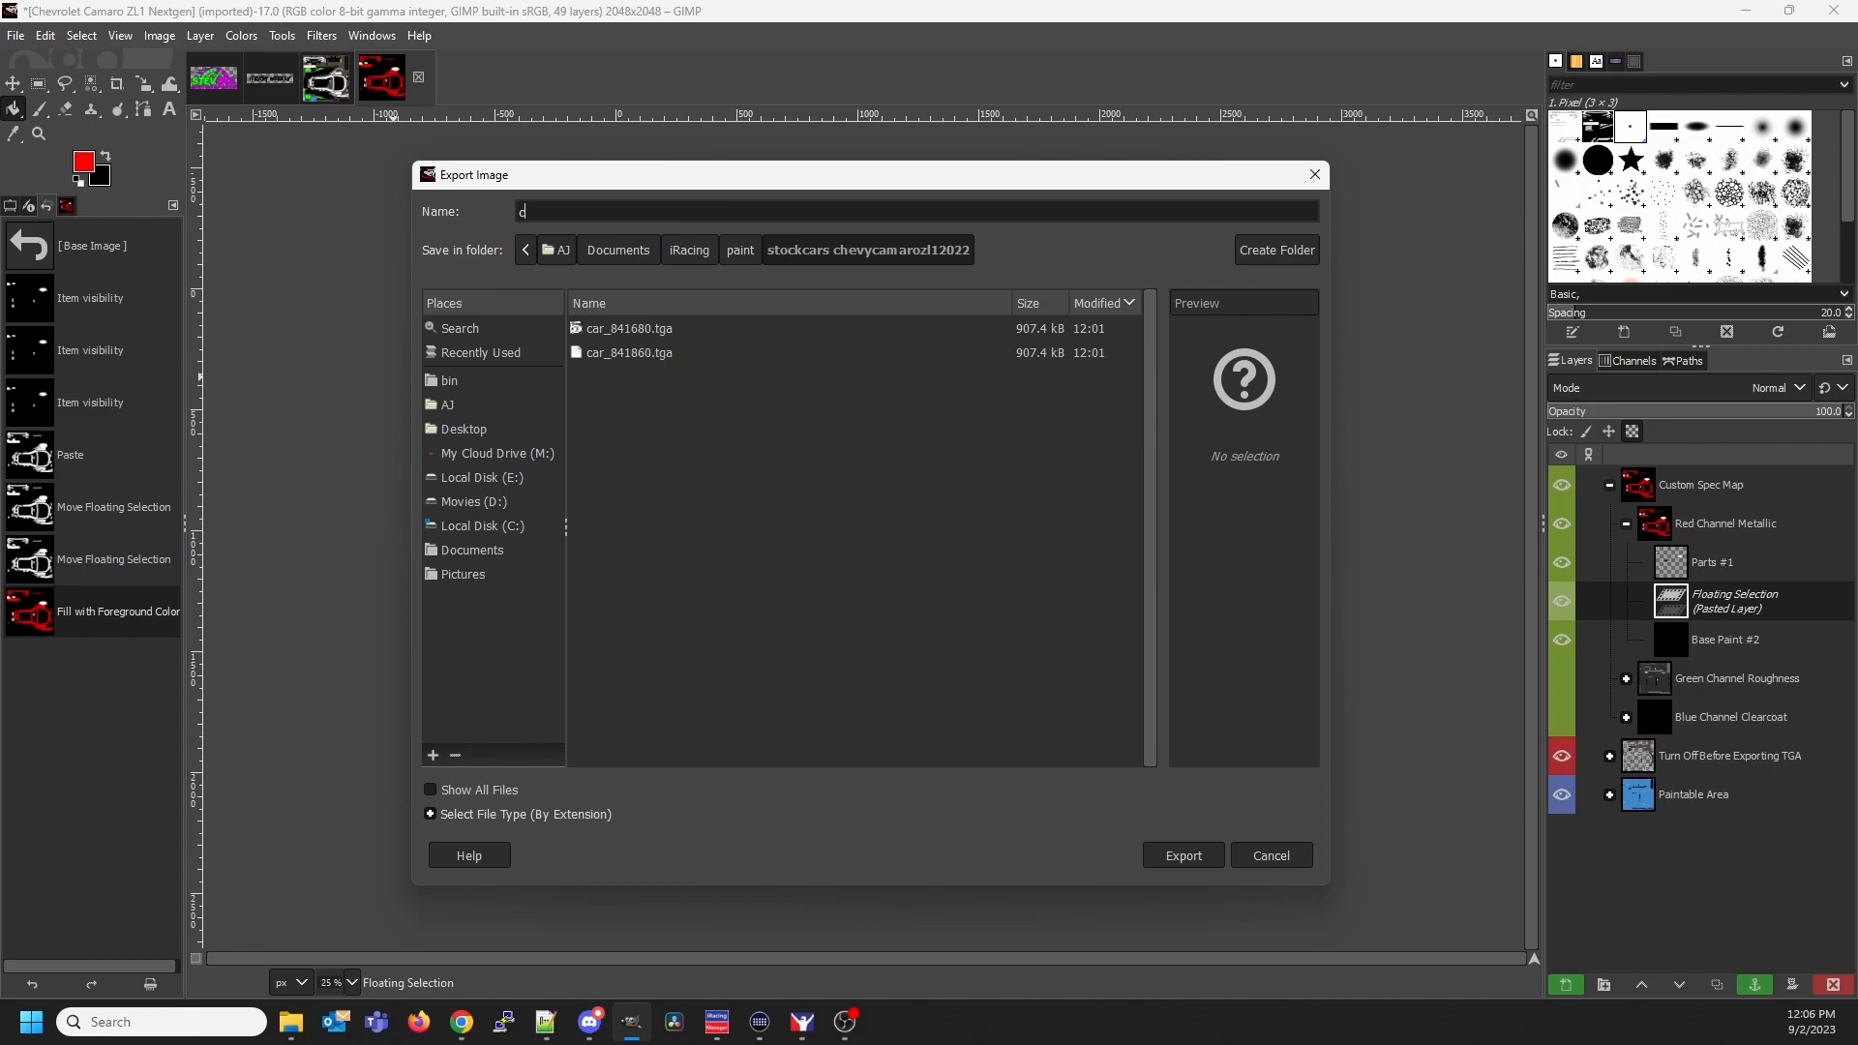
type("ar_spec")
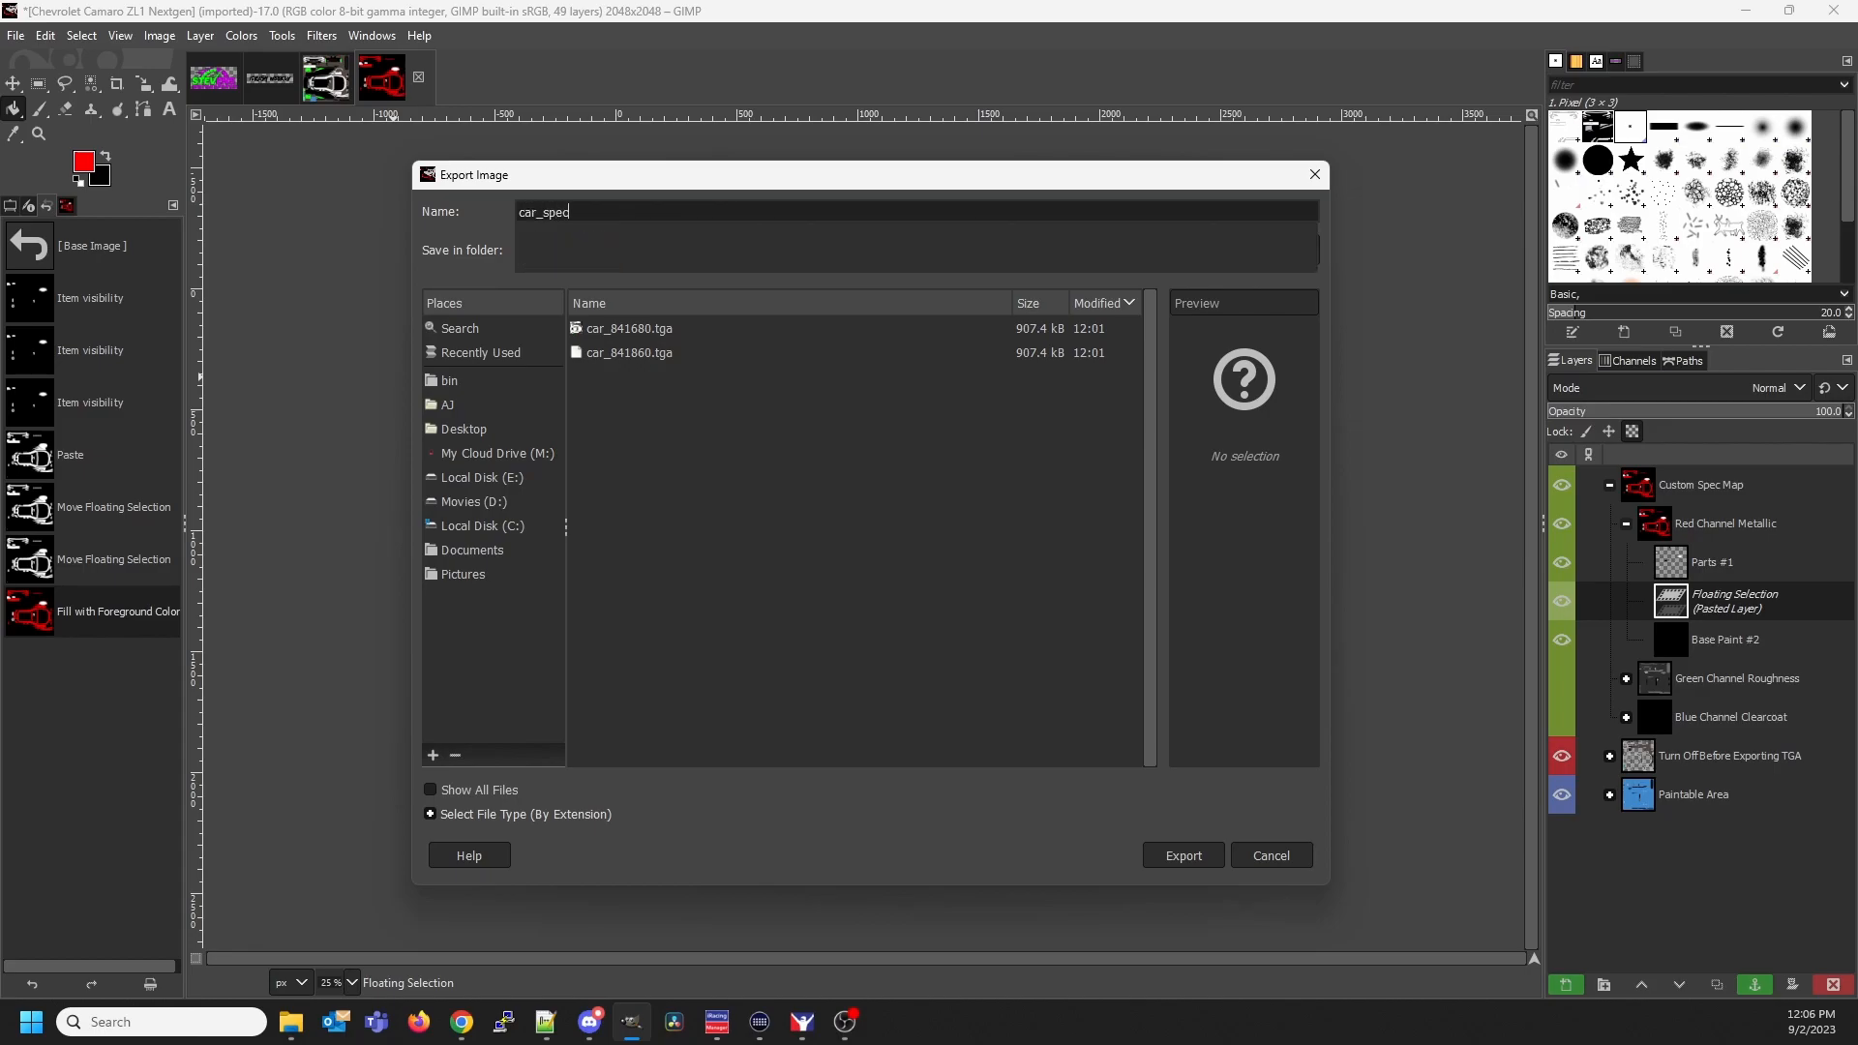
type("_84168")
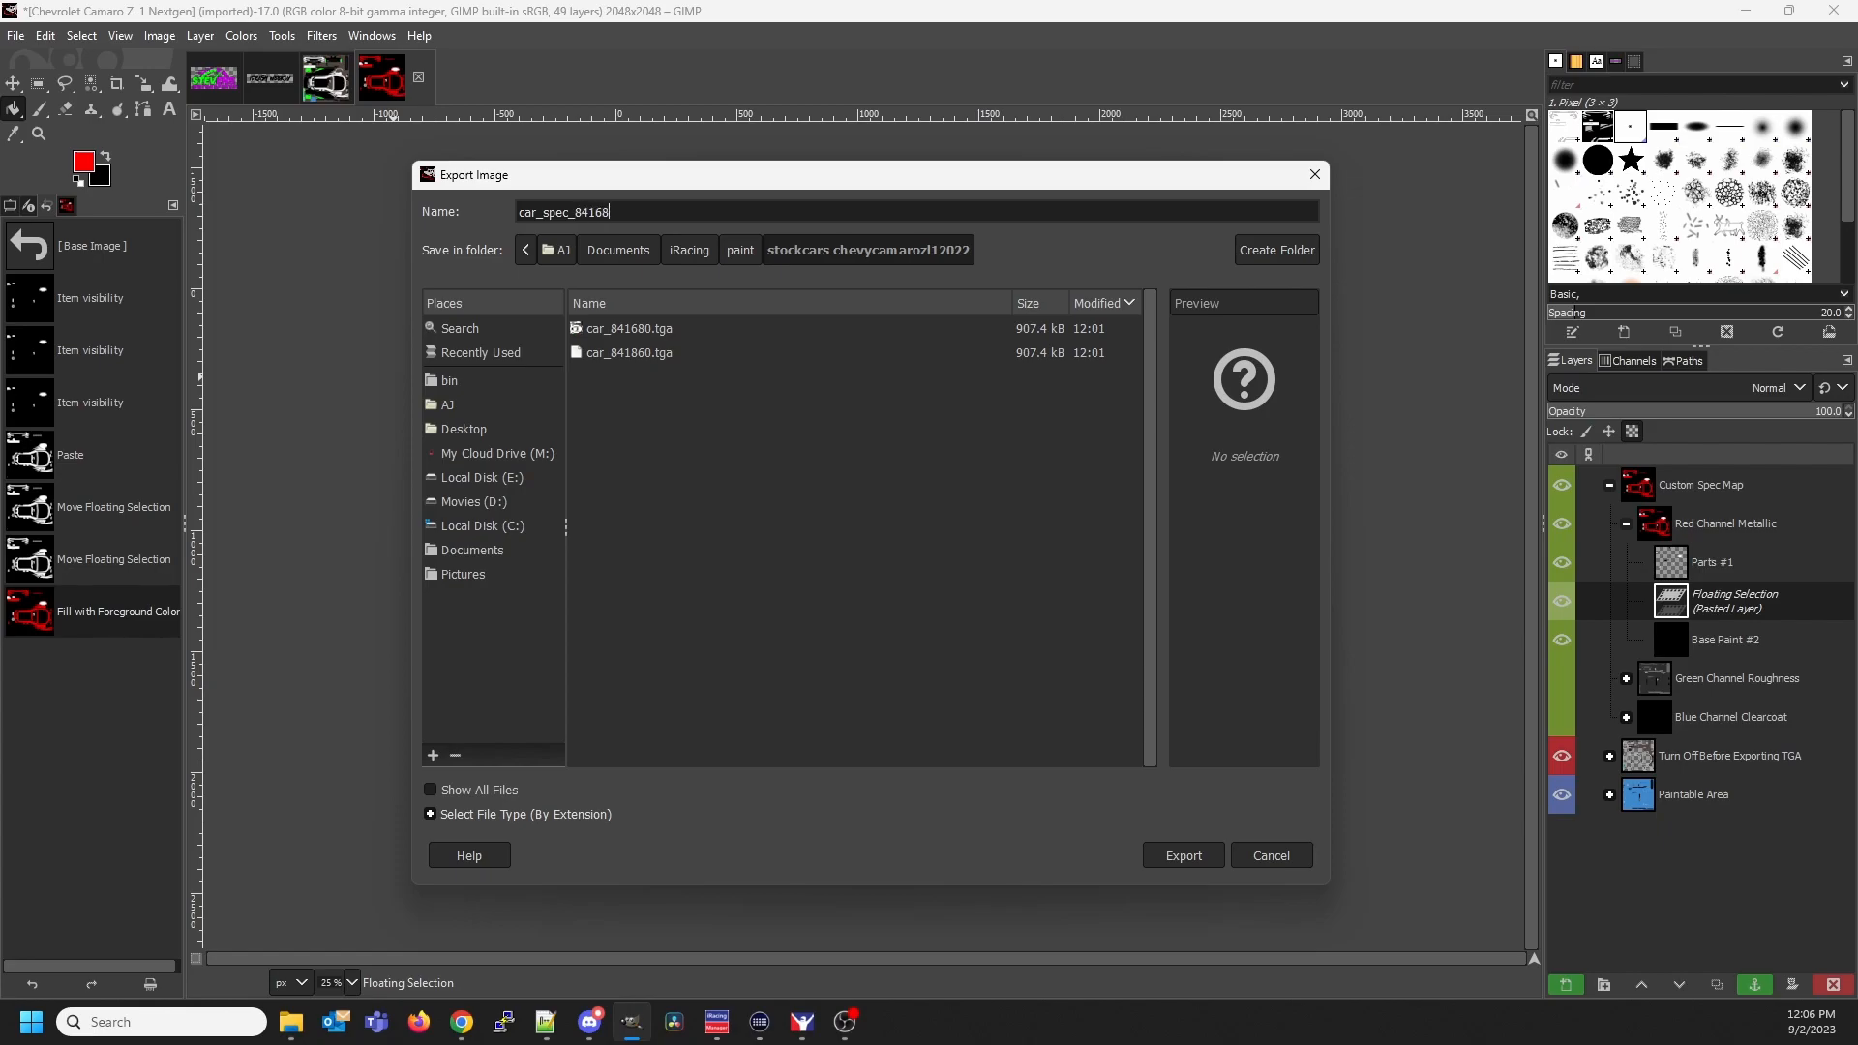
type("0.tga")
left_click(1182, 855)
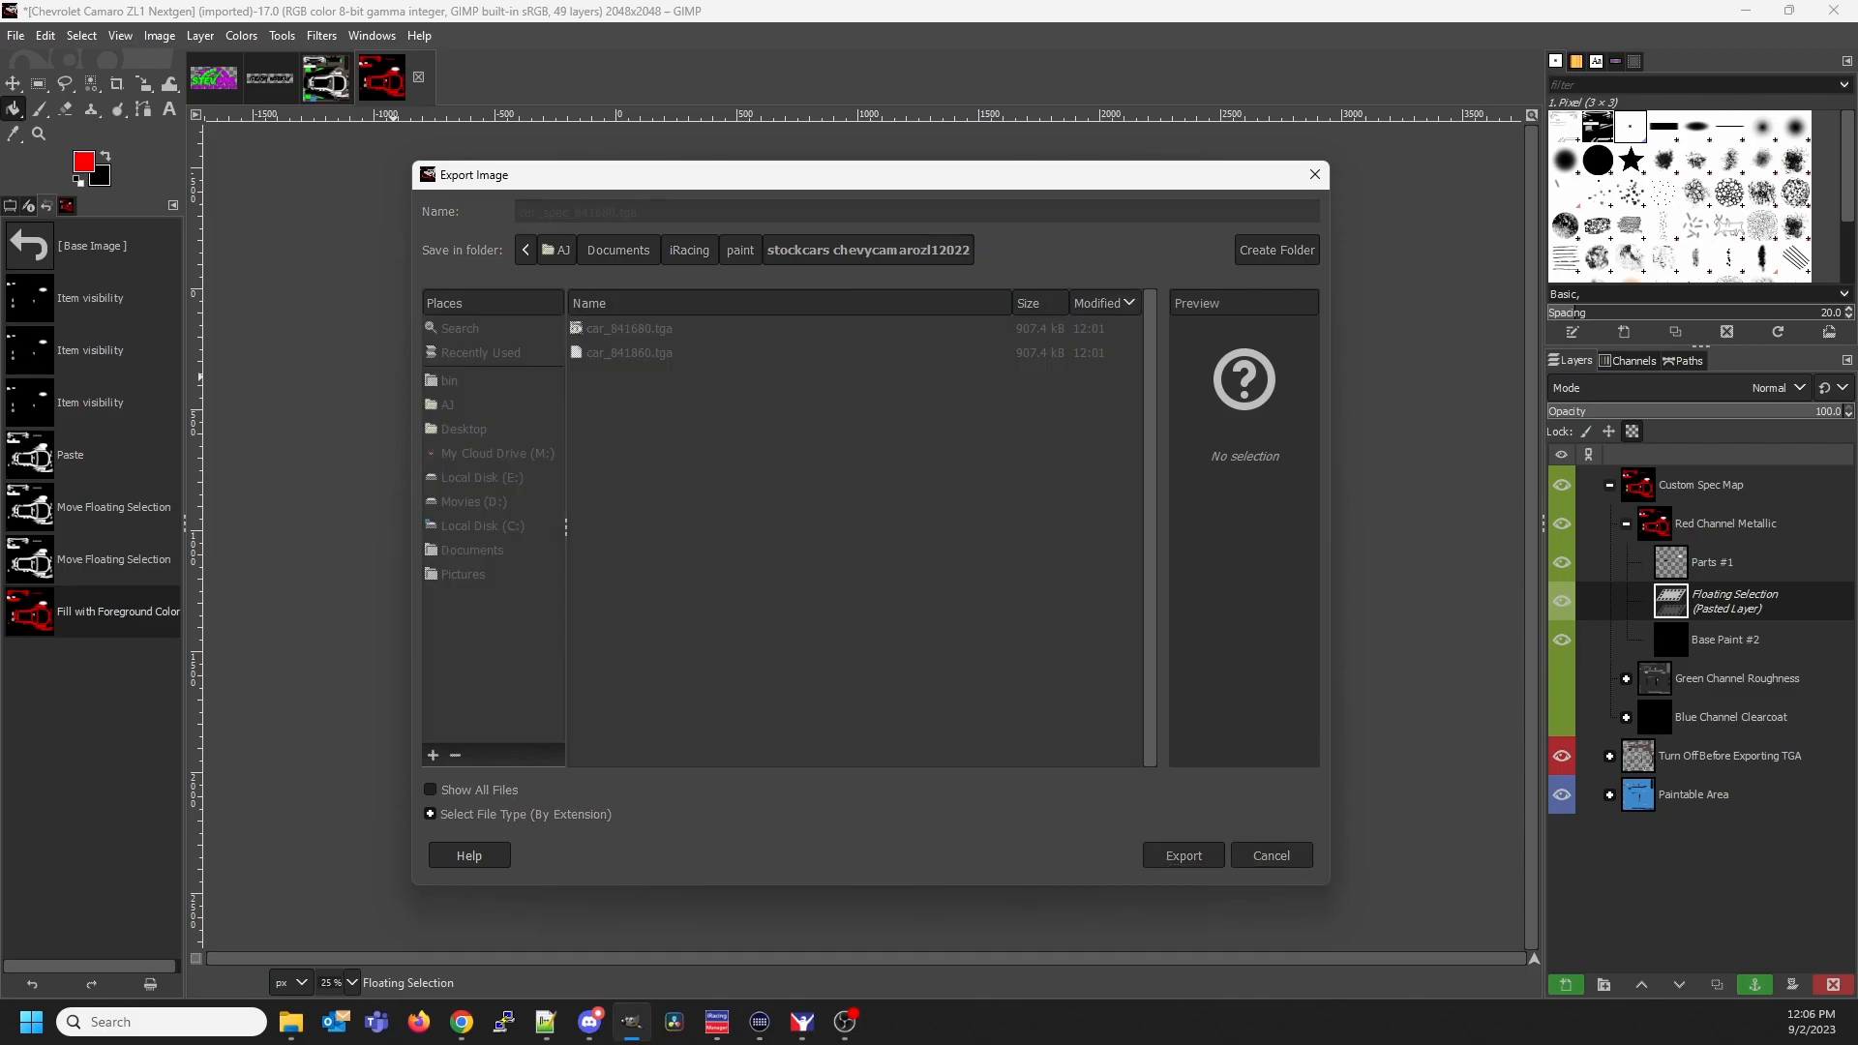
left_click(935, 594)
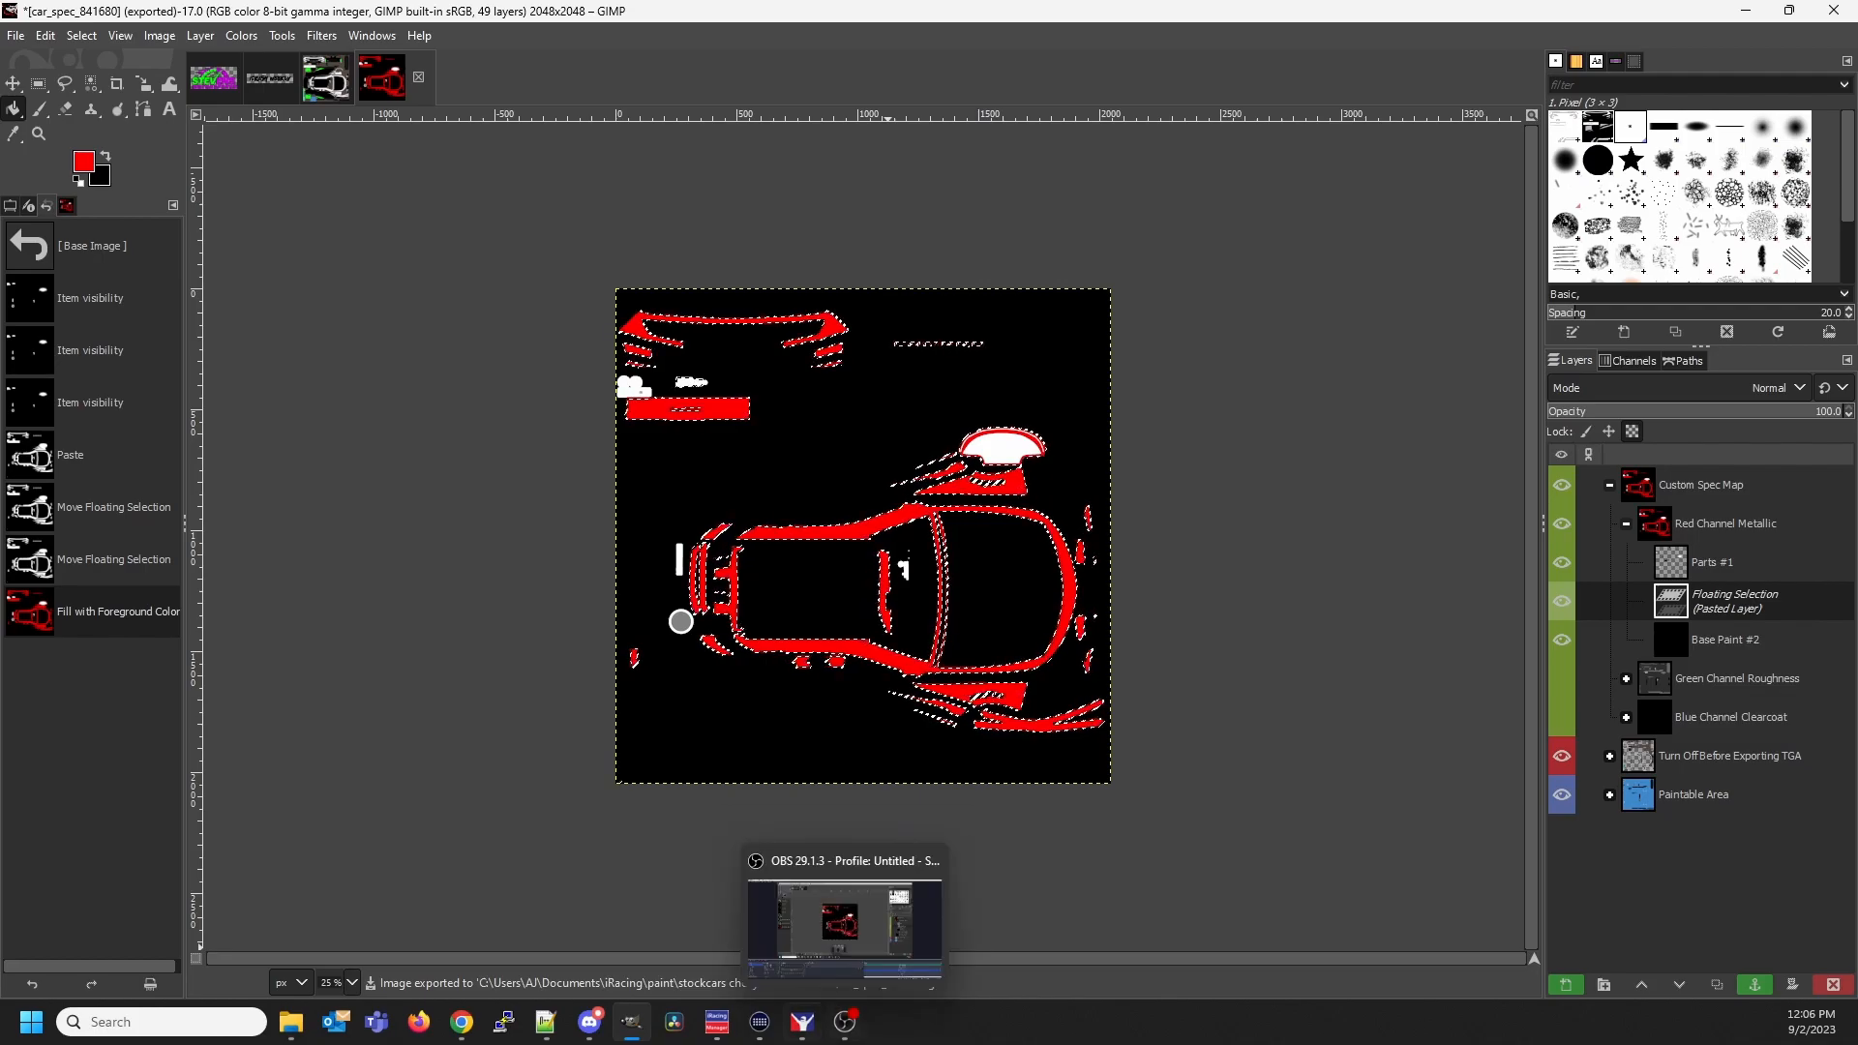
Preview the Camaro's new metallic finish in iRacing's Paint Shop, then return to GIMP
left_click(802, 1022)
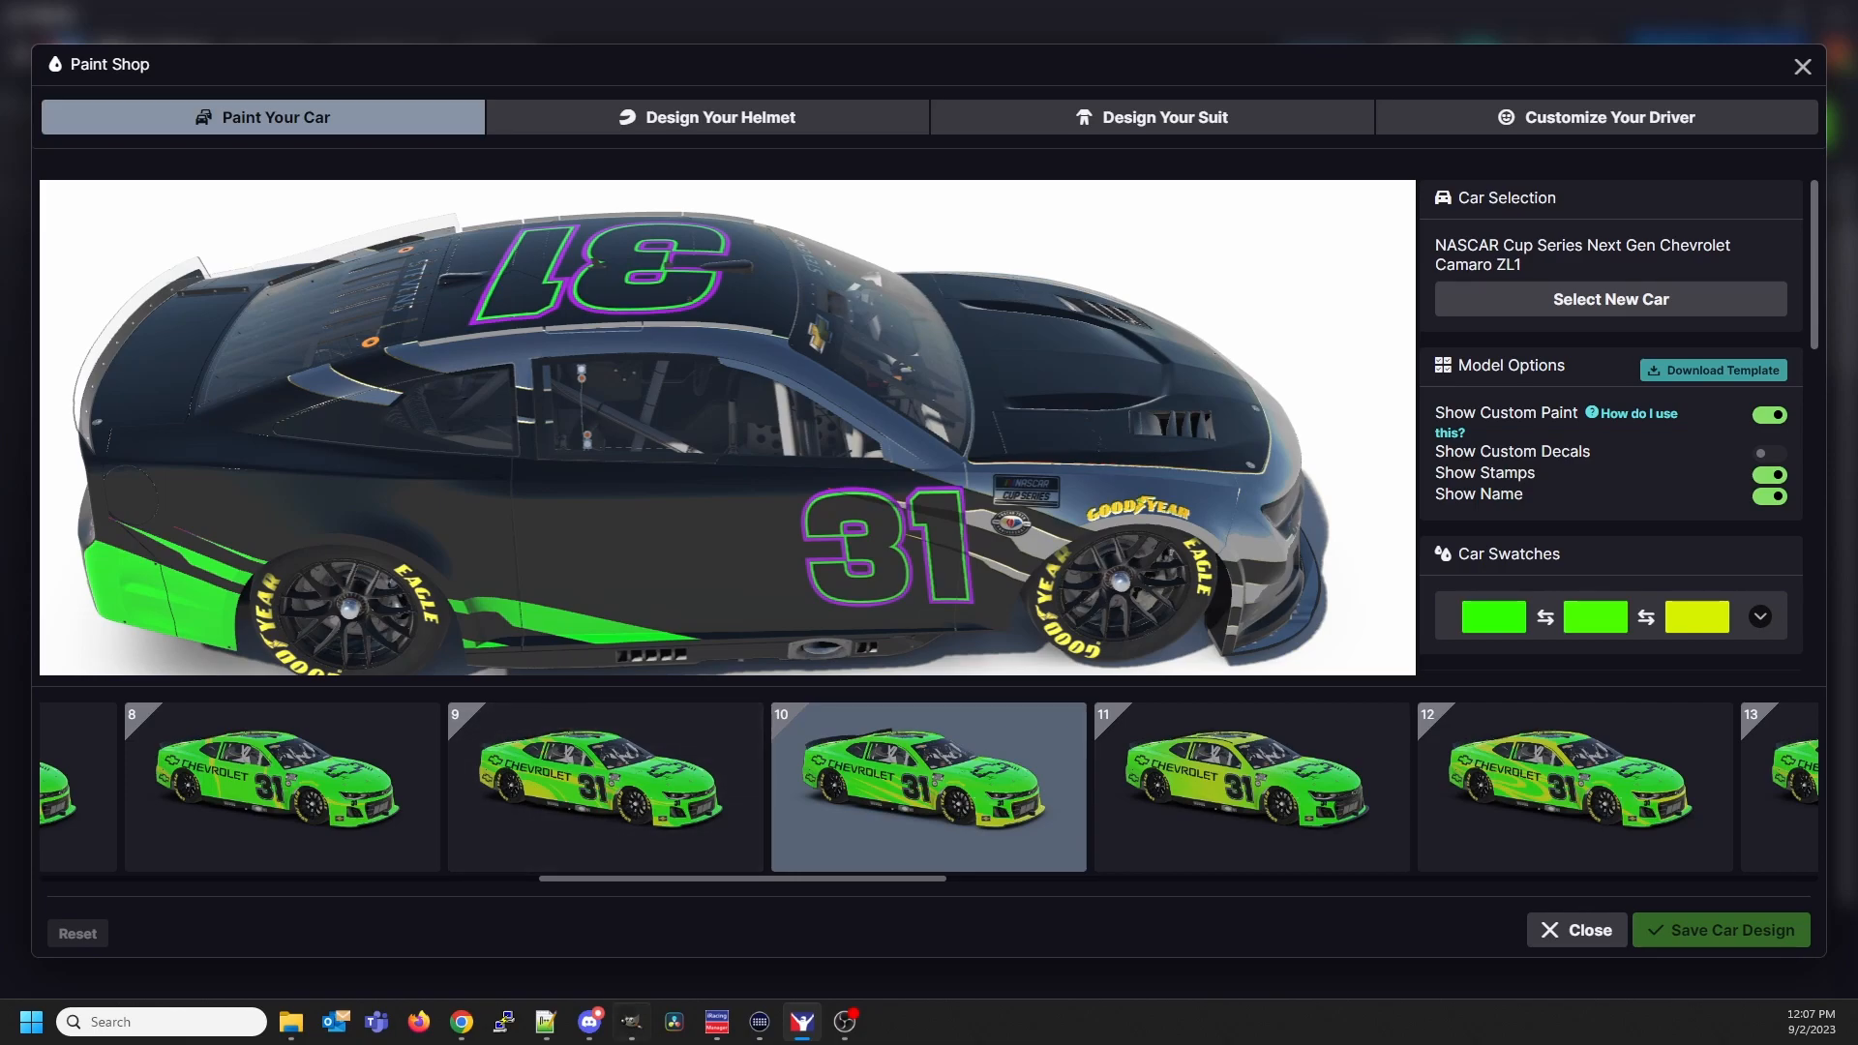
left_click(631, 1022)
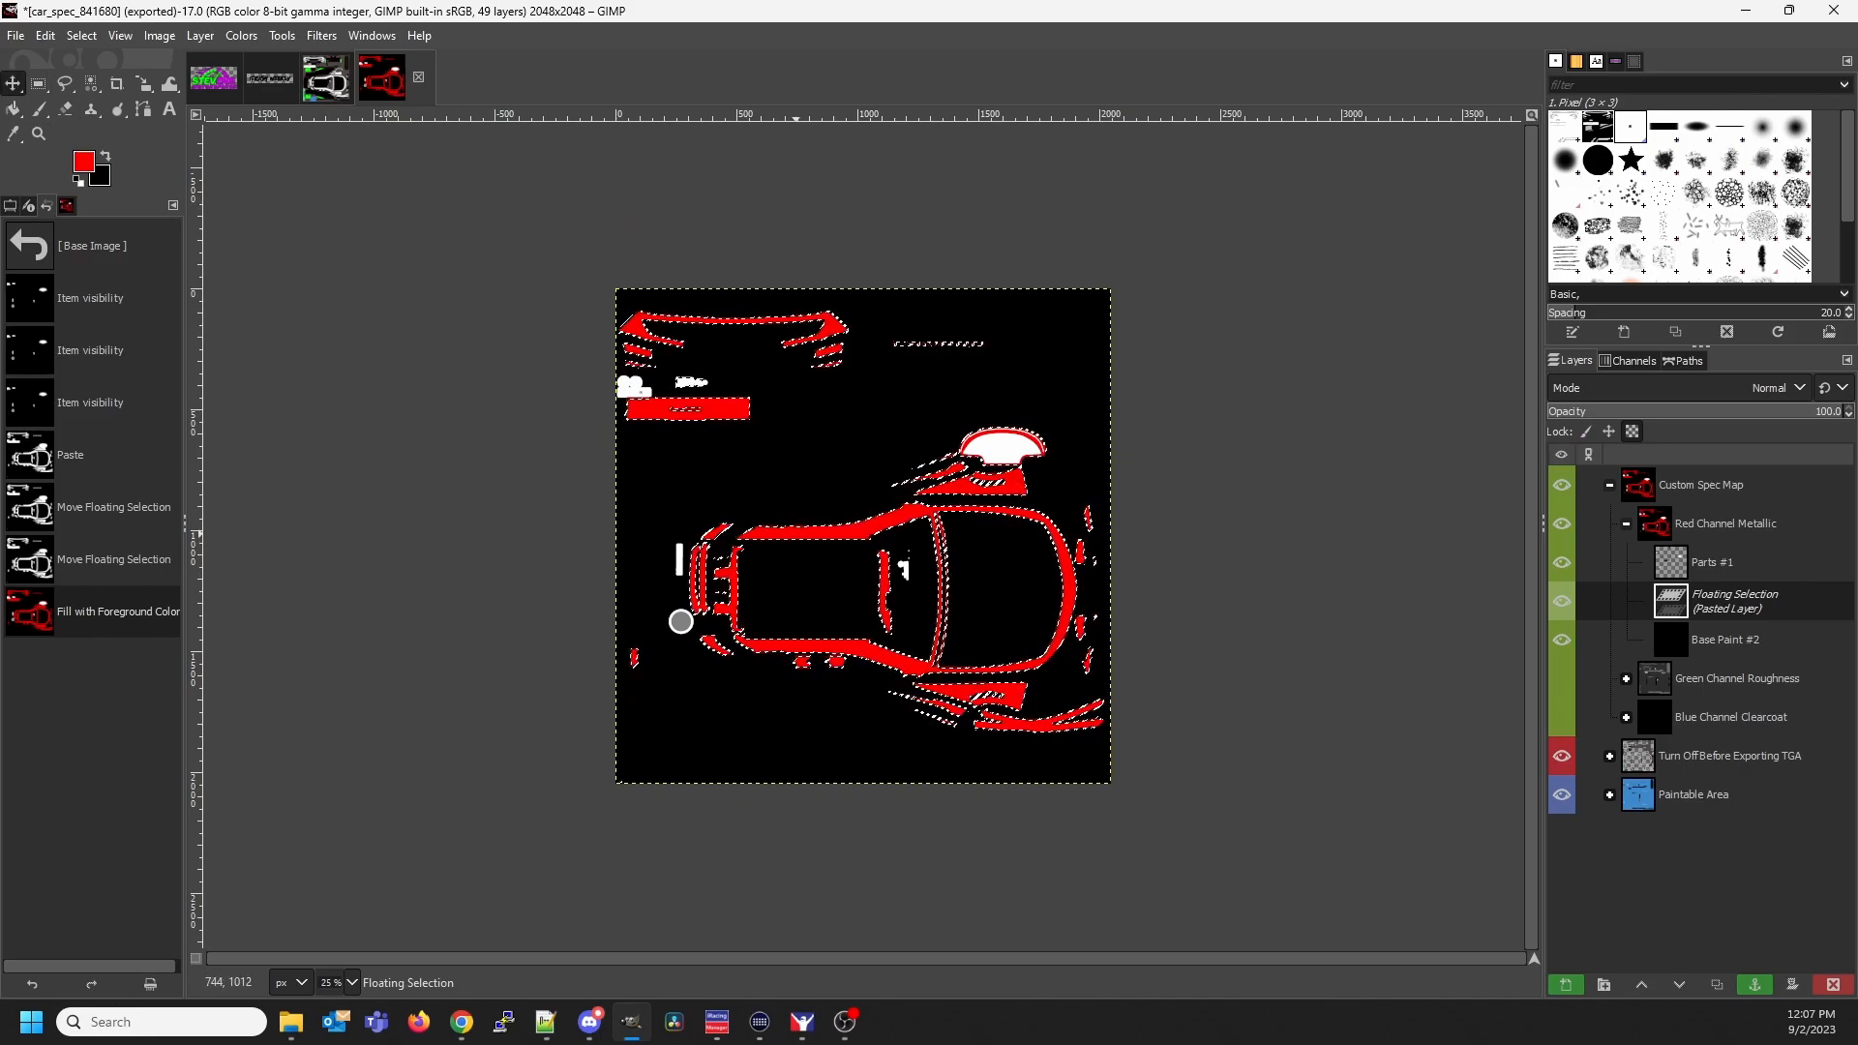
Nudge the red floating shapes slightly left and re-export over the same car_spec TGA
left_click(680, 622)
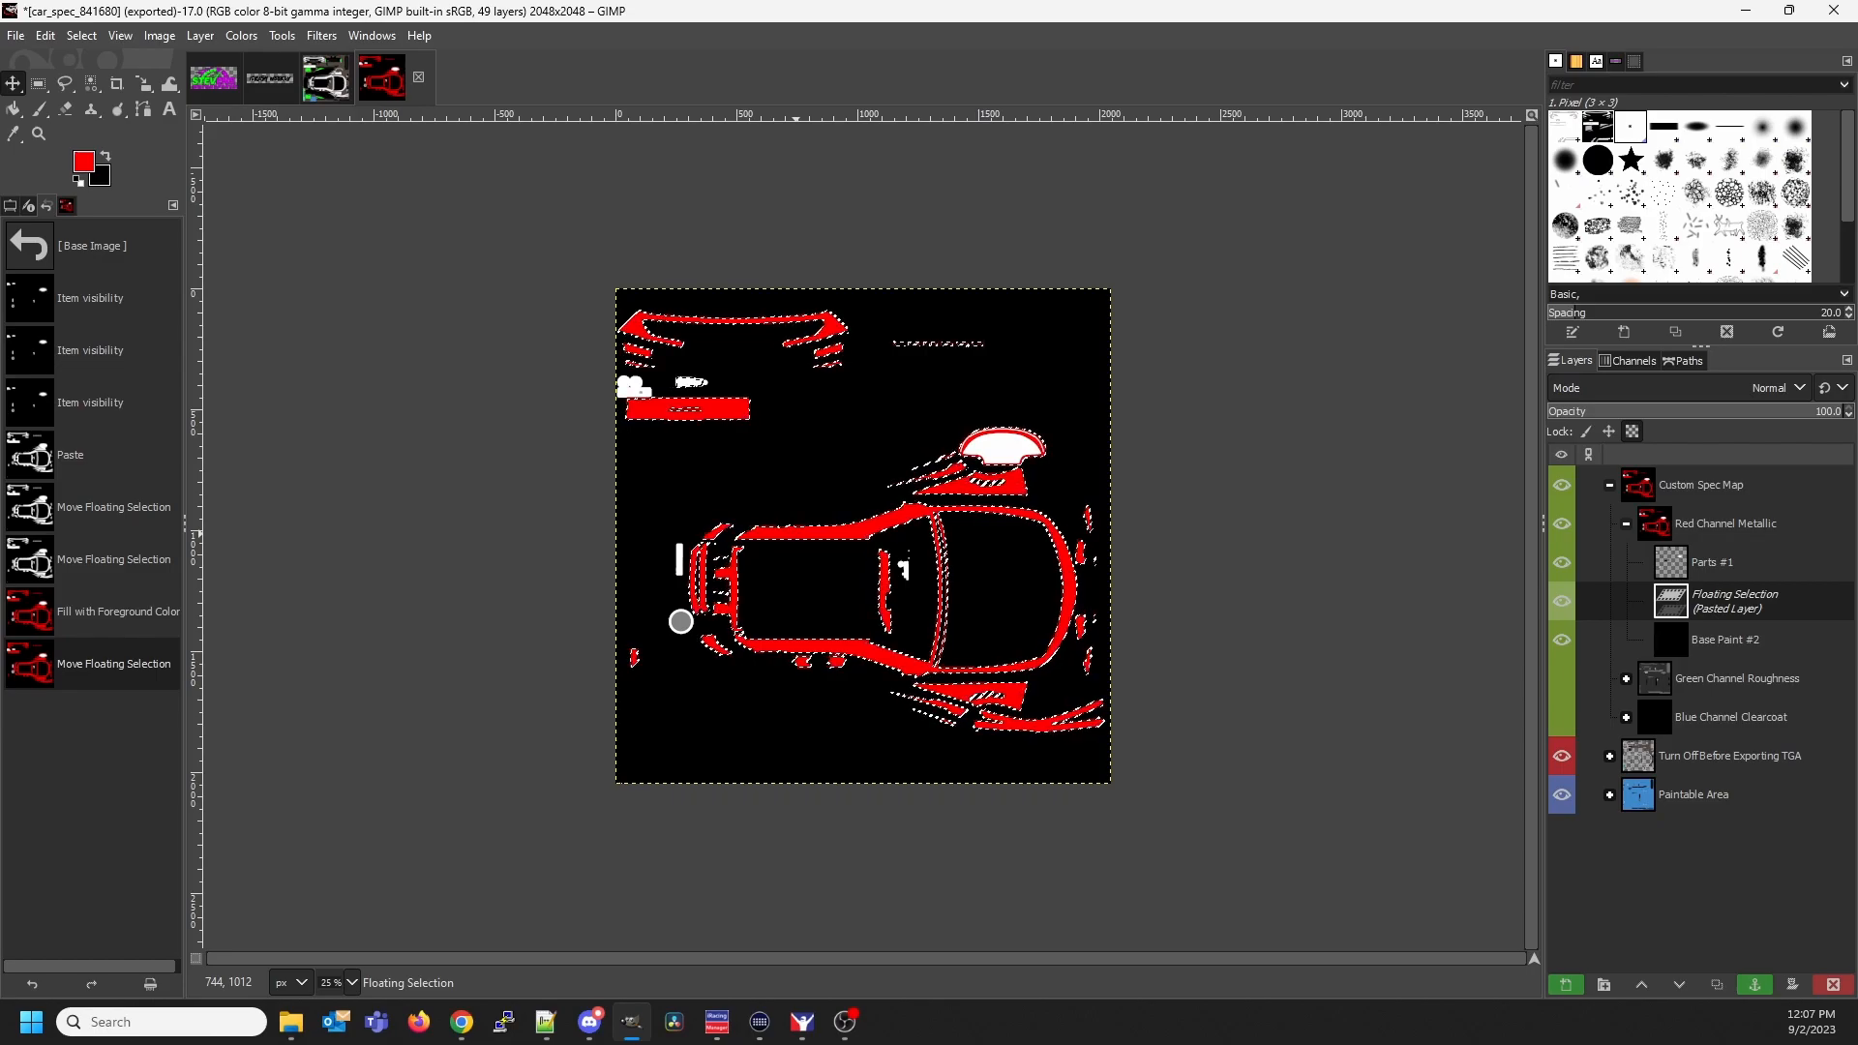
key("Left")
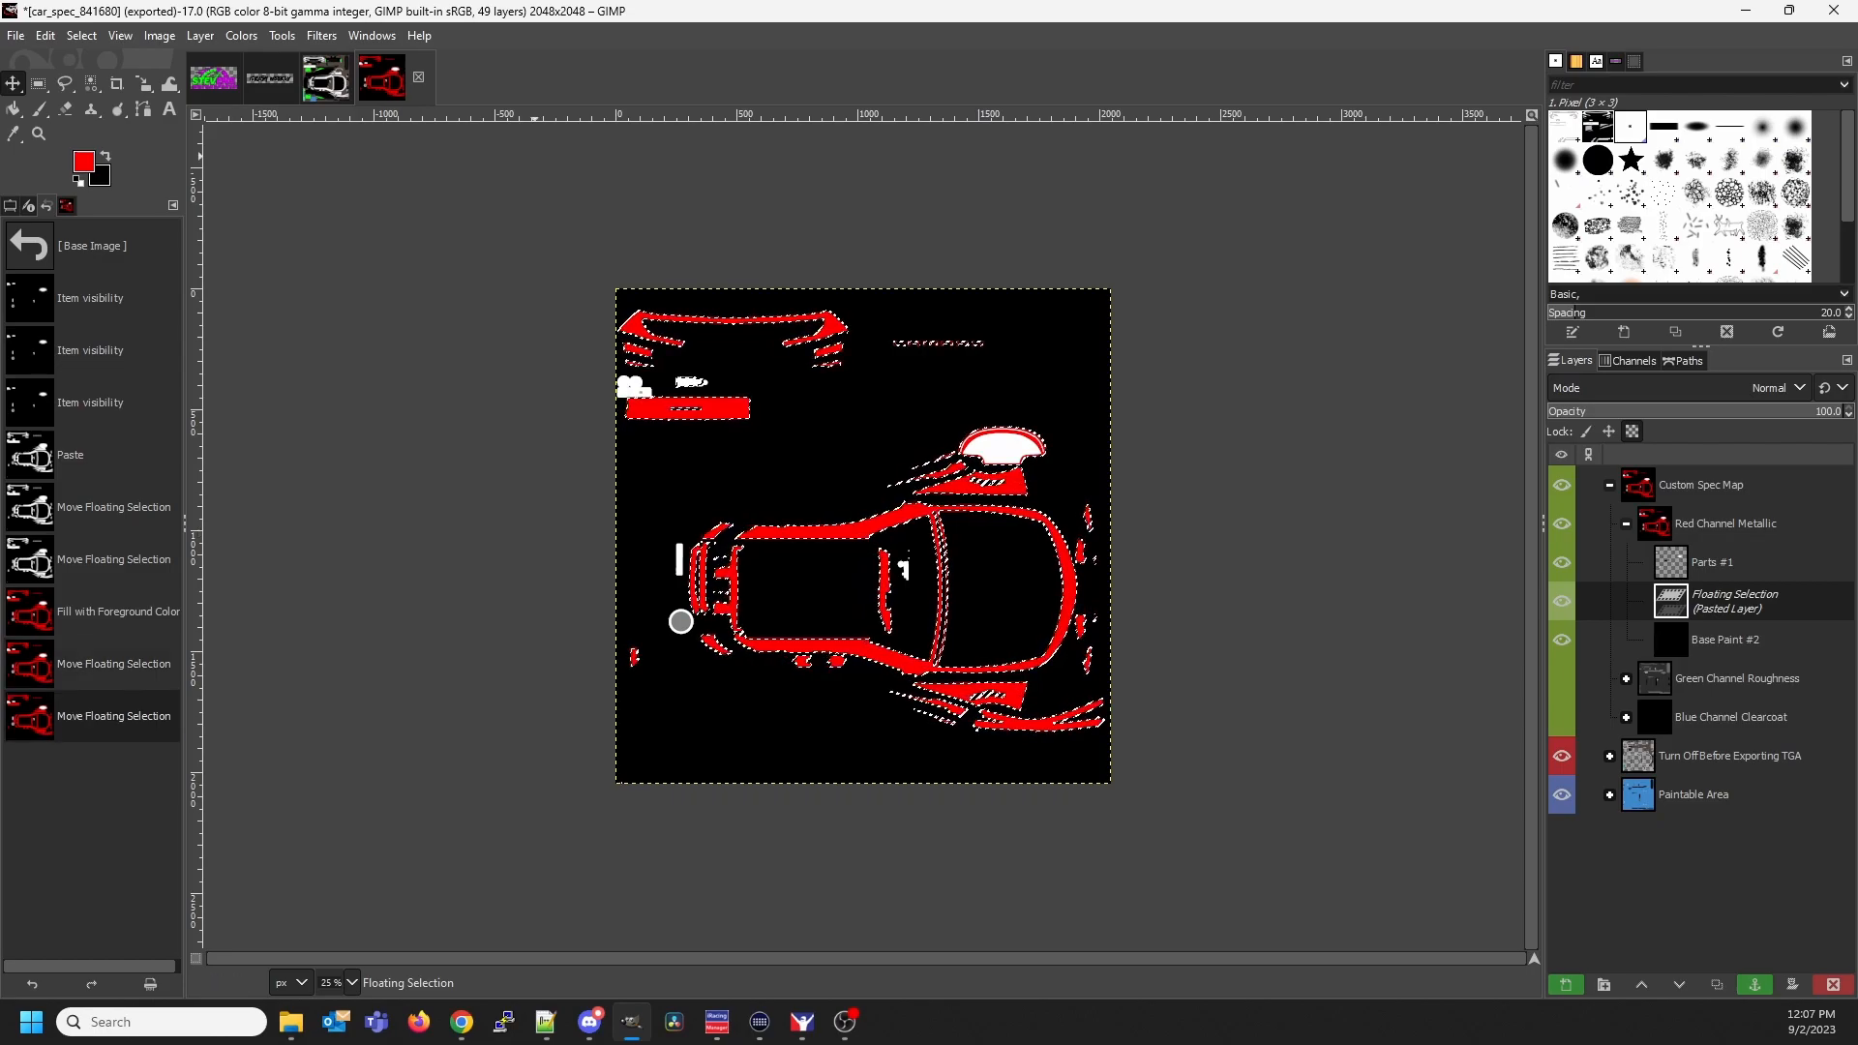
left_click(15, 35)
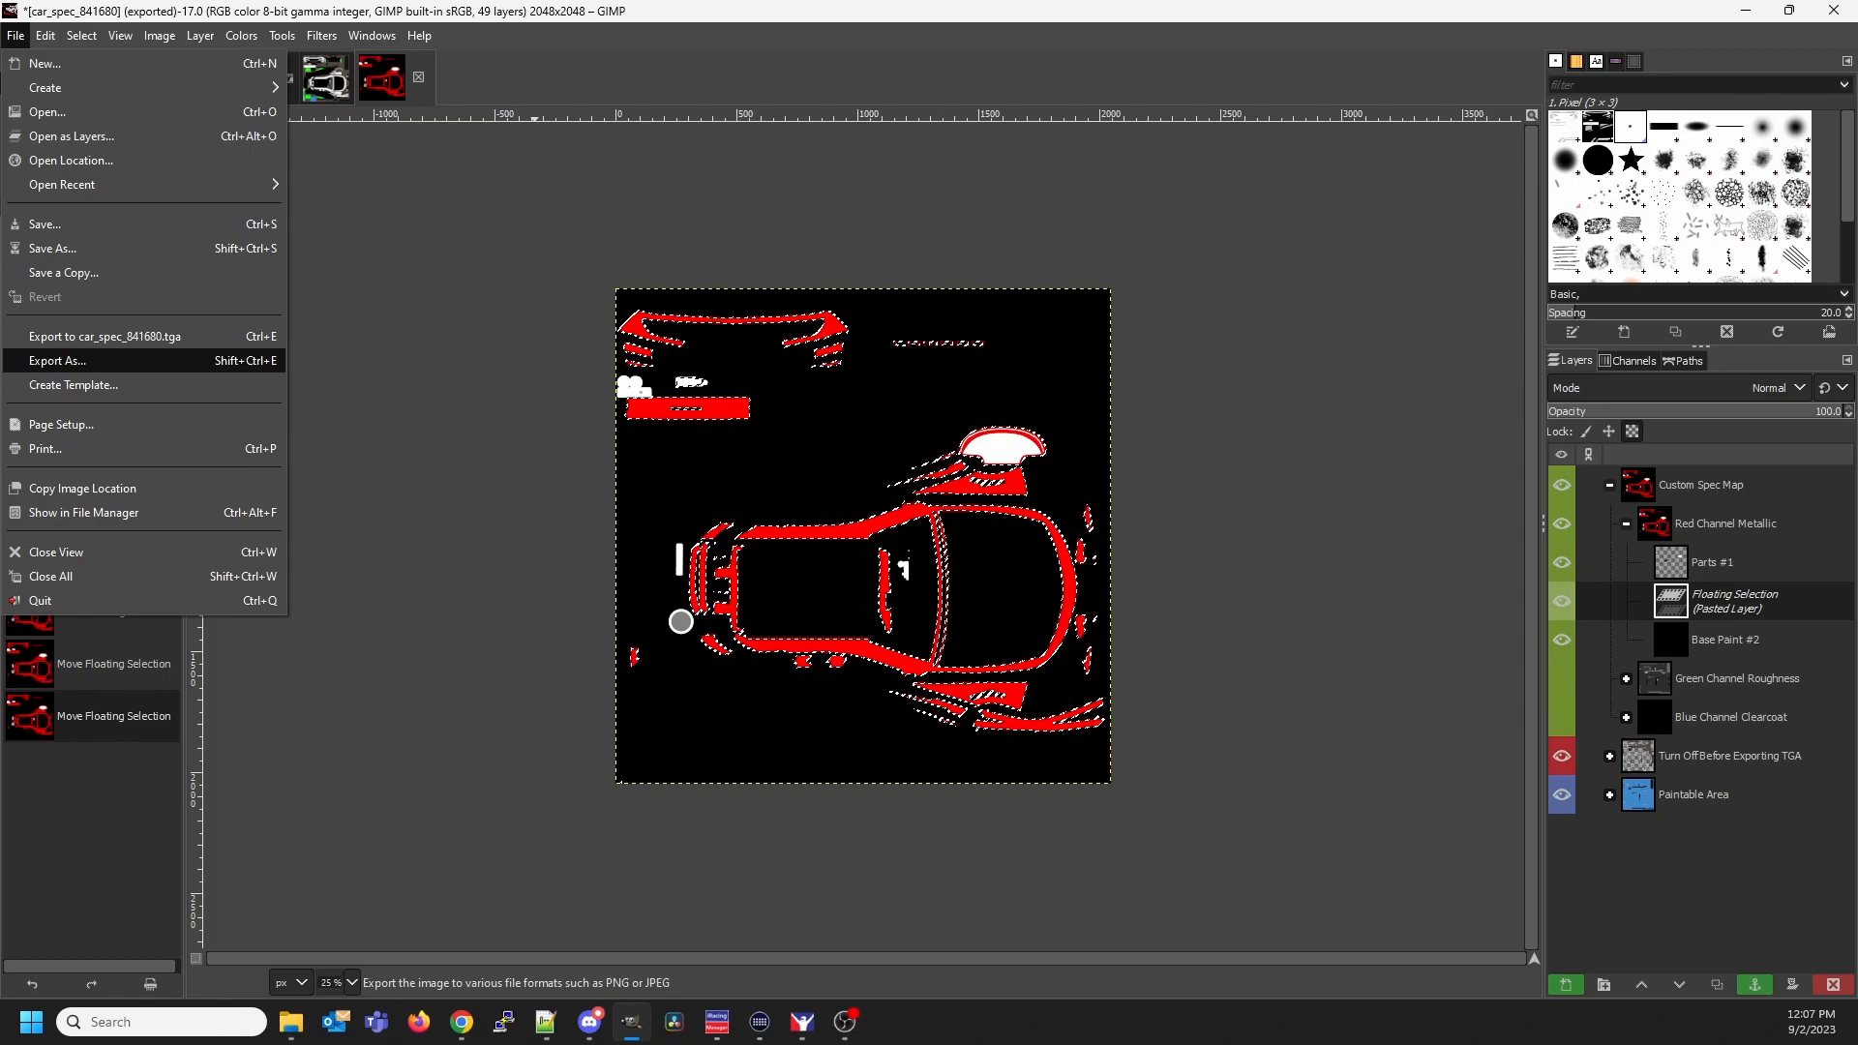
left_click(96, 336)
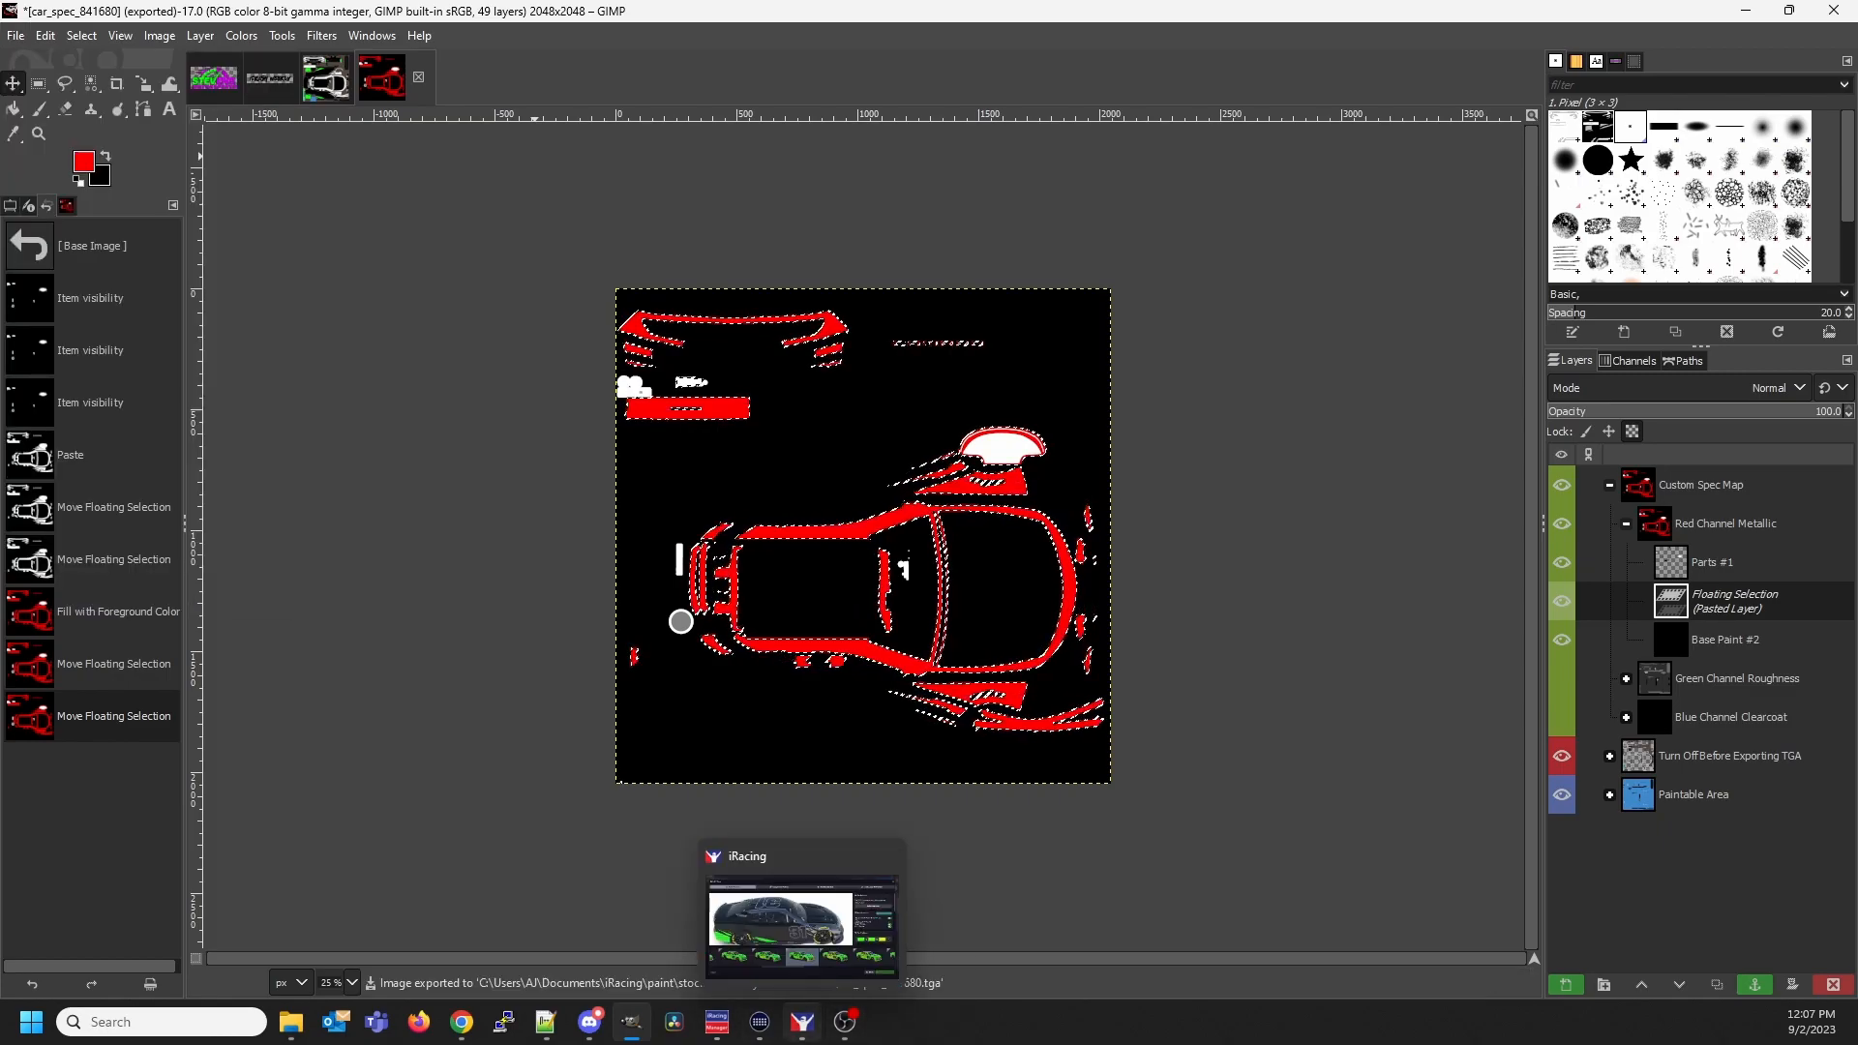
left_click(802, 1022)
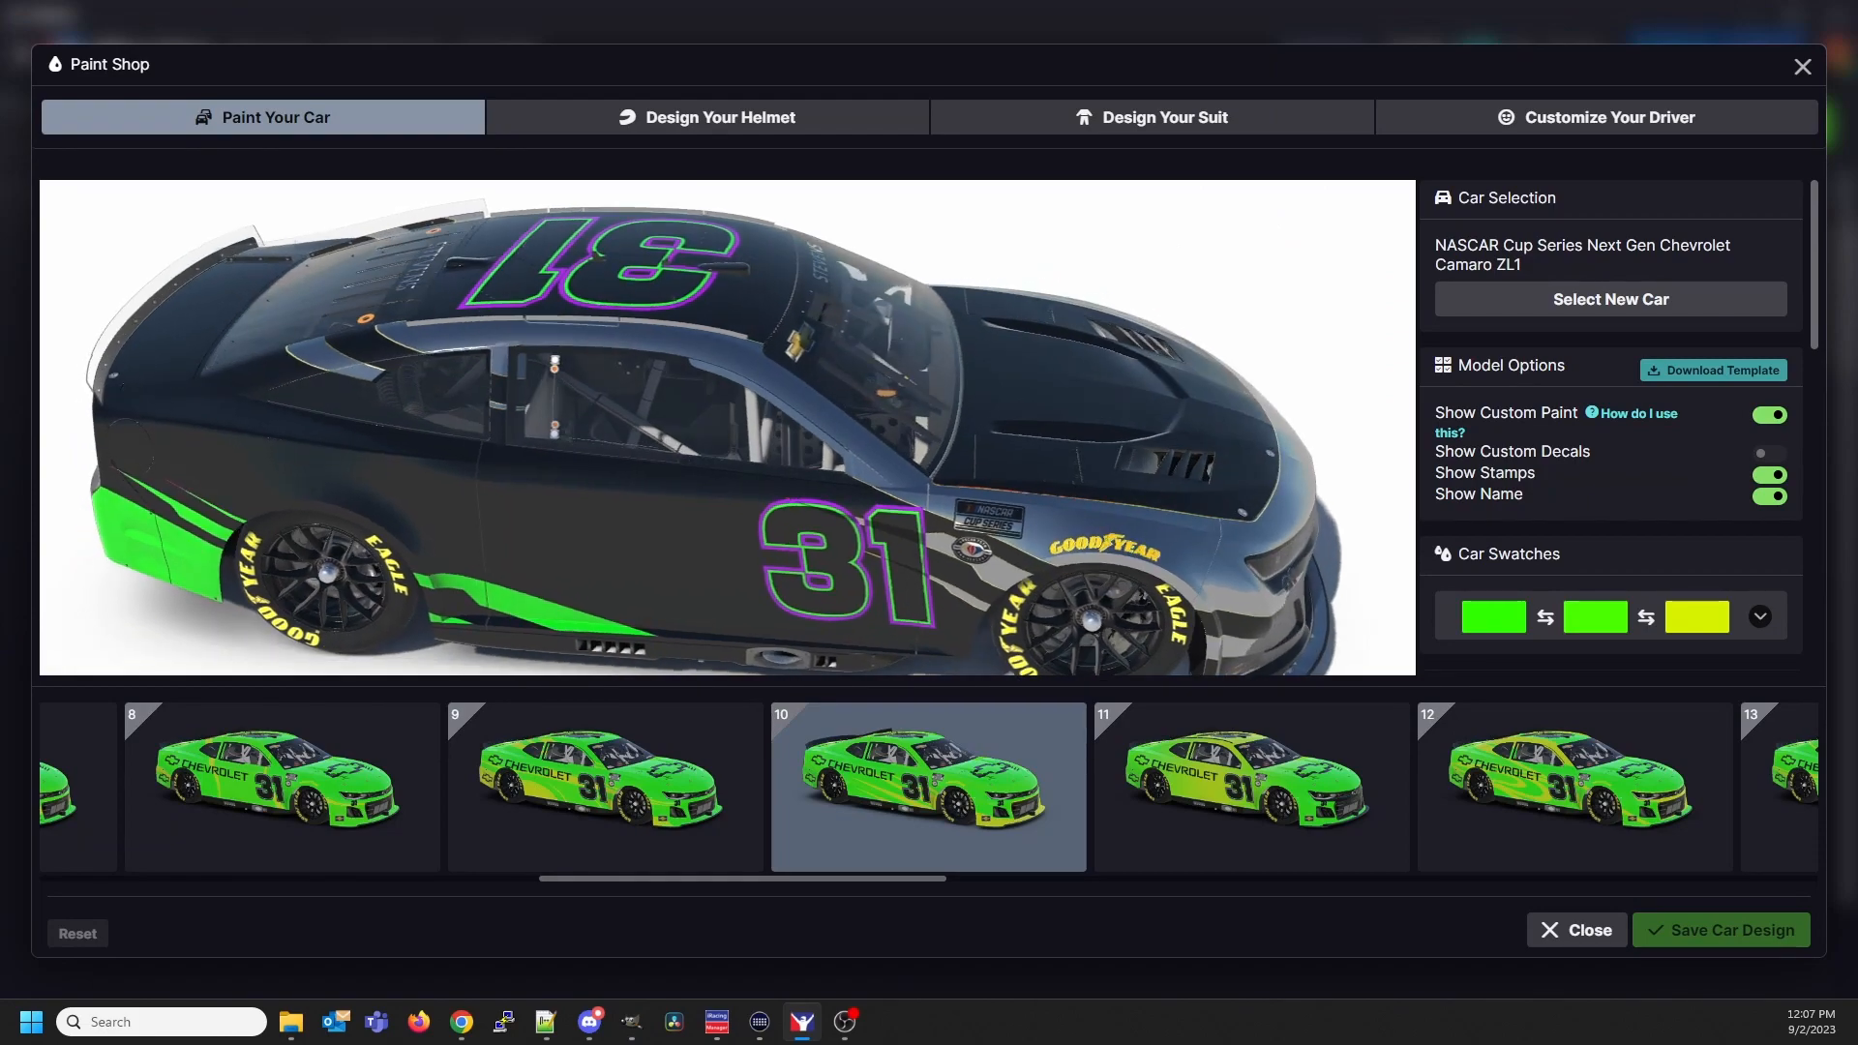
Re-export the spec map to the car_spec TGA and recheck the Camaro in iRacing
left_click(631, 1022)
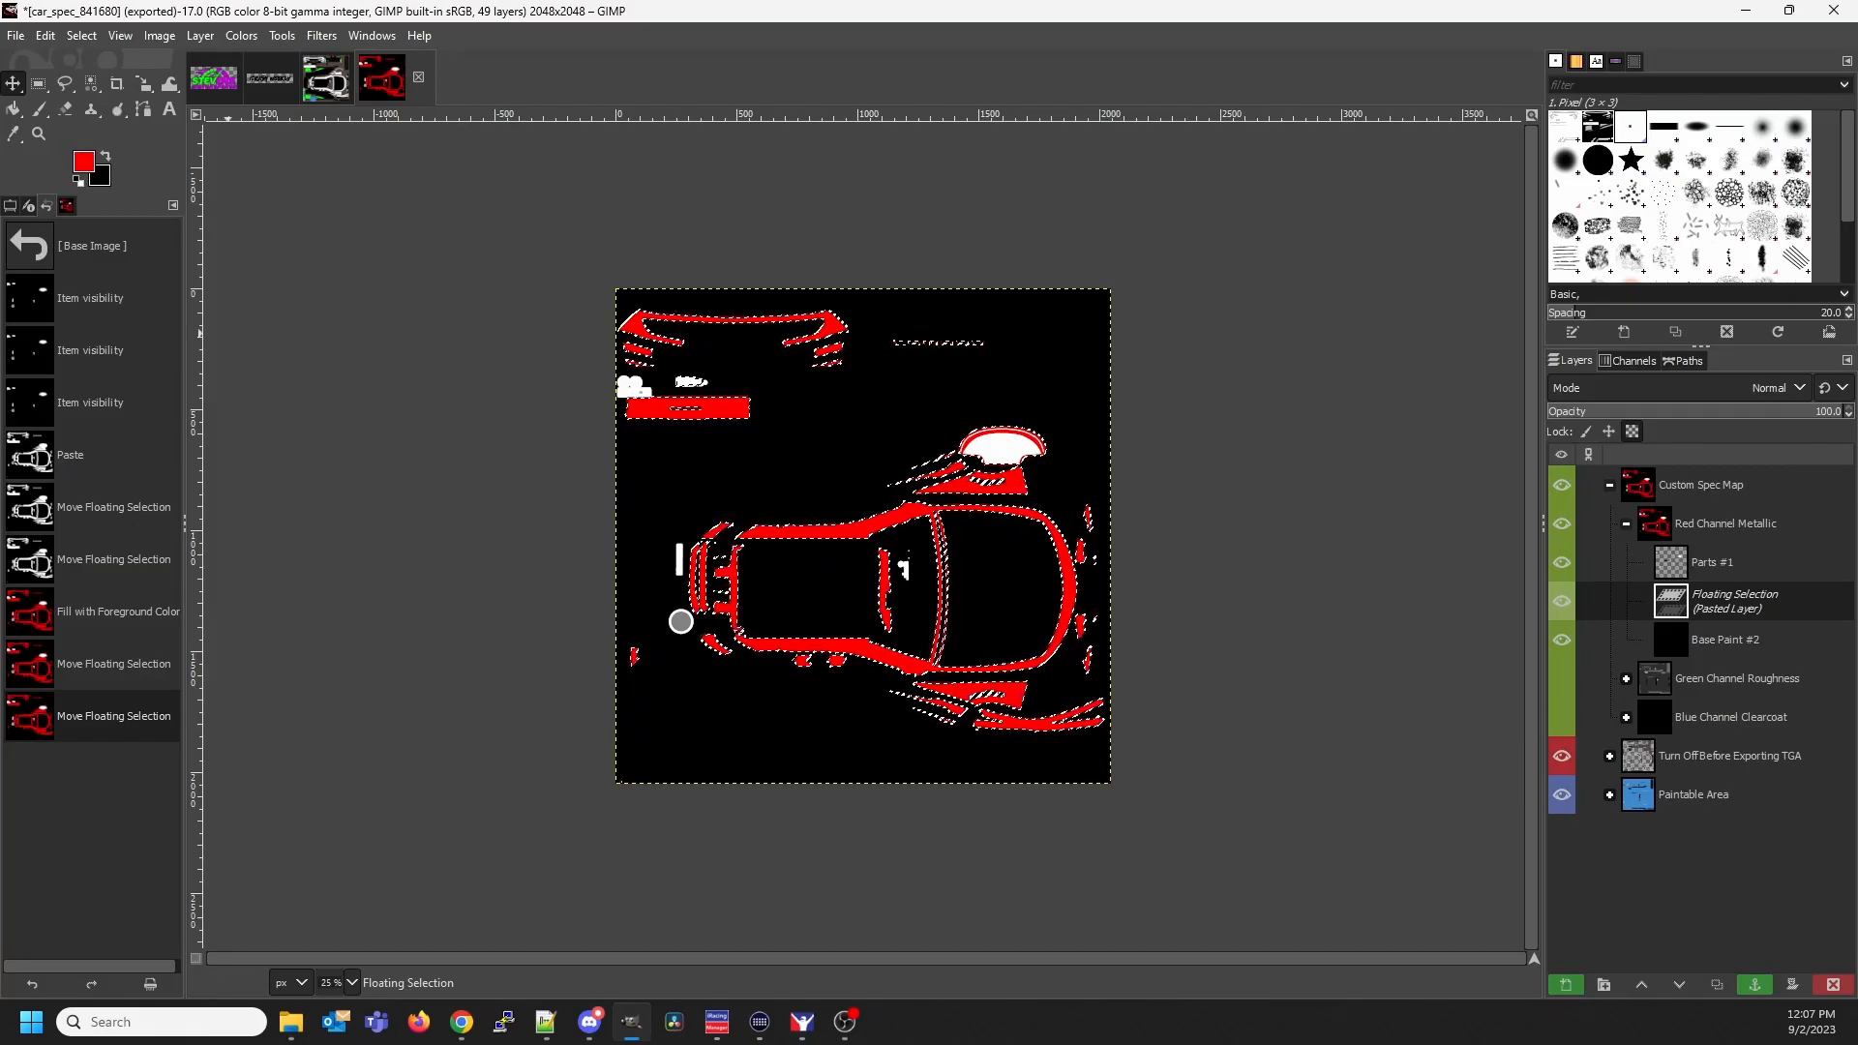
left_click(16, 36)
left_click(85, 336)
left_click(802, 1022)
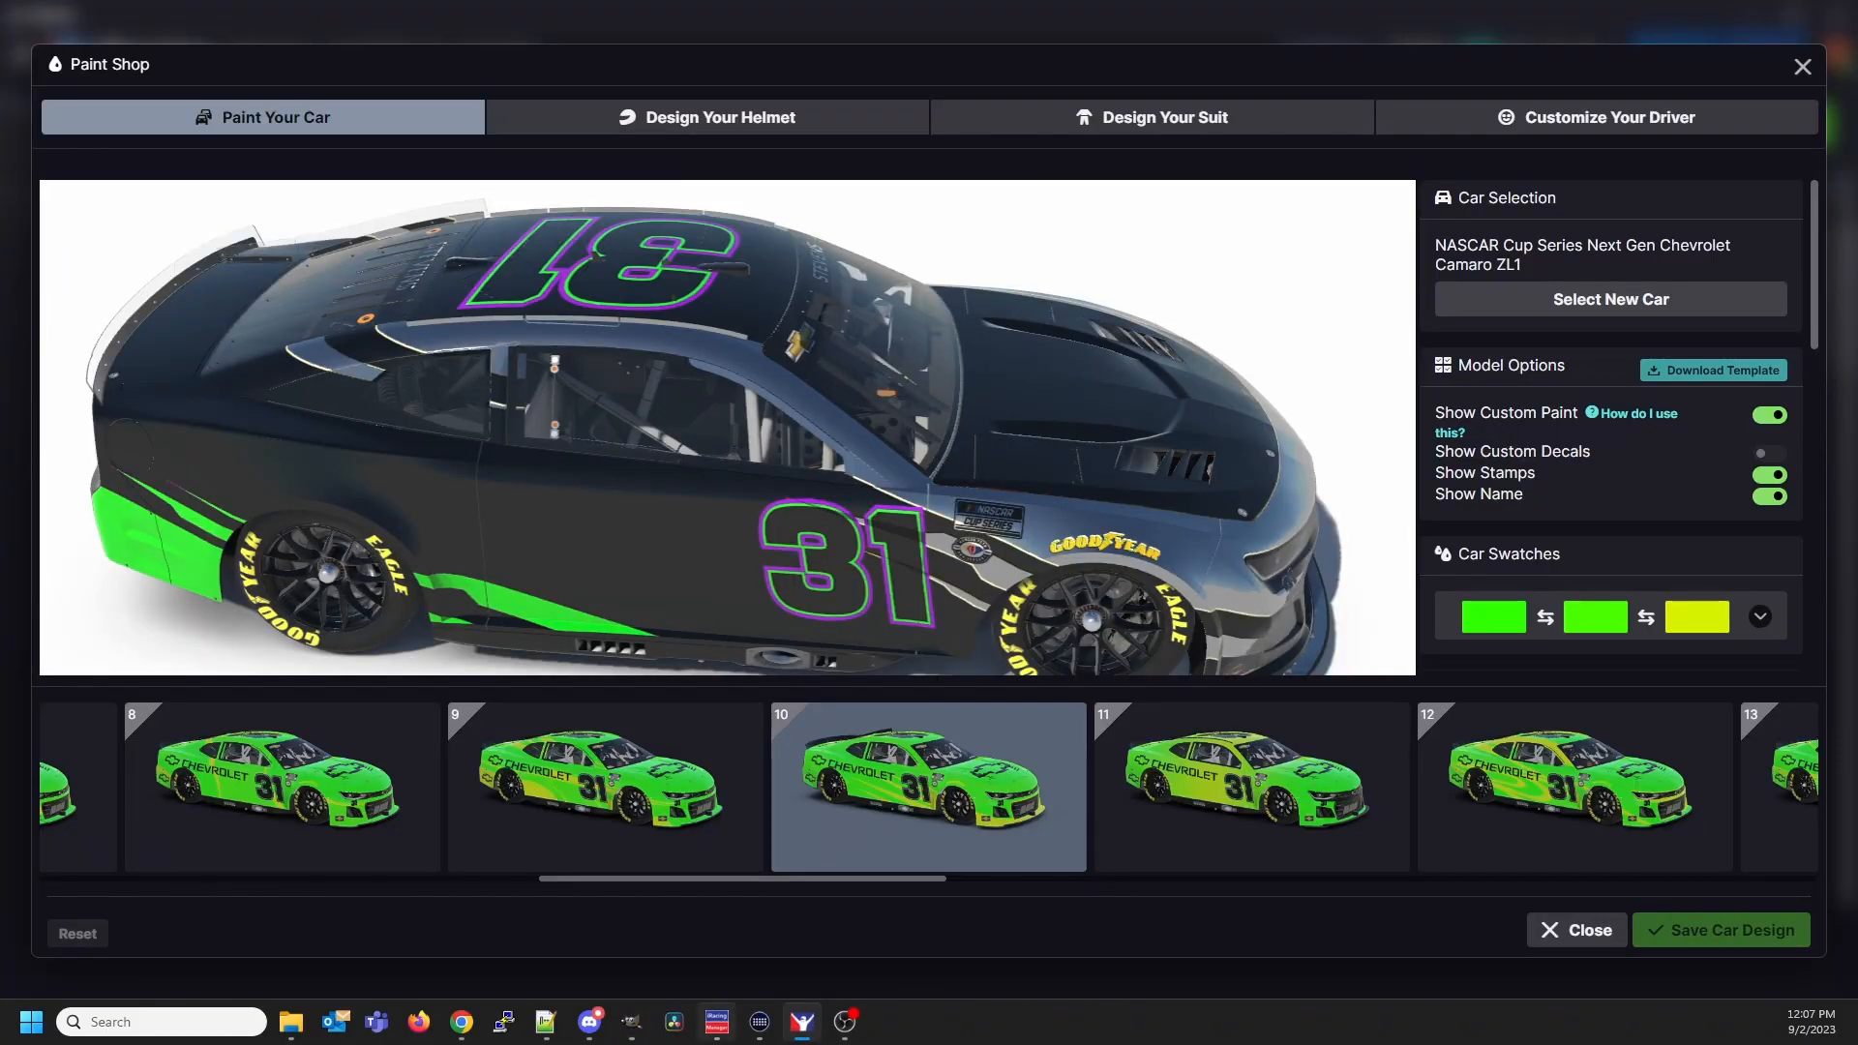
left_click(631, 1021)
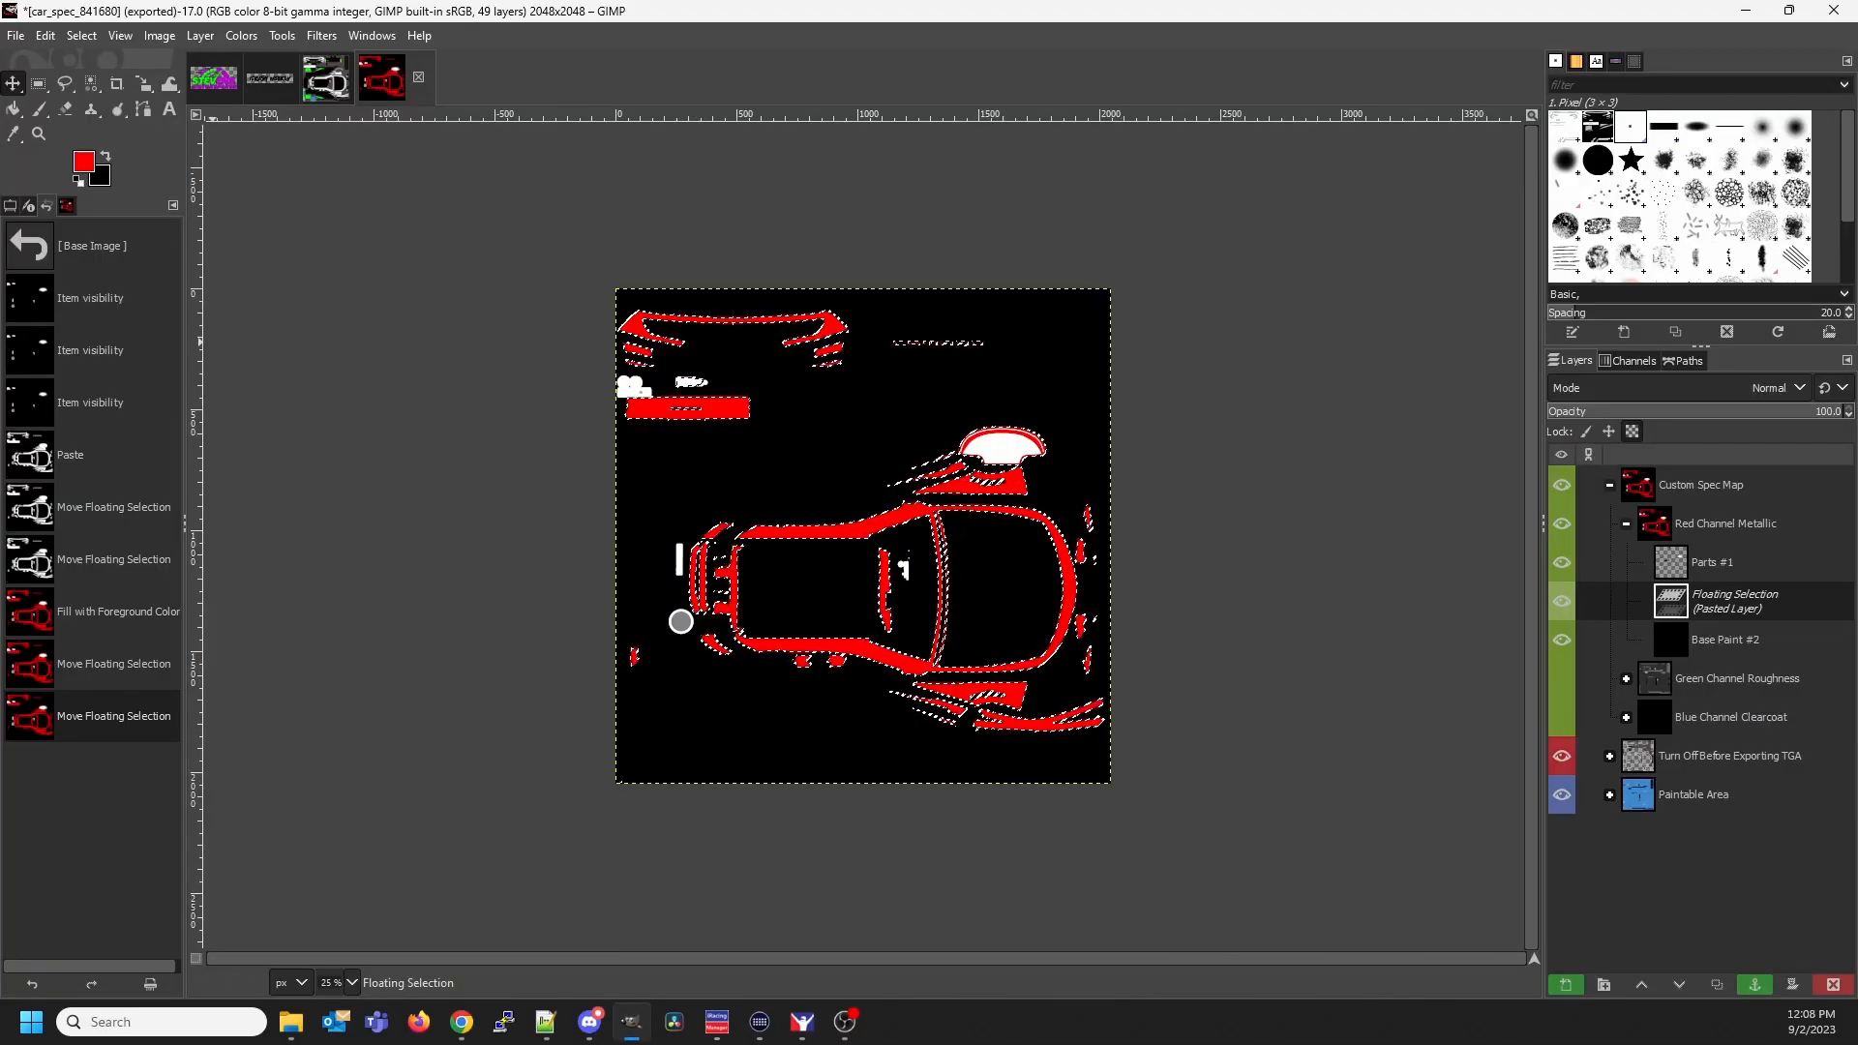
Export the spec map to car_spec_841680.tga and check the car in iRacing
left_click(15, 34)
left_click(58, 334)
mouse_move(802, 1022)
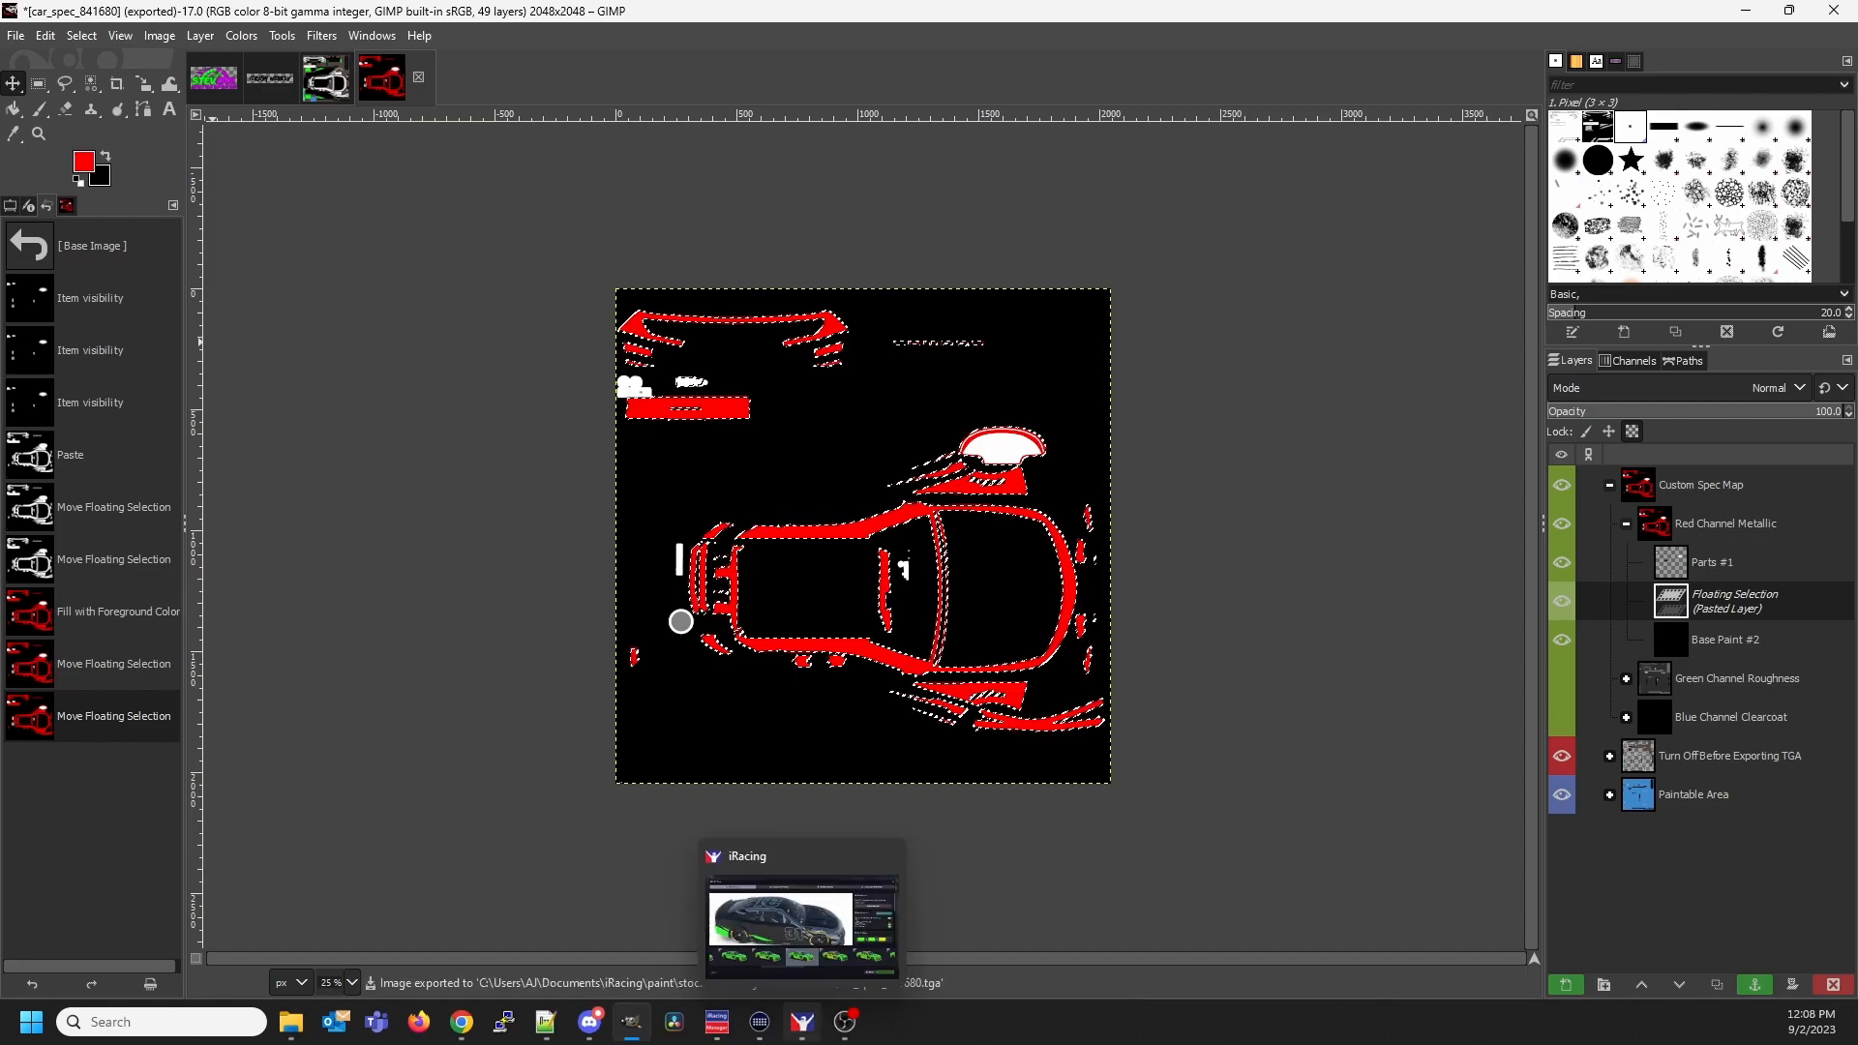
left_click(802, 1022)
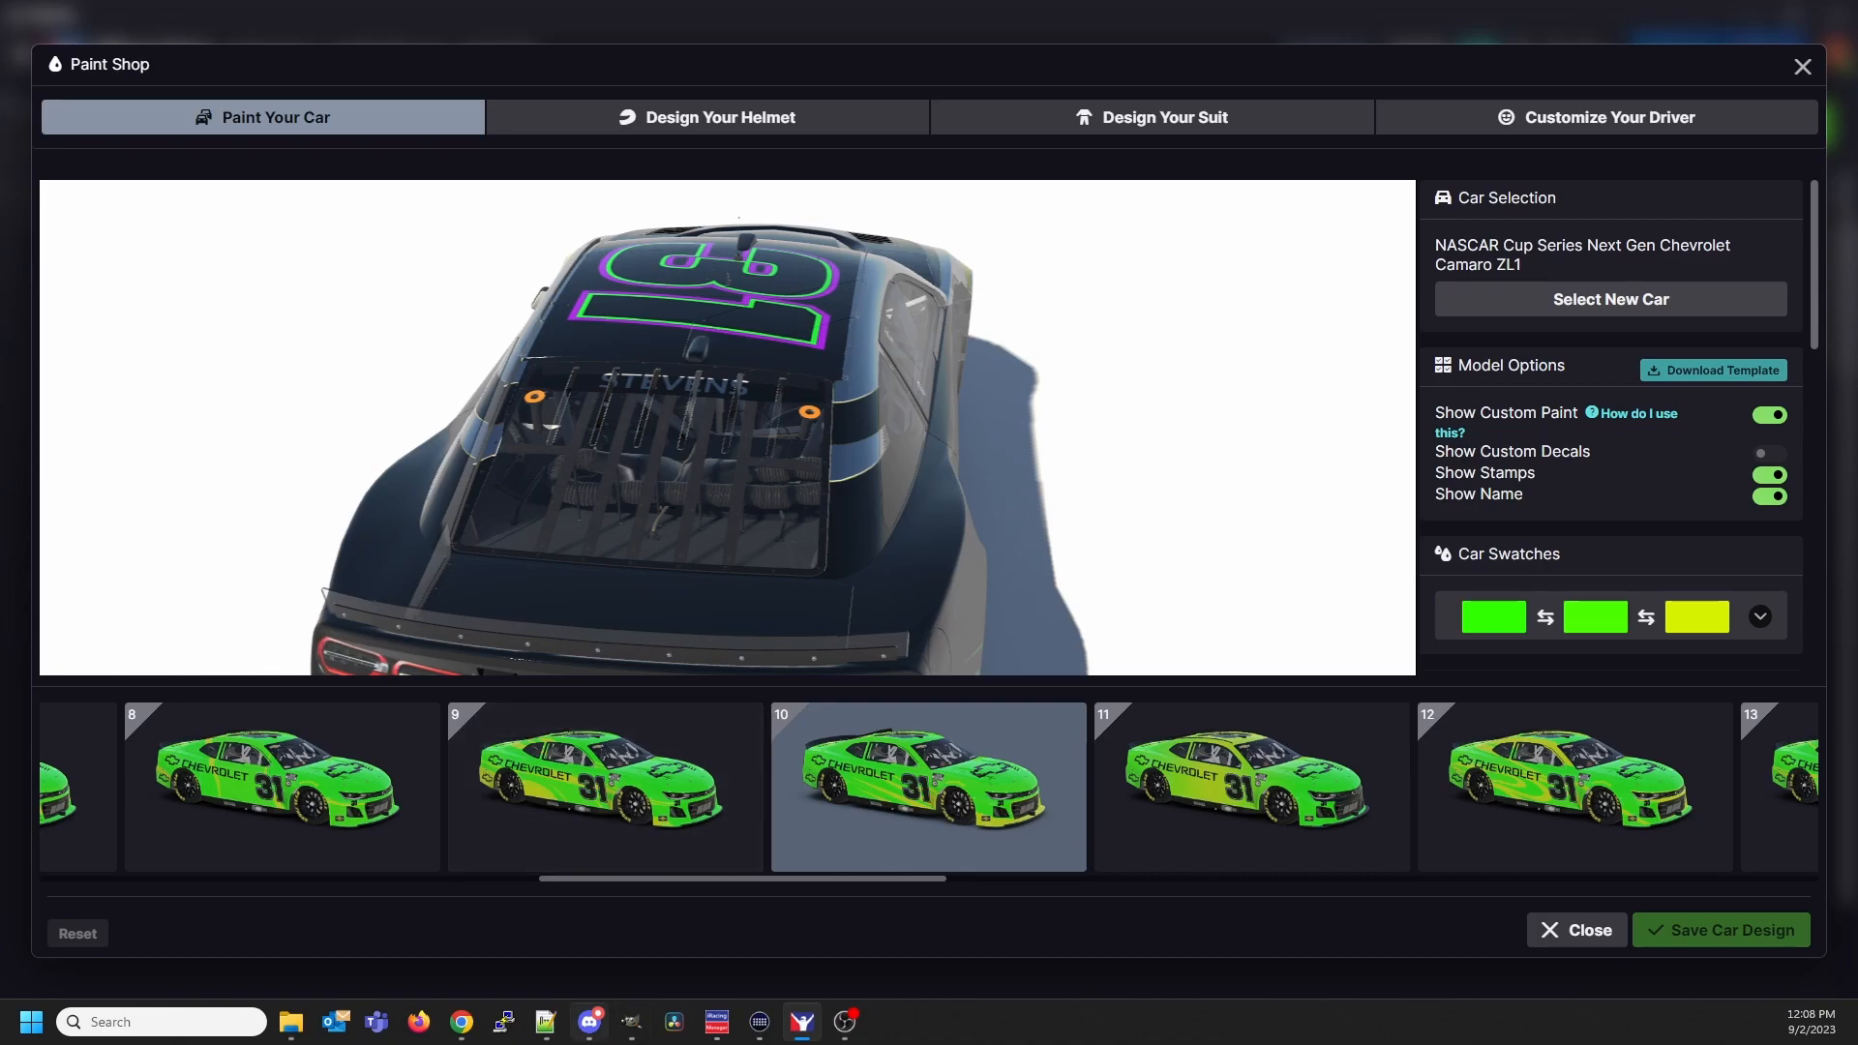
Export car_spec_841680.tga again and view the dark number 31 Camaro in iRacing
left_click(632, 1022)
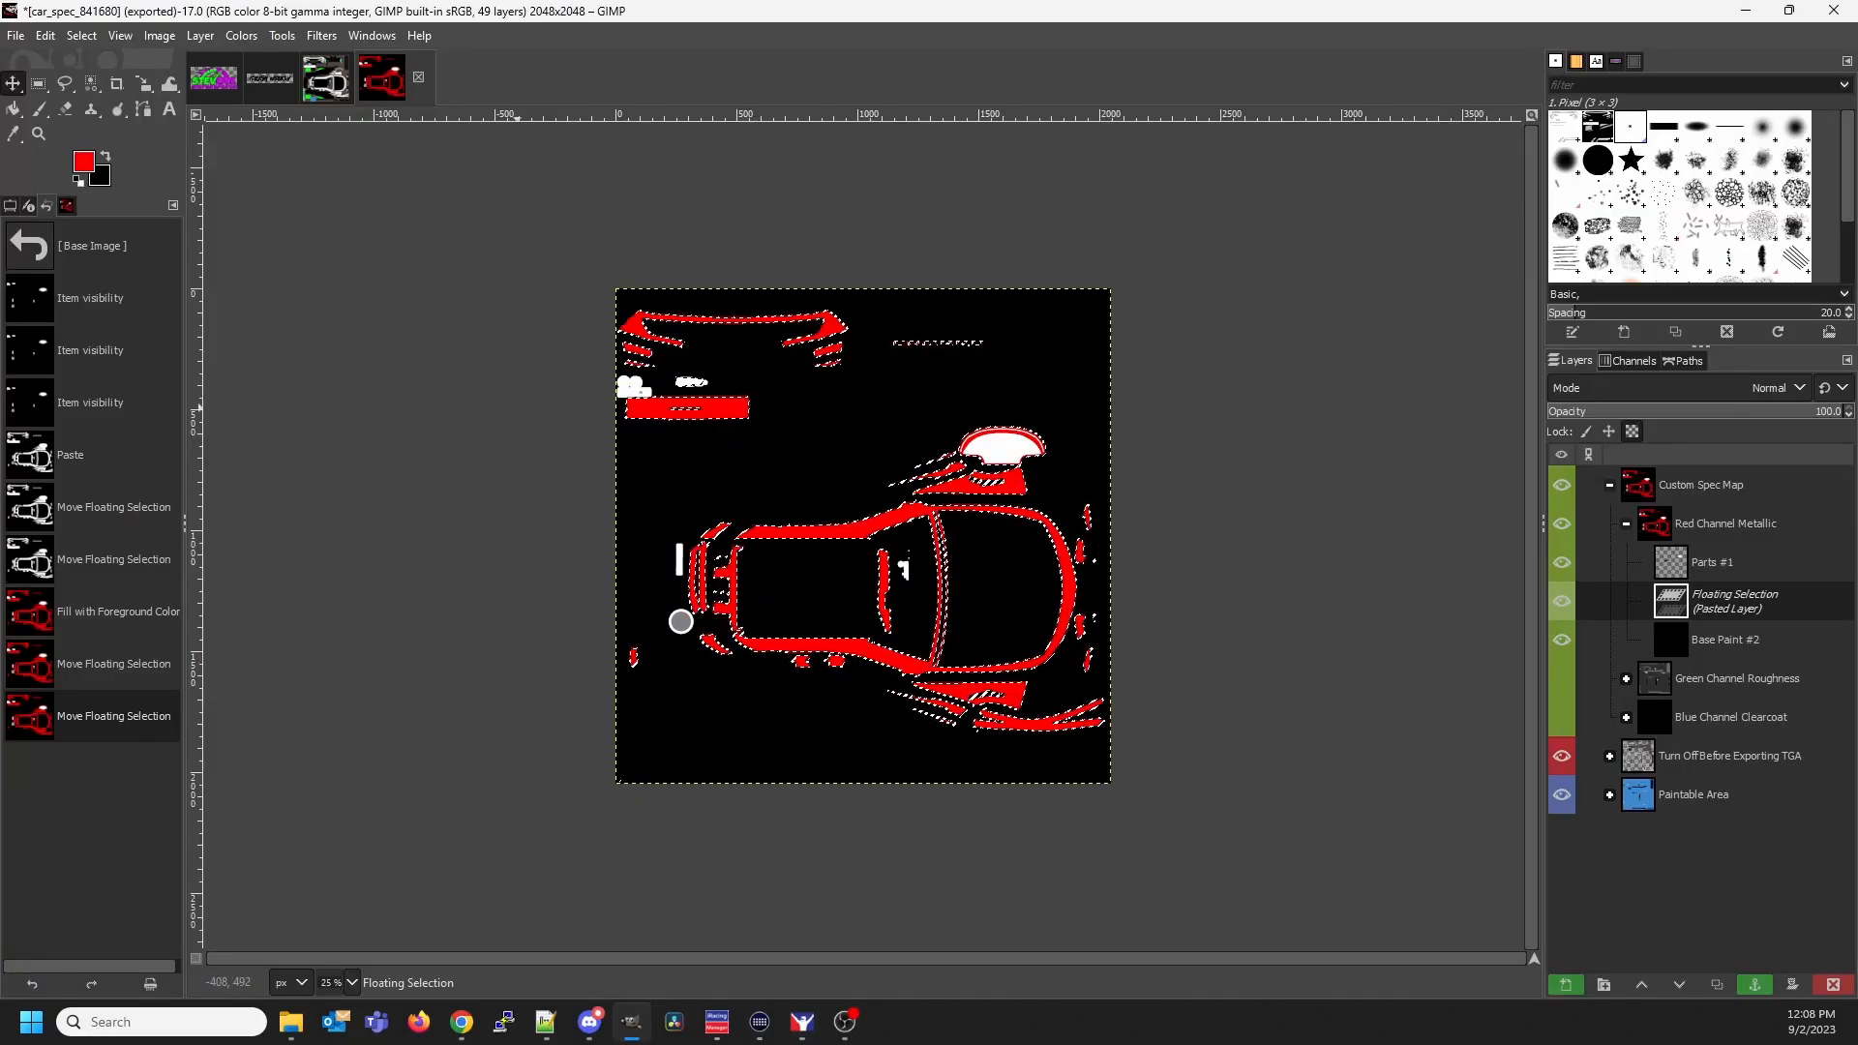
left_click(16, 35)
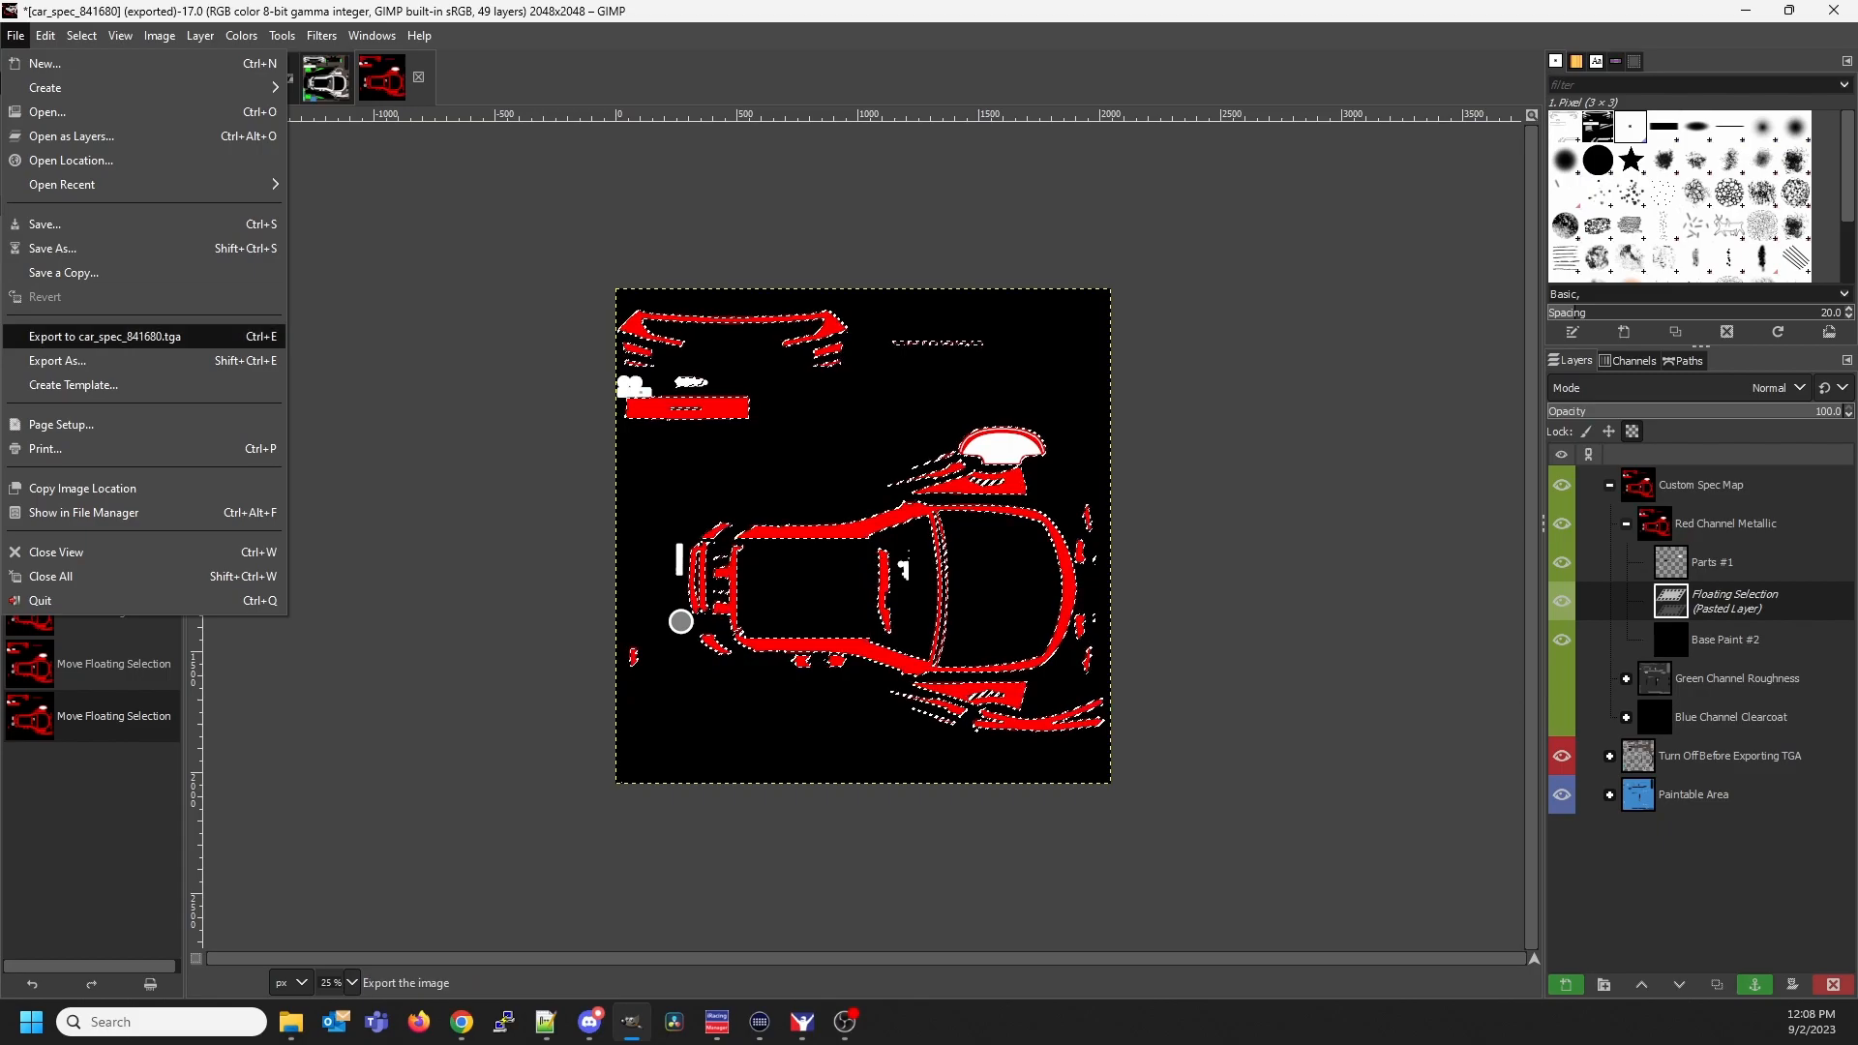
left_click(105, 335)
left_click(803, 1022)
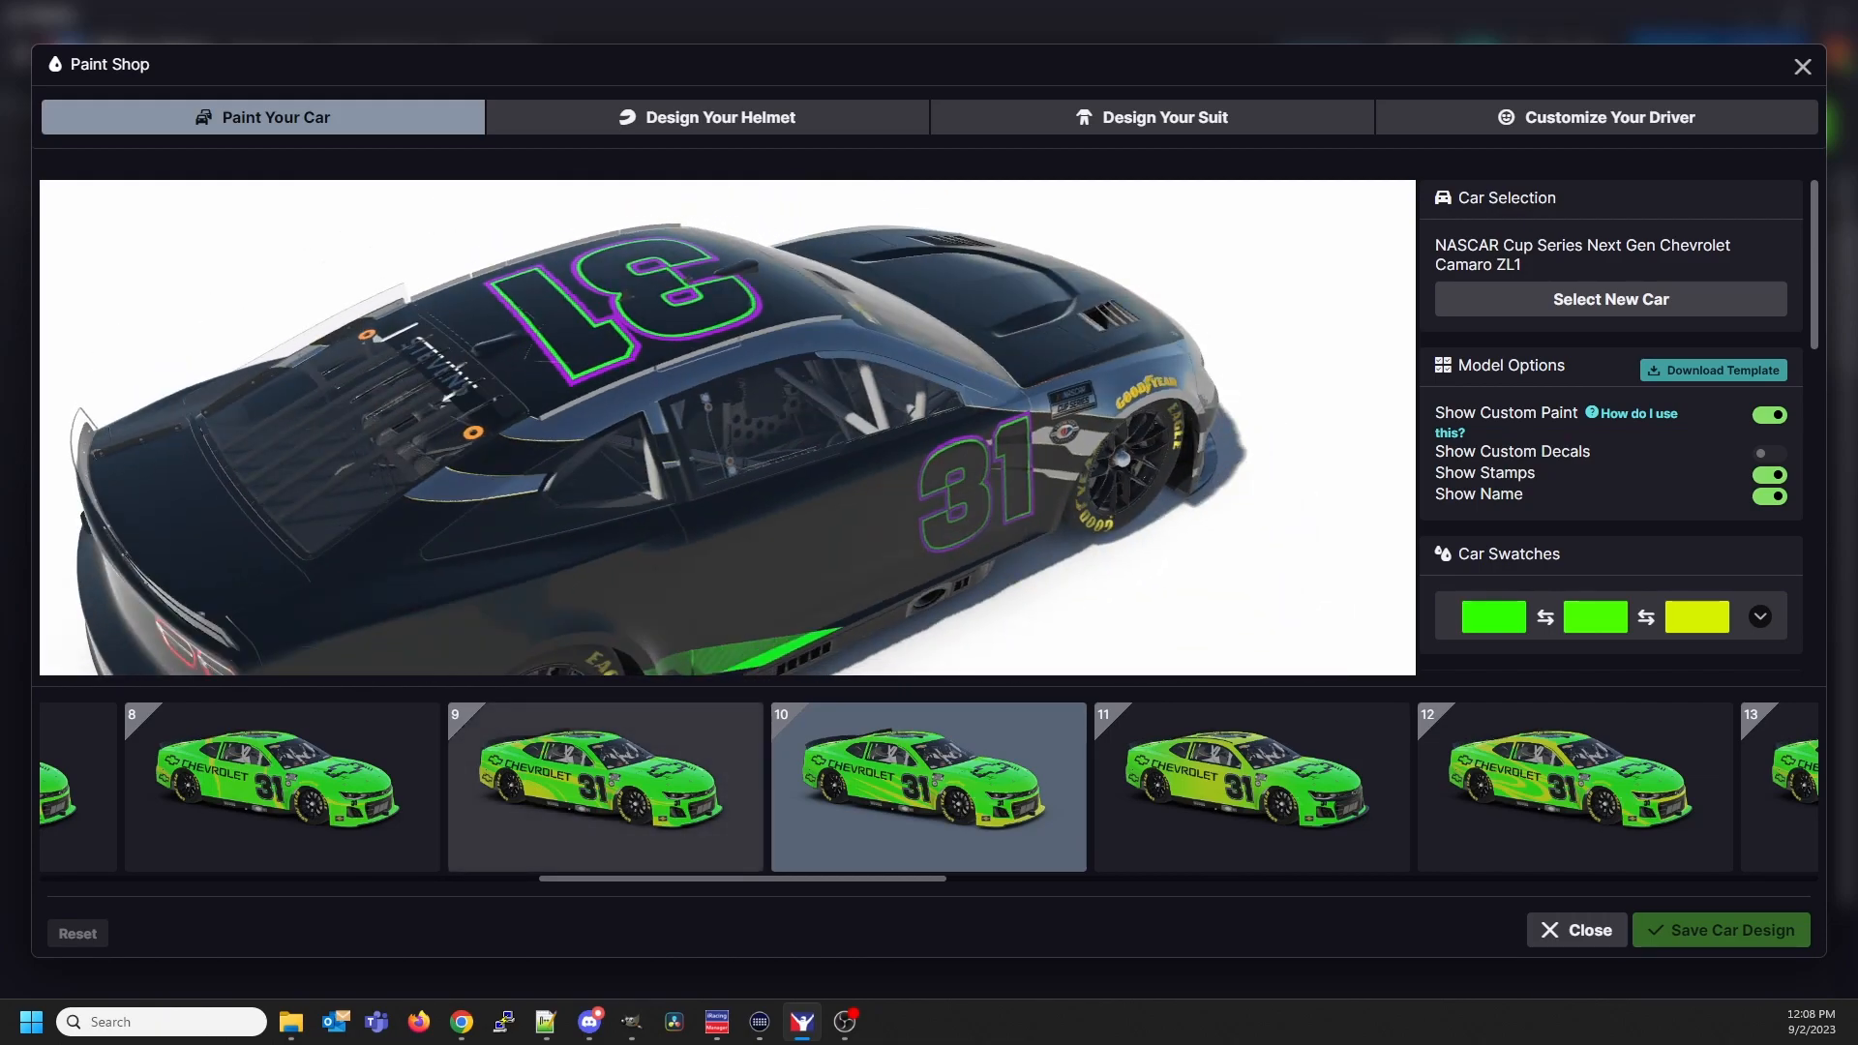
Re-export the spec map to car_spec_841680.tga and inspect the Camaro in iRacing
left_click(631, 1022)
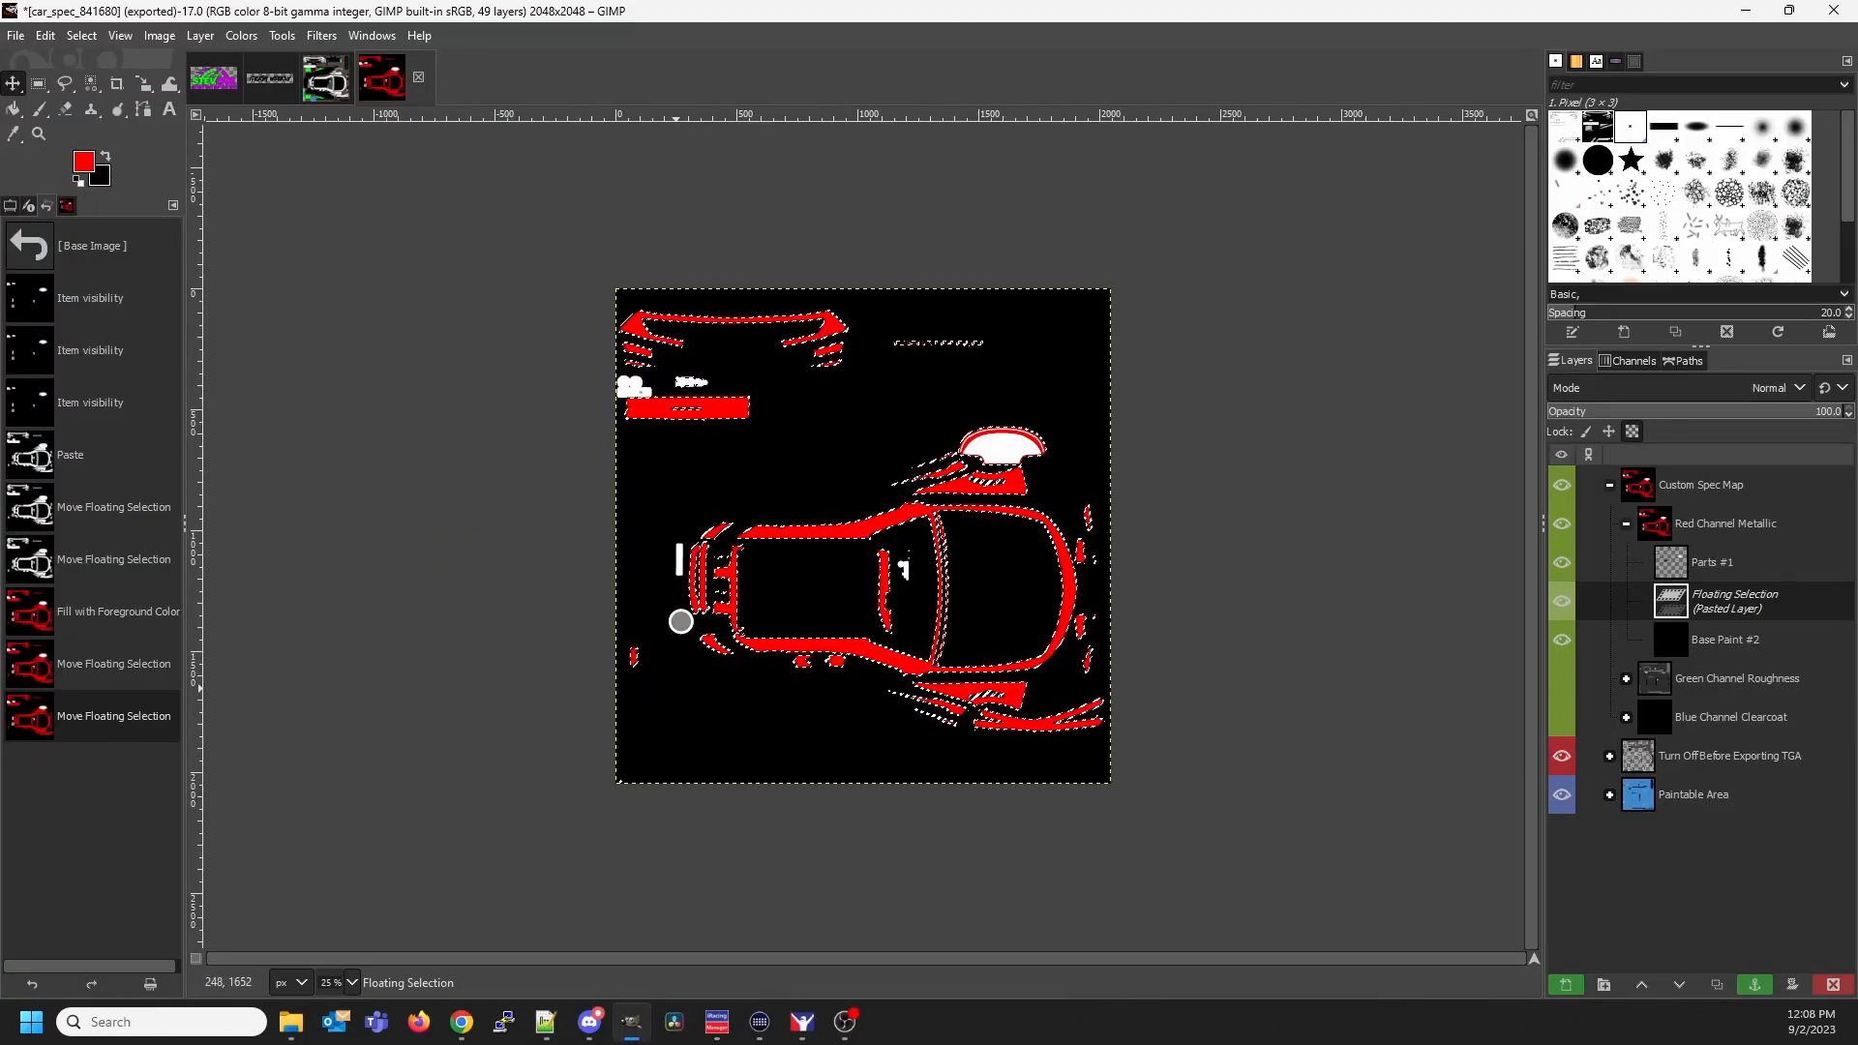
left_click(15, 36)
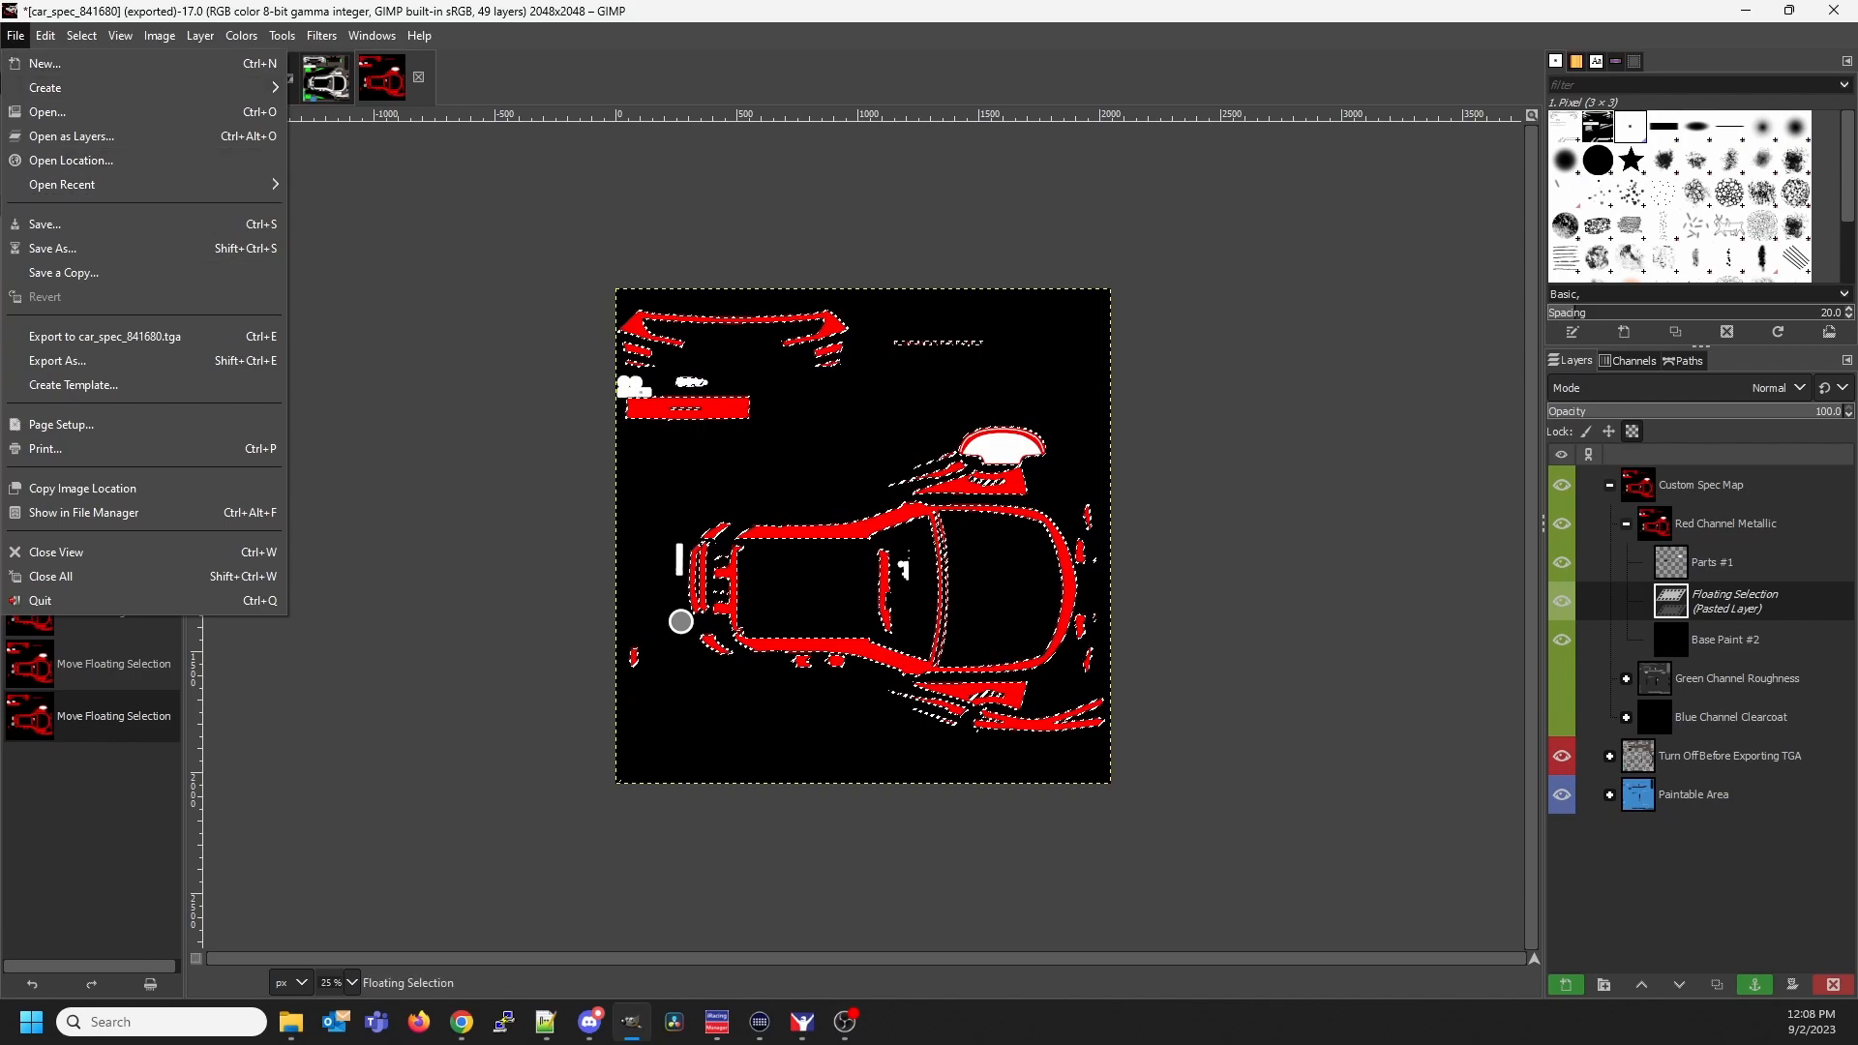
left_click(83, 335)
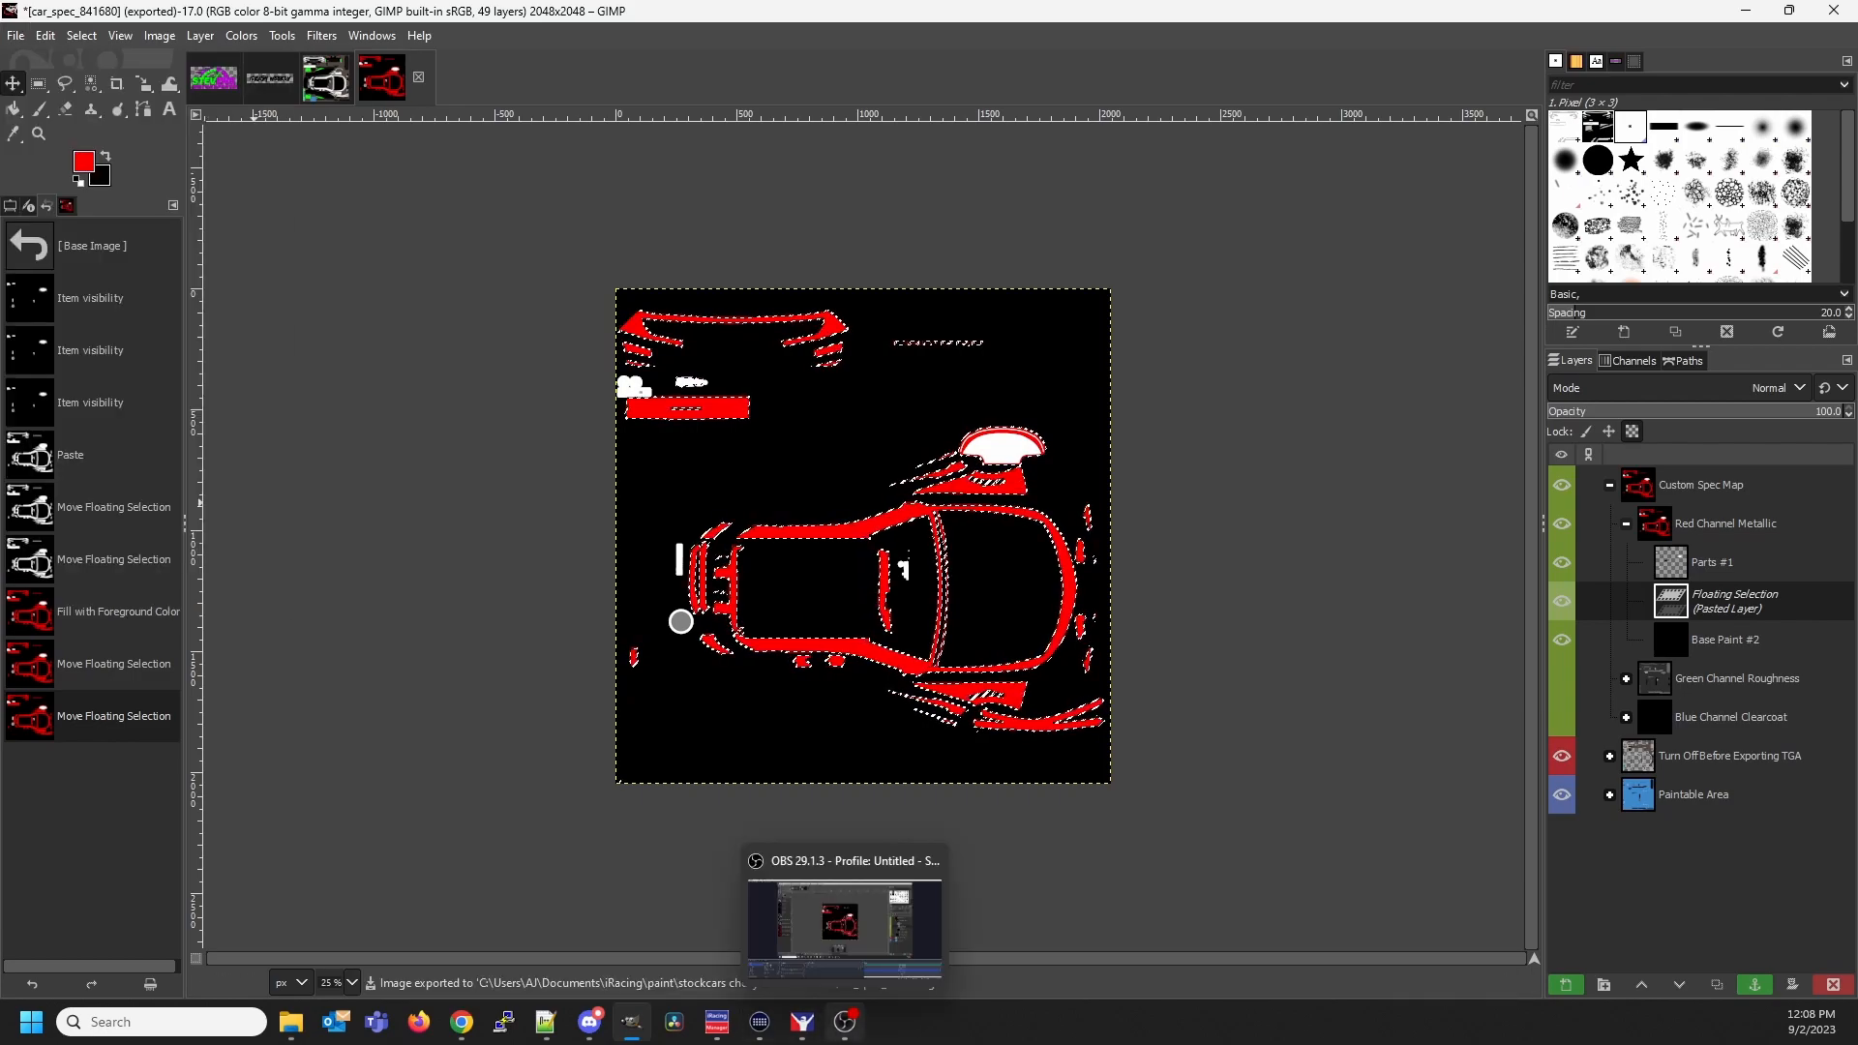
left_click(802, 1022)
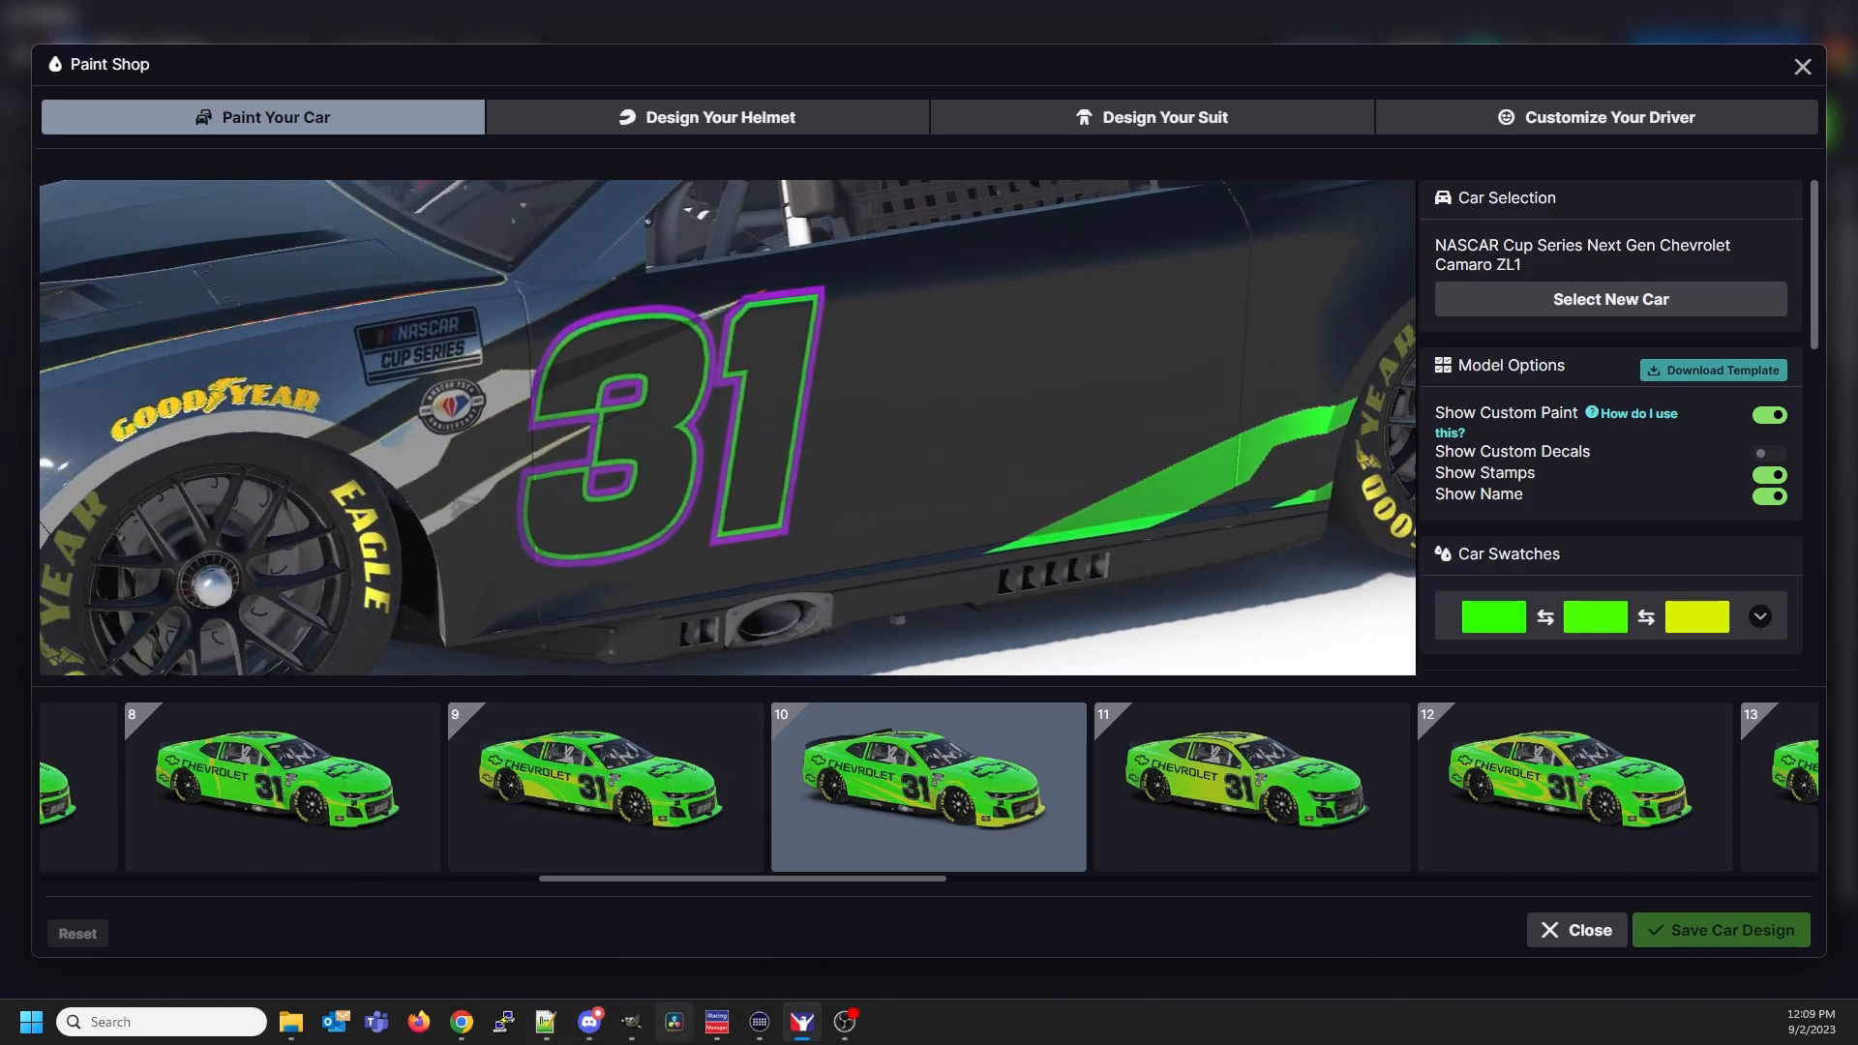
Export car_spec_841680.tga once more and view the updated dark Camaro in iRacing
left_click(631, 1022)
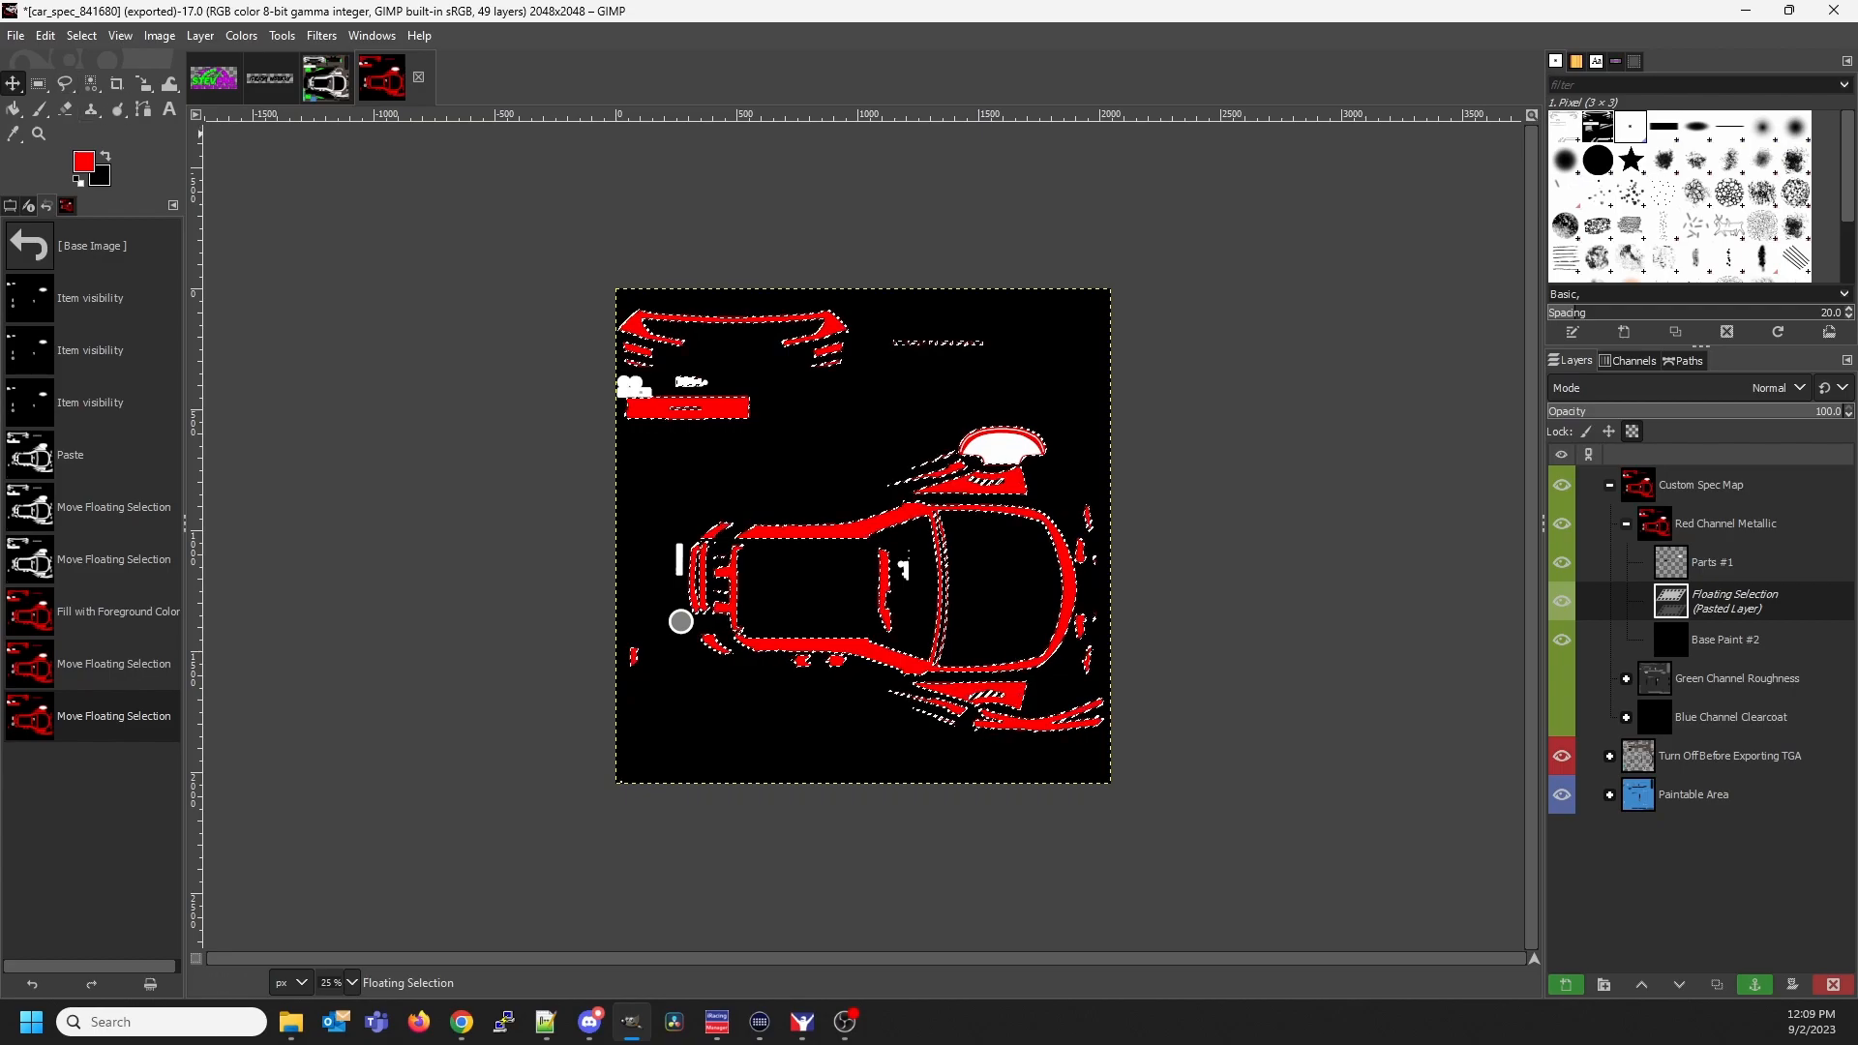
left_click(15, 34)
left_click(96, 335)
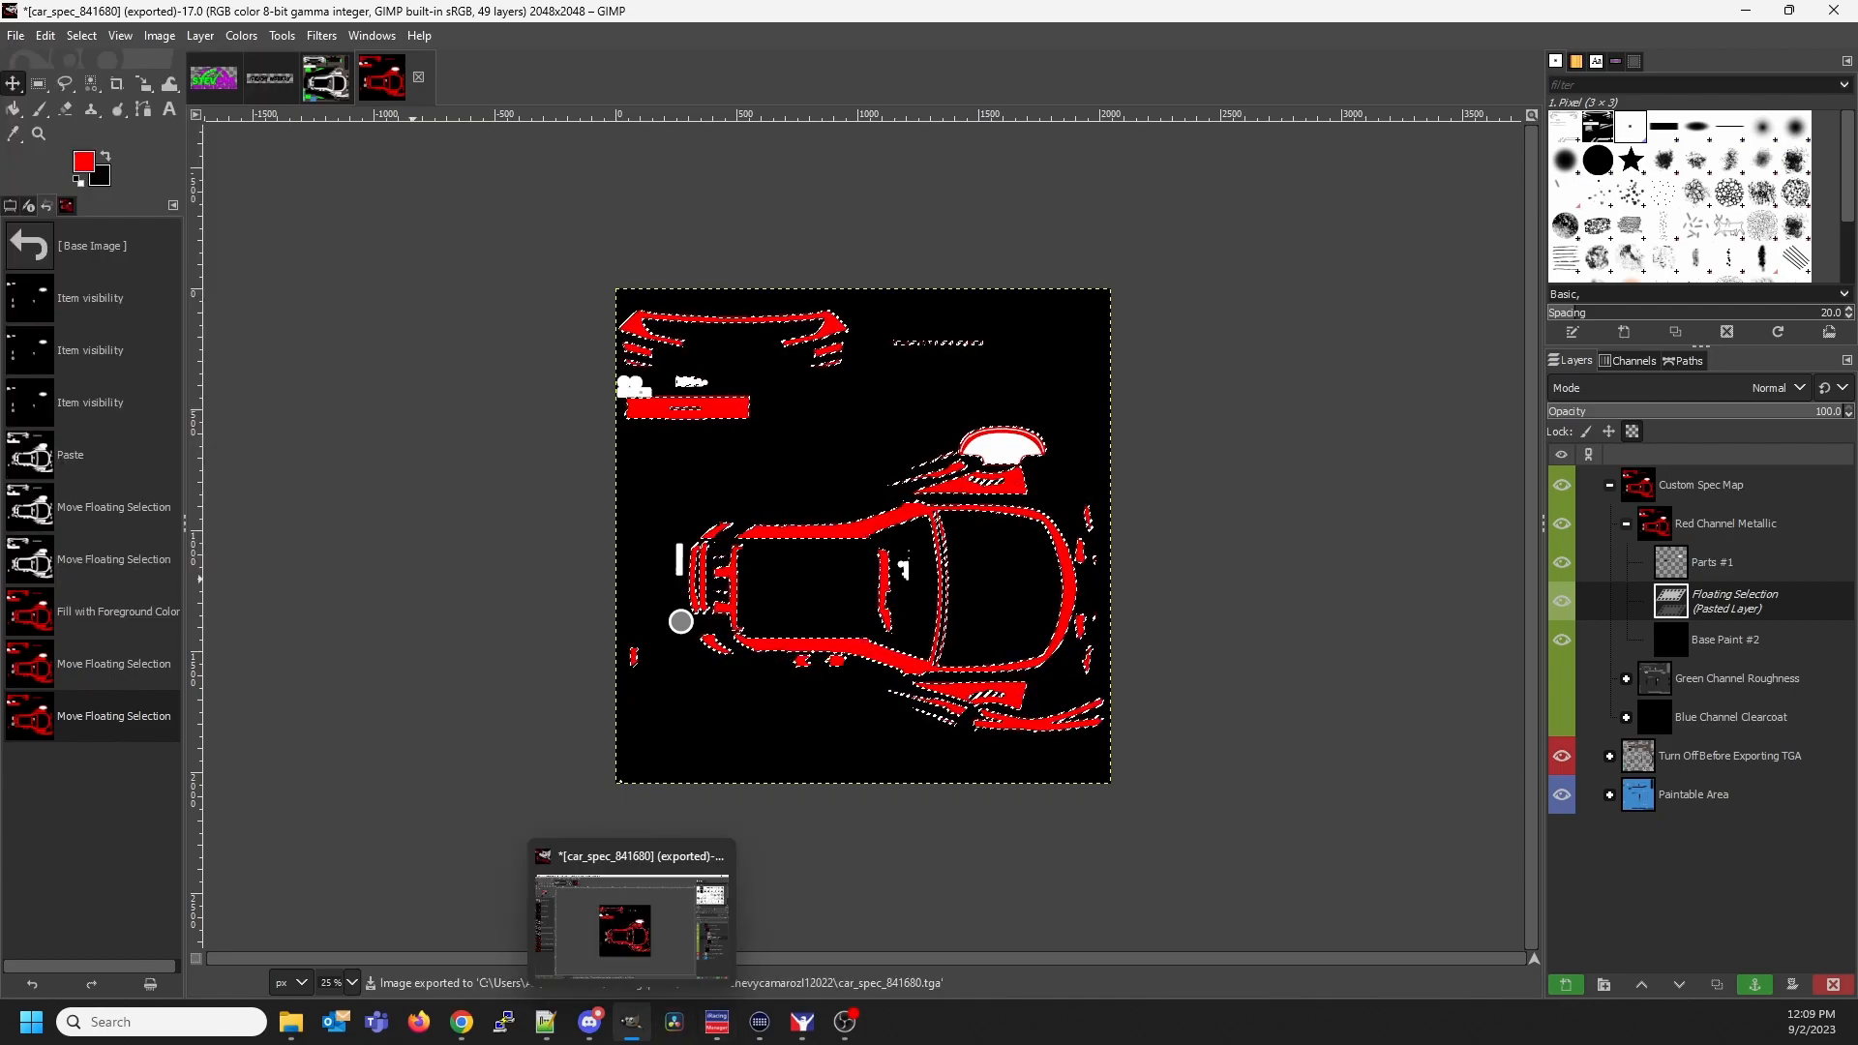
left_click(802, 1022)
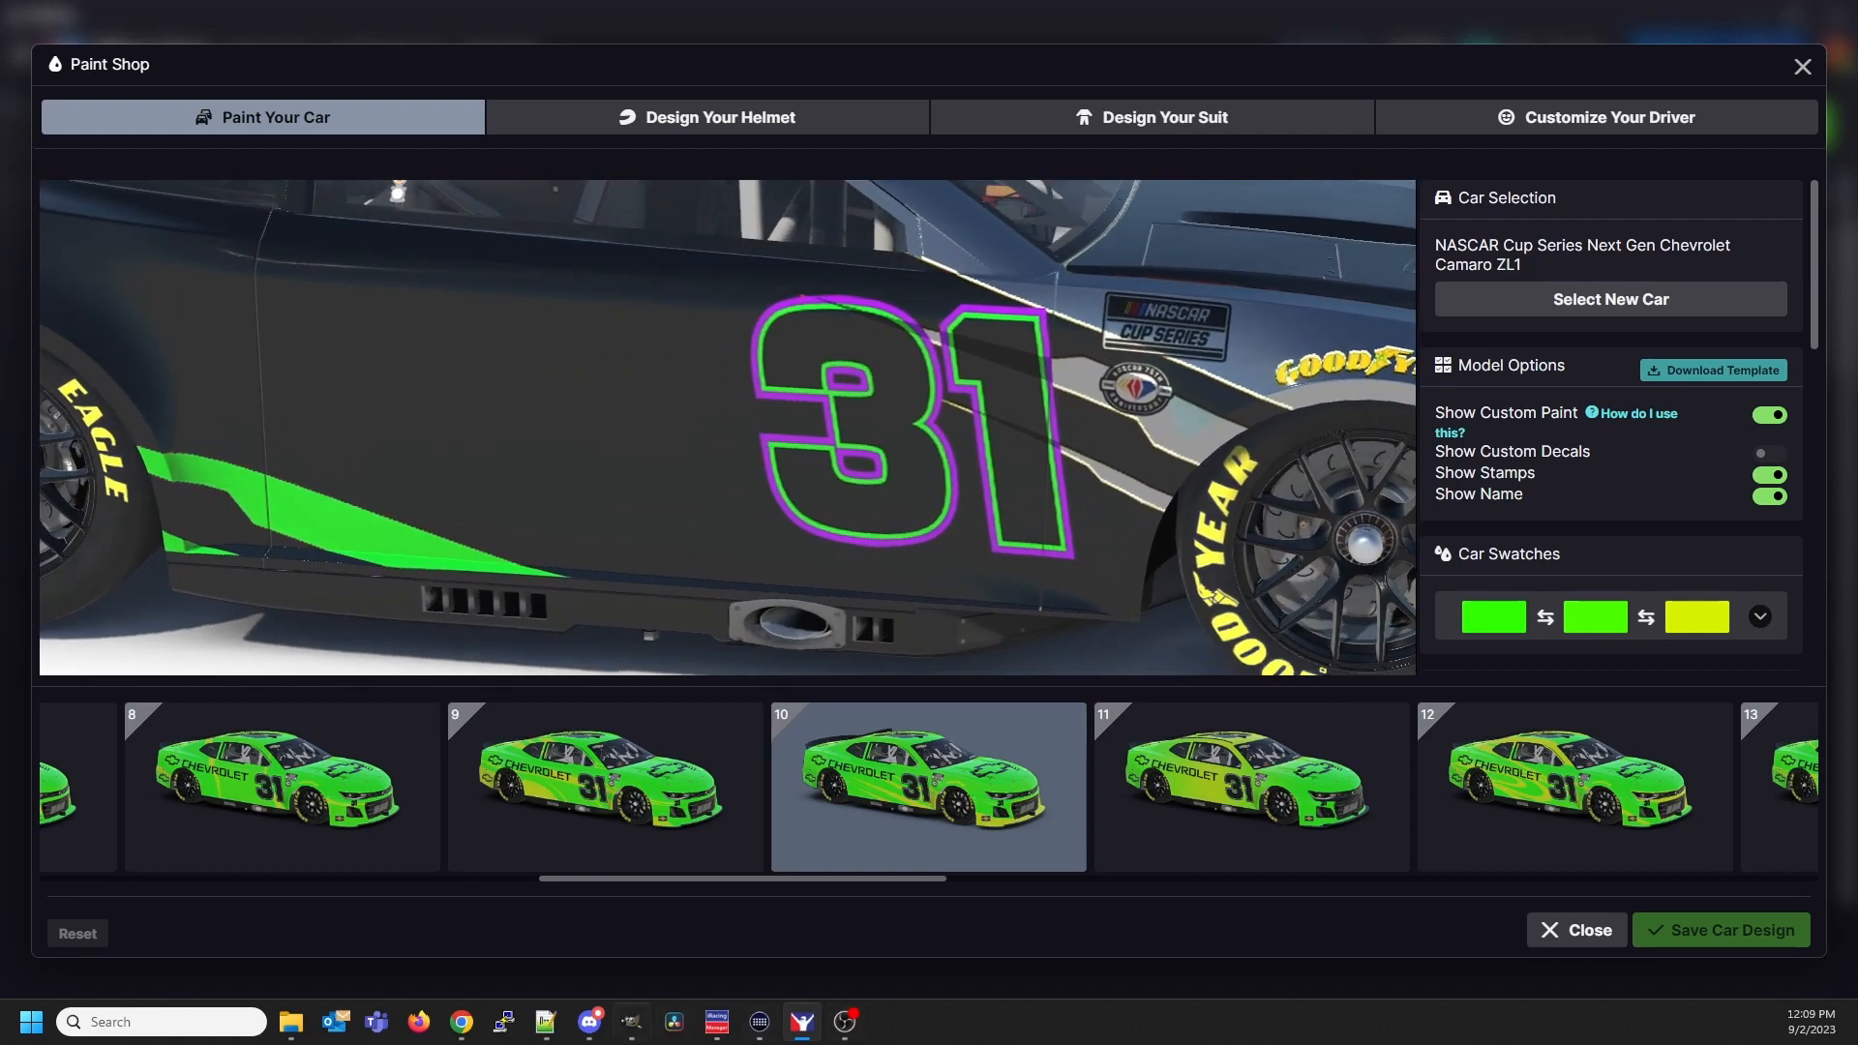
Export car_spec_841680.tga again and review the dark metallic number 31 Camaro in iRacing
left_click(631, 1021)
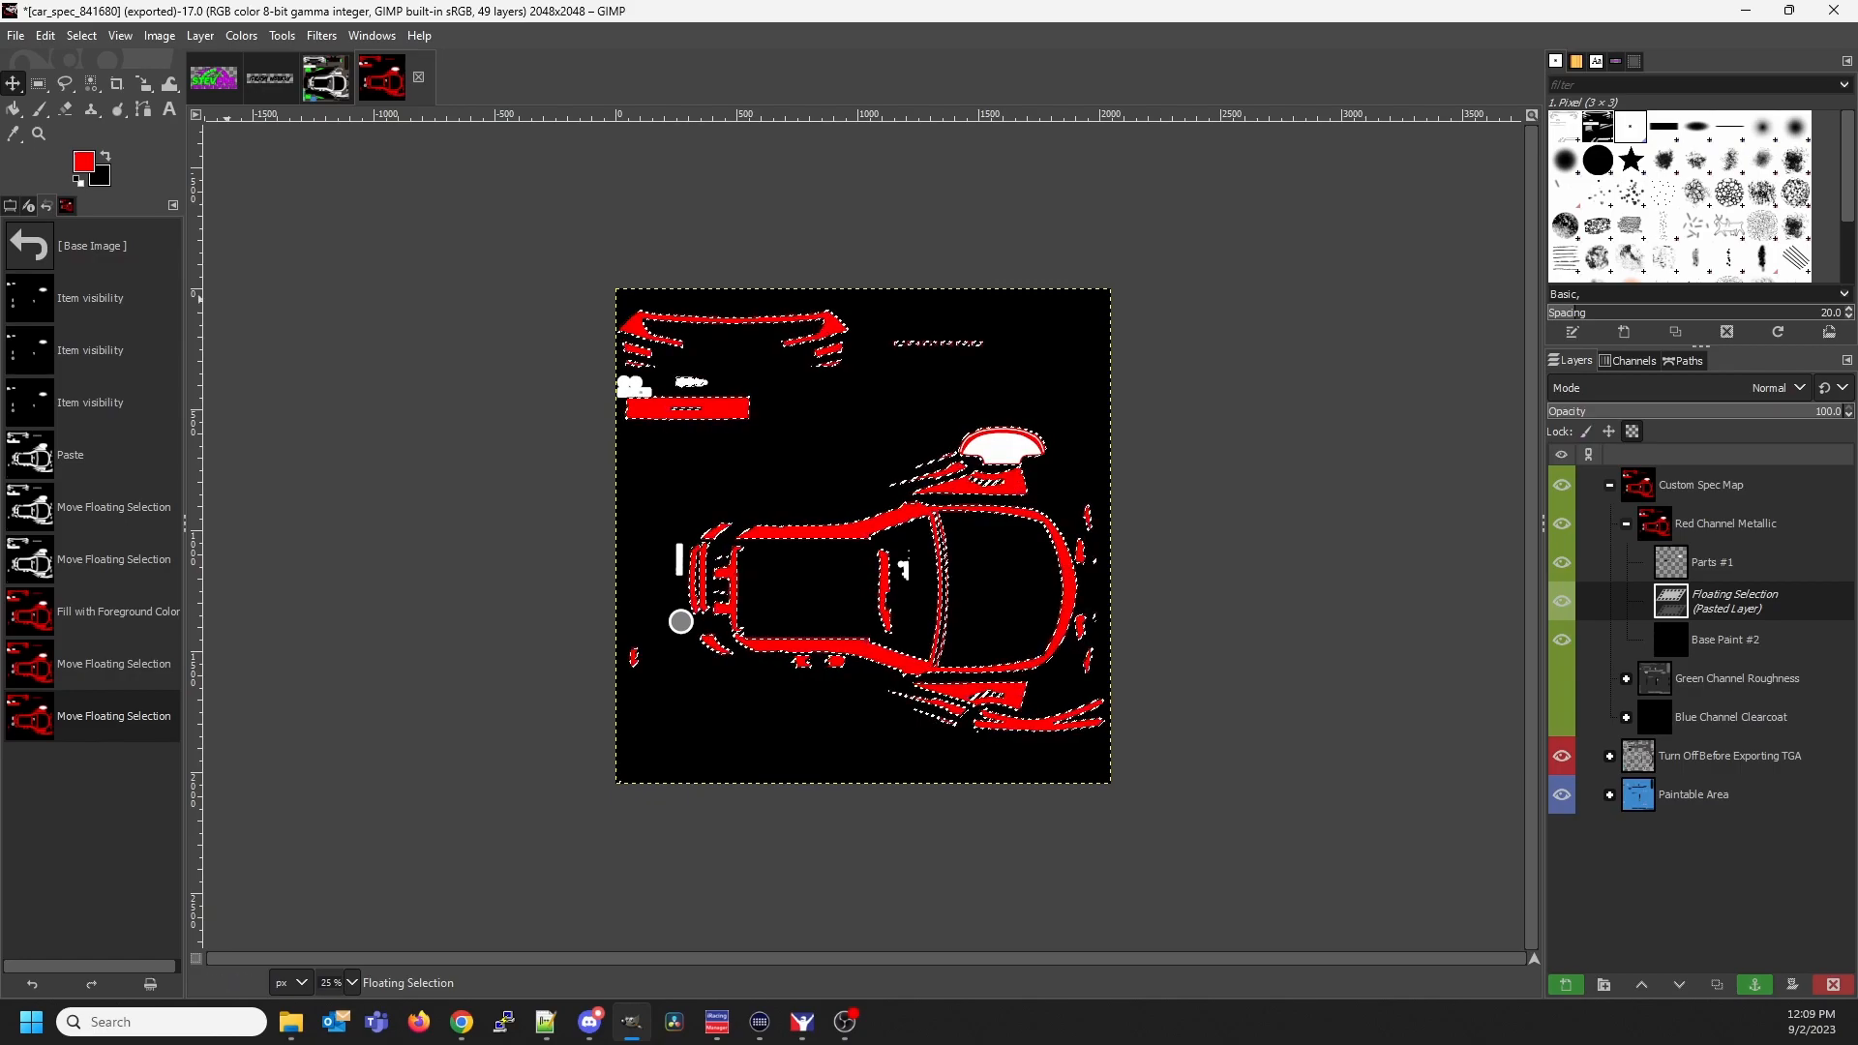
left_click(15, 36)
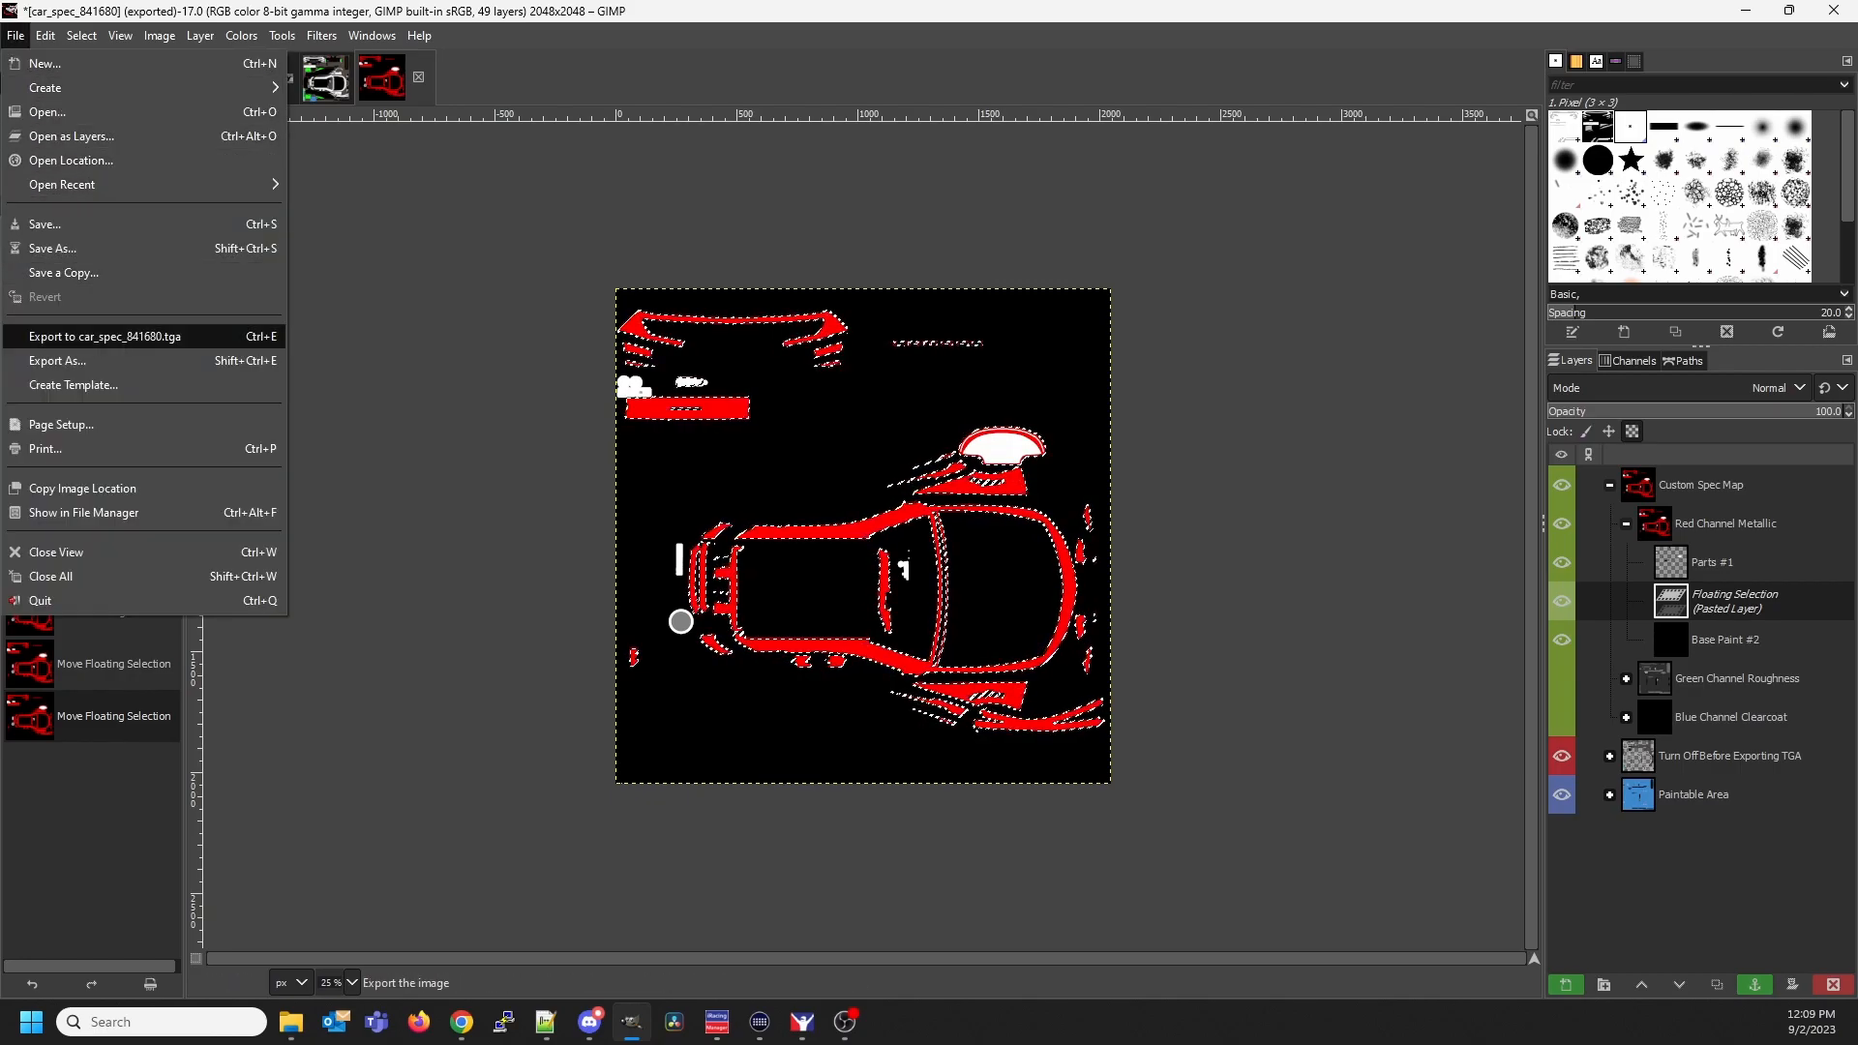
left_click(105, 336)
left_click(802, 1021)
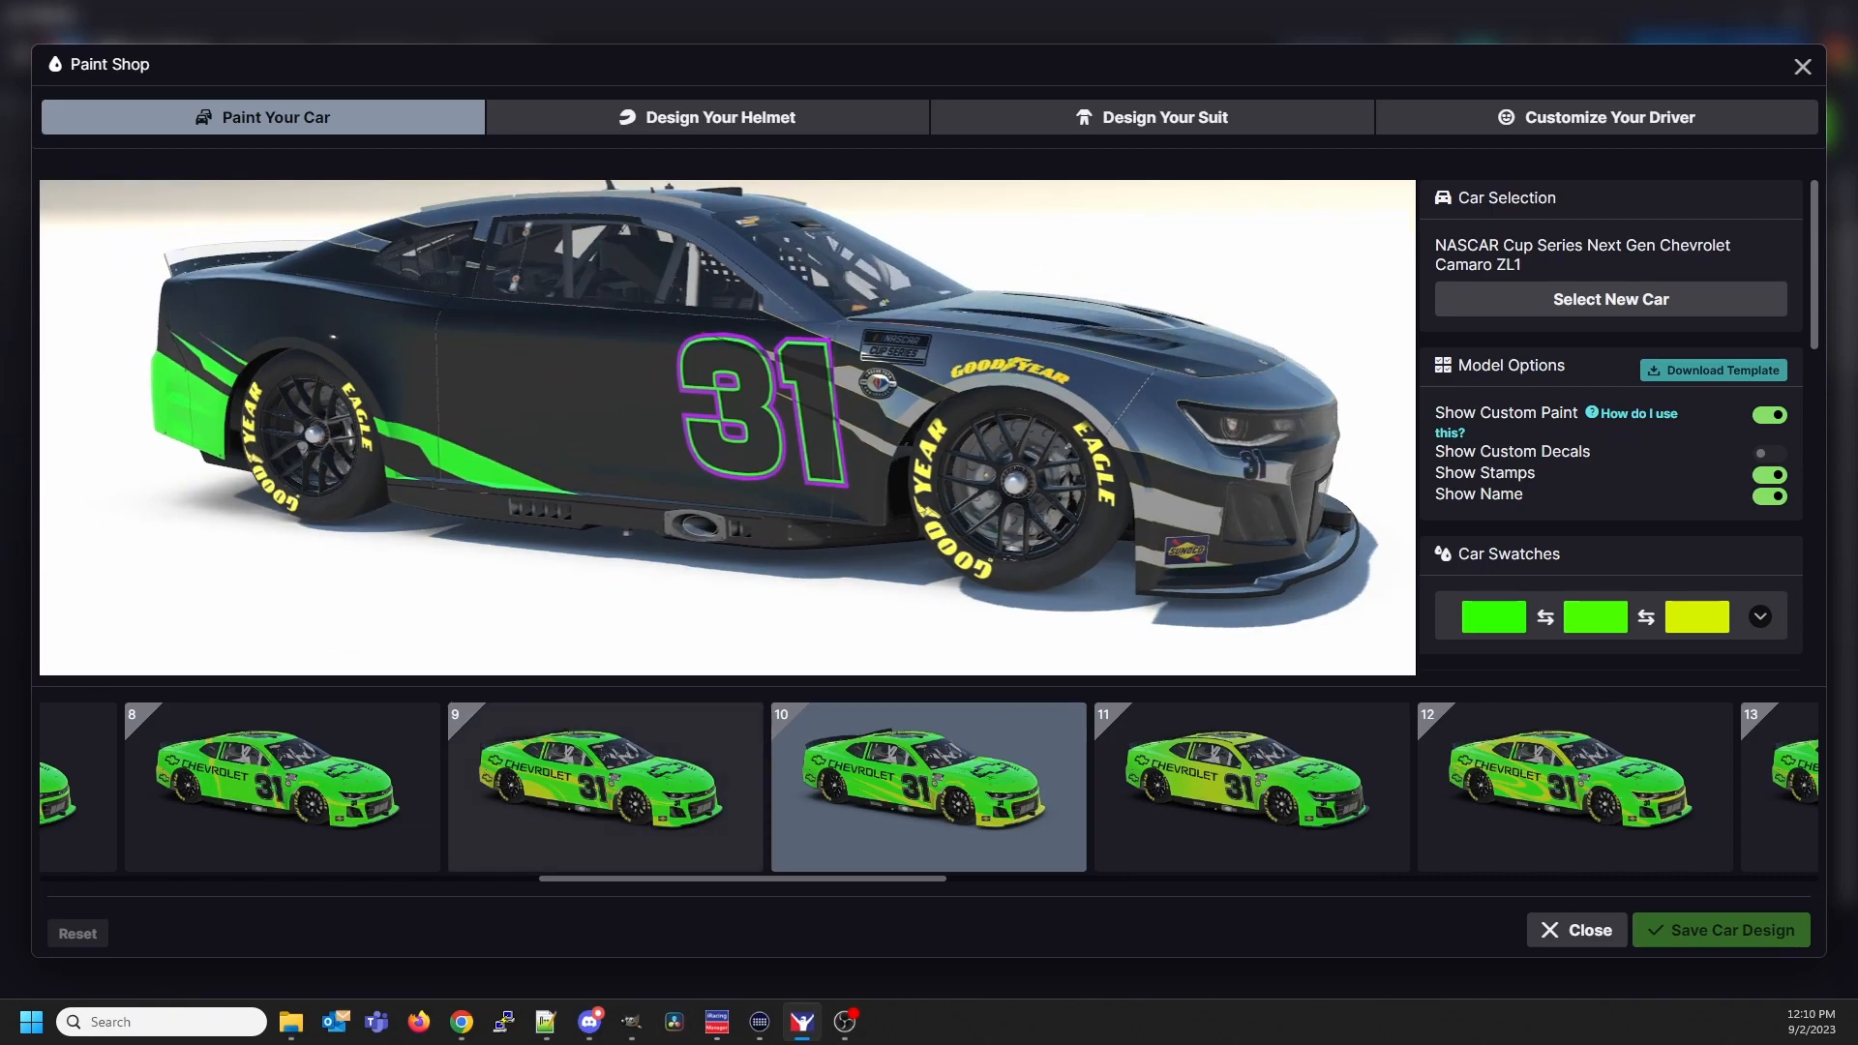
Show the Blue Channel Clearcoat layer, export car_spec_841680.tga, and preview it in iRacing
left_click(631, 1022)
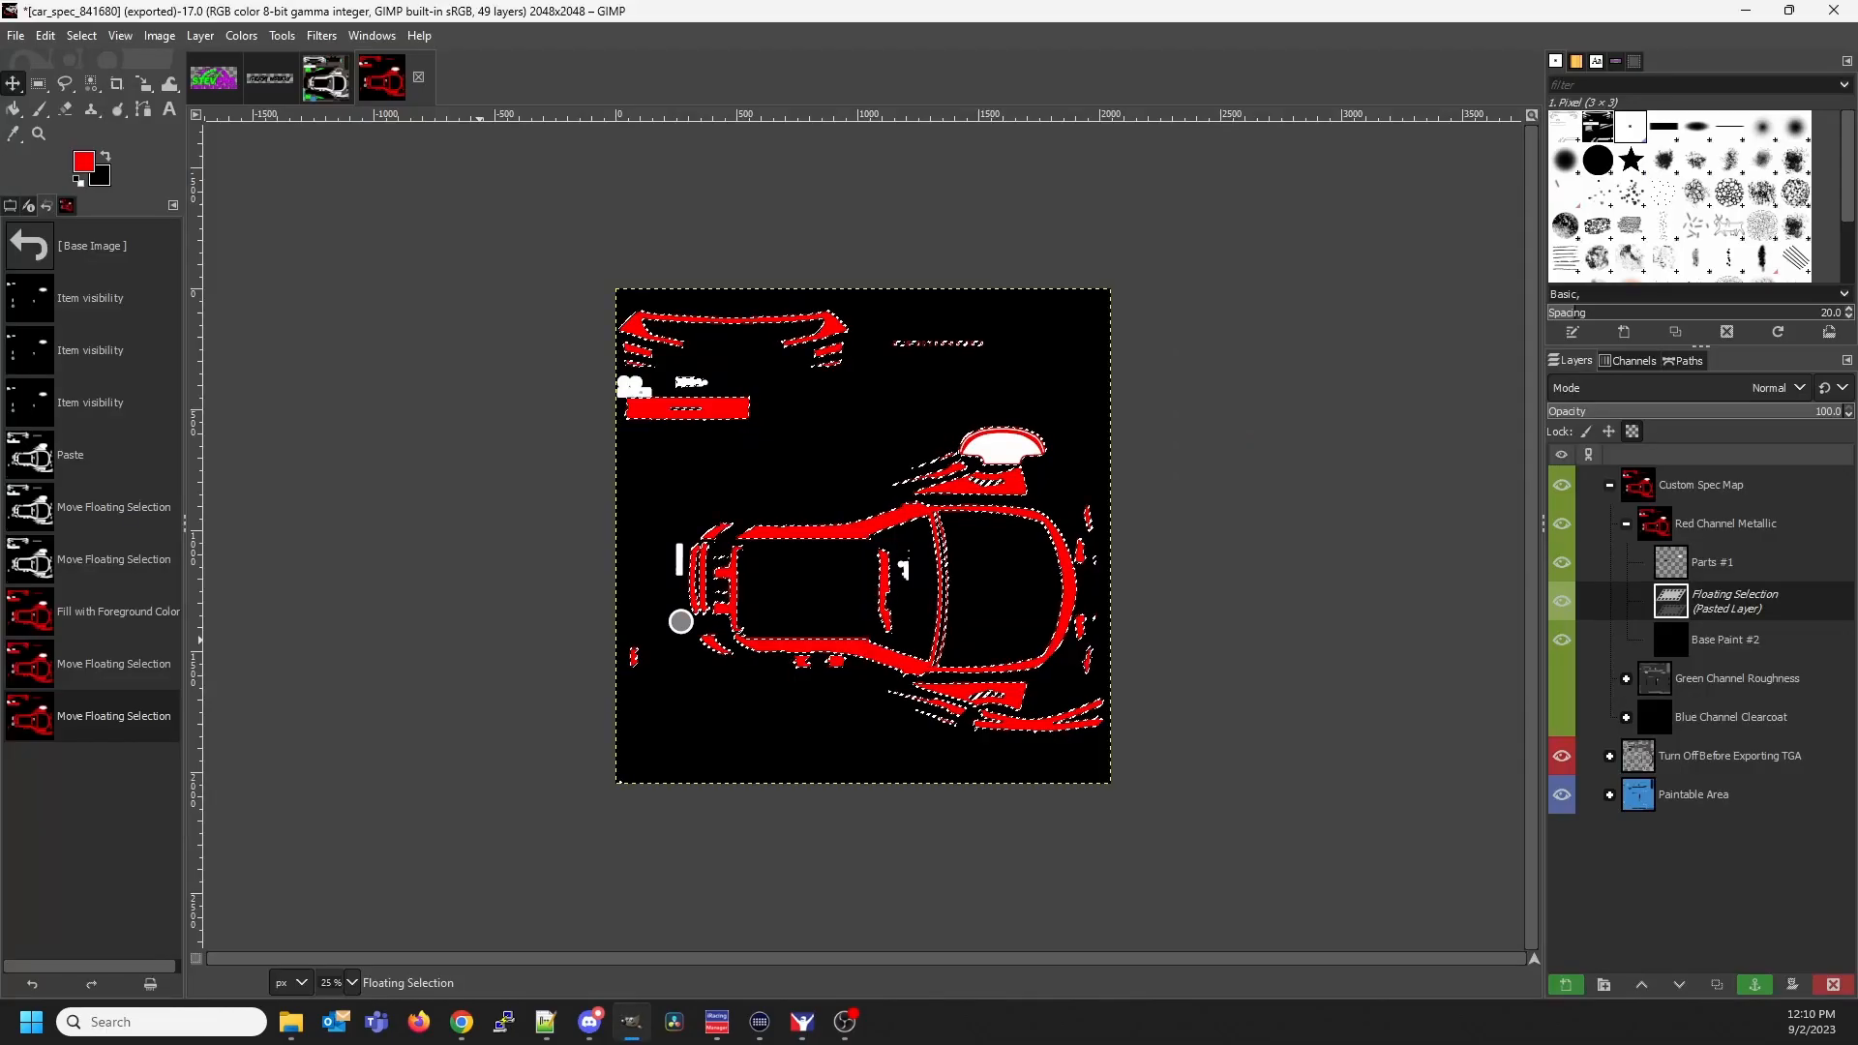
left_click(1561, 716)
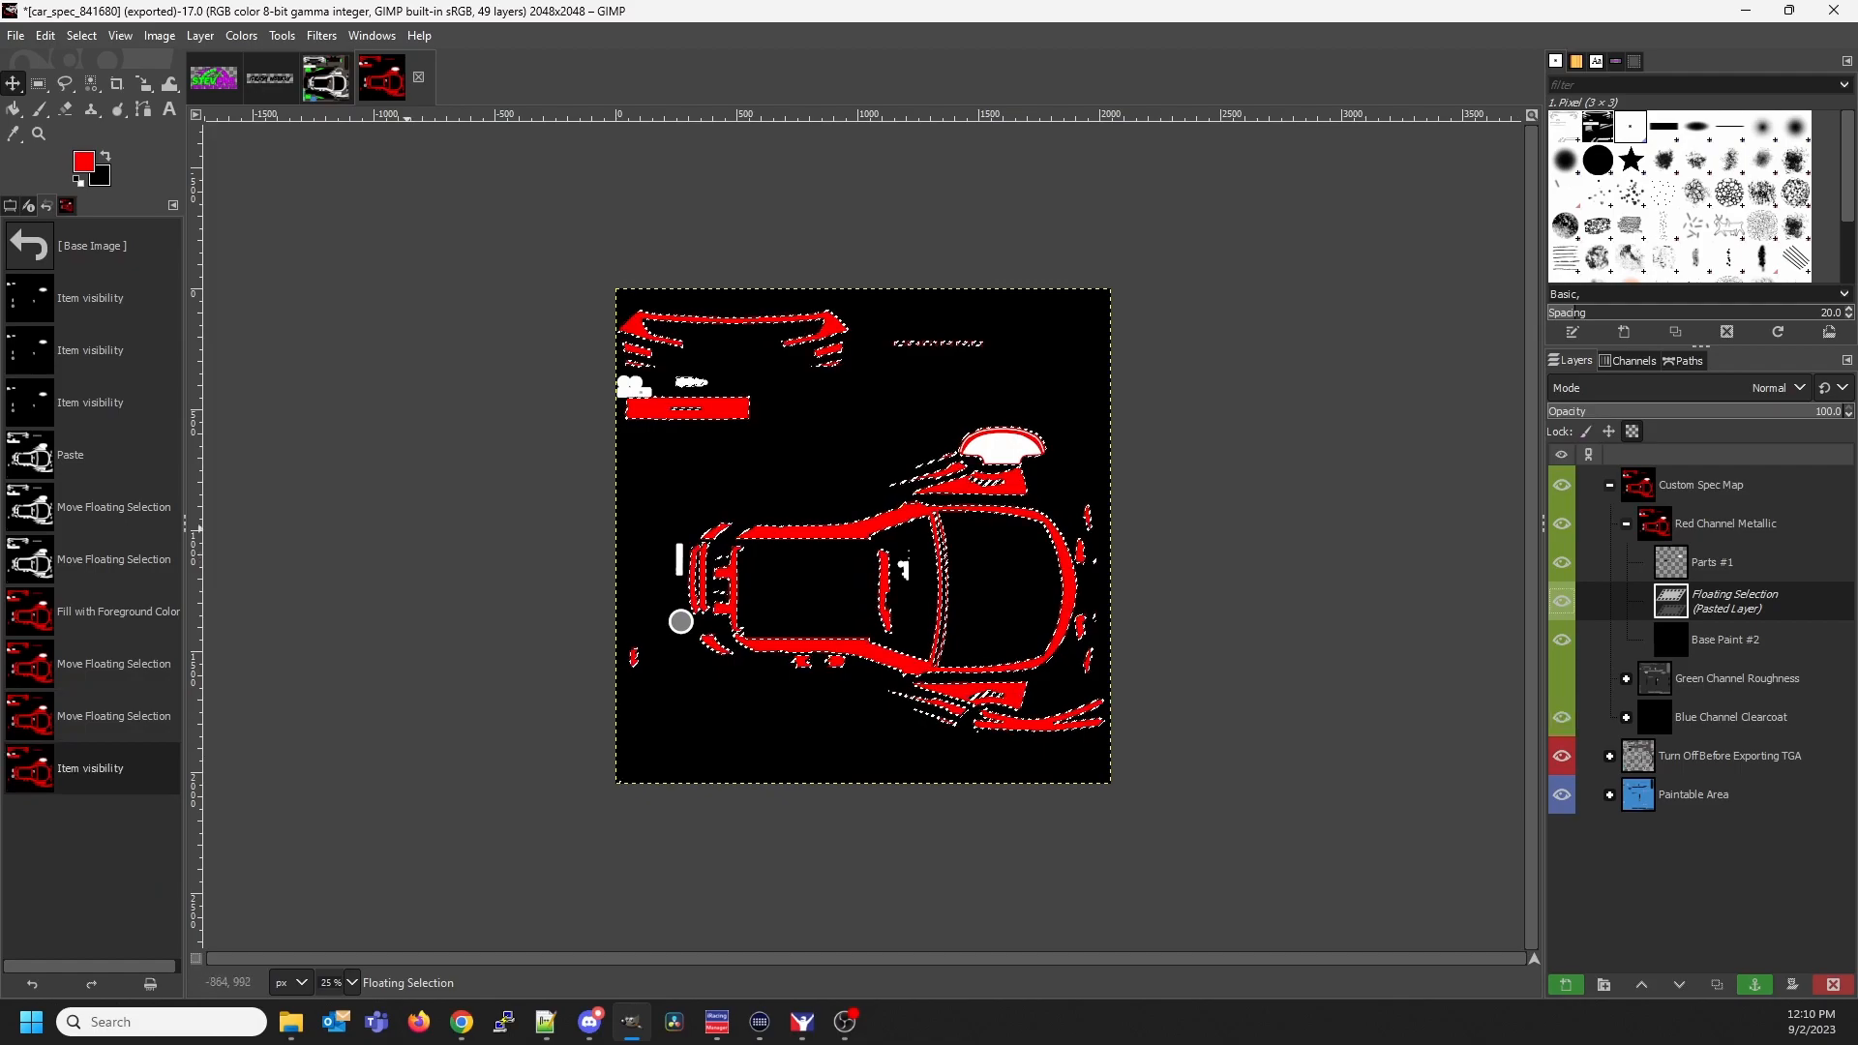
left_click(16, 35)
left_click(106, 336)
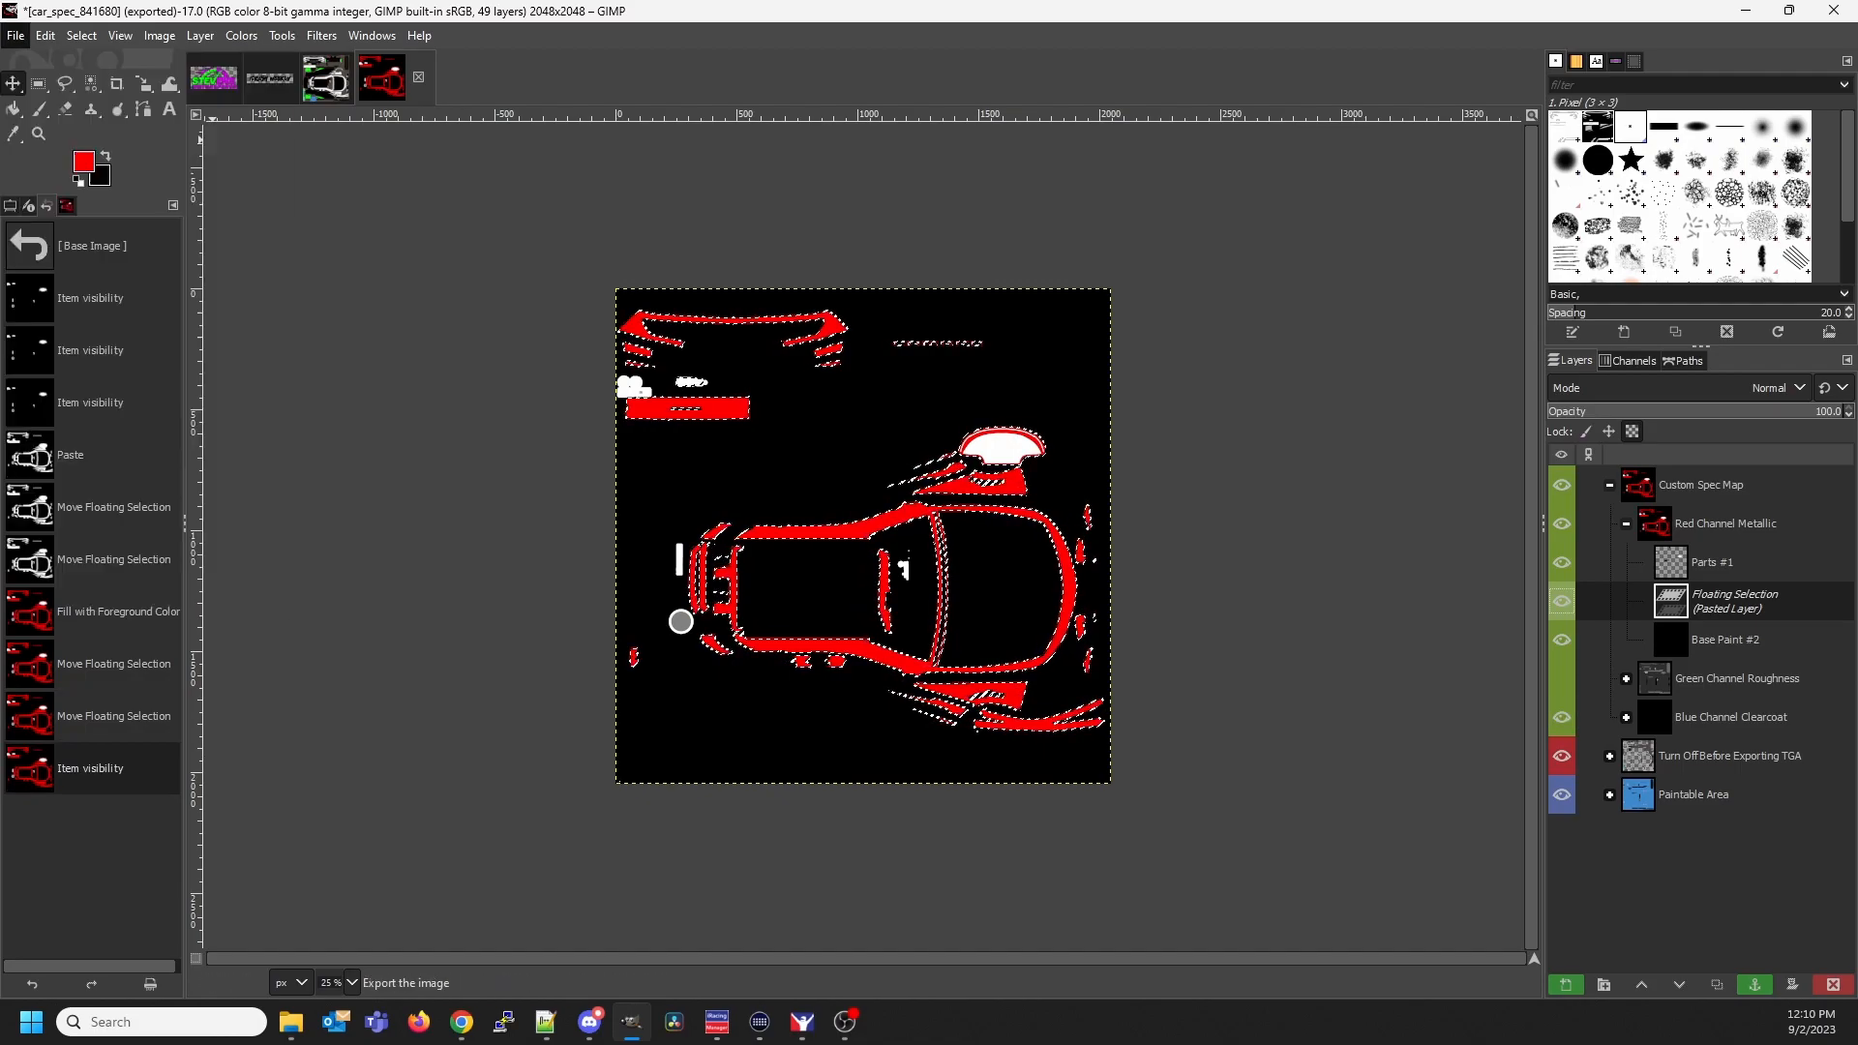
left_click(802, 1022)
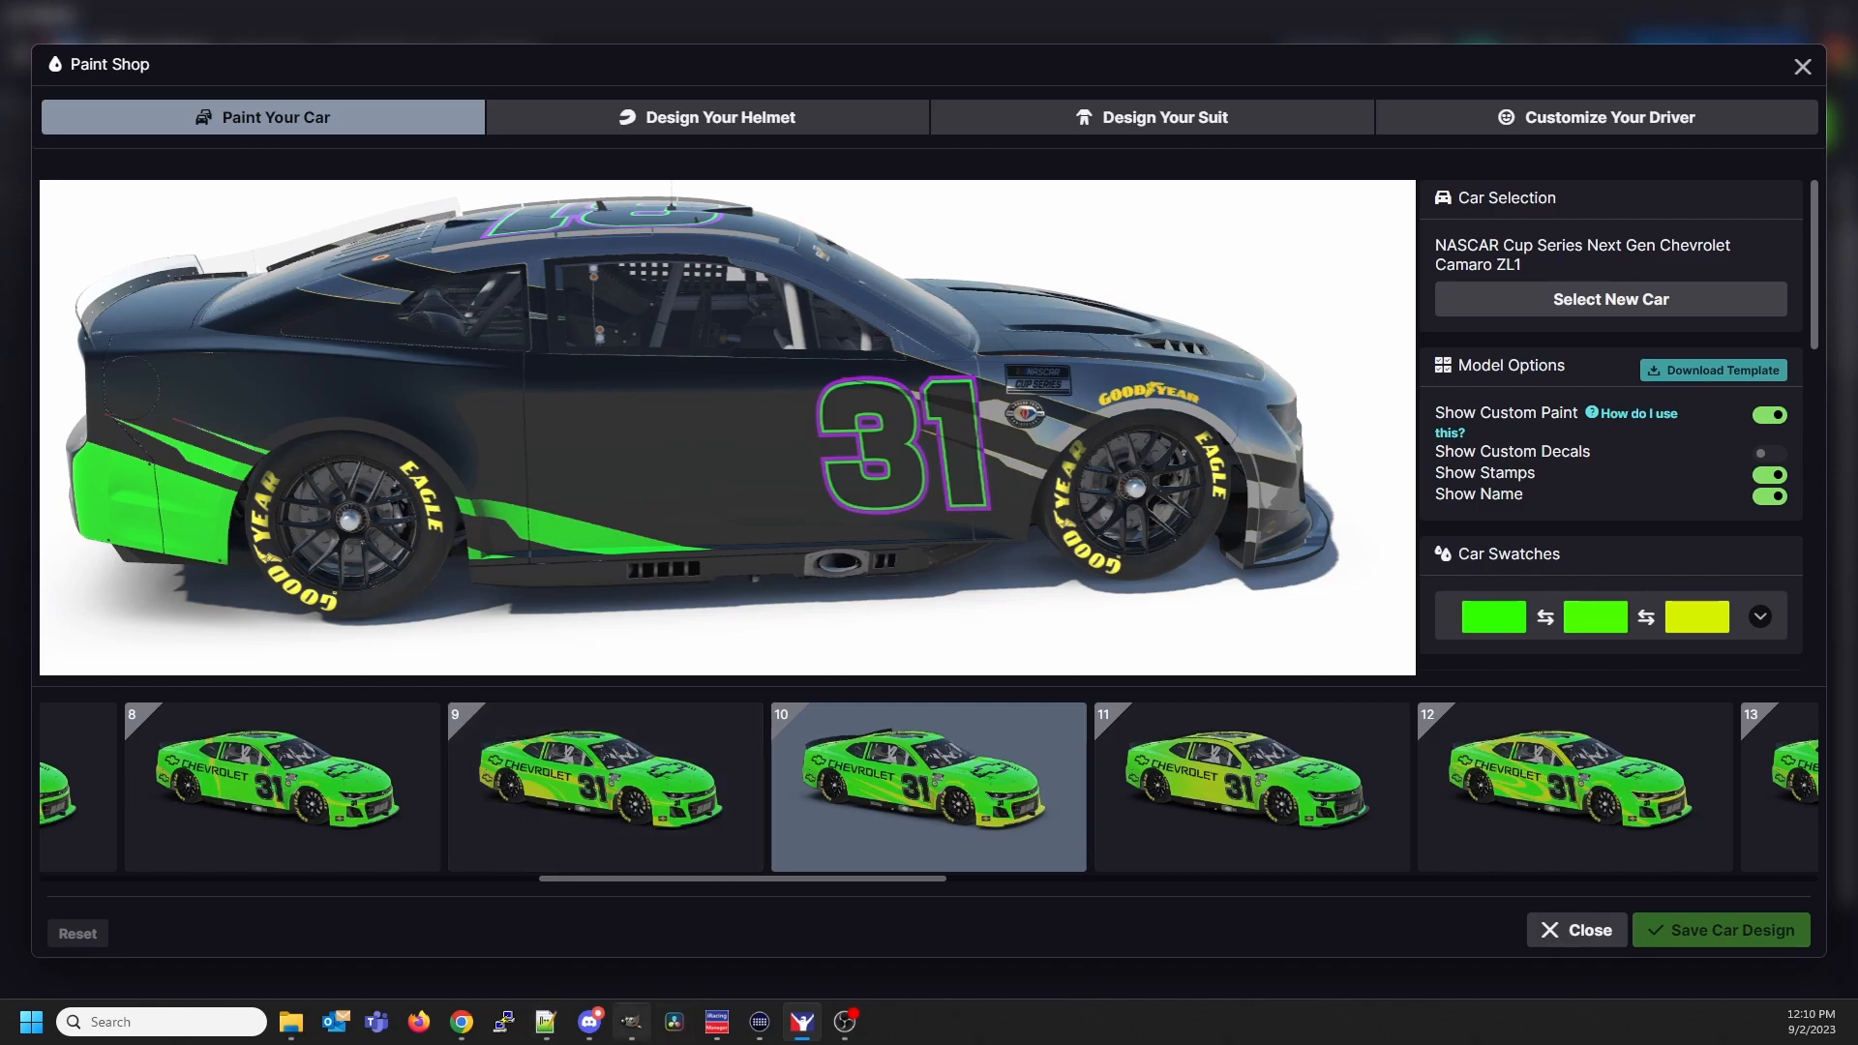
left_click(631, 1022)
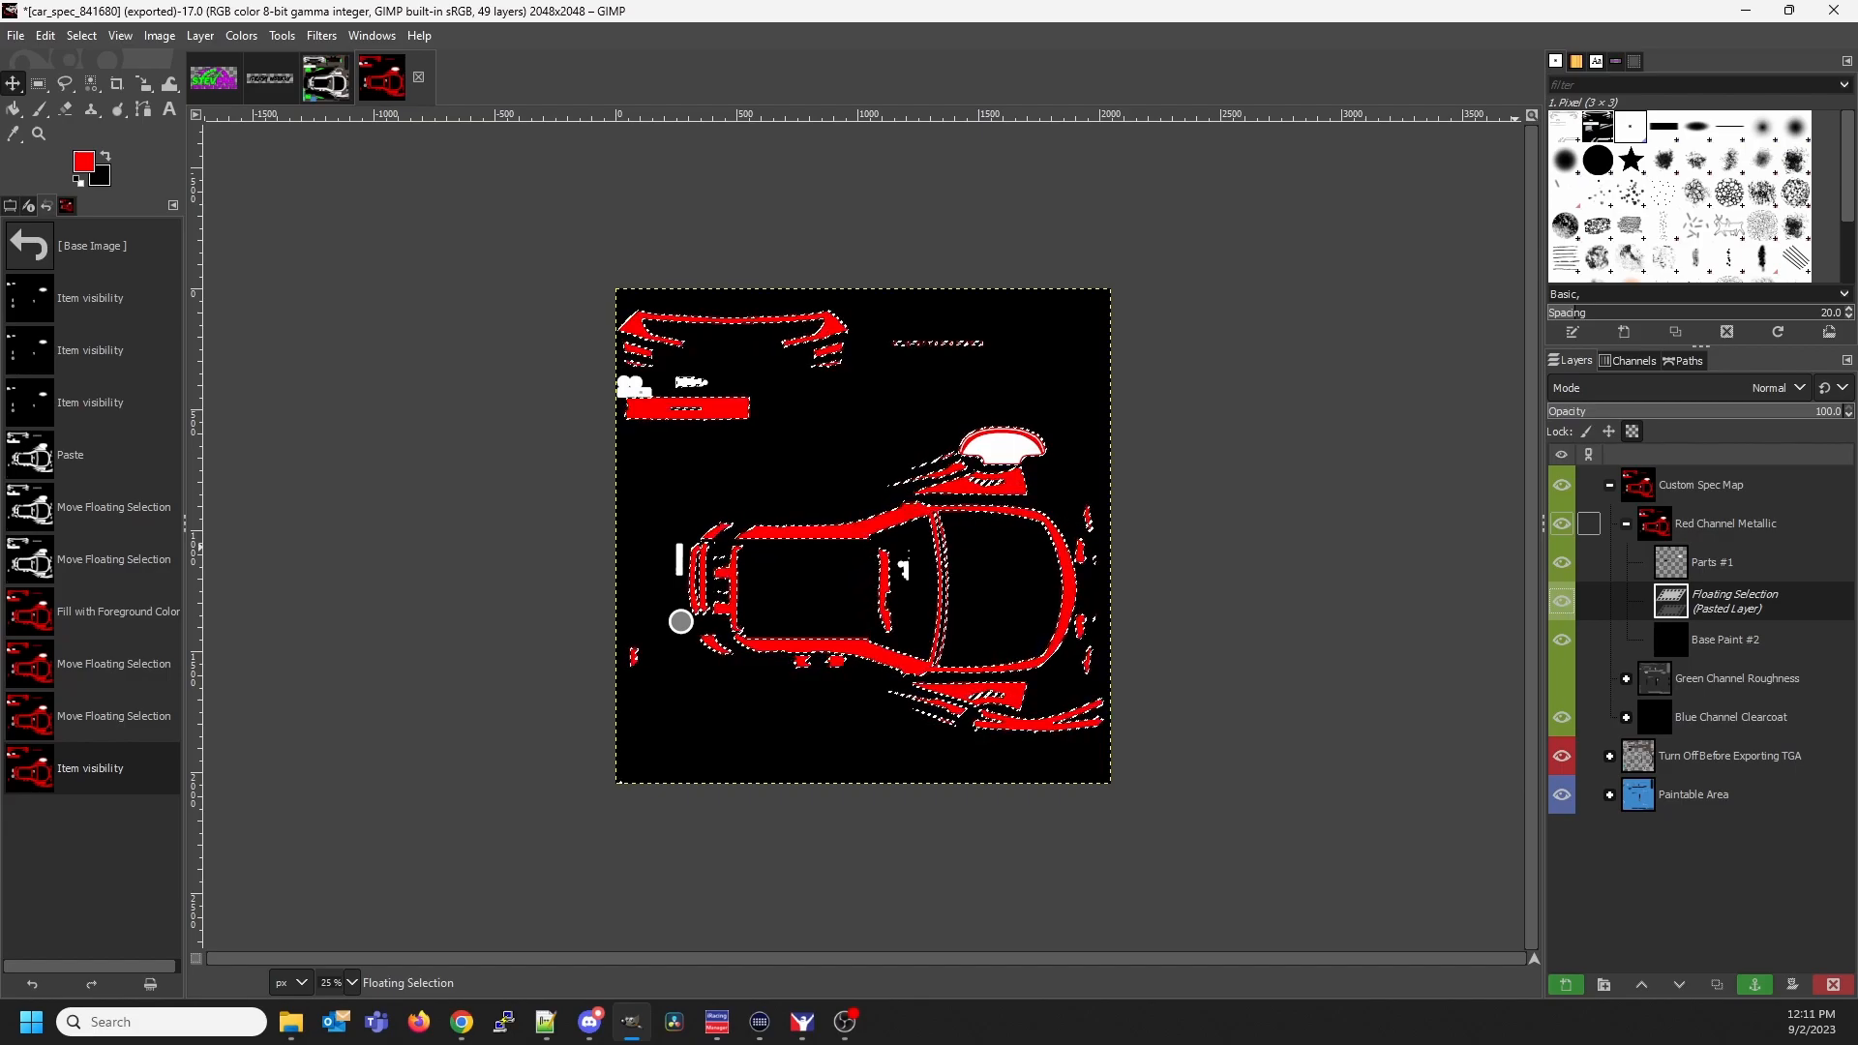
Hide Red Channel Metallic, anchor the pasted selection into Base Paint #2, and activate Blue Channel Clearcoat
left_click(1561, 522)
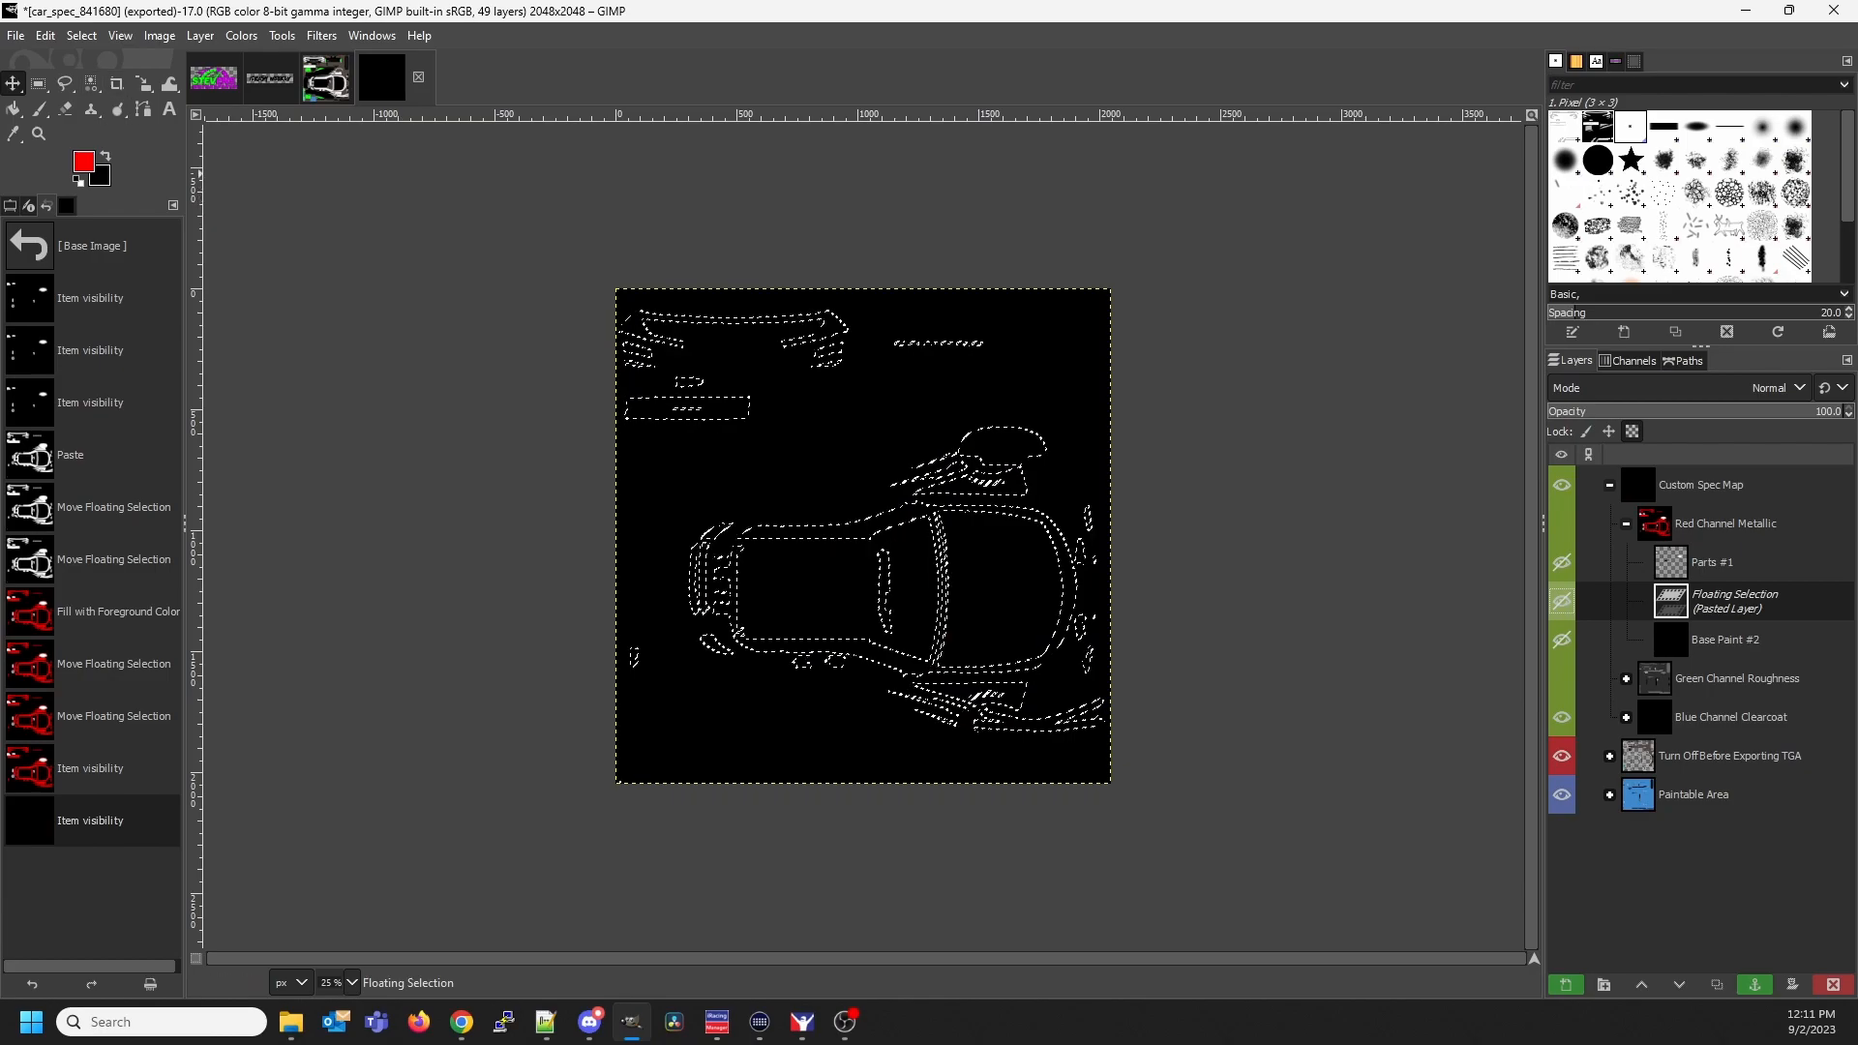
key("r")
left_click(435, 412)
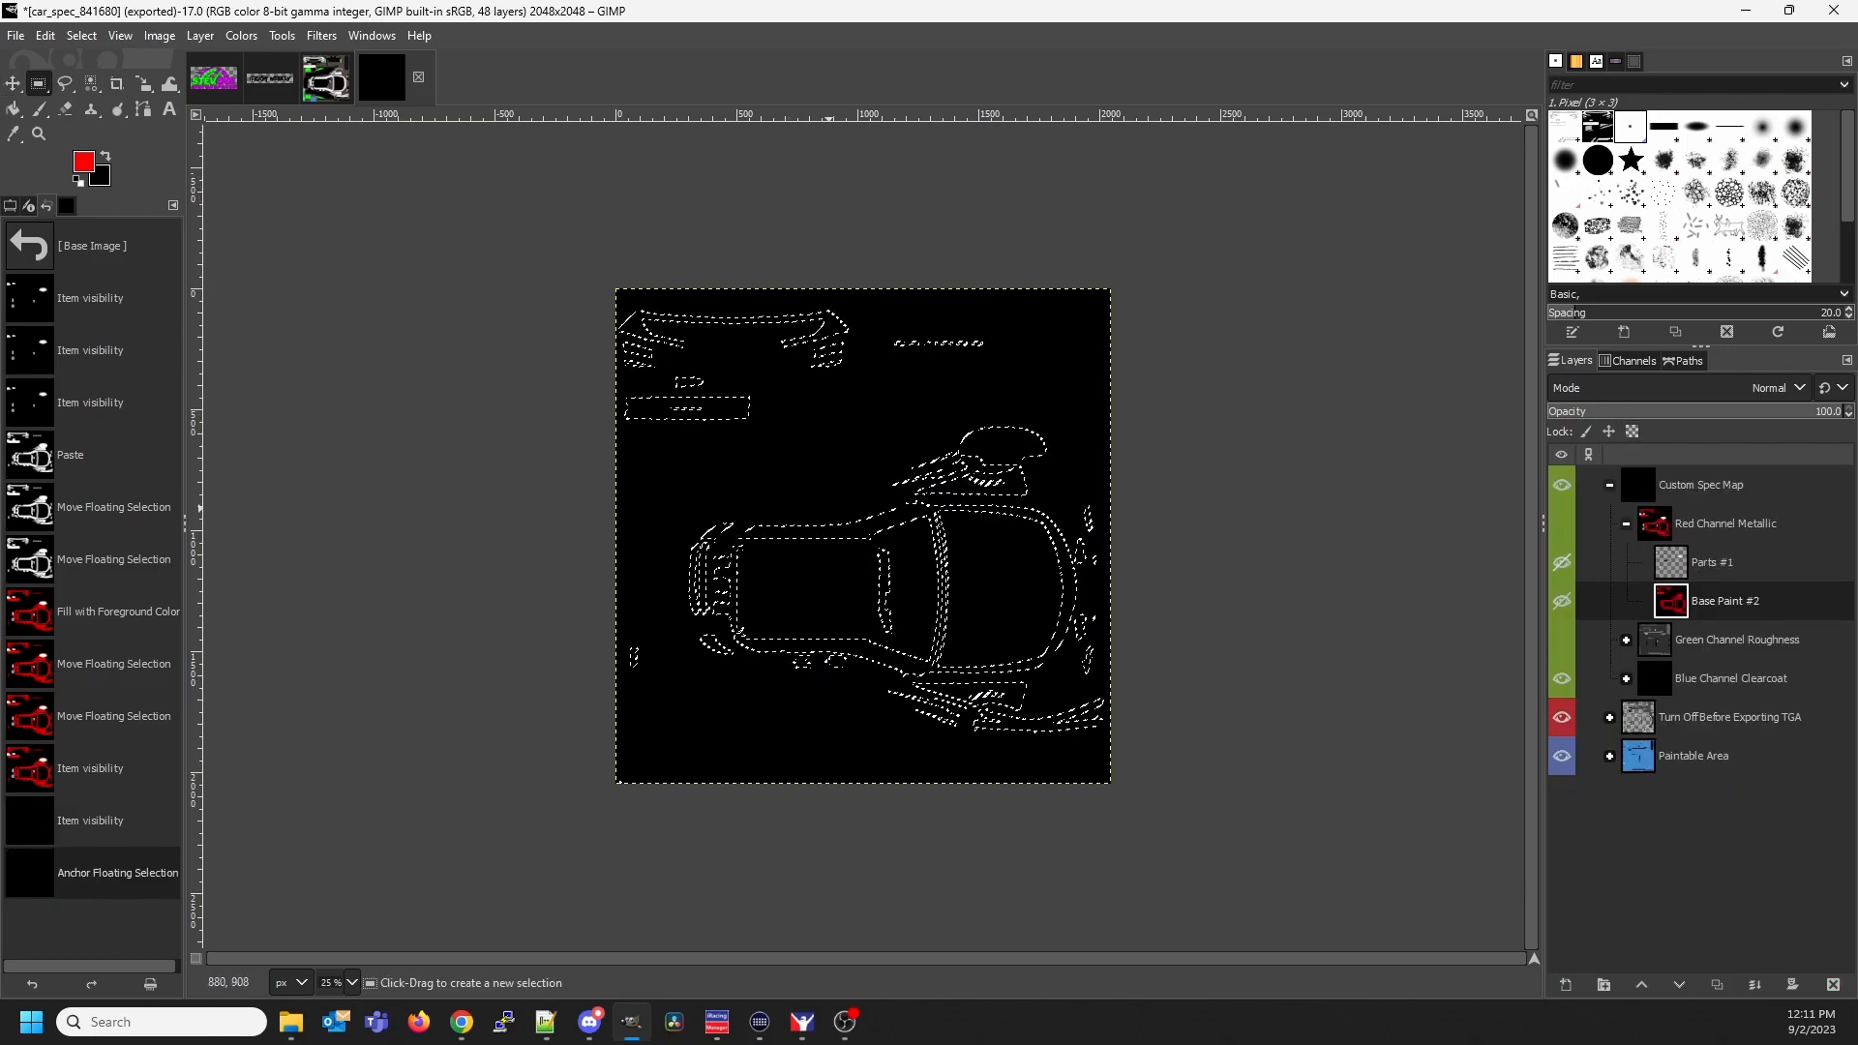
left_click(1702, 678)
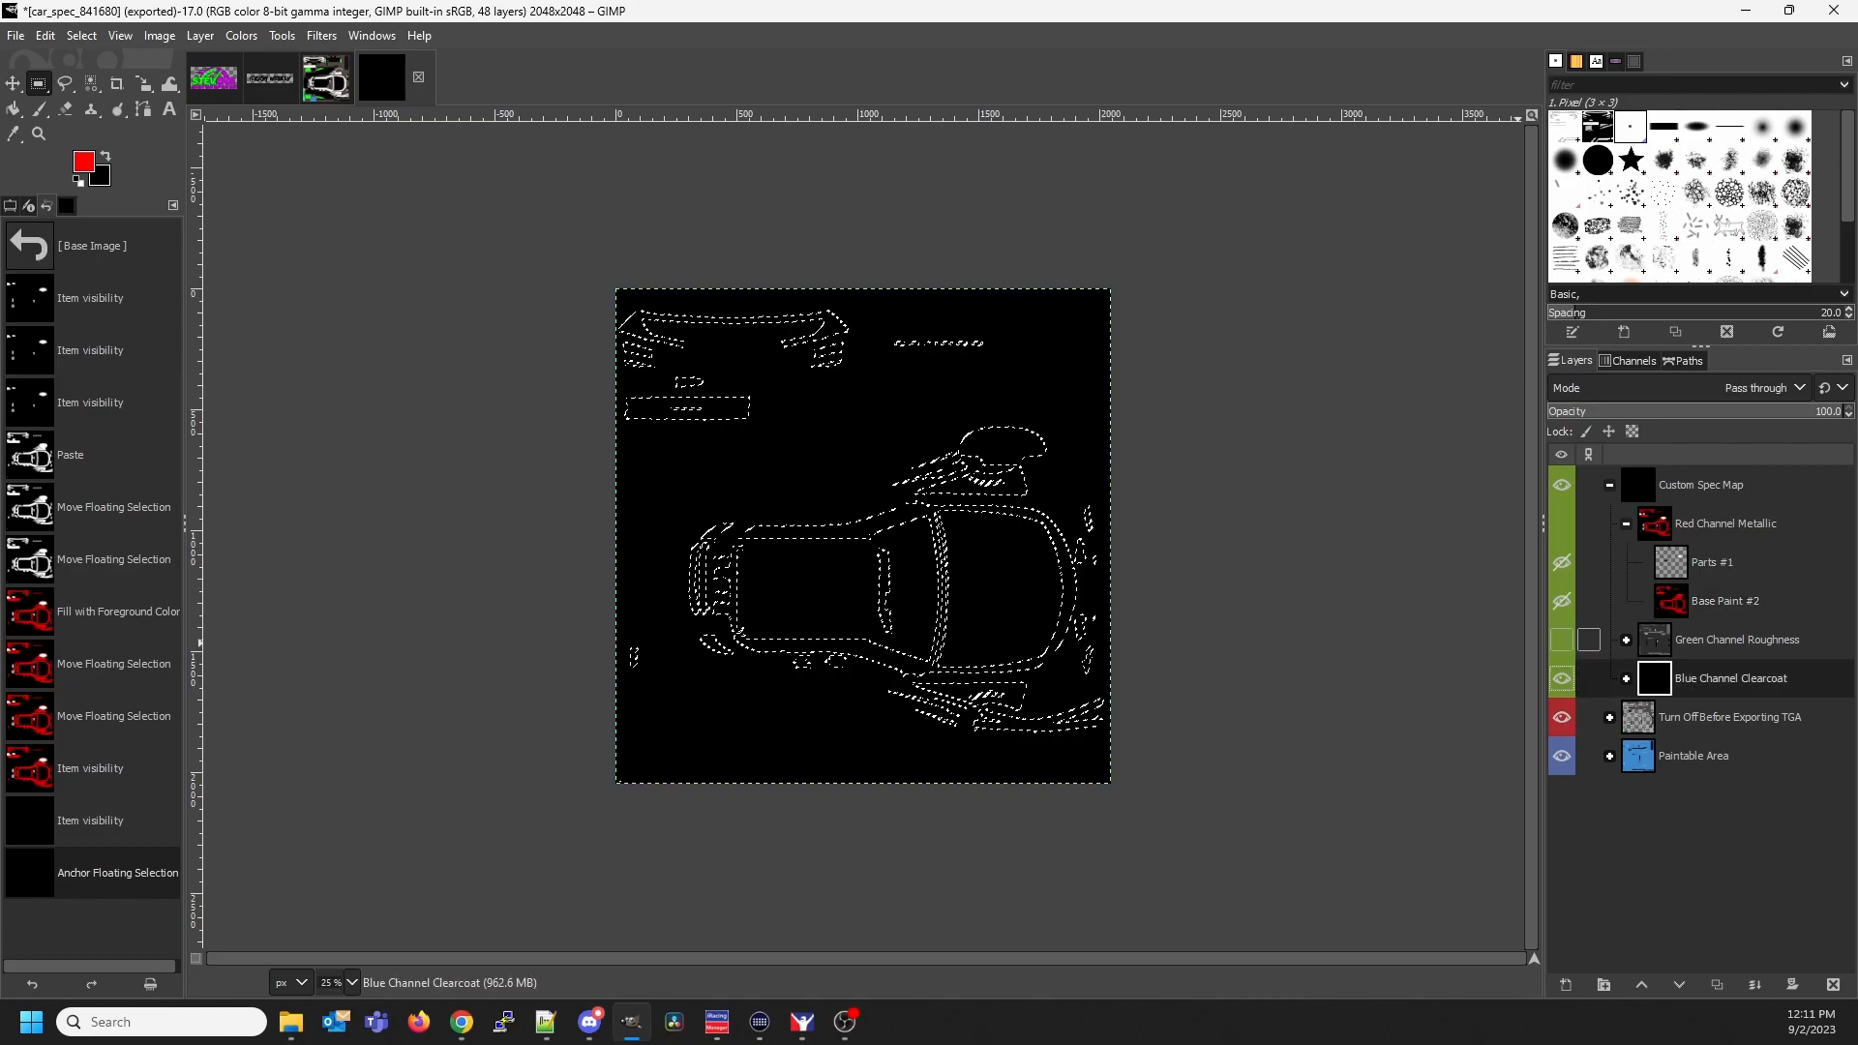
Show and expand the Green Channel Roughness group and make its Base Paint #1 layer active
left_click(1560, 640)
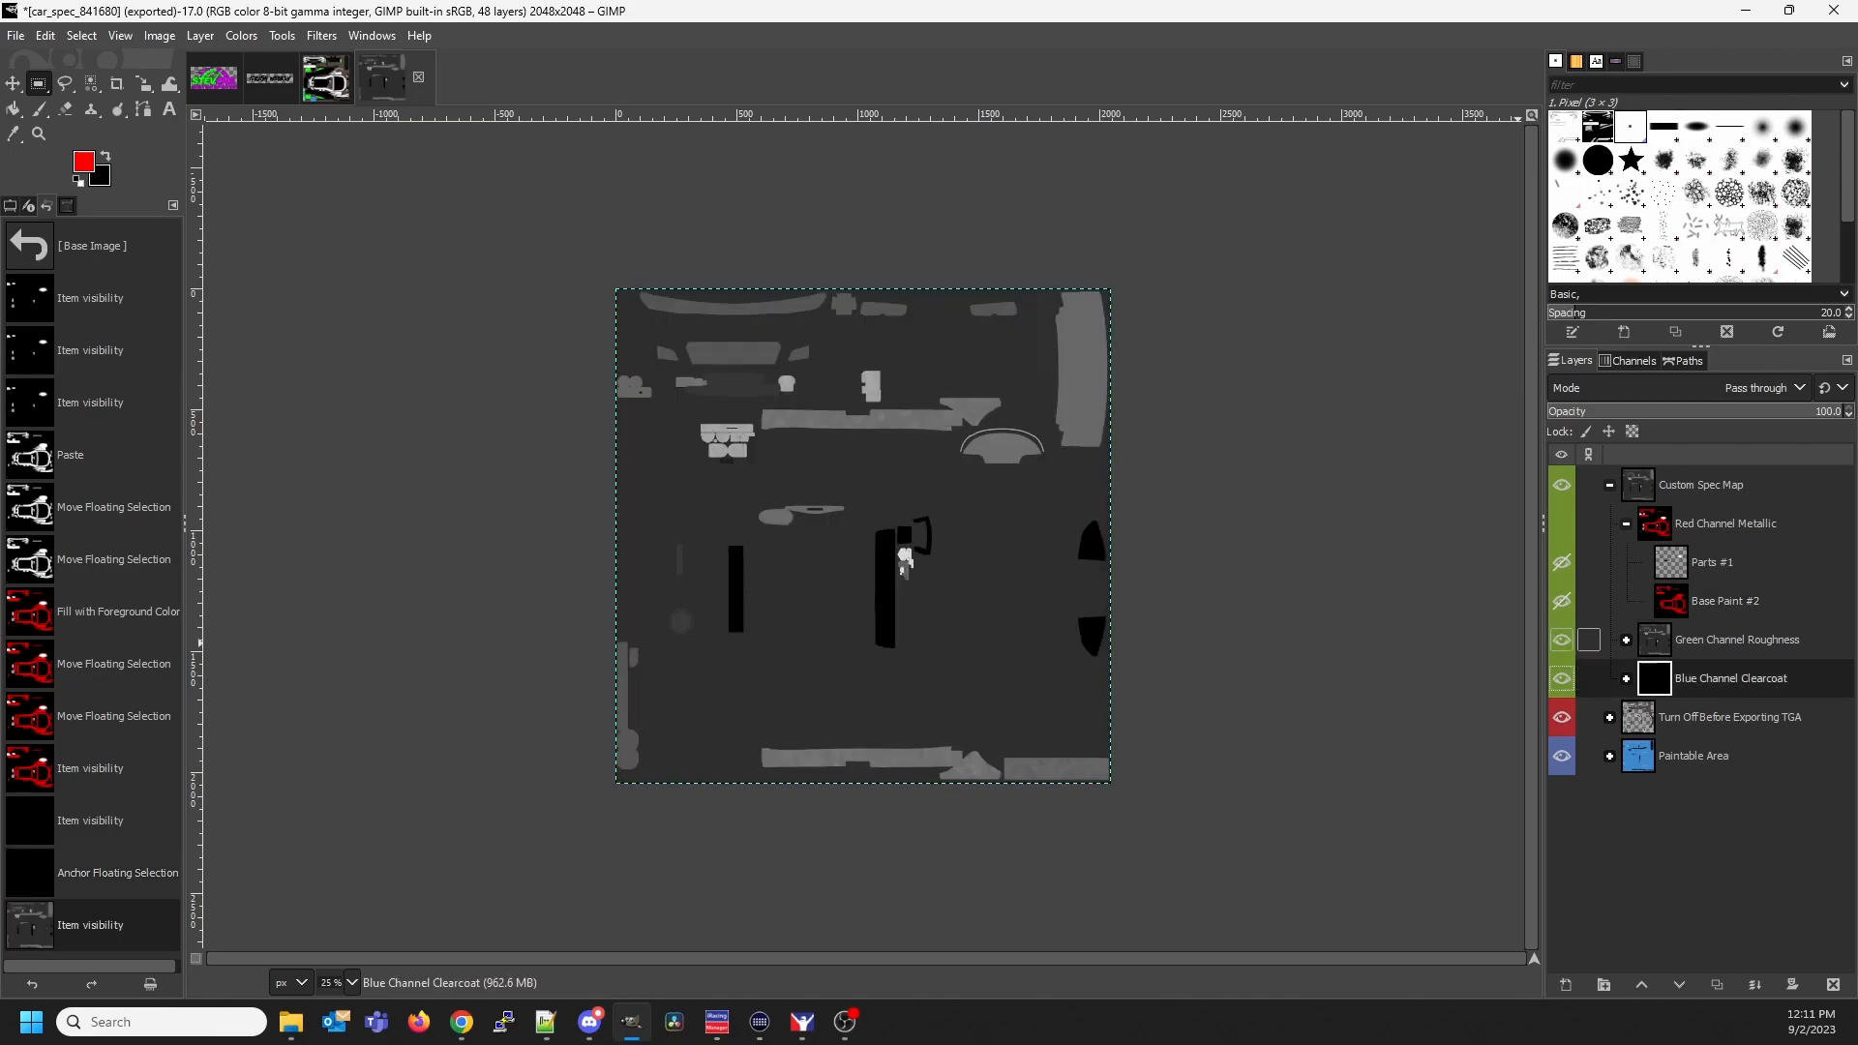
left_click(1703, 640)
left_click(1625, 640)
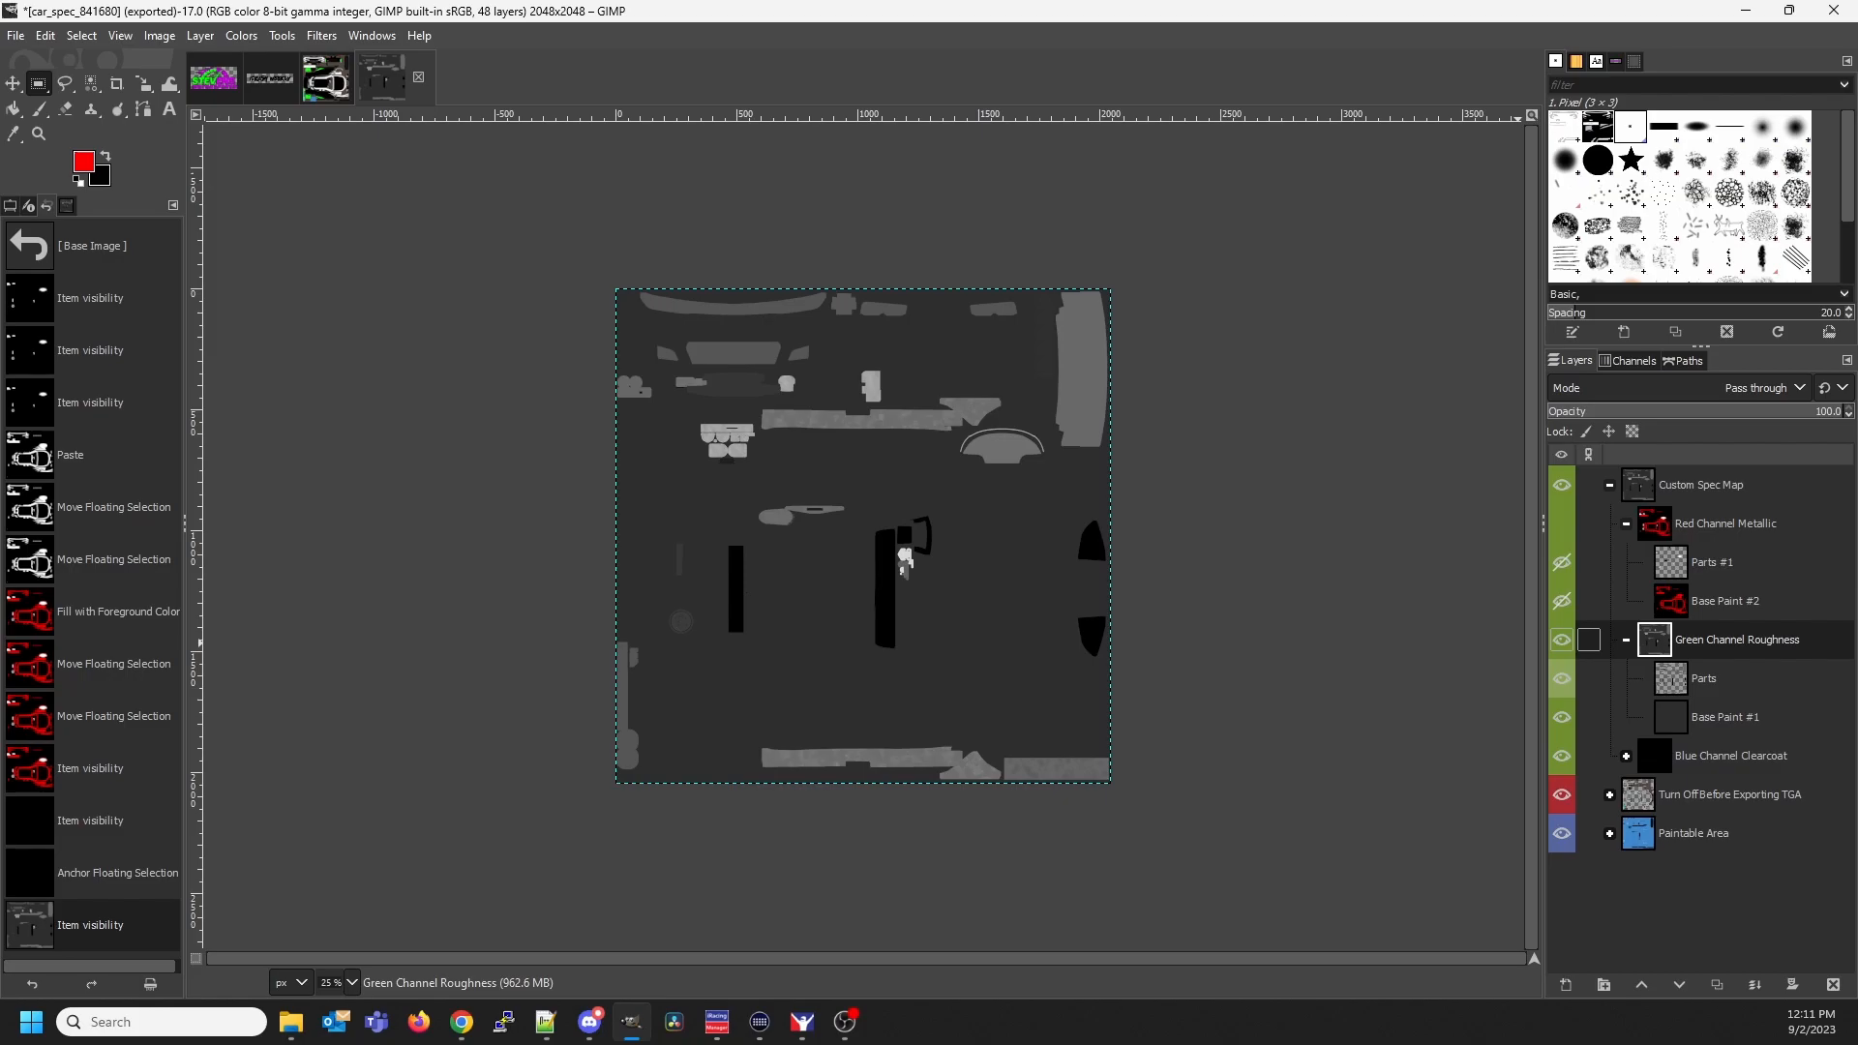
left_click(1724, 717)
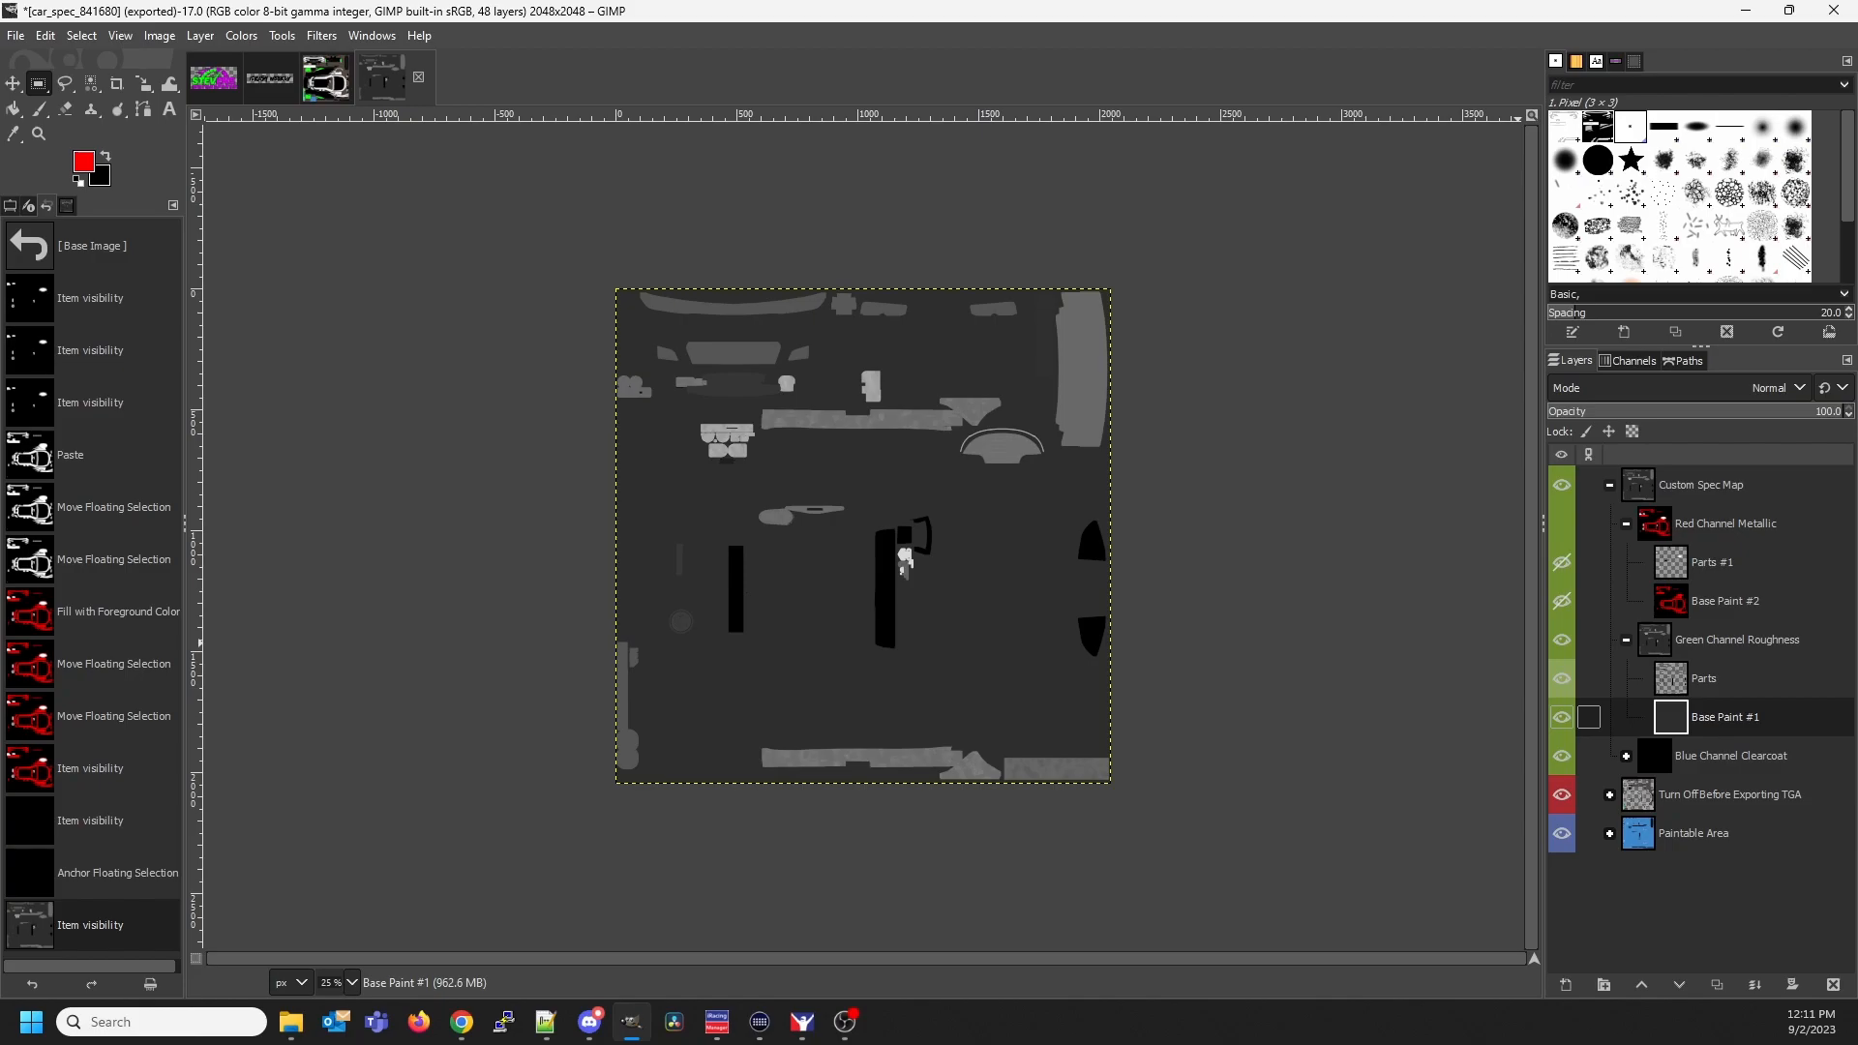
left_click(1561, 524)
left_click(1561, 523)
left_click(326, 79)
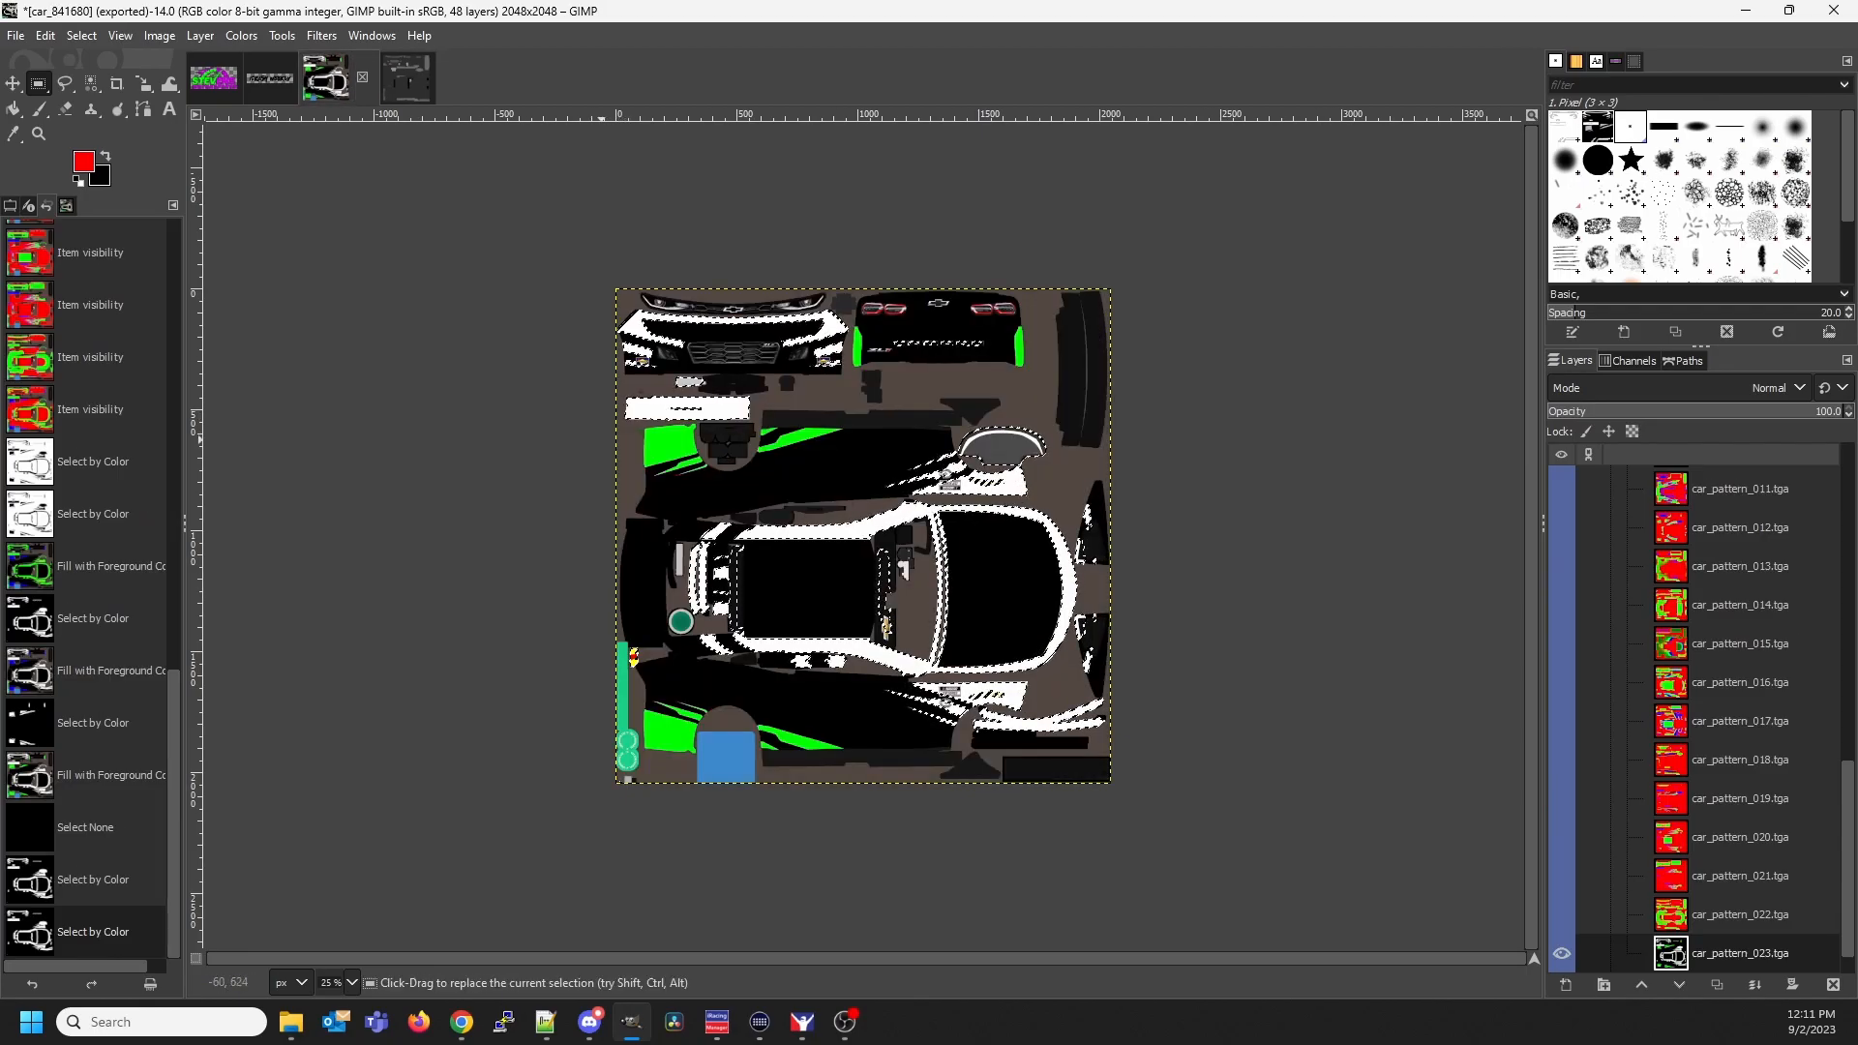
Select the matching-colour areas of the car_841680 livery with Select by Color and copy them
right_click(791, 494)
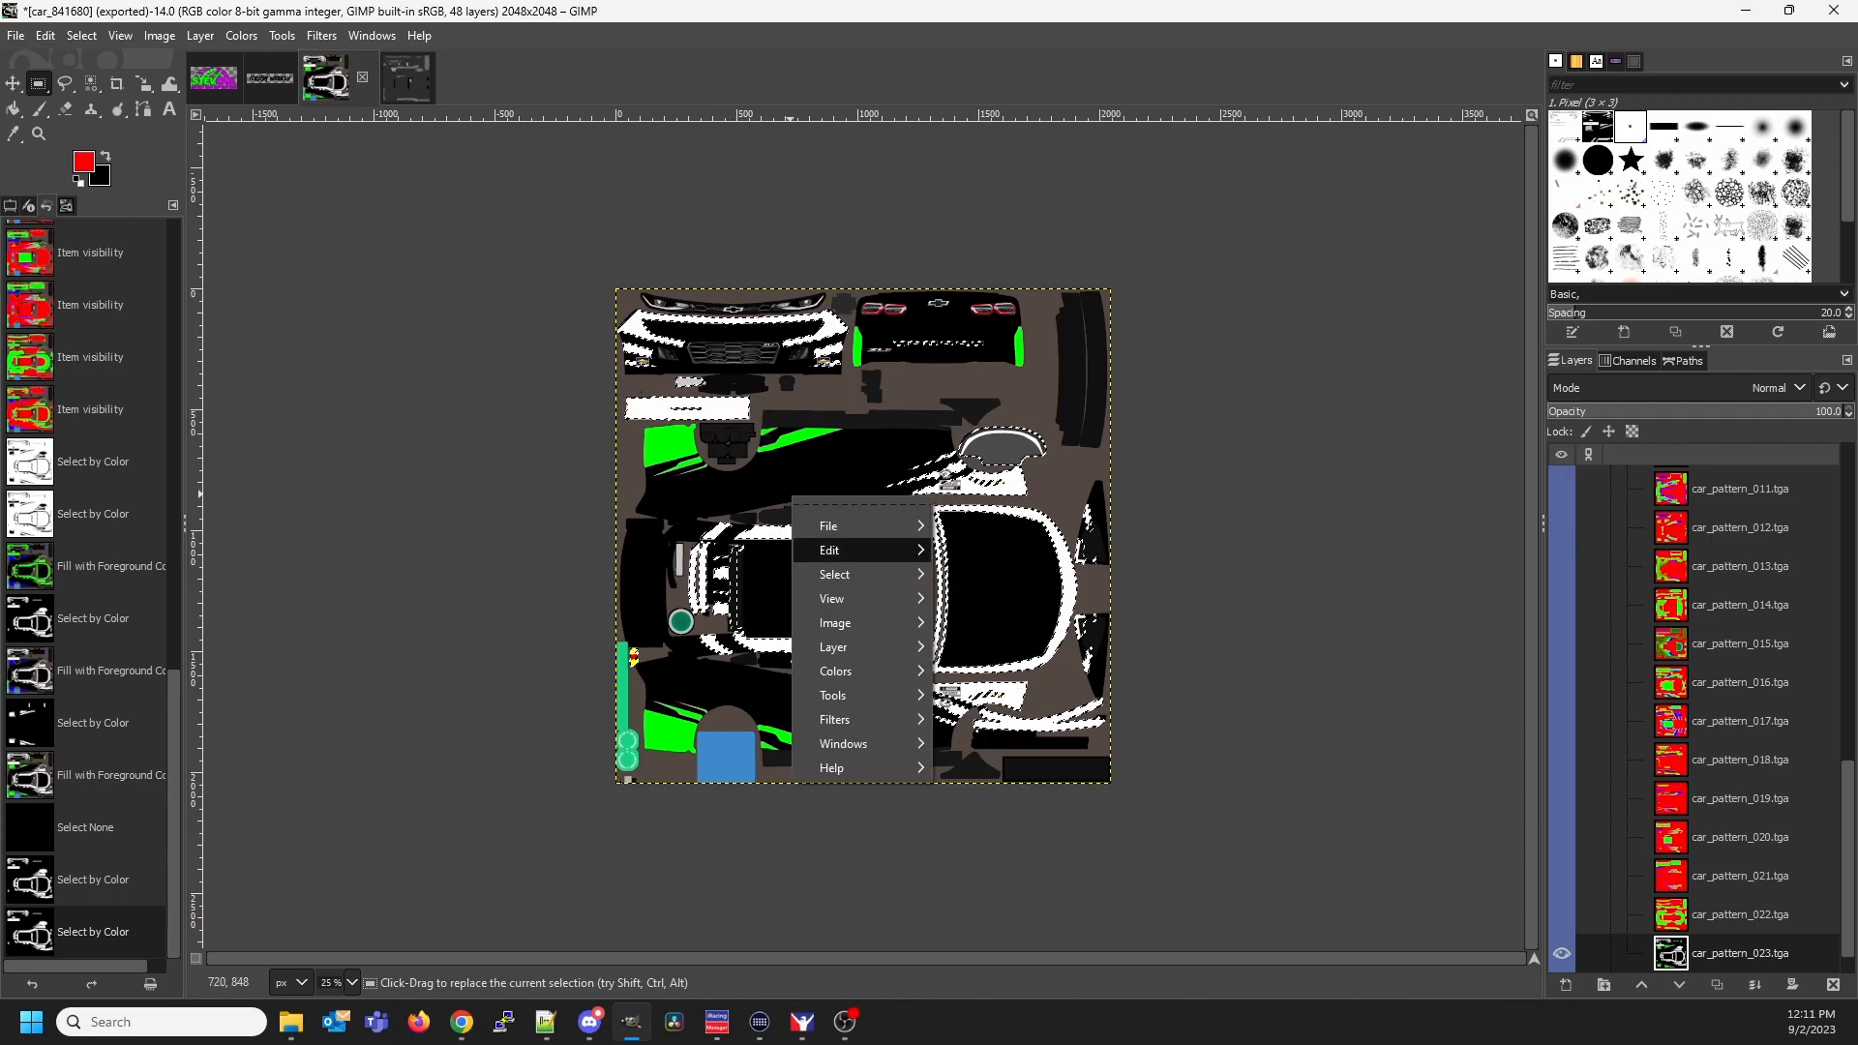
mouse_move(851, 622)
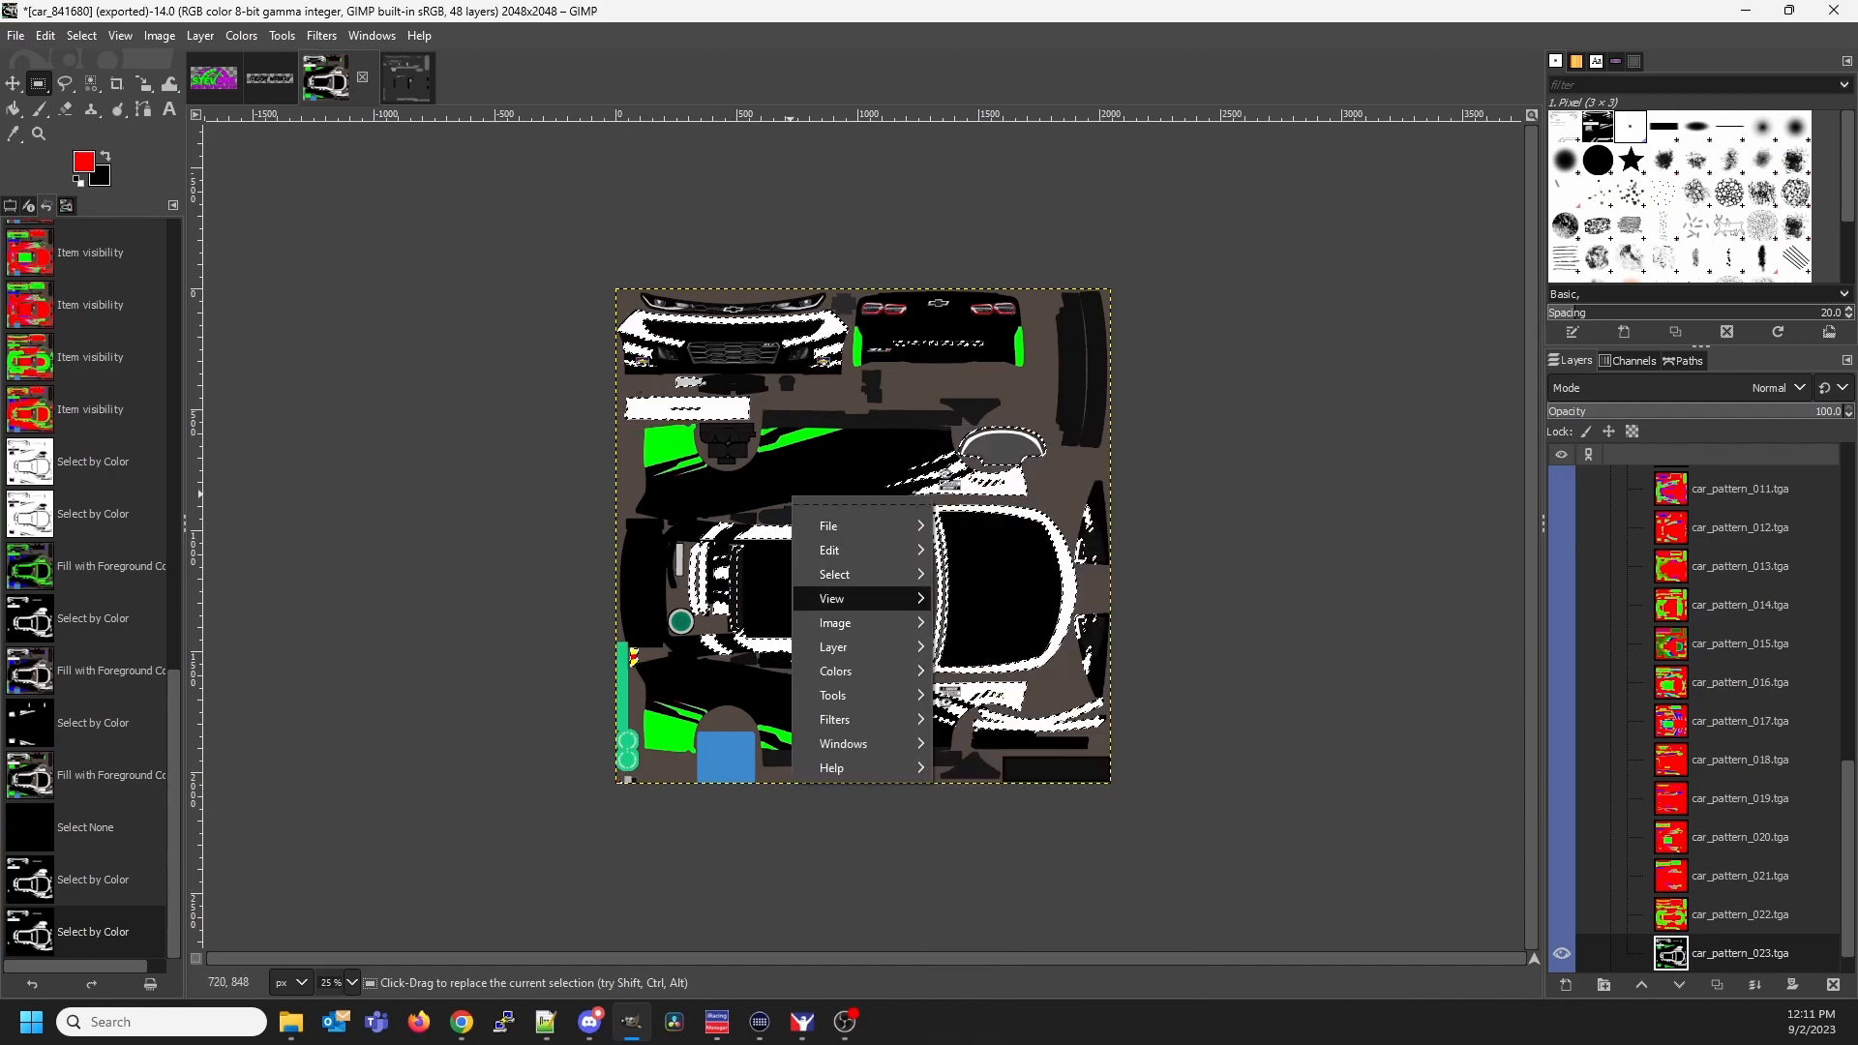
mouse_move(851, 574)
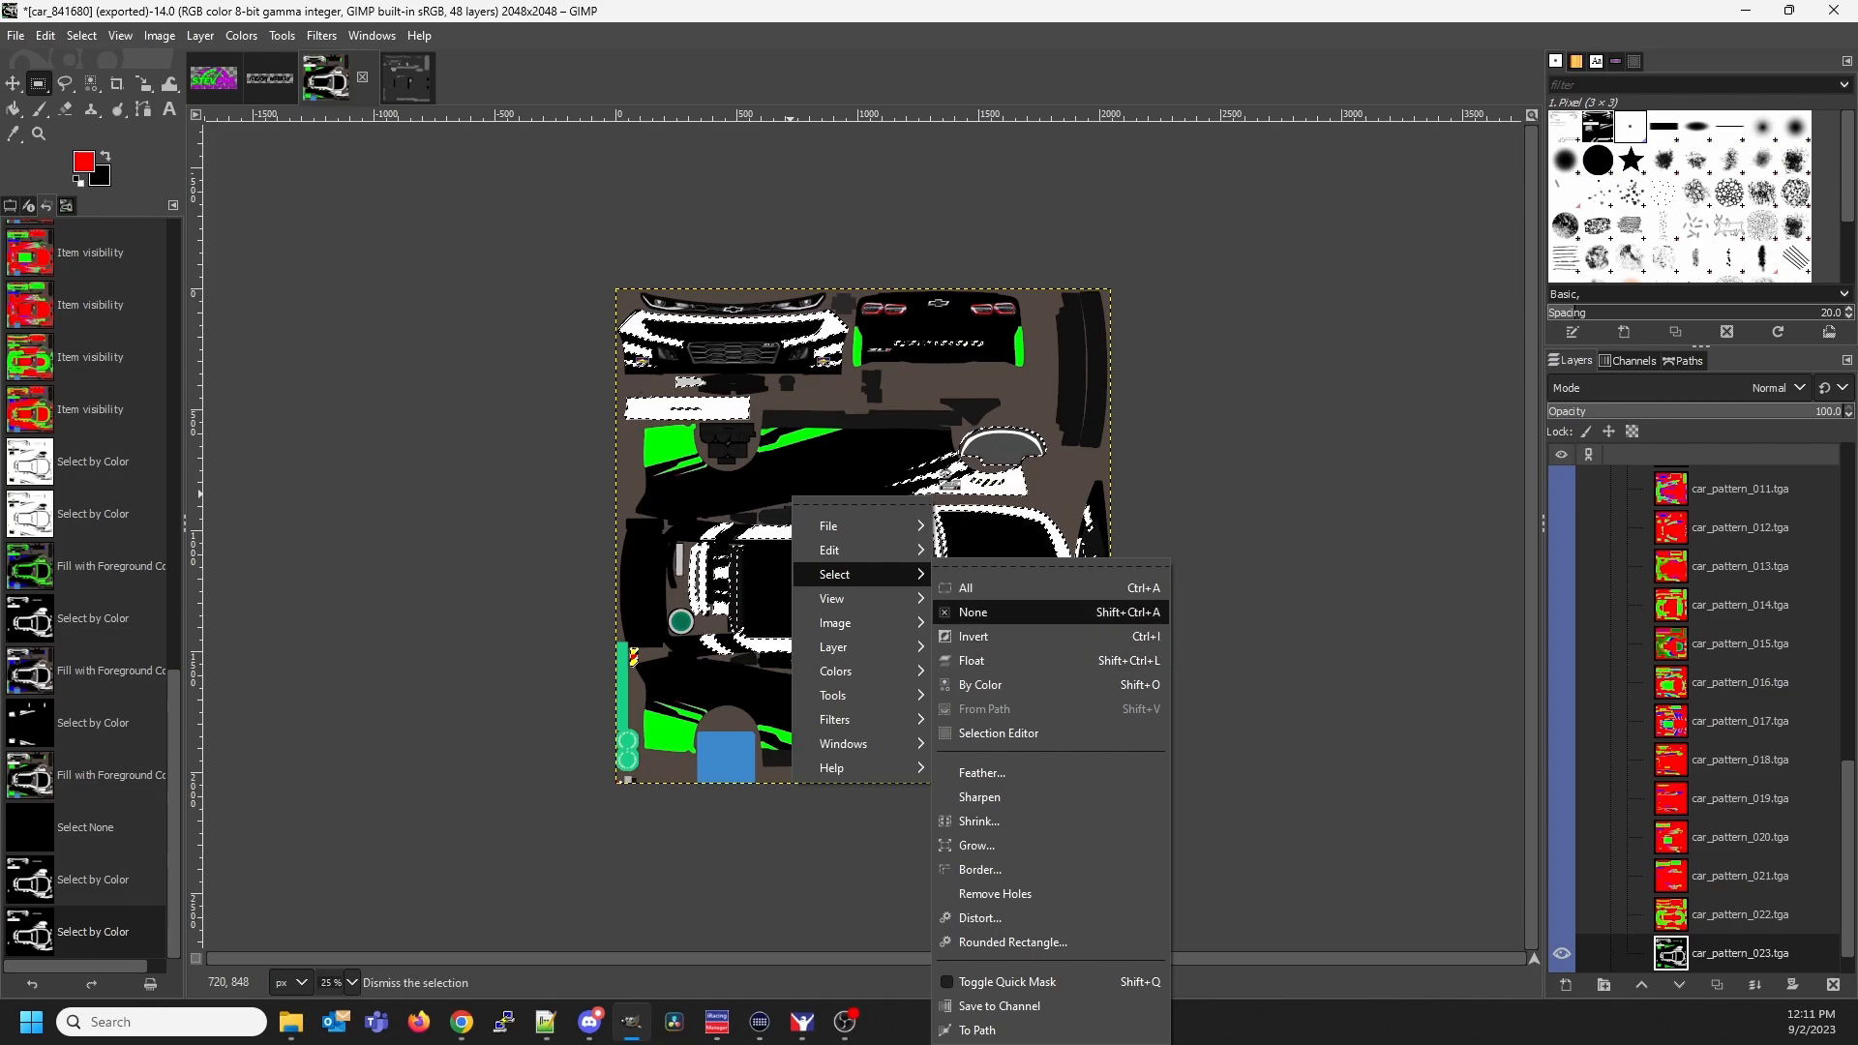
left_click(1165, 684)
left_click(847, 602)
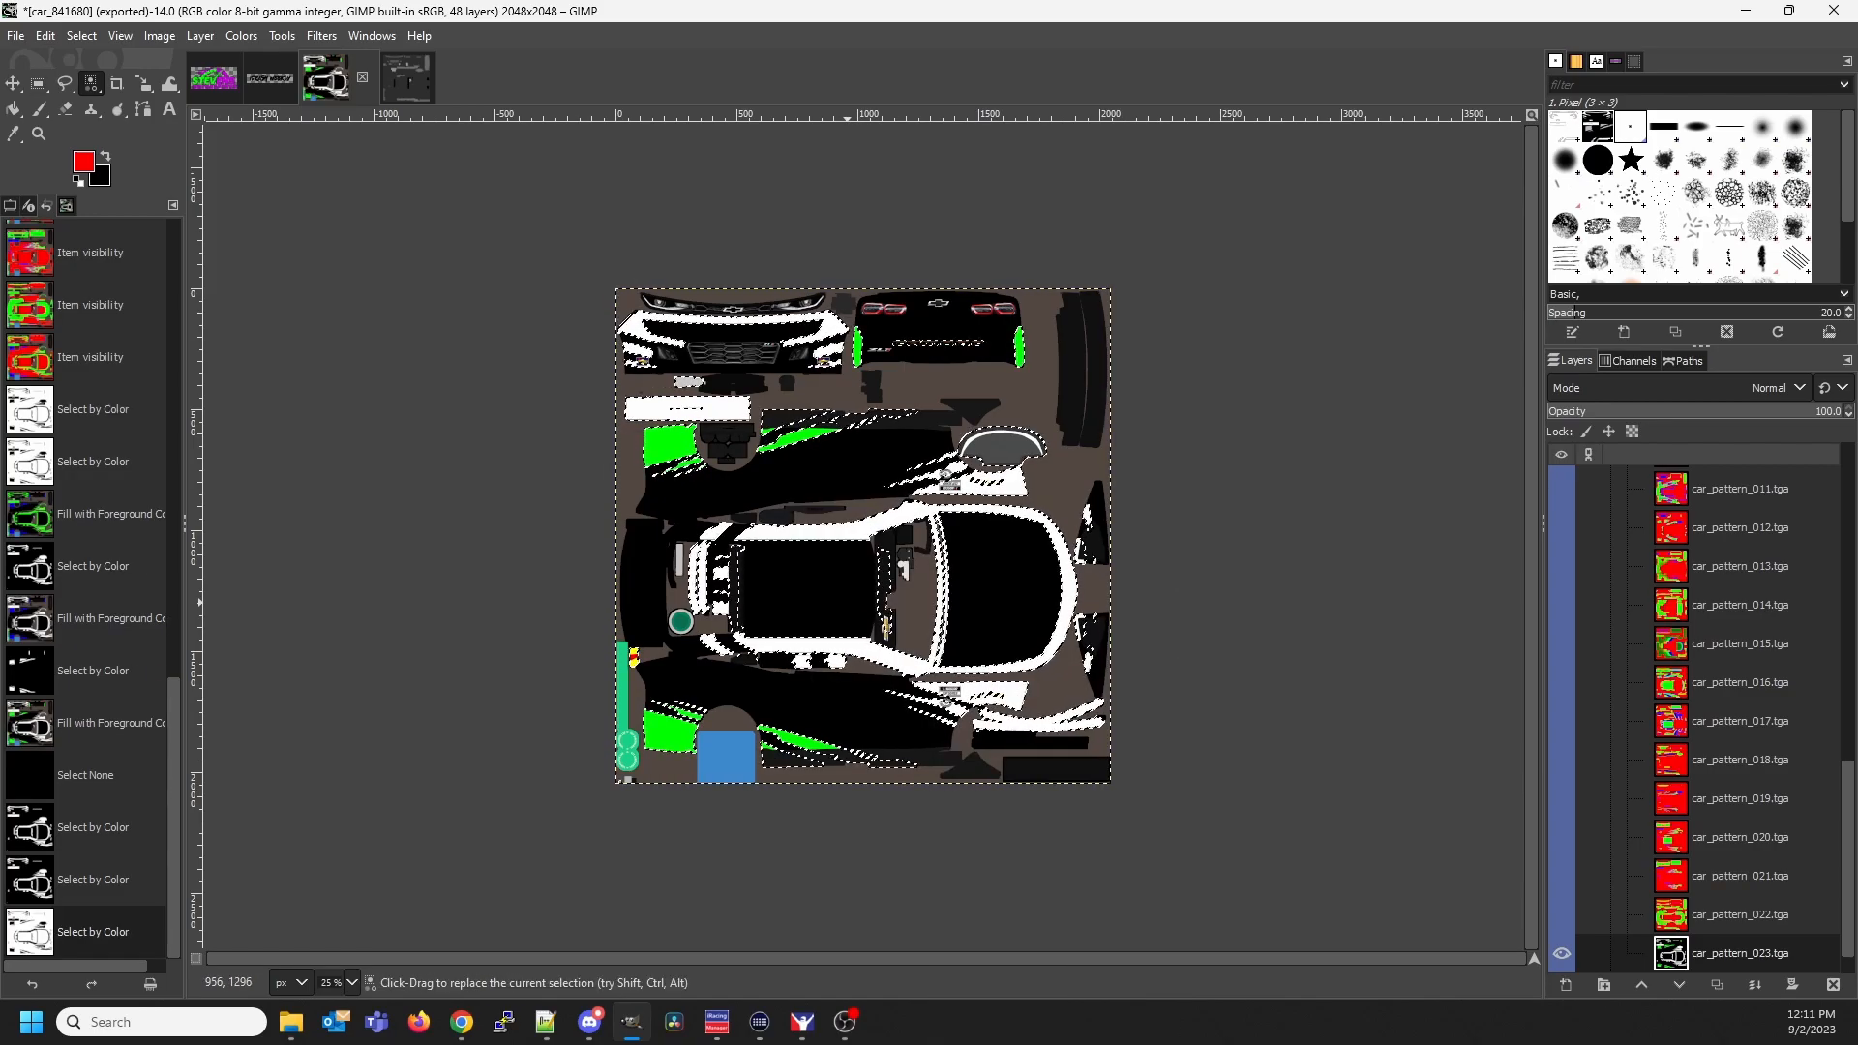
key("ctrl")
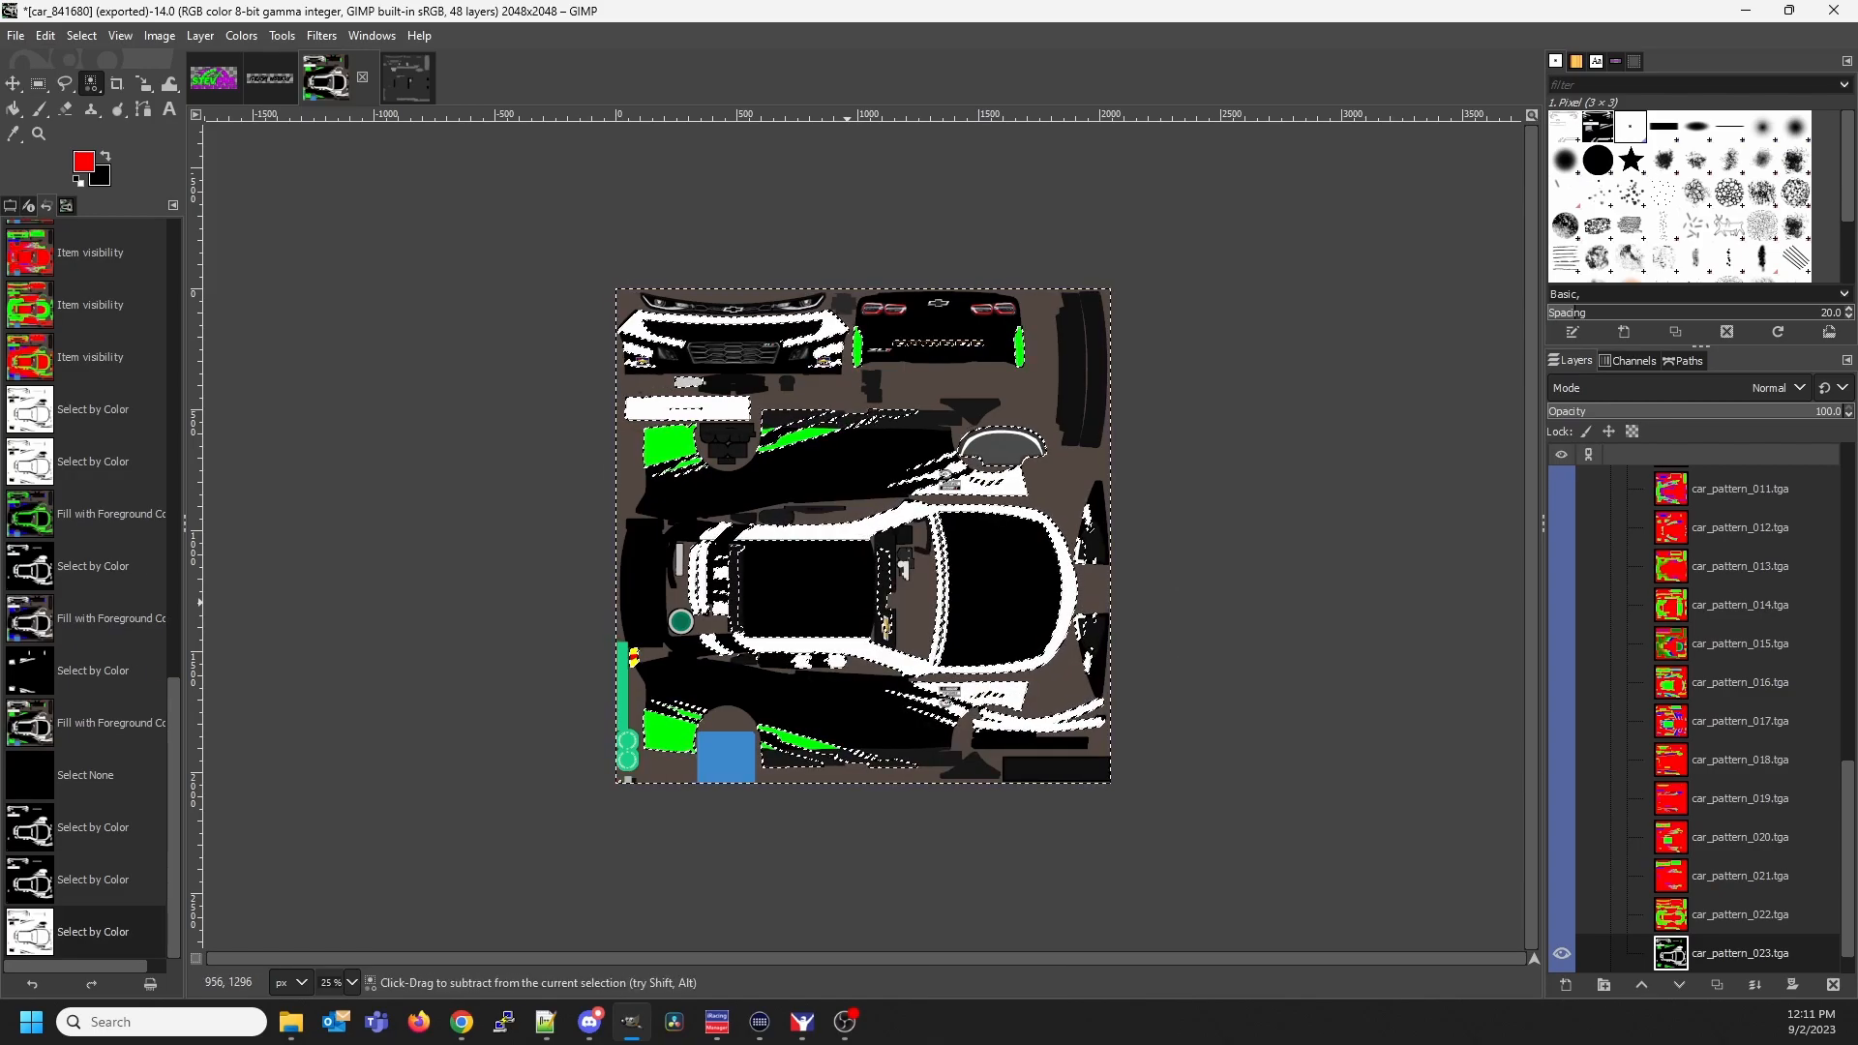
Paste the copied livery areas into the car_spec_841680 spec map and compare both images
key("ctrl+Tab")
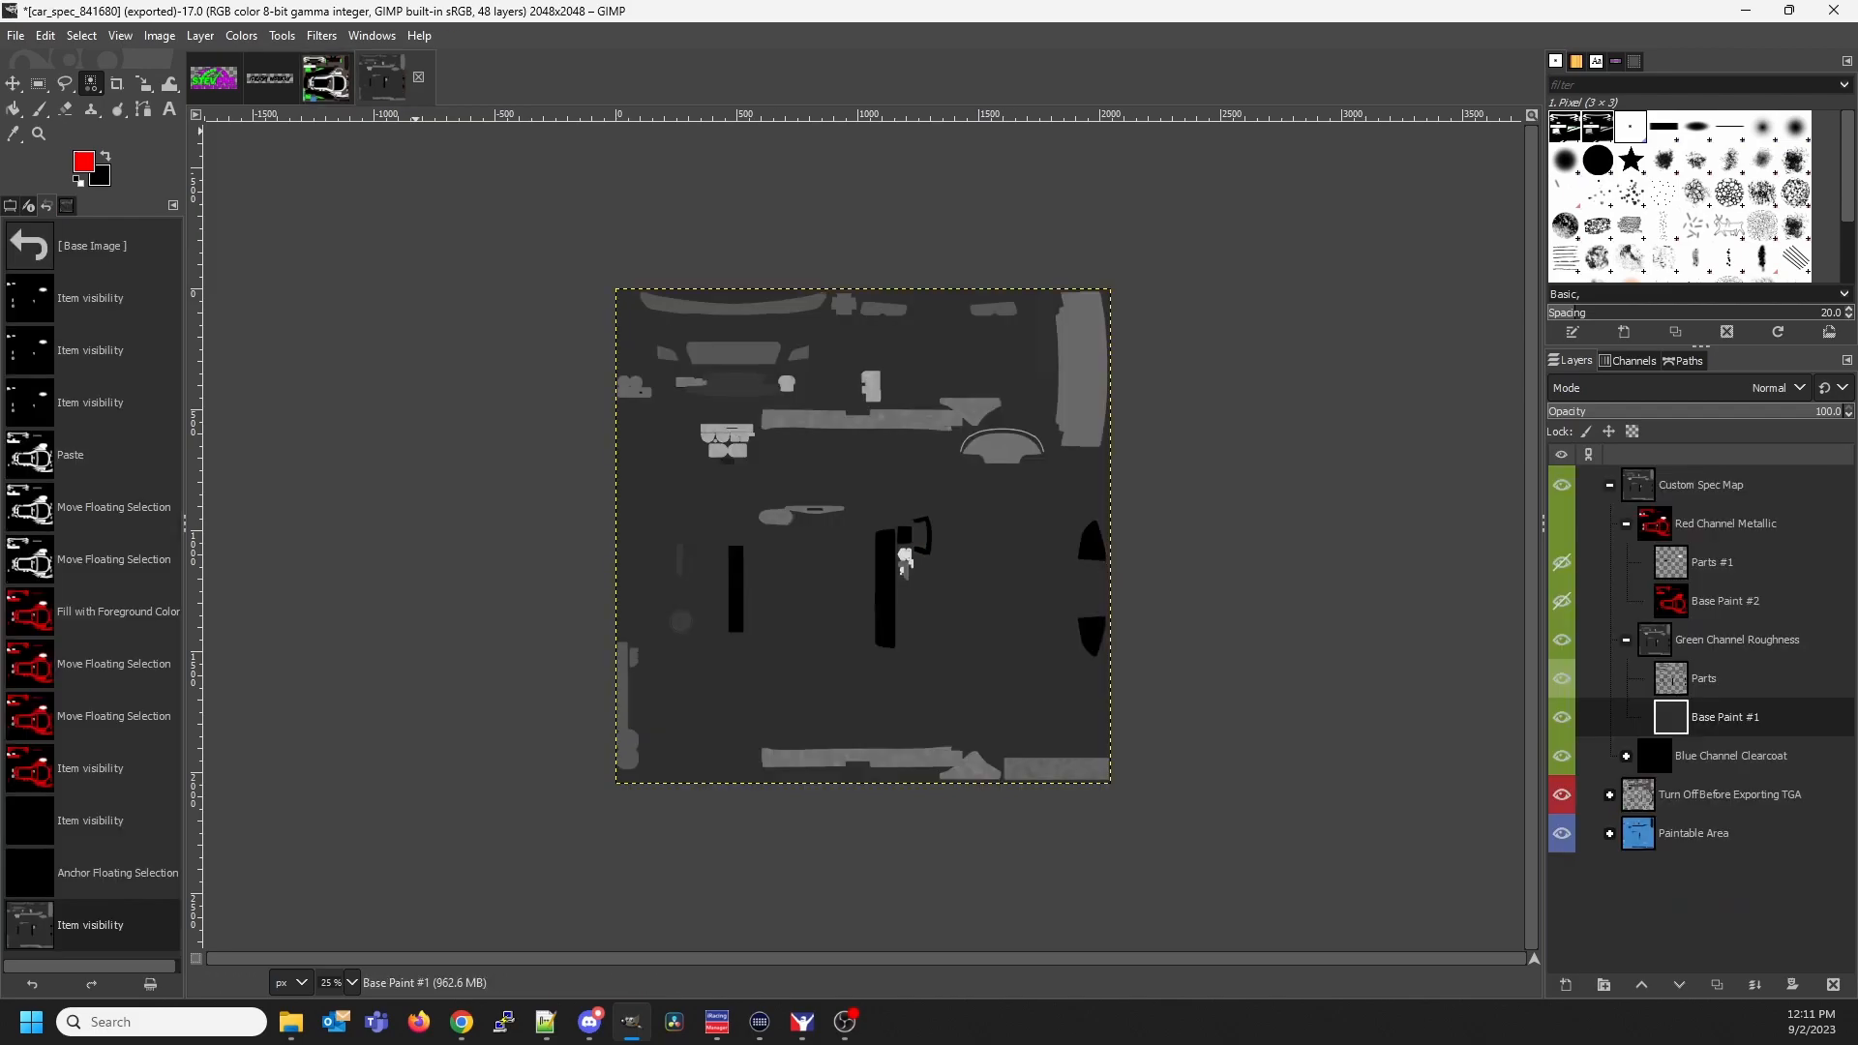
key("ctrl+v")
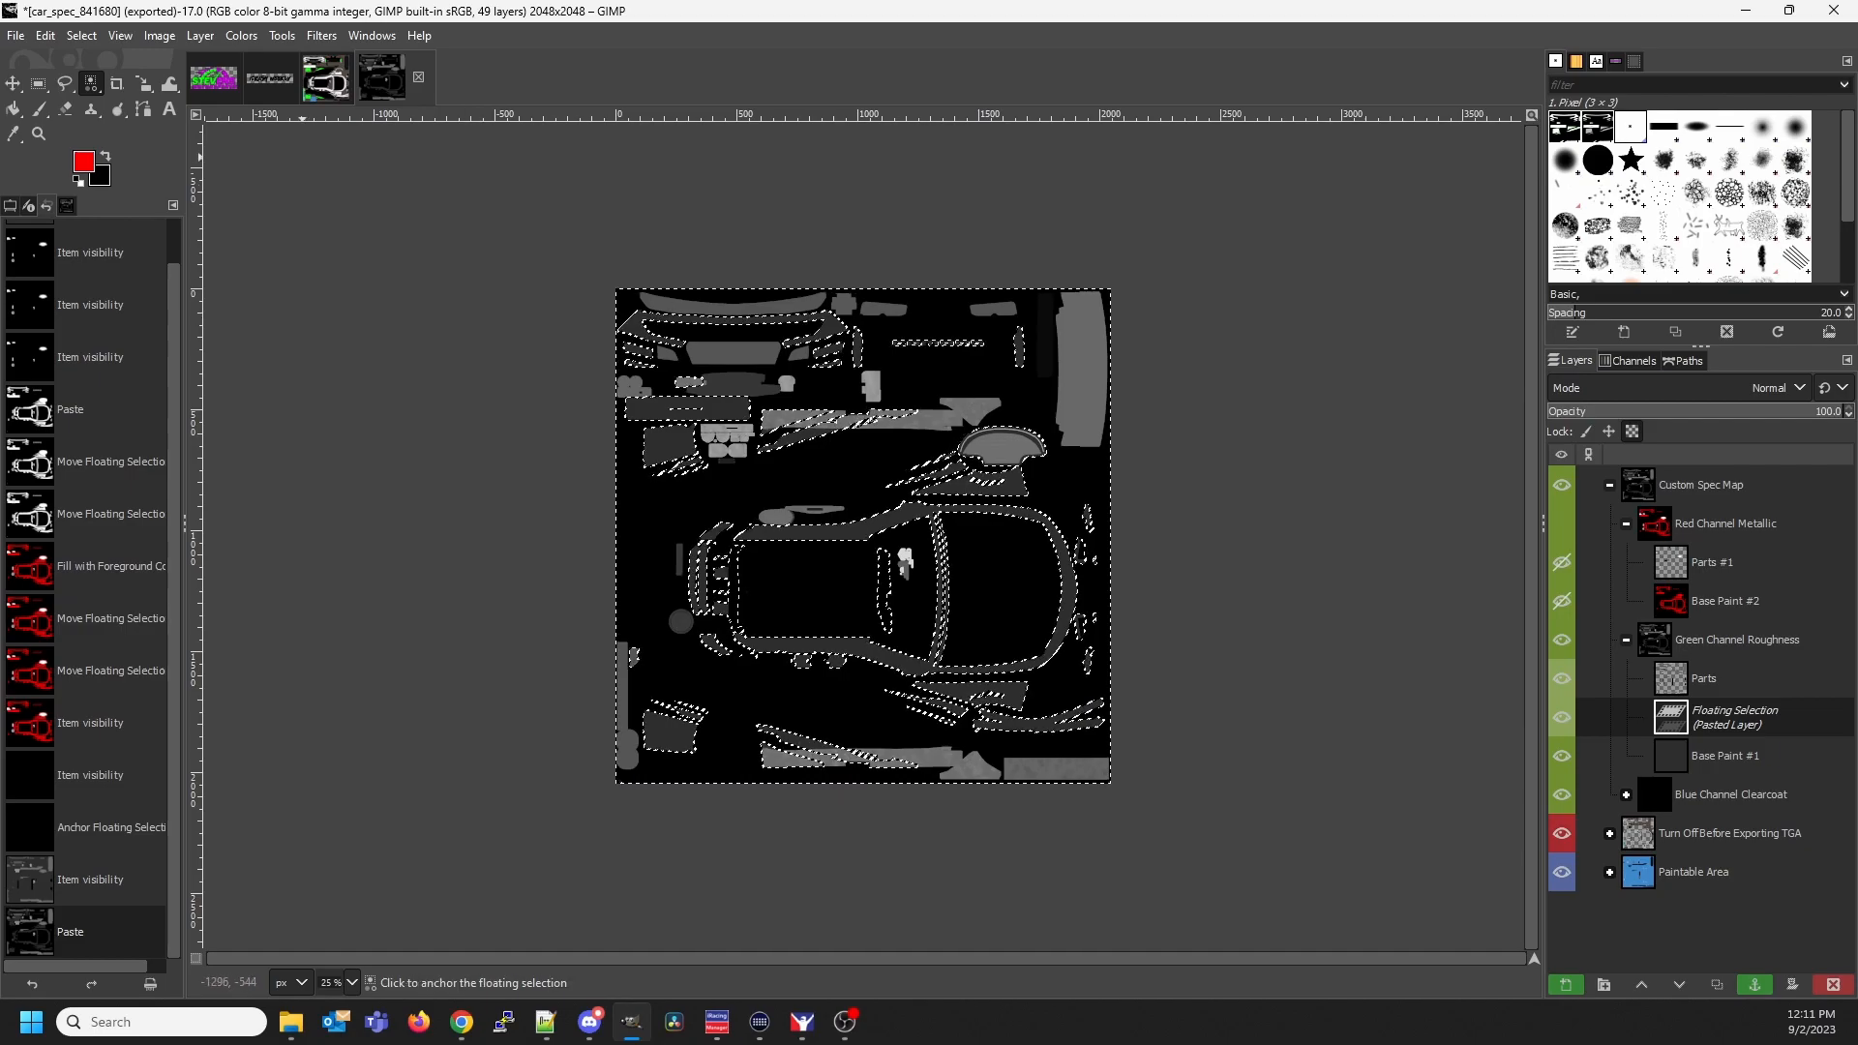
key("ctrl+shift+Tab")
key("ctrl+Tab")
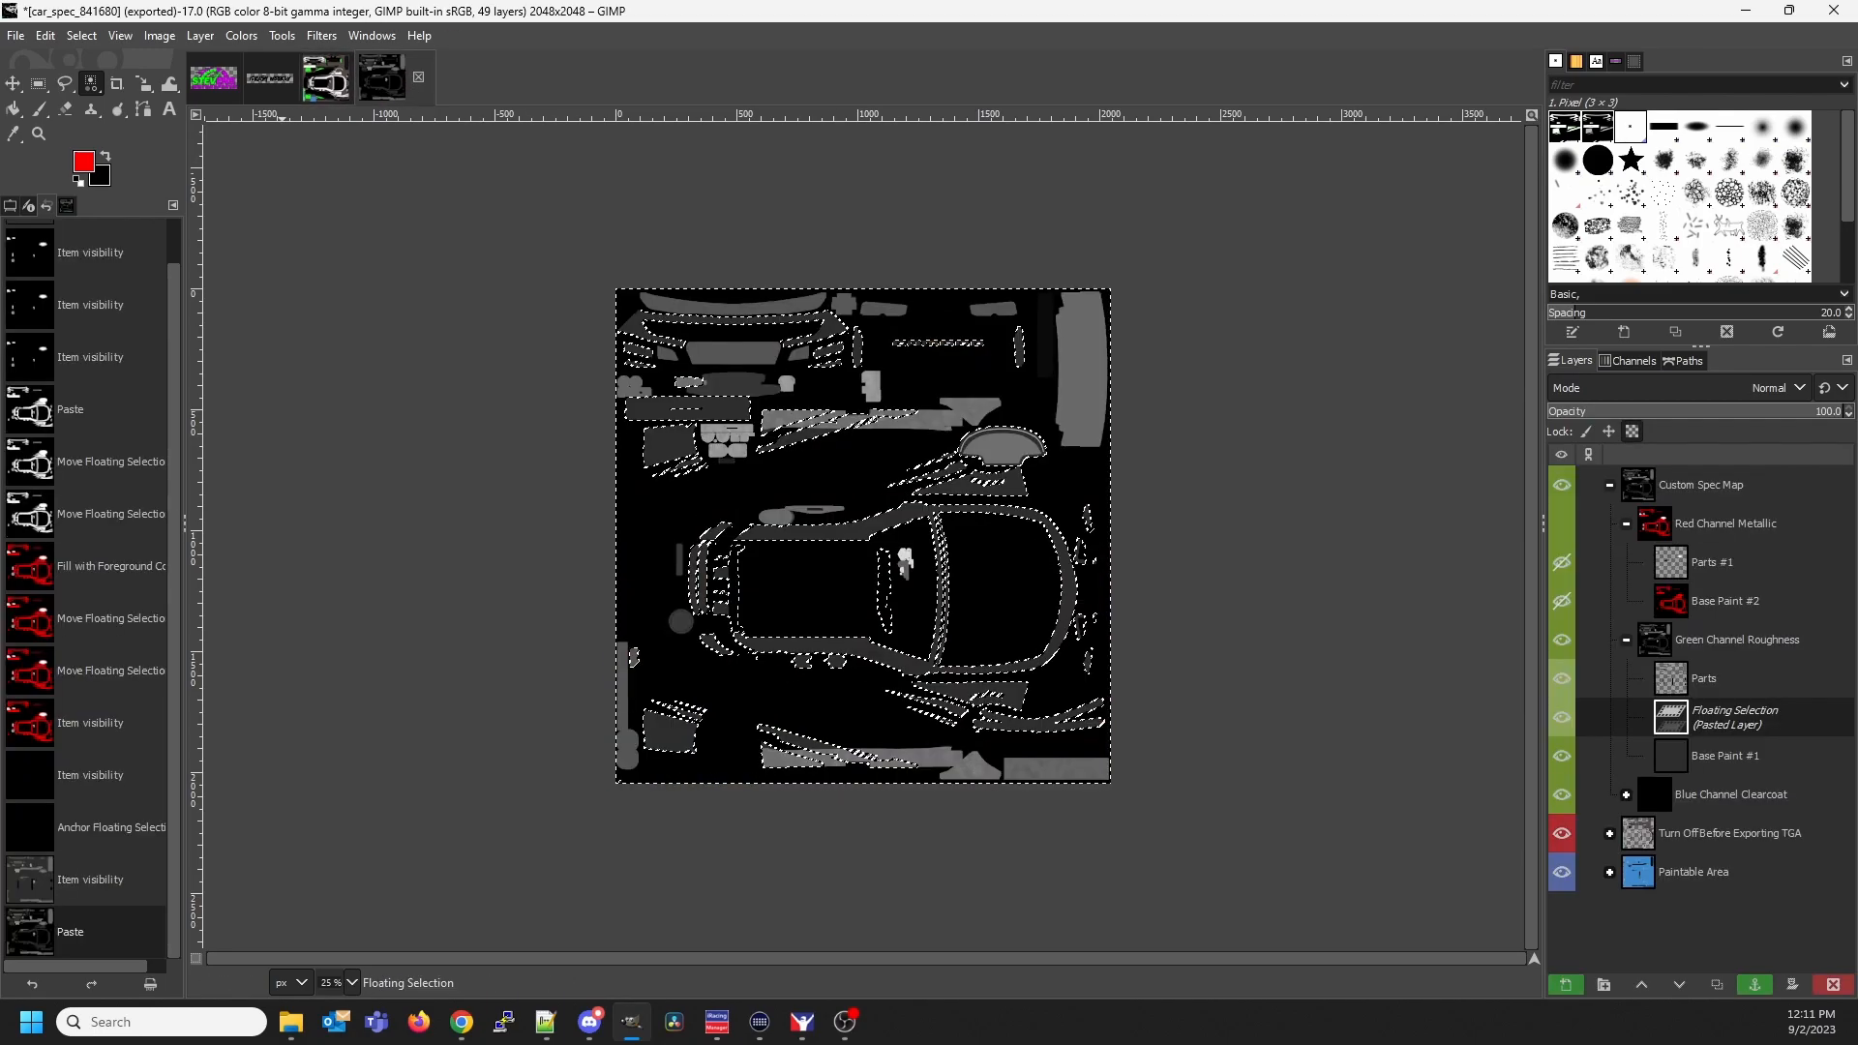
key("ctrl+shift+Tab")
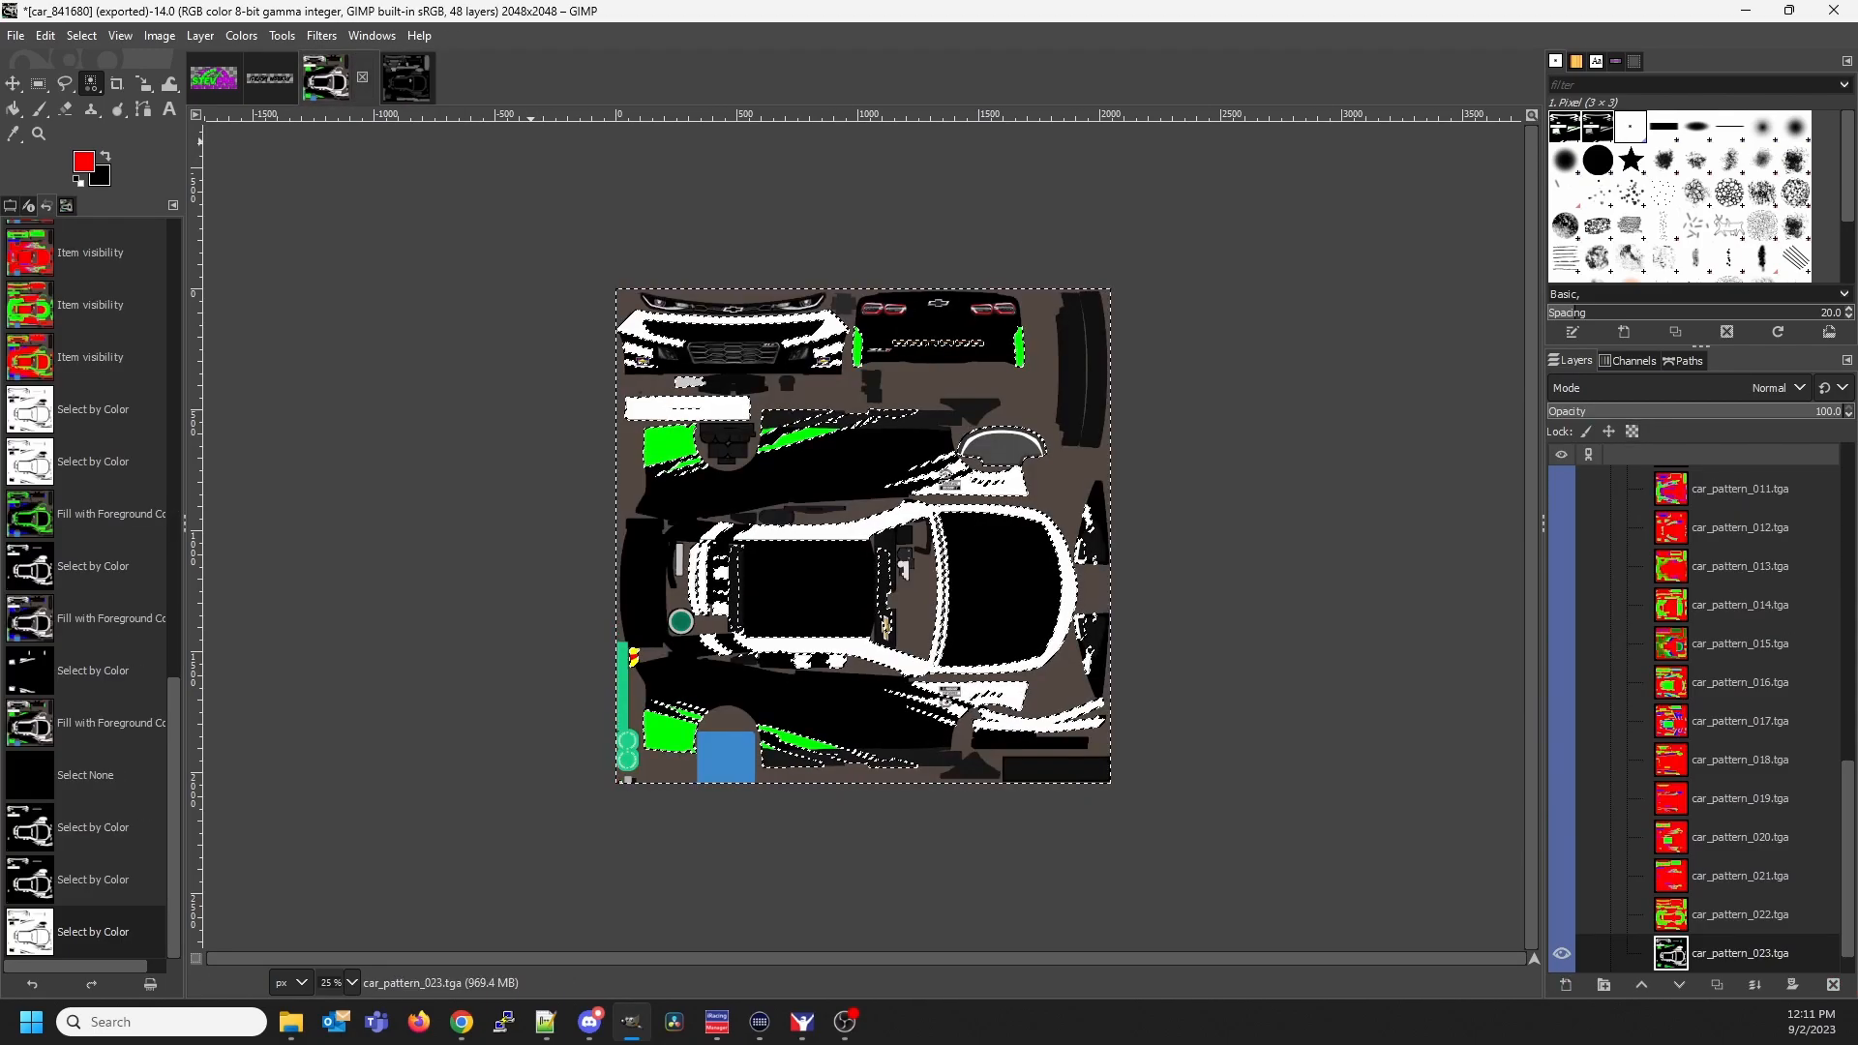
key("ctrl+Tab")
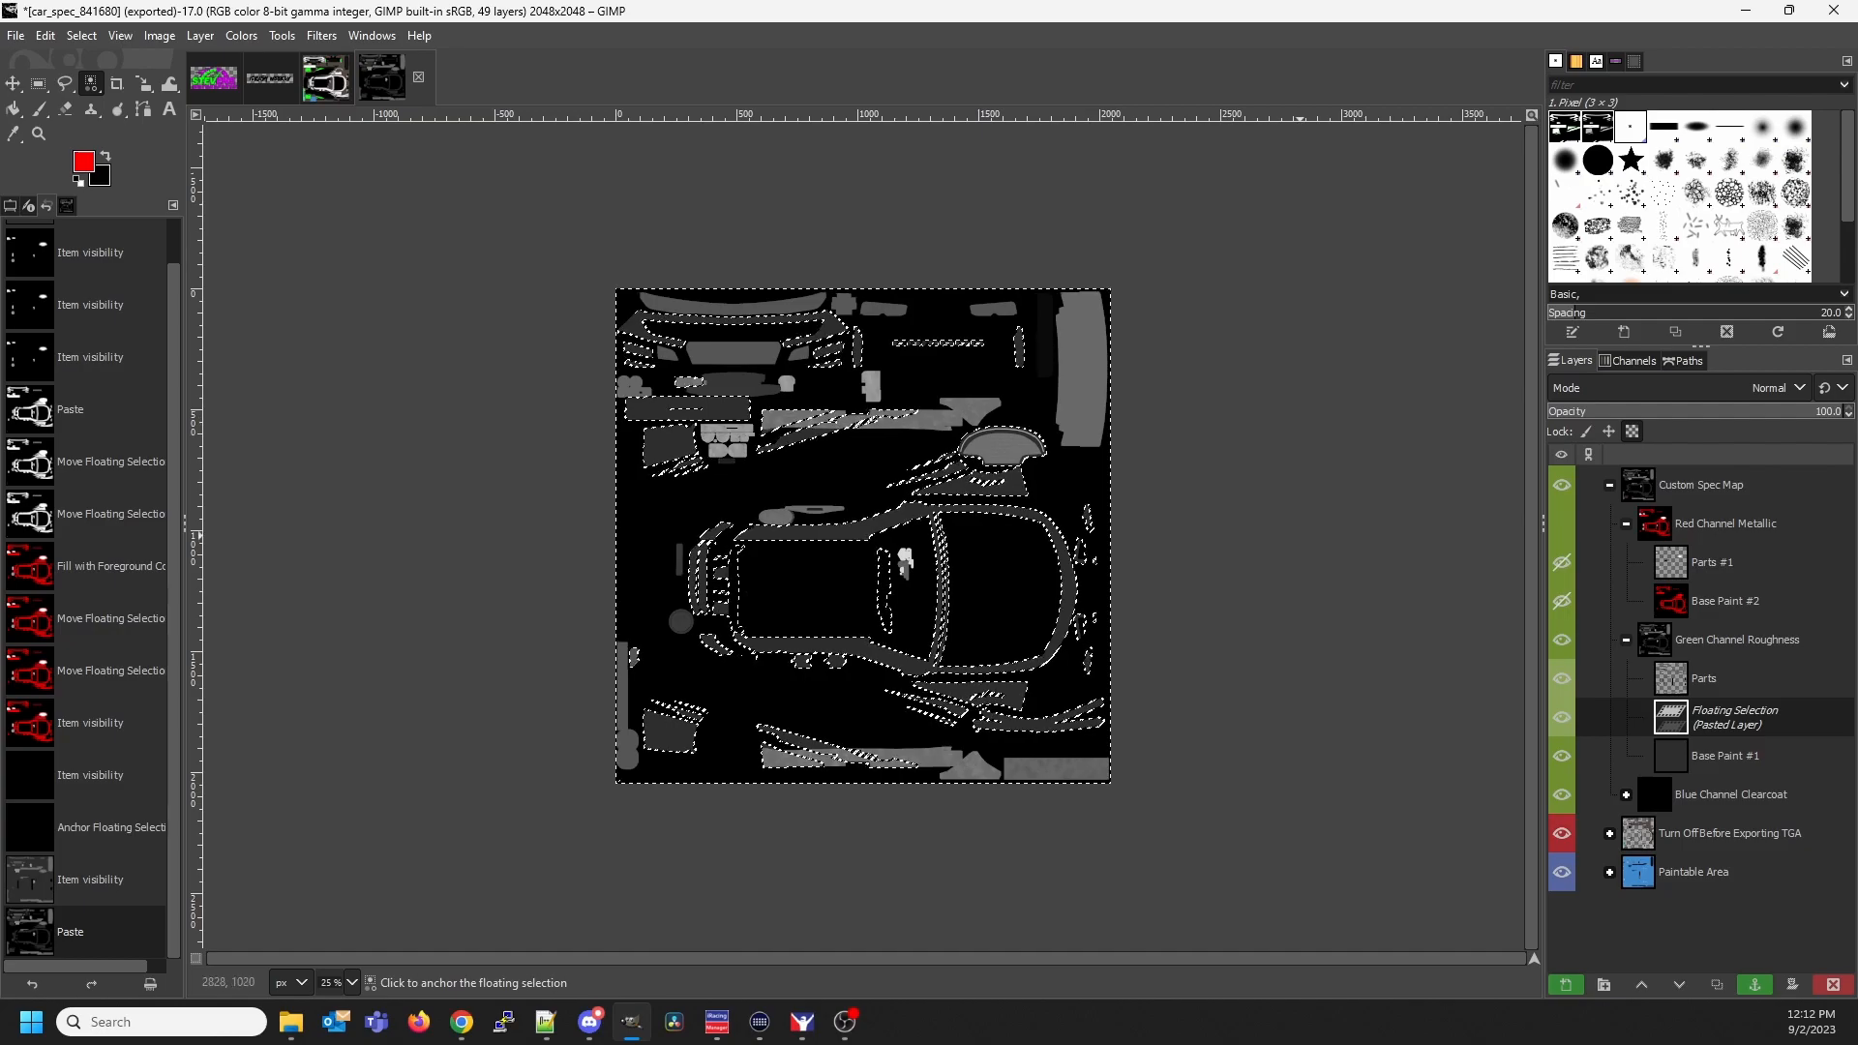
Fill the pasted selection with dark green 018101 and export to car_spec_841680.tga
left_click(84, 162)
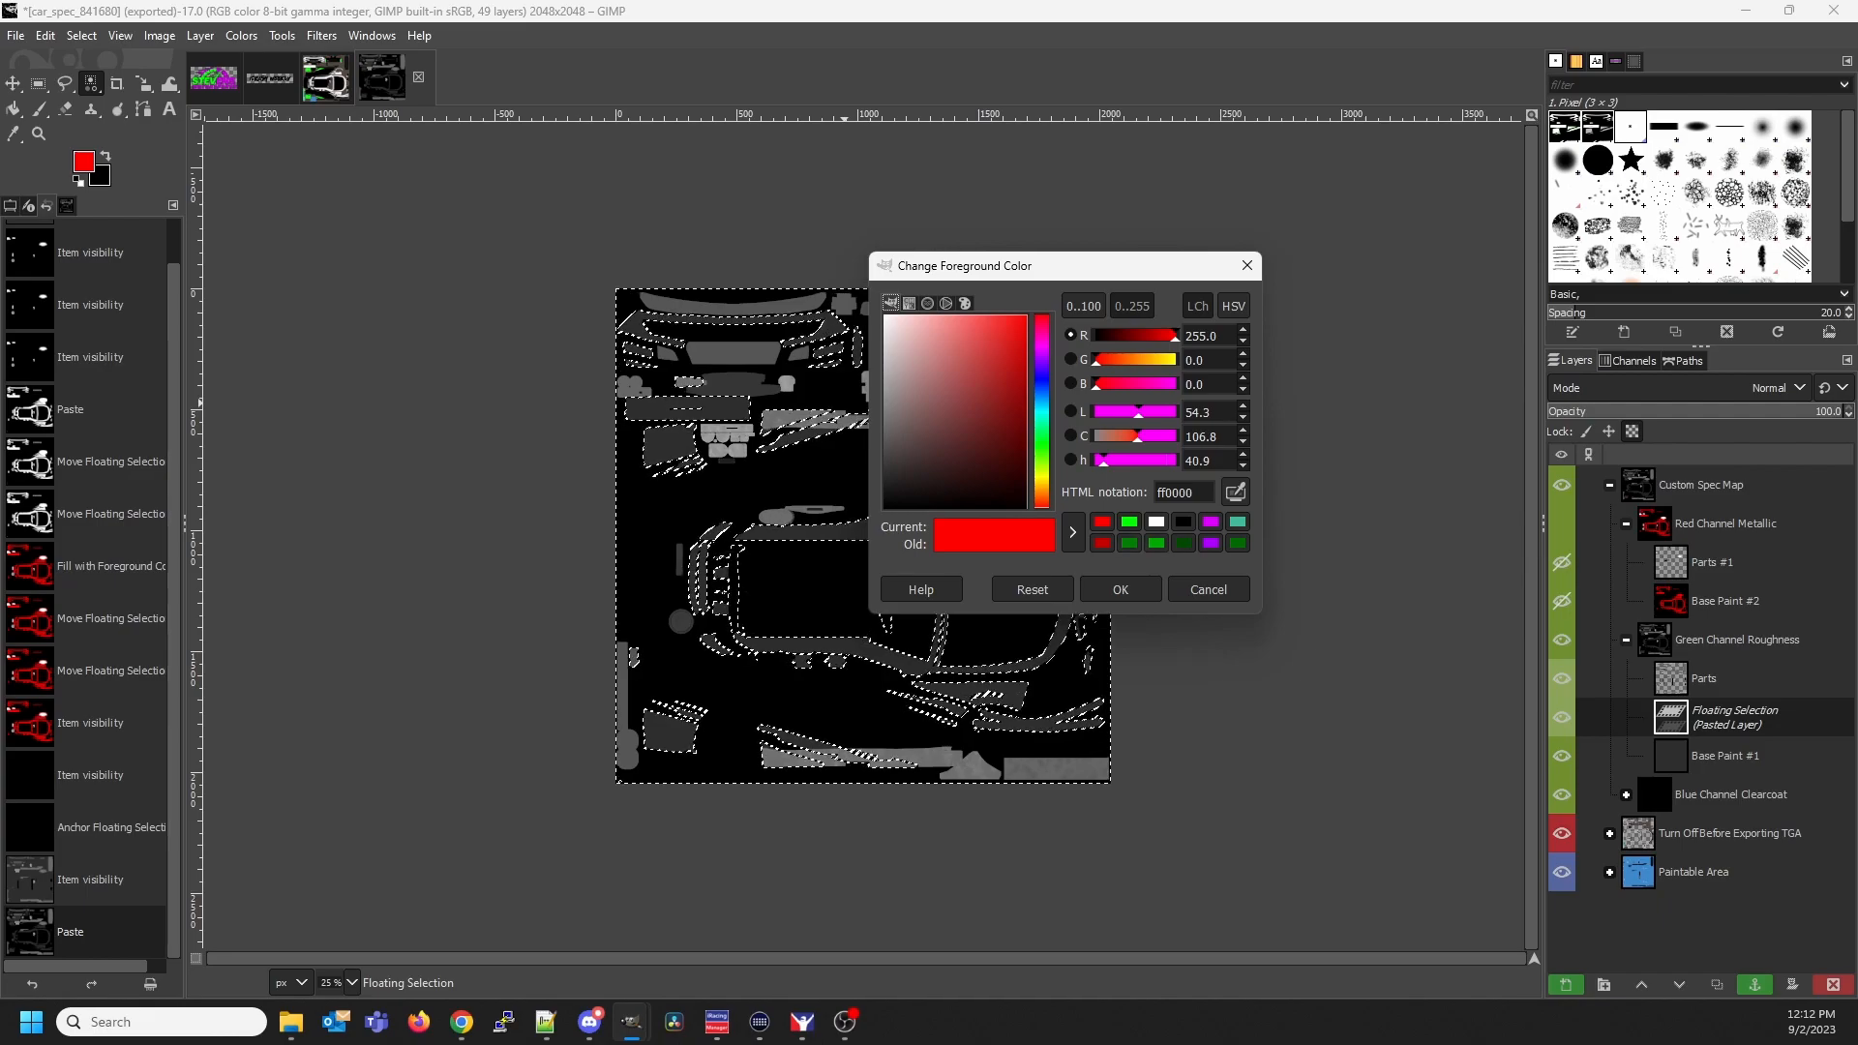
left_click(1129, 544)
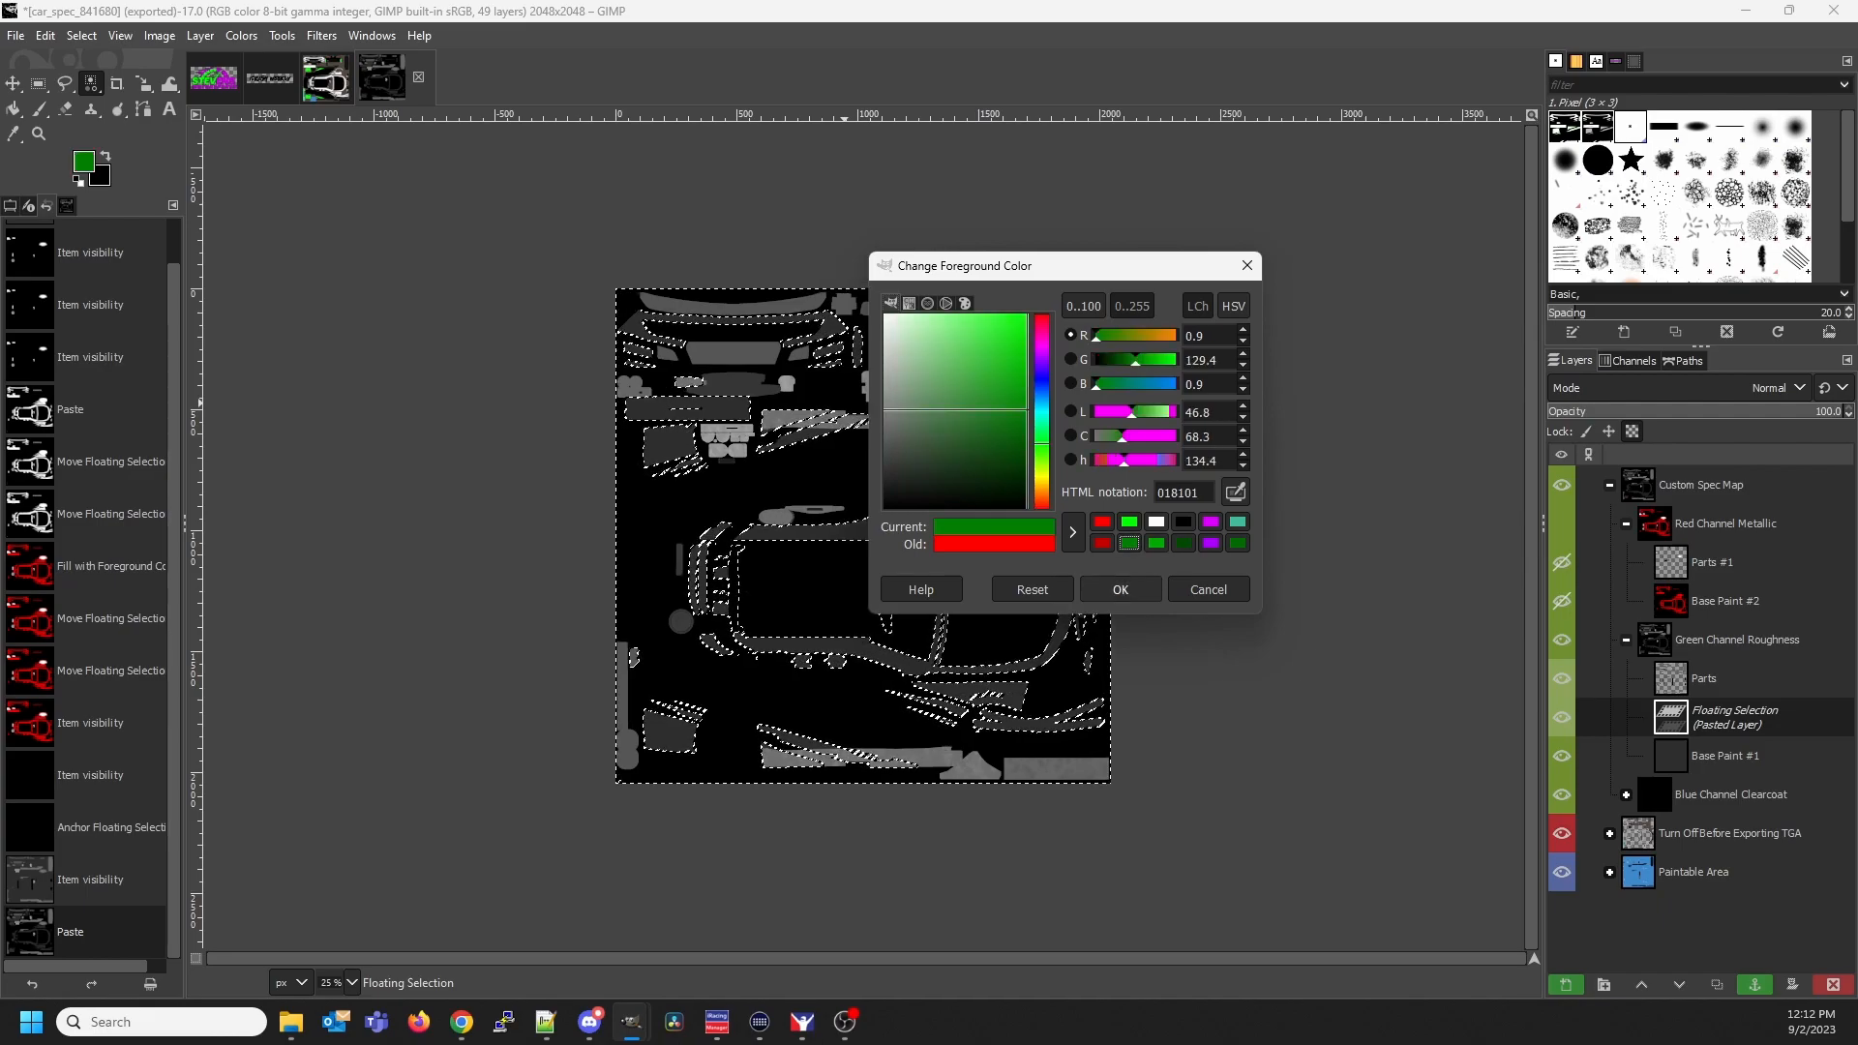
left_click(1120, 590)
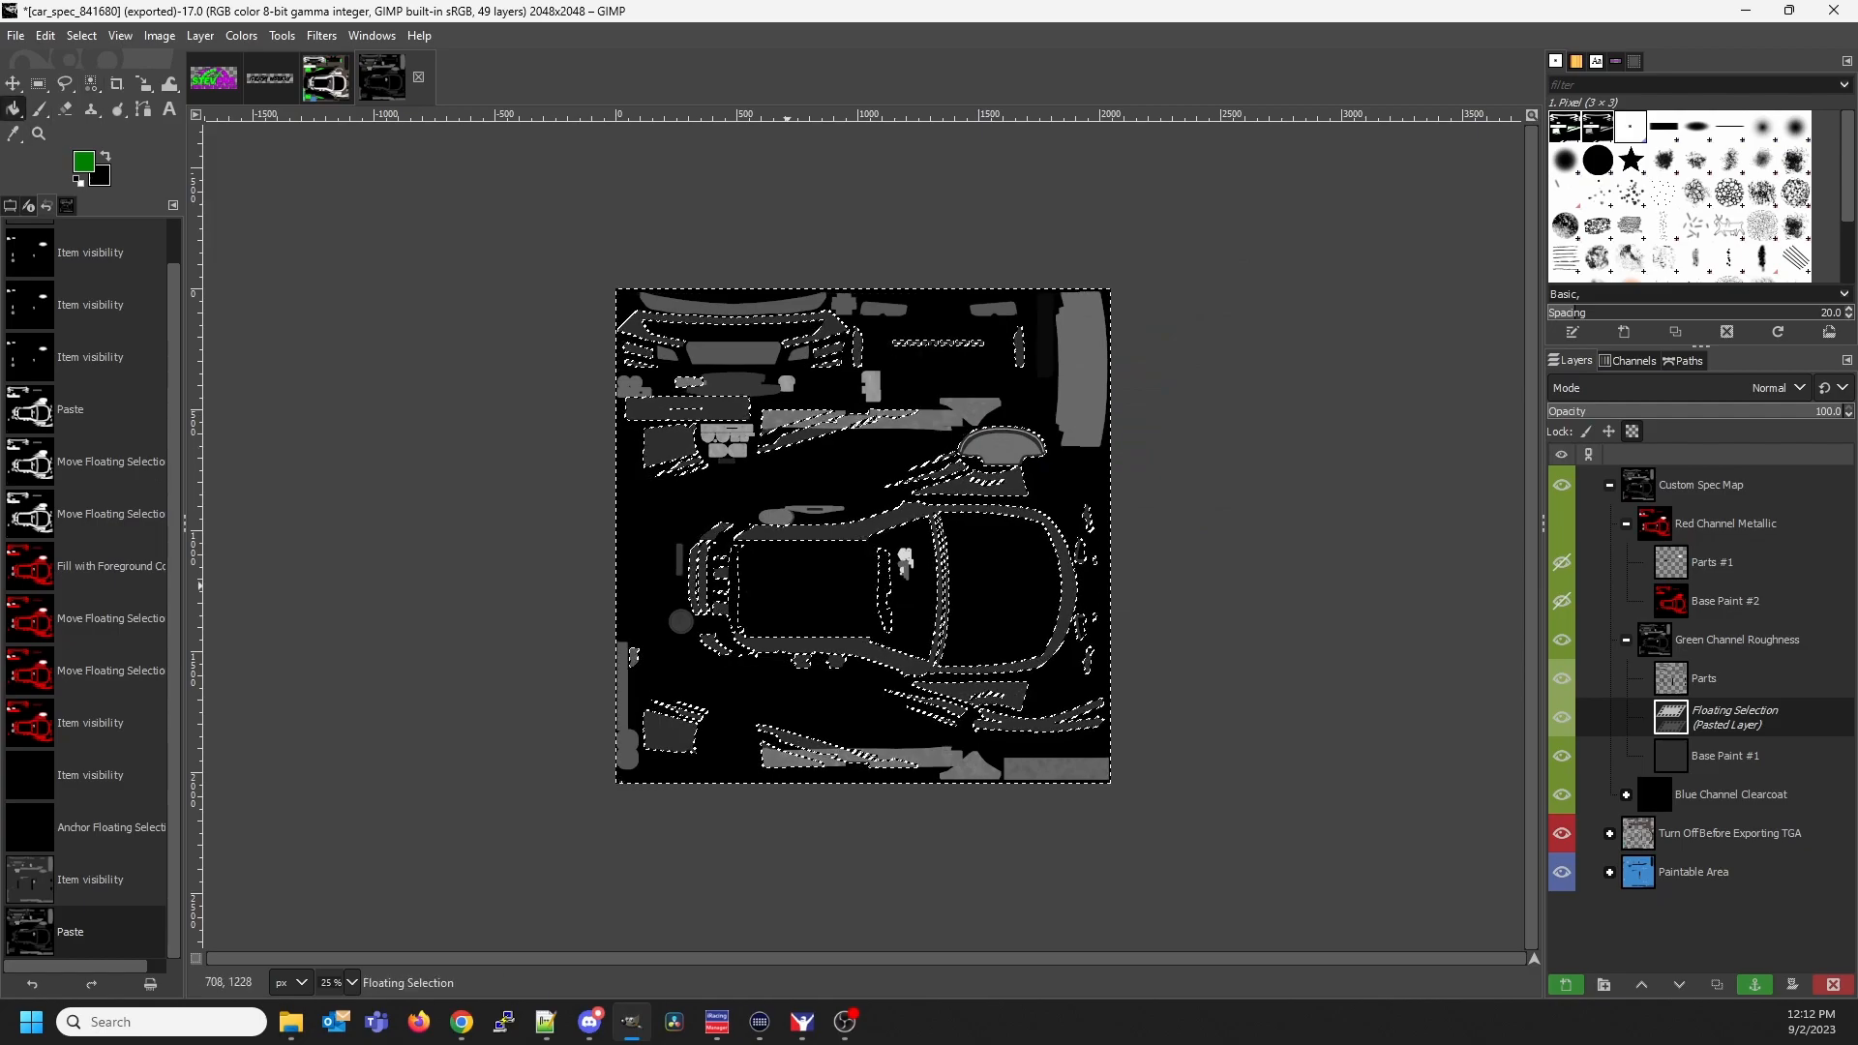
key("ctrl+comma")
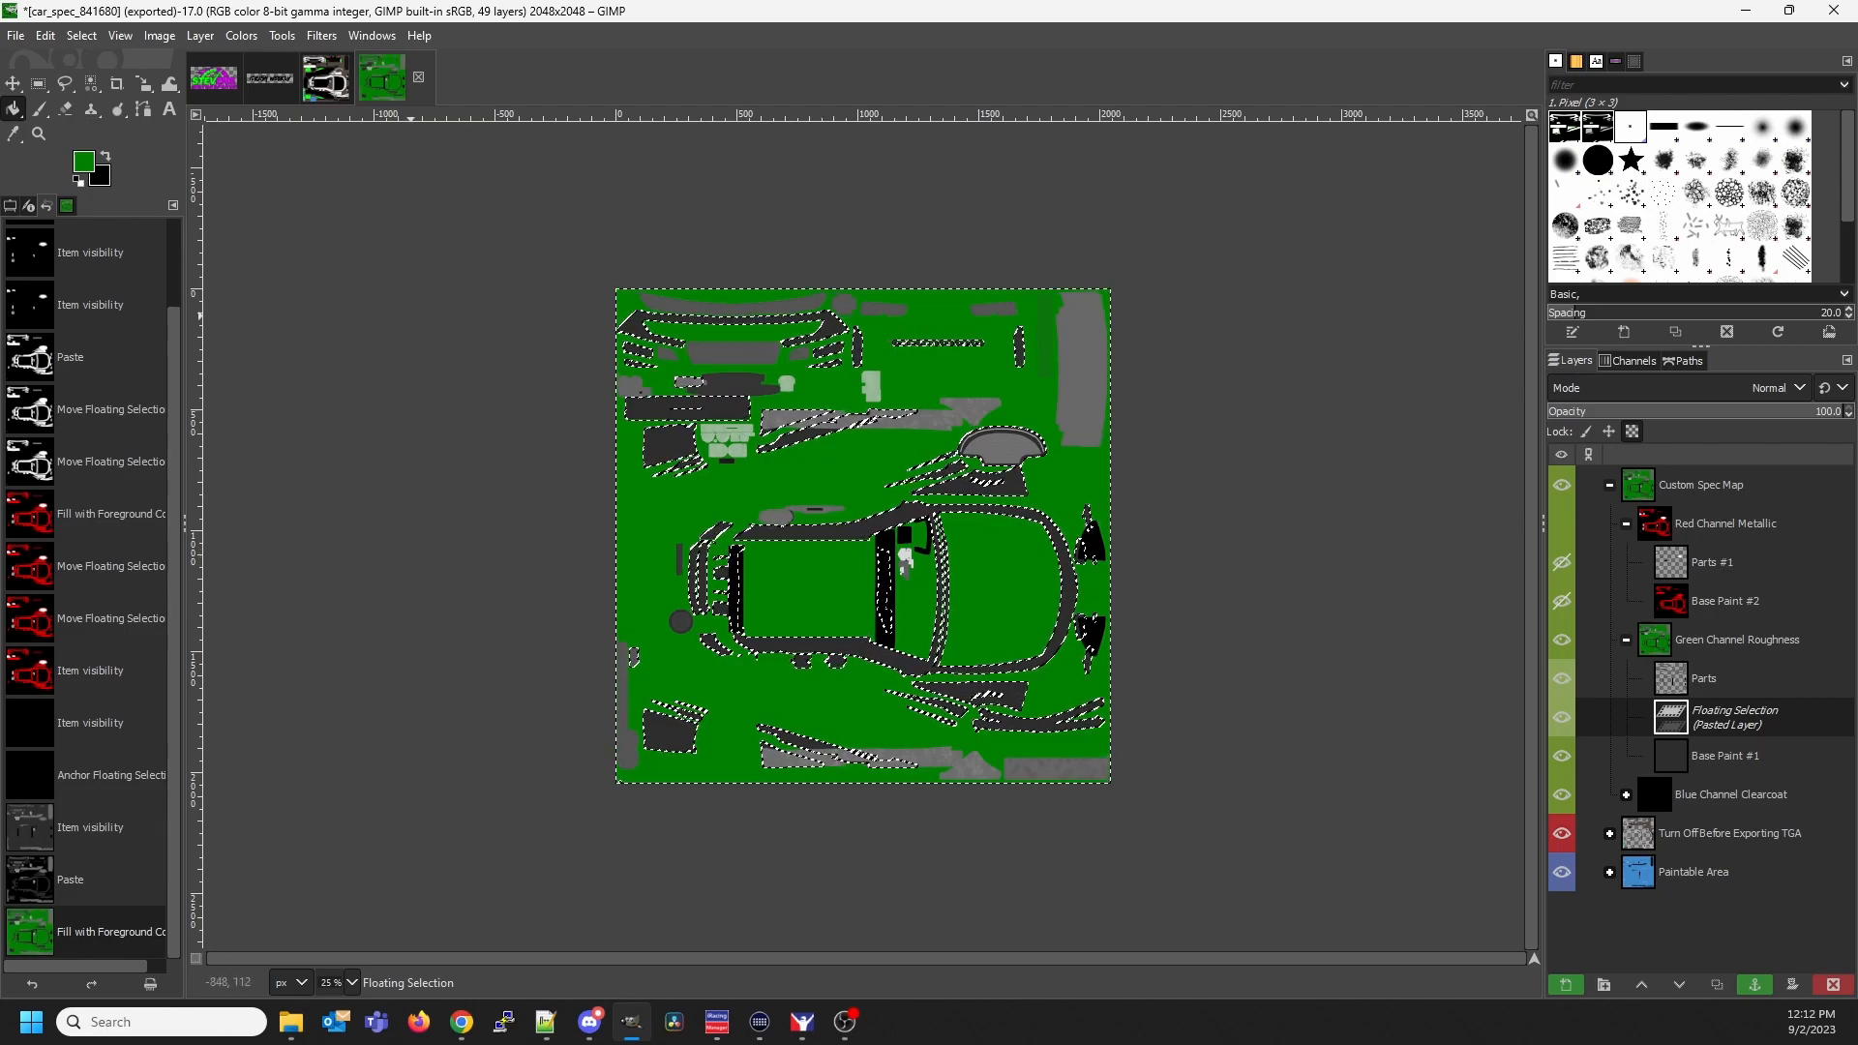
left_click(15, 36)
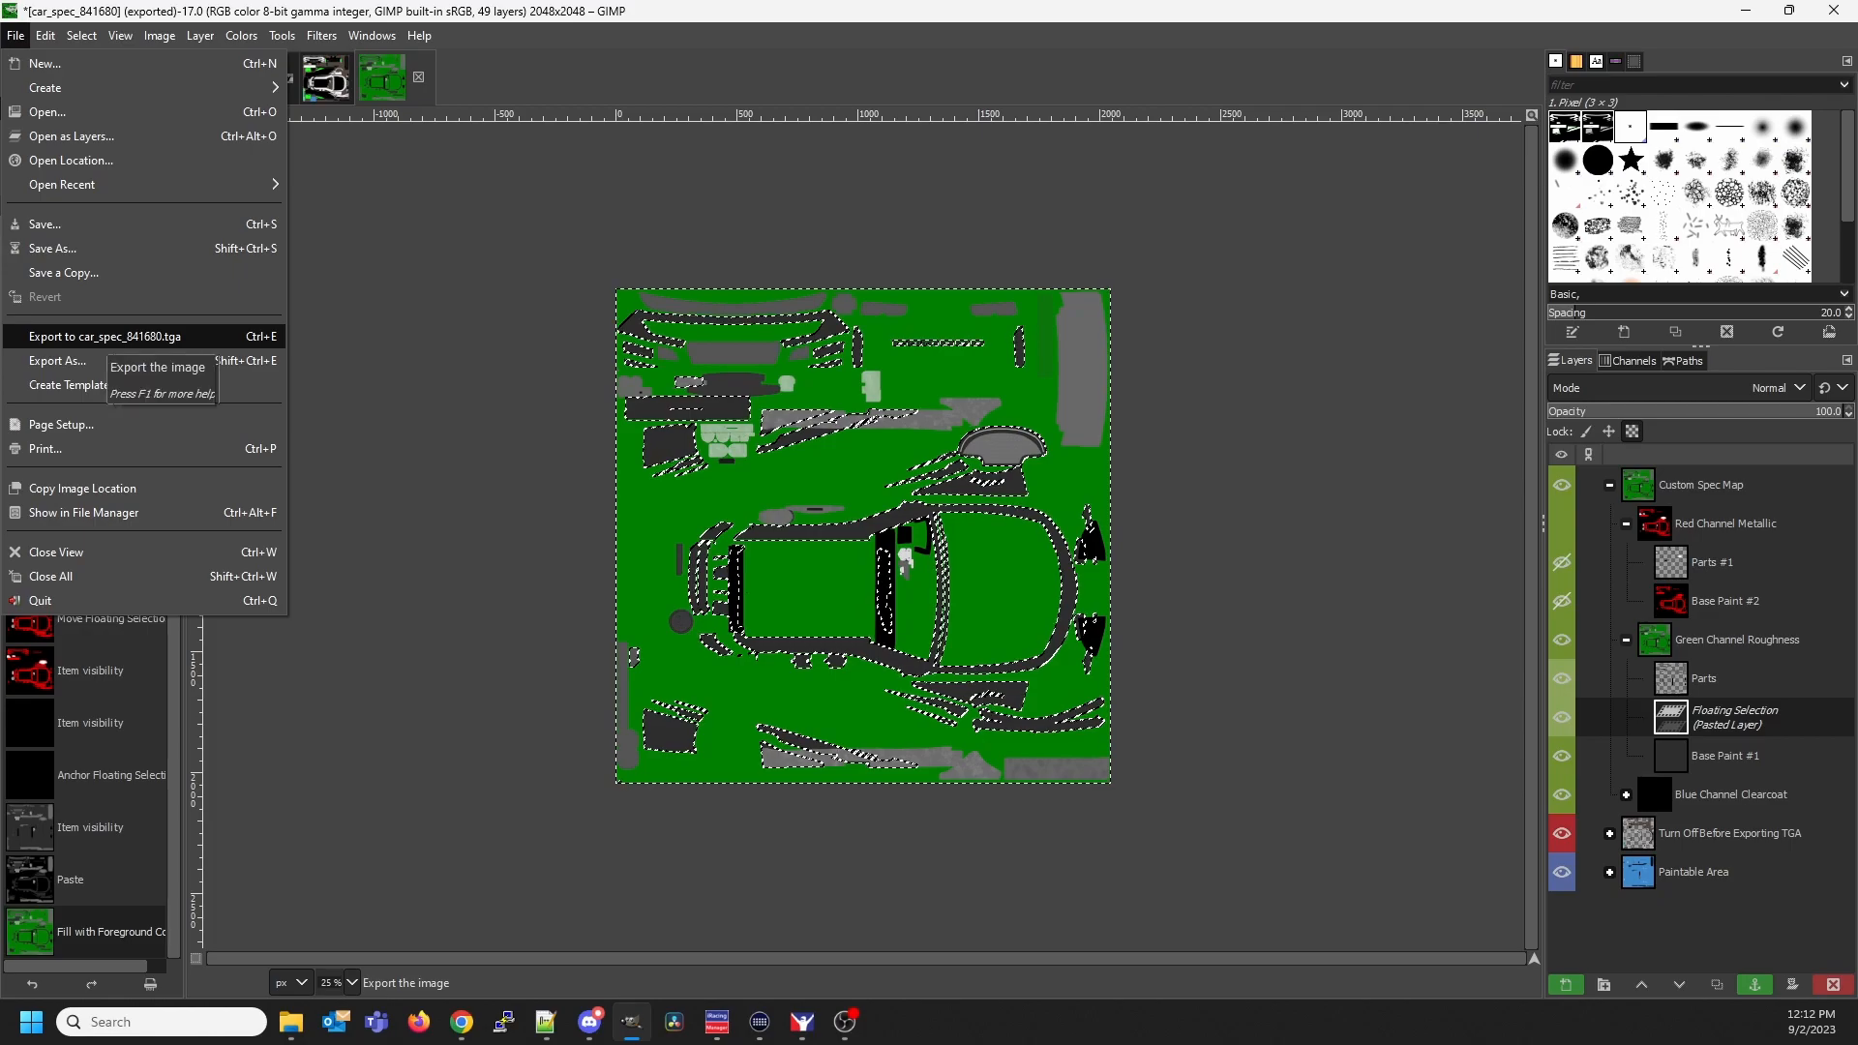
left_click(102, 336)
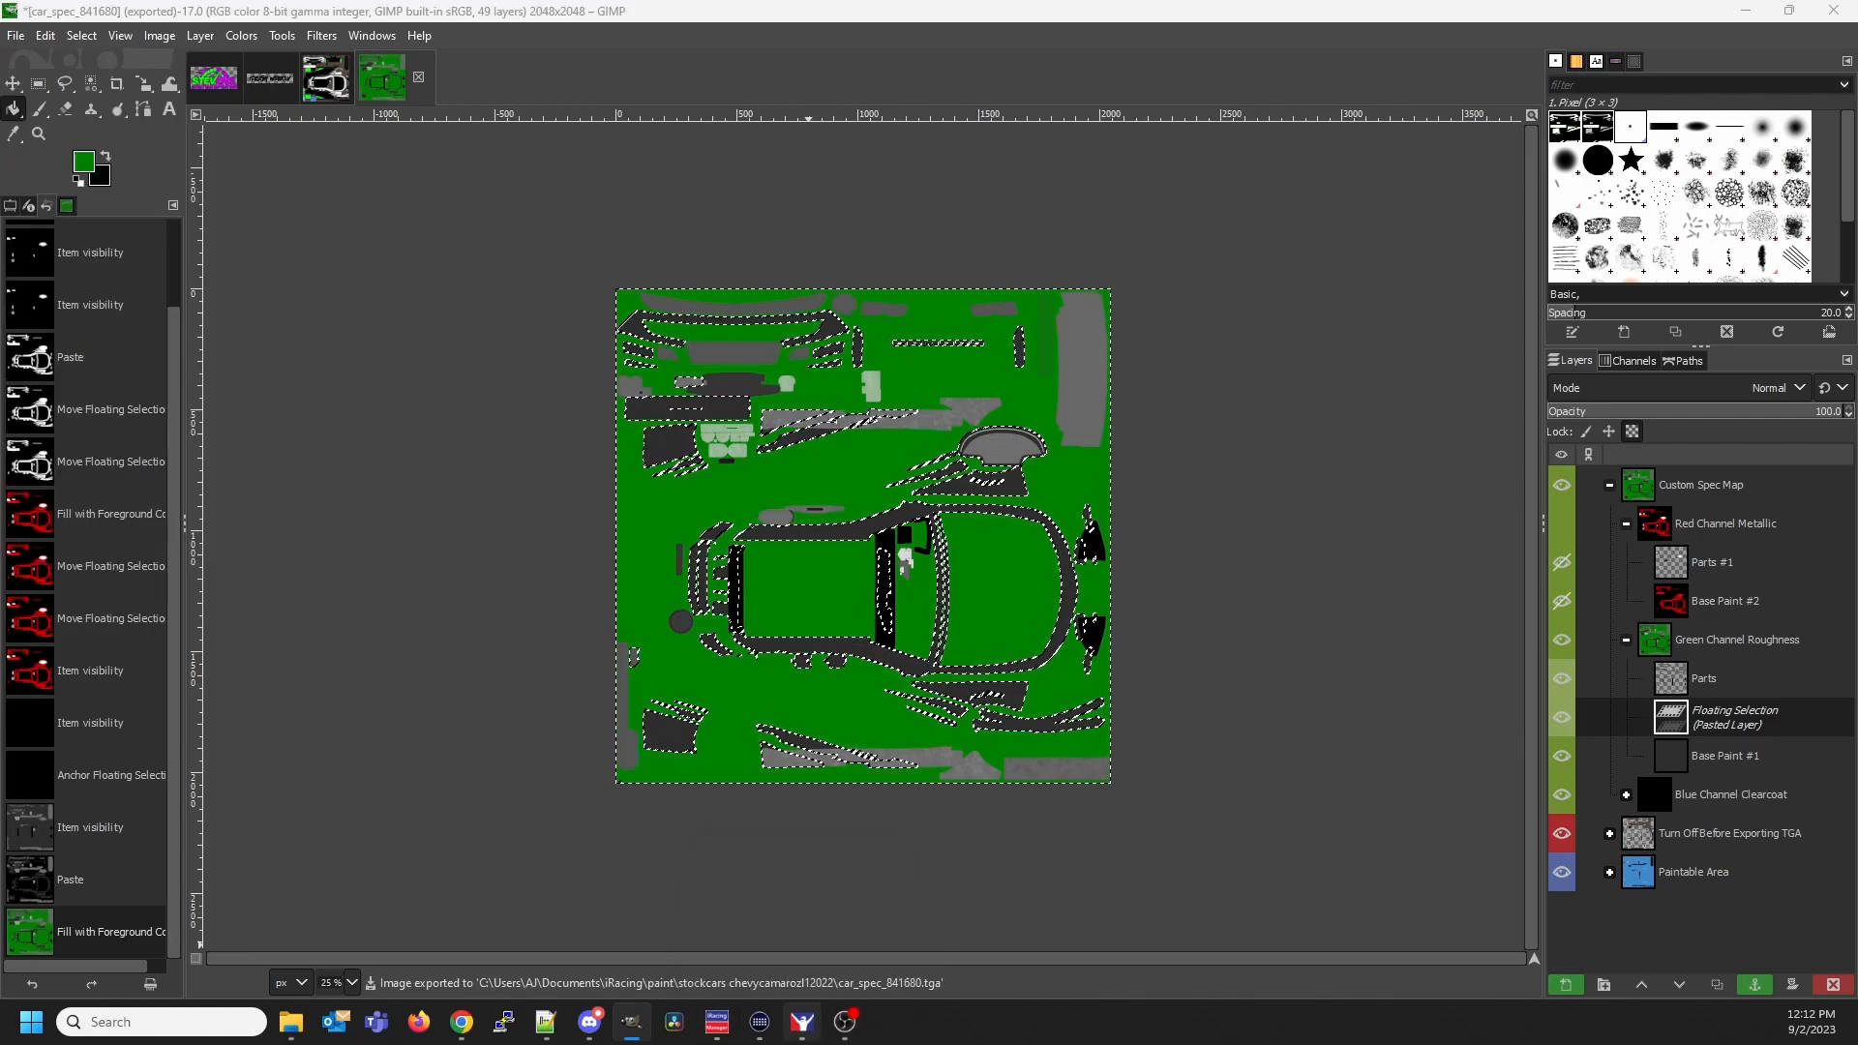
Preview the dark number 31 Camaro with green accents in iRacing's Paint Shop, then return to GIMP
left_click(802, 1022)
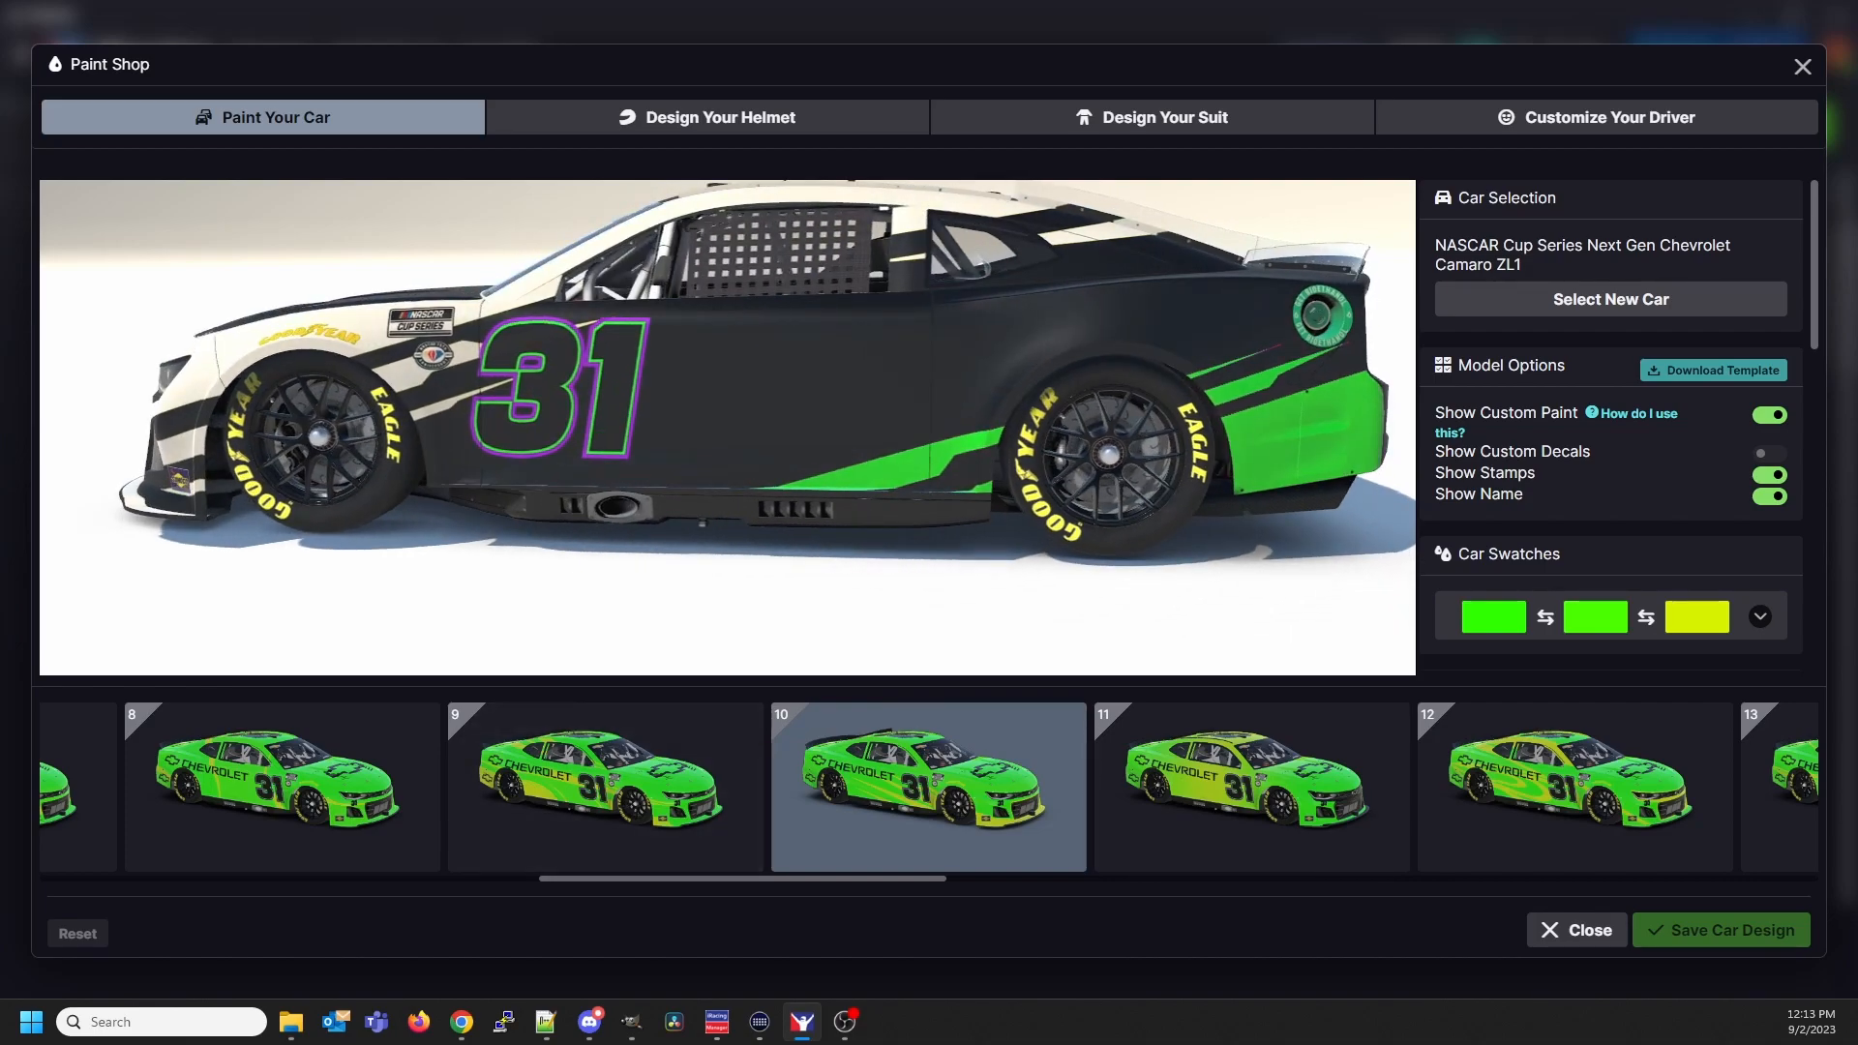
mouse_move(717, 1022)
left_click(631, 1021)
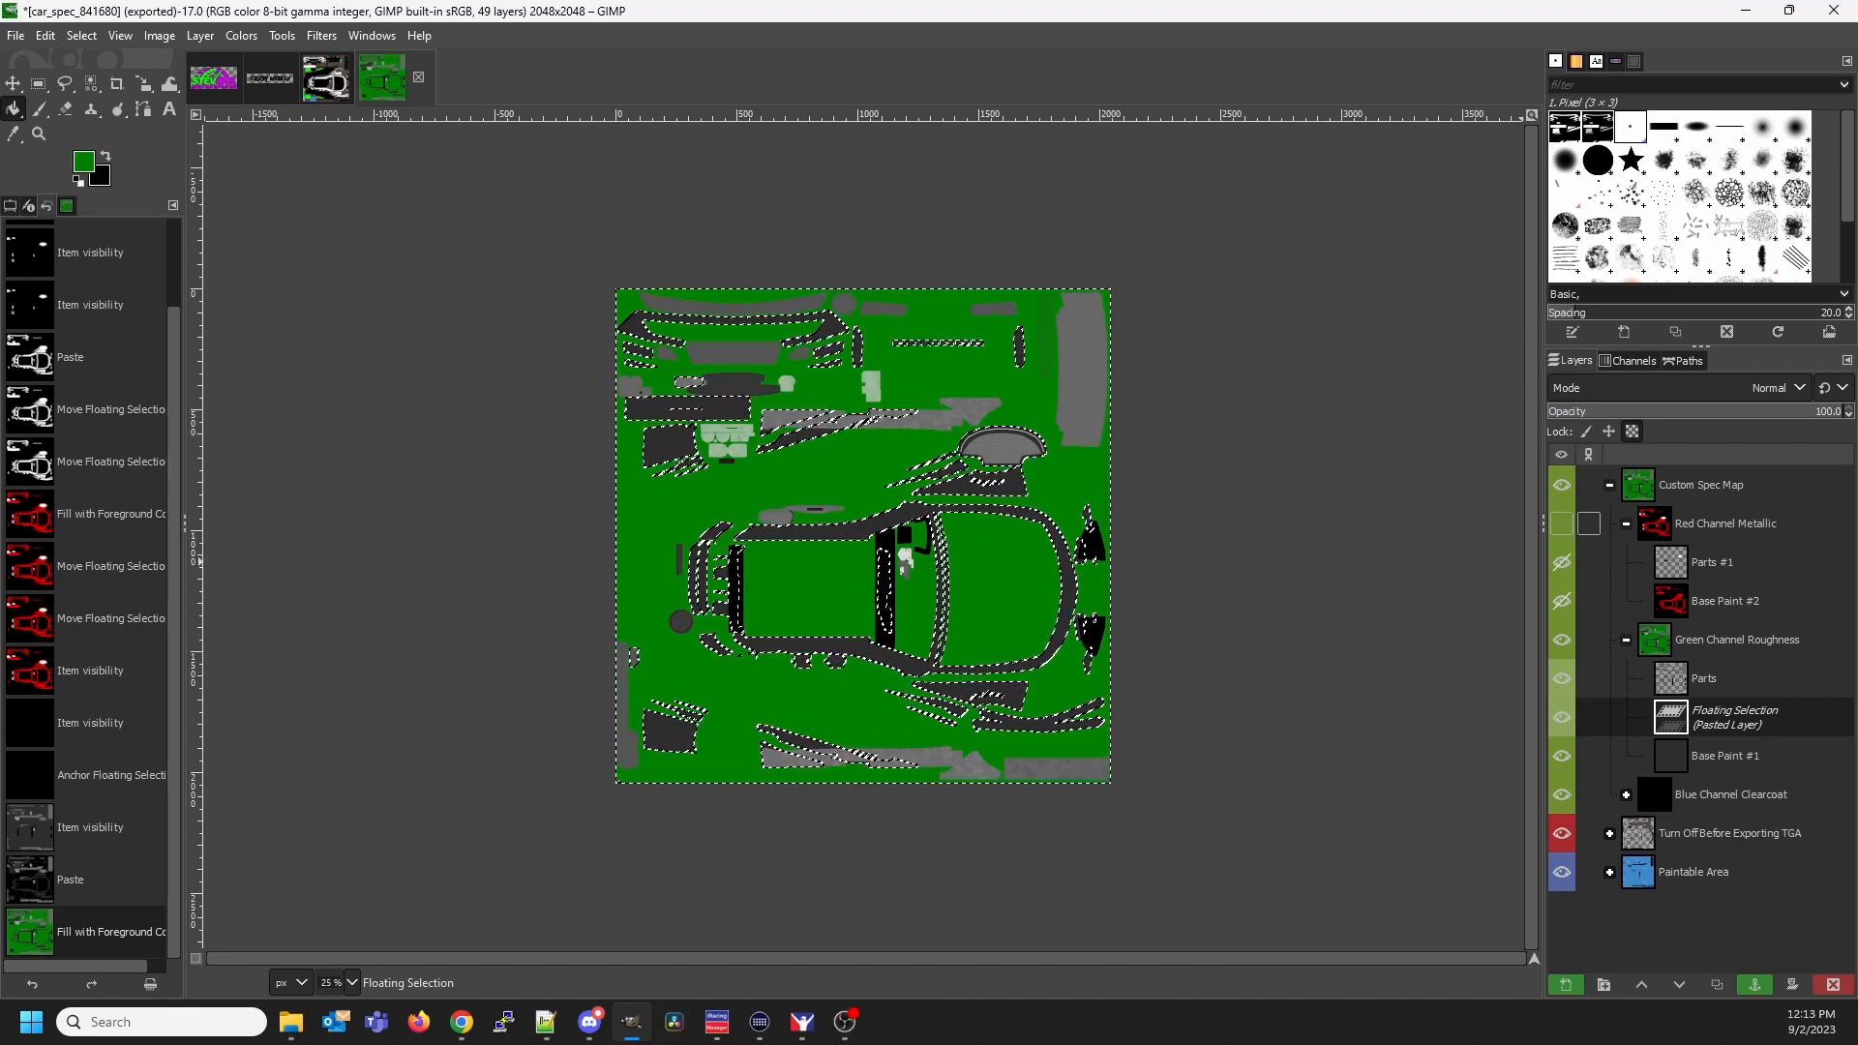
Show Red Channel Metallic and anchor the floating green area onto Base Paint #1
left_click(1560, 524)
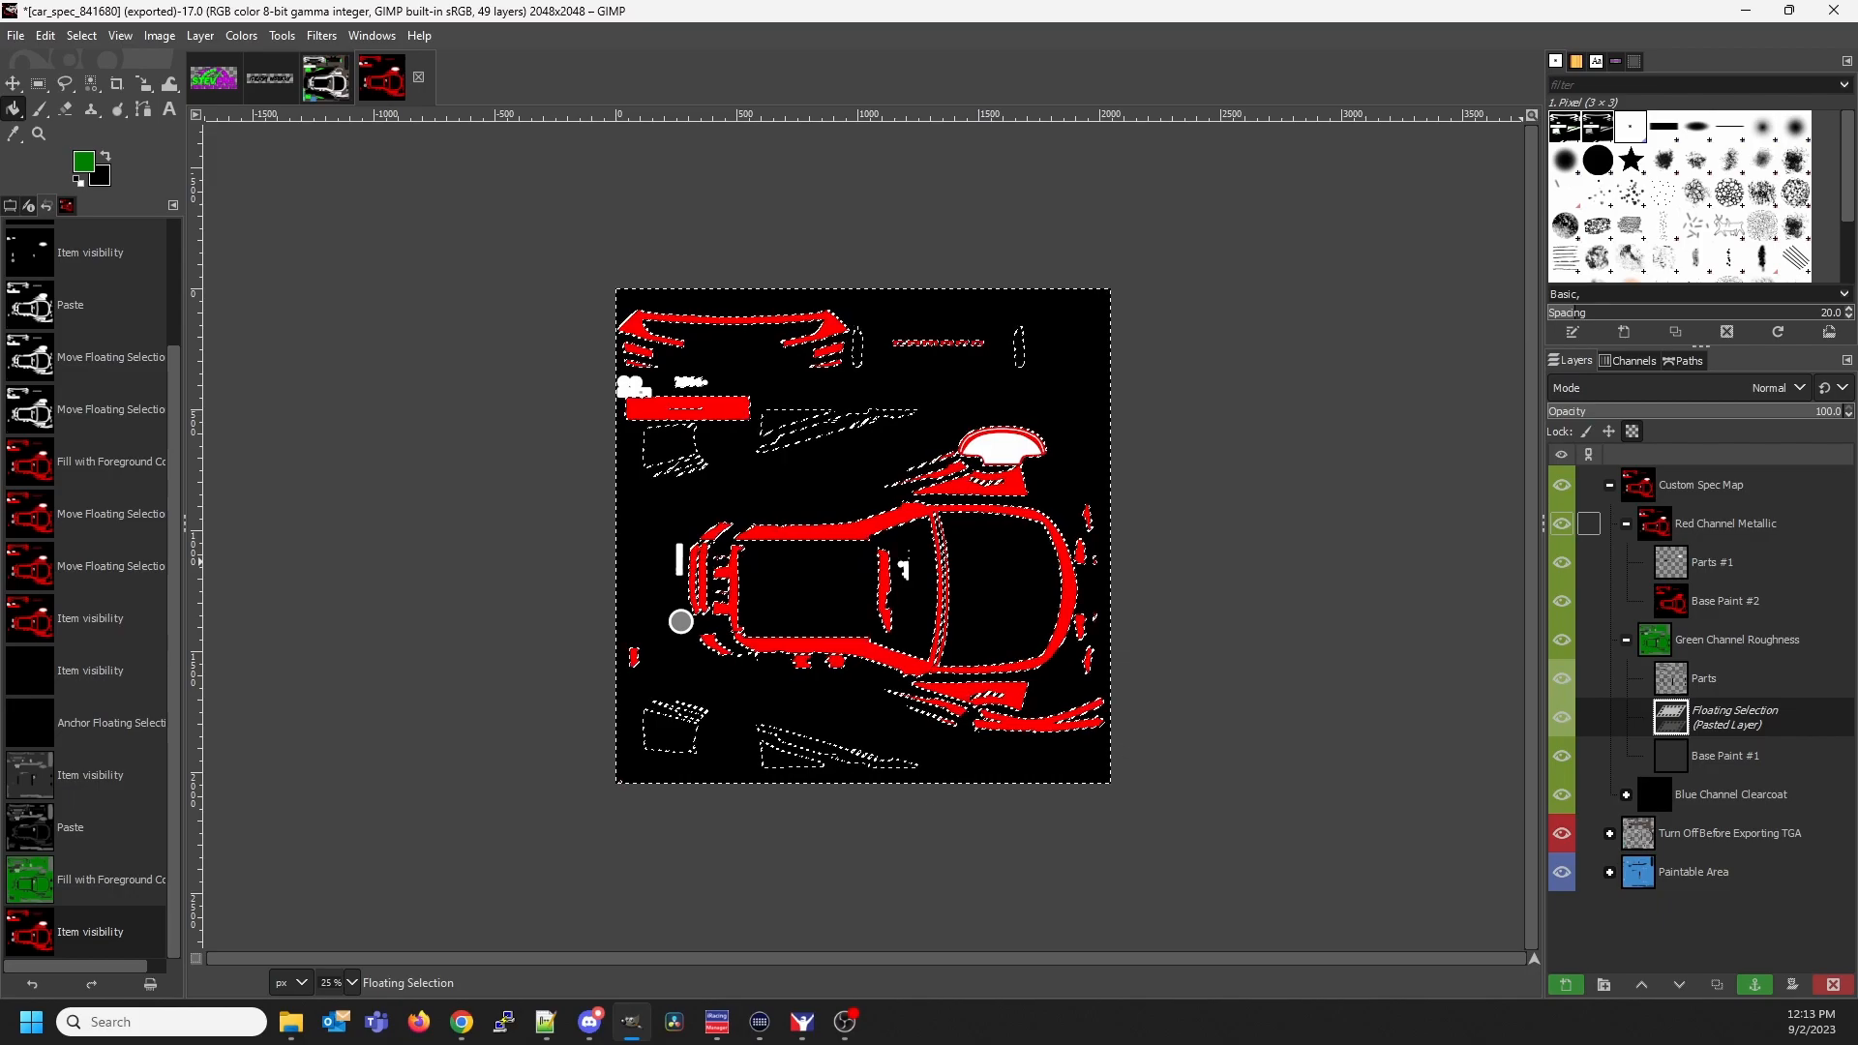
left_click(1588, 524)
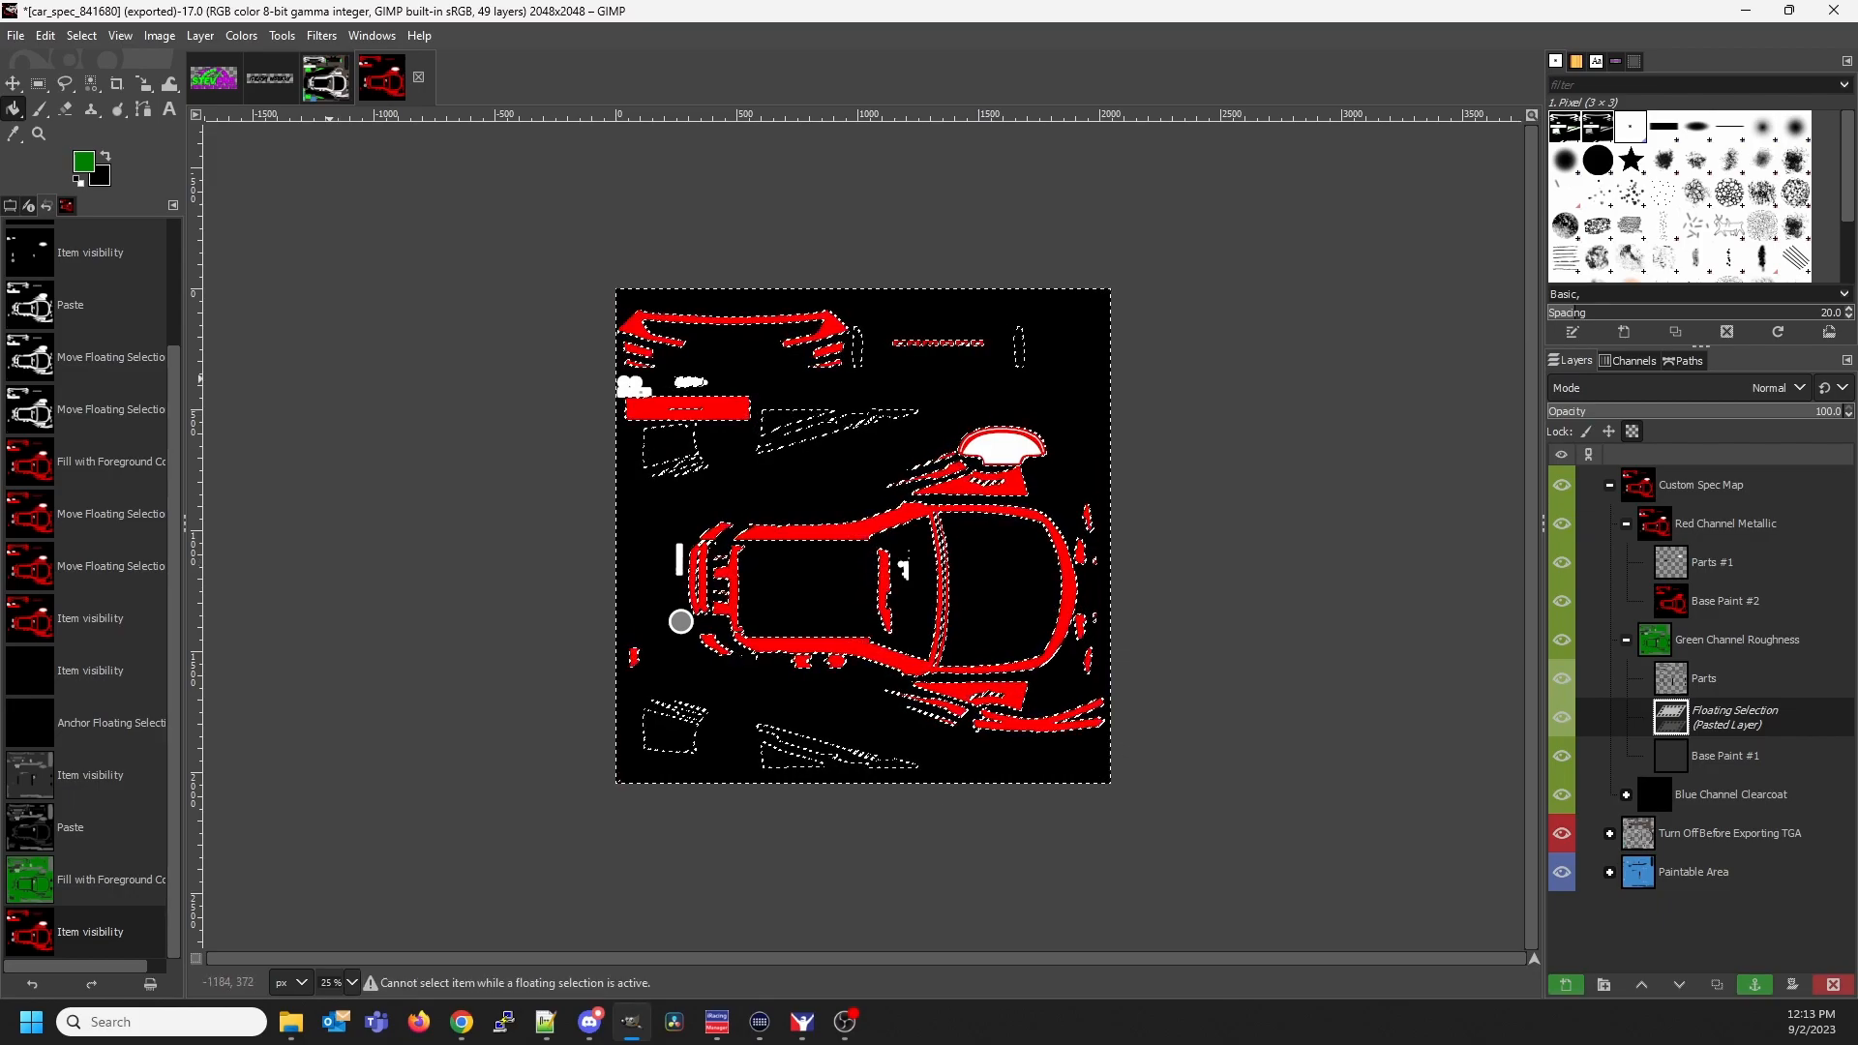
left_click(38, 84)
key("ctrl+h")
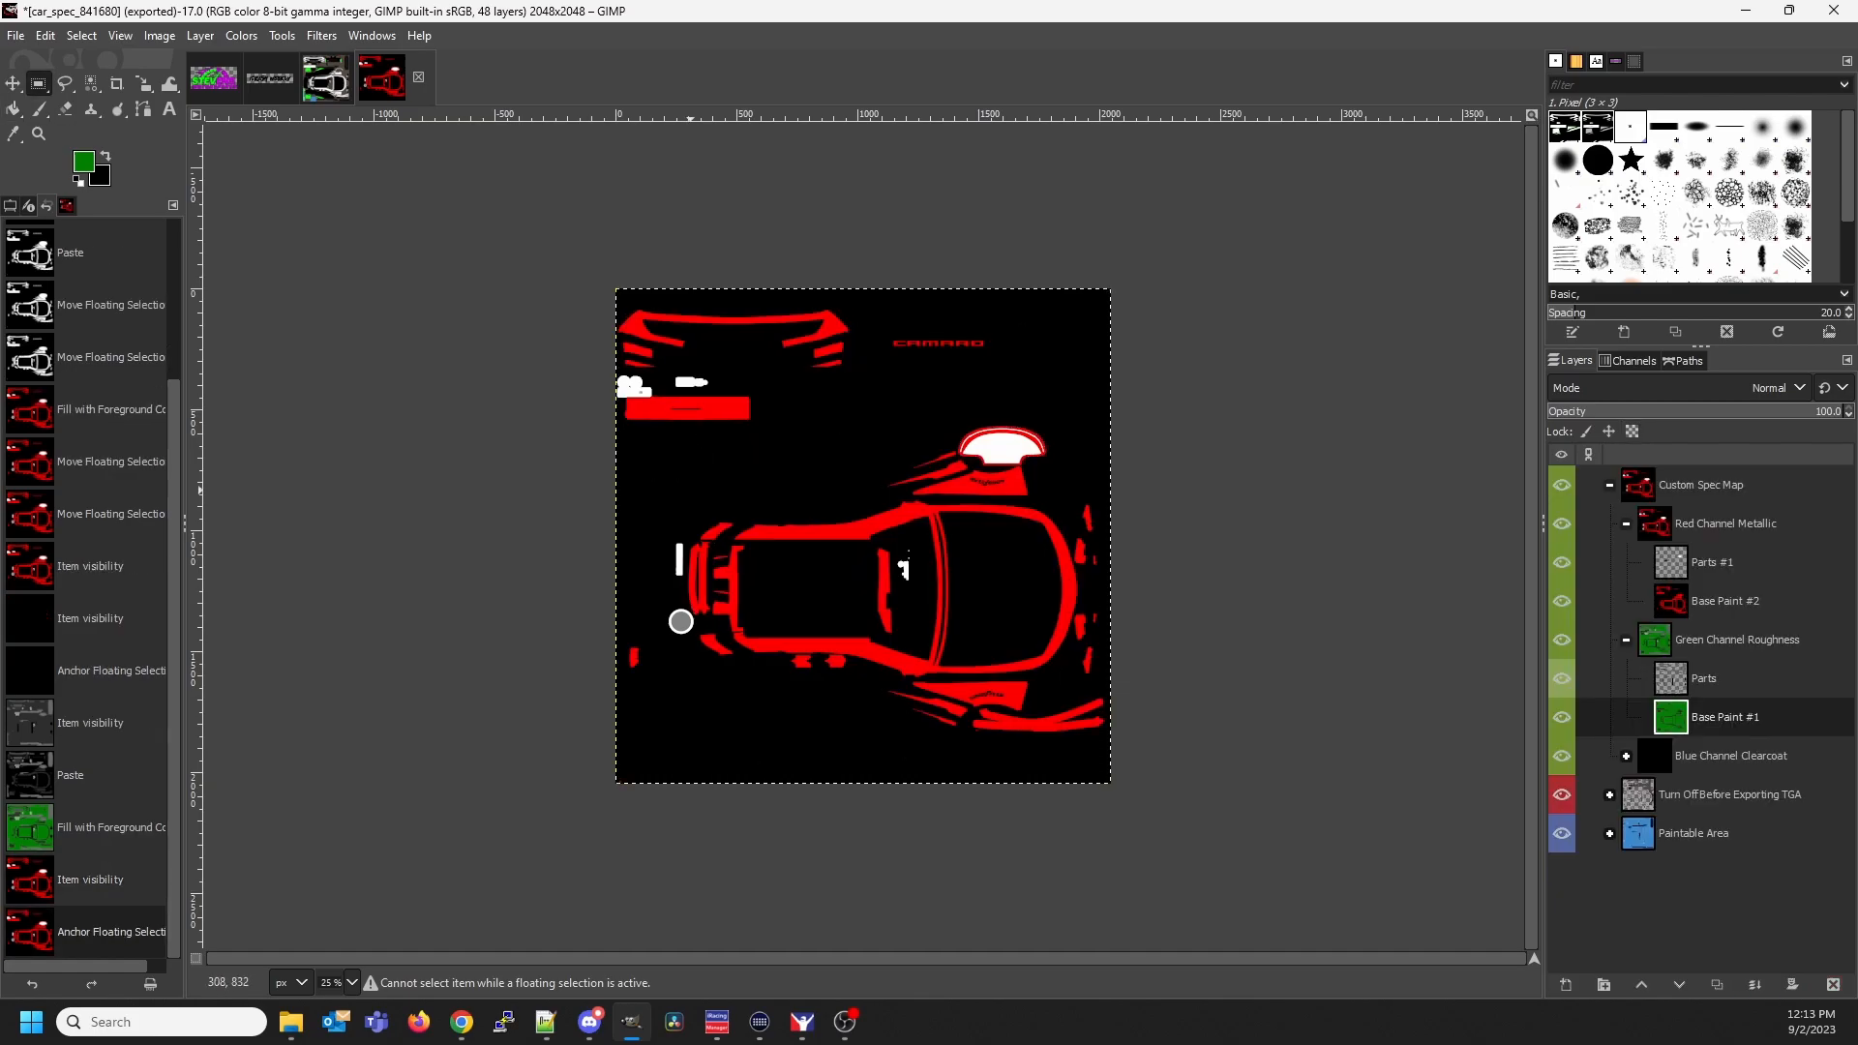
left_click(1589, 524)
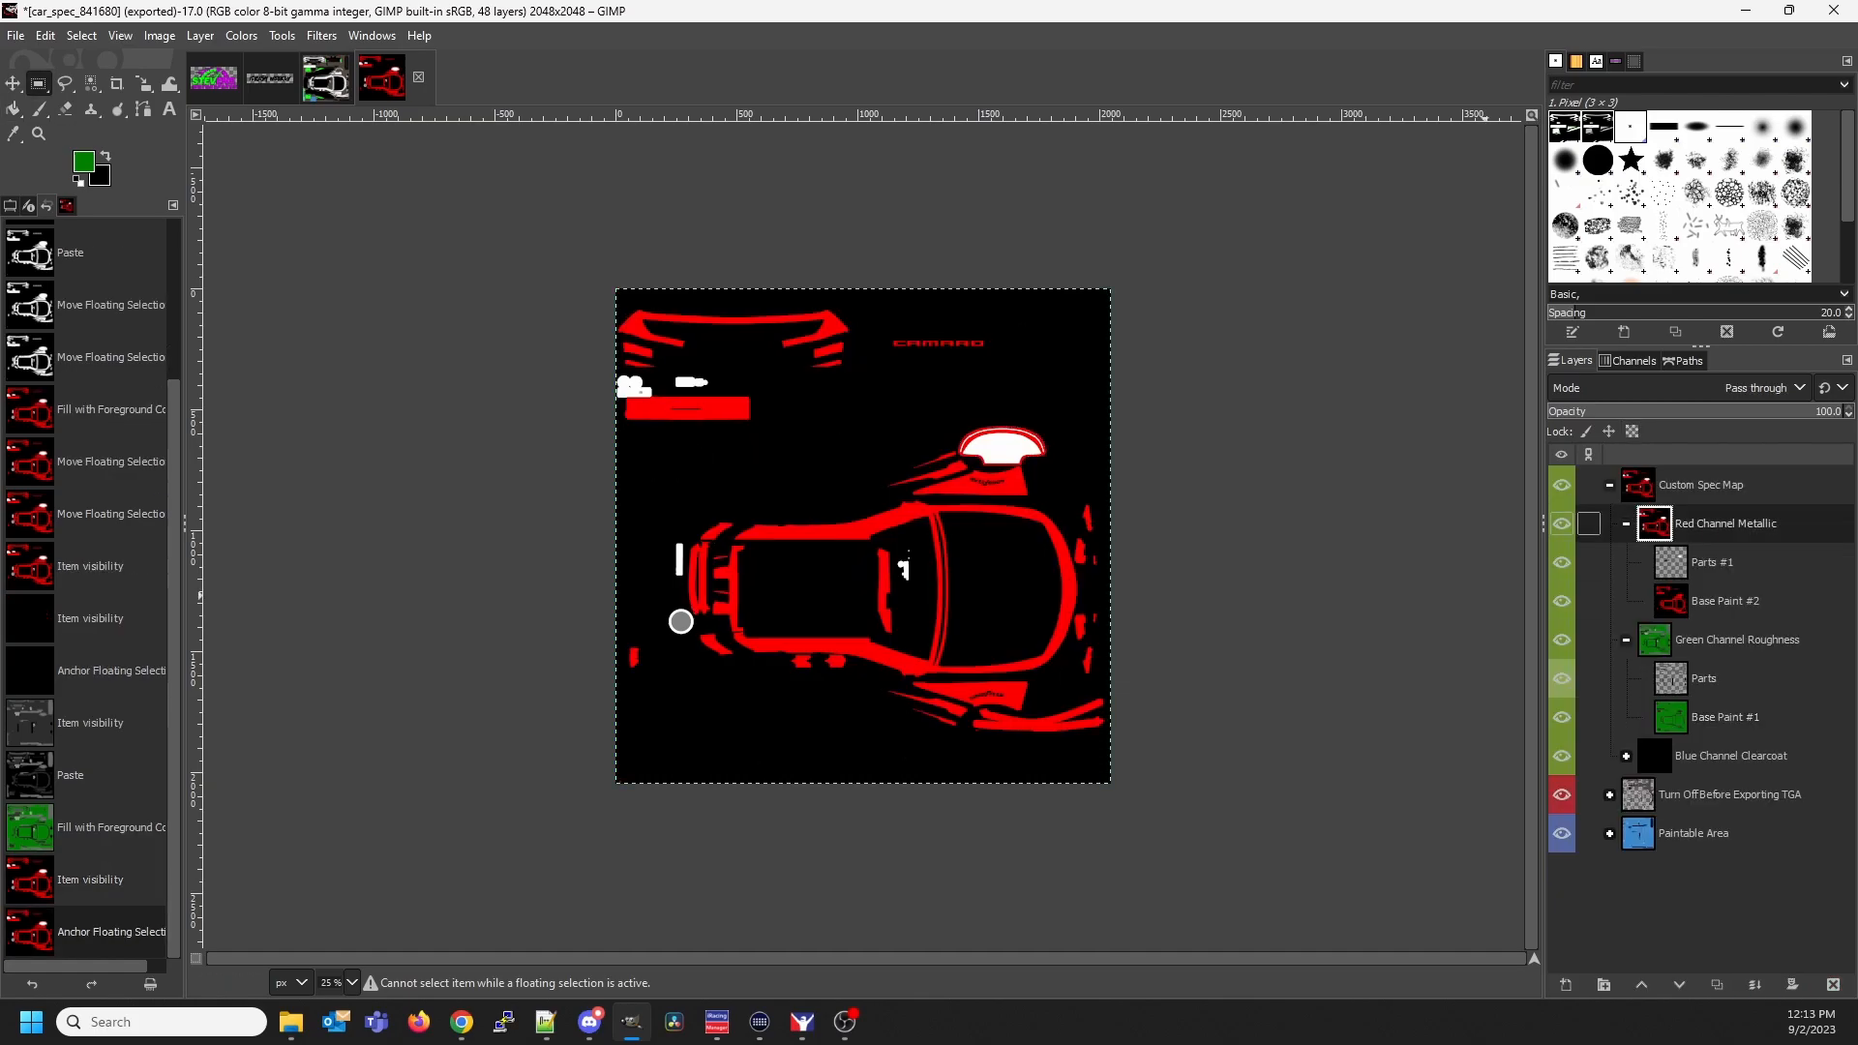
Set the Red Channel Metallic group's blend mode to Addition
right_click(1657, 523)
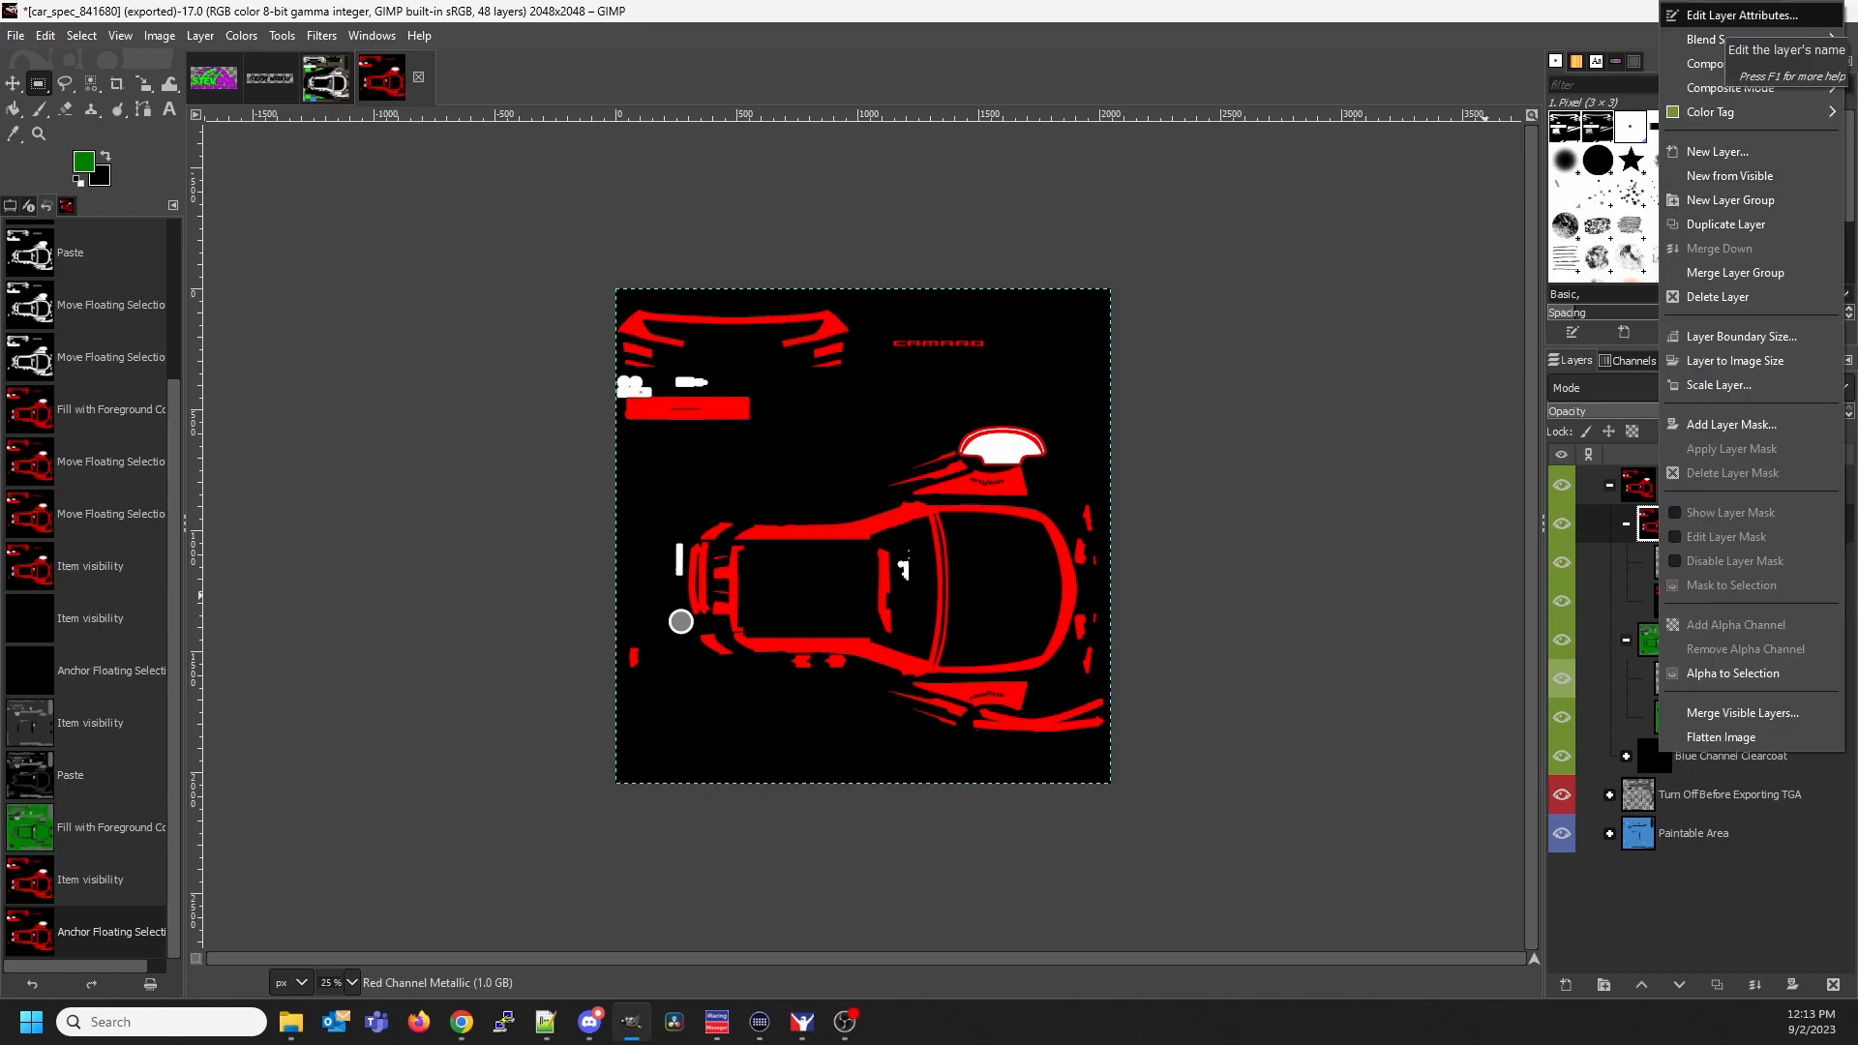
left_click(1741, 14)
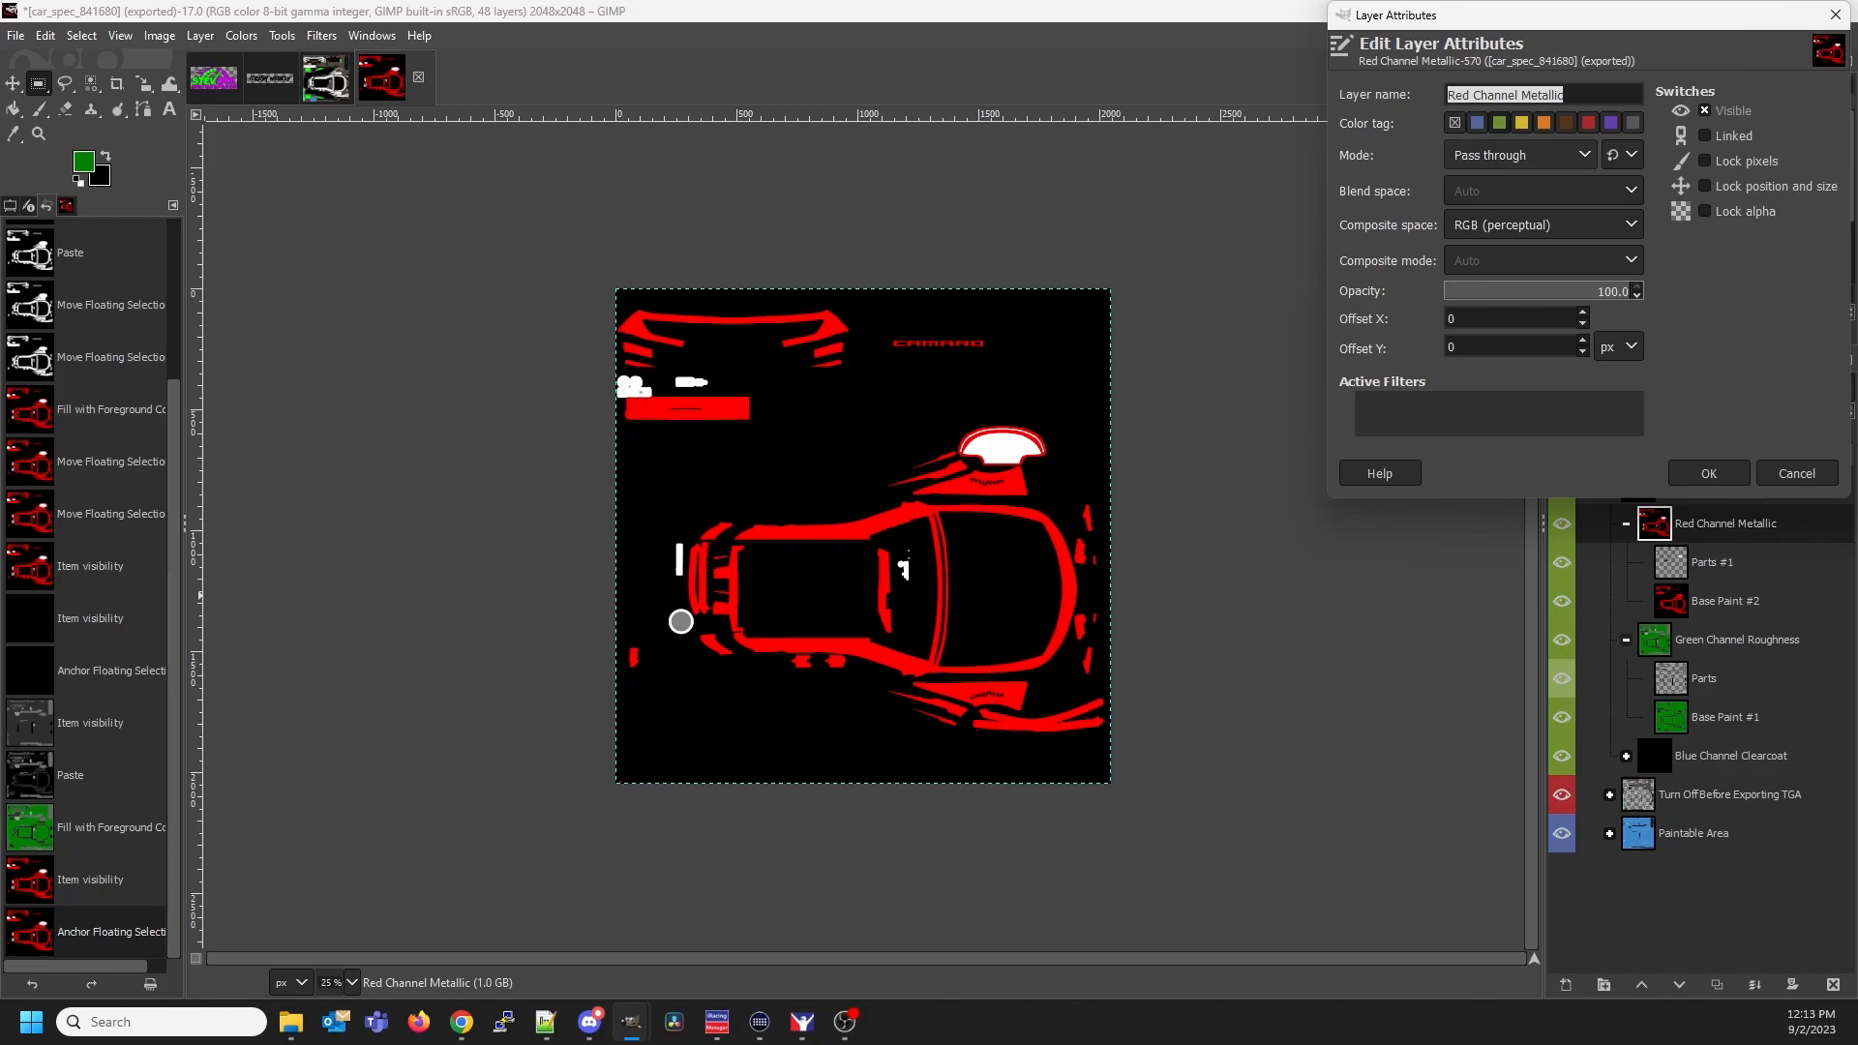
left_click(1517, 155)
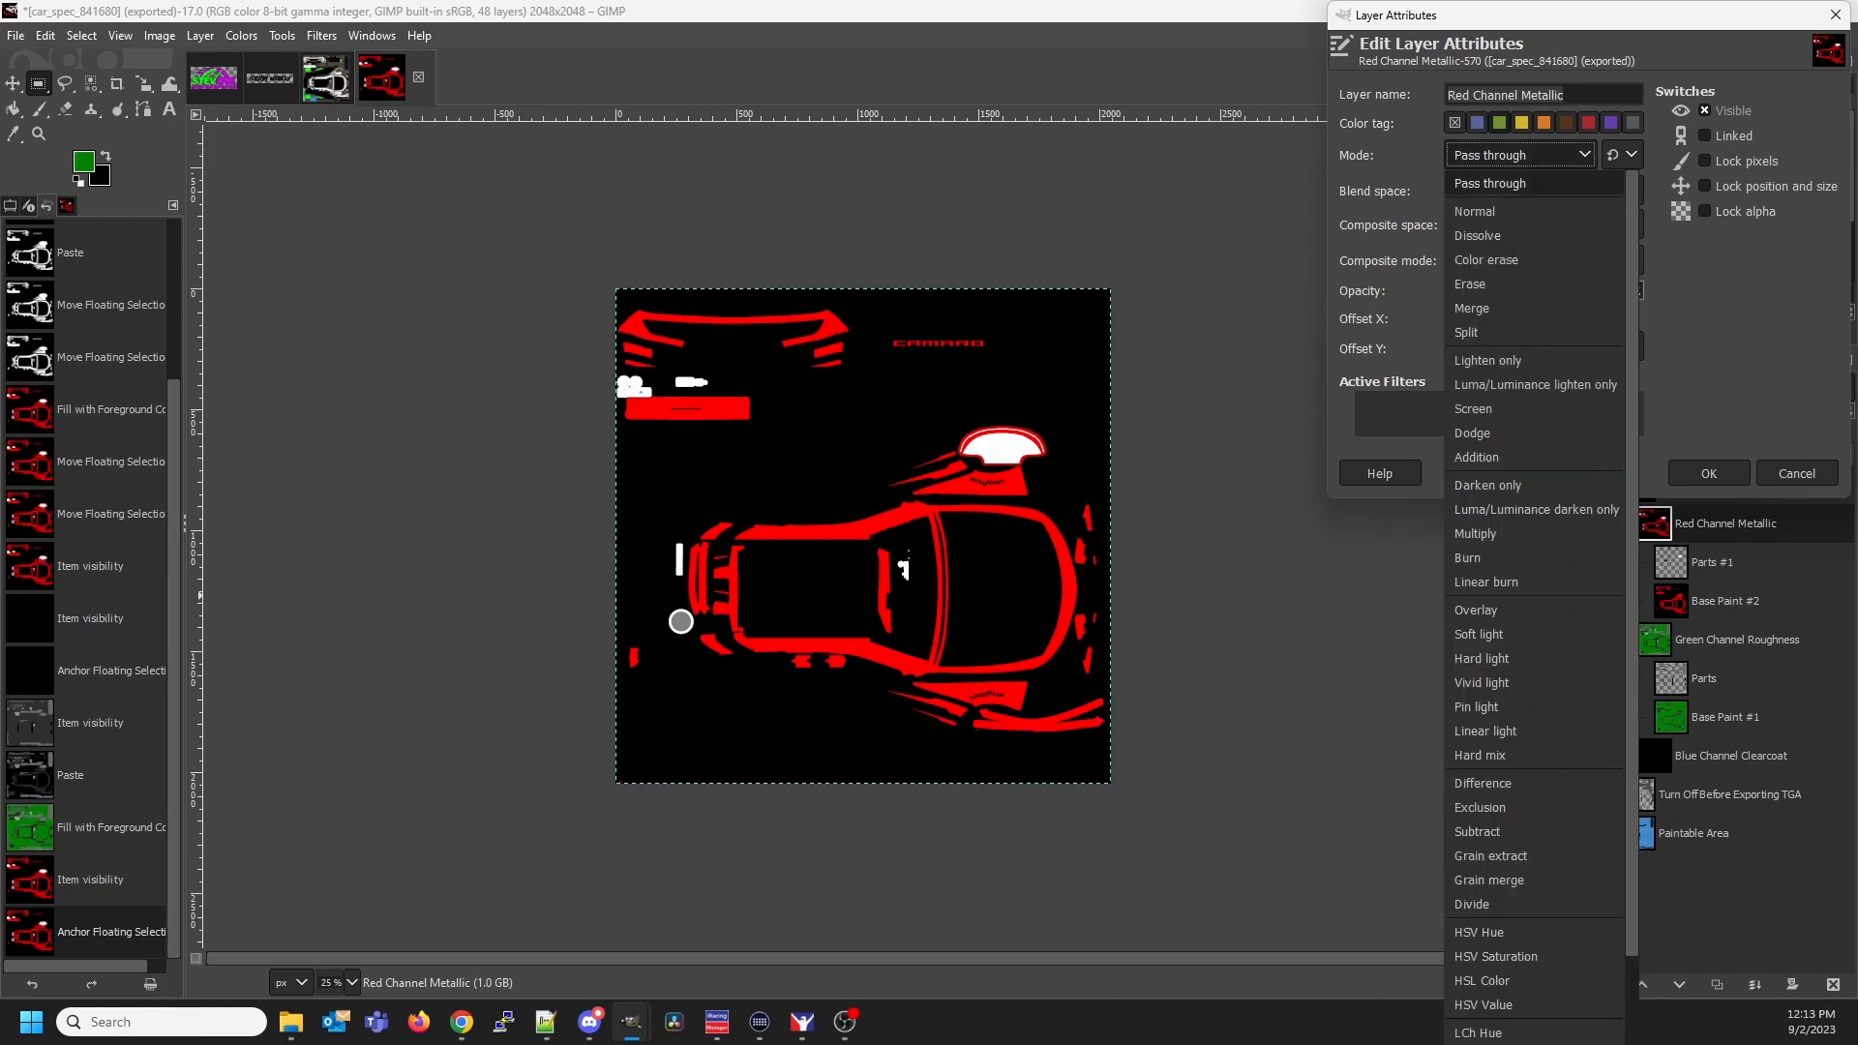
left_click(1476, 457)
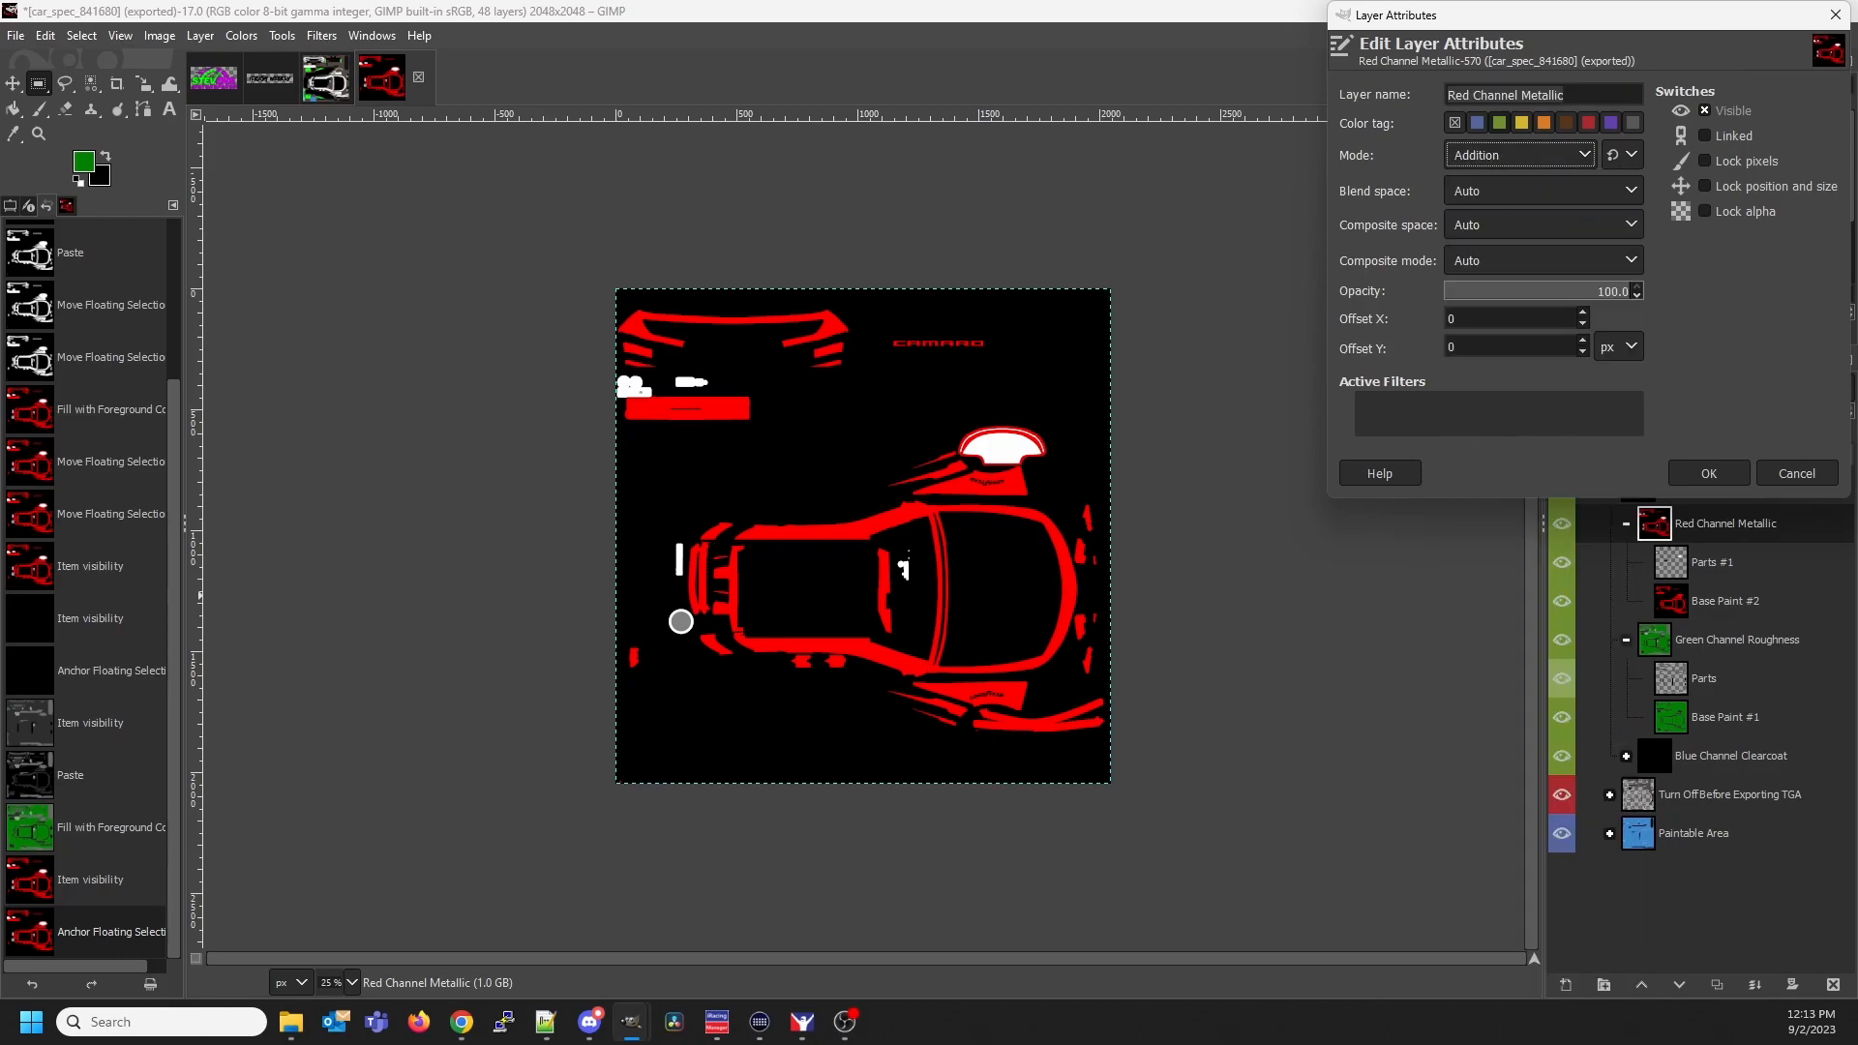
left_click(1708, 473)
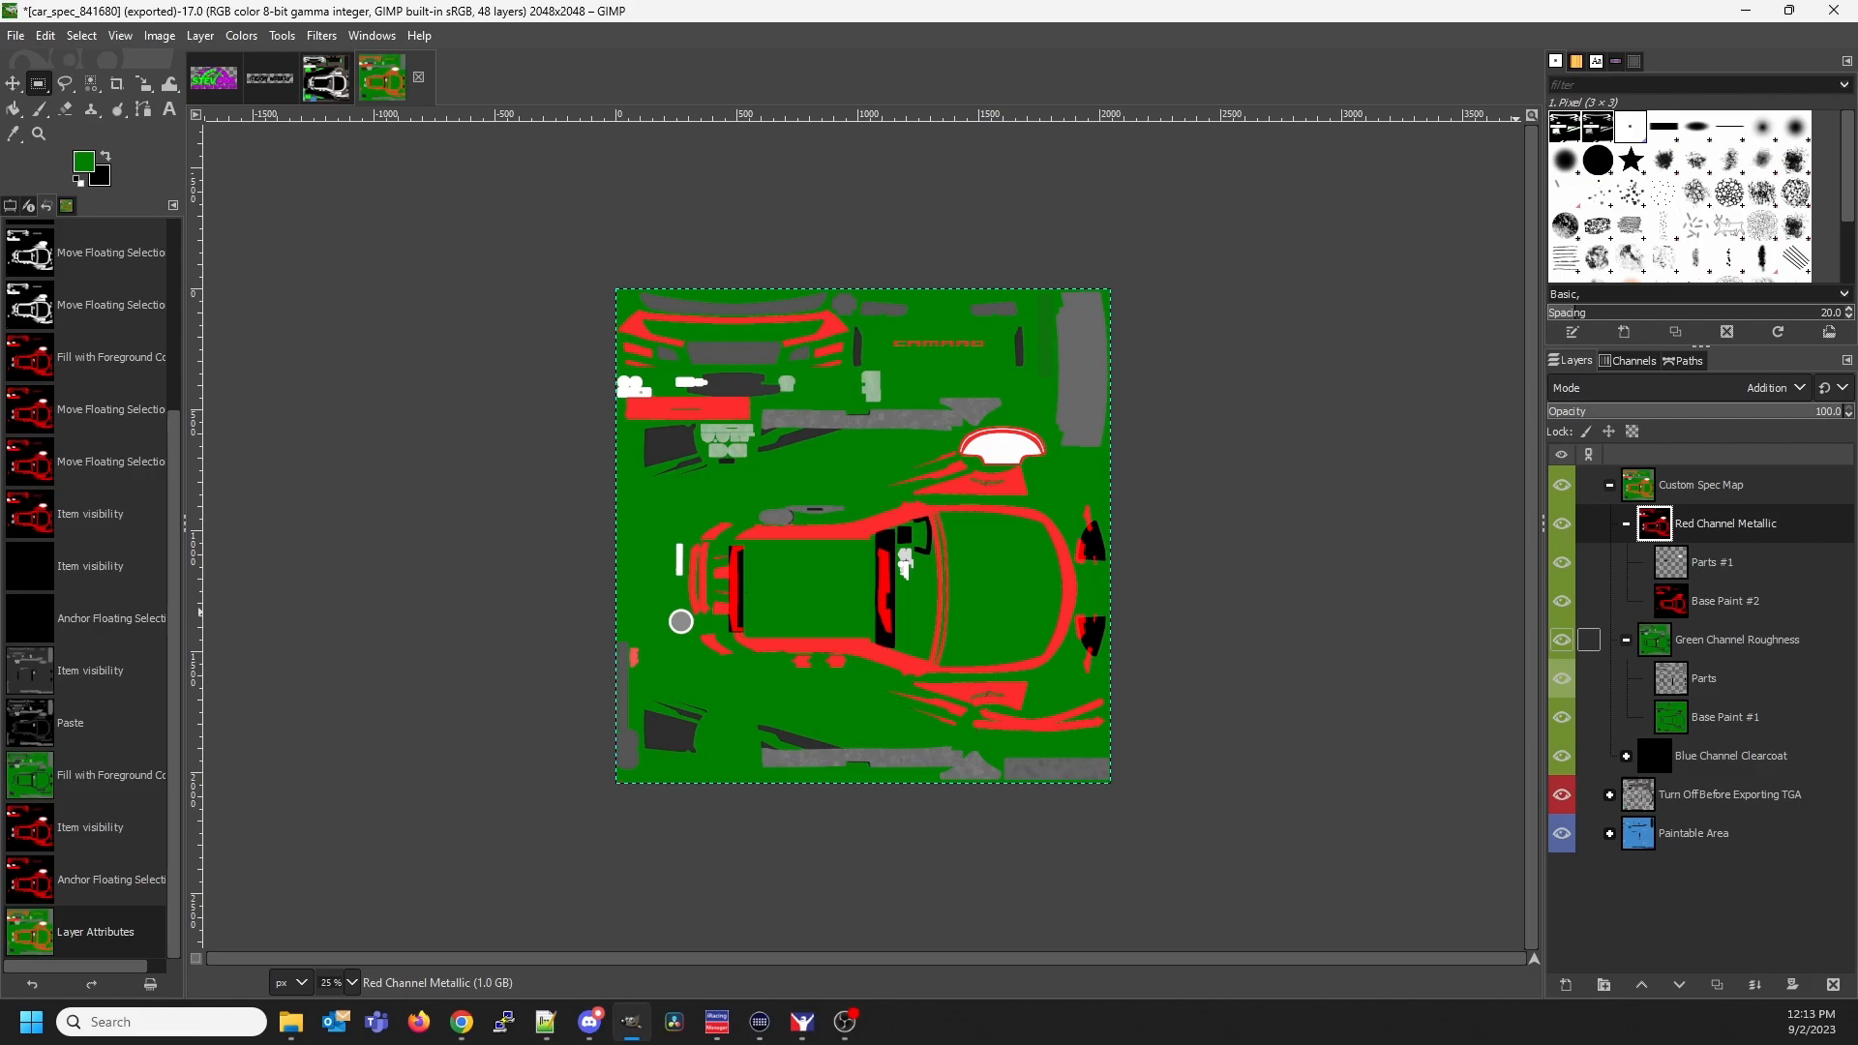
Set the Green Channel Roughness group's blend mode from Pass through to Addition
left_click(1656, 639)
right_click(1657, 640)
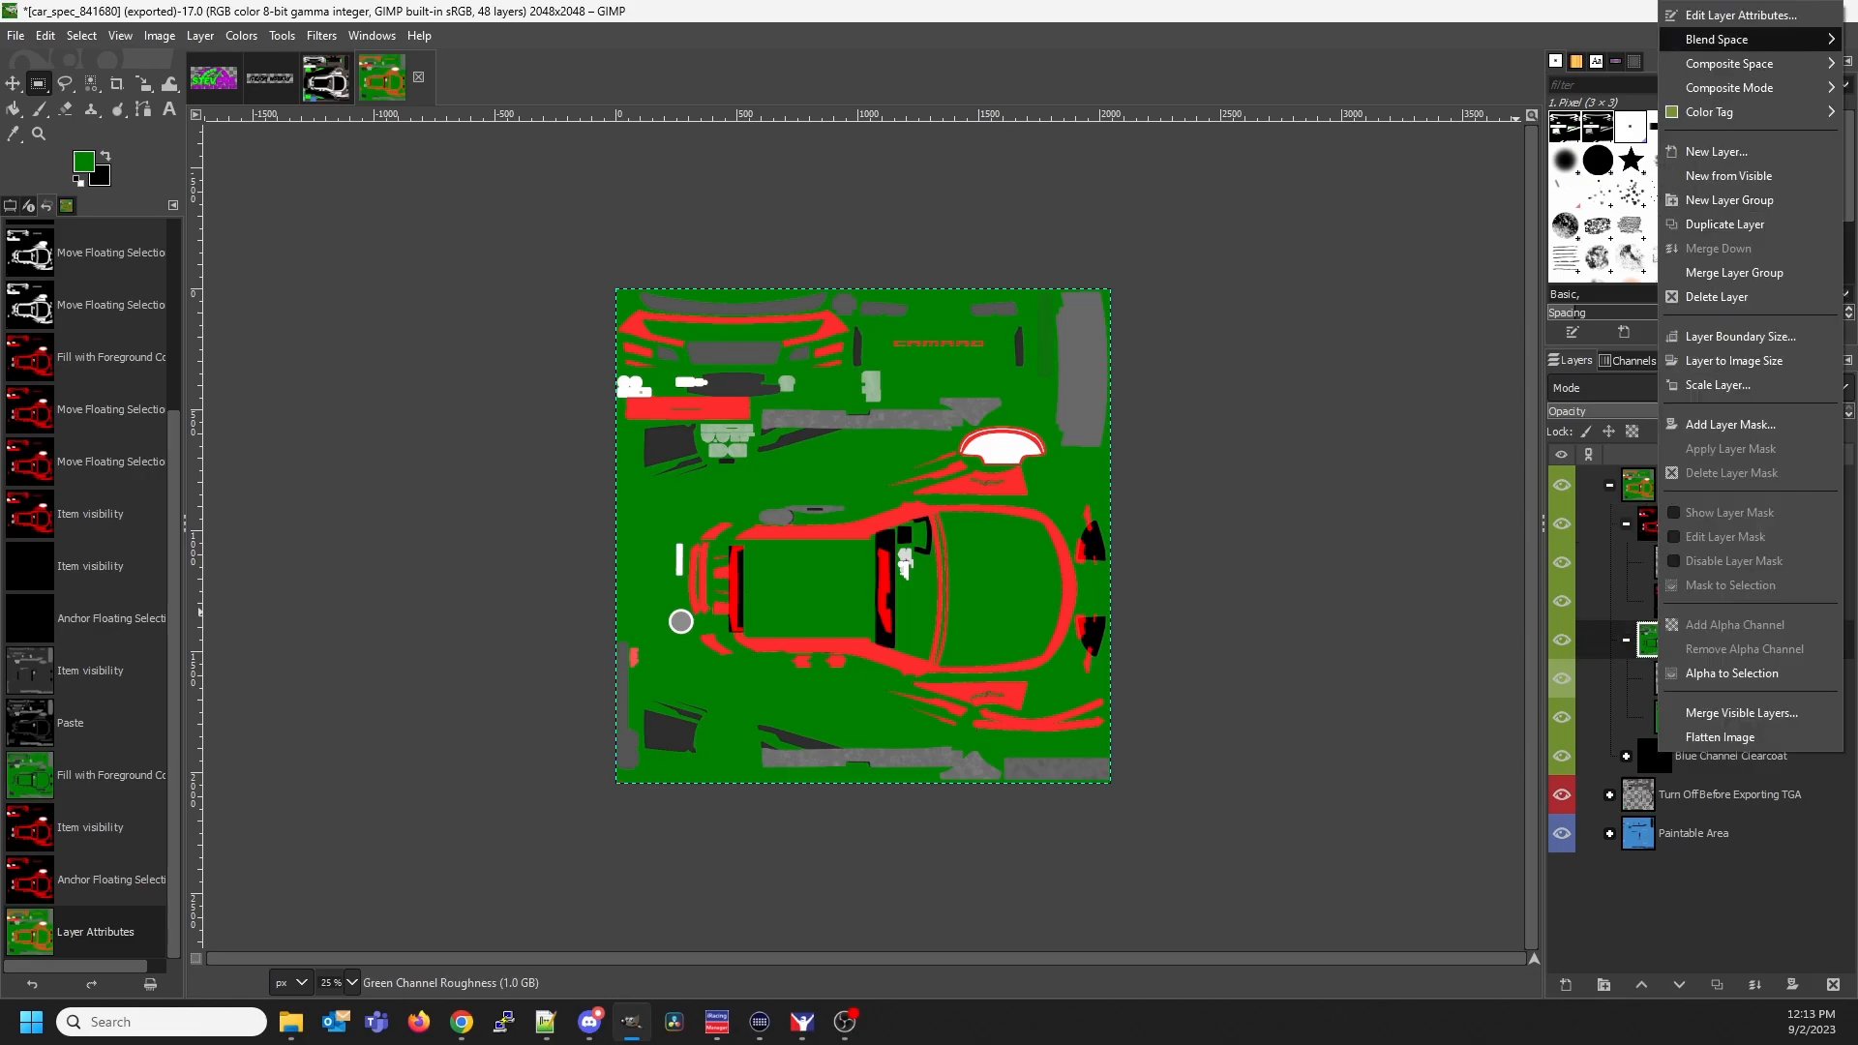
left_click(1740, 15)
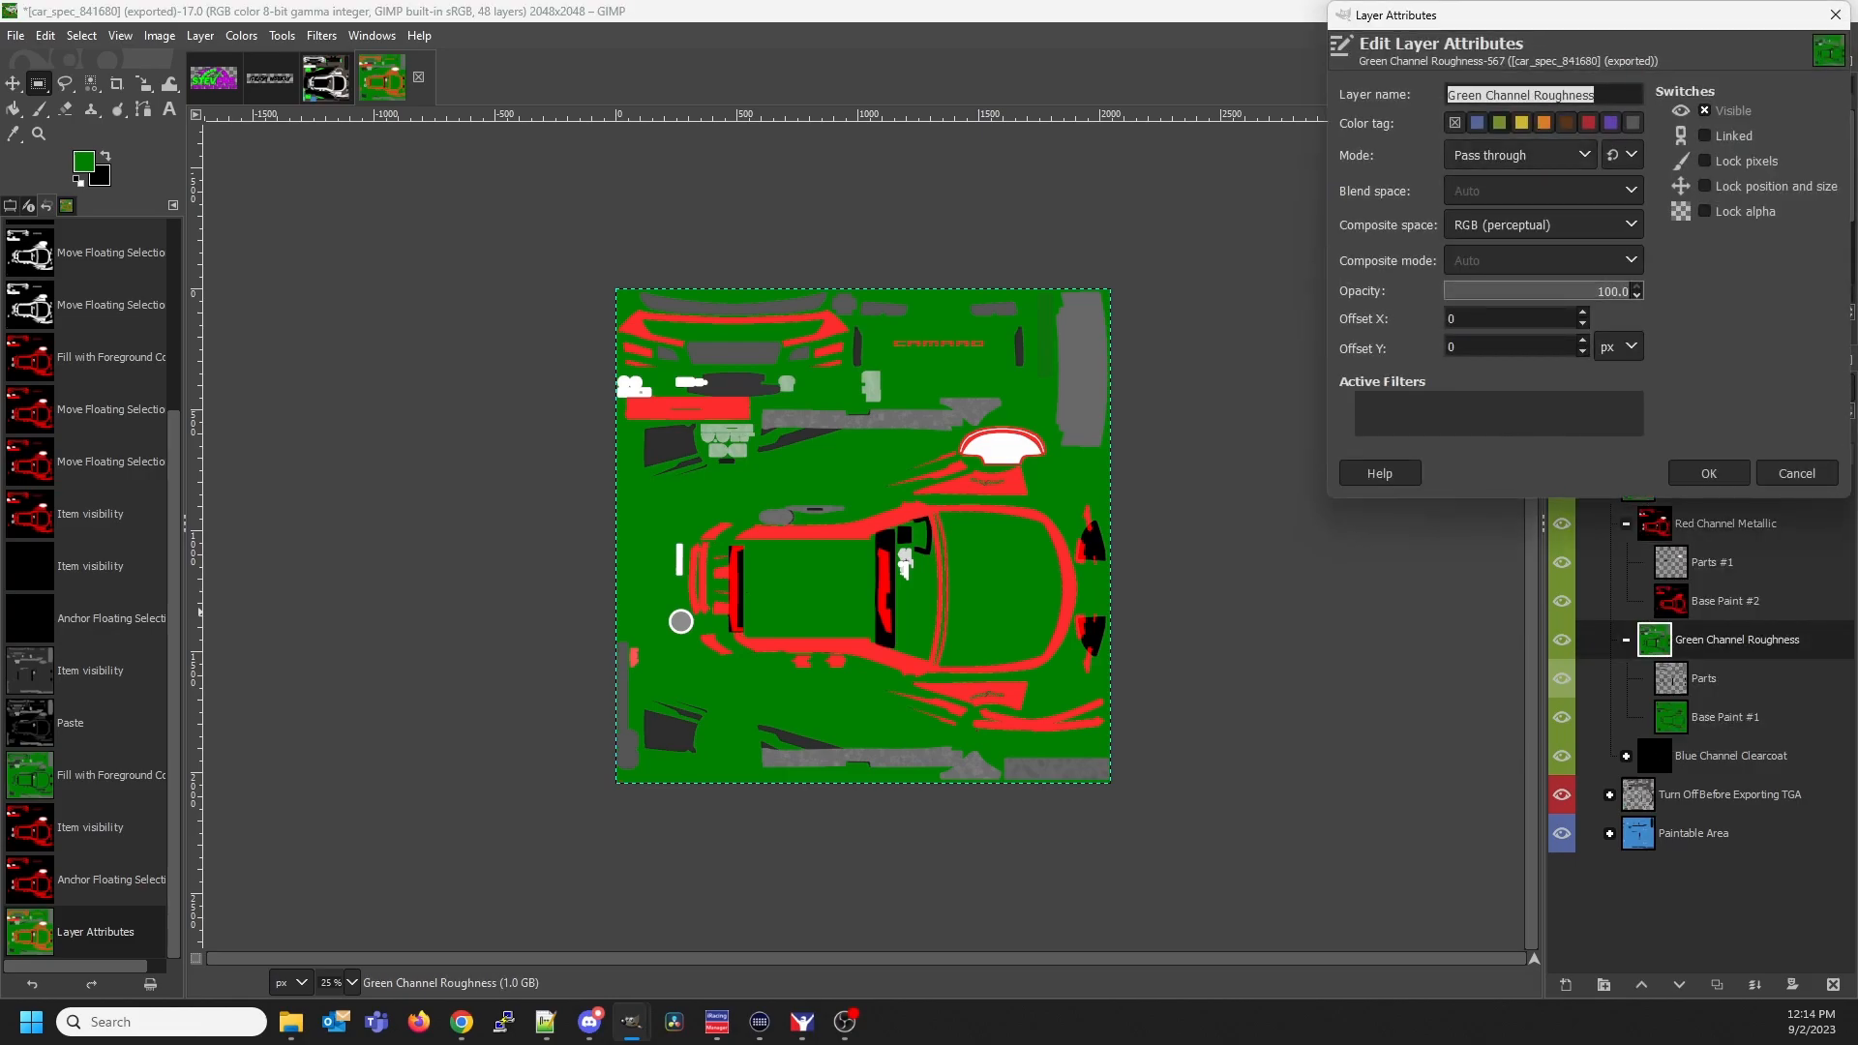
left_click(1520, 155)
left_click(1499, 456)
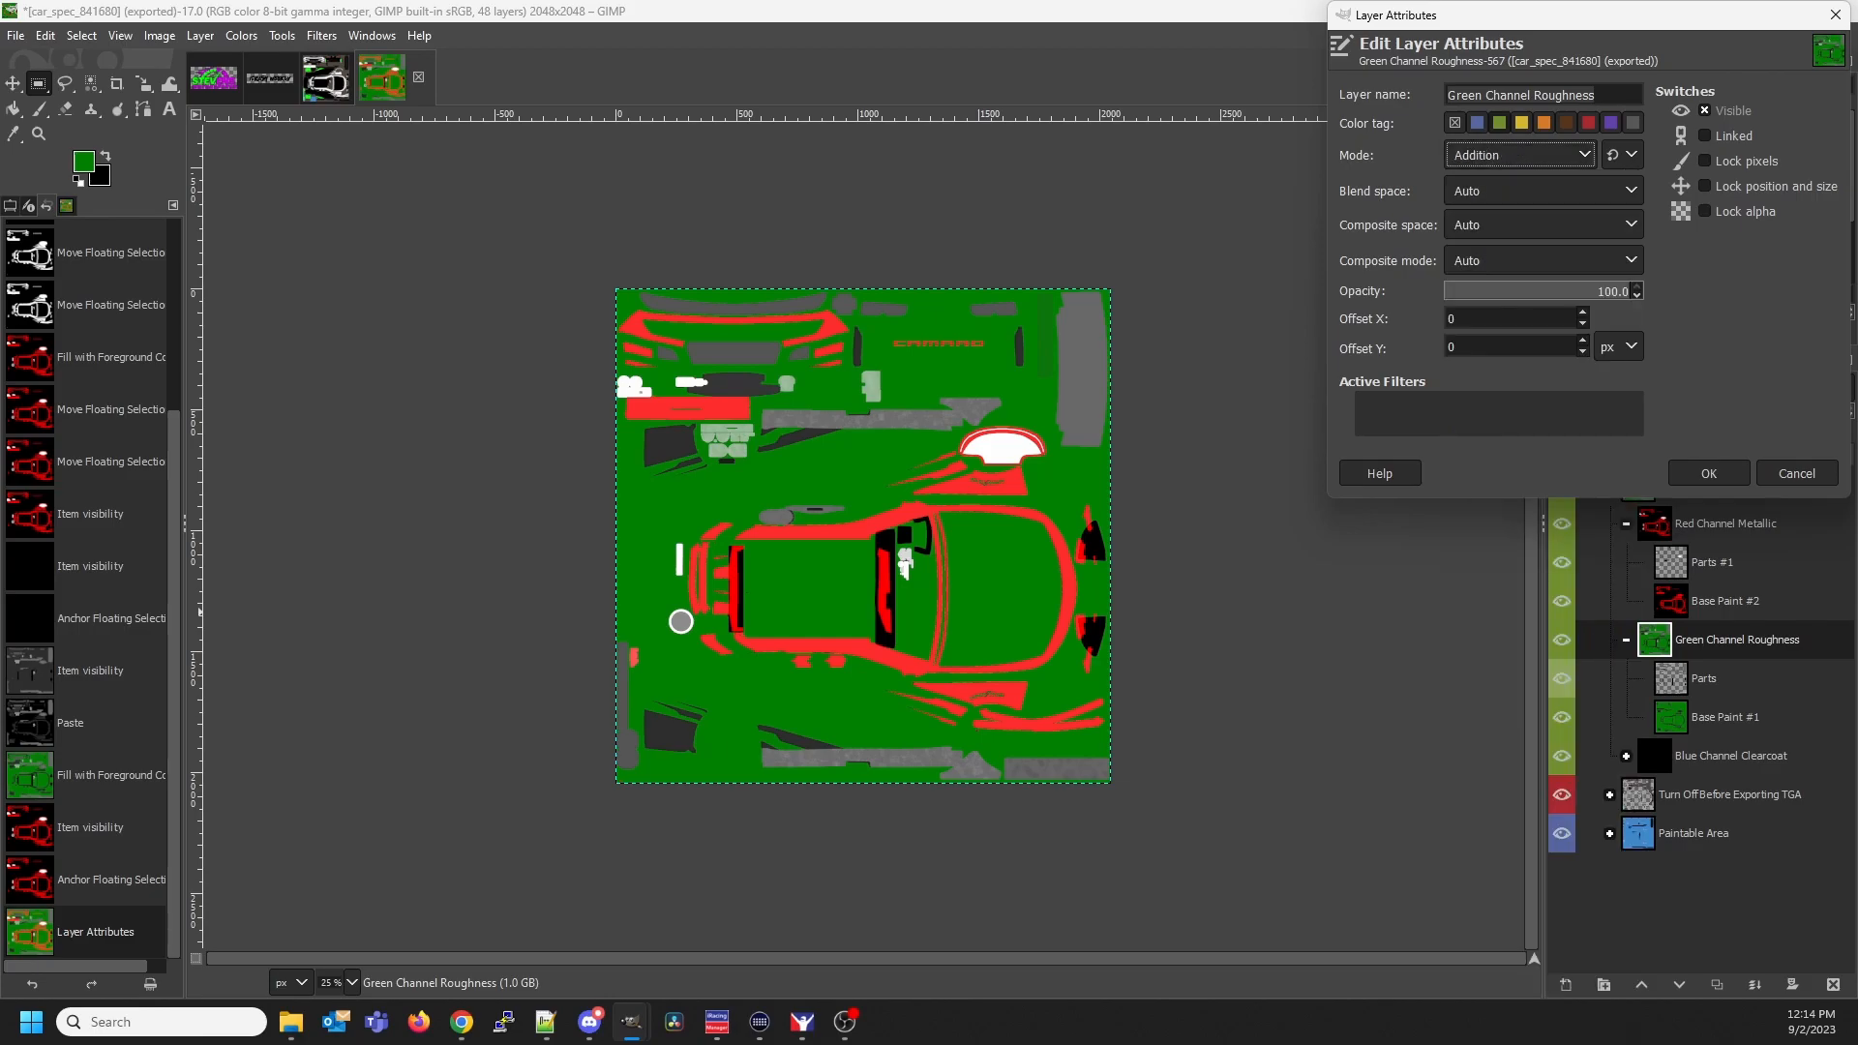
left_click(1708, 473)
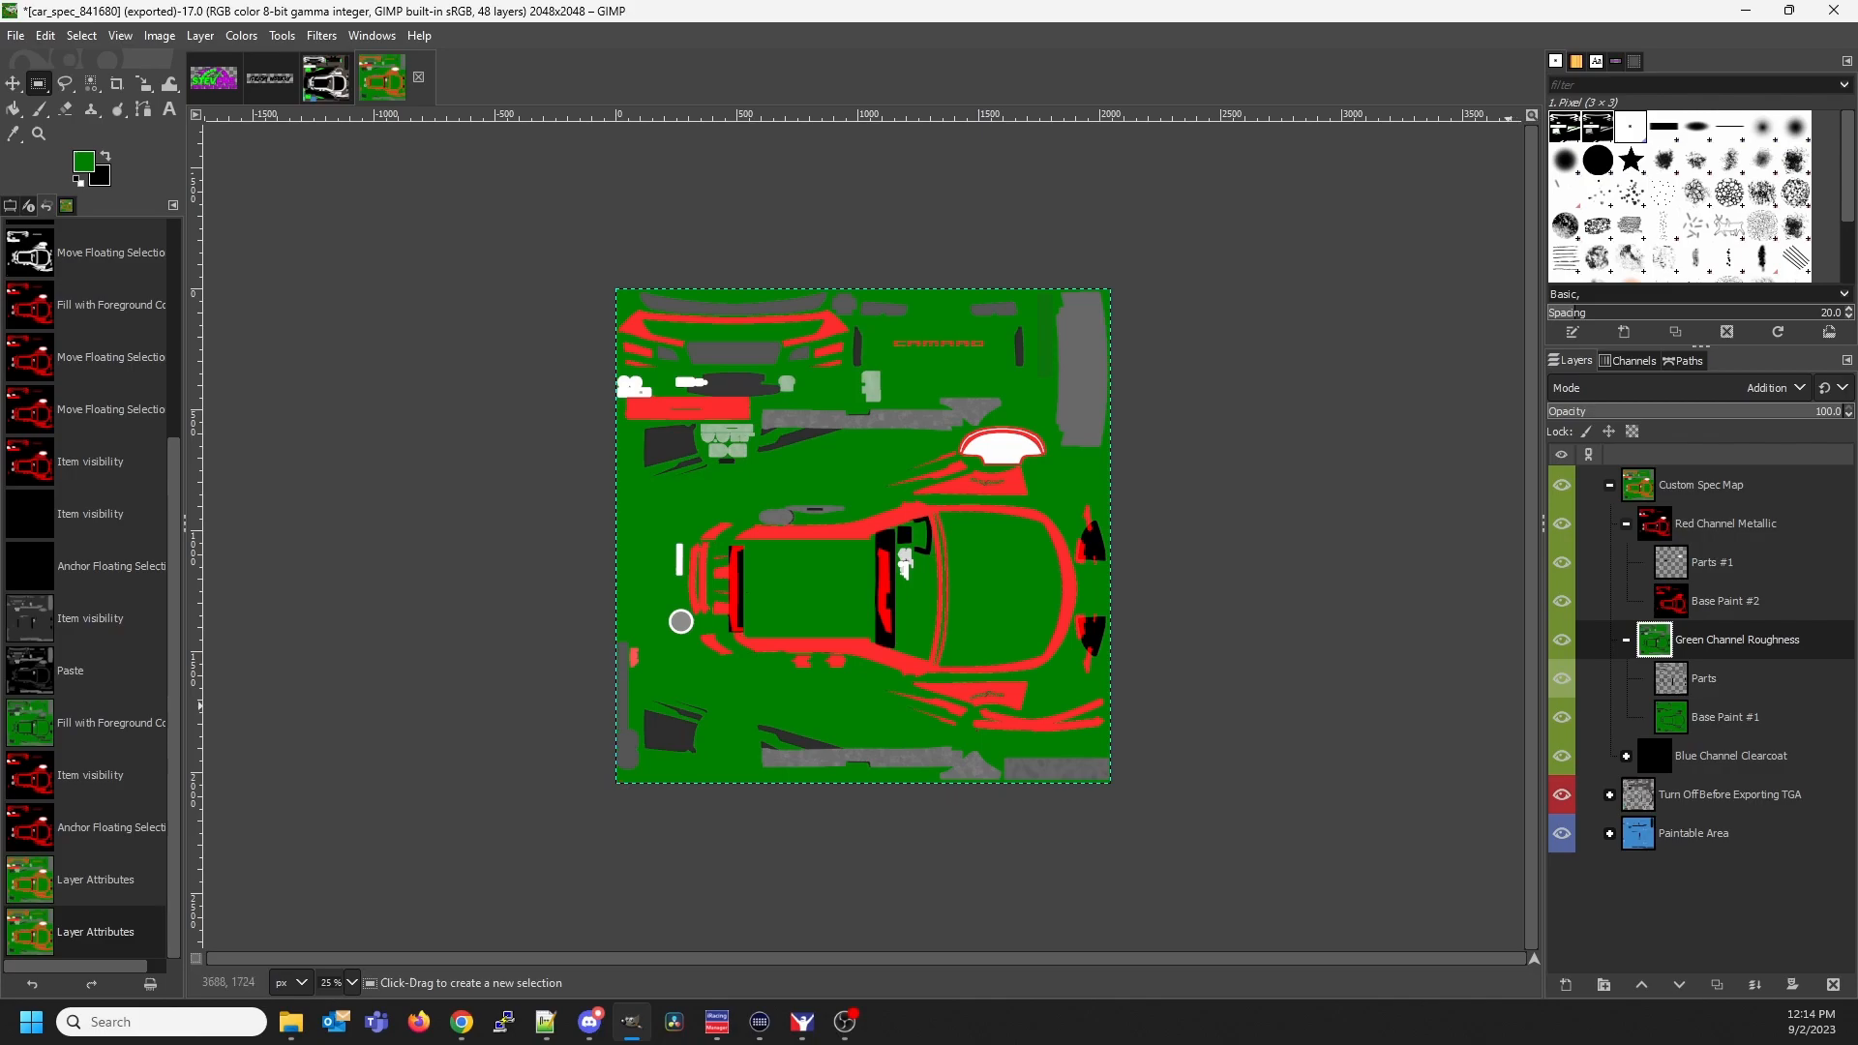
left_click(16, 36)
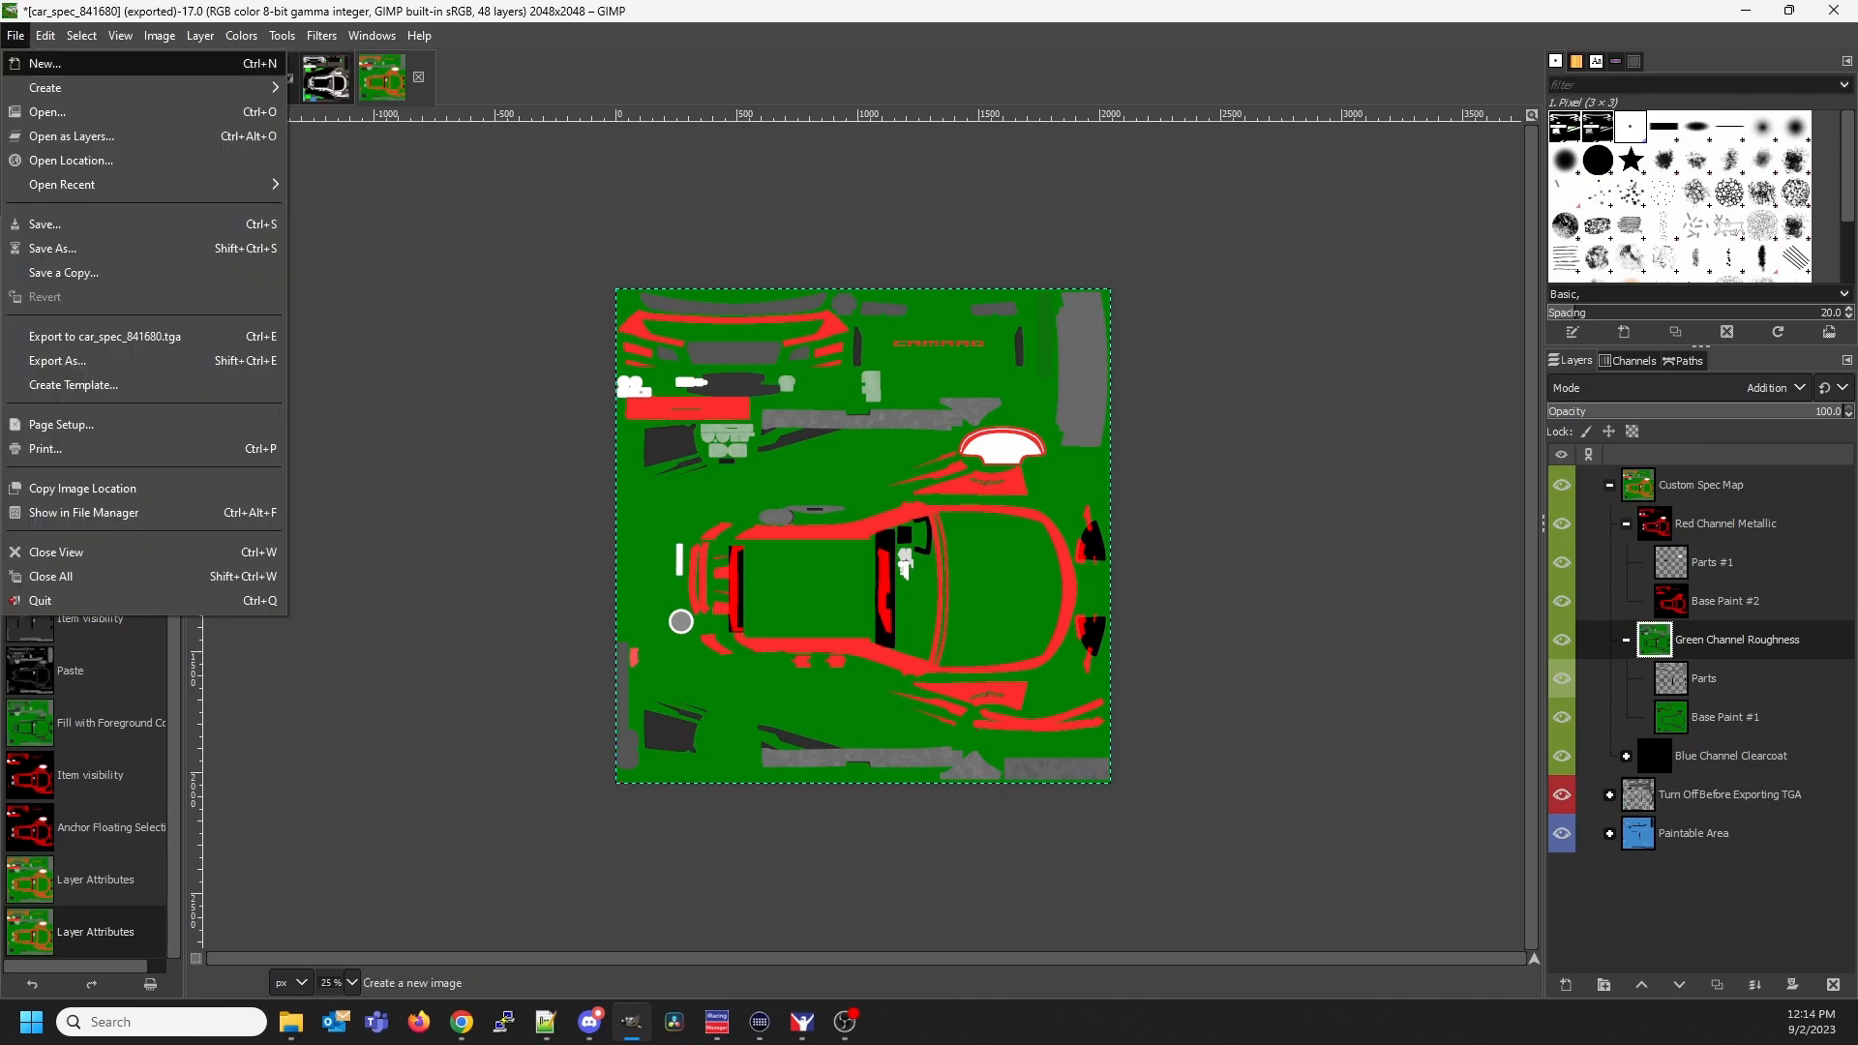
left_click(87, 335)
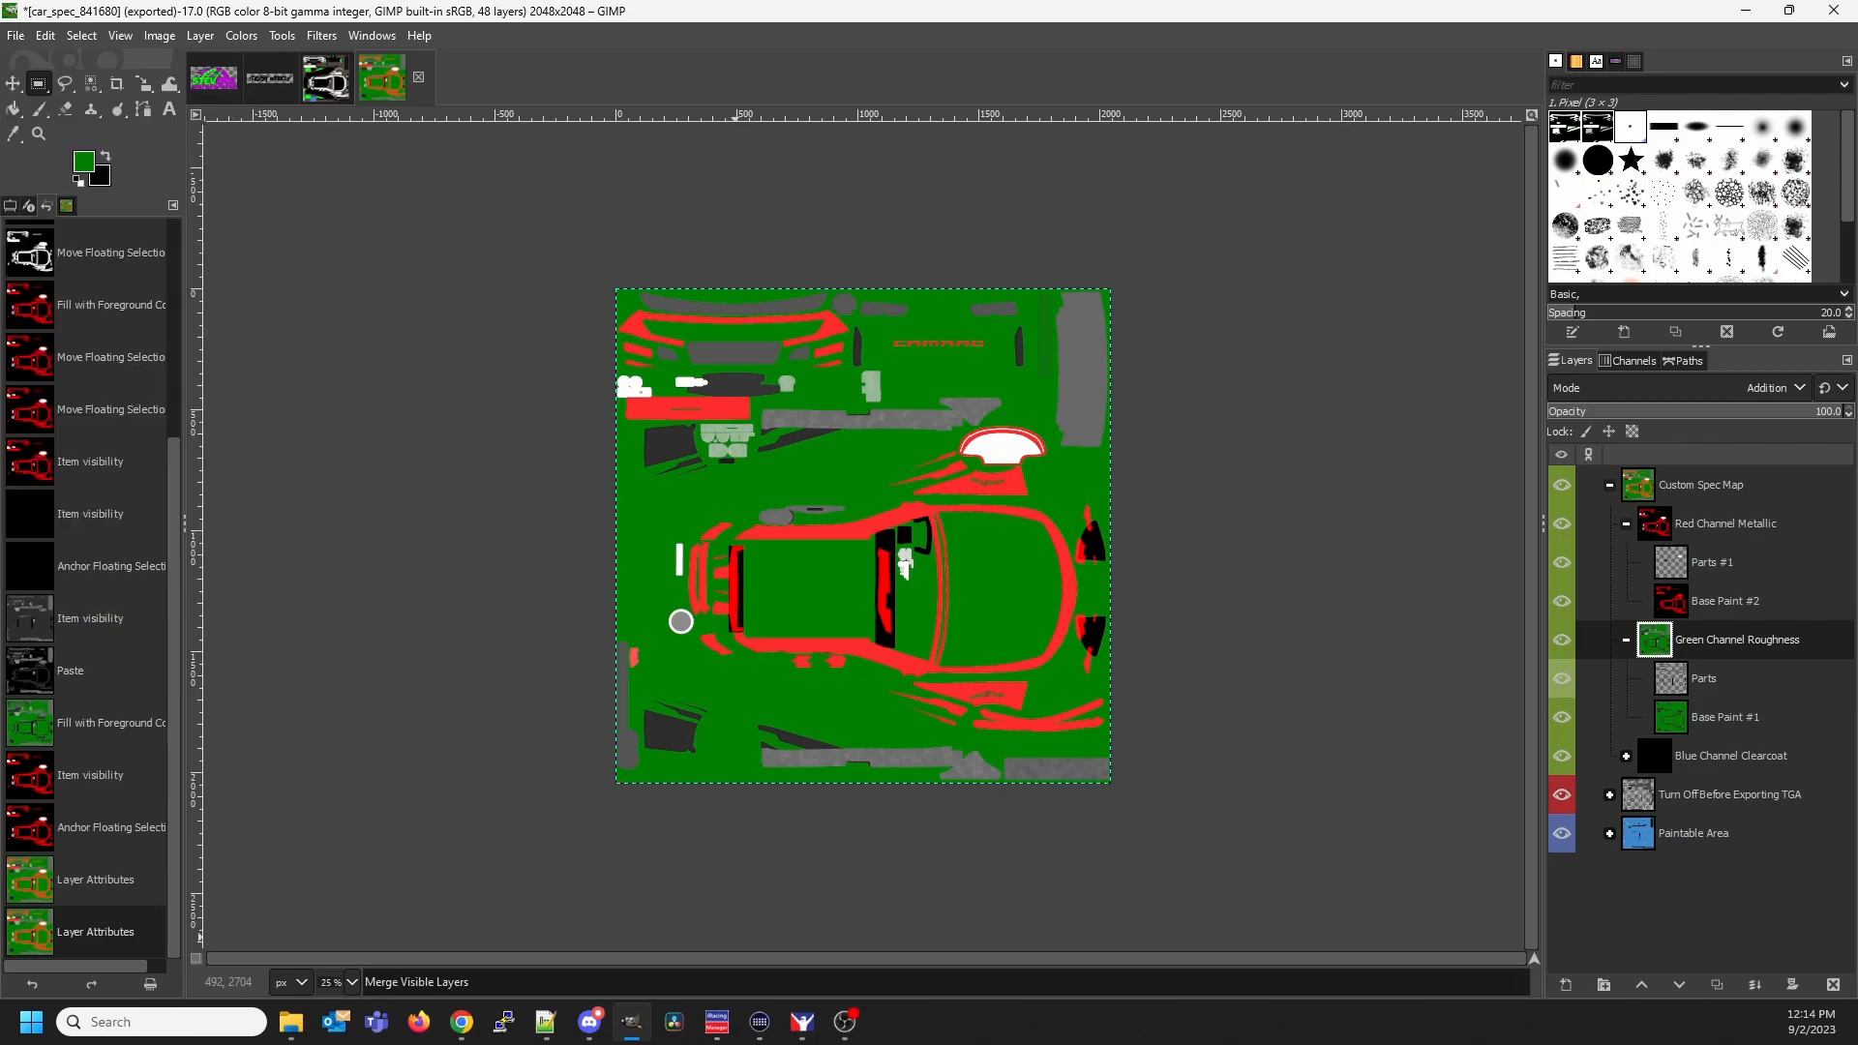
left_click(802, 1021)
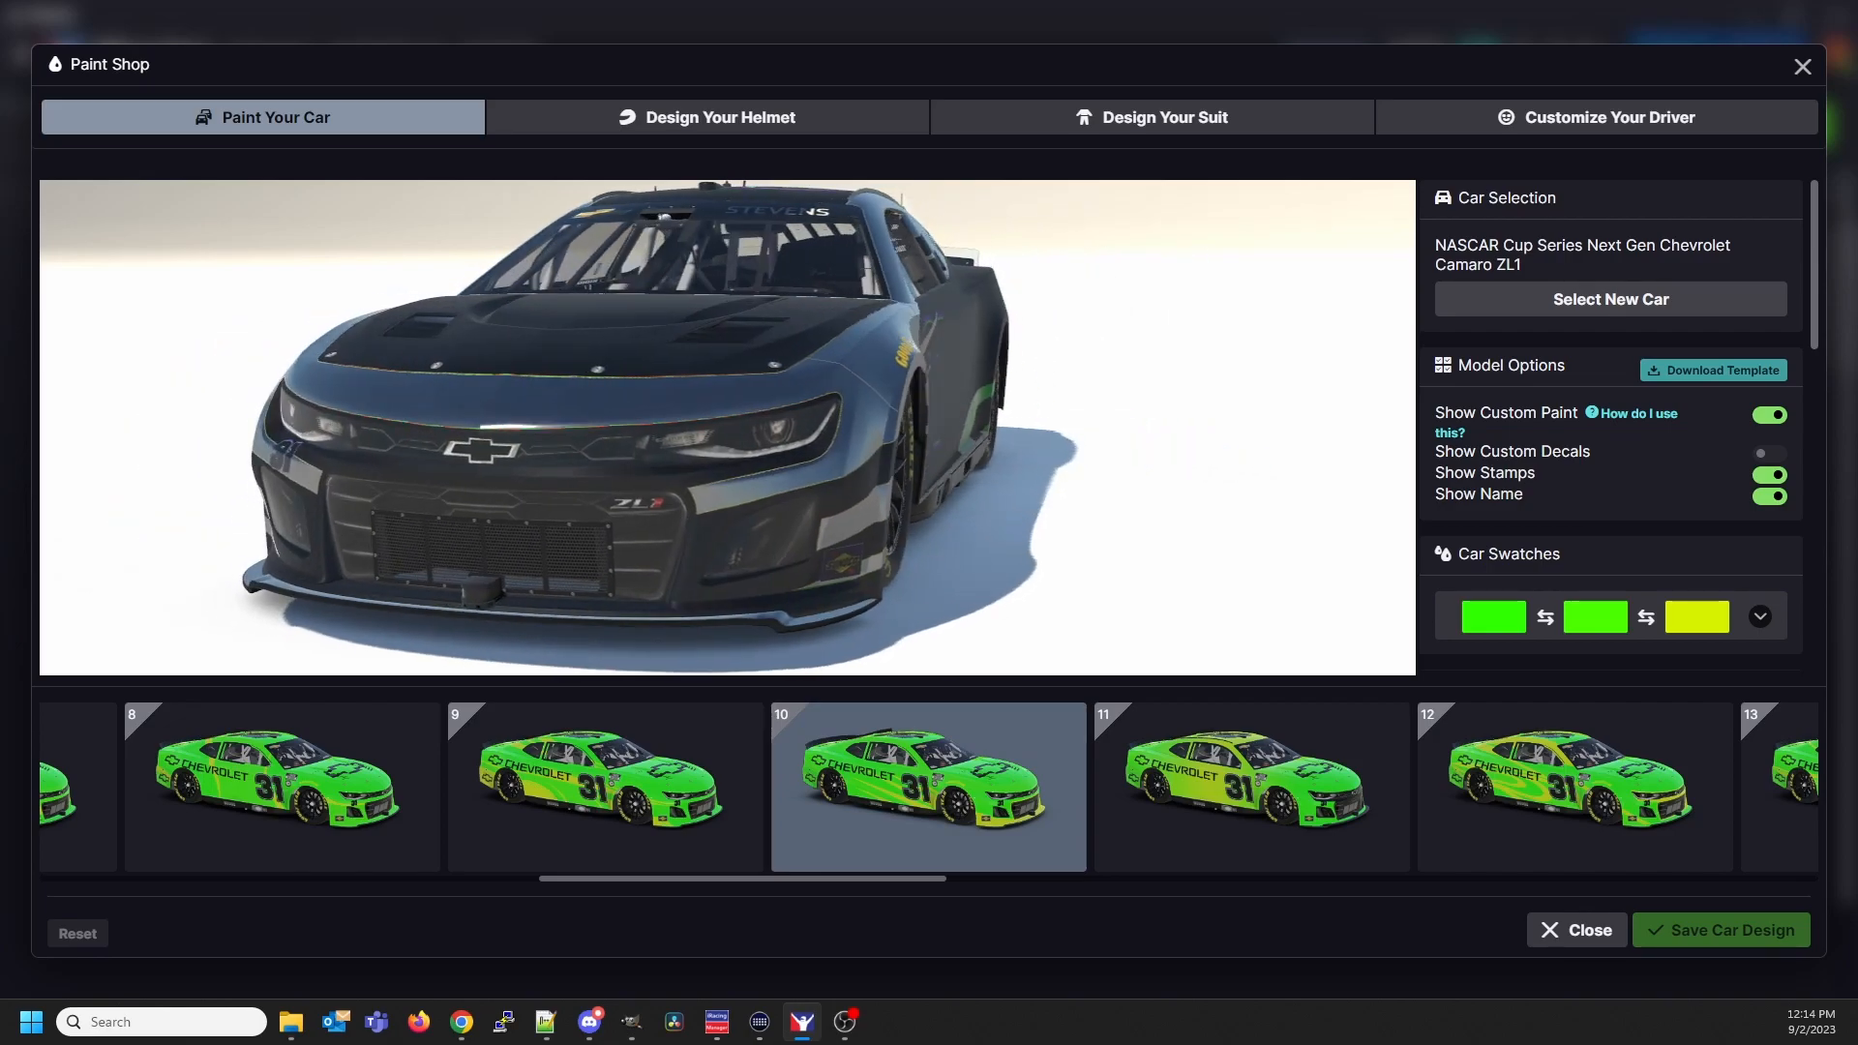
left_click_drag(728, 428, 711, 319)
scroll(728, 387, "down", 2)
scroll(727, 387, "down", 1)
mouse_move(727, 387)
left_mouse_down()
mouse_move(731, 484)
mouse_move(740, 372)
mouse_move(575, 377)
mouse_move(726, 378)
left_mouse_up()
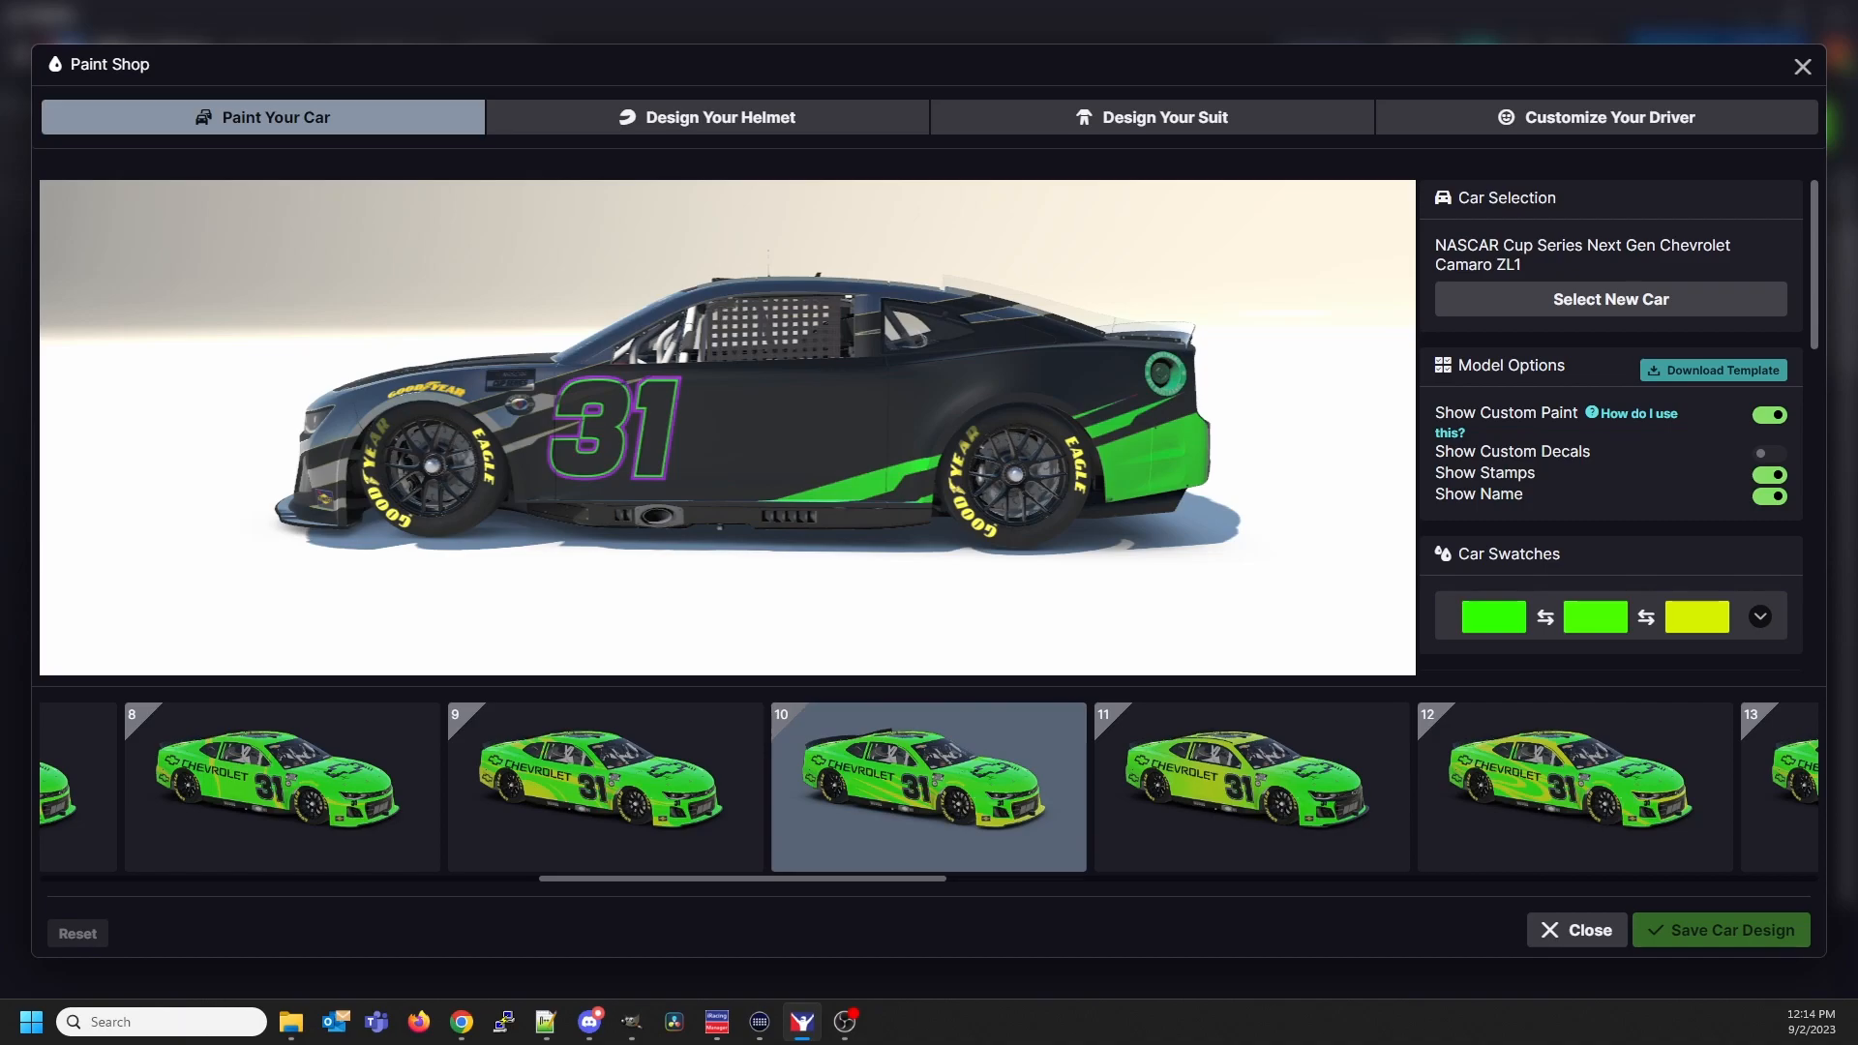
left_click(631, 1022)
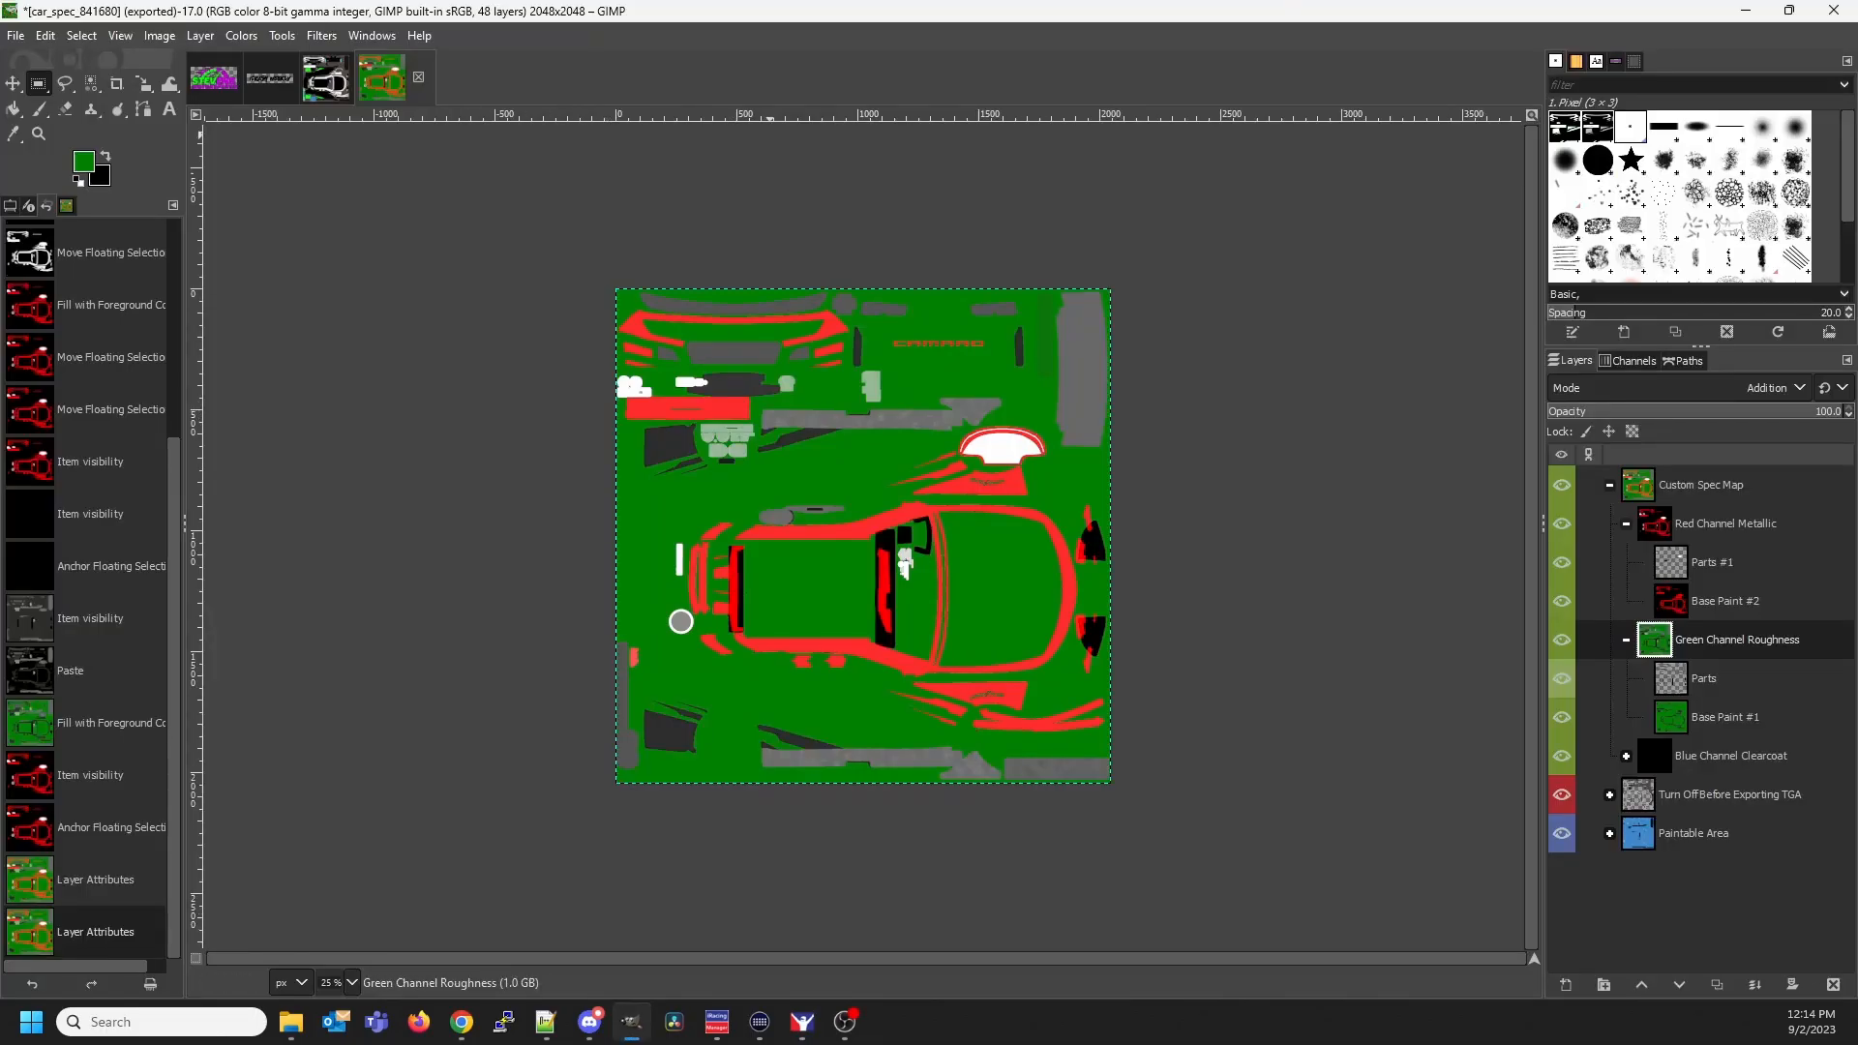
On the car_841680 livery, clear the selection and add a transparent layer 'Decals' above Pitboard
left_click(326, 78)
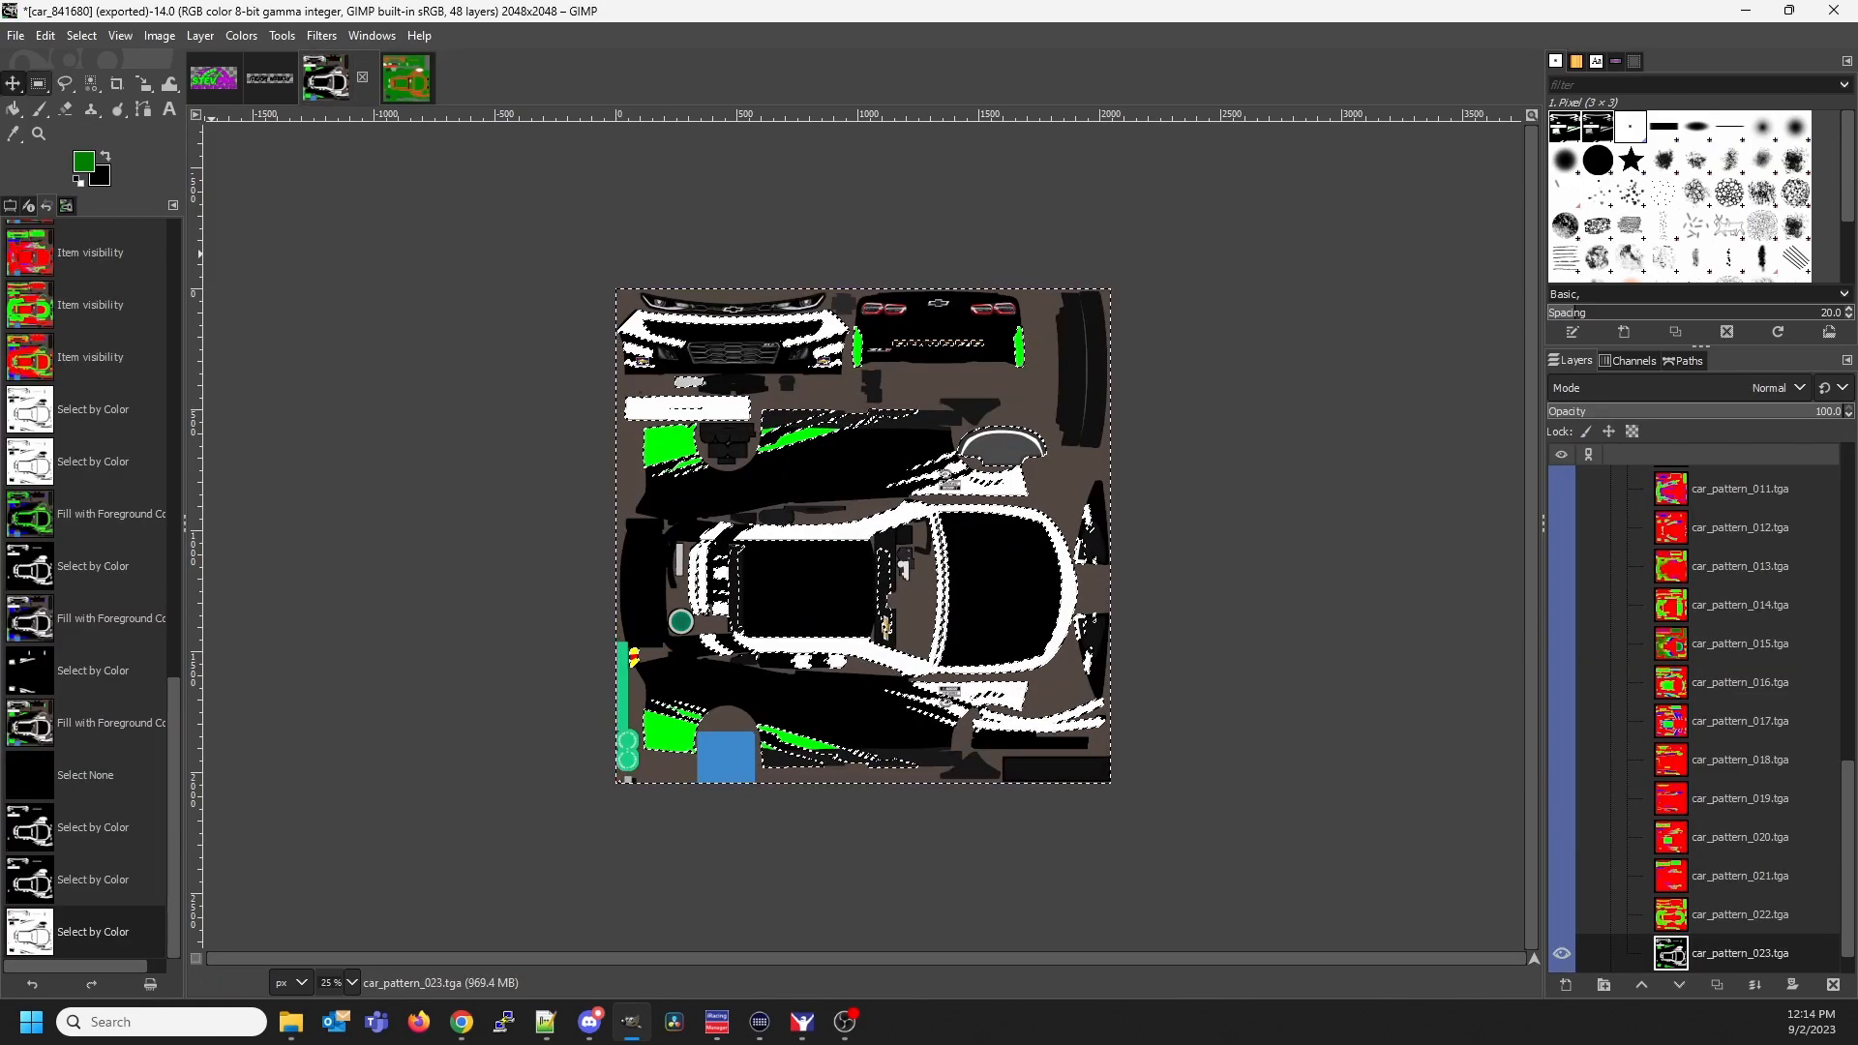
key("ctrl+shift+a")
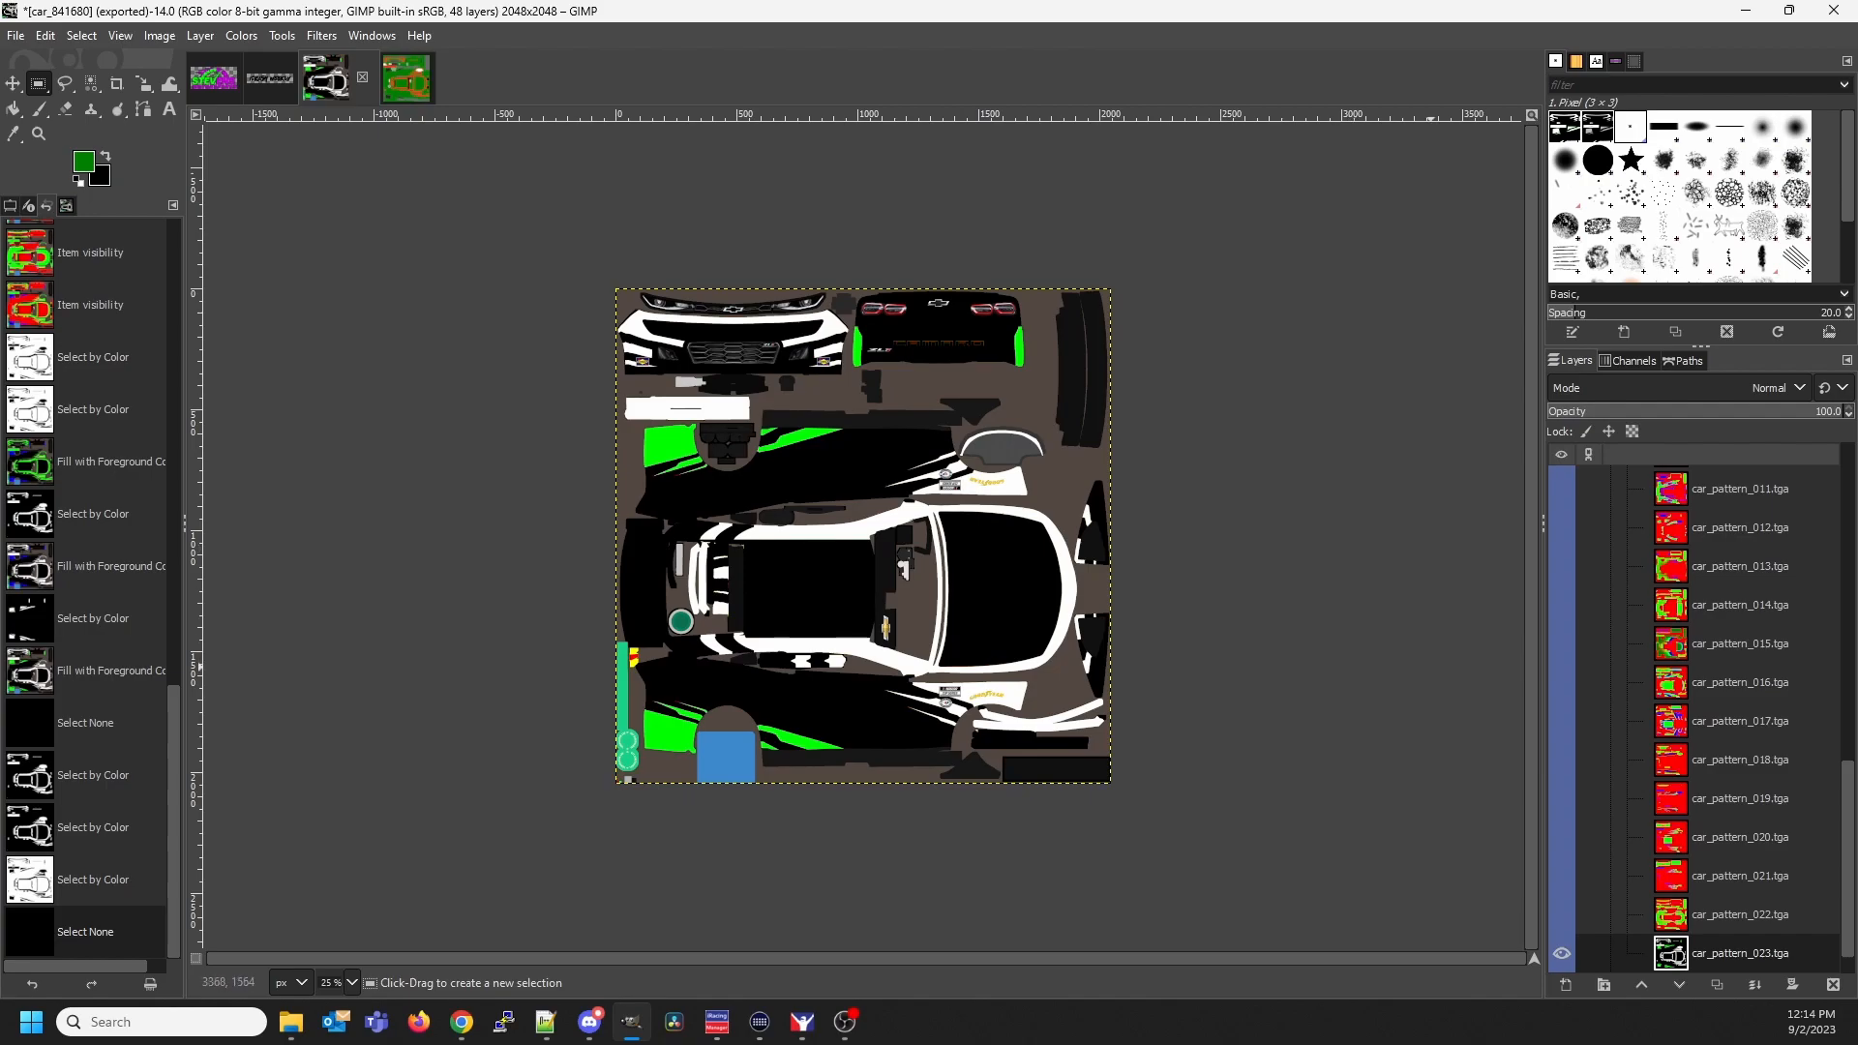
scroll(1703, 677, "up", 3)
scroll(1560, 677, "up", 4)
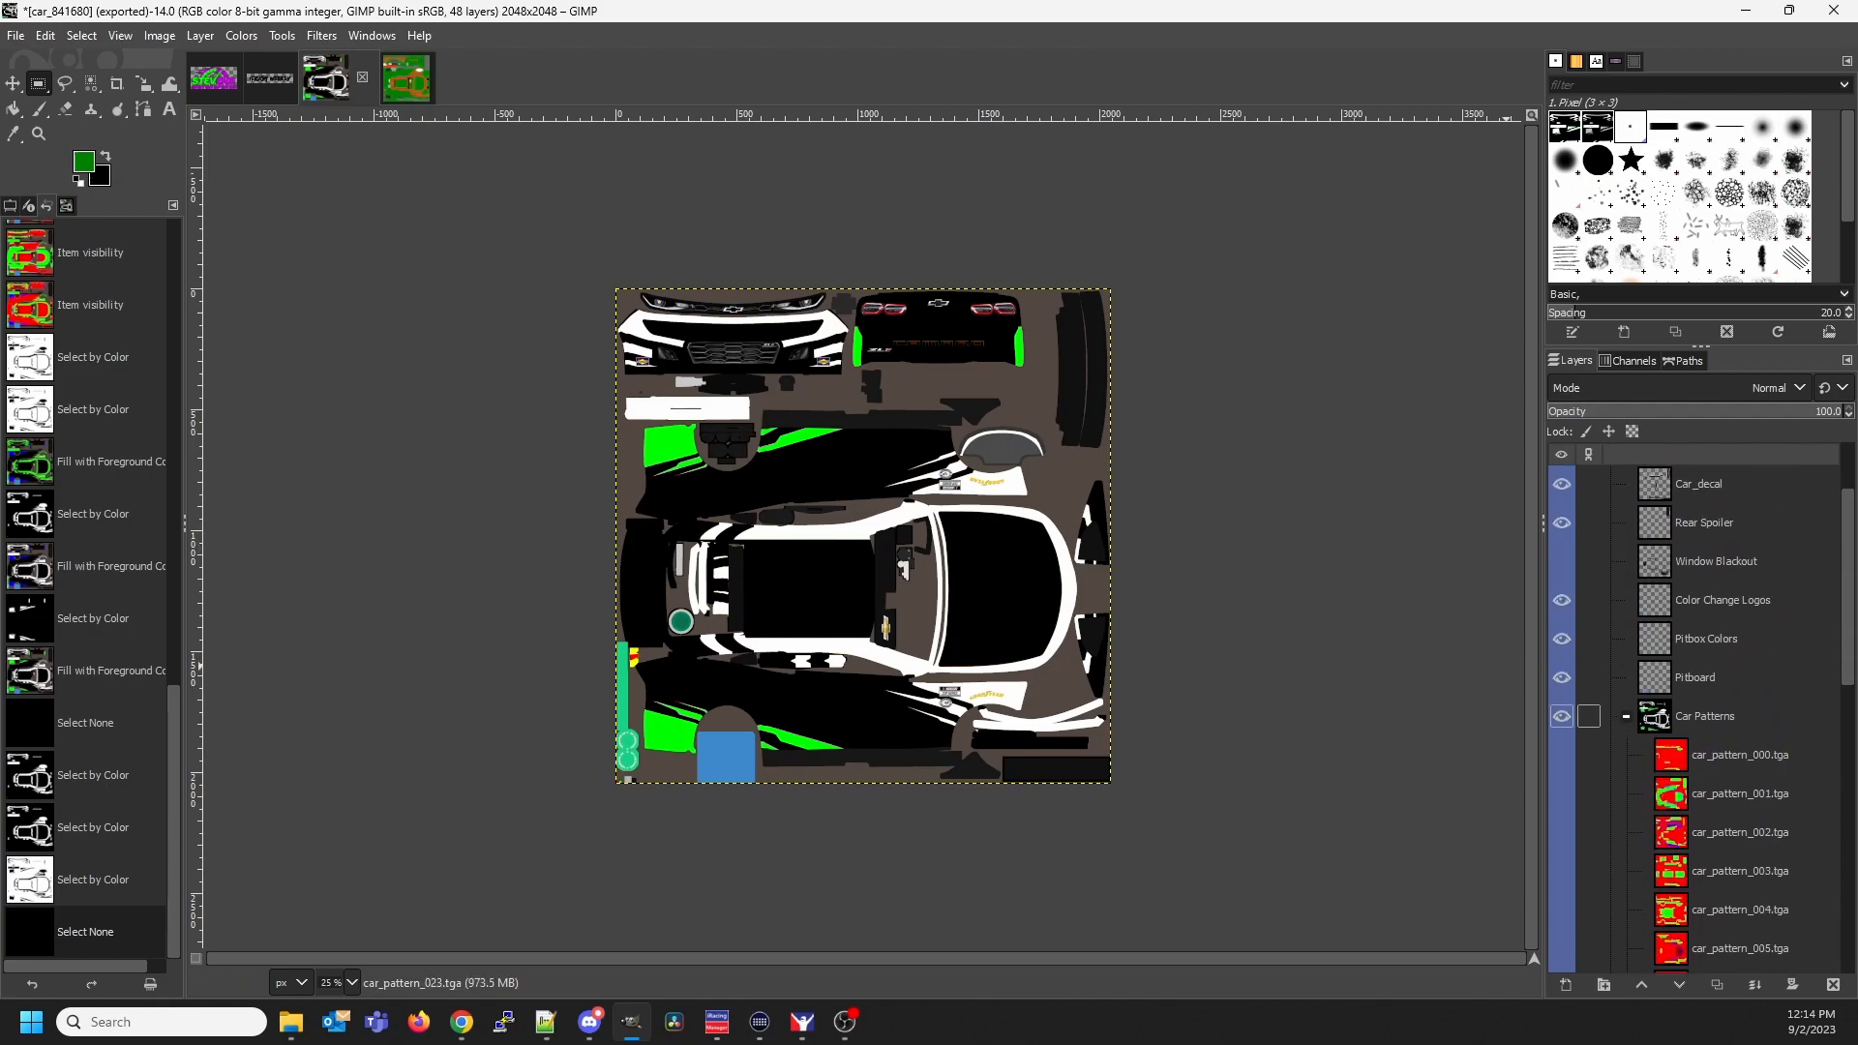
right_click(1656, 677)
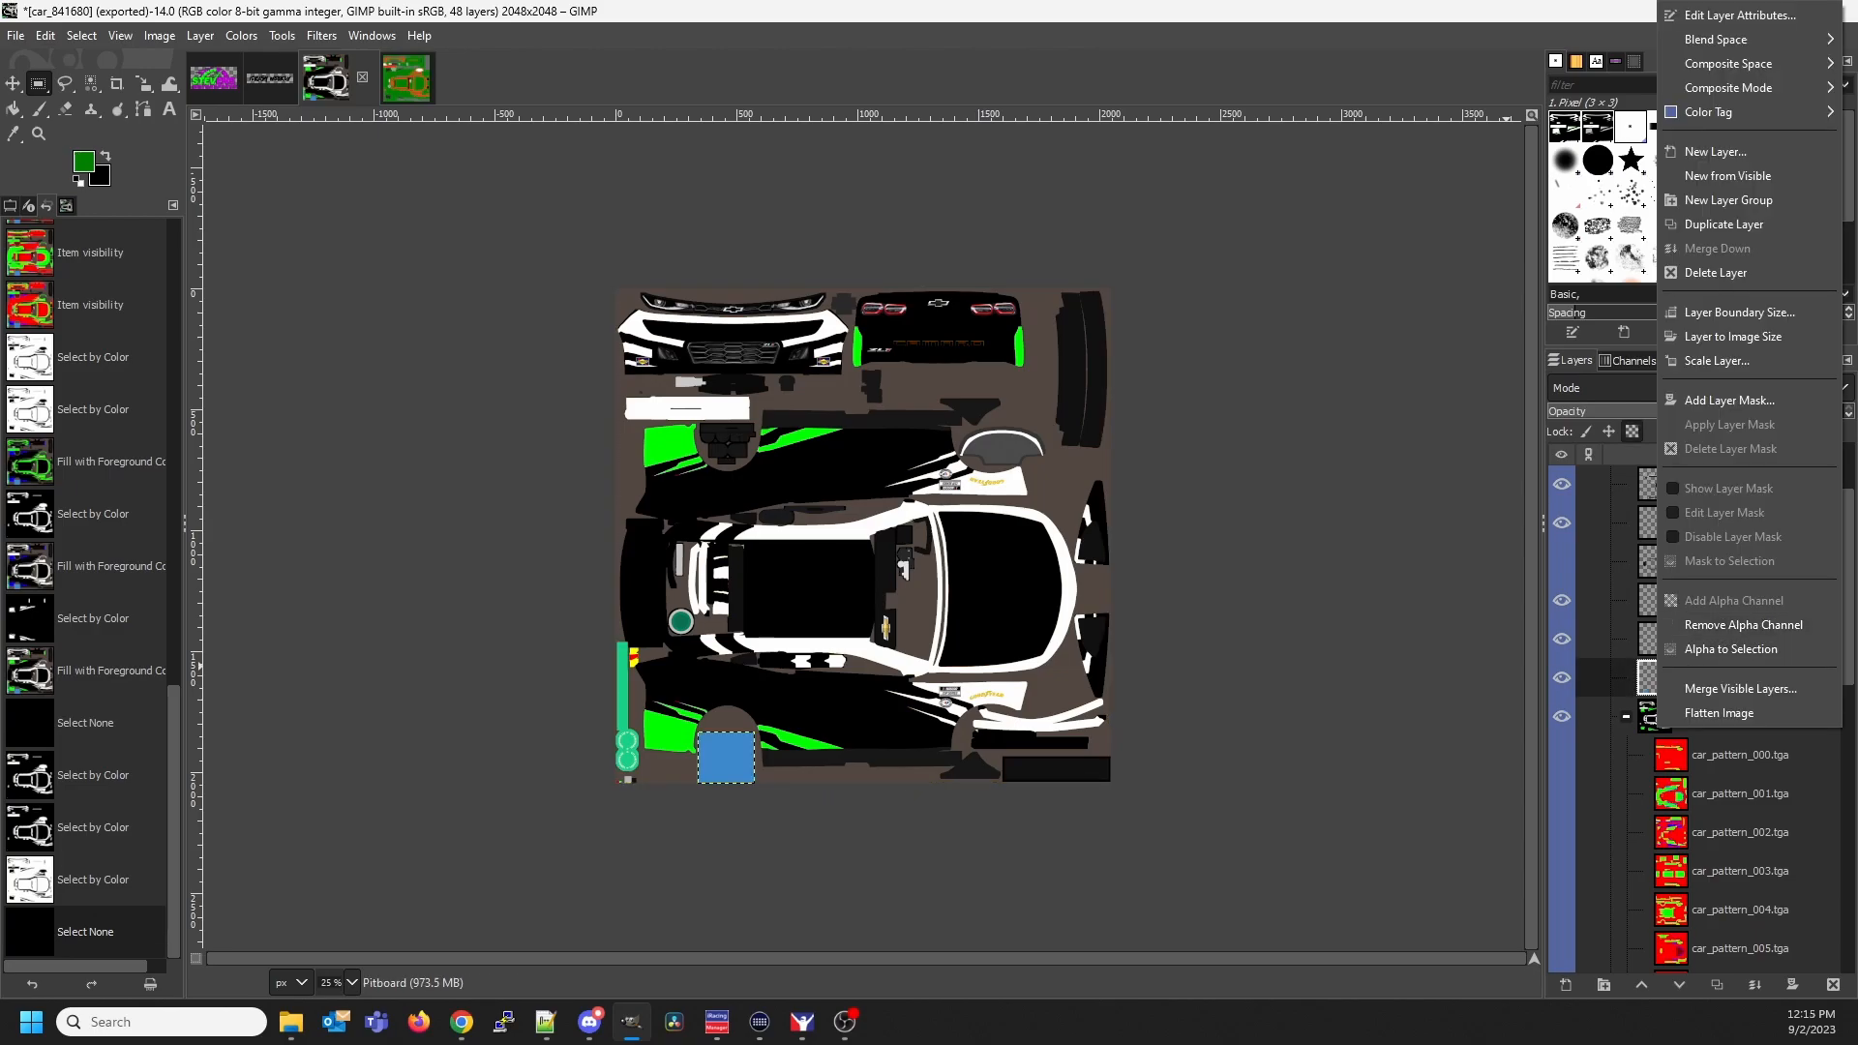
left_click(1714, 152)
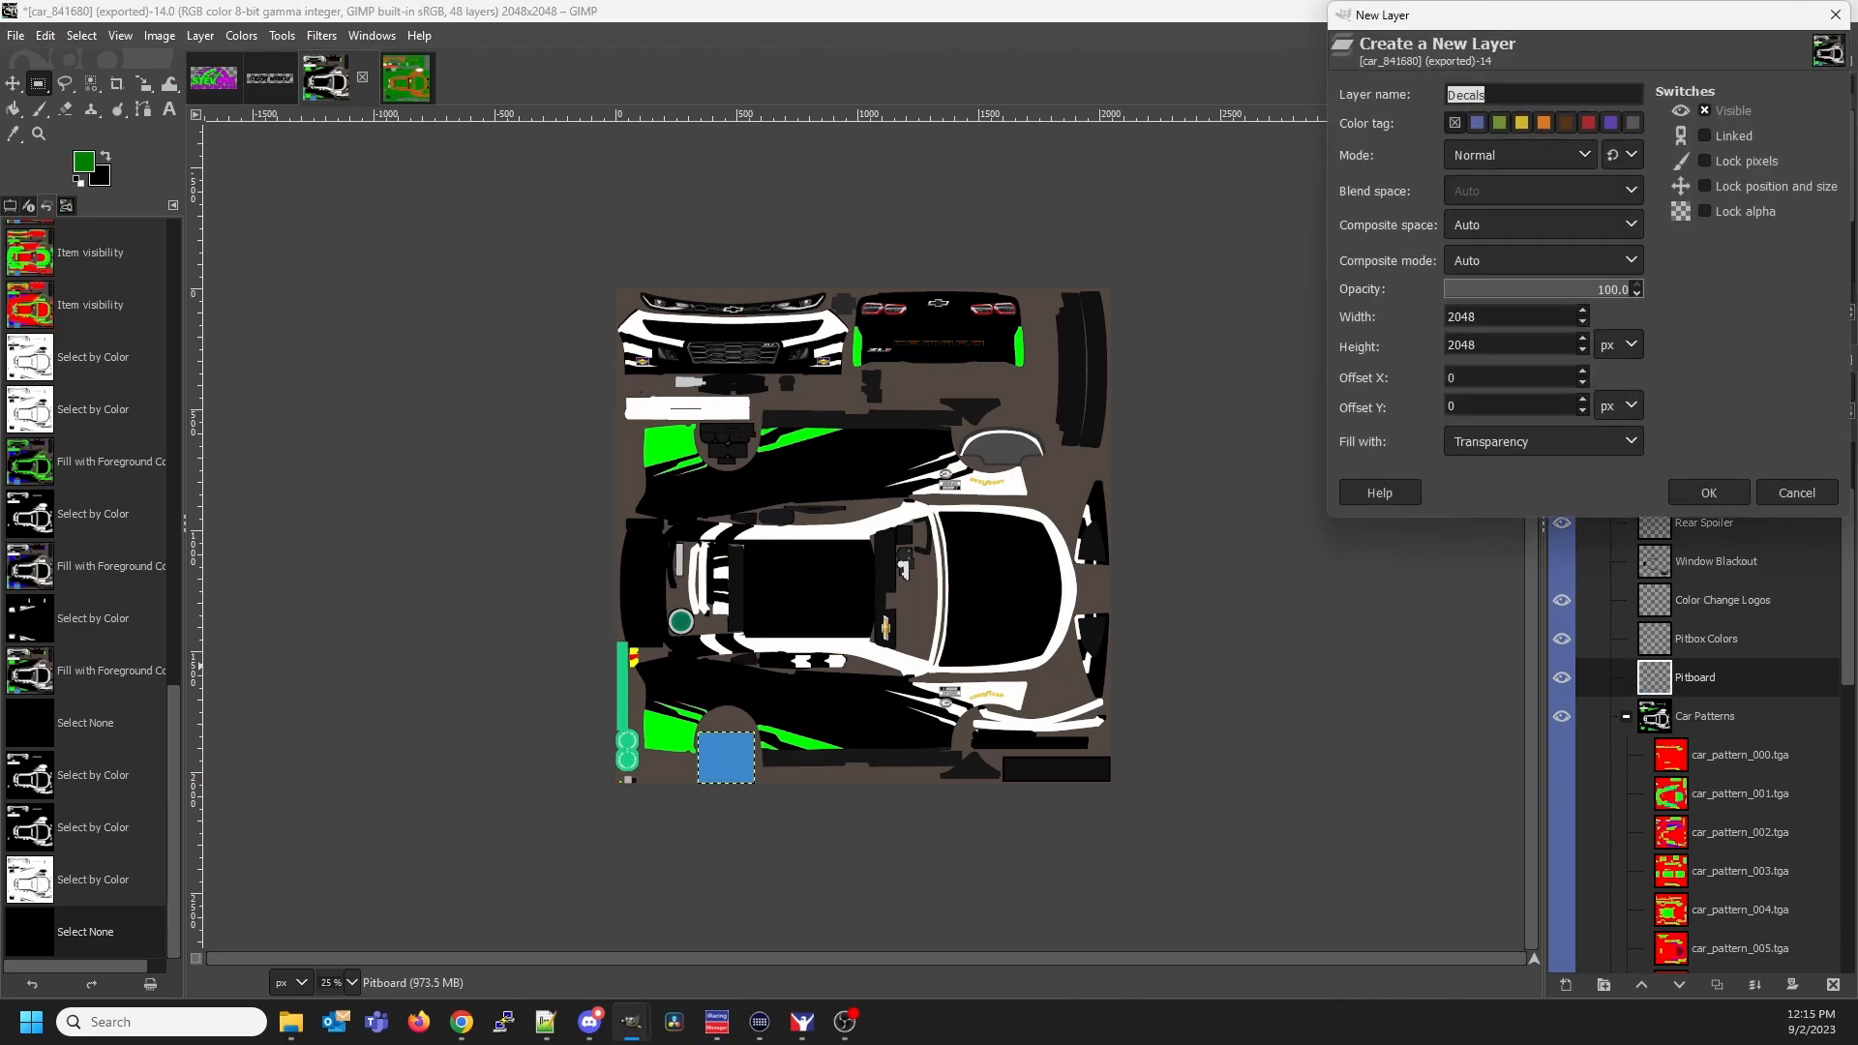
left_click(1709, 493)
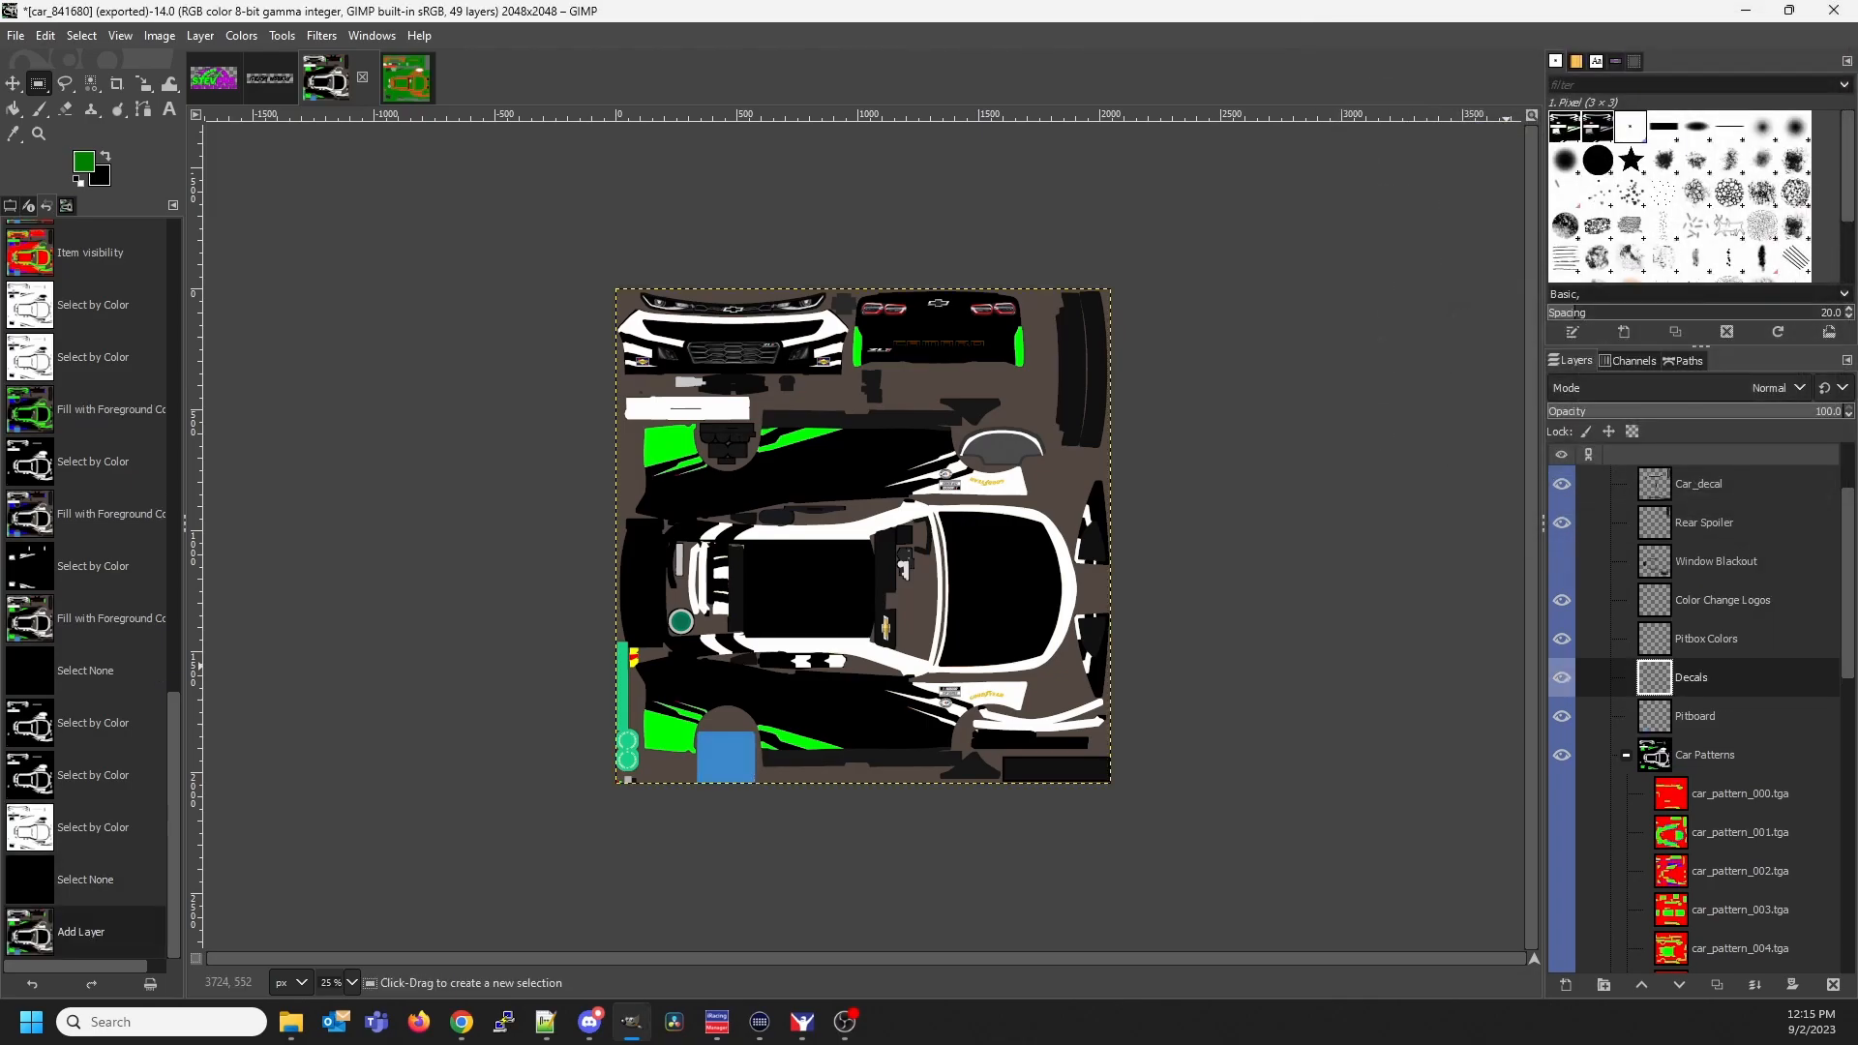
Move the Decals layer below Pitboard, select Pitboard, and set the foreground colour to bright green
left_click_drag(1588, 677, 1673, 745)
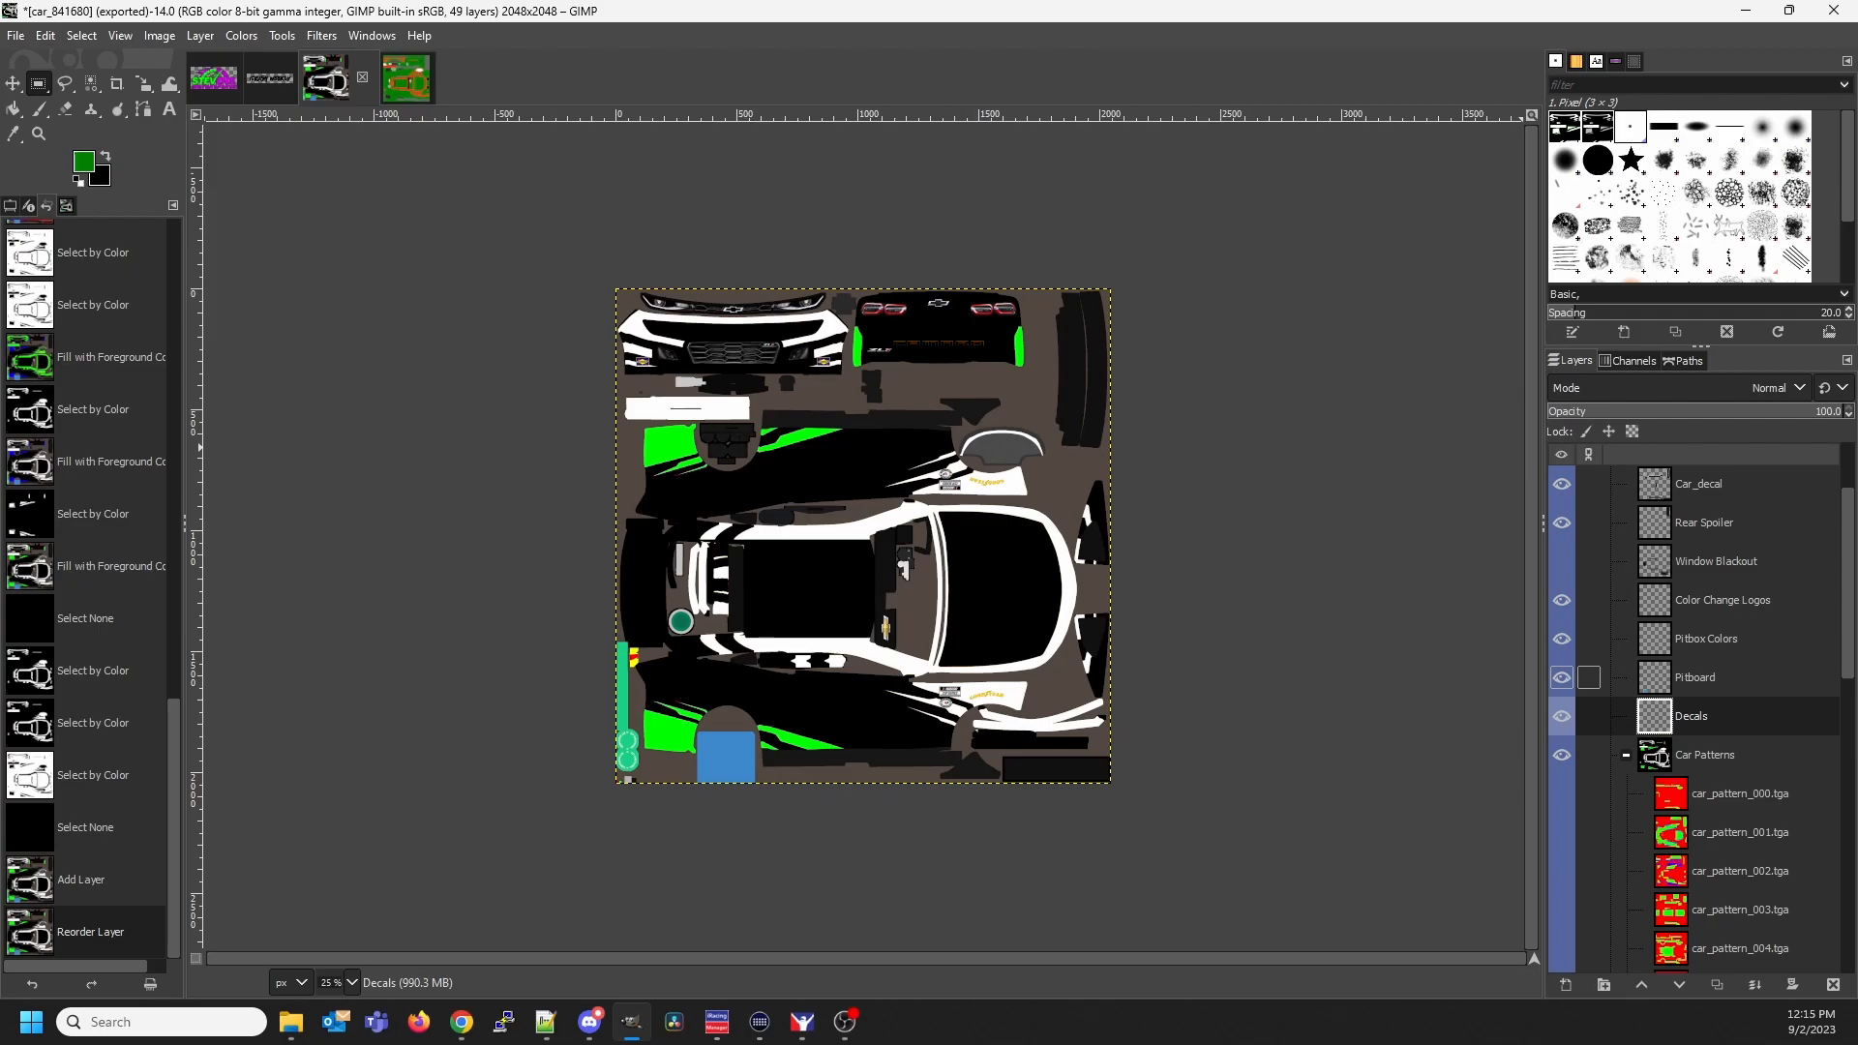
left_click(1695, 678)
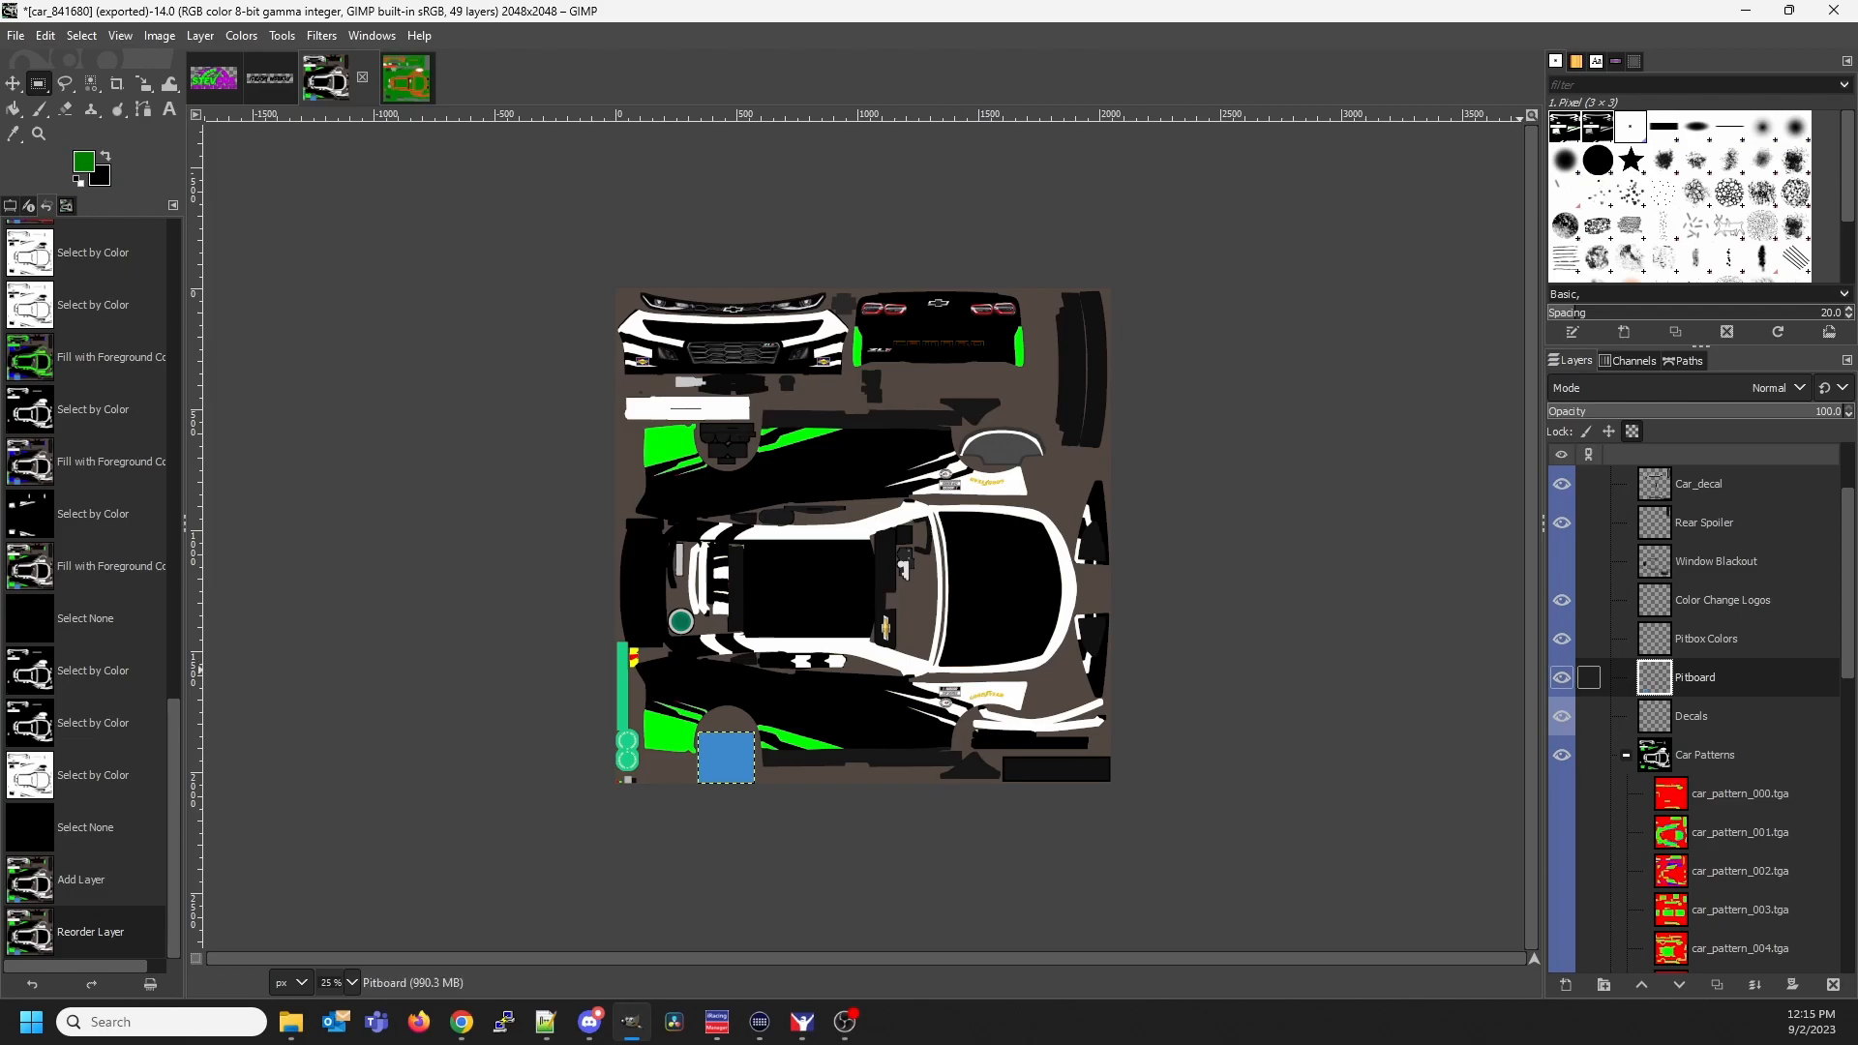
left_click(84, 162)
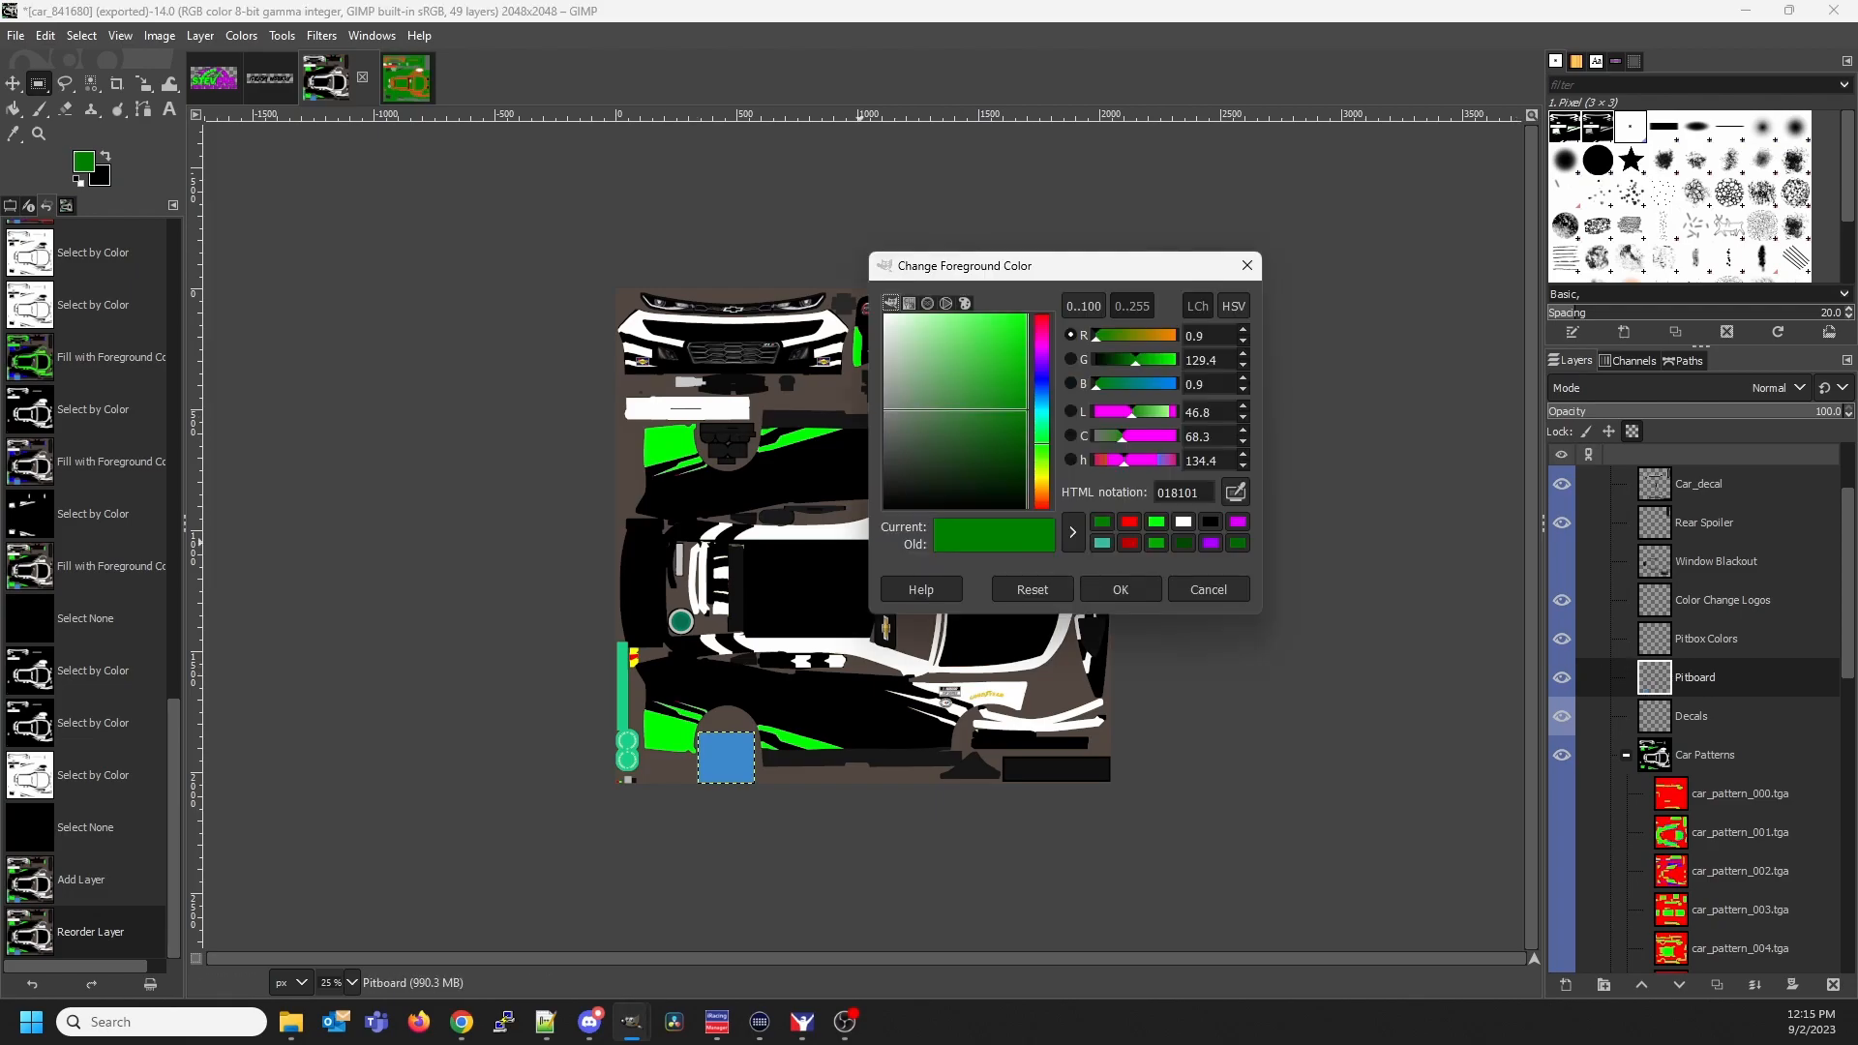
left_click(1157, 521)
left_click(1120, 590)
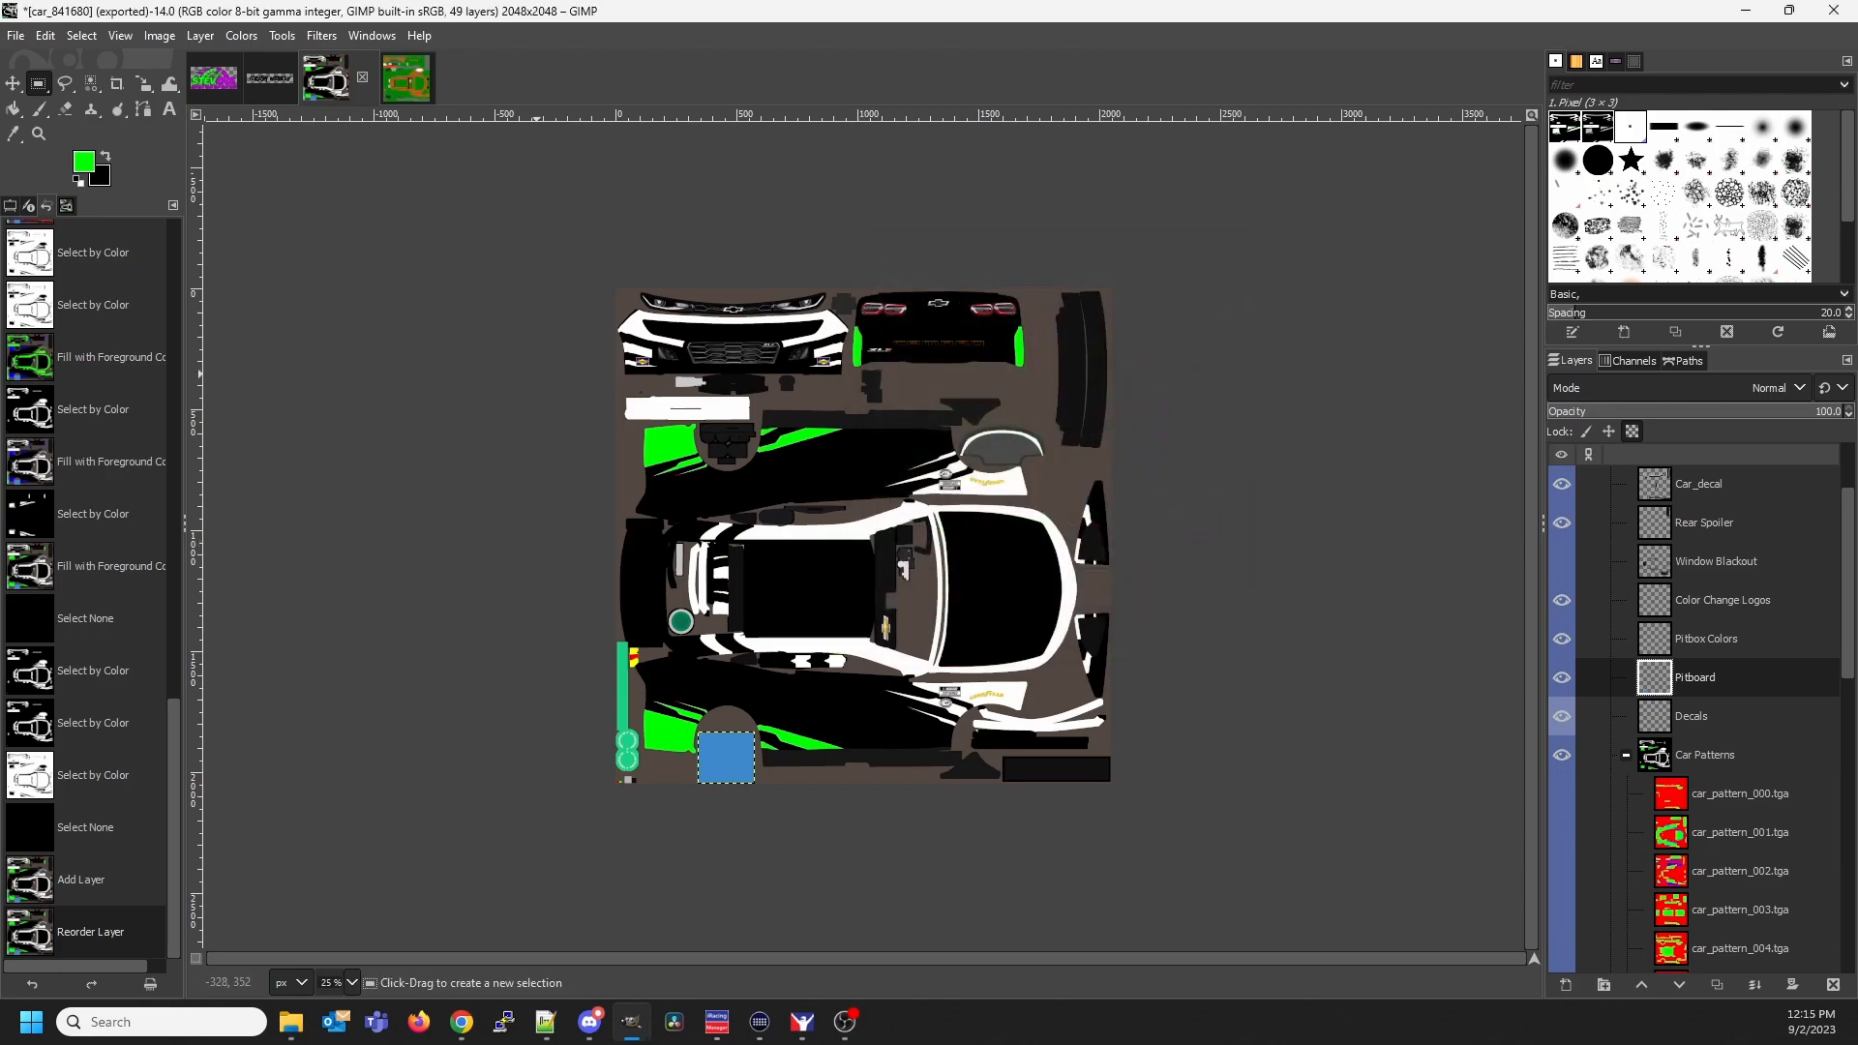
Bucket-fill the pitboard's blue square with bright green
key("shift+b")
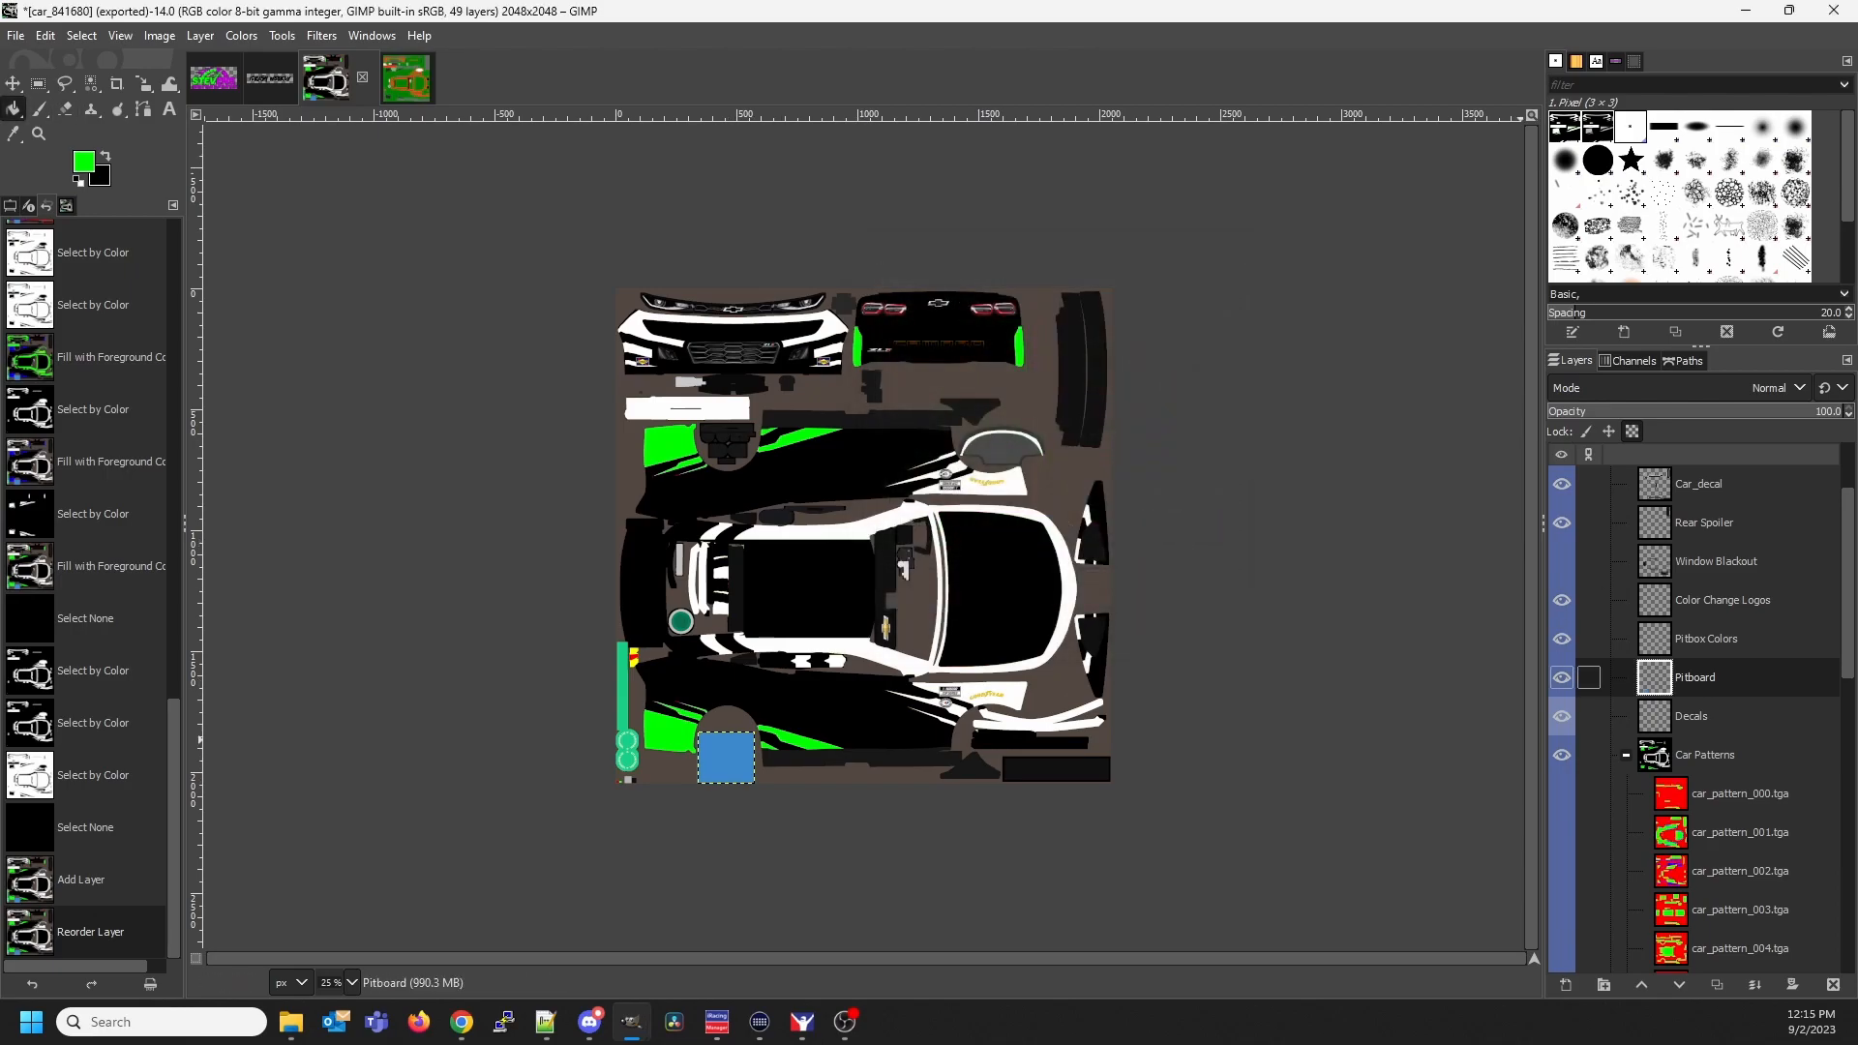
left_click(715, 753)
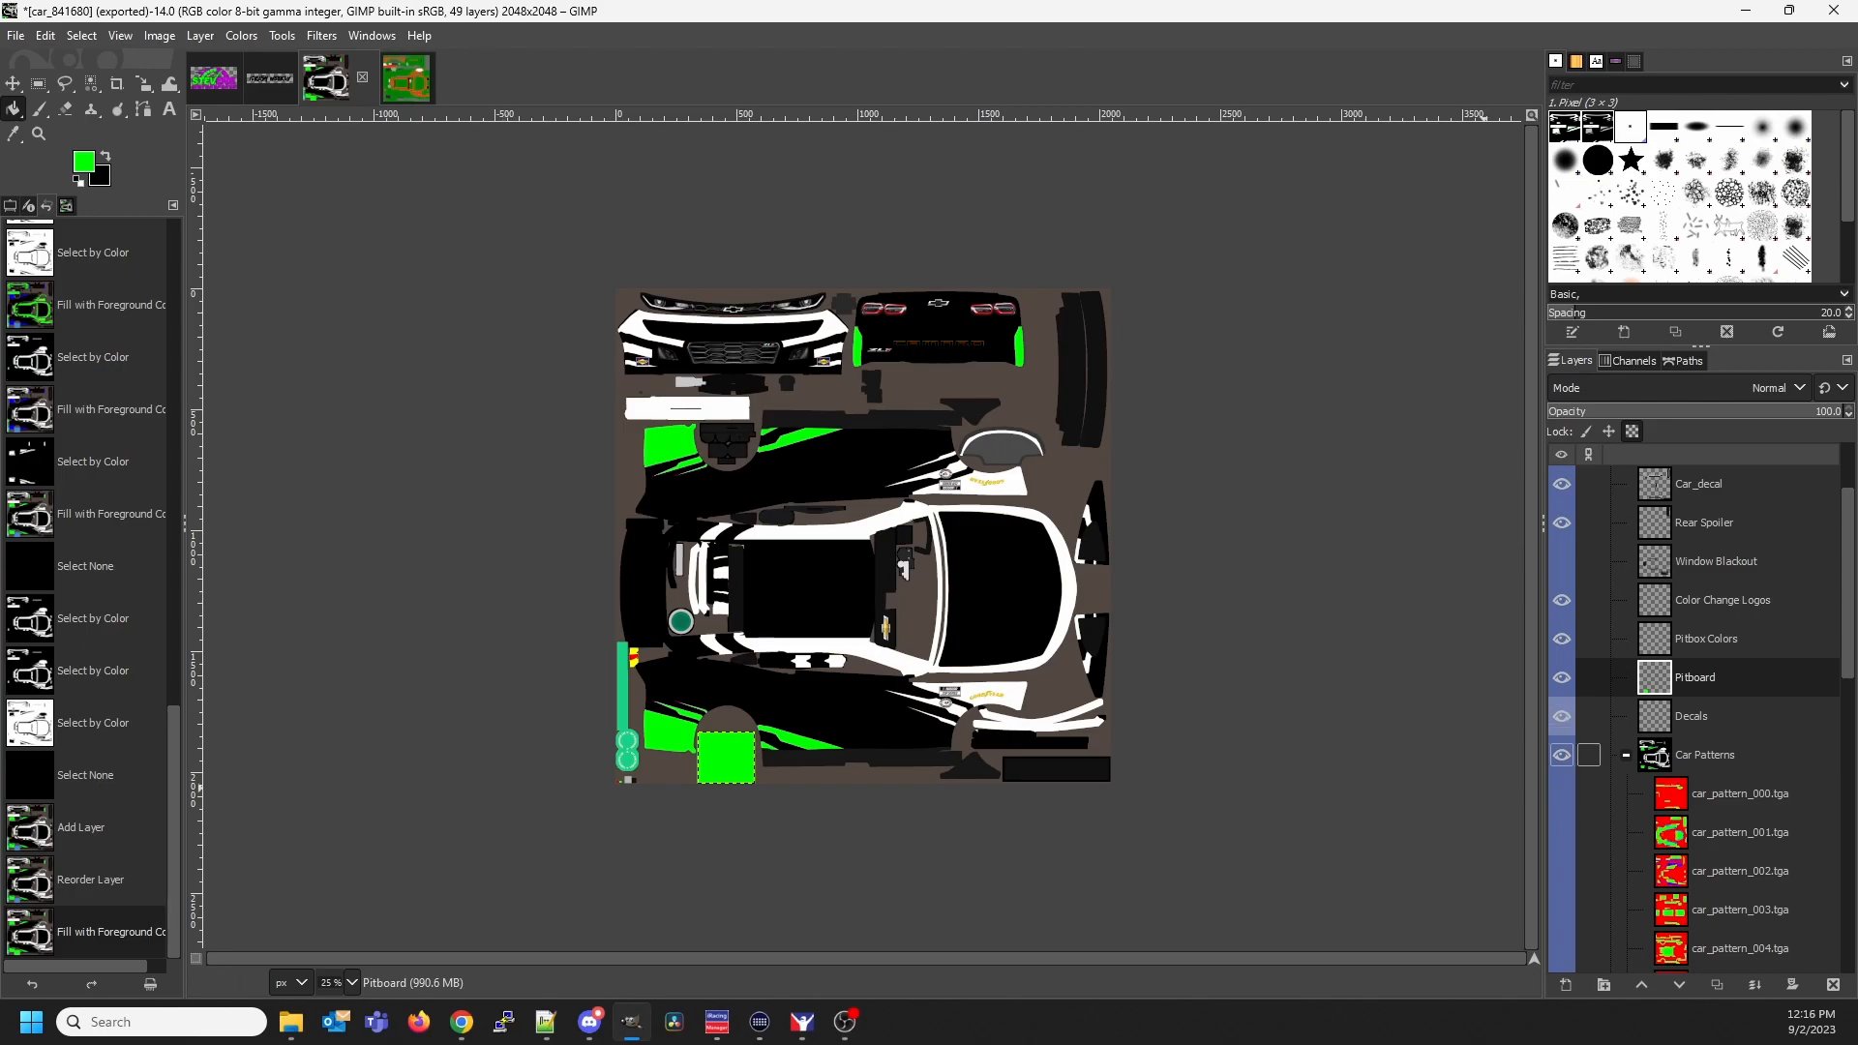
scroll(1587, 745, "up", 1)
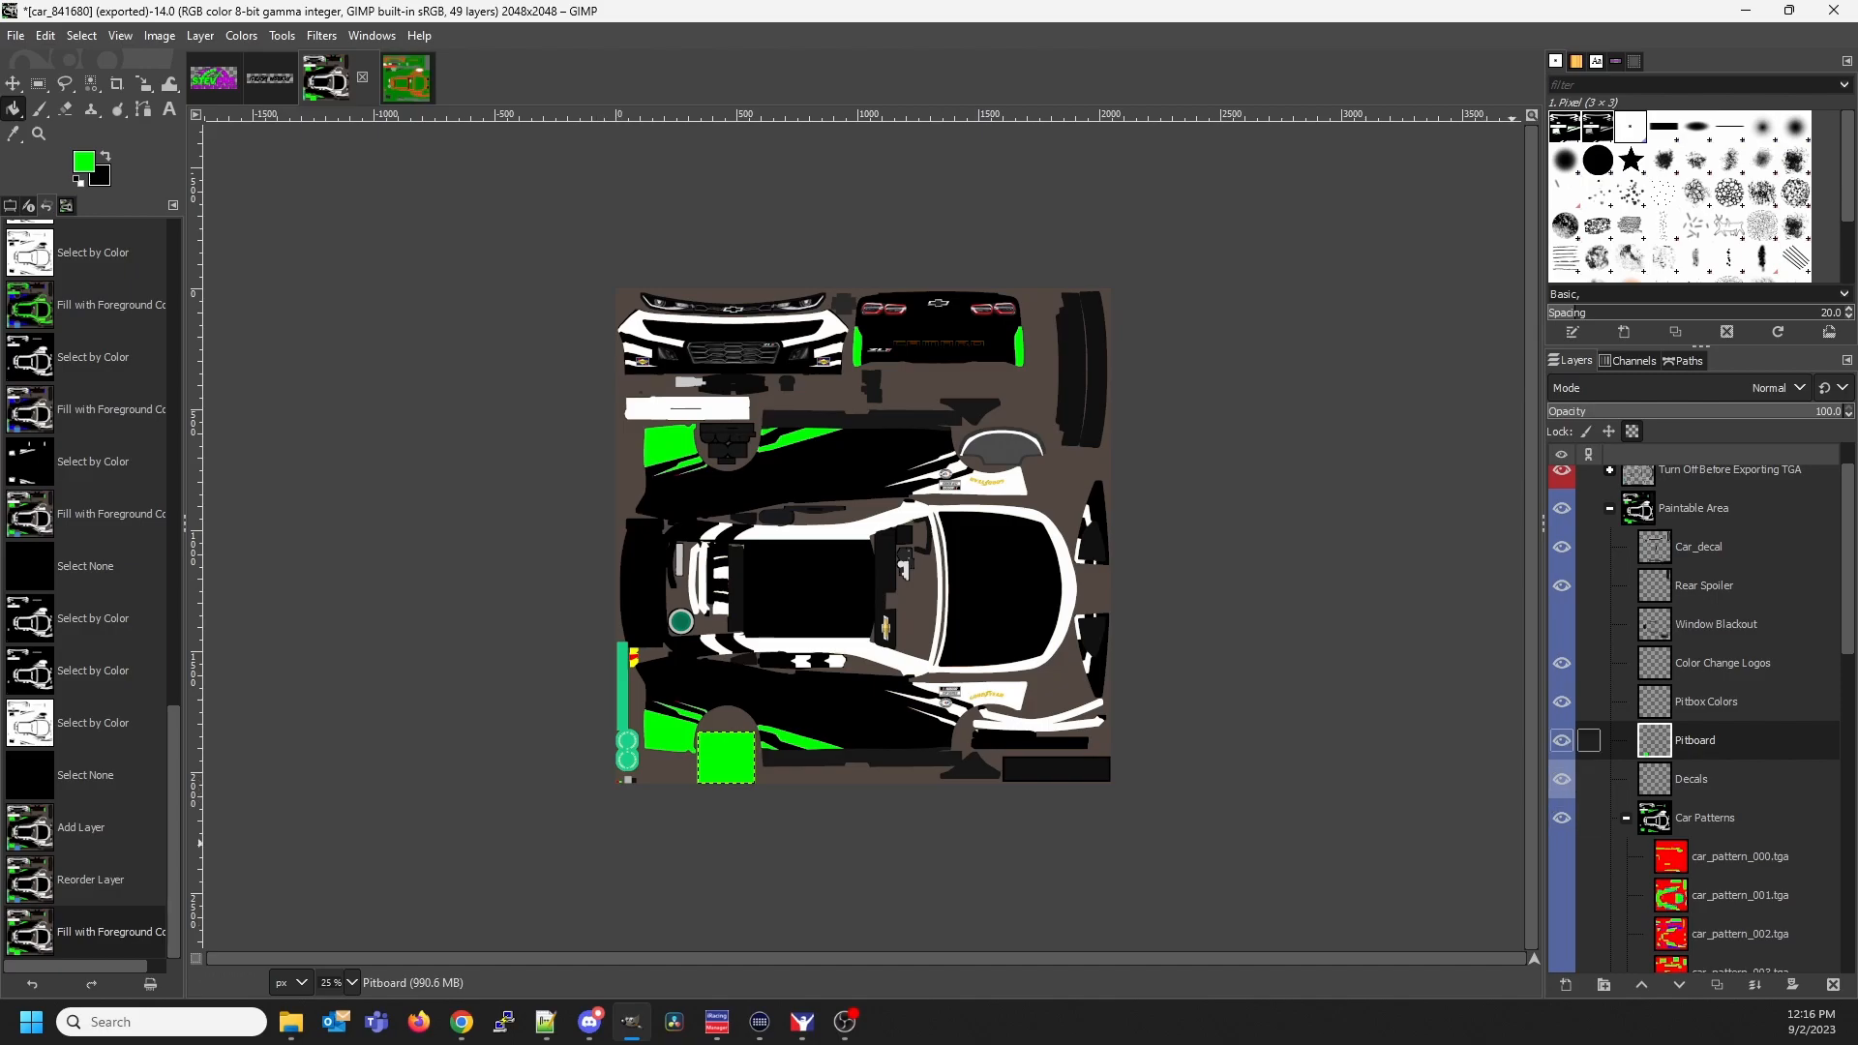
Hide the Pitbox Colors and Color Change Logos layers after briefly checking Pitboard's visibility
left_click(1562, 740)
left_click(1562, 740)
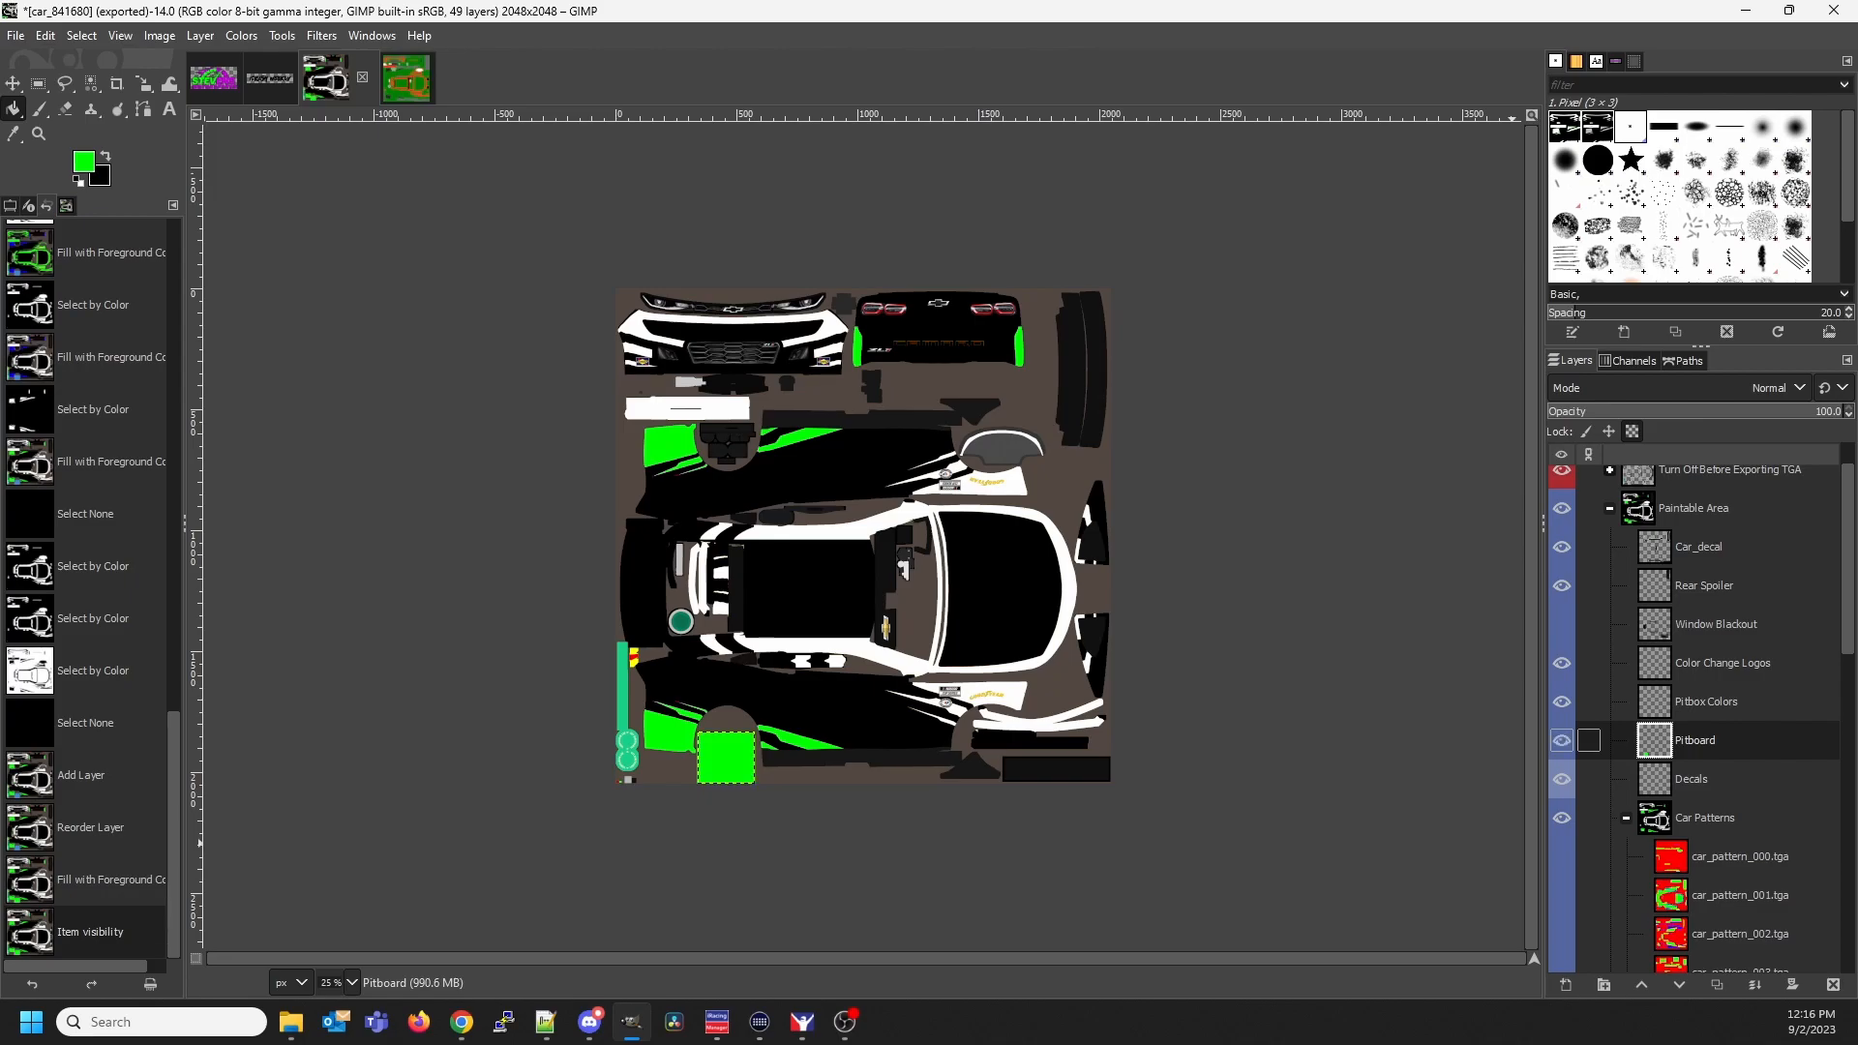
left_click(1562, 701)
left_click(1562, 701)
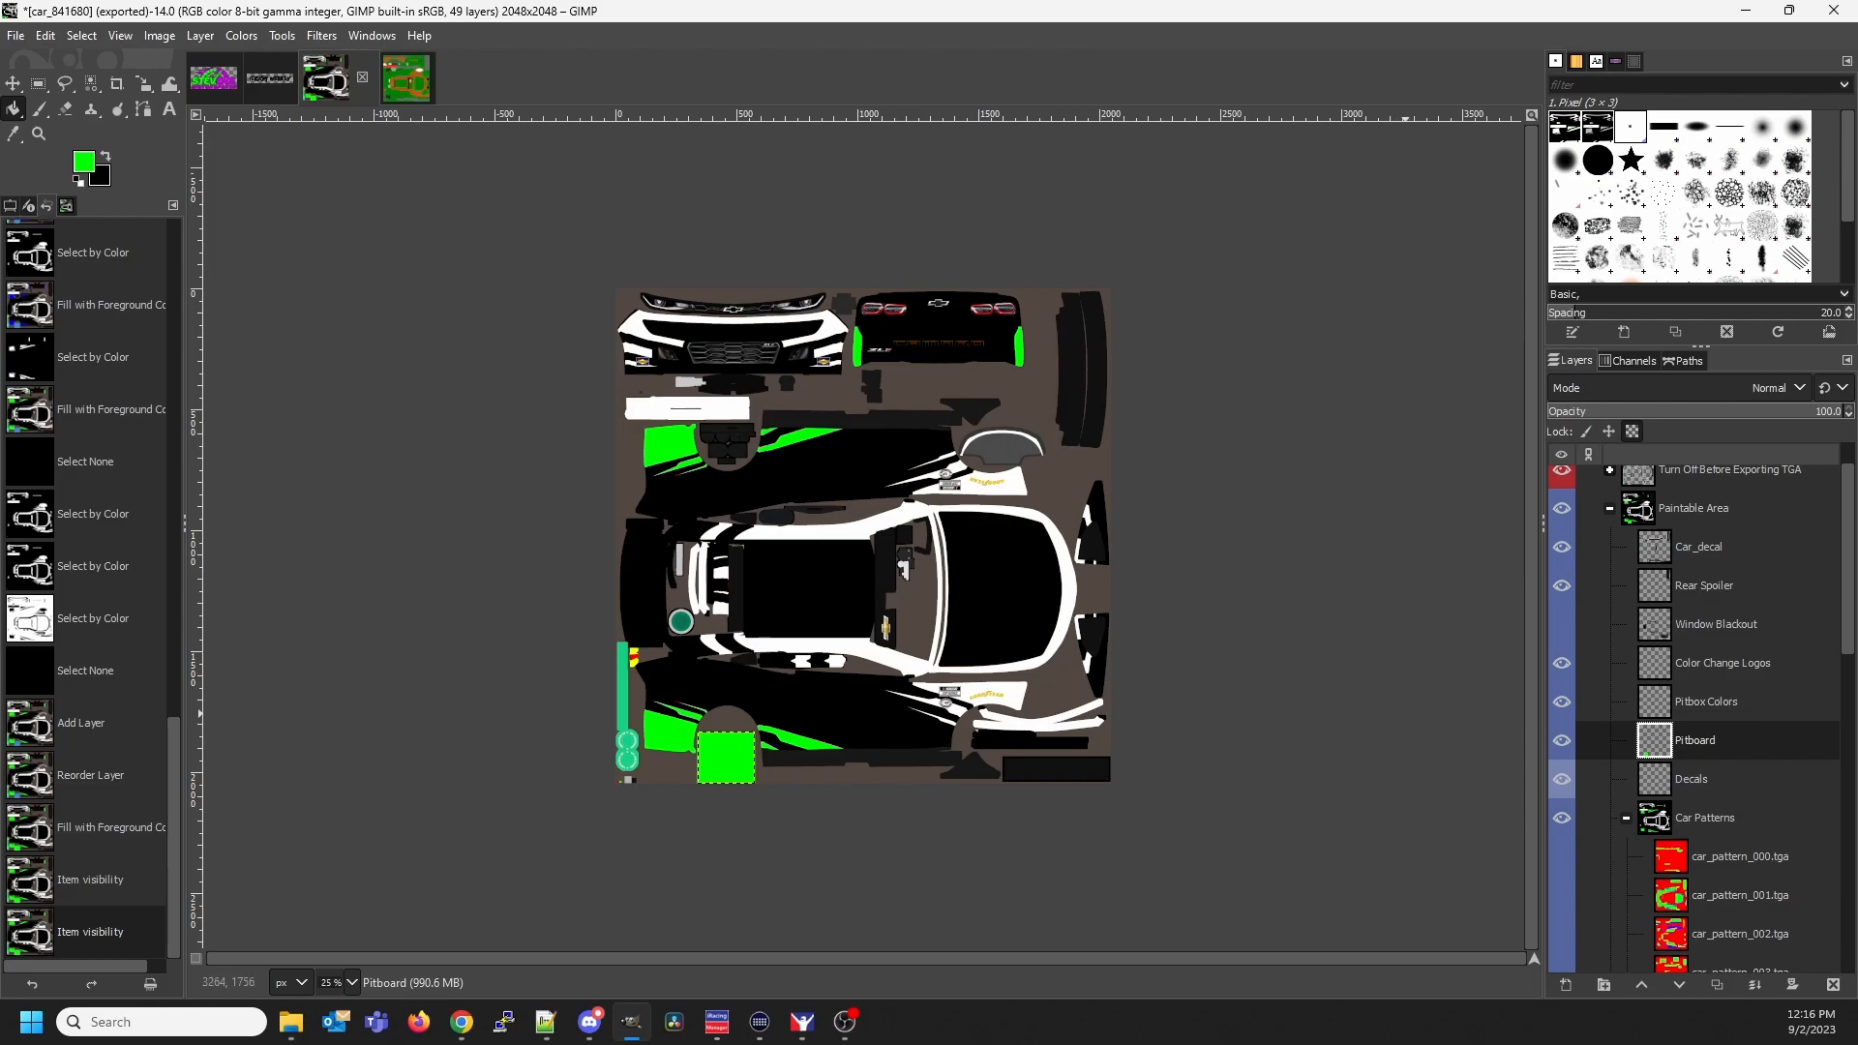
left_click(1562, 702)
left_click(1562, 663)
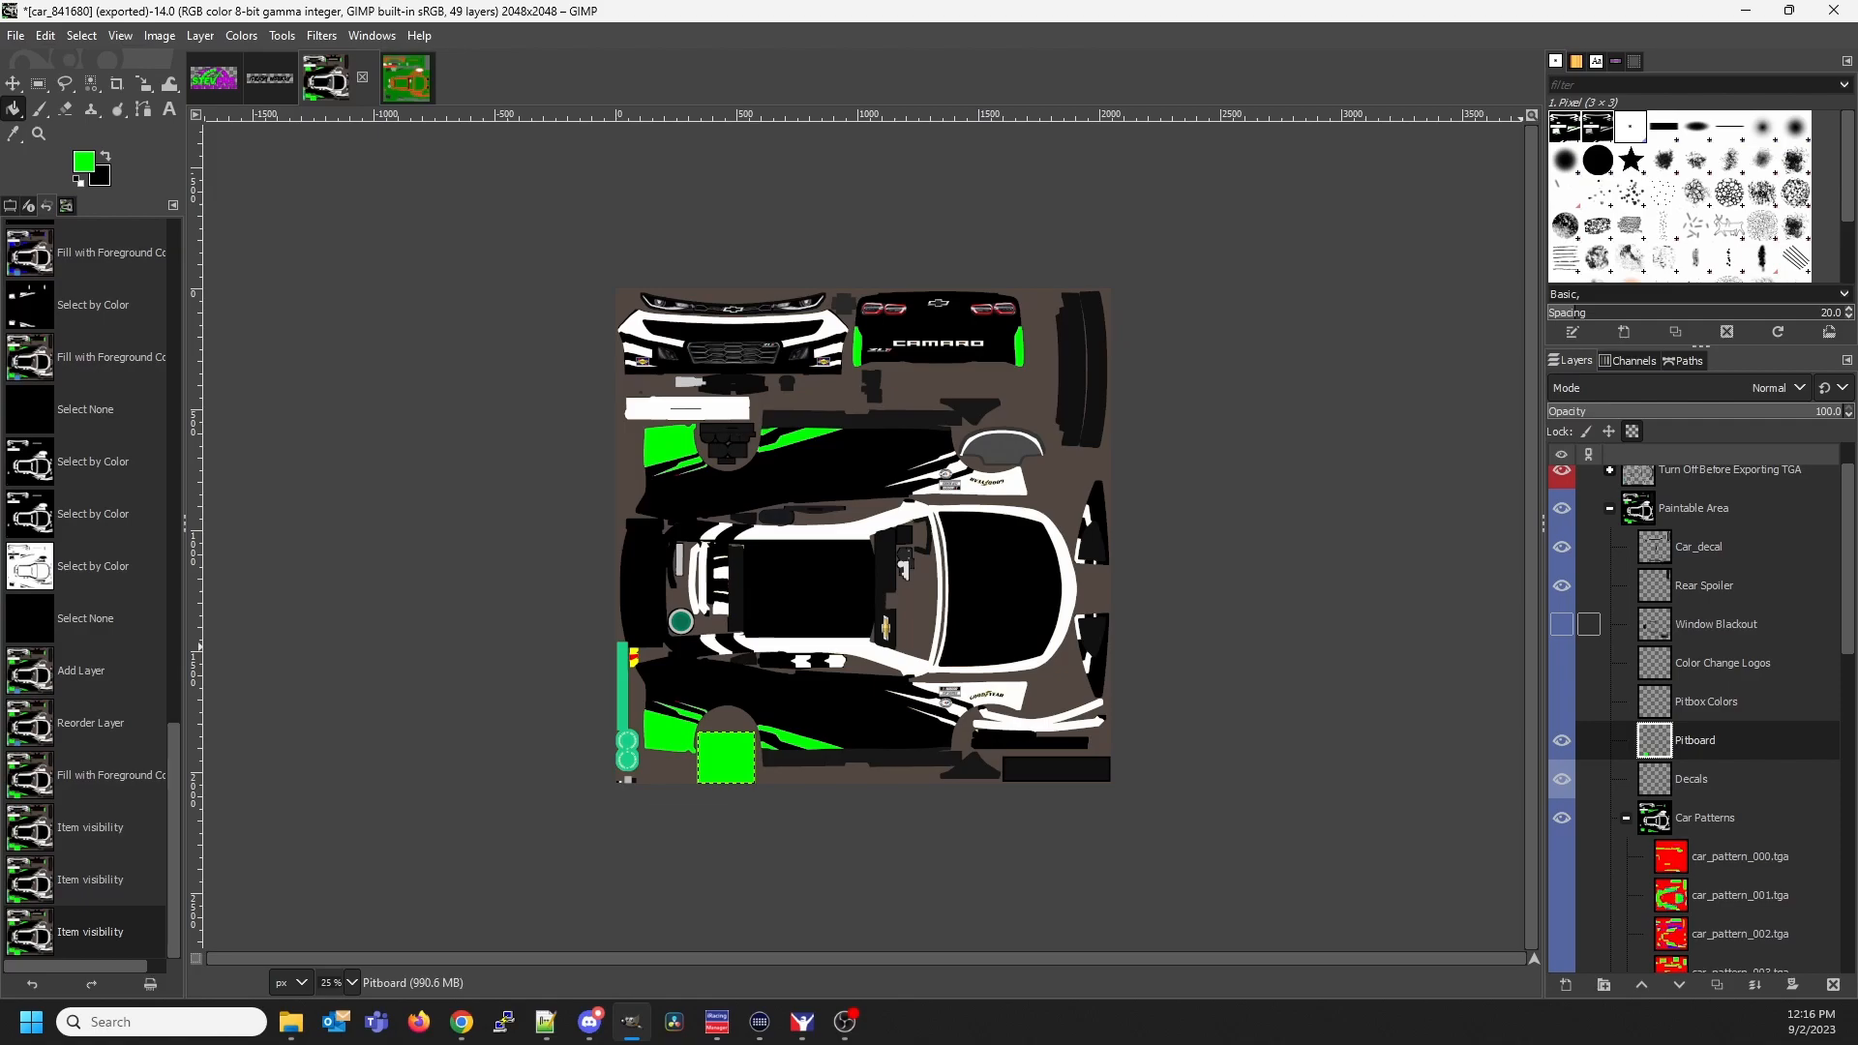
Compare the Window Blackout layer on and off, leaving it hidden
left_click(1562, 624)
left_click(1562, 624)
left_click(1561, 624)
left_click(1562, 624)
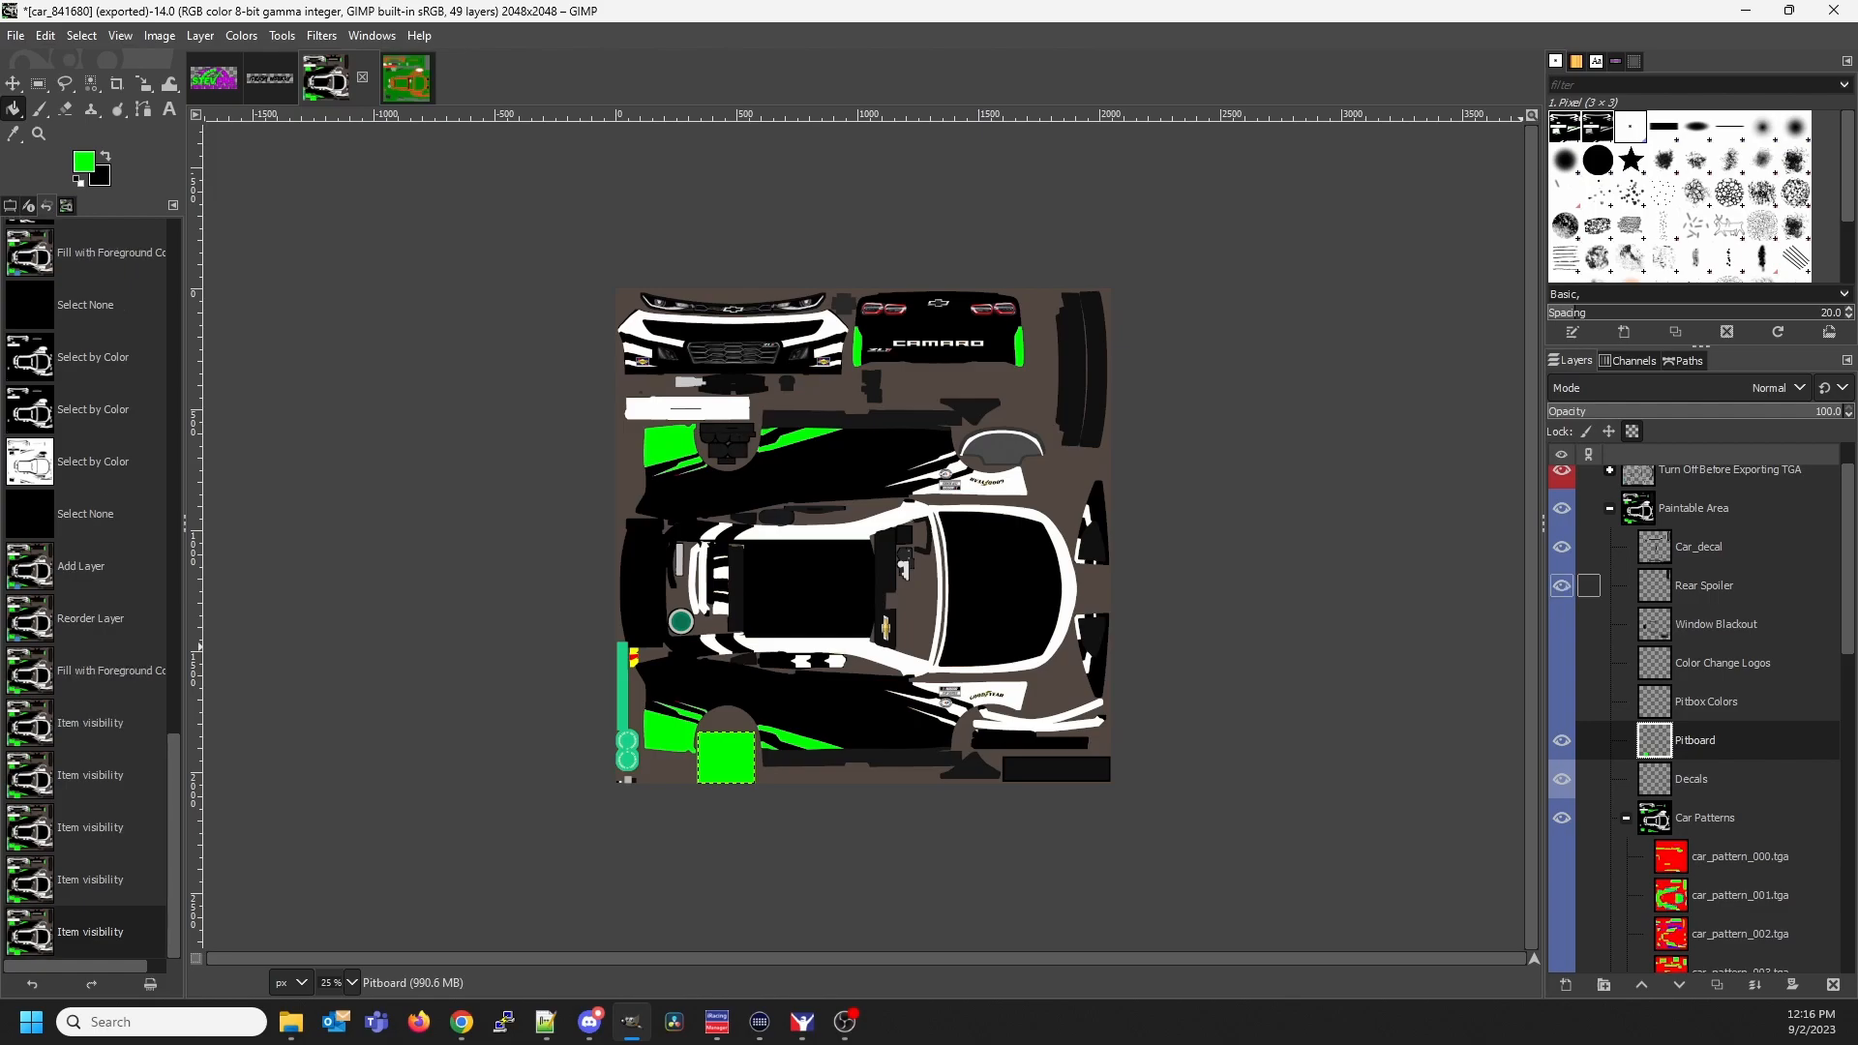
Compare the Car_decal layer on and off, leave it visible, and make Decals the active layer
left_click(1561, 547)
left_click(1562, 546)
left_click(1561, 547)
left_click(1562, 547)
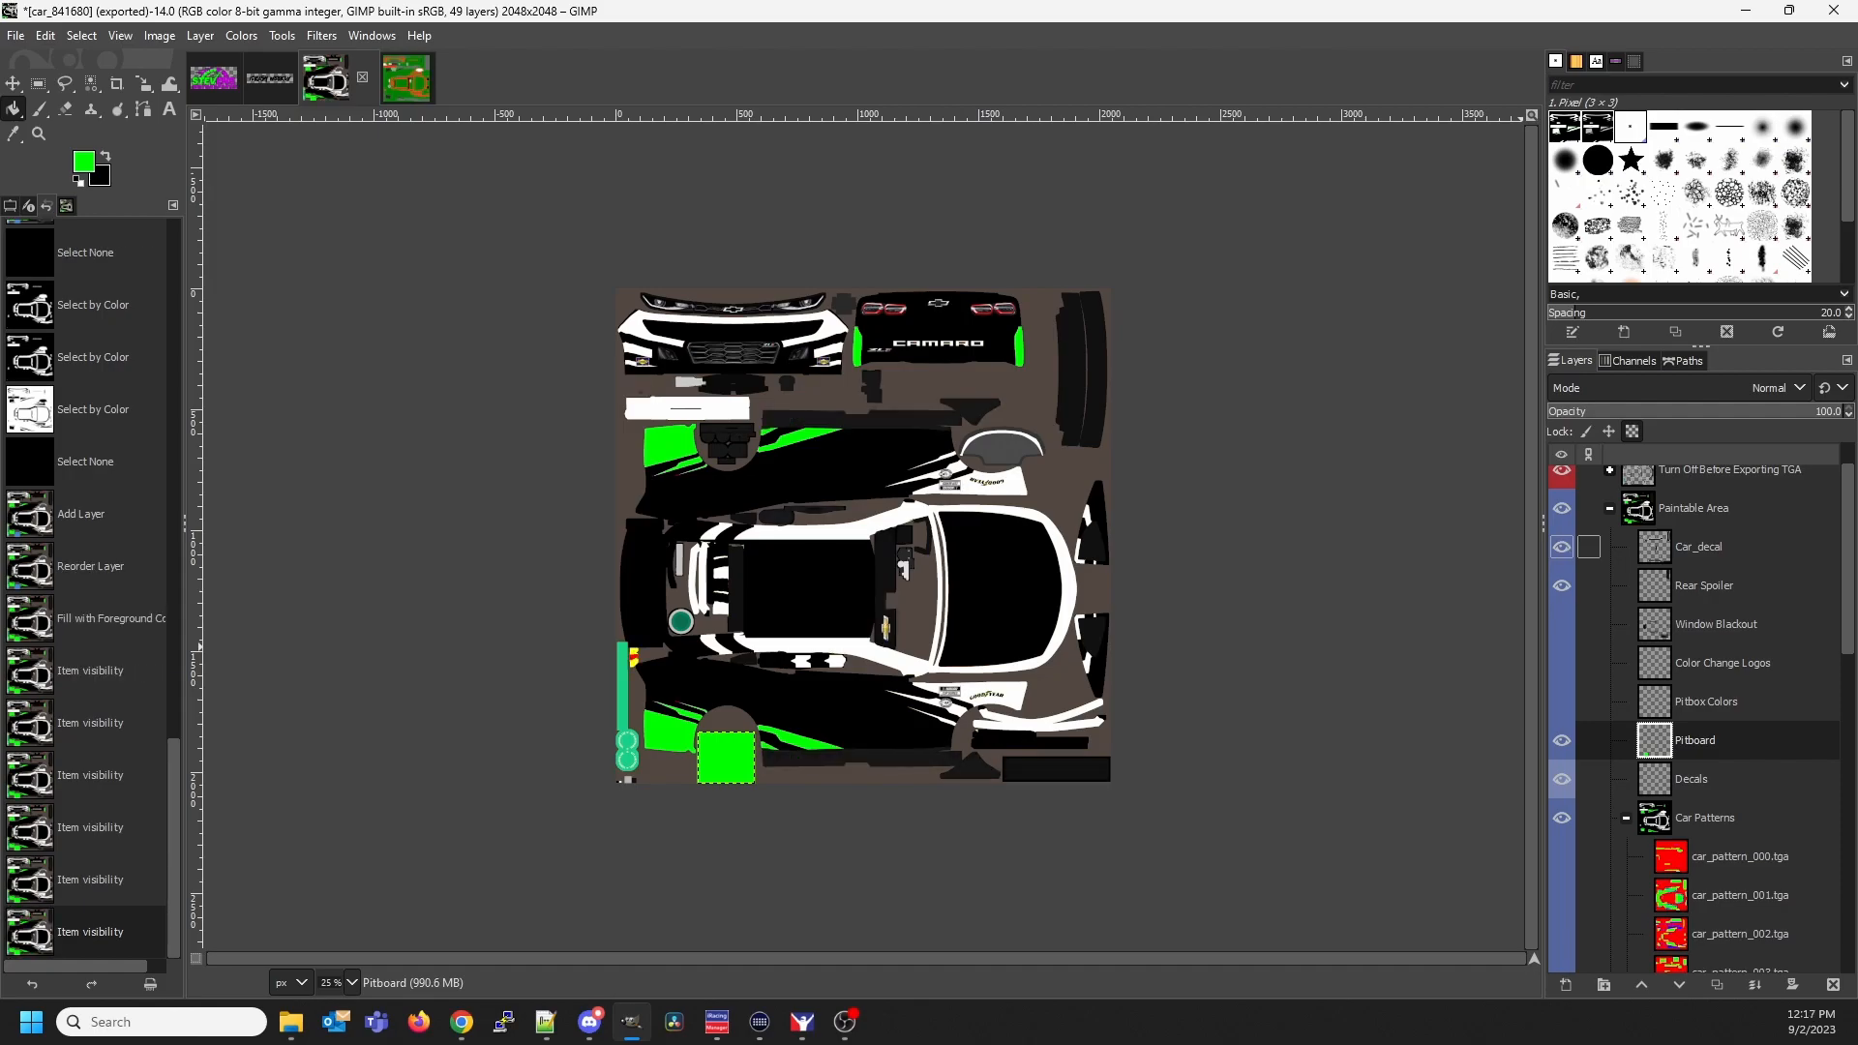
left_click(1561, 546)
left_click(1561, 546)
left_click(1562, 547)
left_click(1561, 546)
left_click(1693, 779)
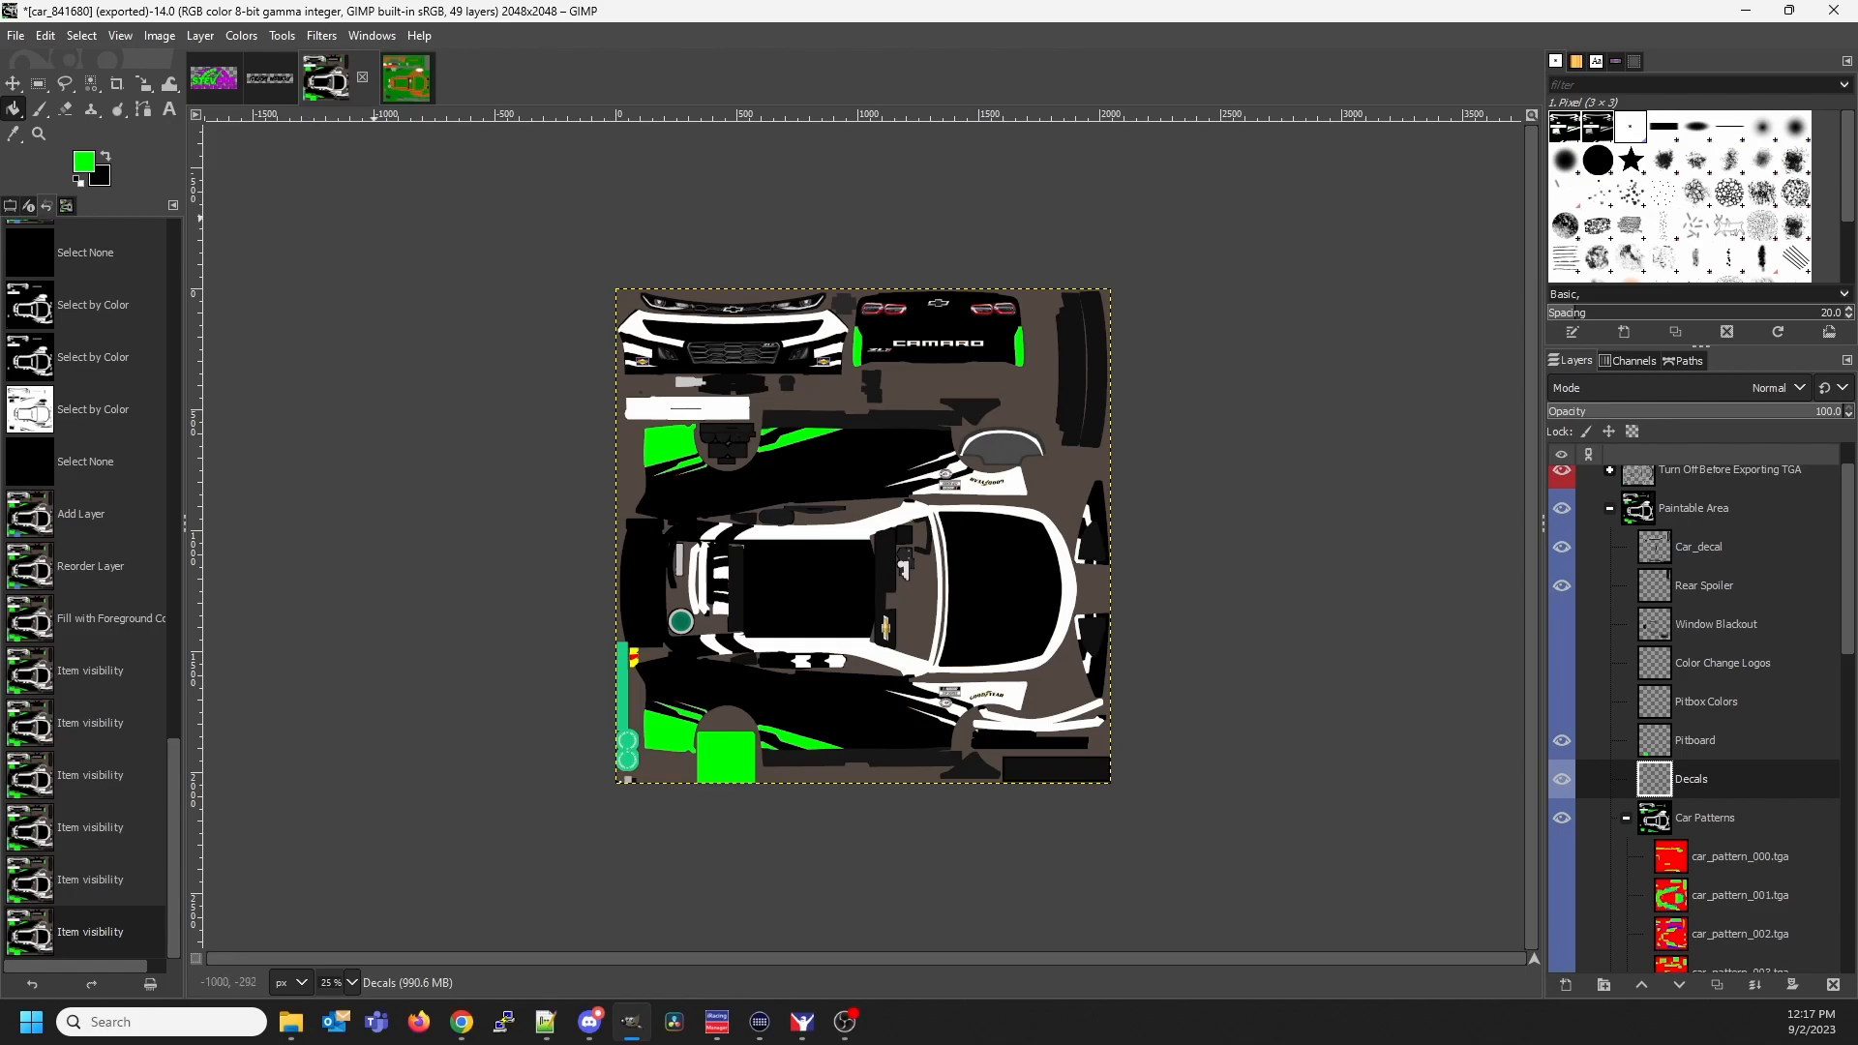
Switch to the Stevens green-and-purple outline logo PNG
left_click(214, 79)
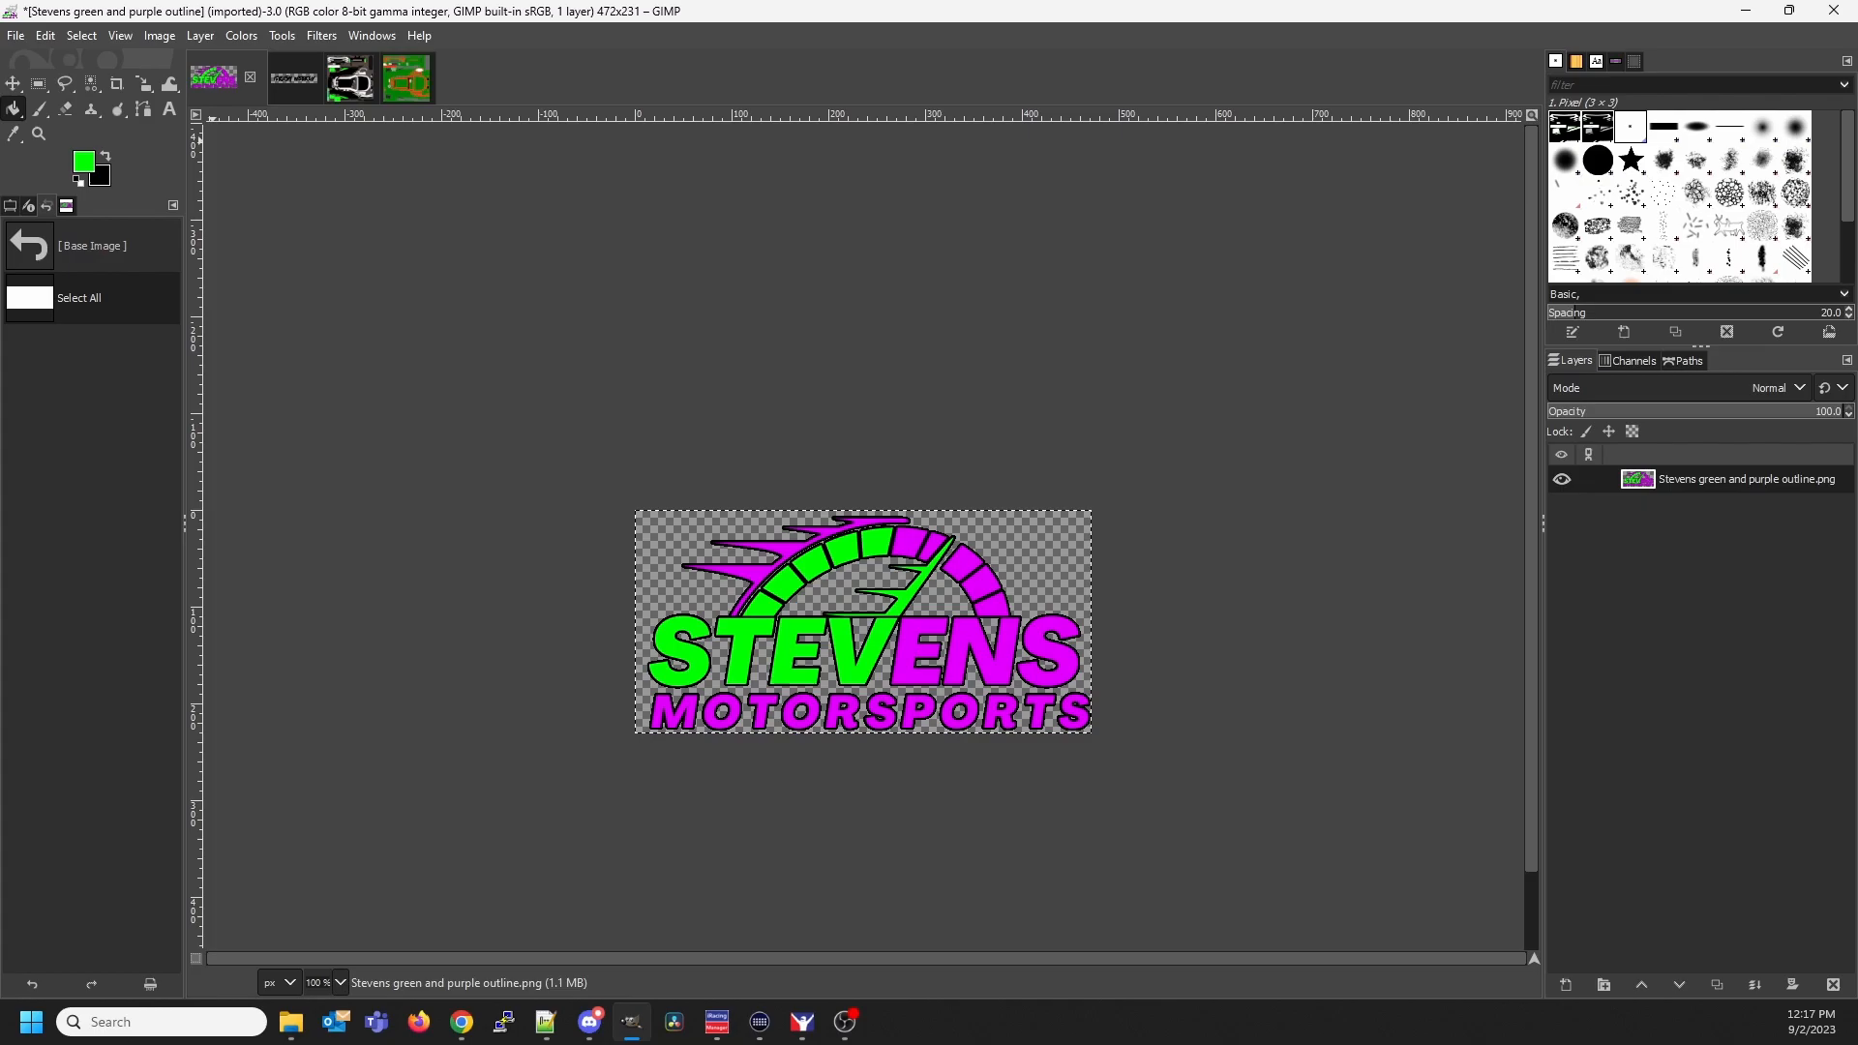
Select all of the Stevens logo image, copy it, and return to the car_841680 livery
left_click(82, 35)
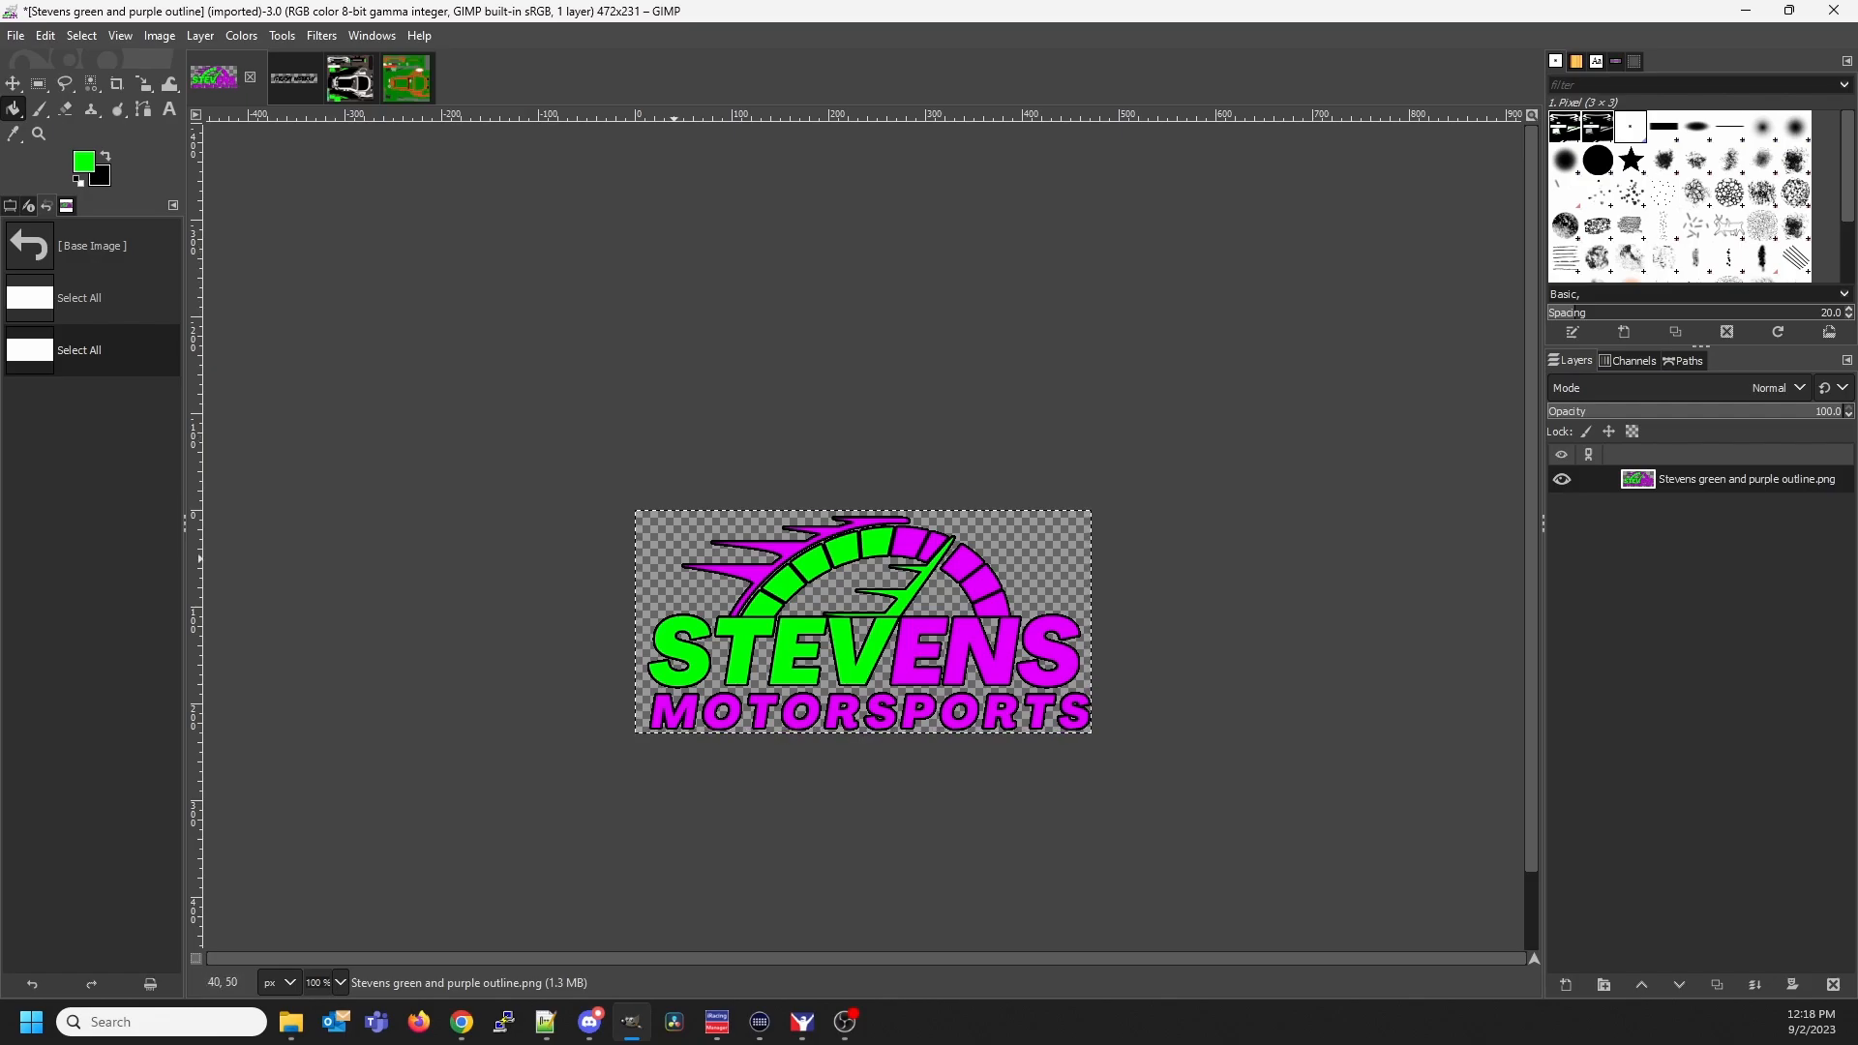
key("ctrl+c")
left_click(350, 78)
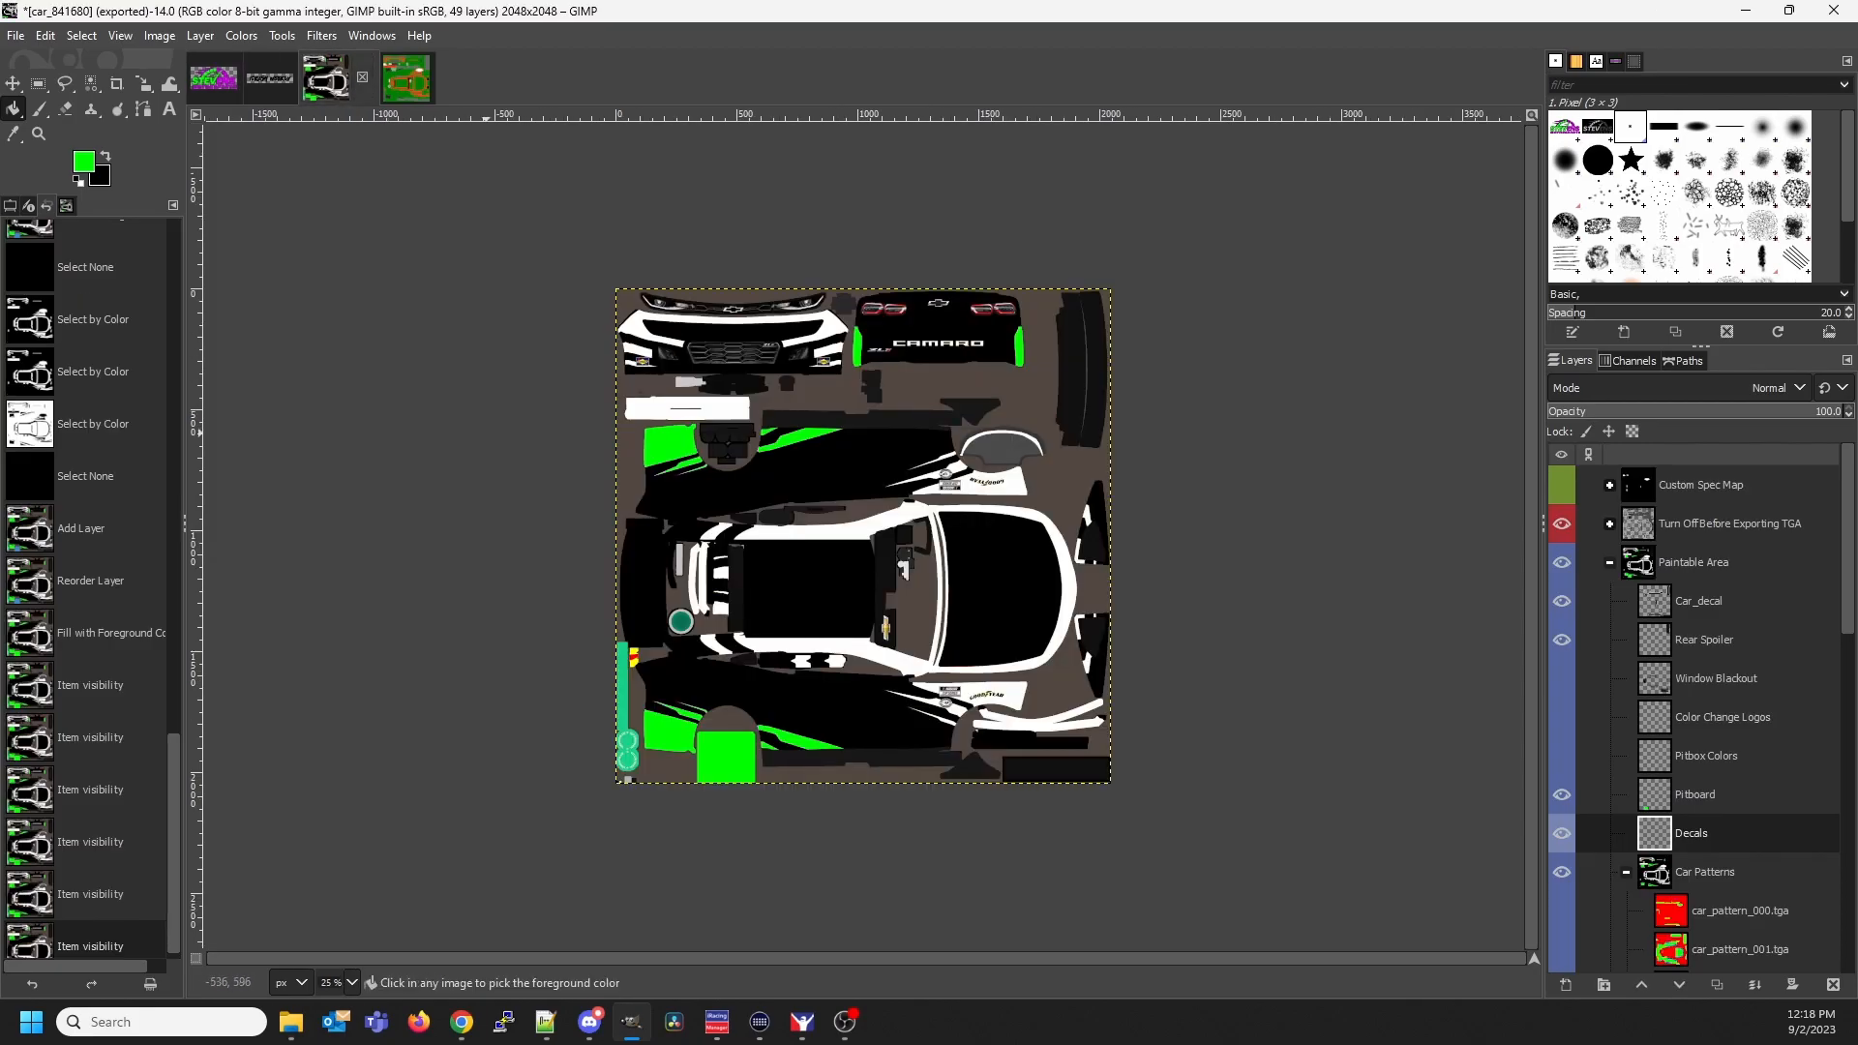
Paste the Stevens logo onto the hood, rotate it -90°, and reposition it there
key("ctrl+v")
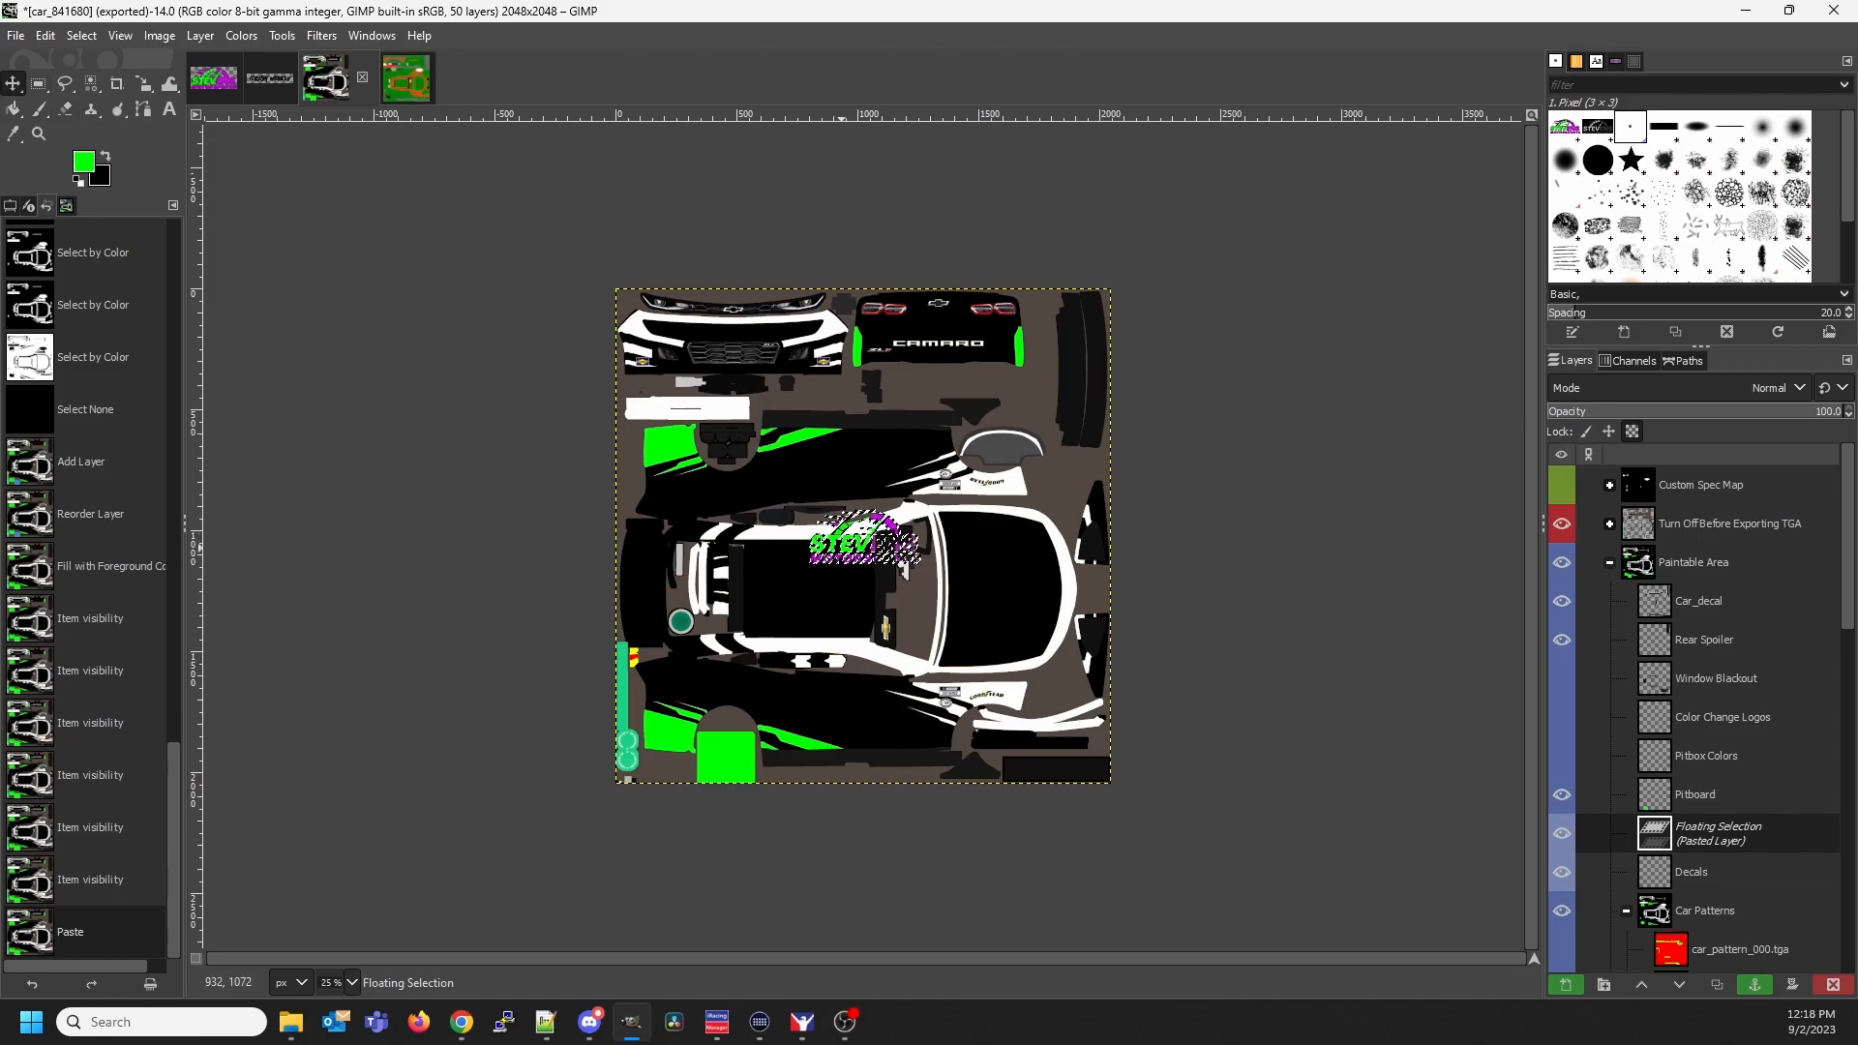
left_click_drag(842, 547, 989, 595)
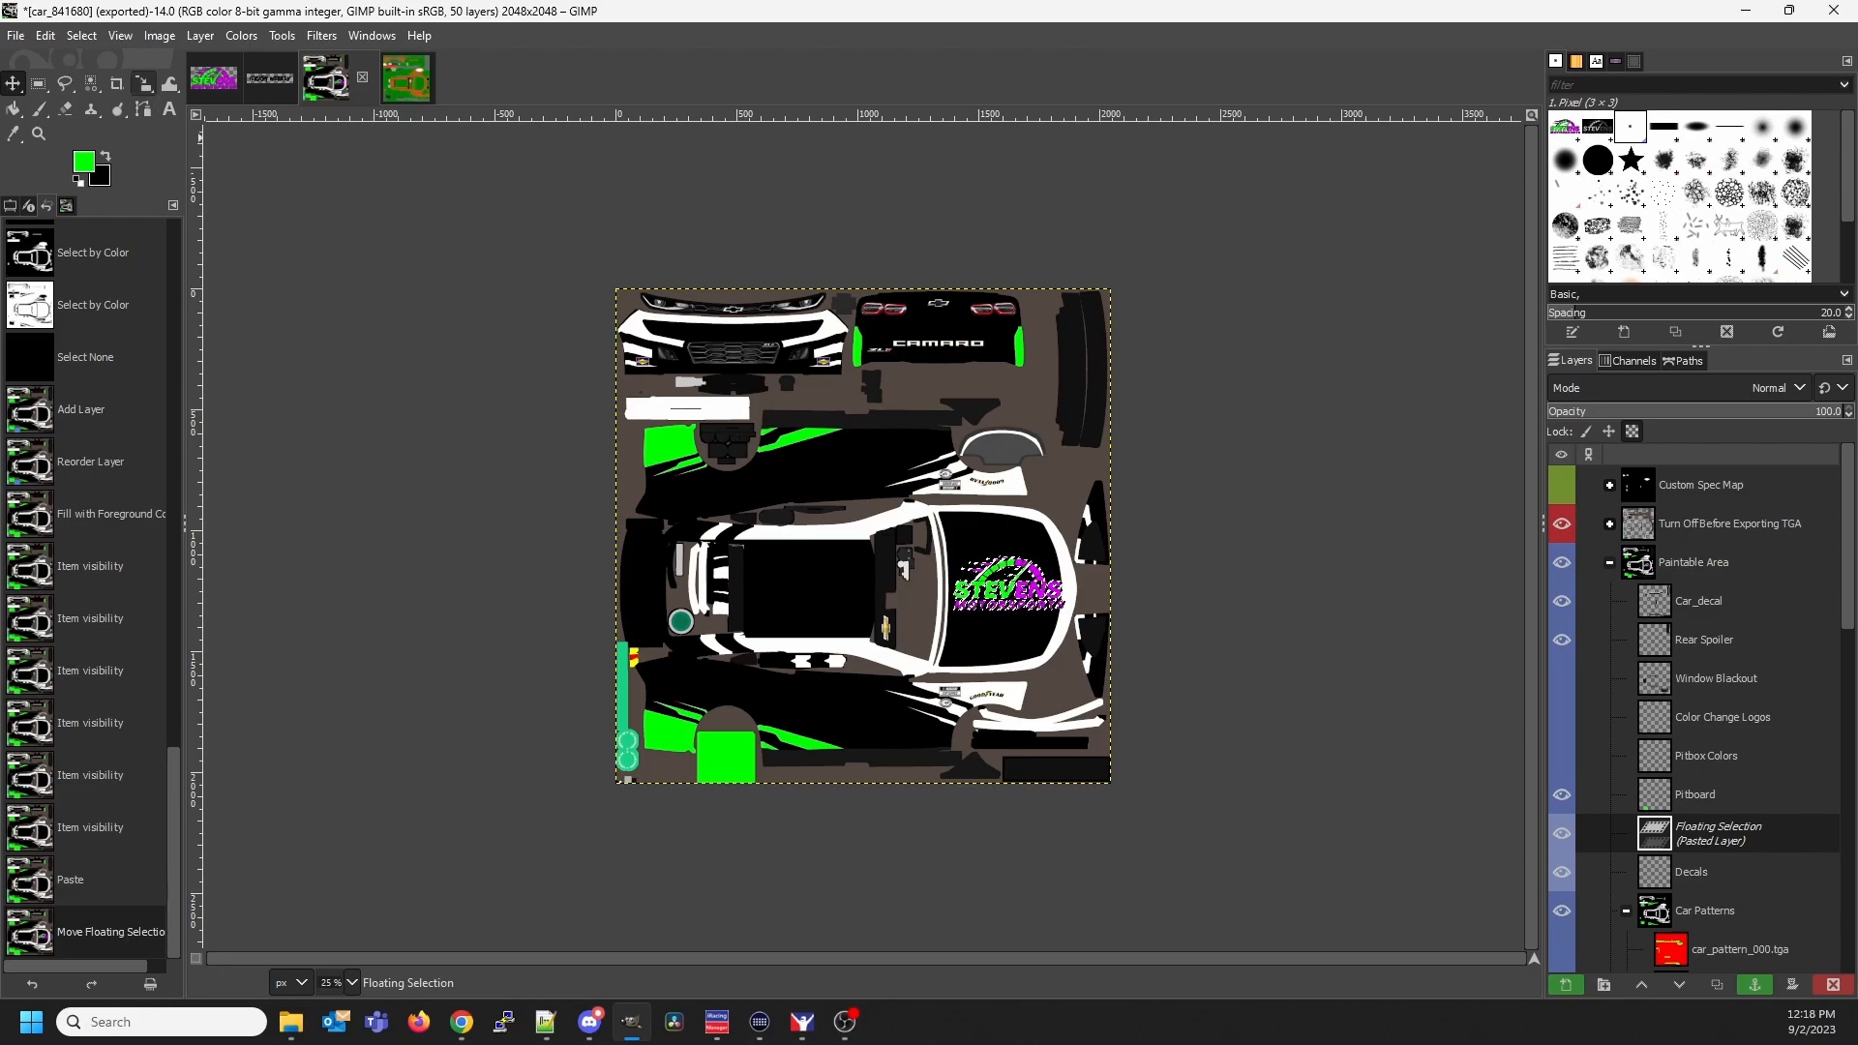
left_click(143, 84)
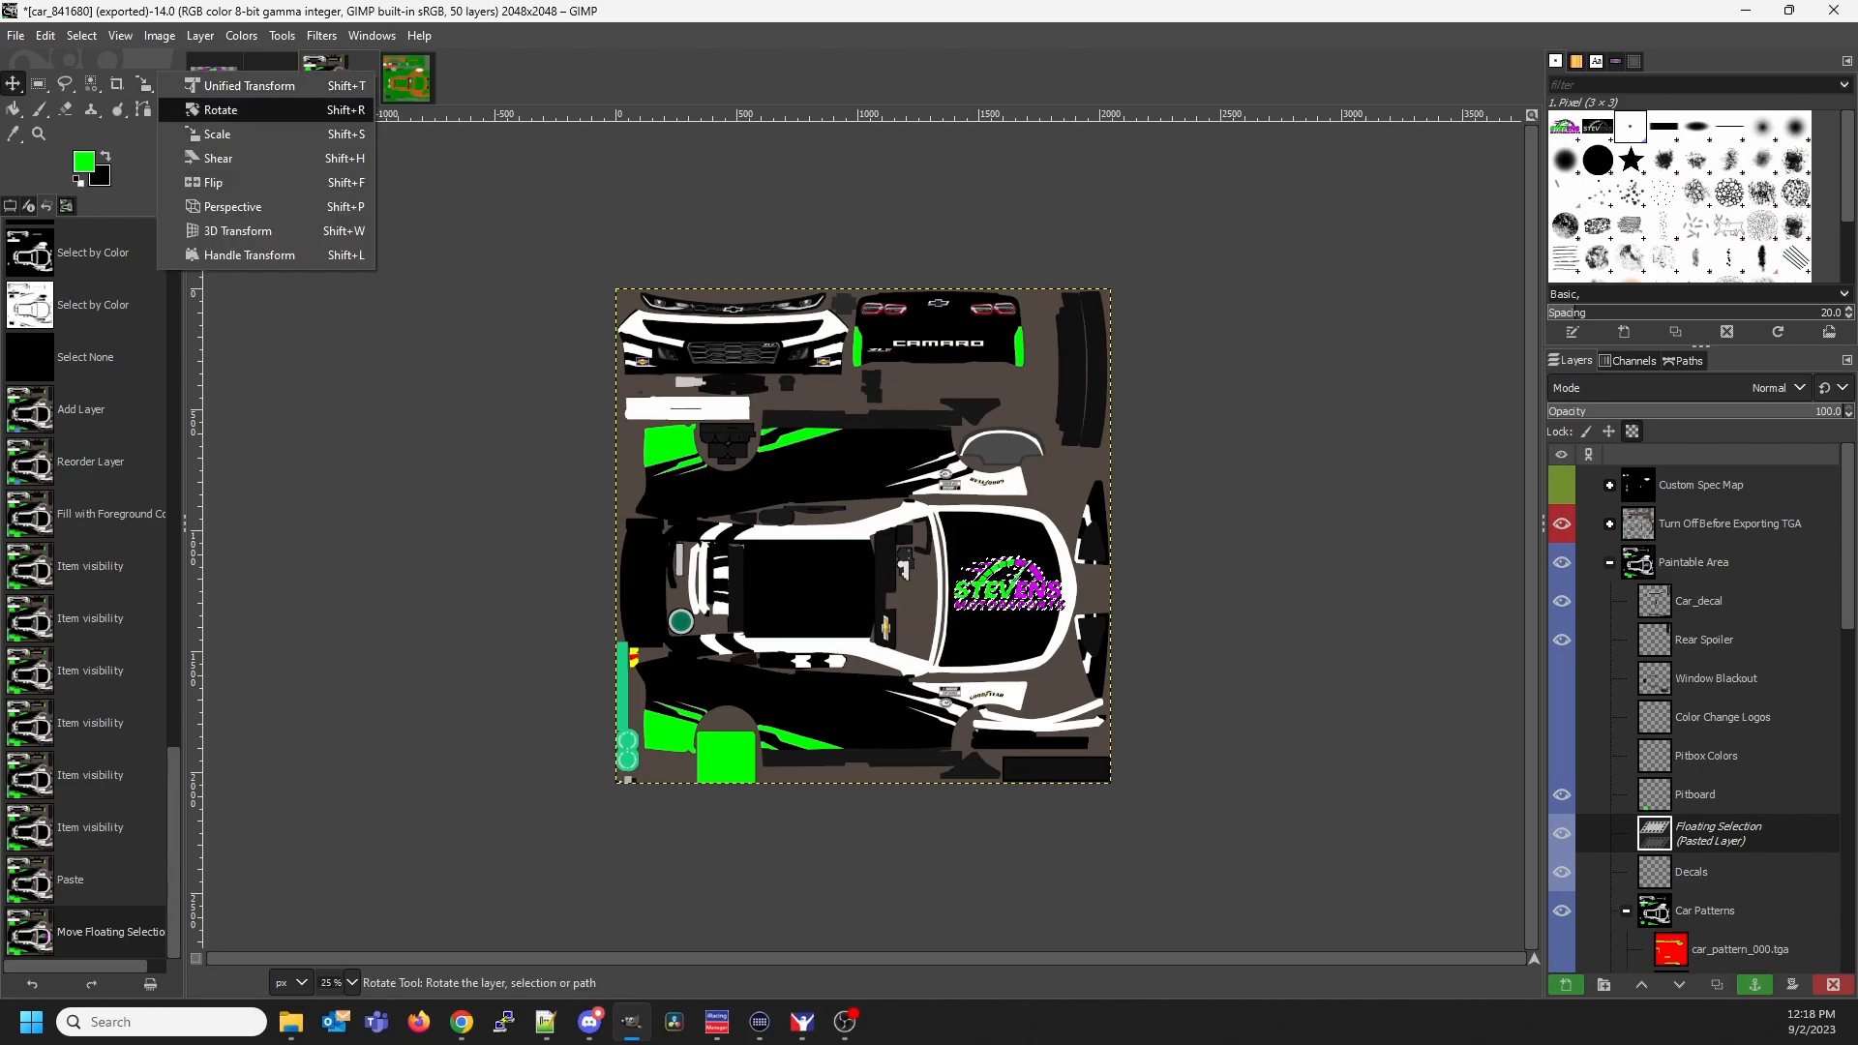
left_click(221, 110)
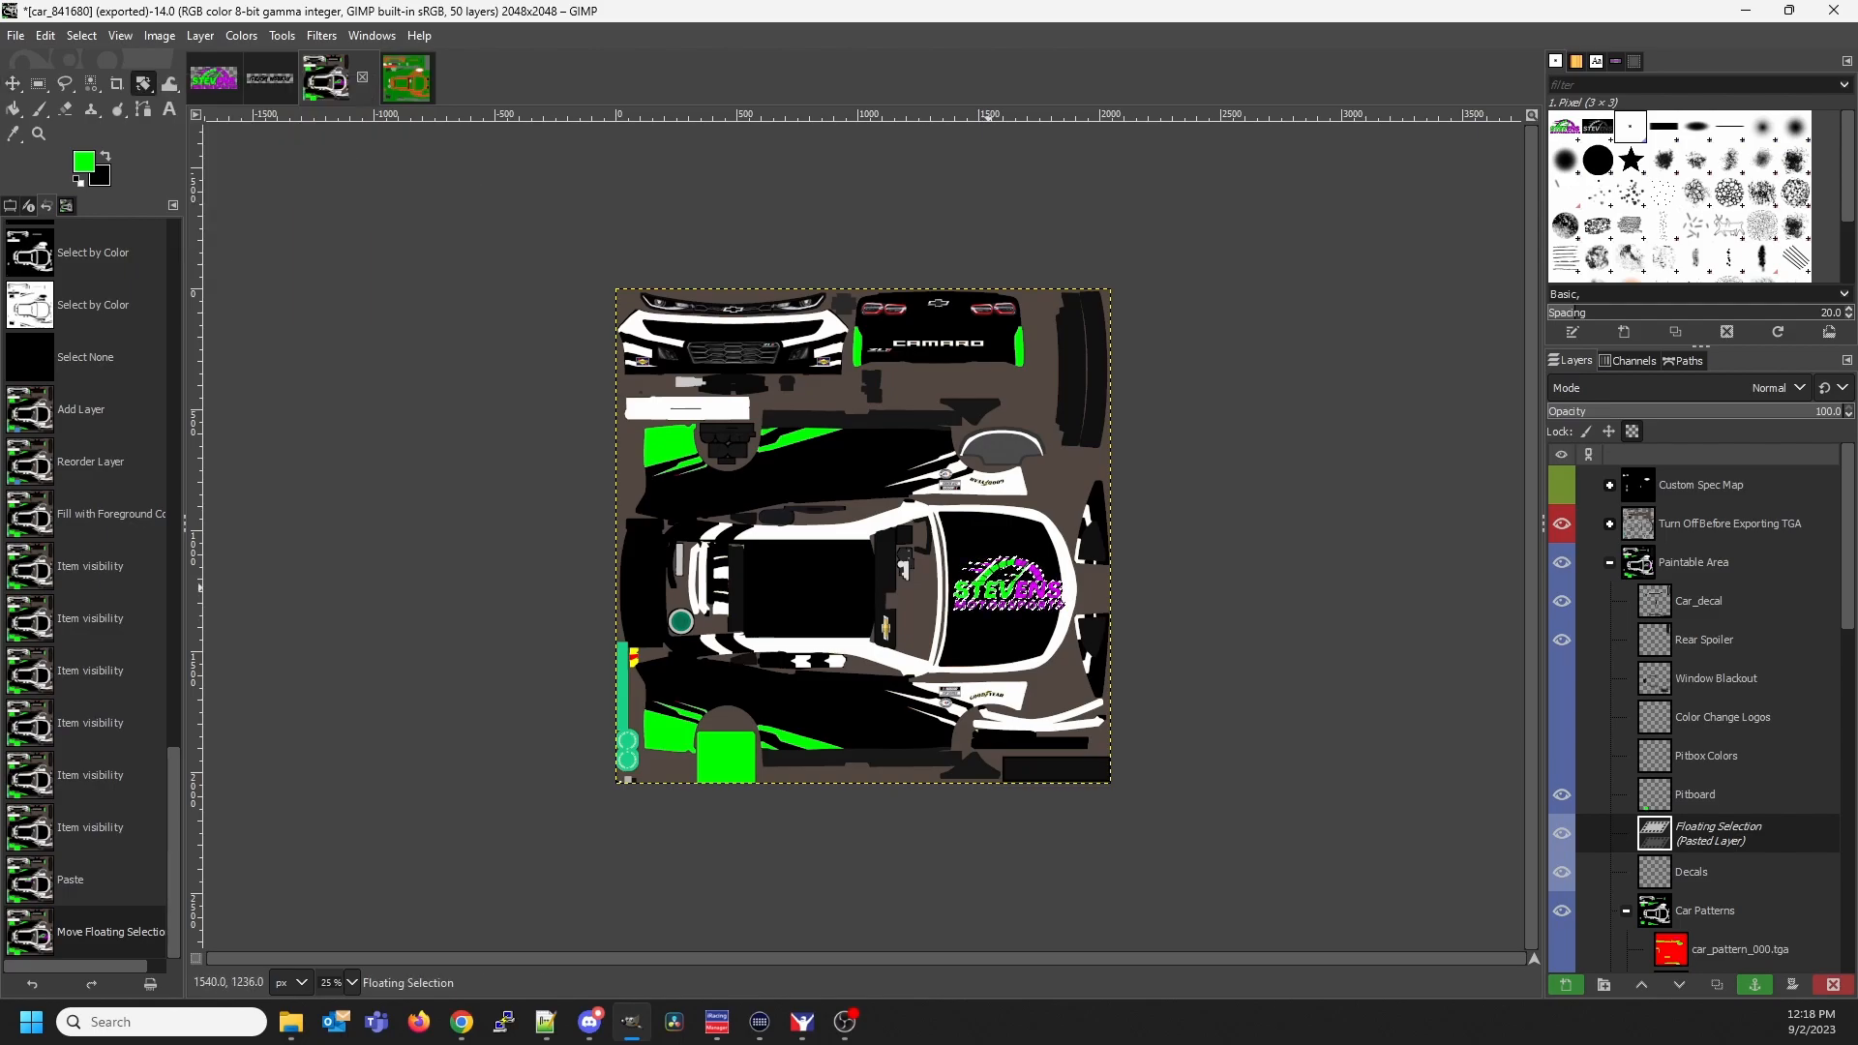
left_click(989, 587)
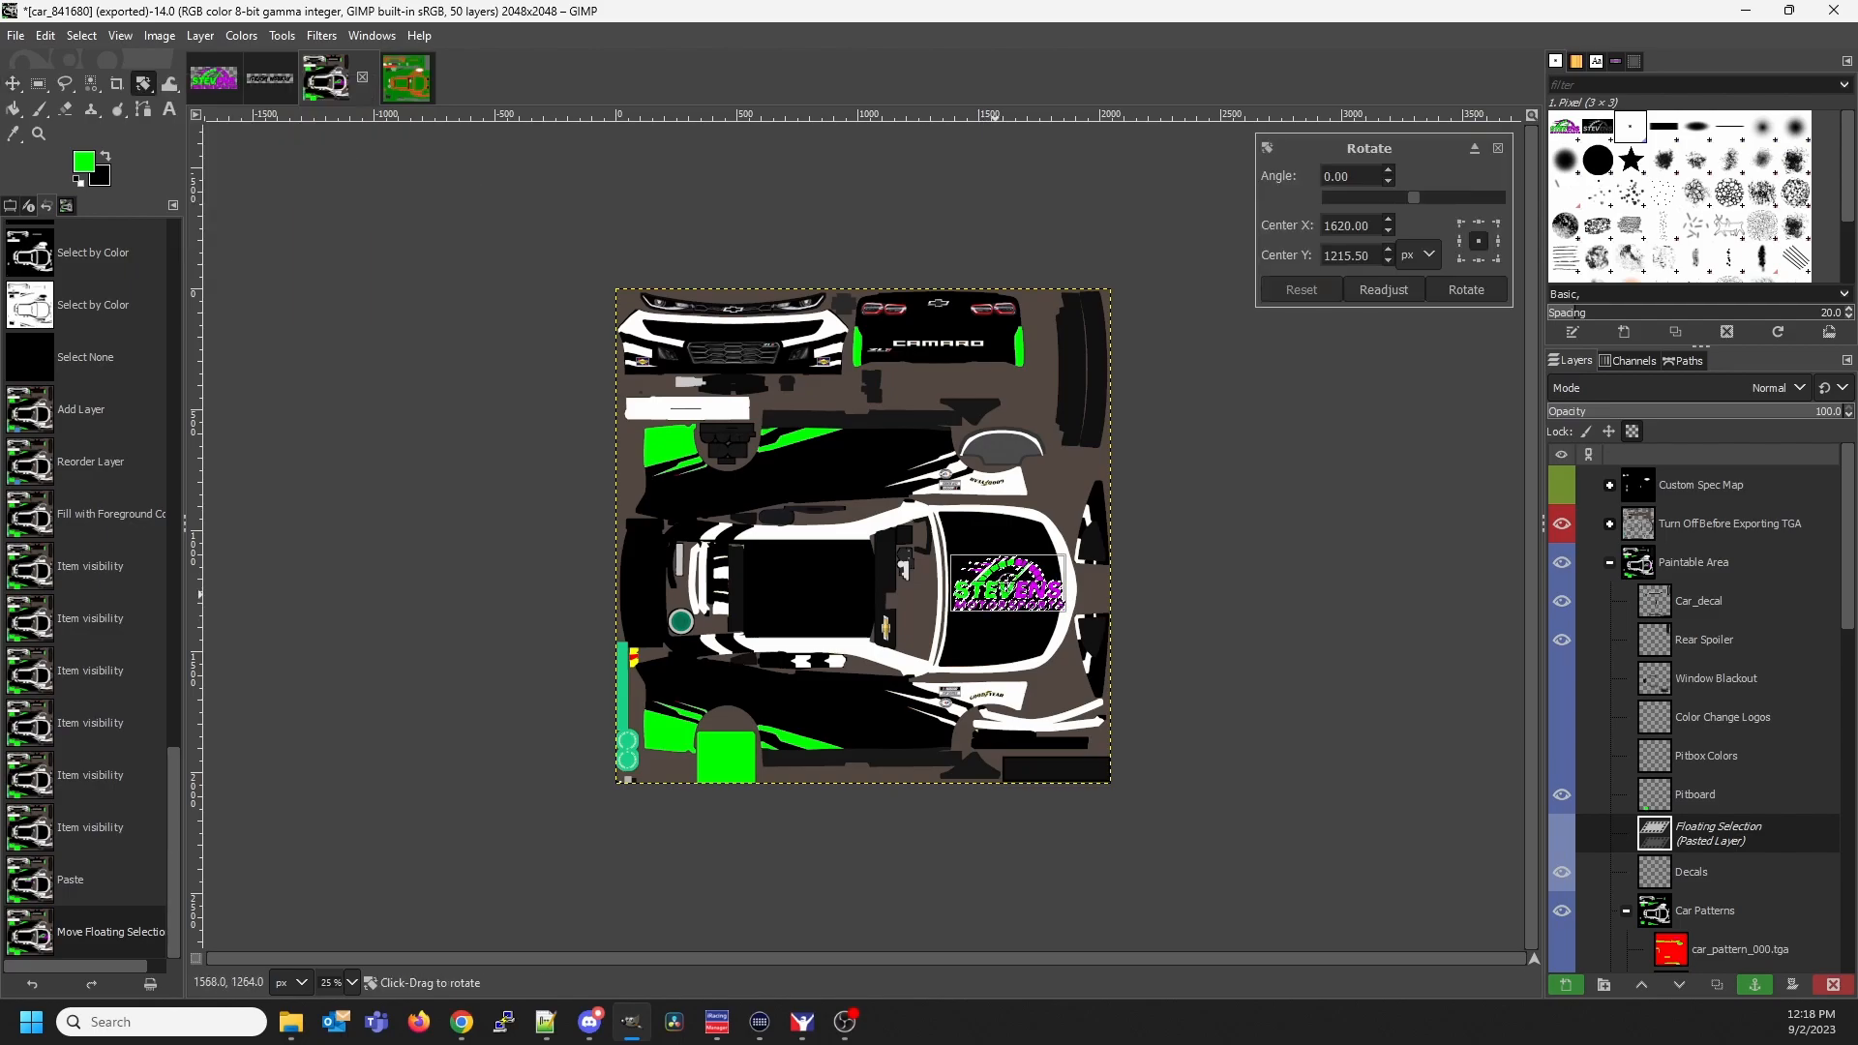
left_click(1324, 178)
type("-9")
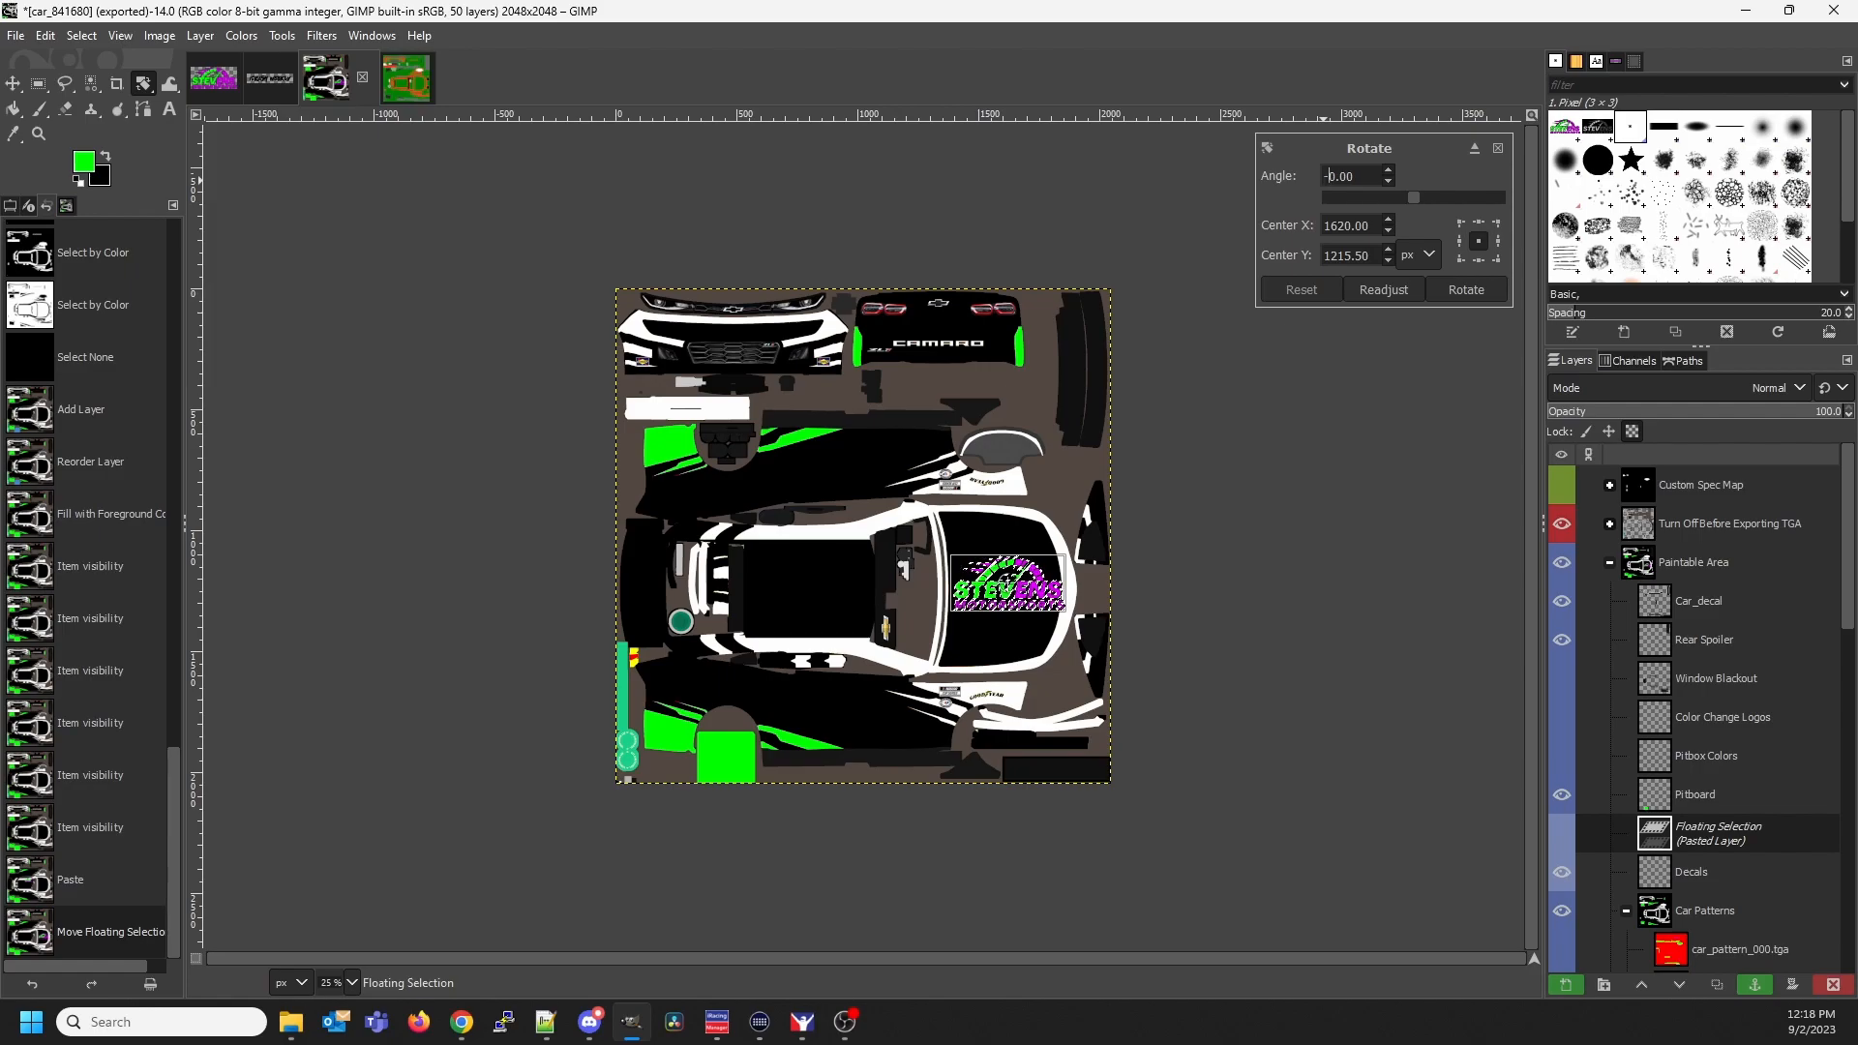
key("Return")
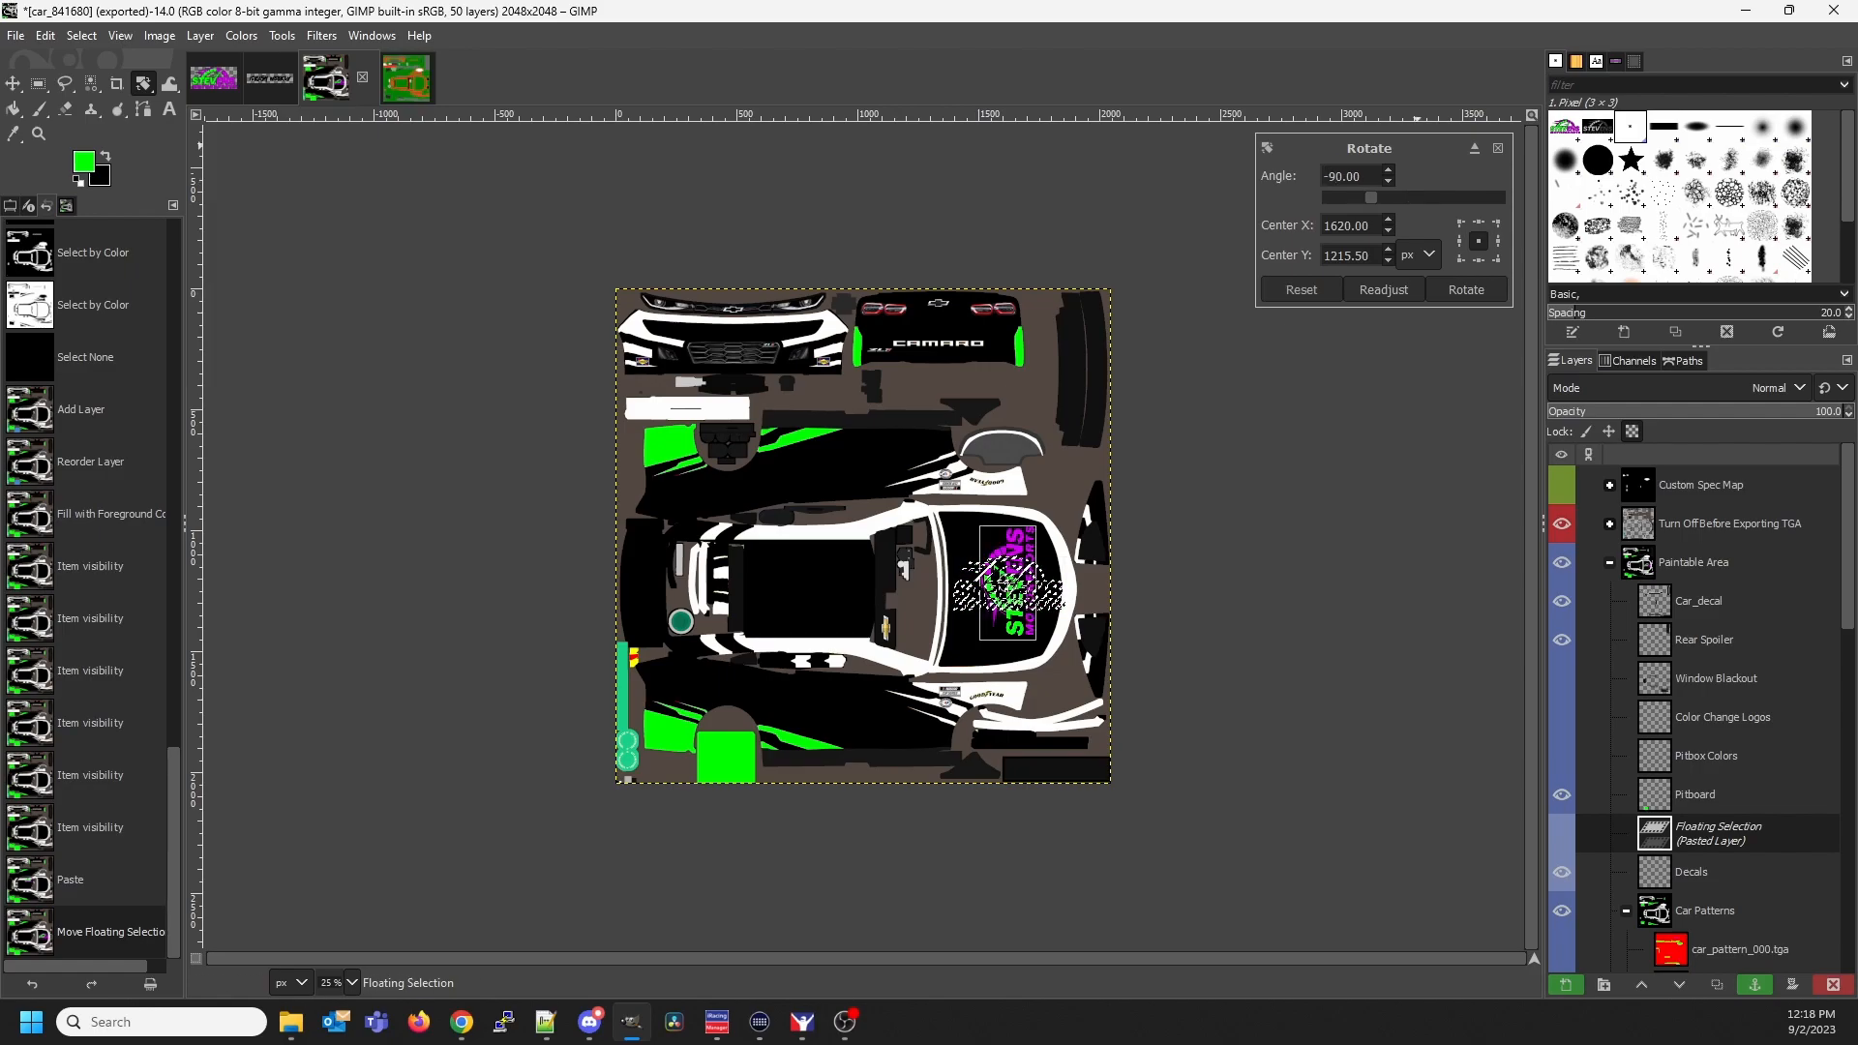
left_click(1466, 289)
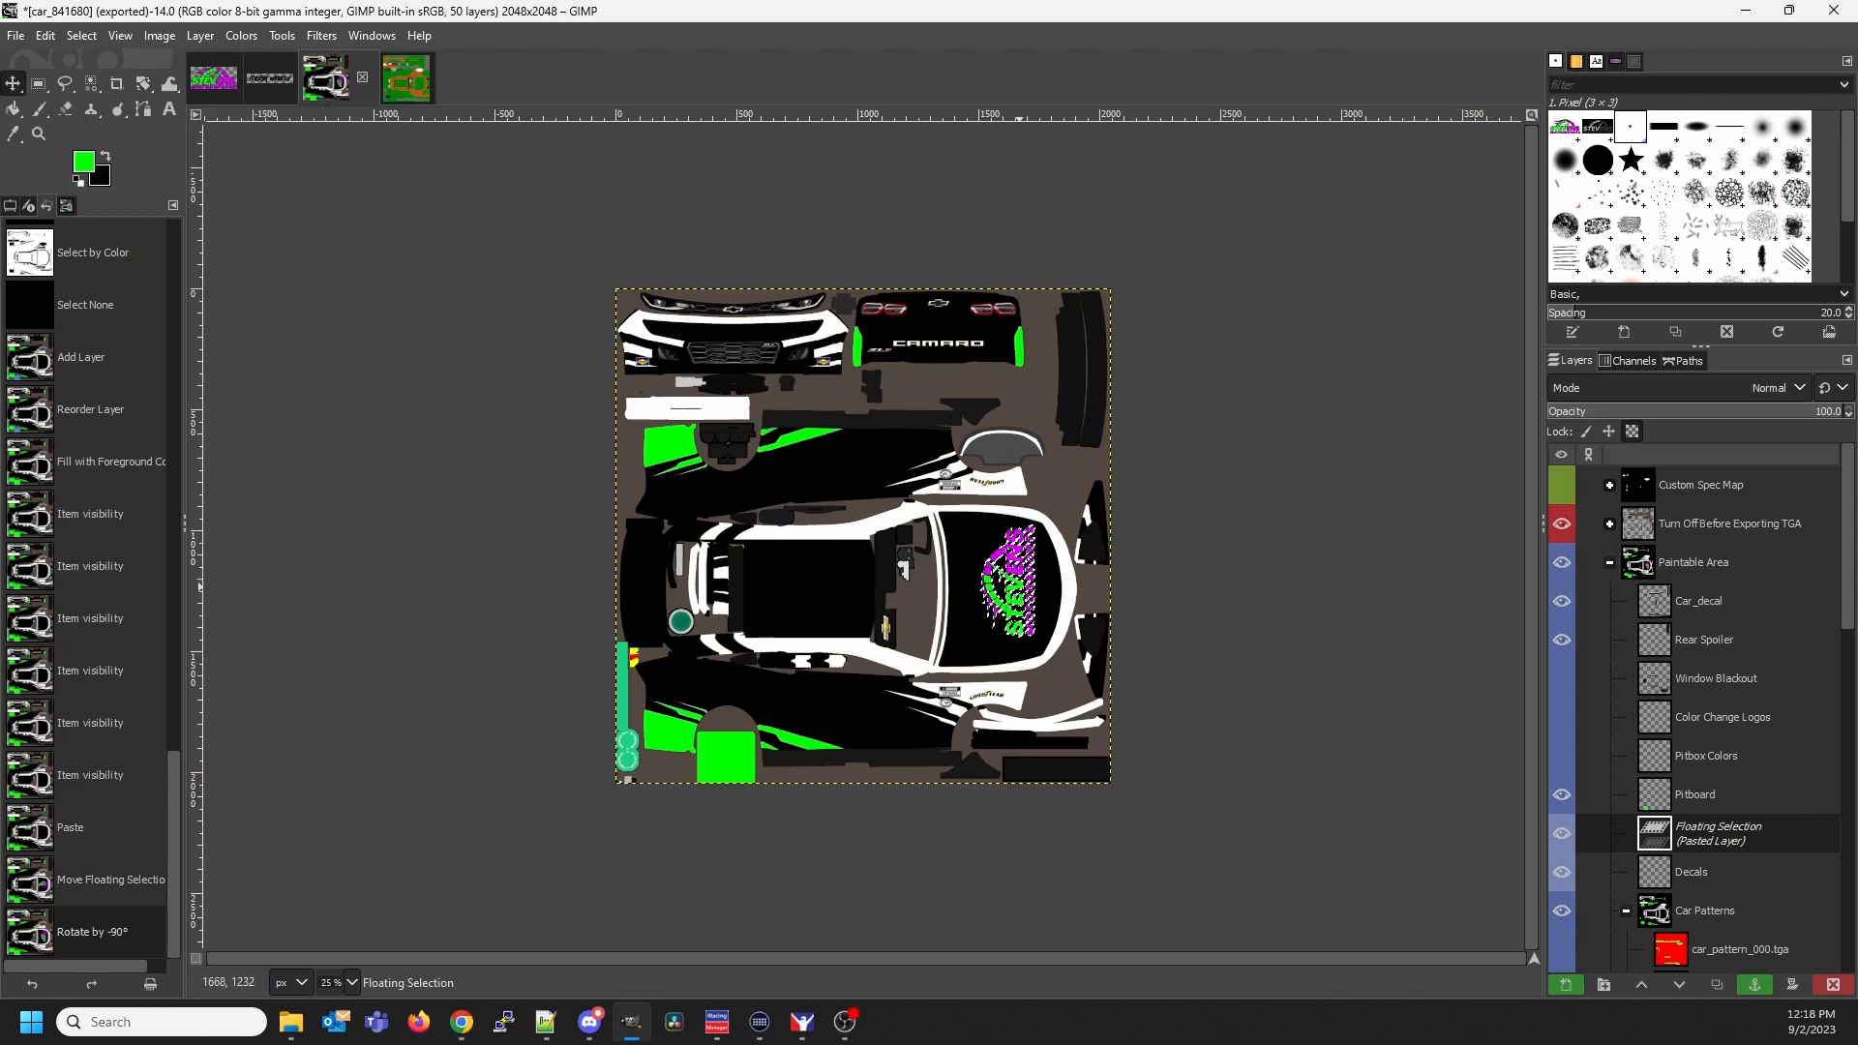
left_click_drag(1021, 586, 992, 605)
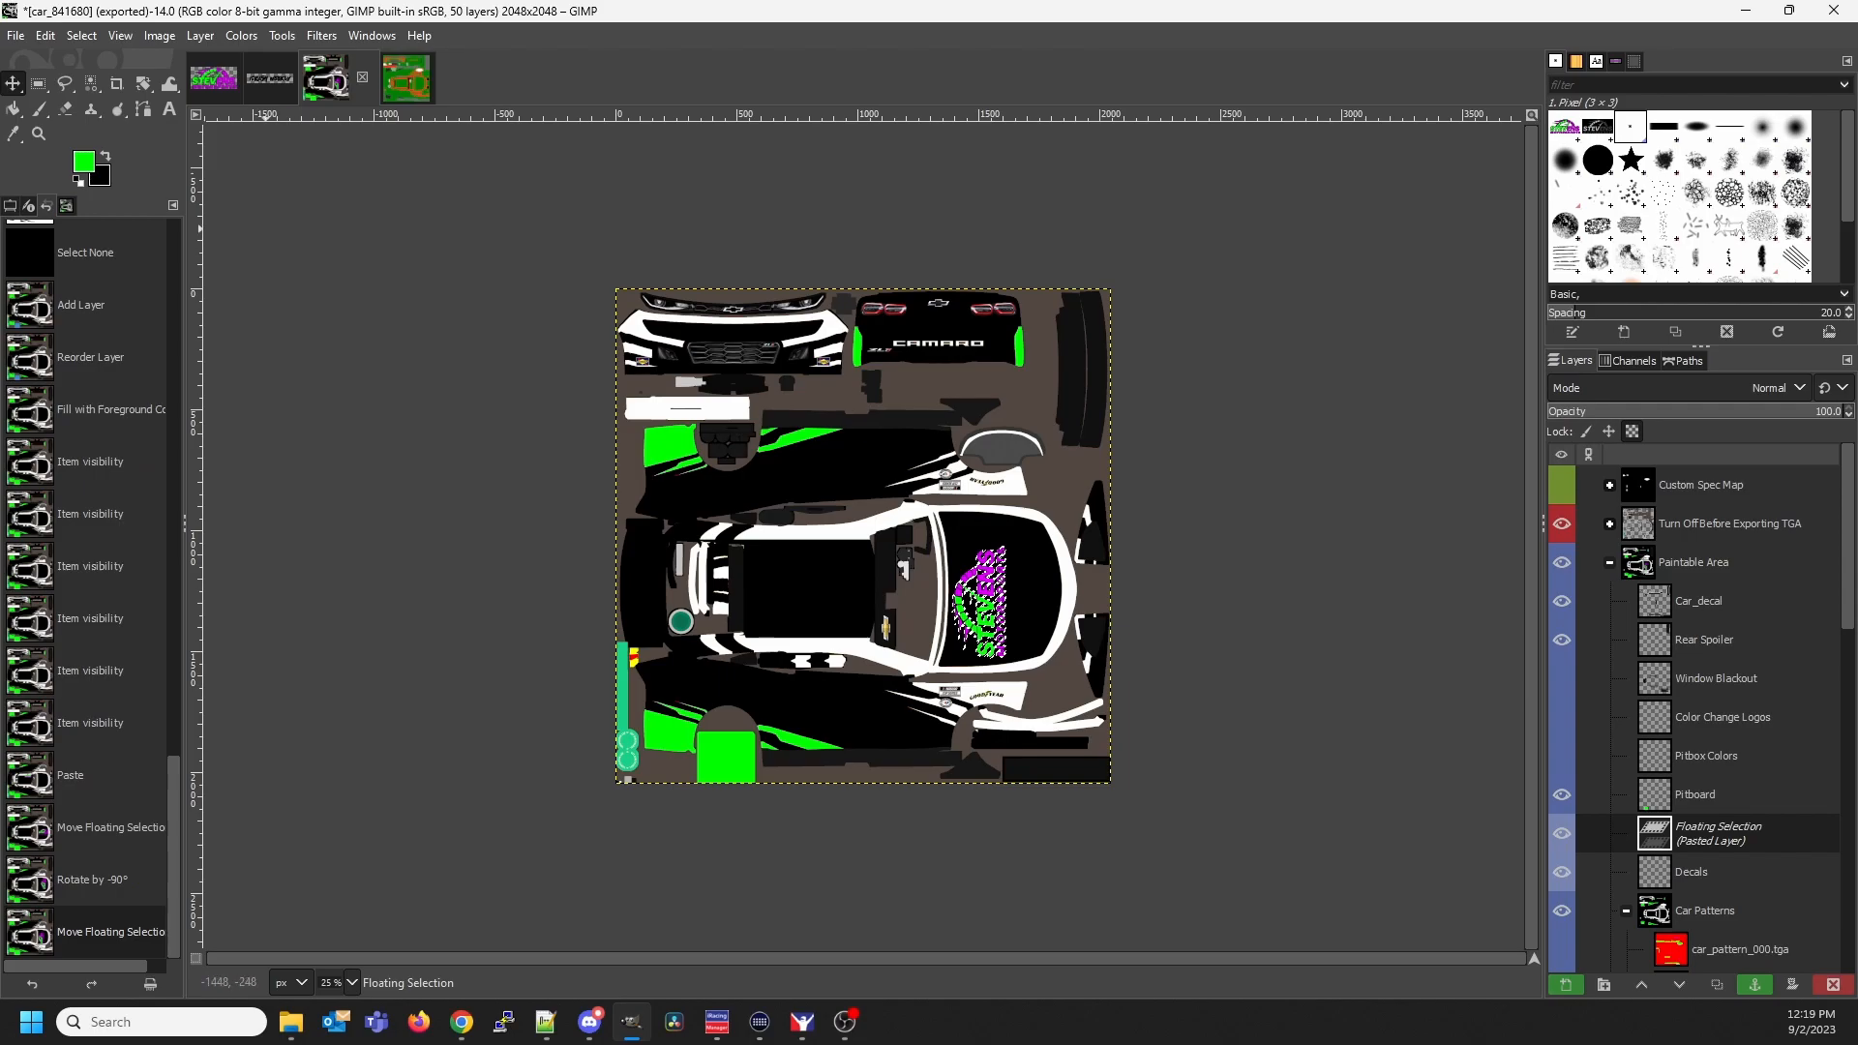
left_click(144, 83)
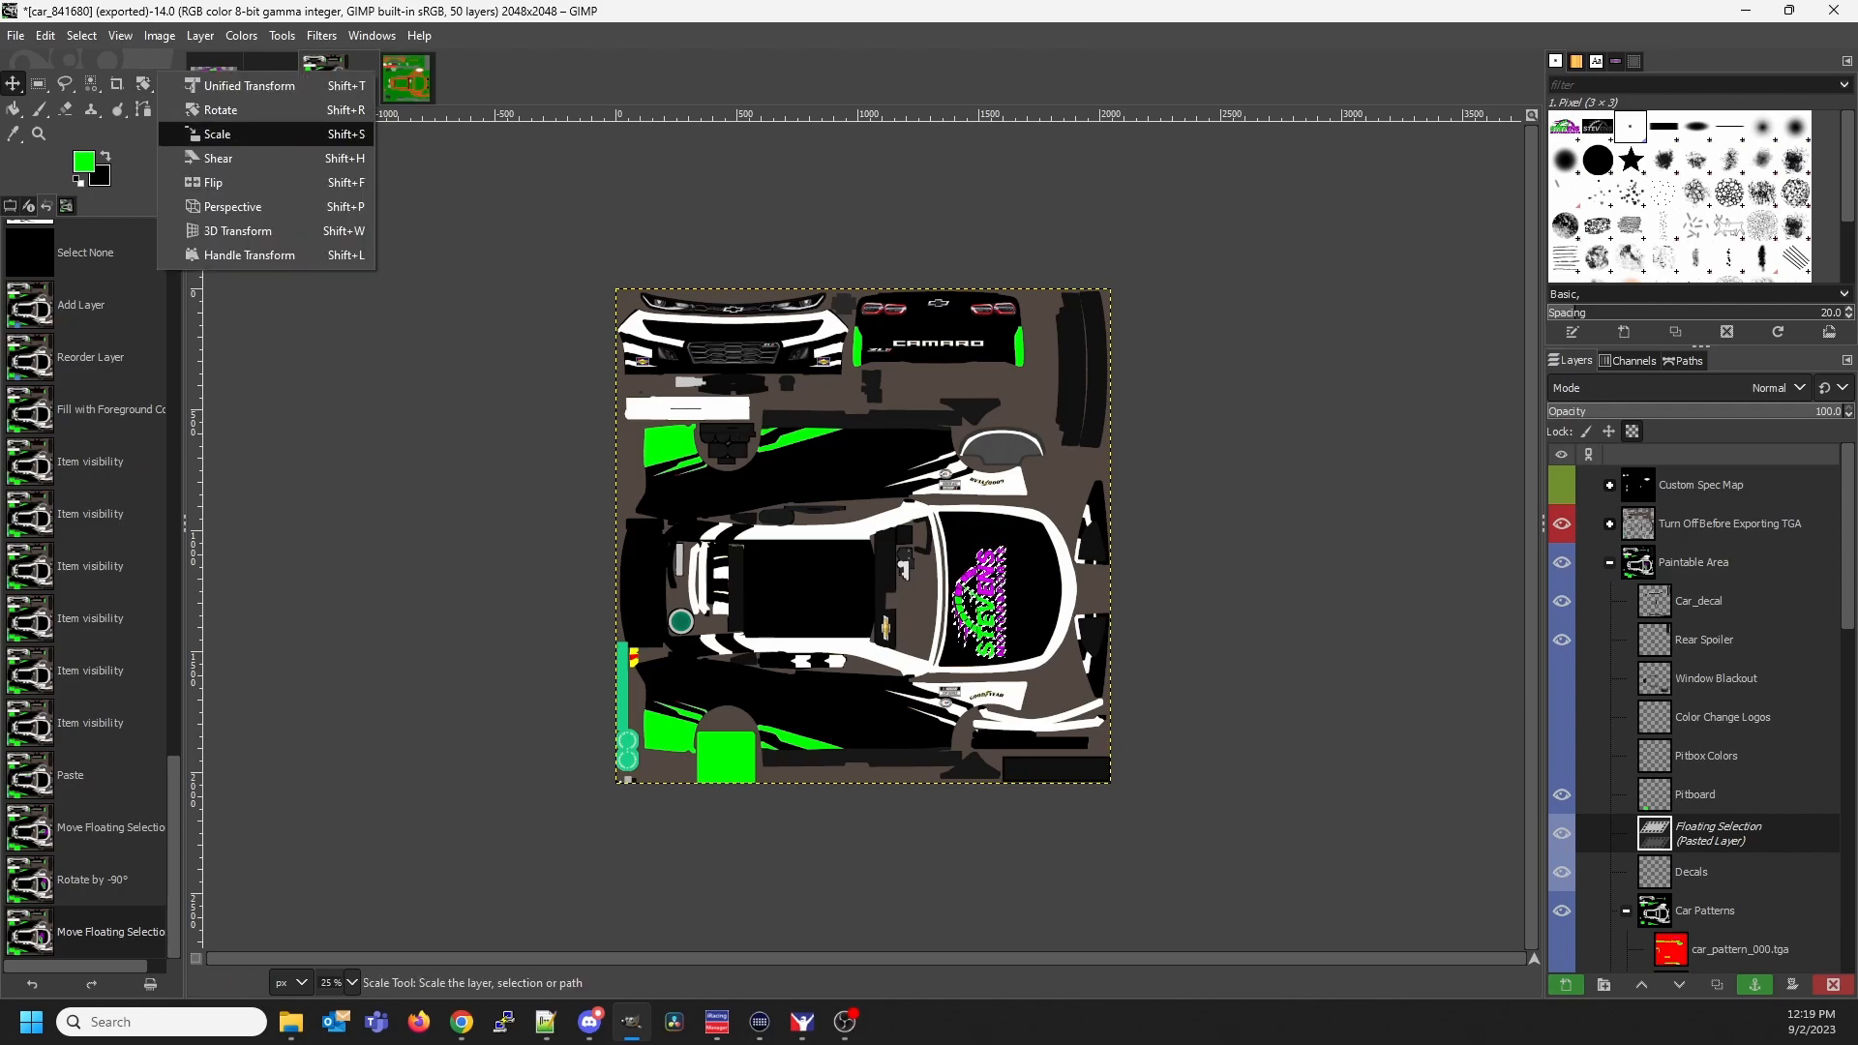
Scale the hood logo to 296×603 and check its fit against the Wire overlay
left_click(216, 133)
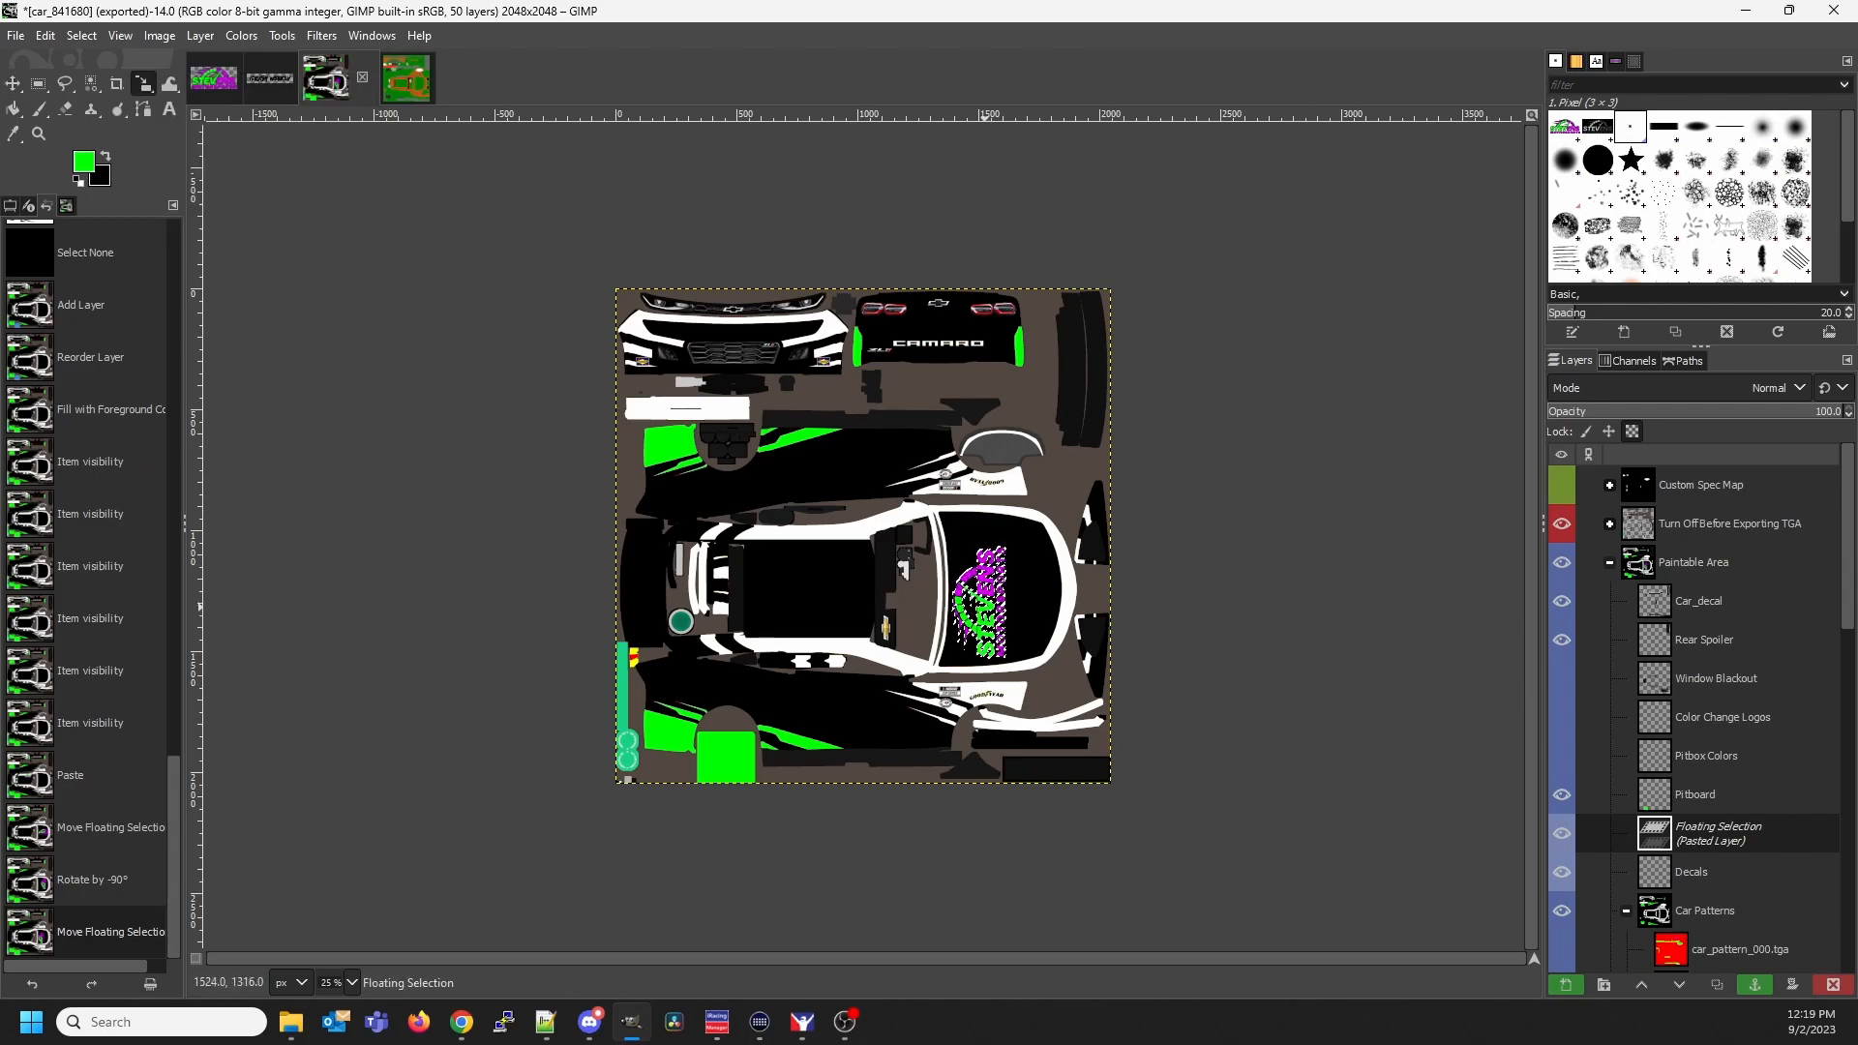
left_click(985, 610)
left_click_drag(1013, 547, 1041, 525)
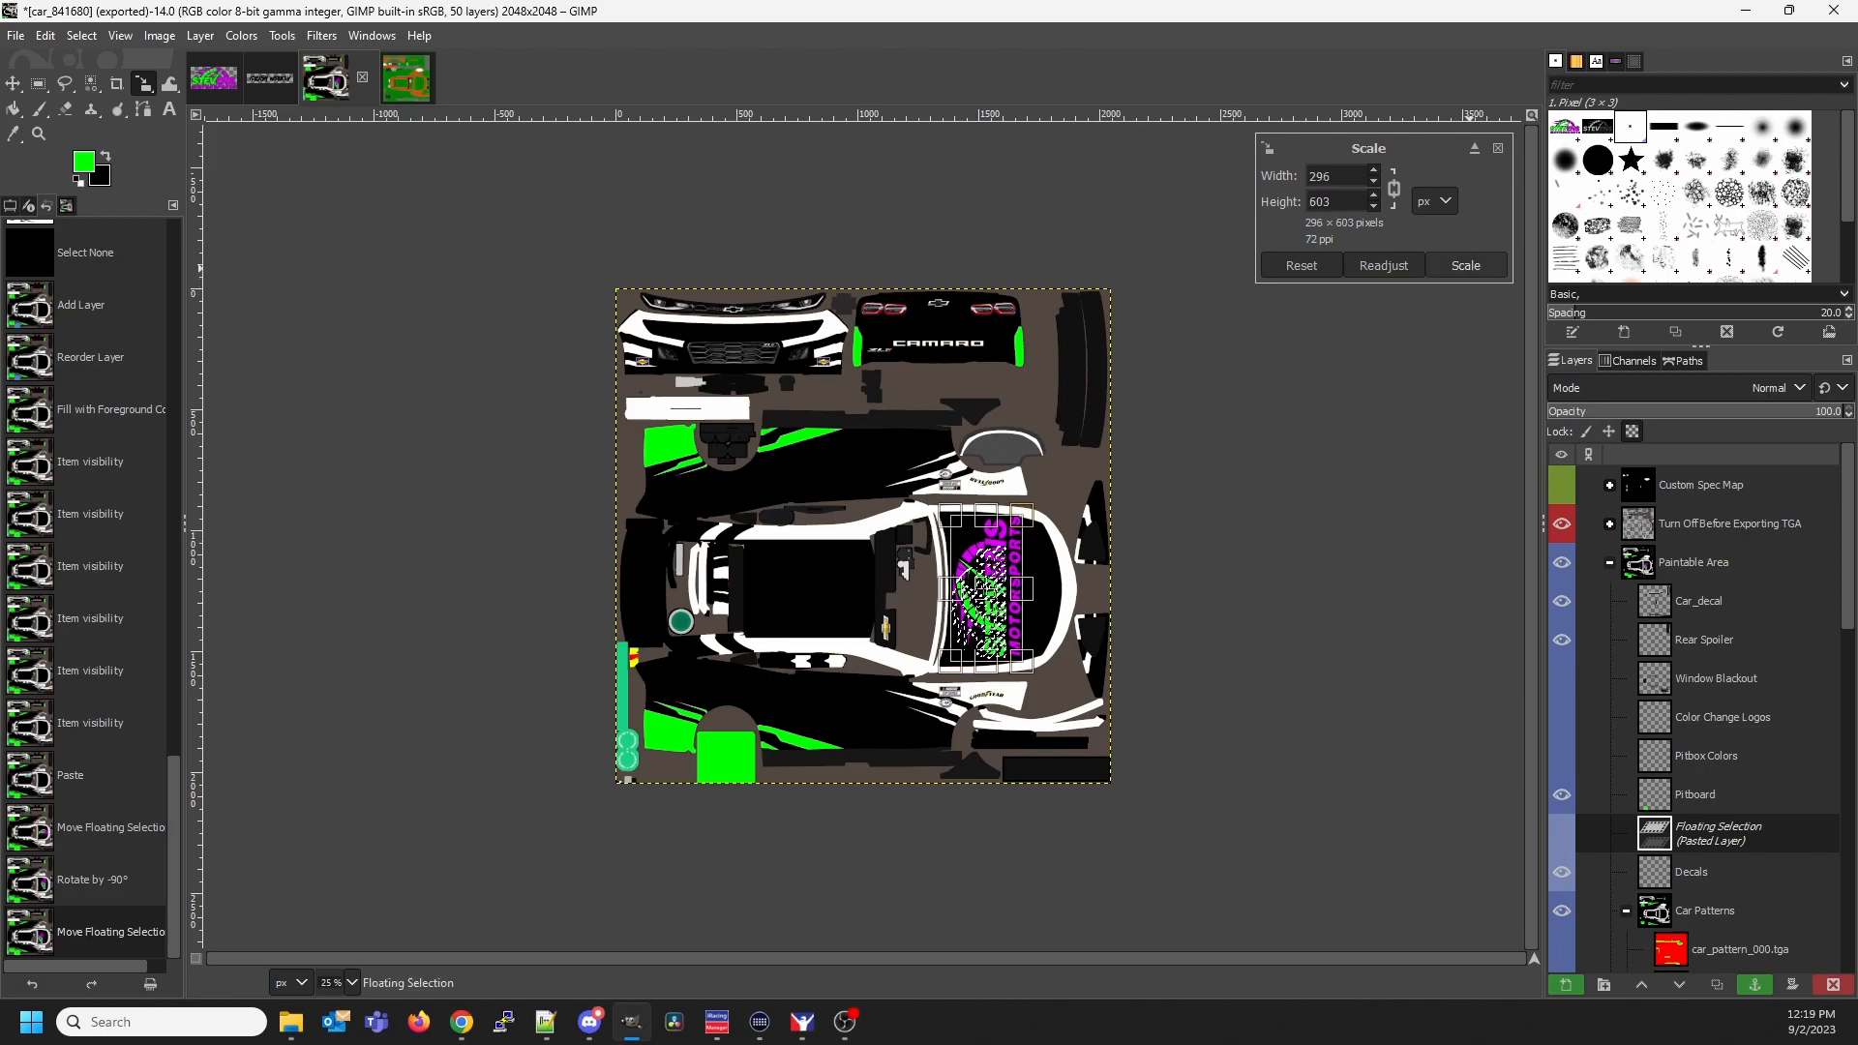
left_click(1465, 265)
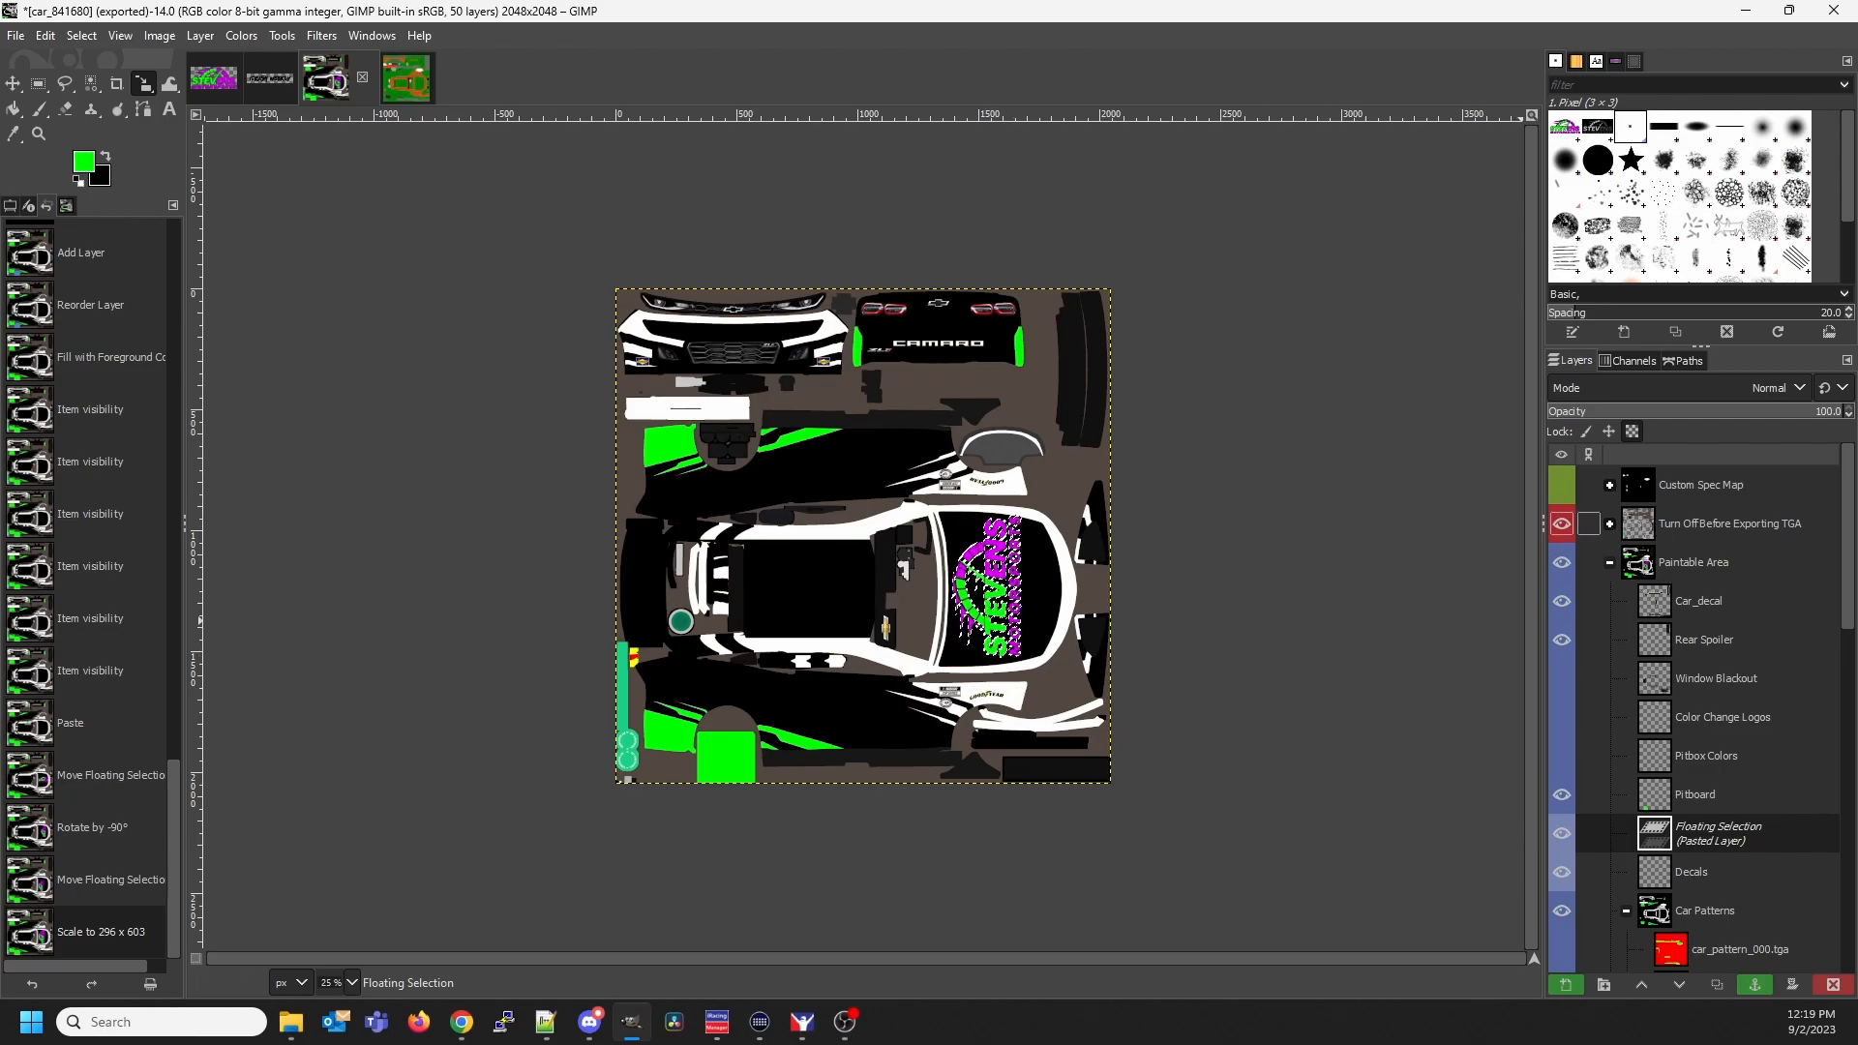
left_click(1609, 523)
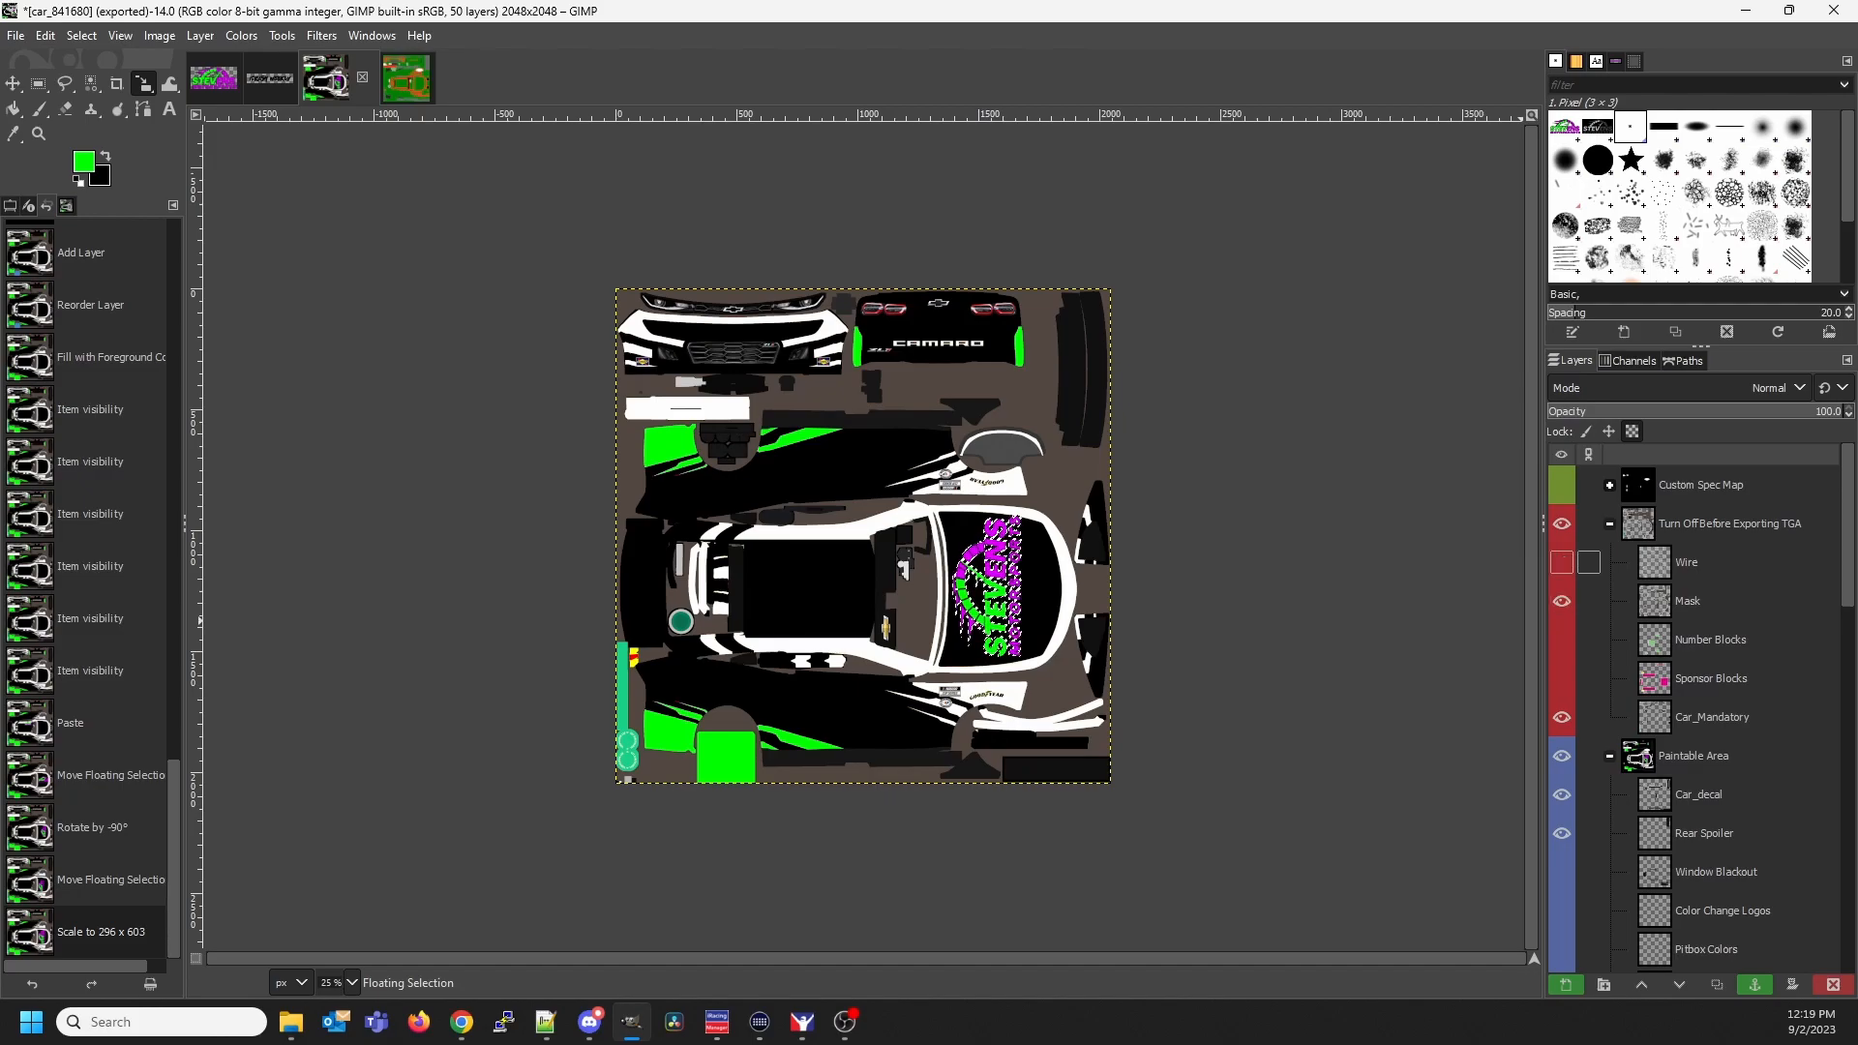
left_click(1561, 562)
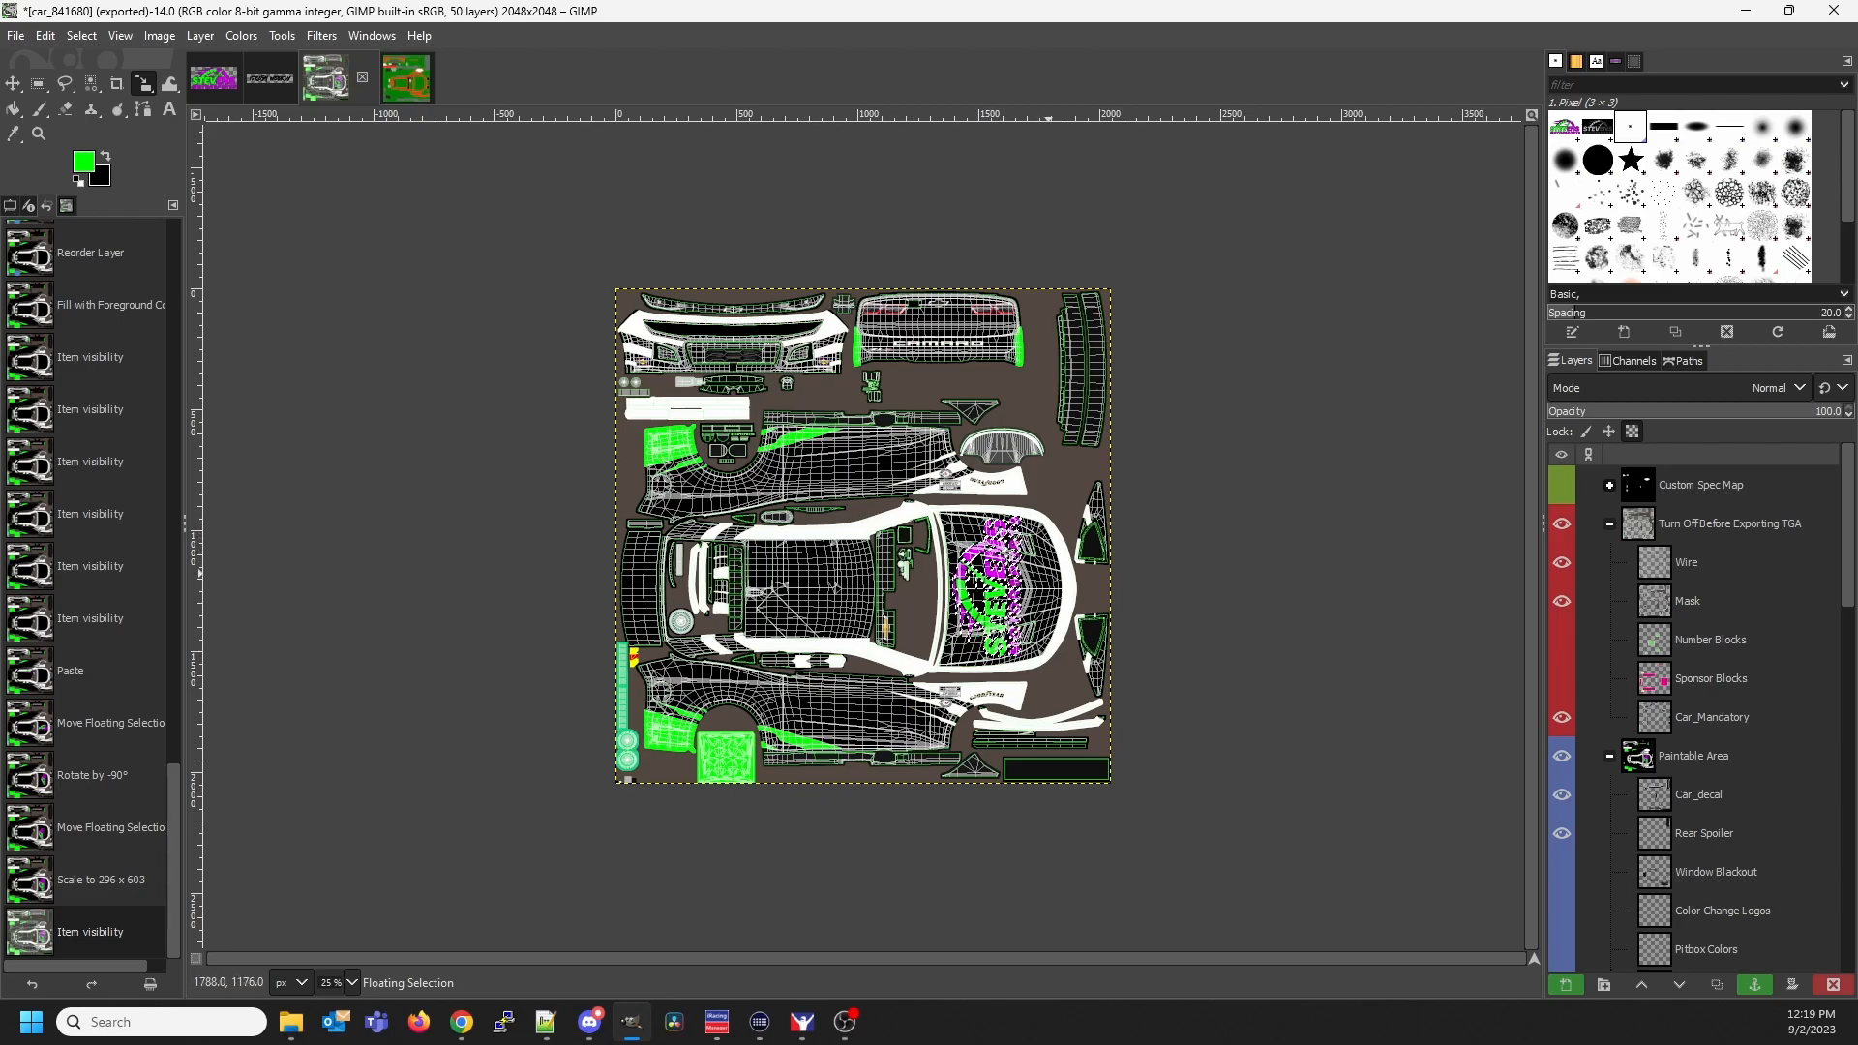
left_click(1562, 562)
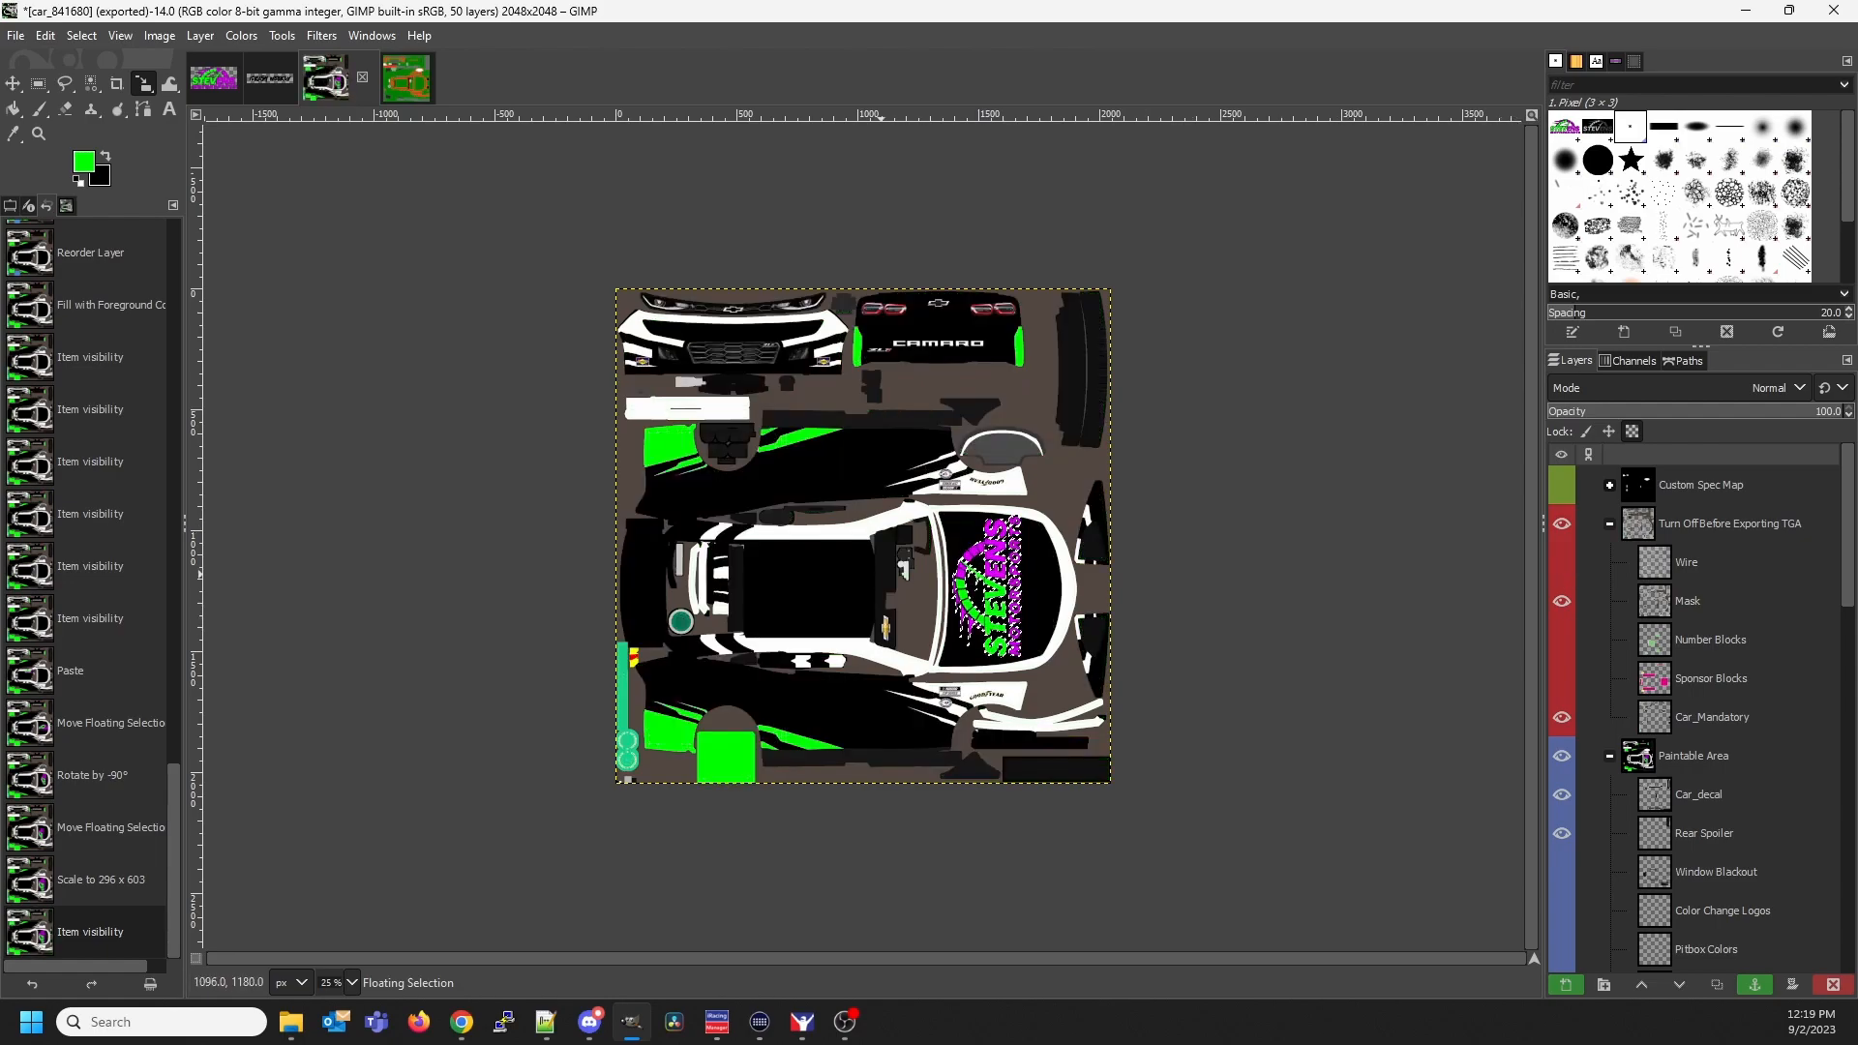
Nudge the logo into place and export the livery to car_841680.tga
key("m")
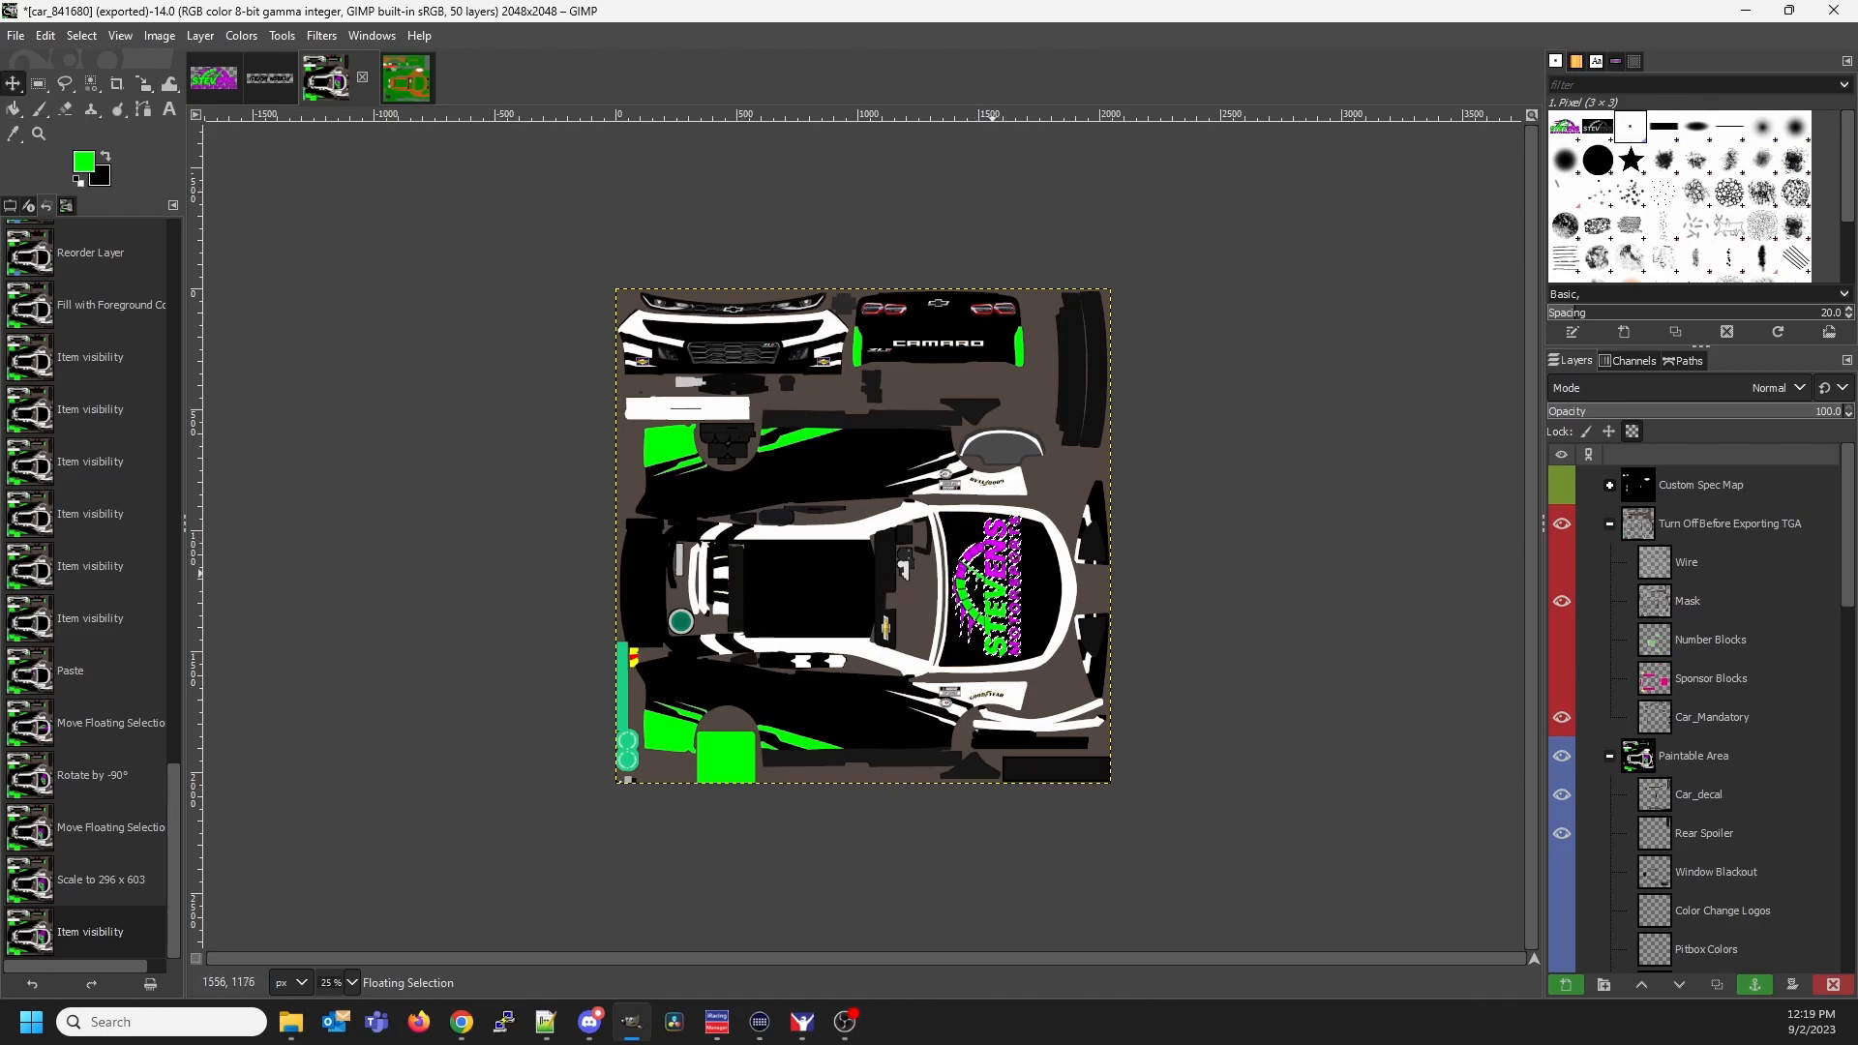
left_click(994, 572)
left_click_drag(996, 575, 999, 576)
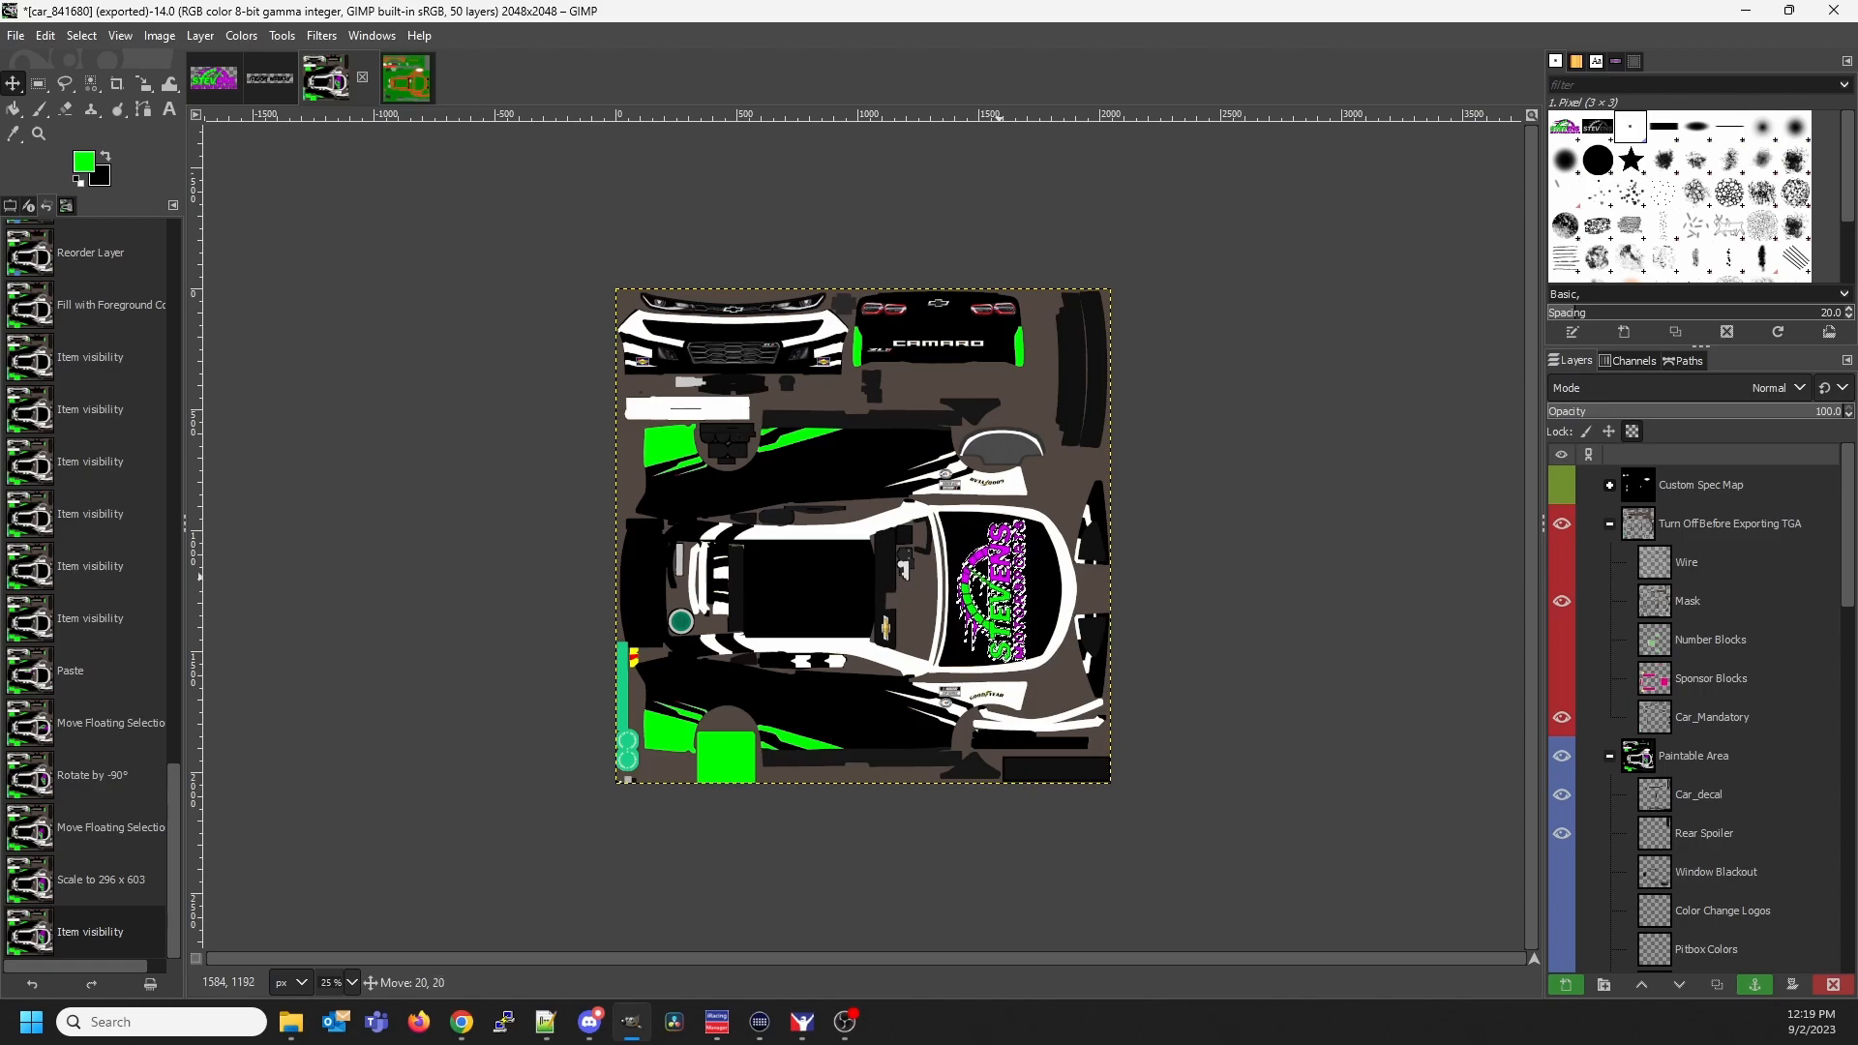
left_click_drag(999, 575, 999, 572)
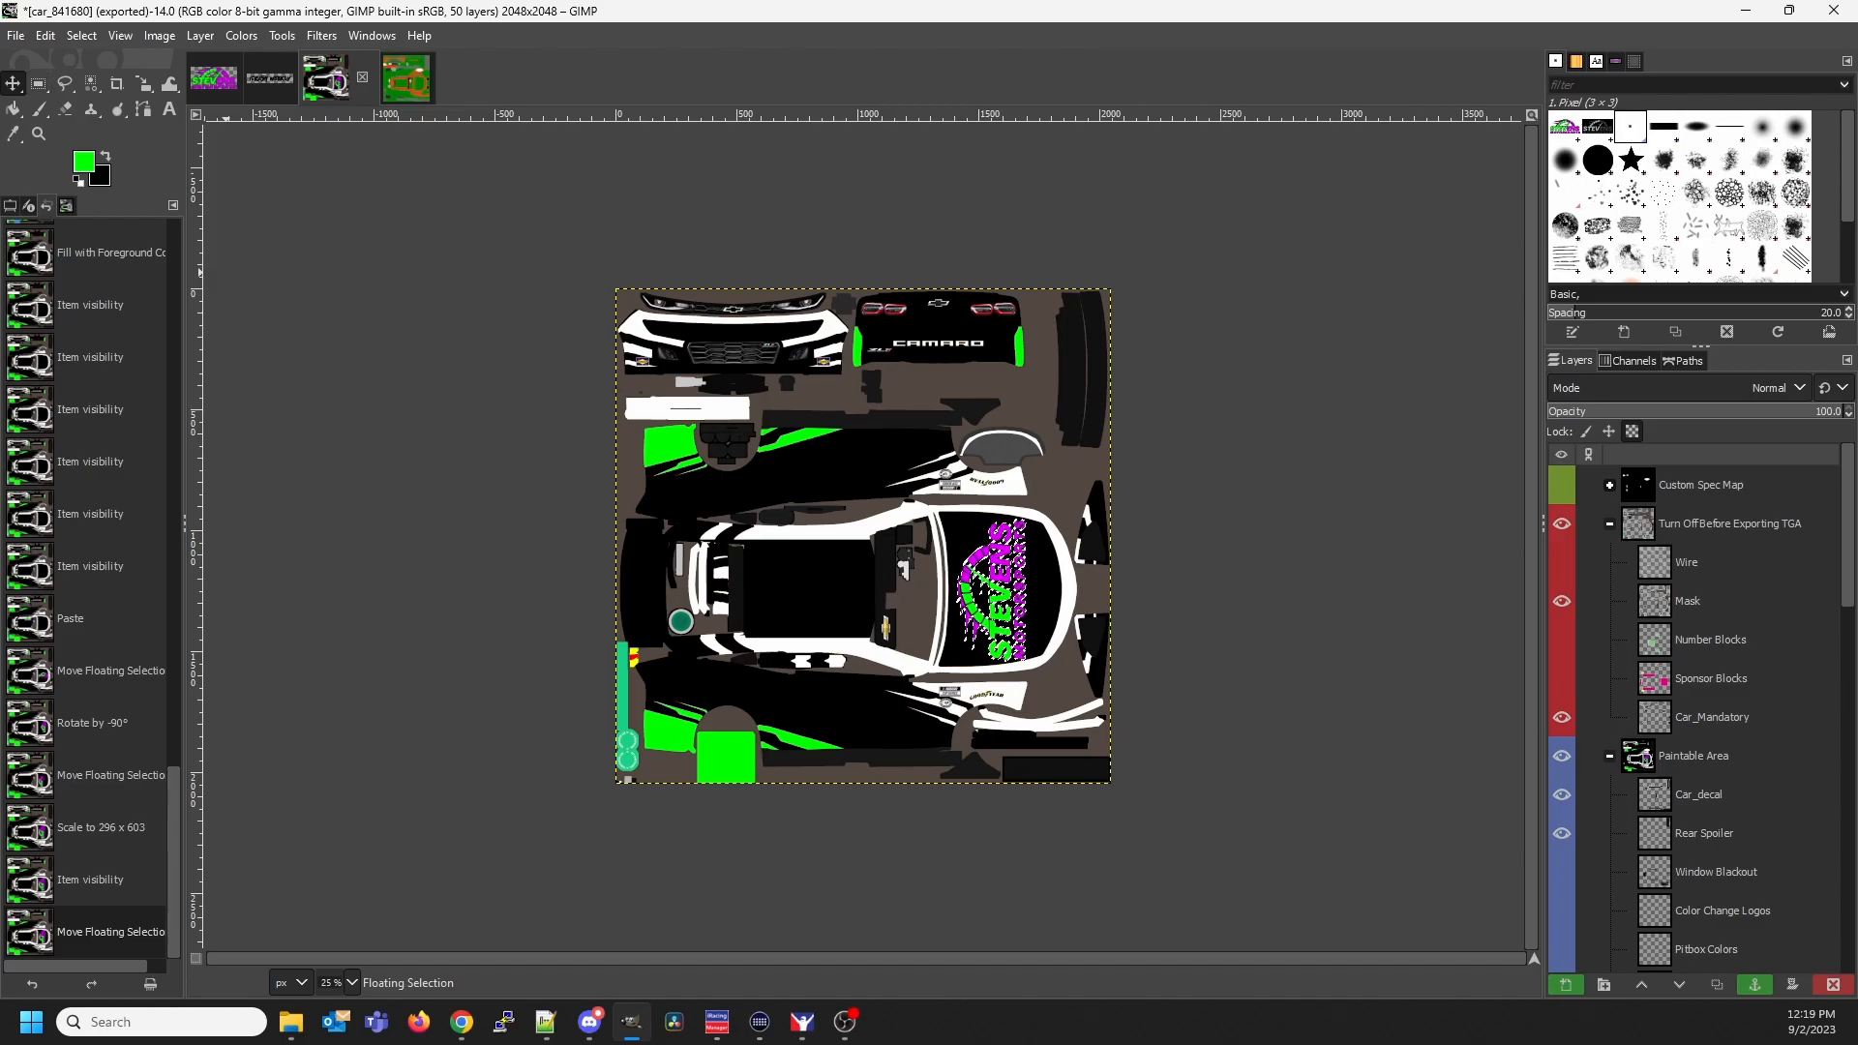
left_click(16, 34)
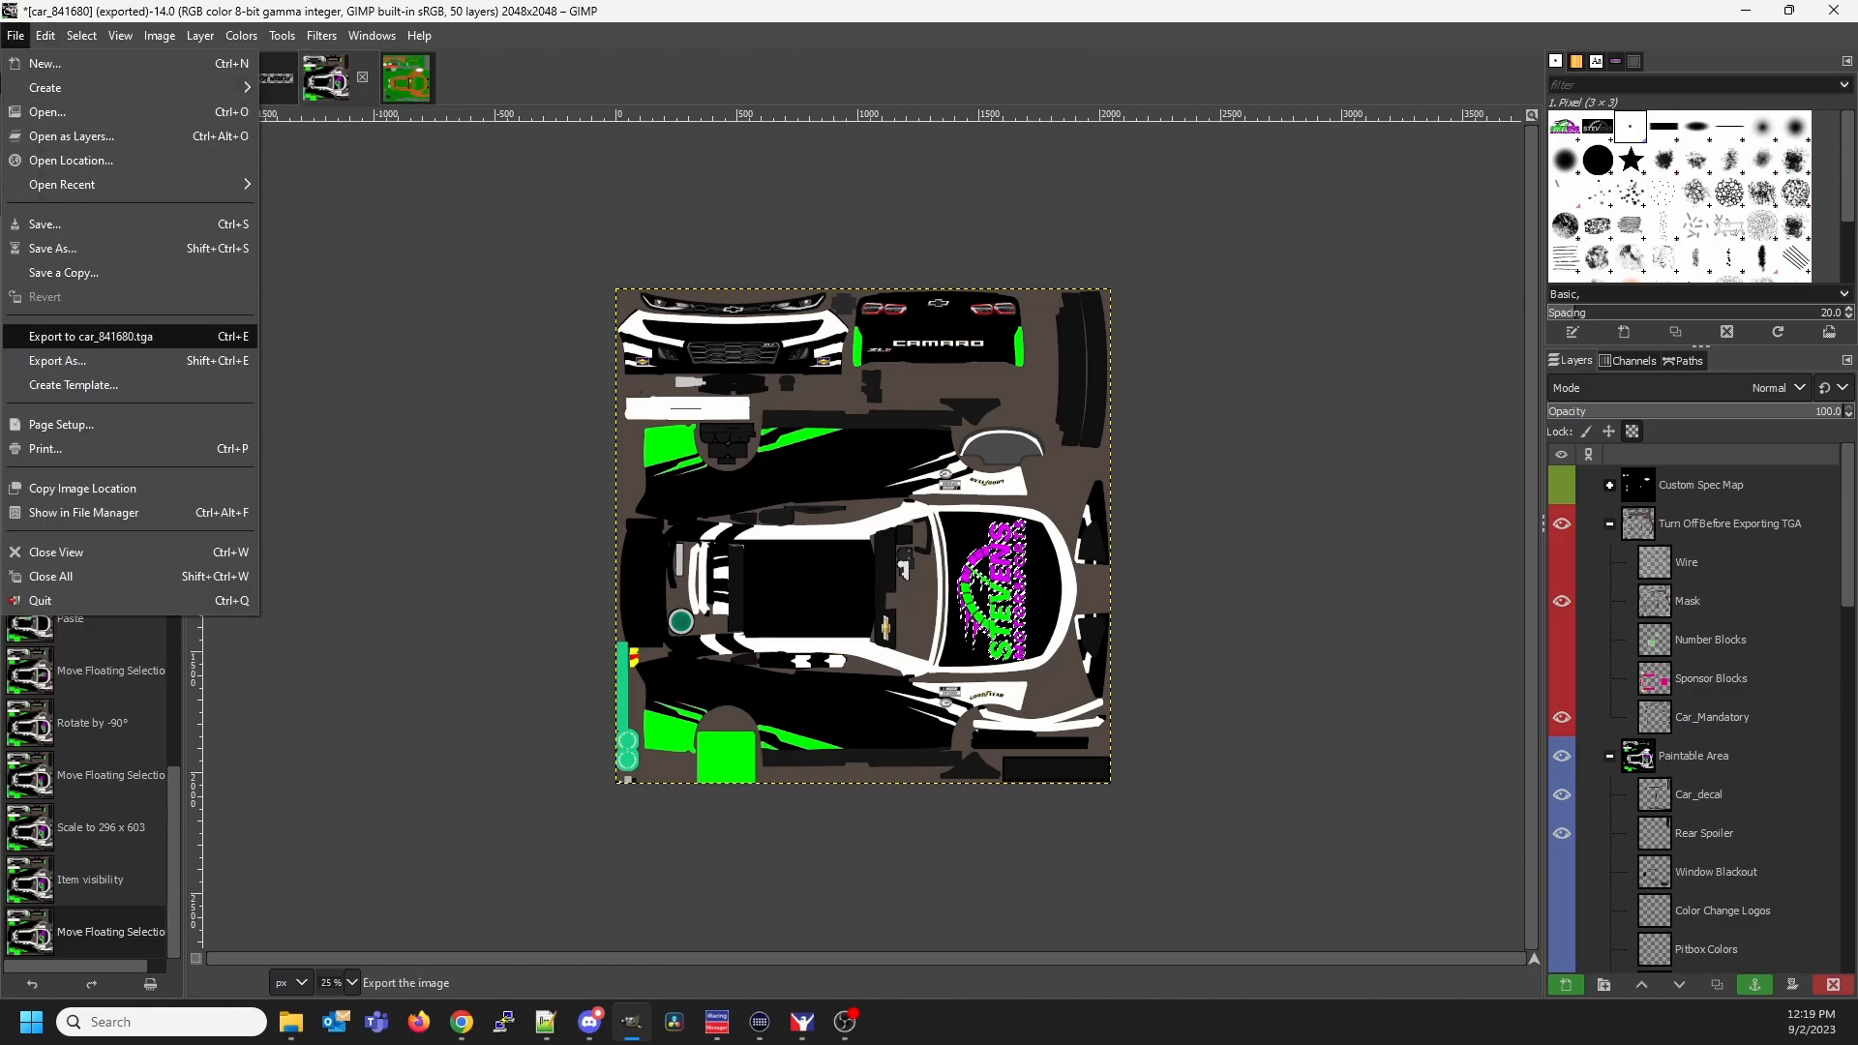
left_click(87, 336)
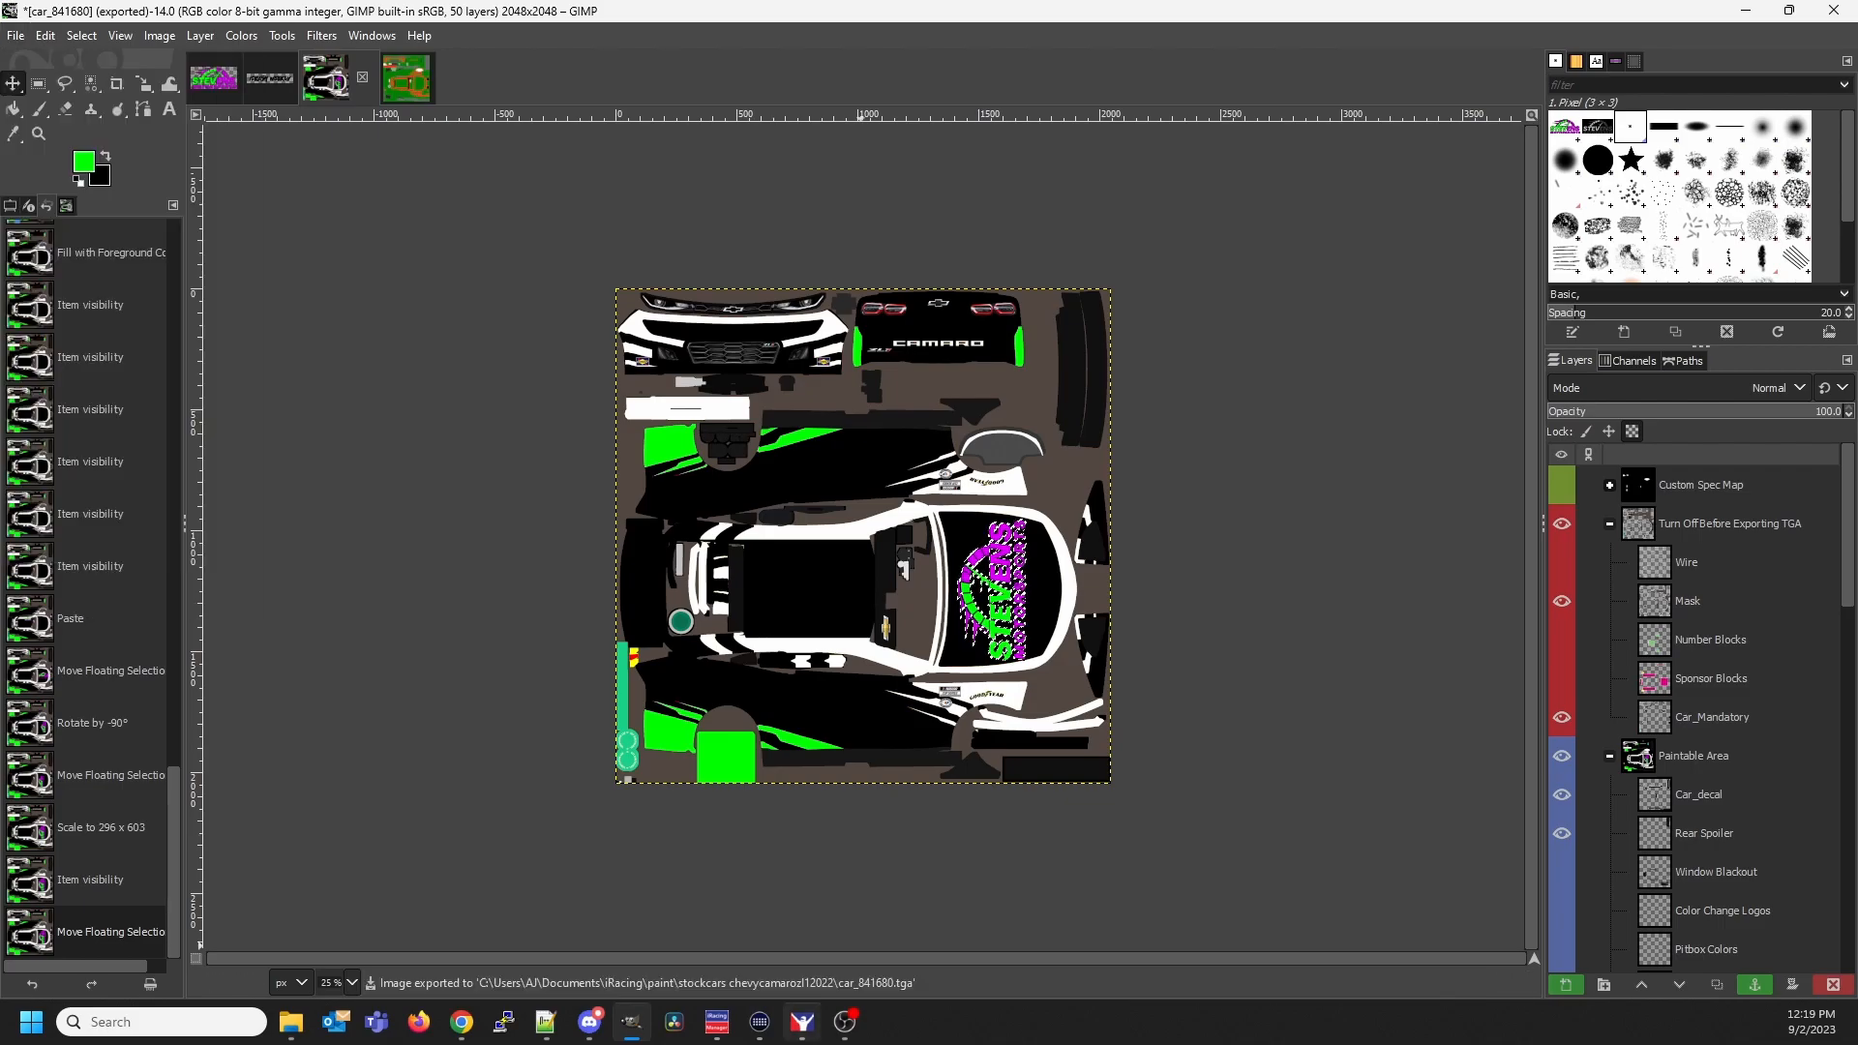
left_click(802, 1022)
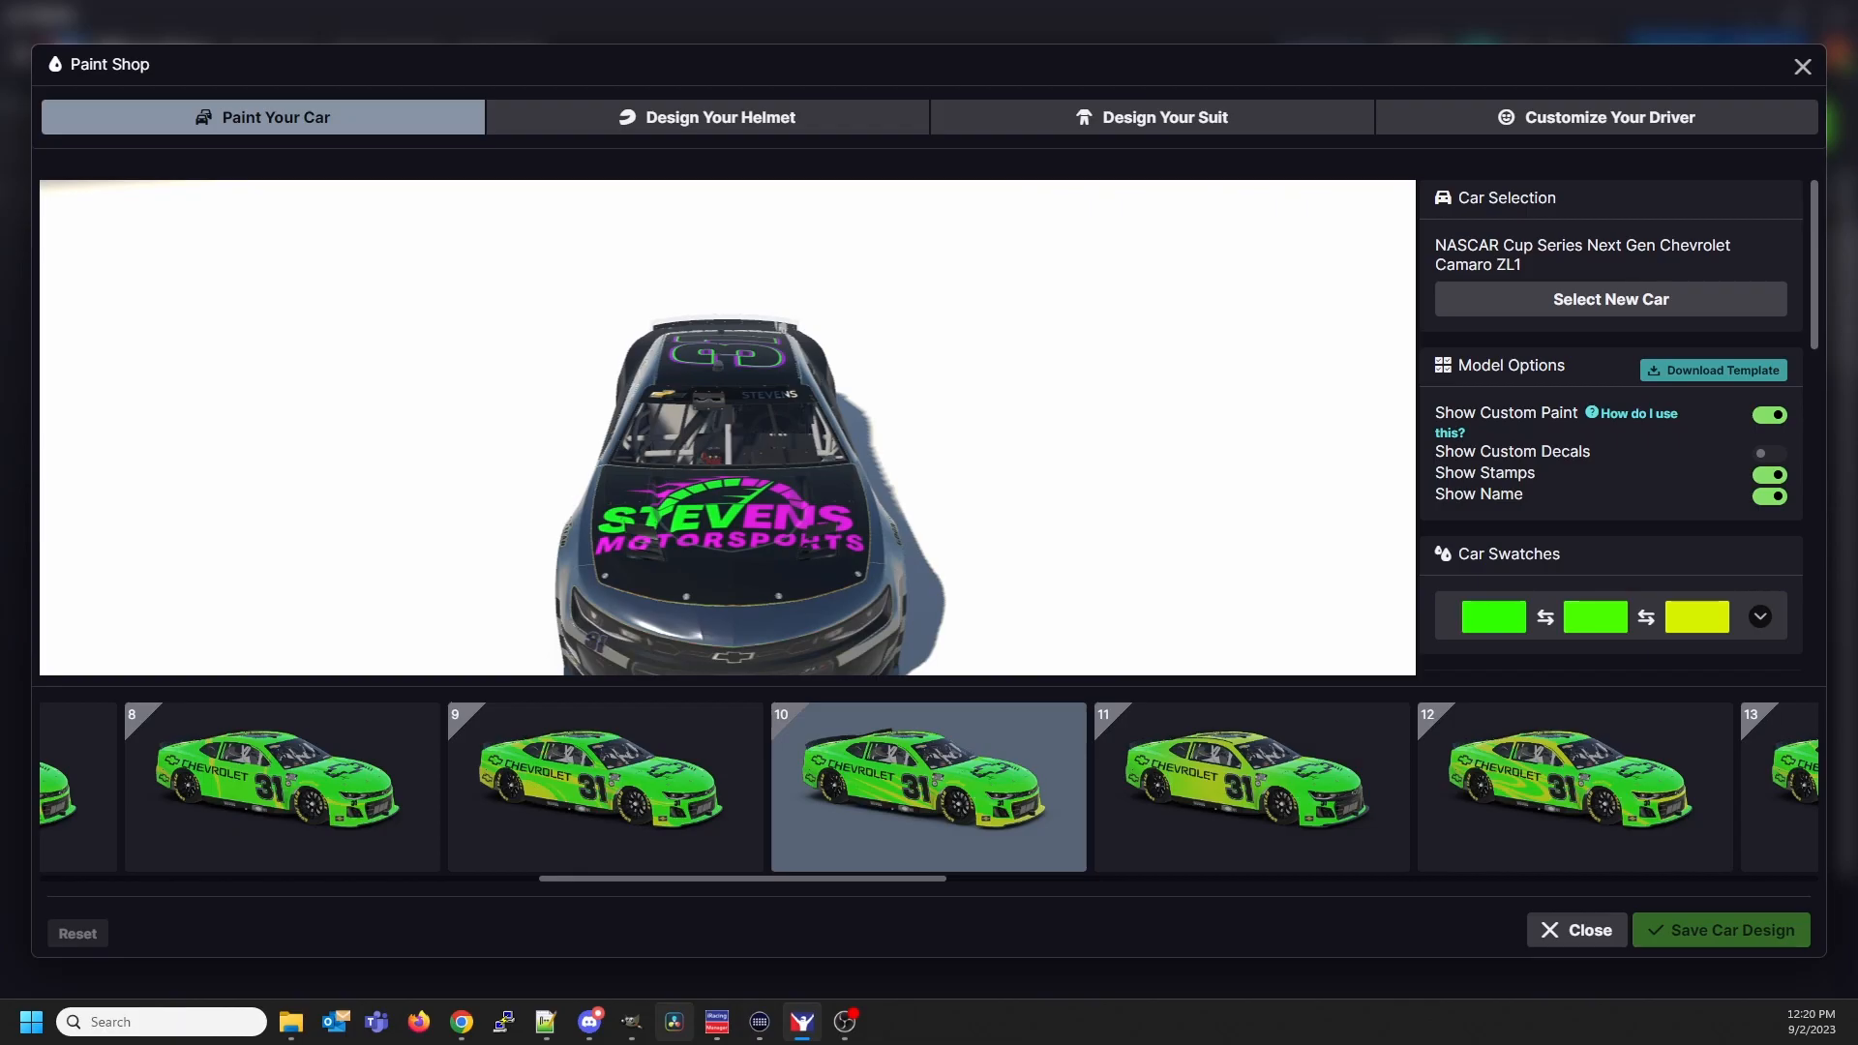
left_click(631, 1022)
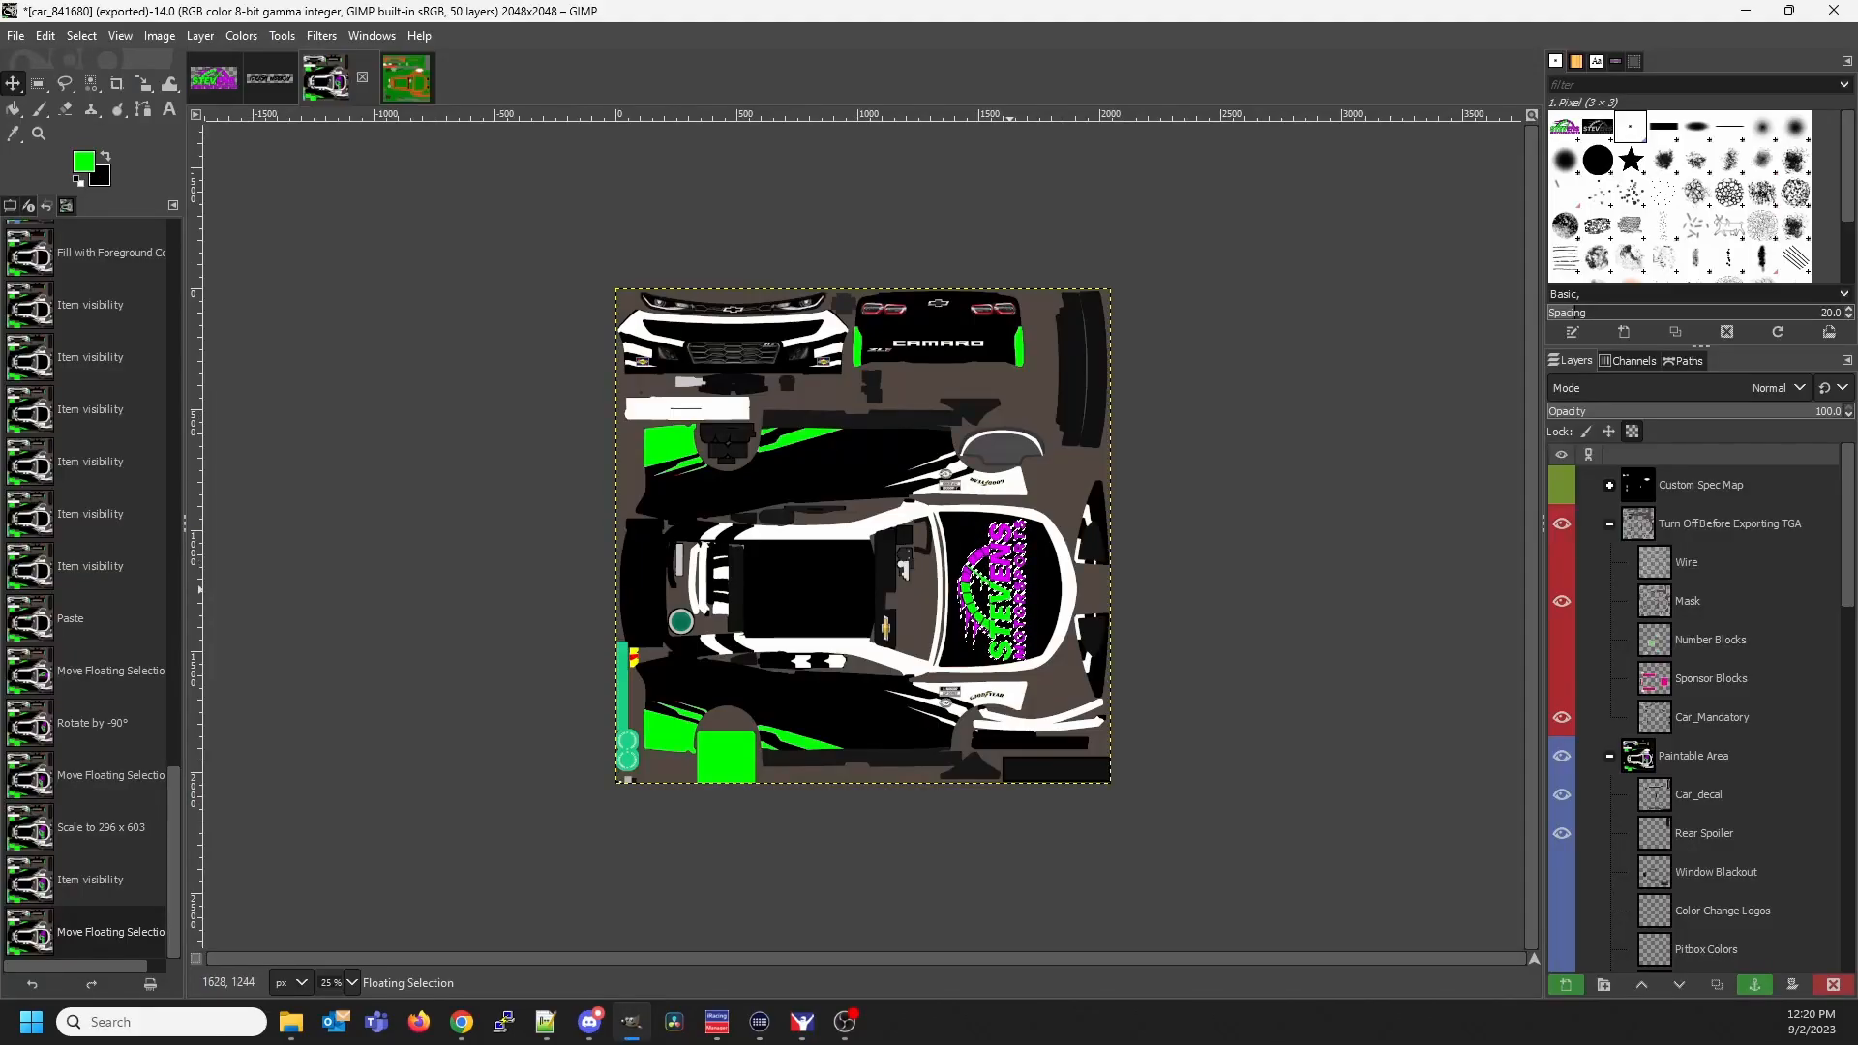
Nudge and copy the STEVENS logo, then make Base Paint #1 active in car_spec_841680
left_click_drag(1010, 588, 1006, 592)
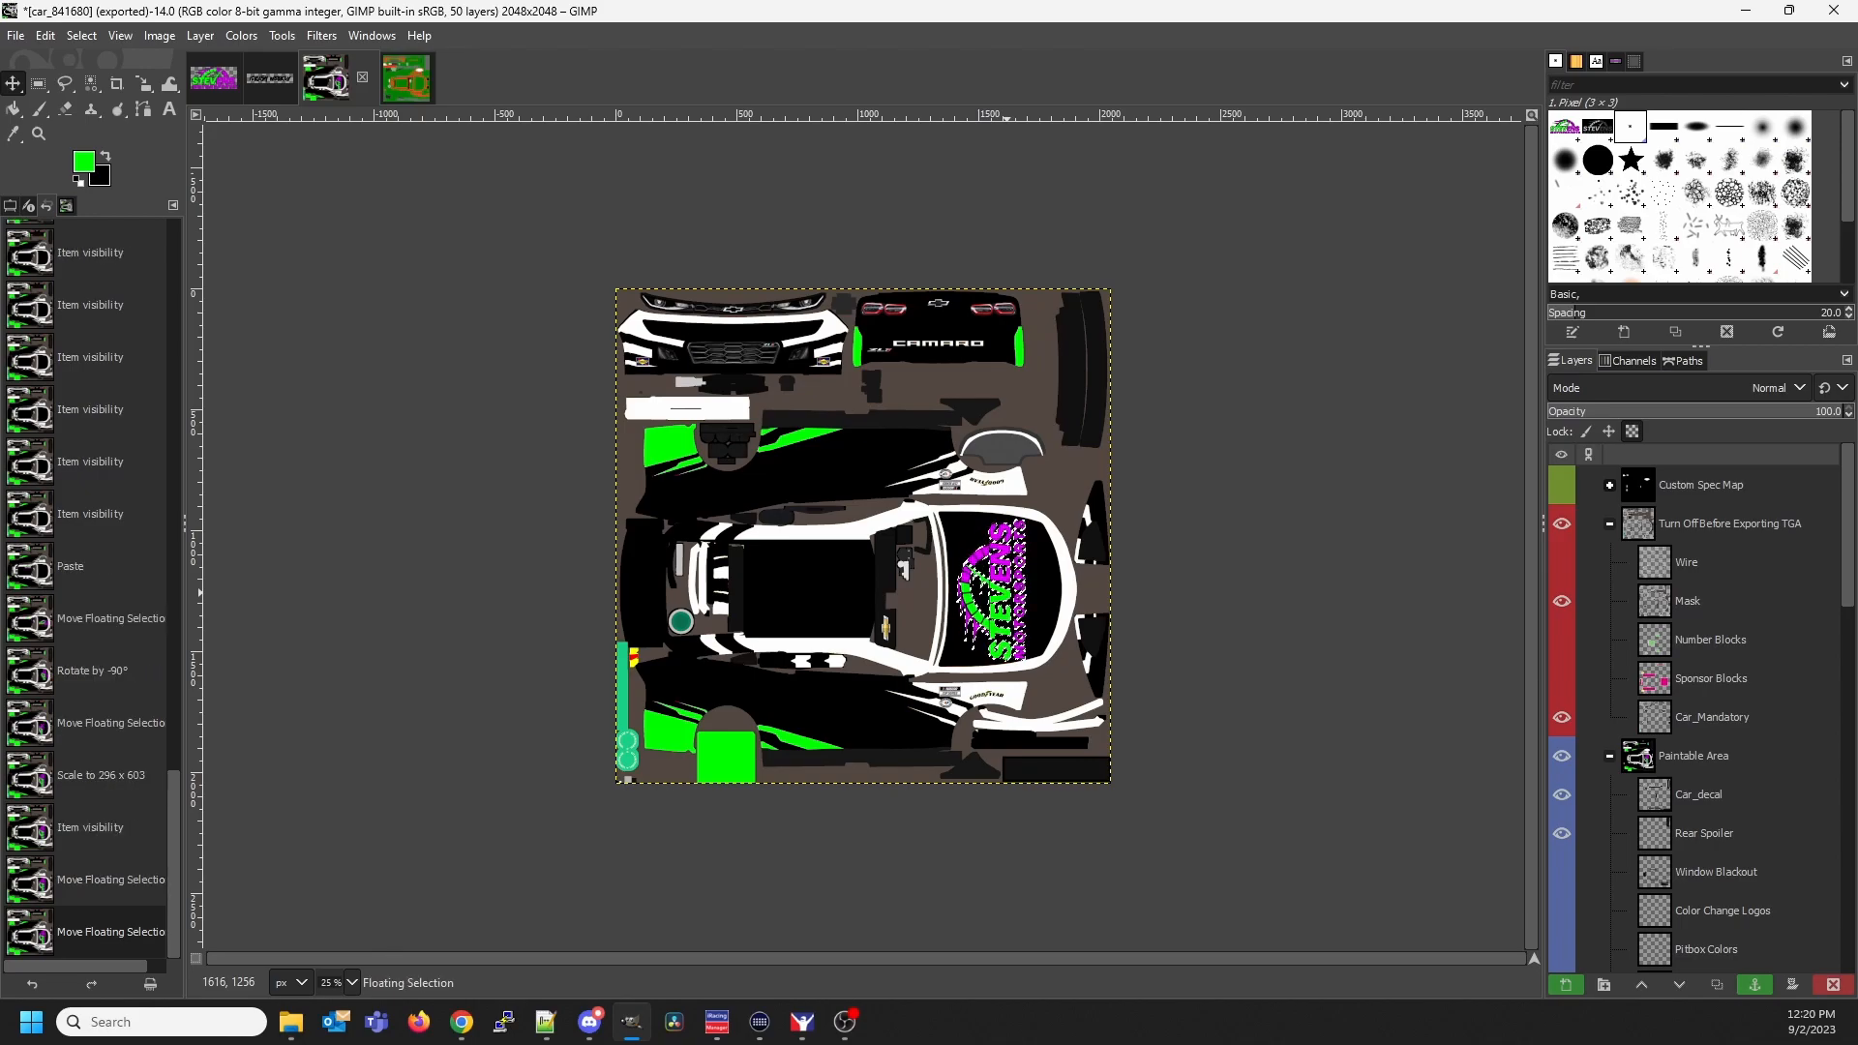
key("ctrl+c")
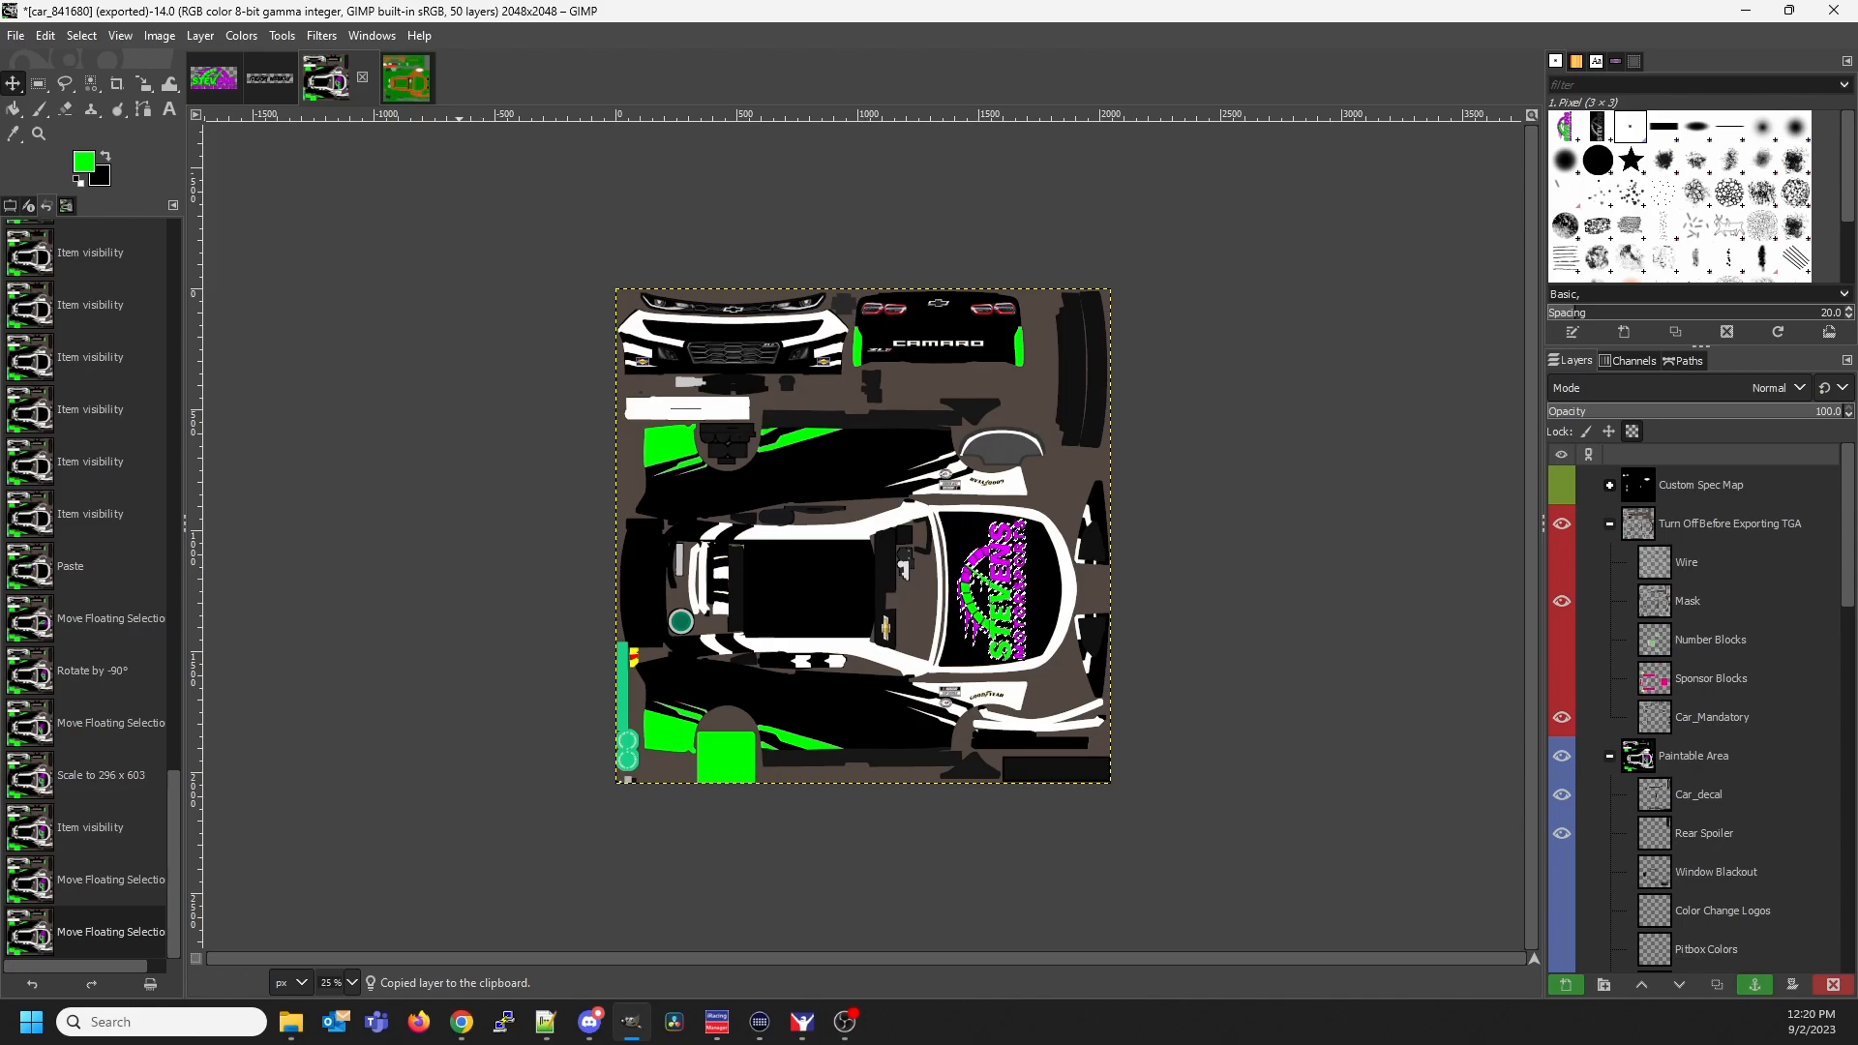
key("alt+4")
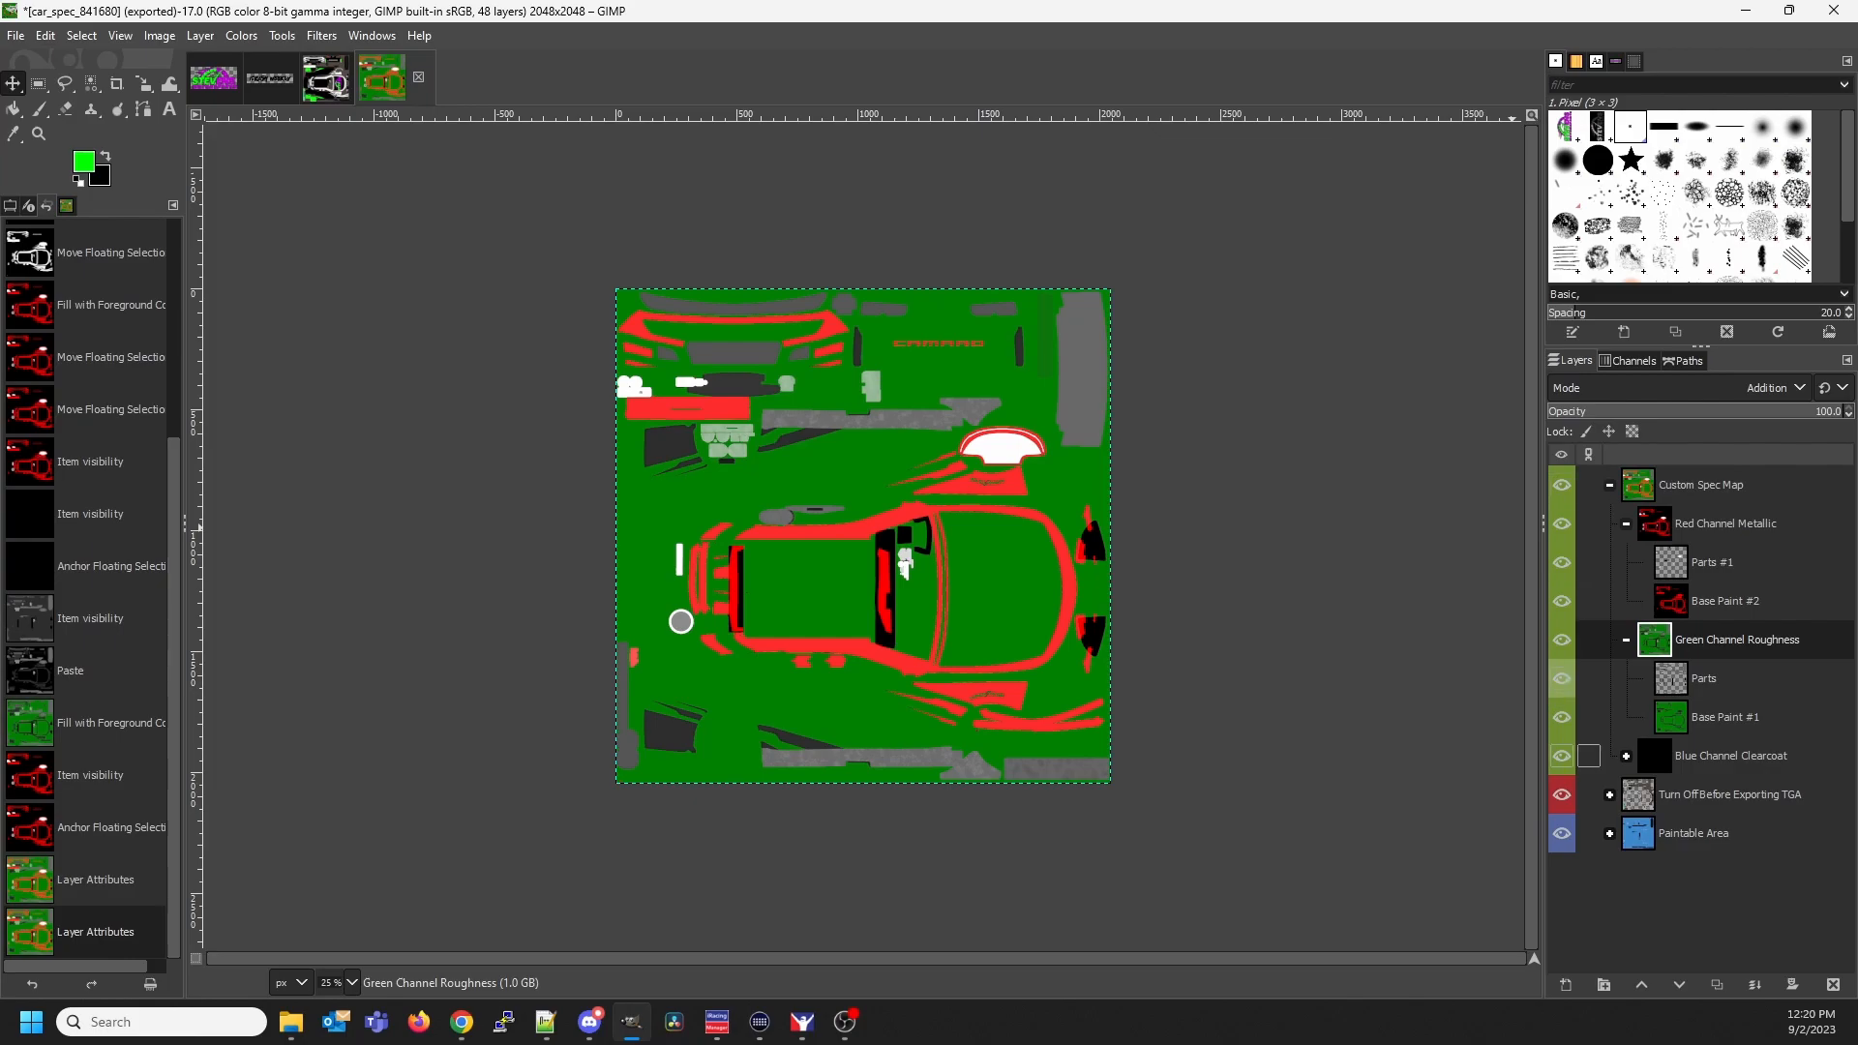
left_click(1703, 717)
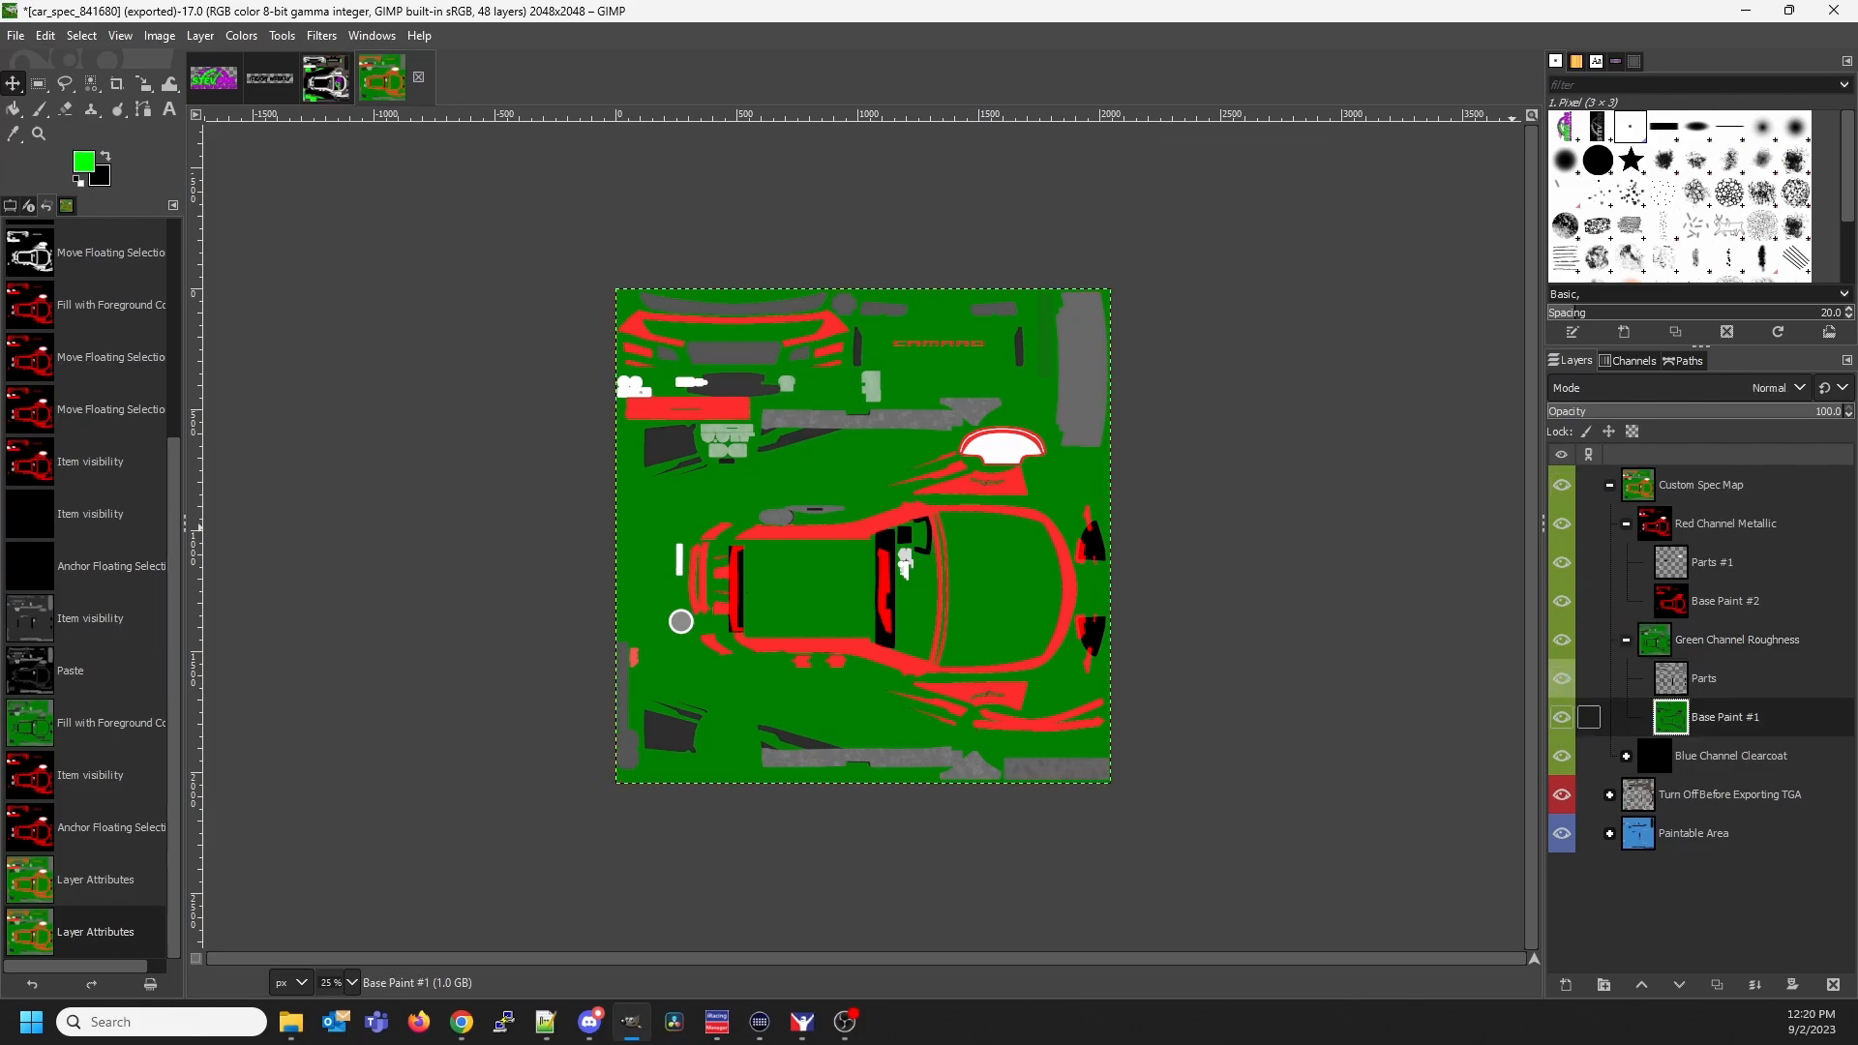
Undo a trial paste and anchor of the logo, and hide the Red Channel Metallic group
key("ctrl+v")
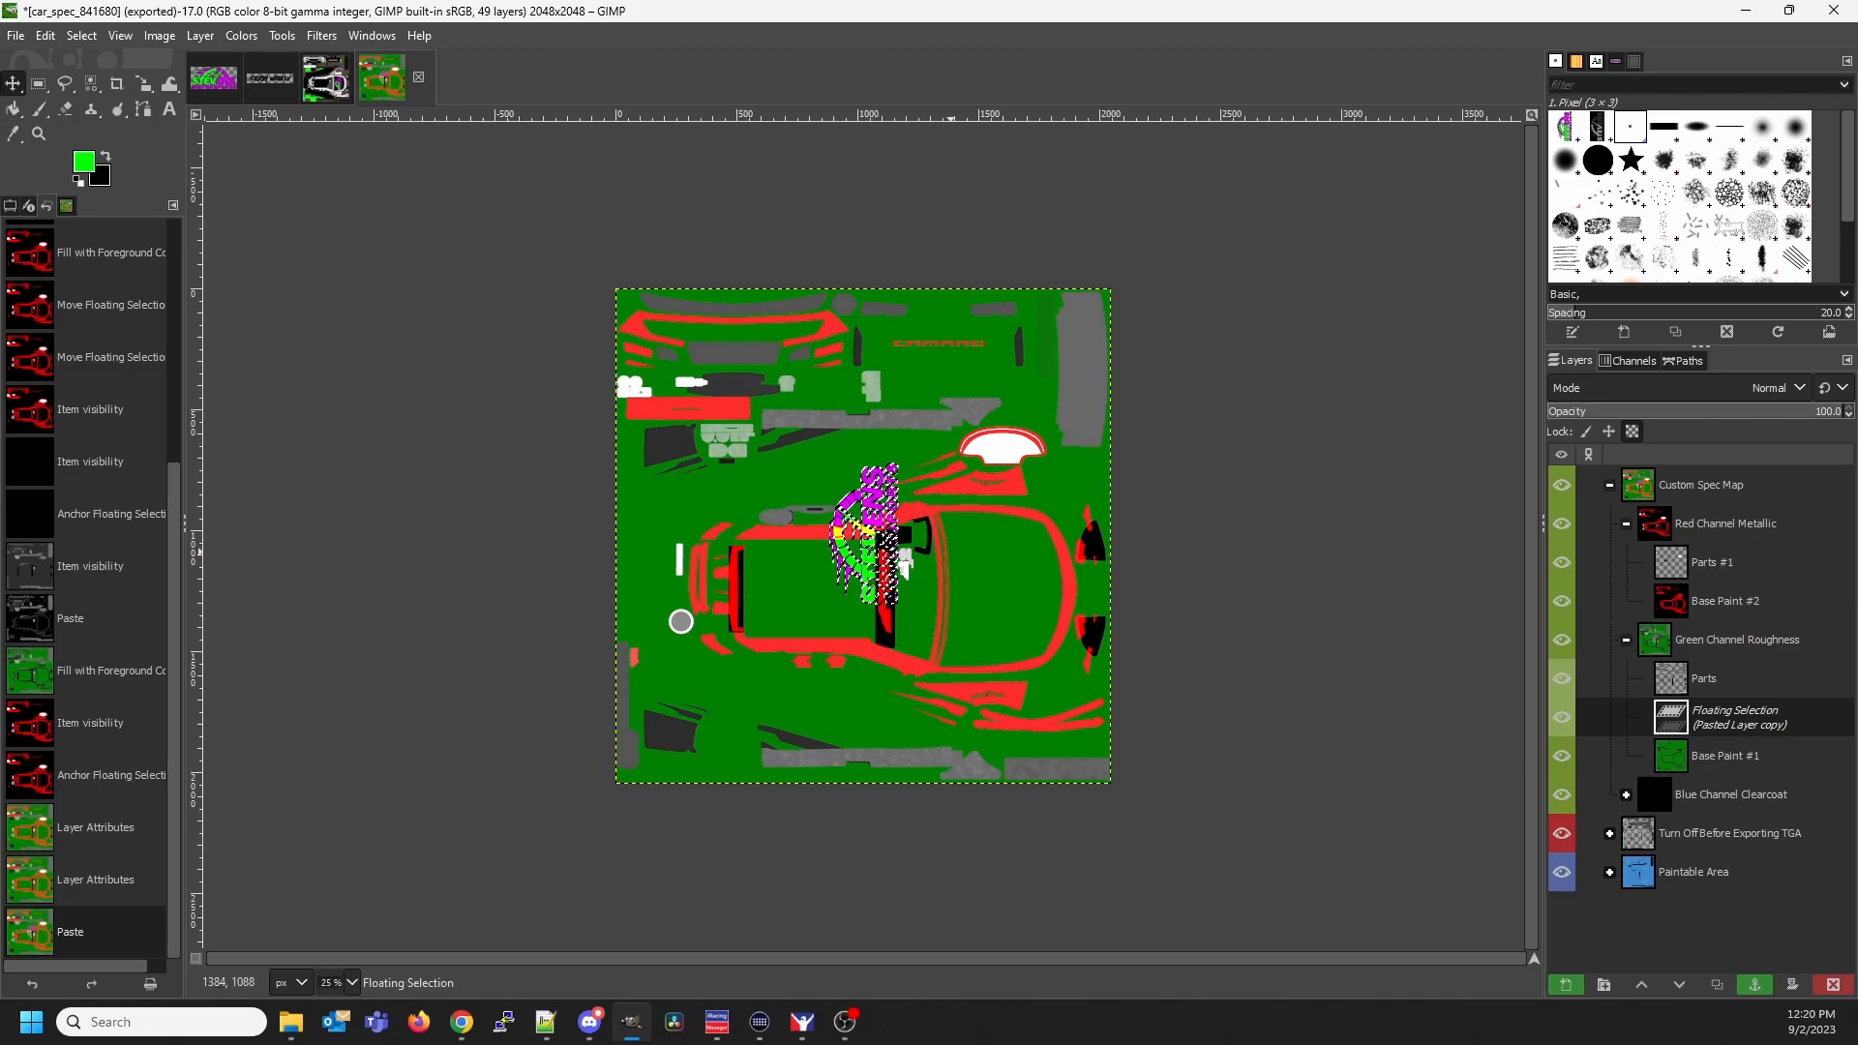
key("ctrl+h")
left_click(45, 36)
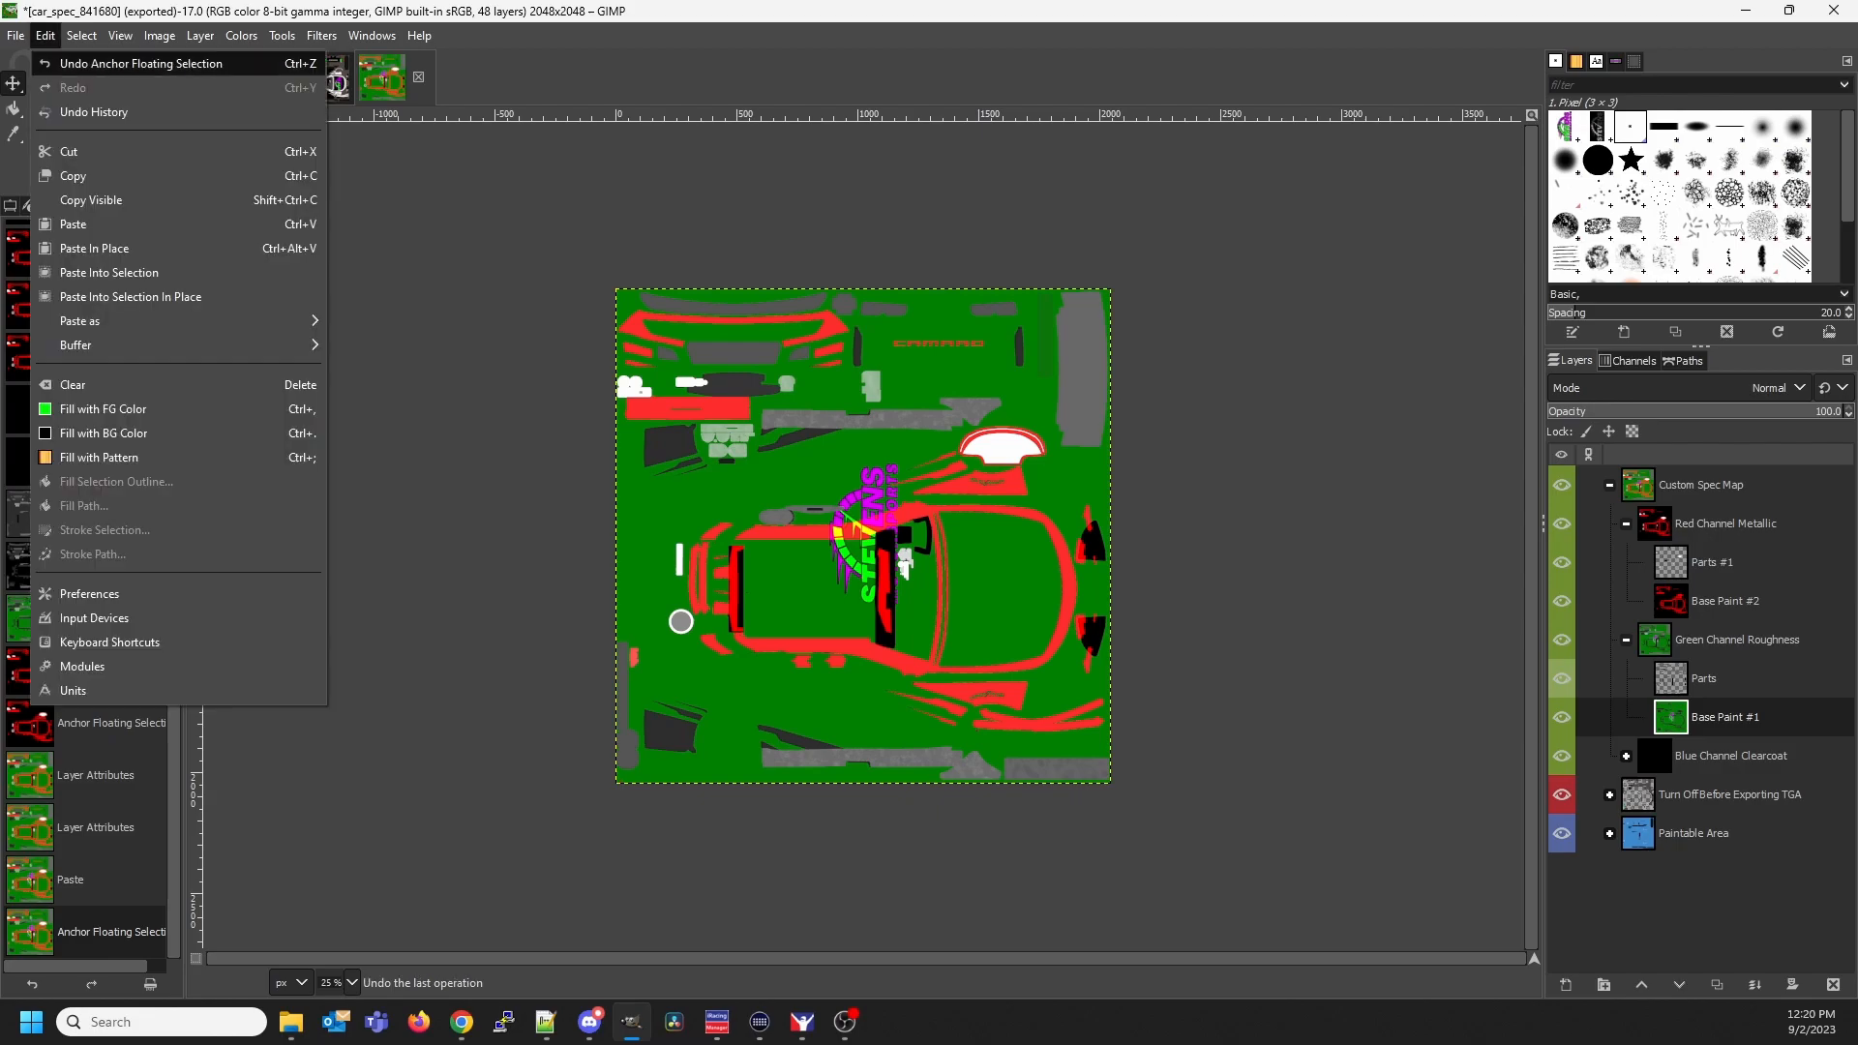
left_click(97, 56)
left_click(45, 36)
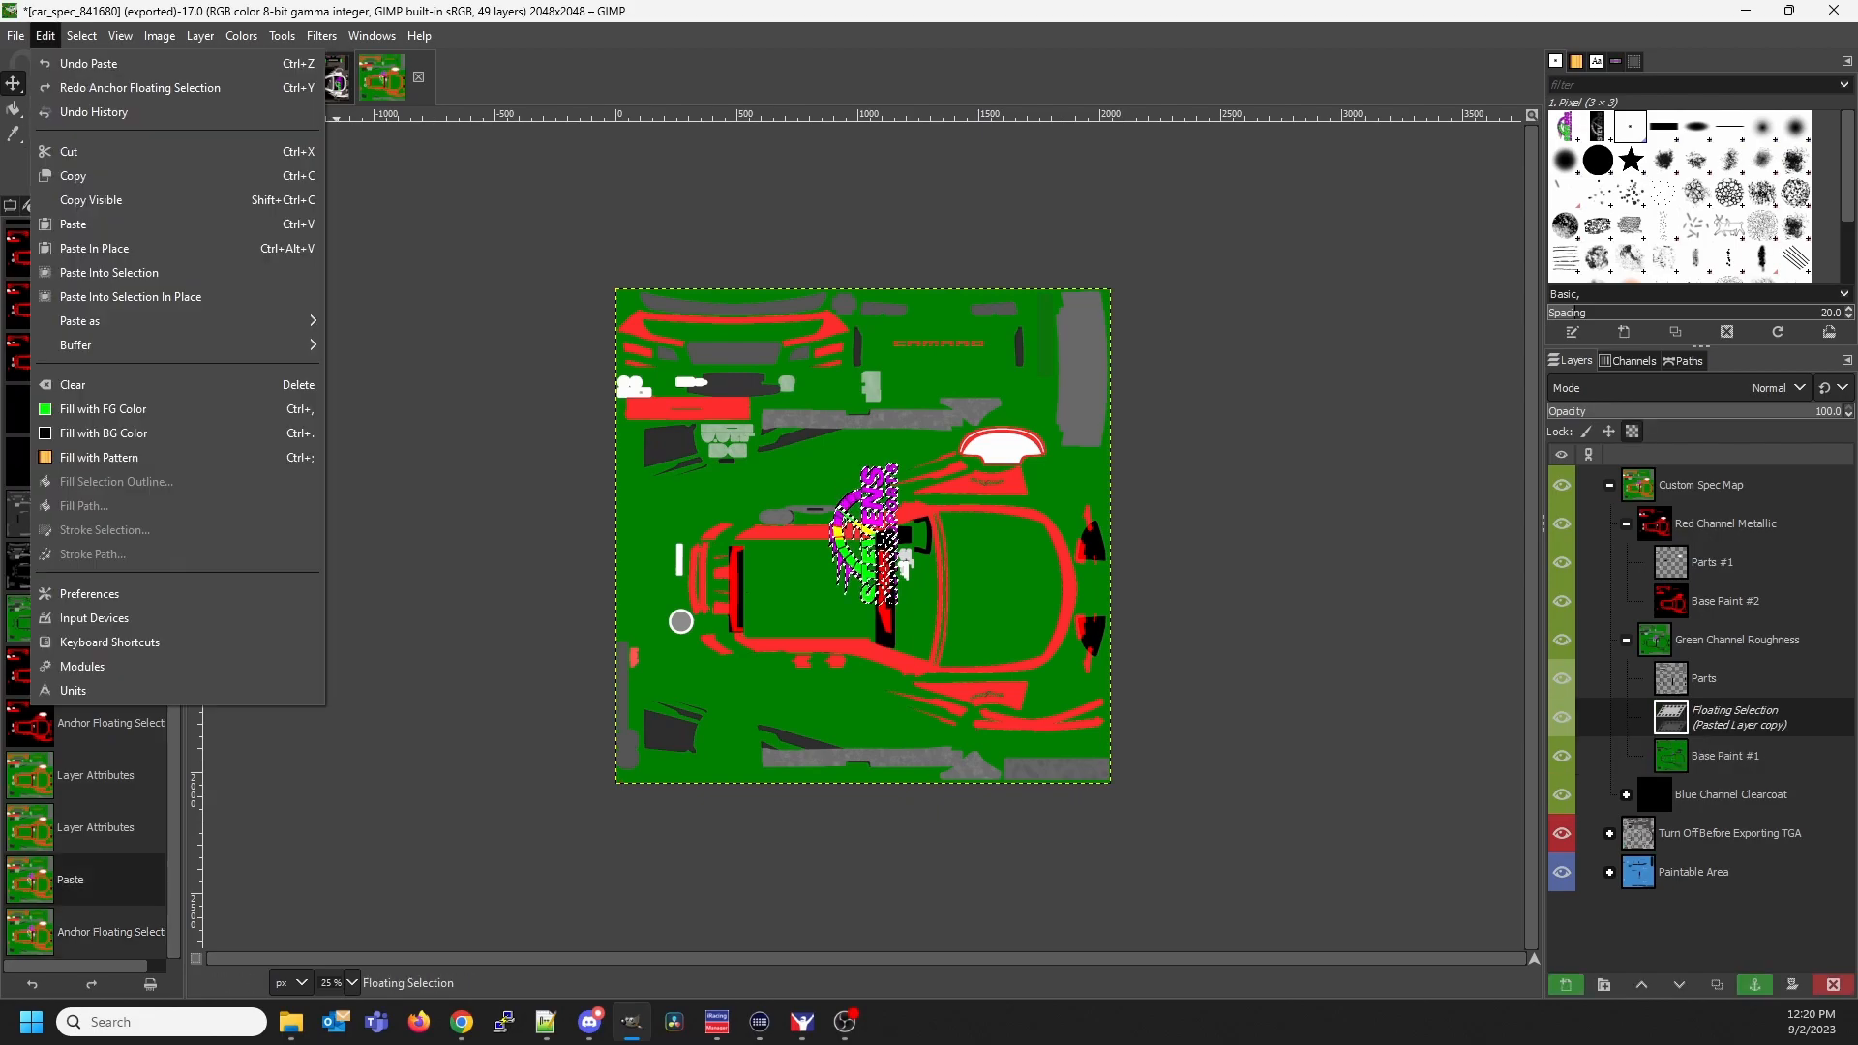
left_click(96, 56)
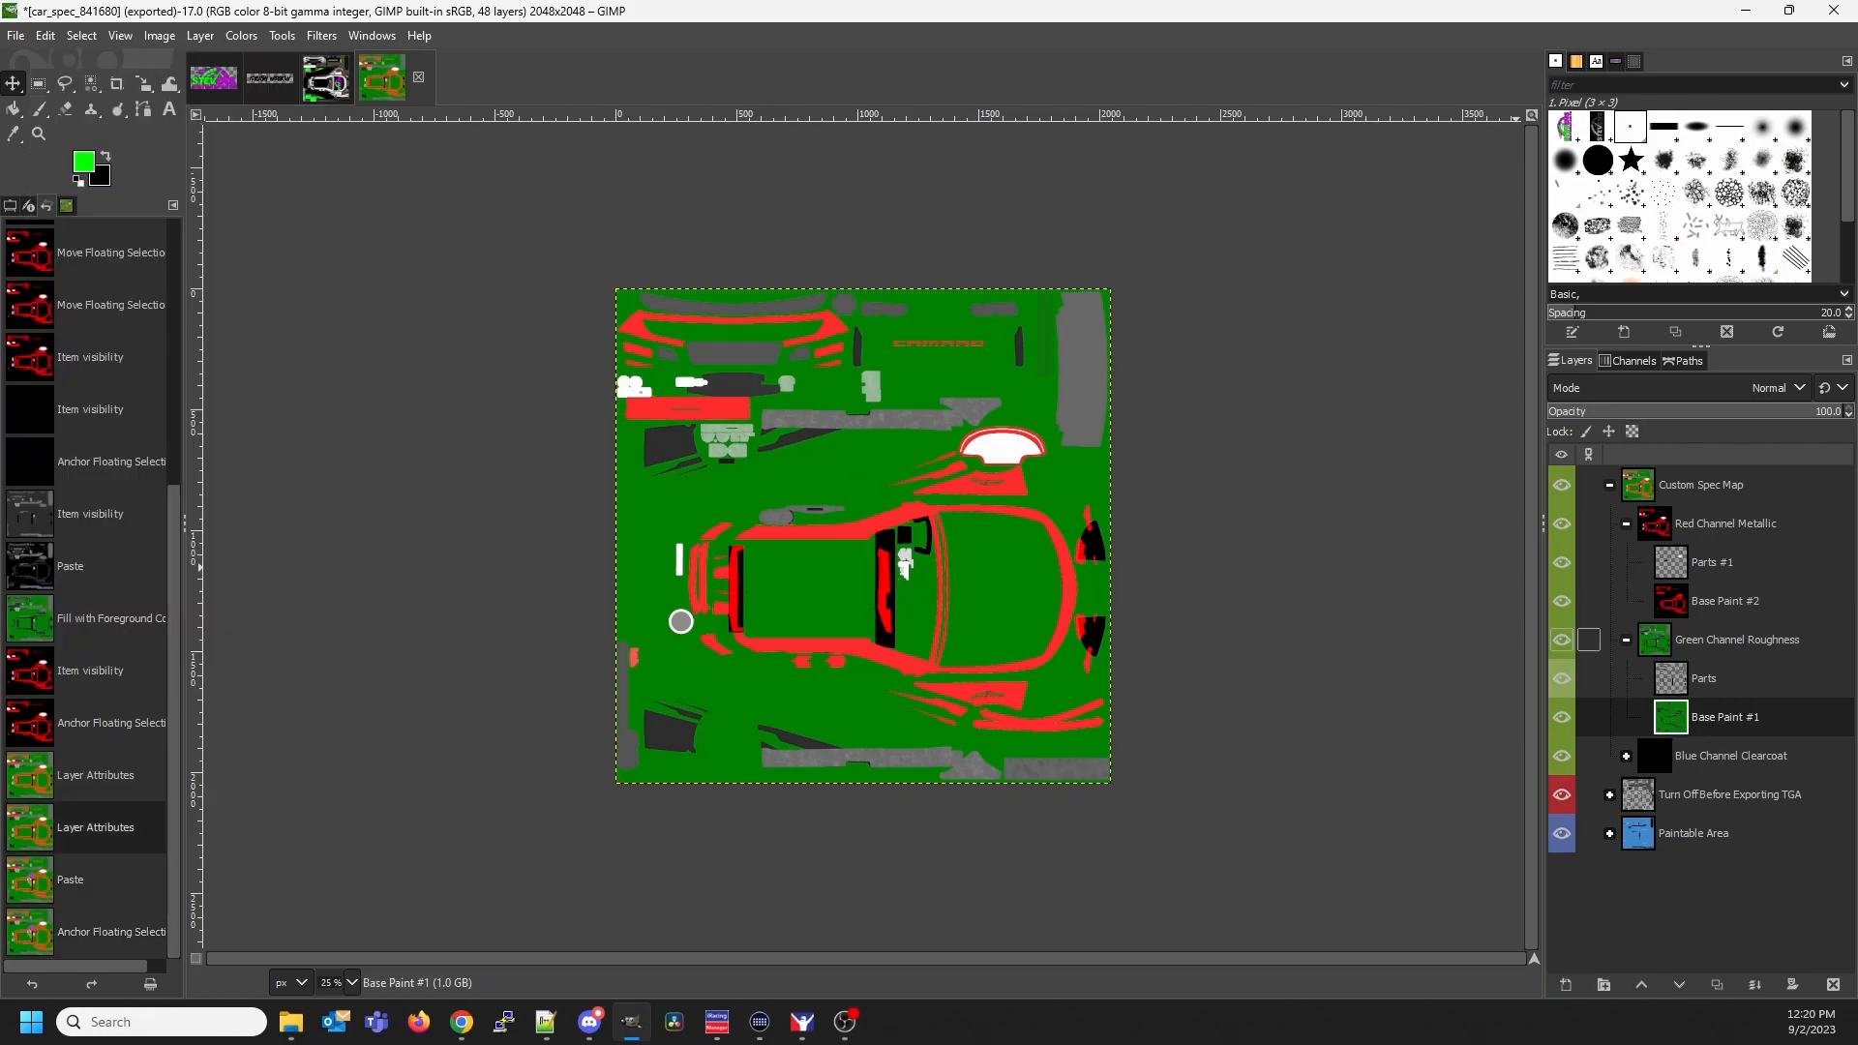
left_click(1561, 523)
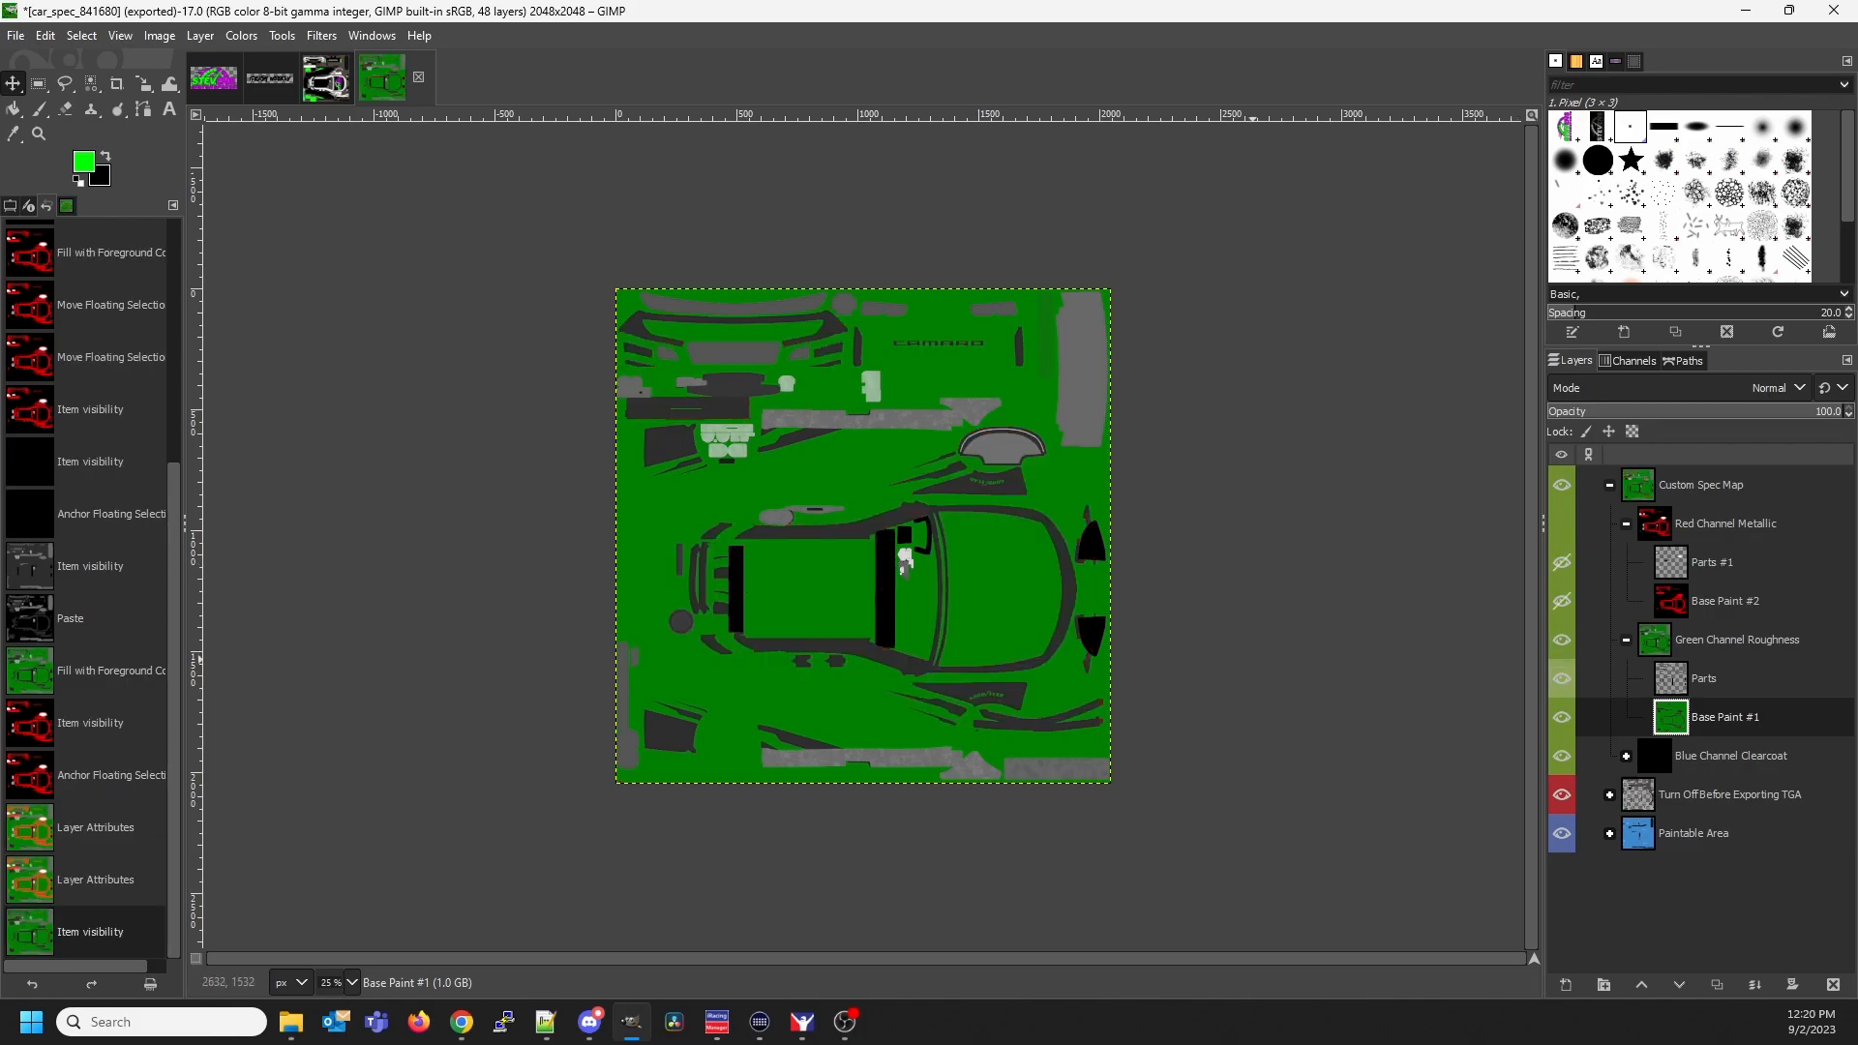
Paste the logo onto the spec map's hood and fill it with black
key("ctrl+v")
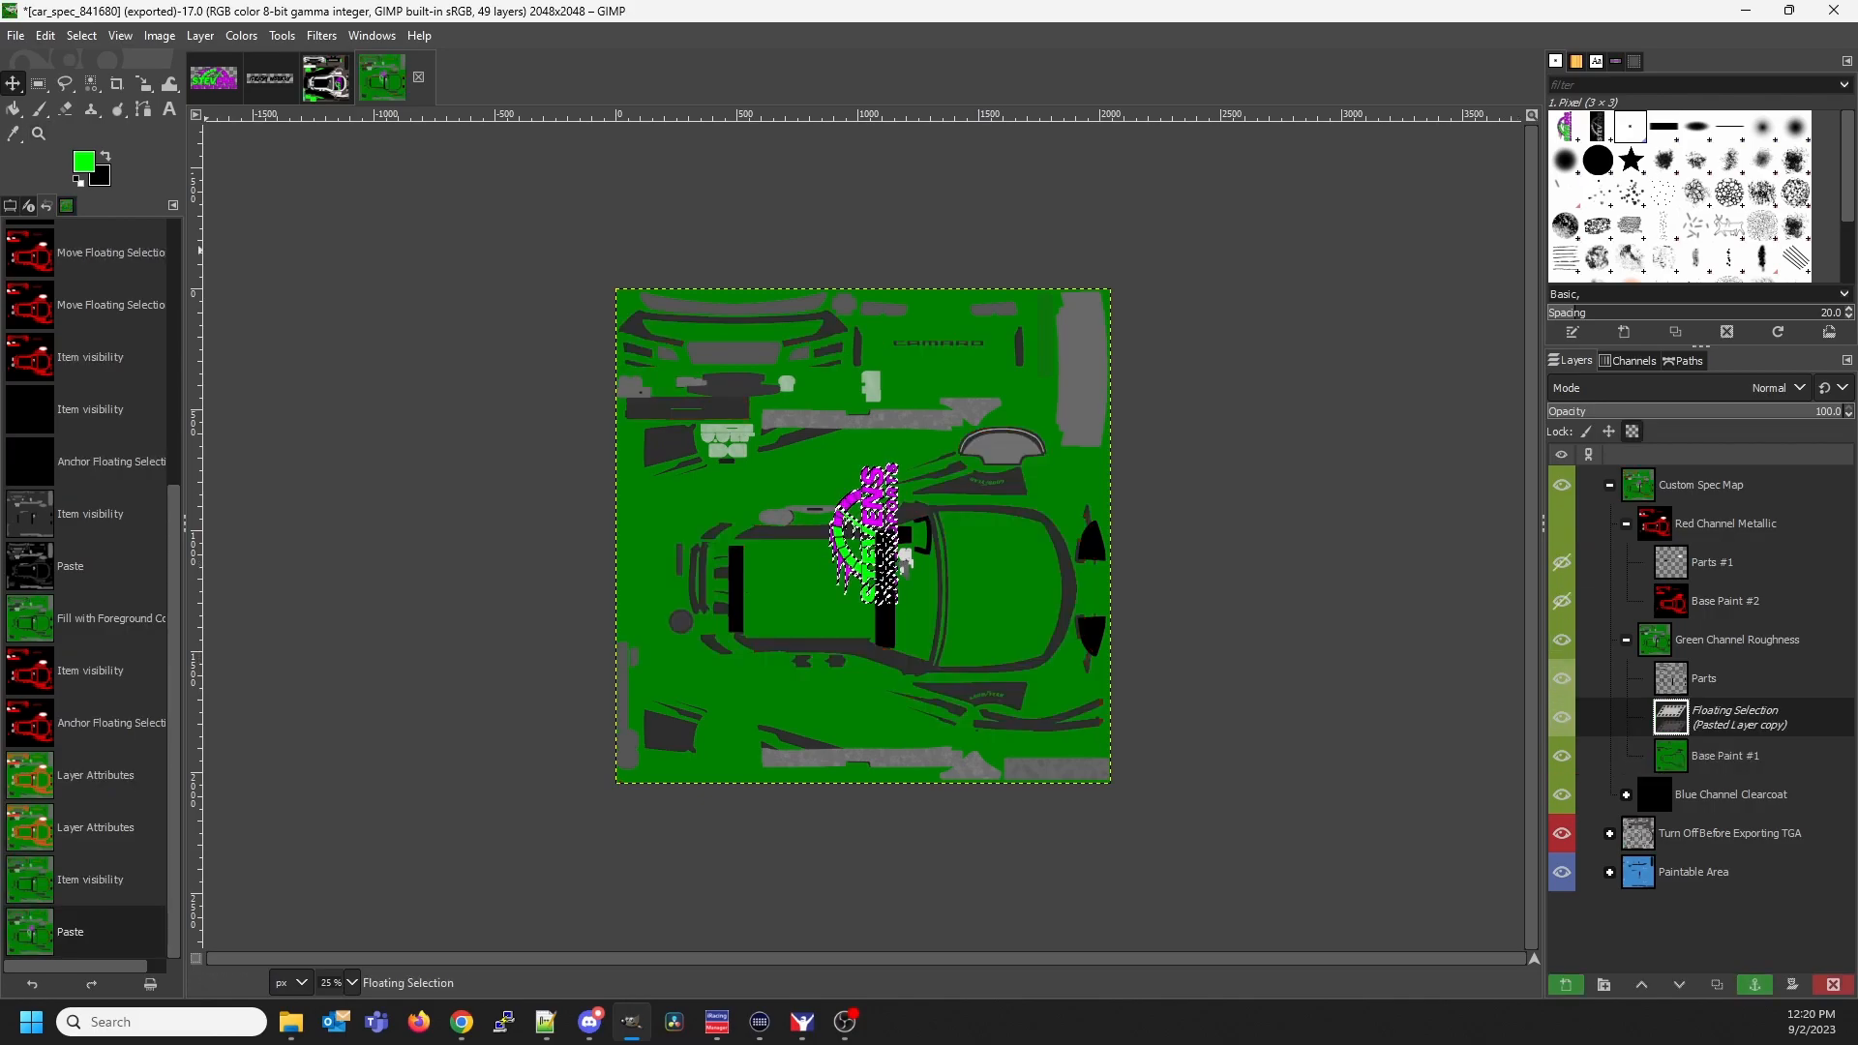
left_click_drag(864, 520, 989, 576)
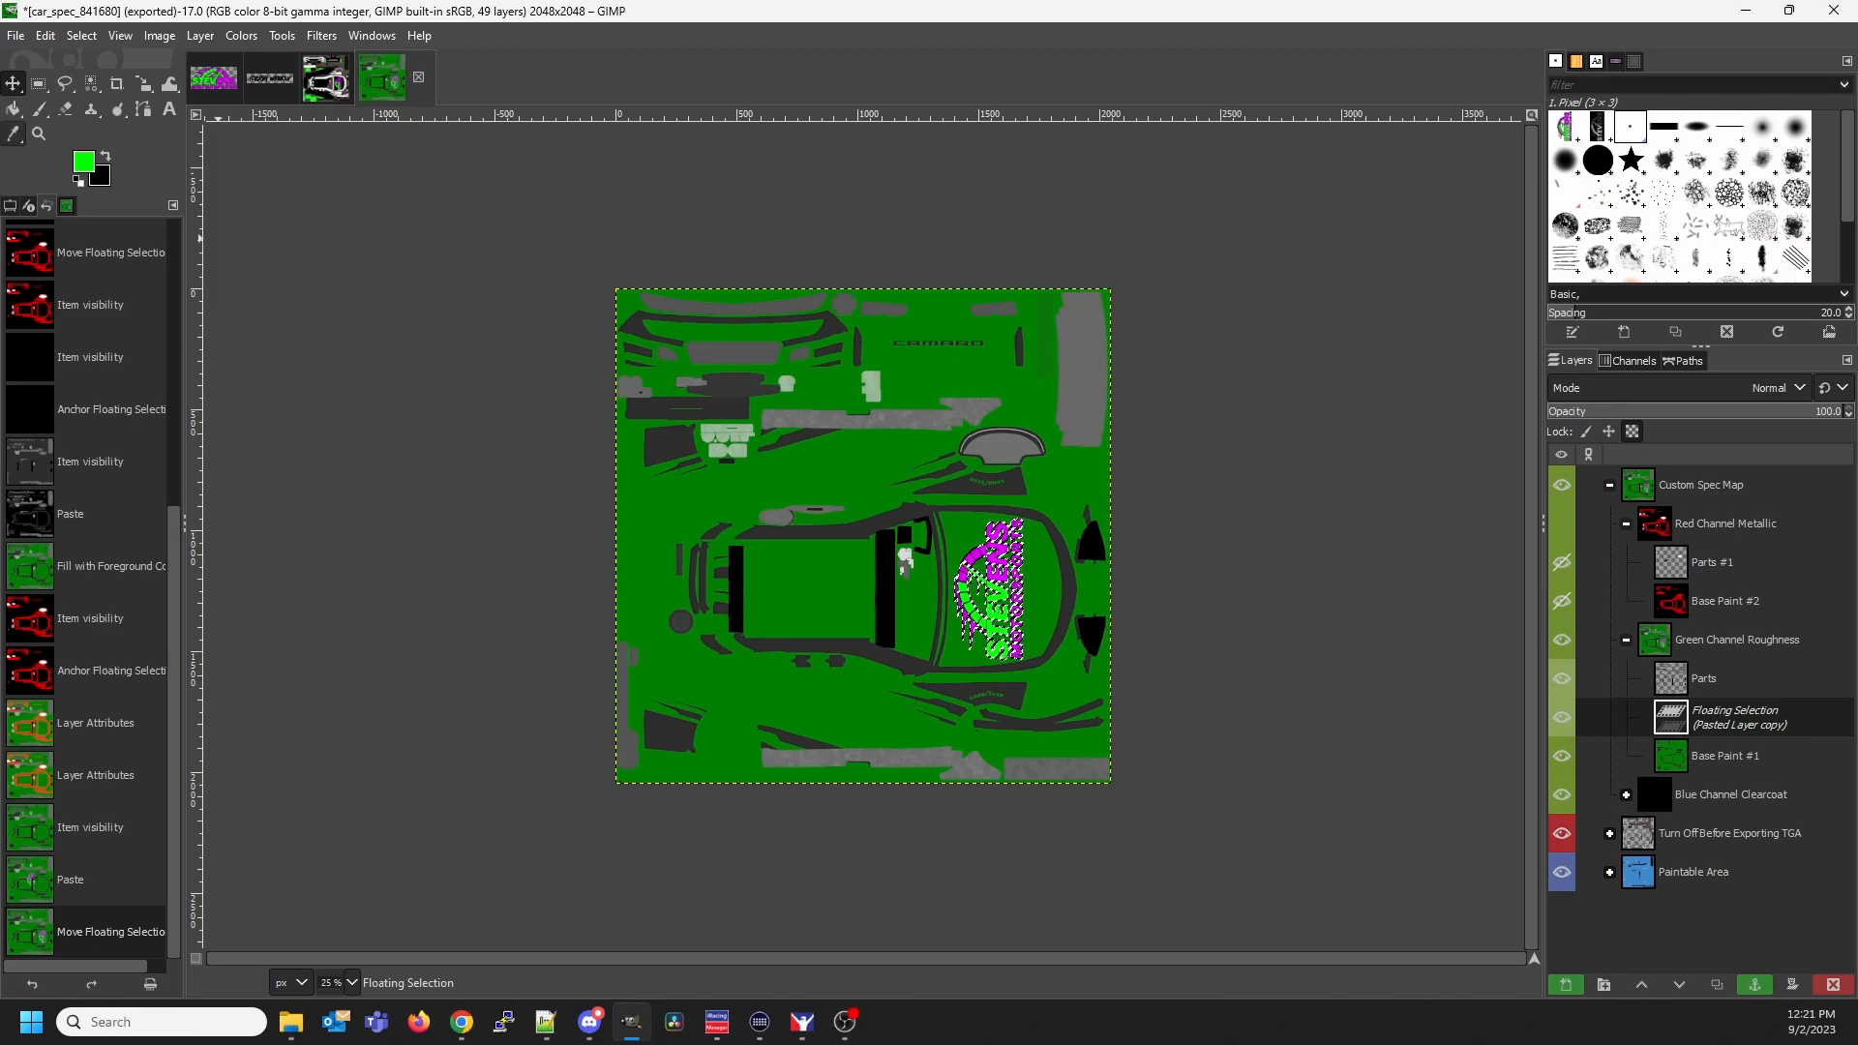
key("x")
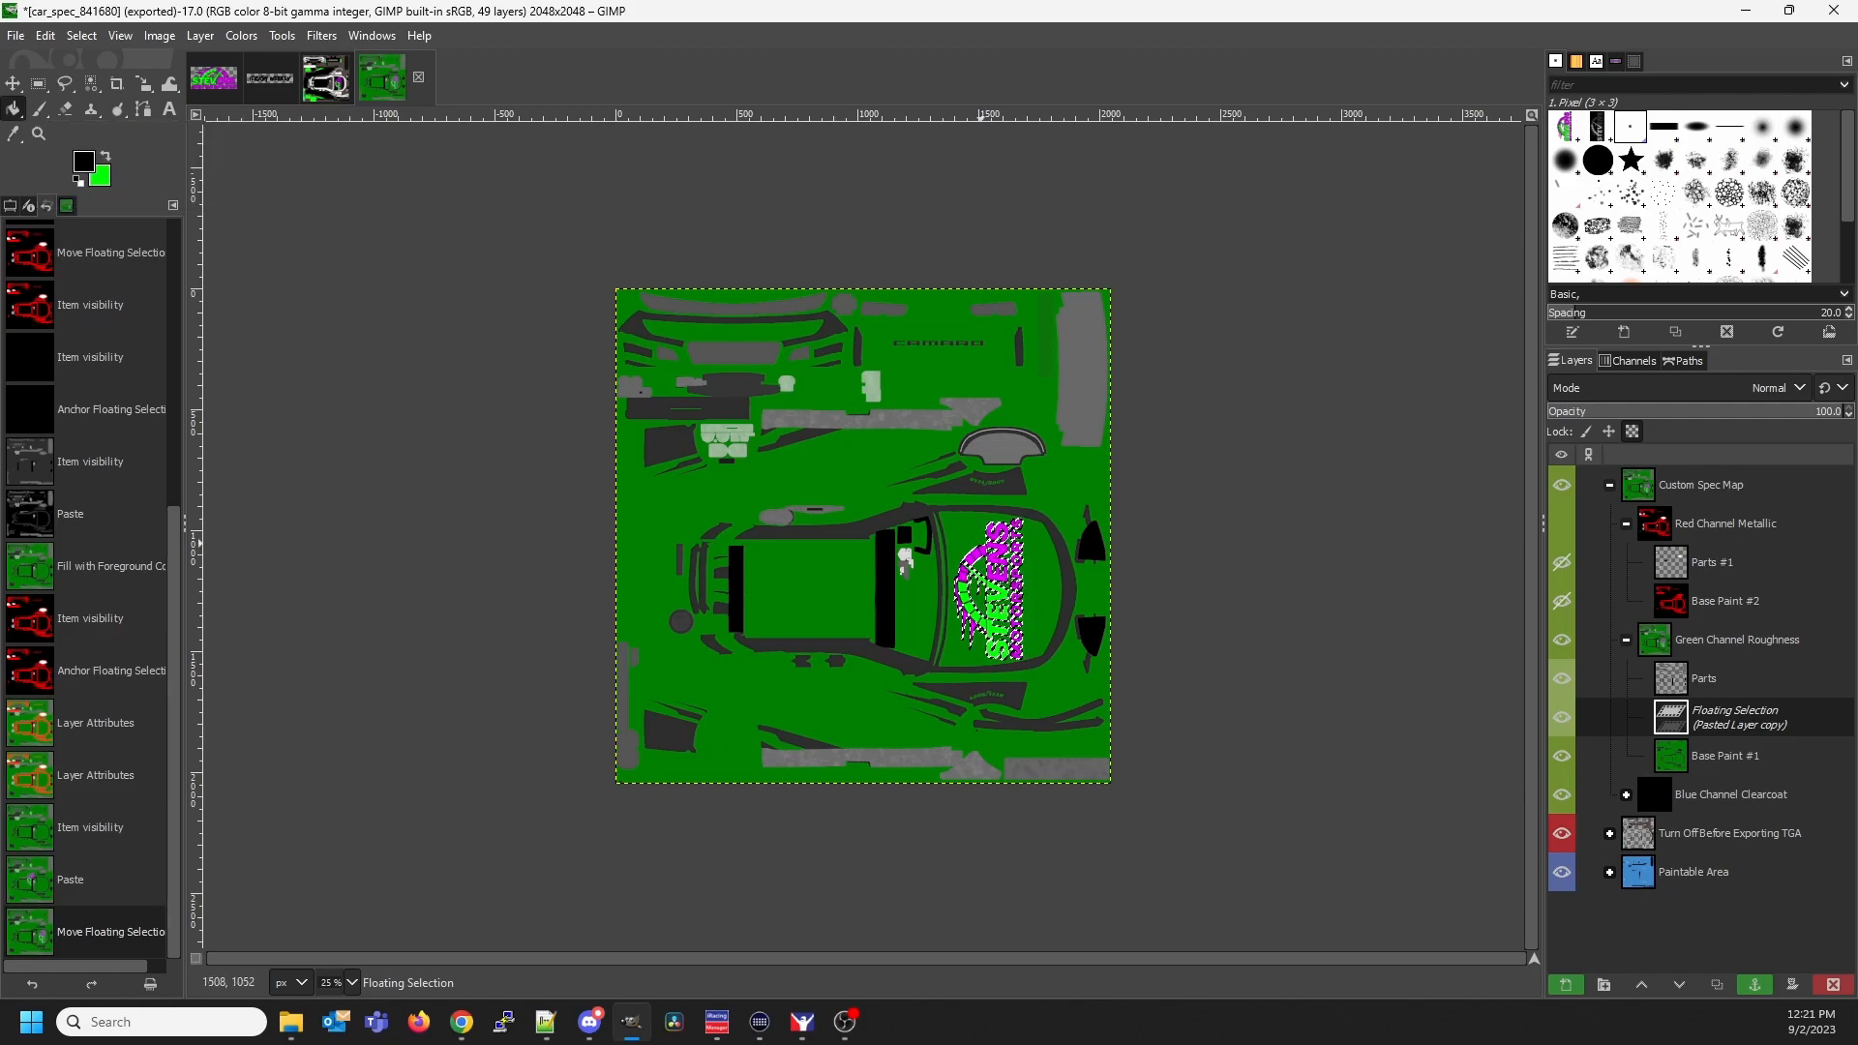
key("ctrl+comma")
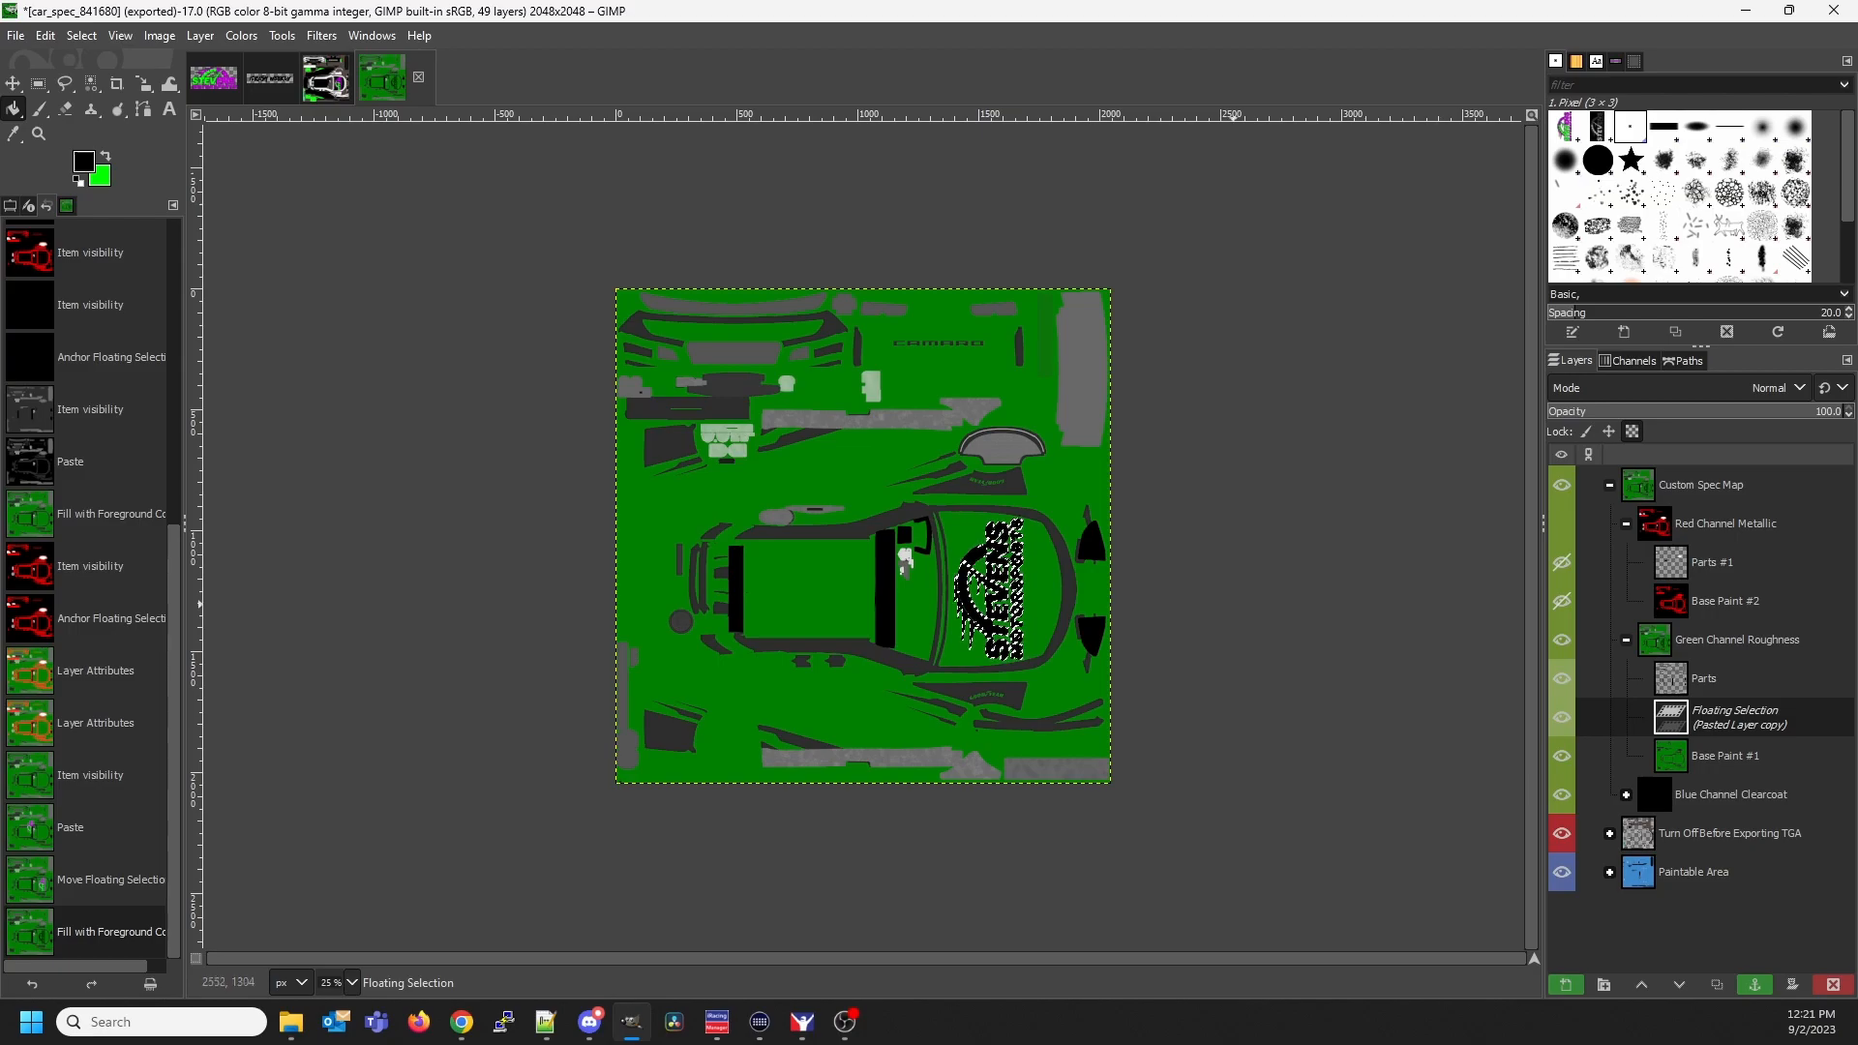
Show Red Channel Metallic again and export the spec map to car_spec_841680.tga
left_click(1562, 523)
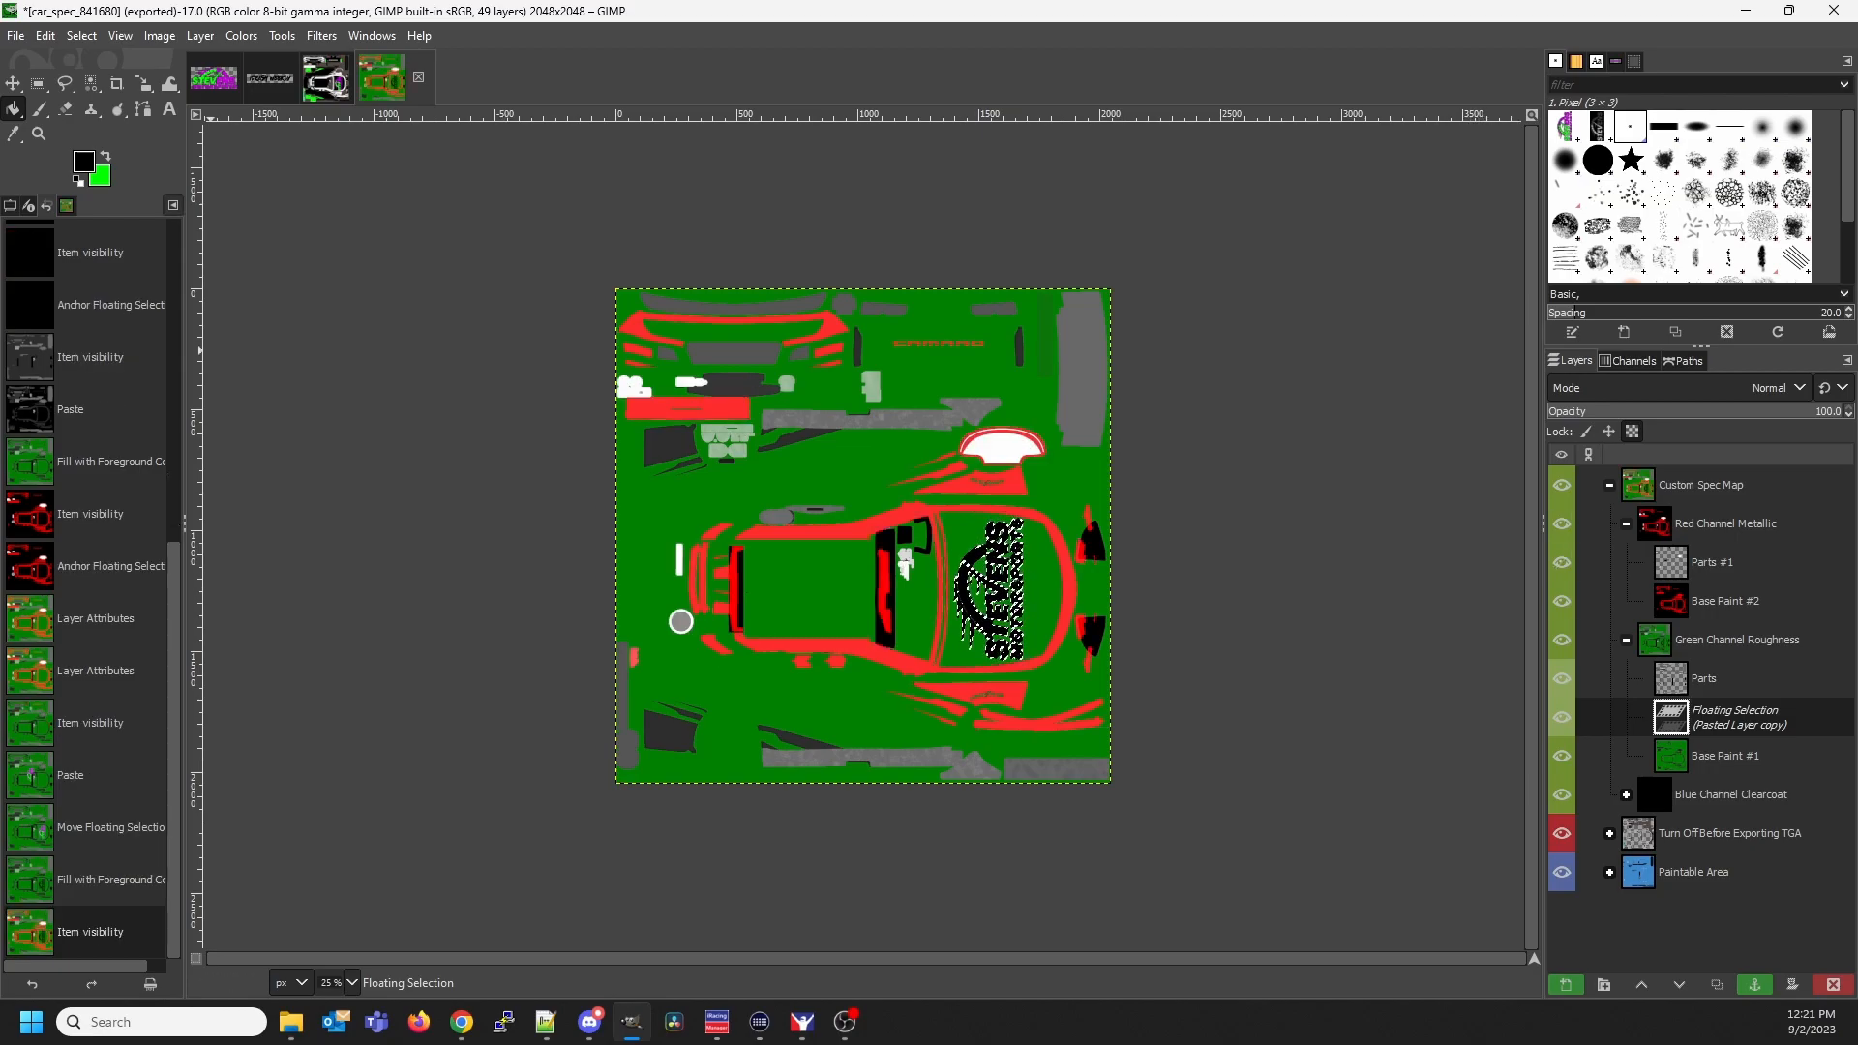
left_click(16, 36)
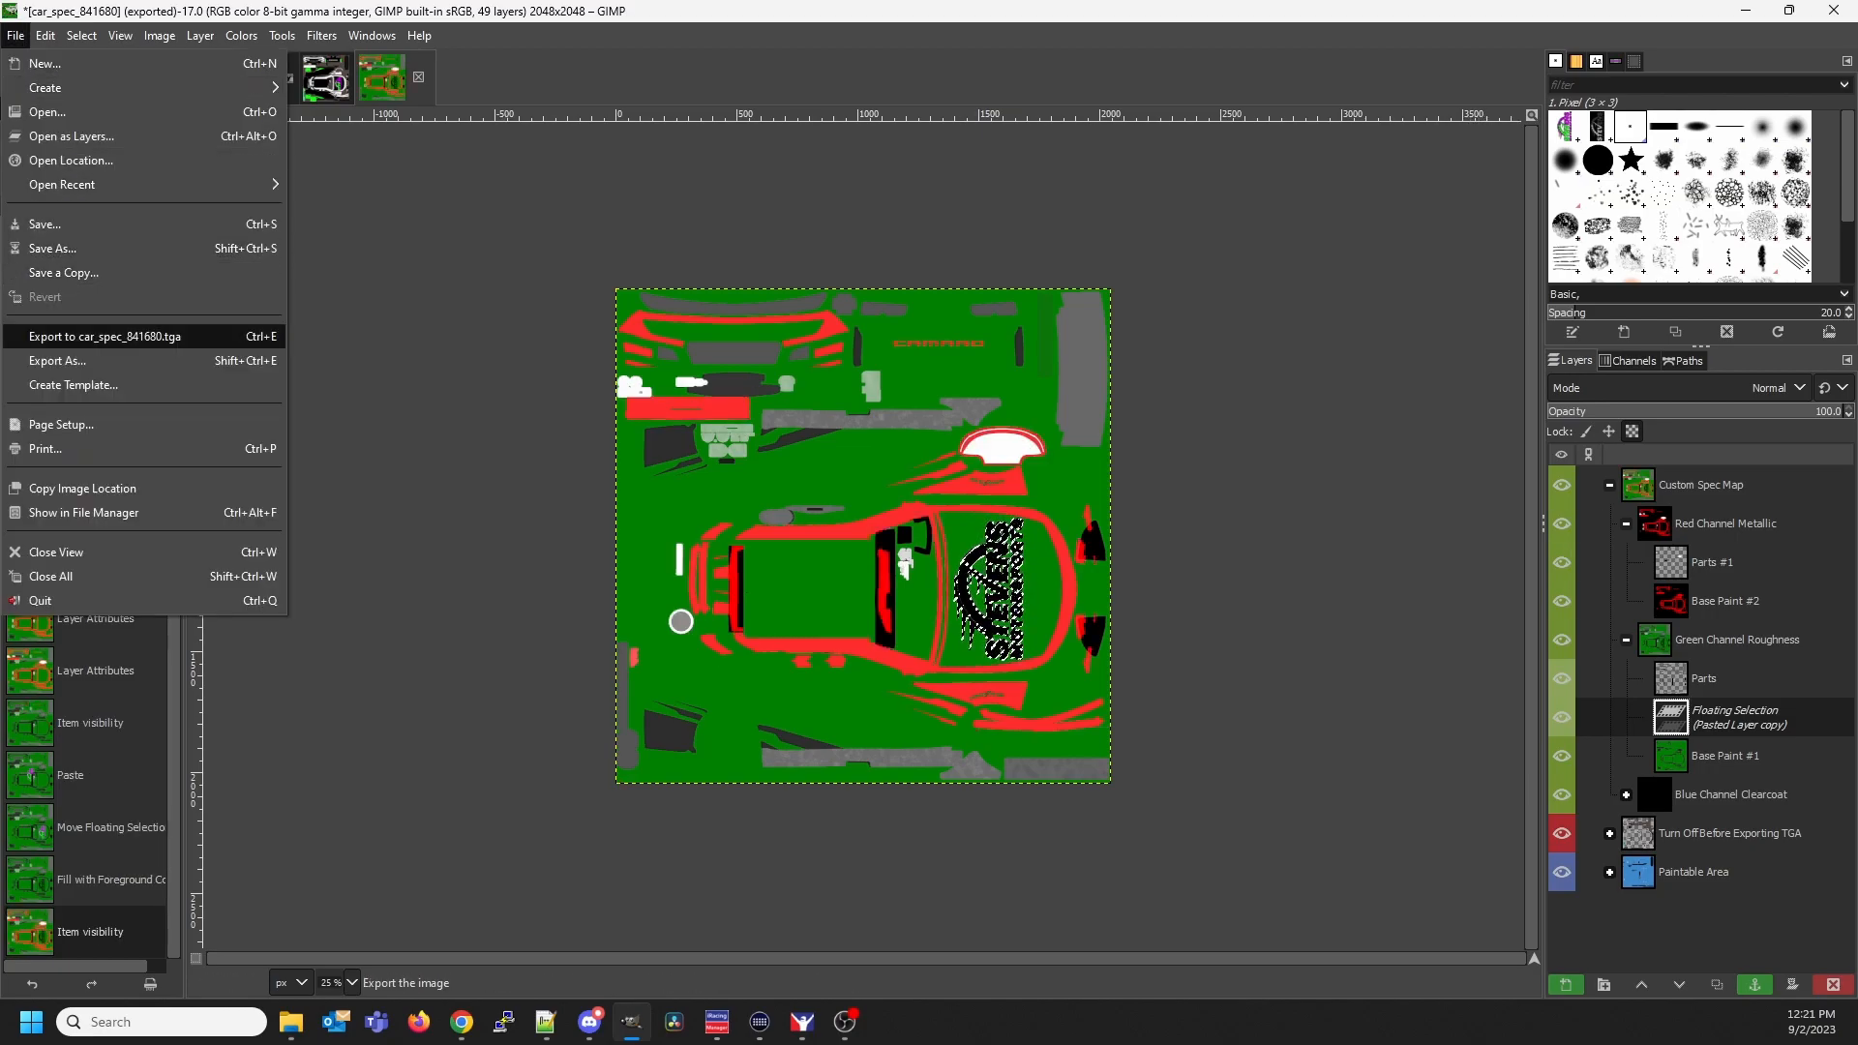
left_click(78, 336)
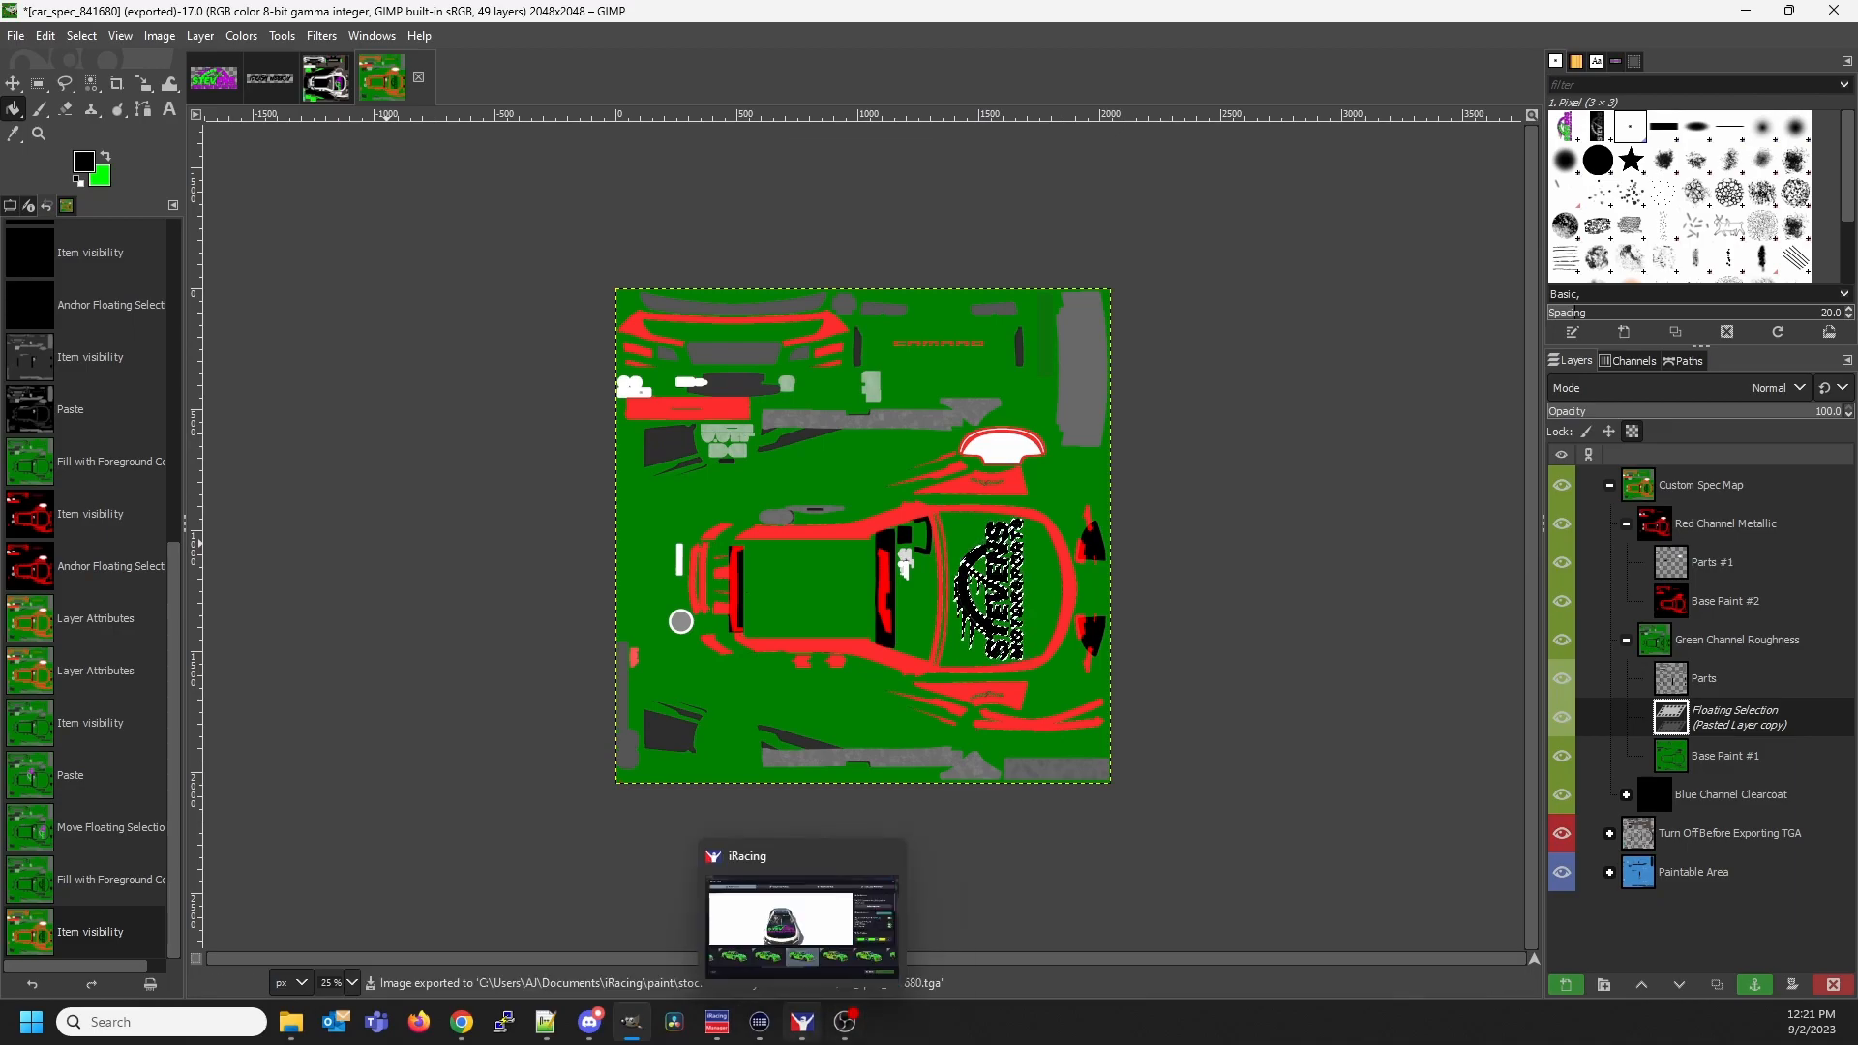
left_click(802, 1022)
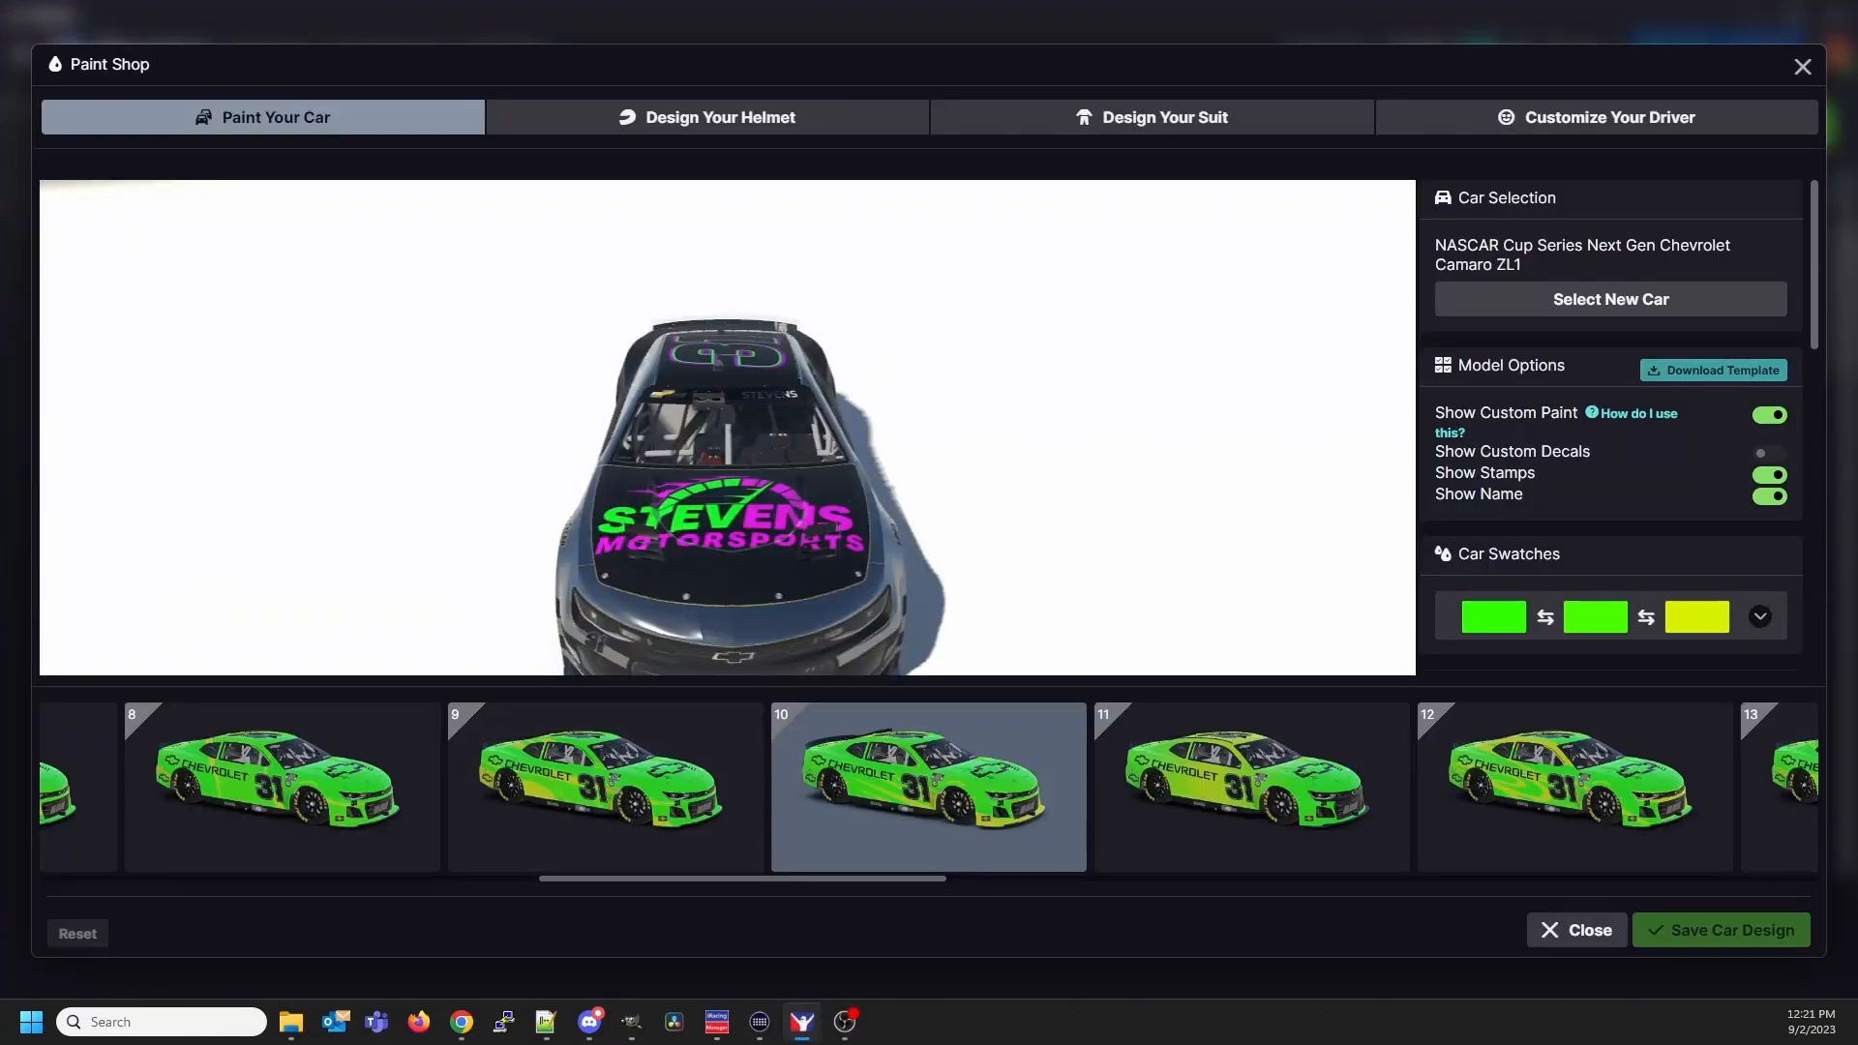
scroll(728, 428, "up", 5)
left_click_drag(727, 428, 914, 373)
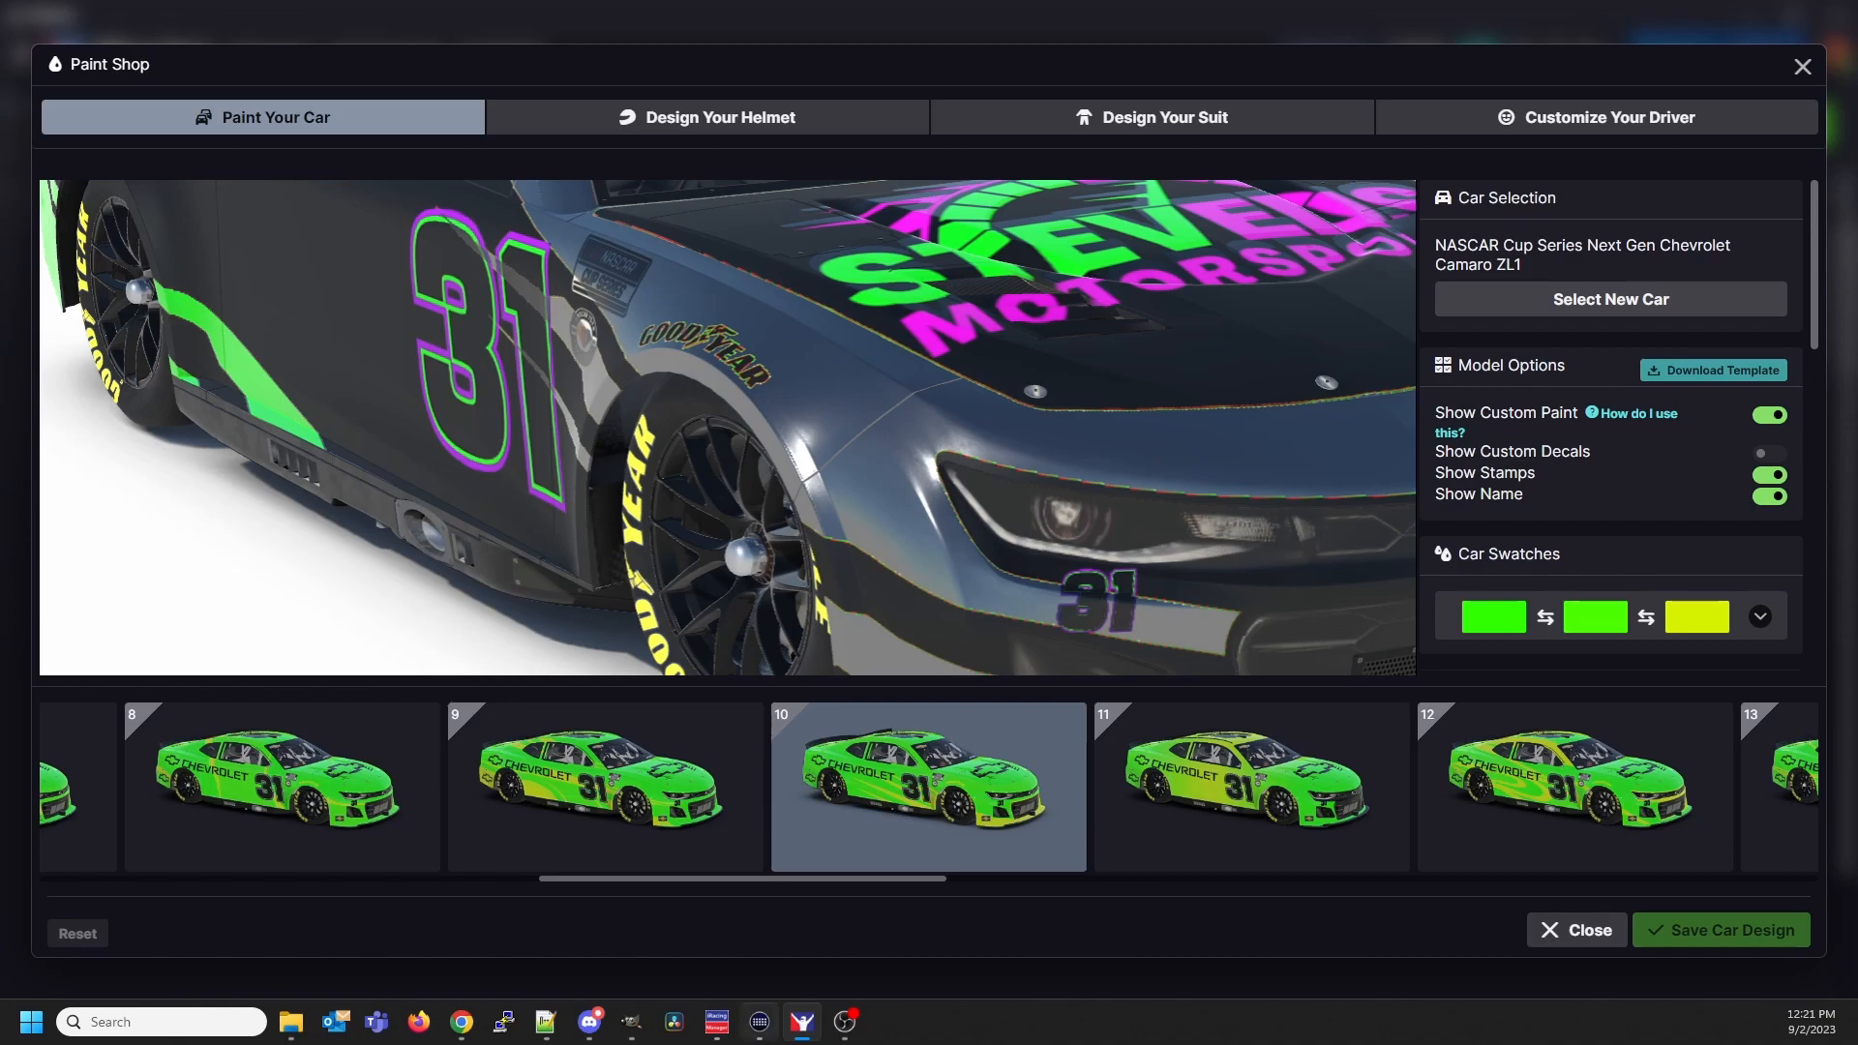
mouse_move(802, 1020)
left_click(630, 1021)
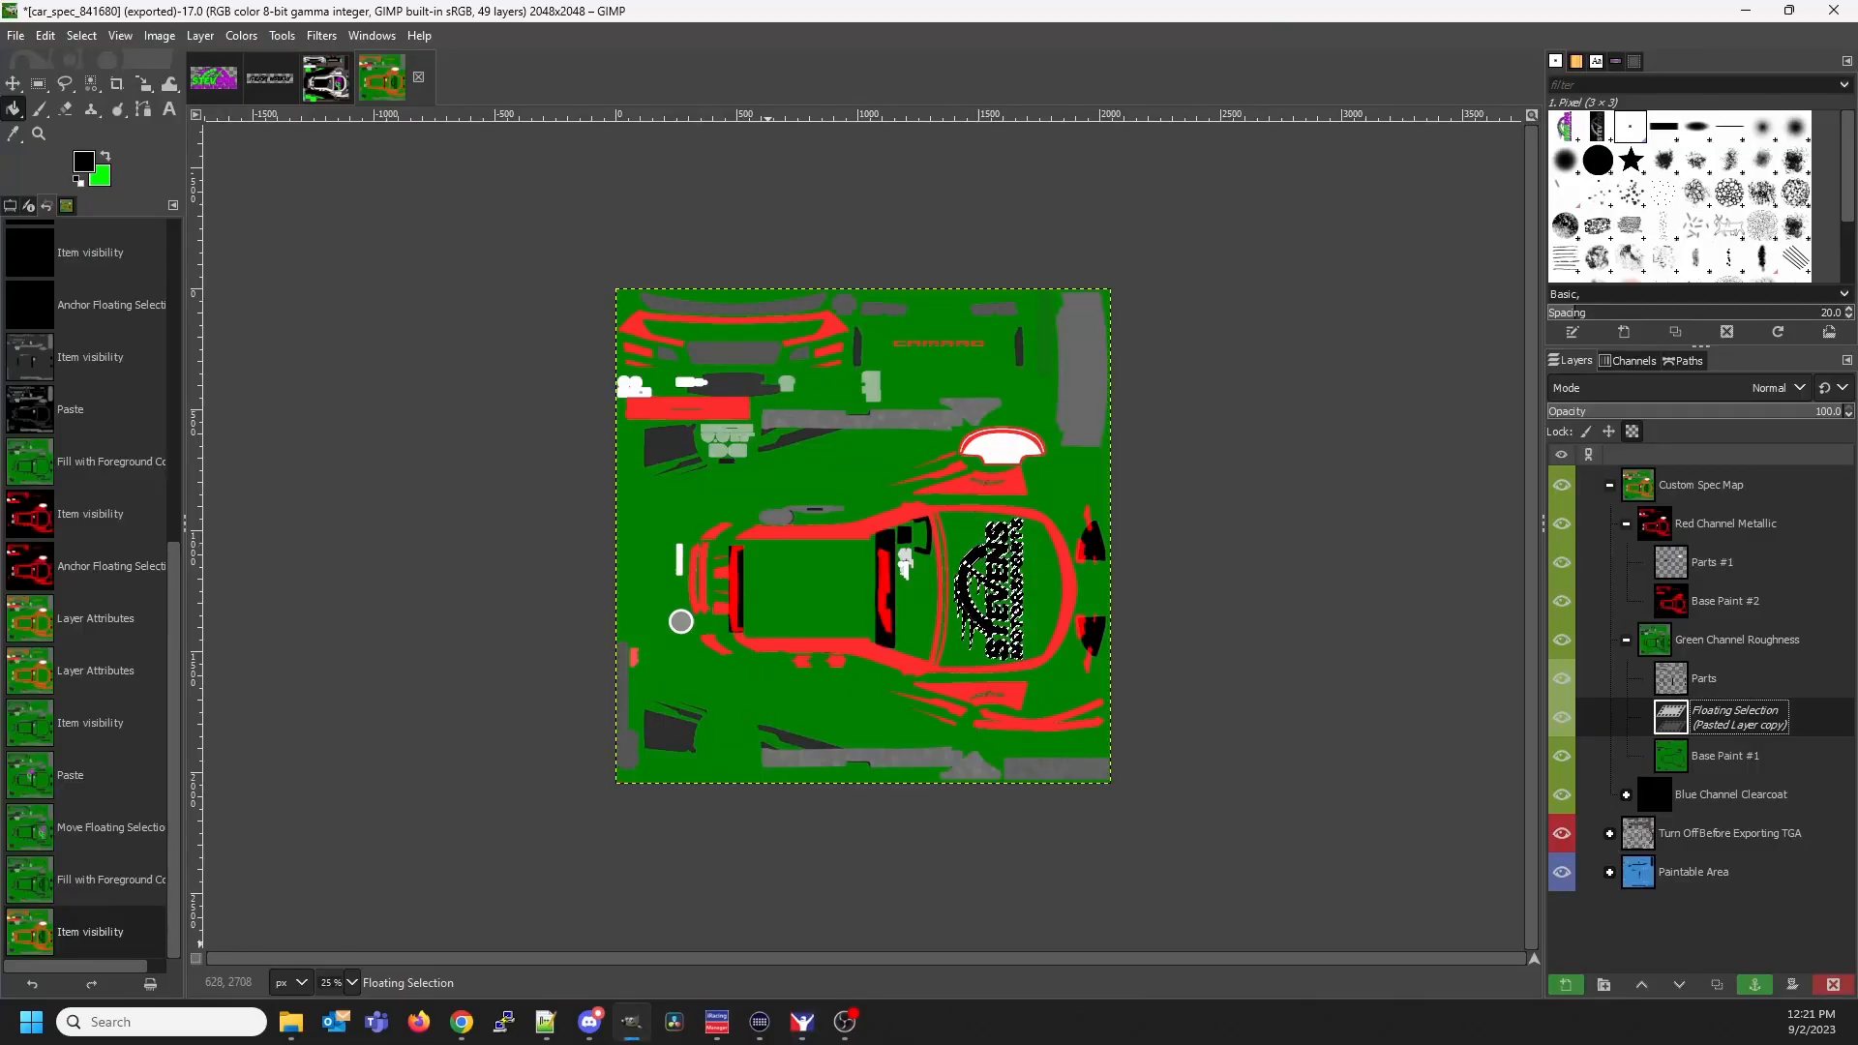
Undo a trial anchor, hide Red Channel Metallic, and nudge the floating logo slightly on the hood
left_click(13, 84)
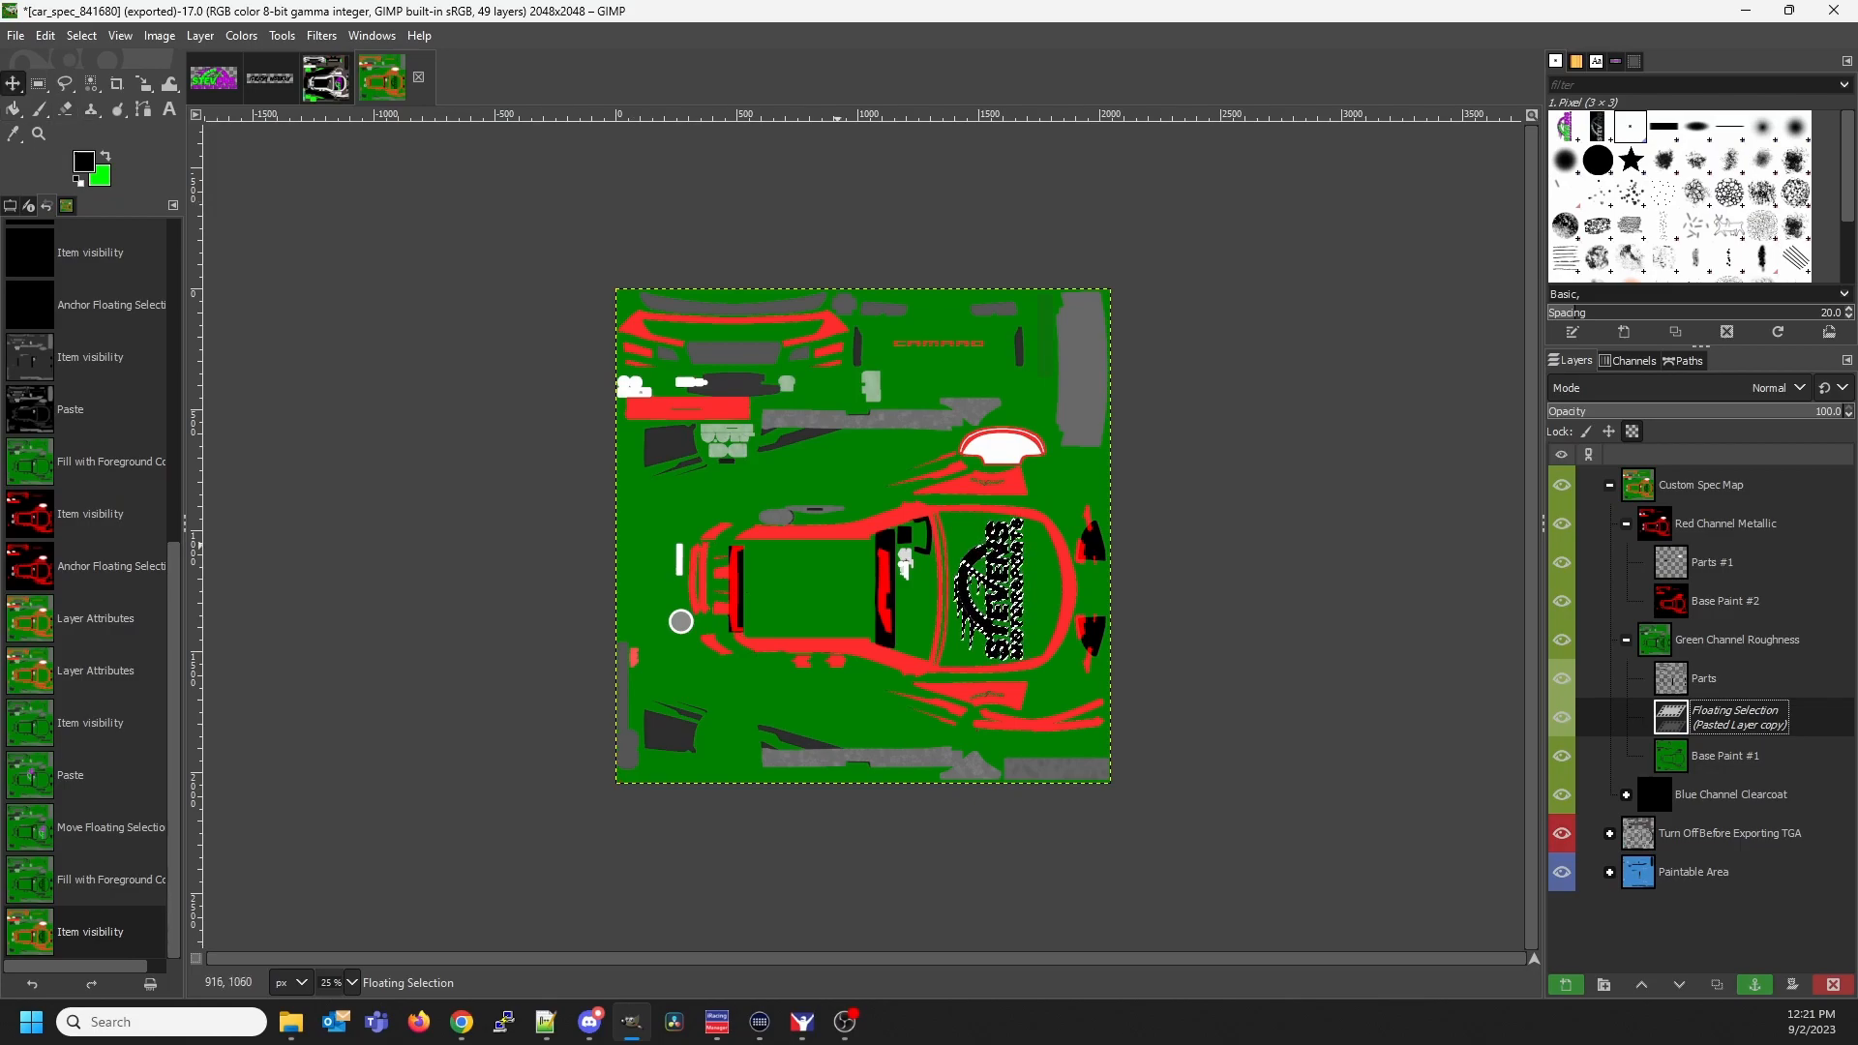
key("ctrl+h")
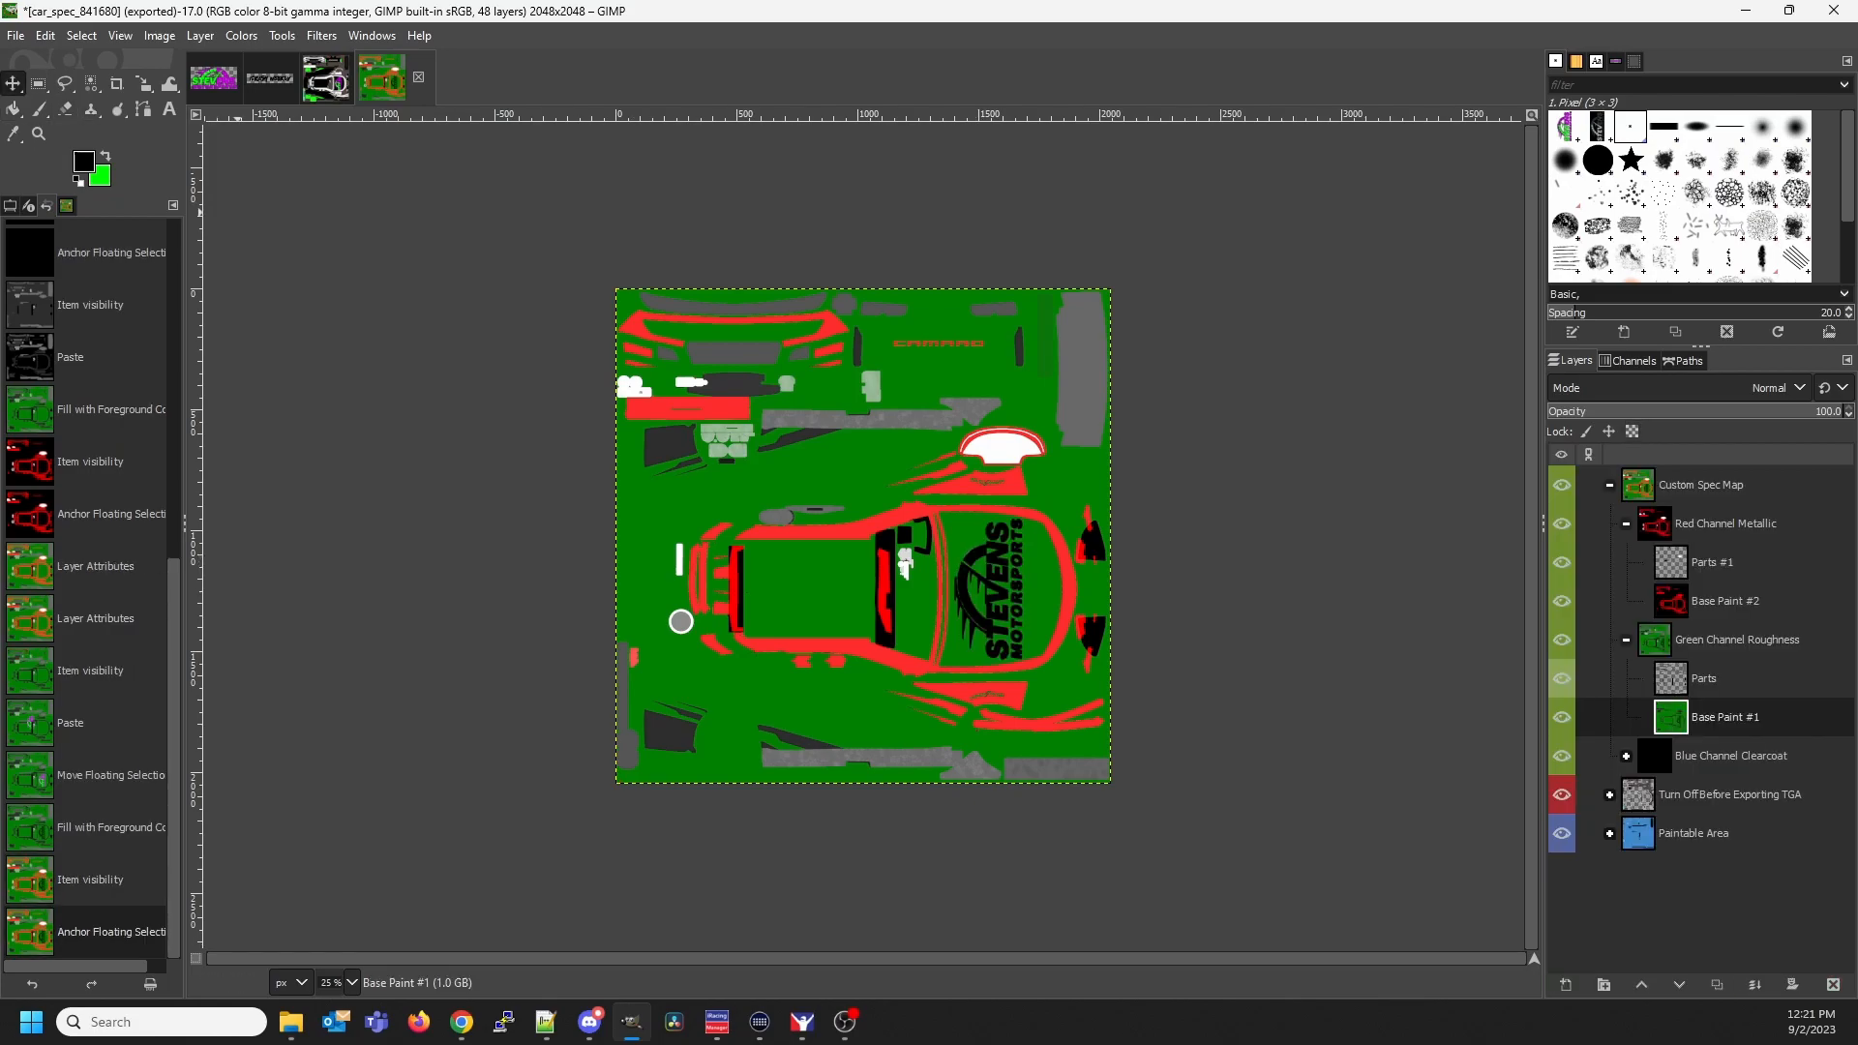
left_click(45, 35)
left_click(78, 62)
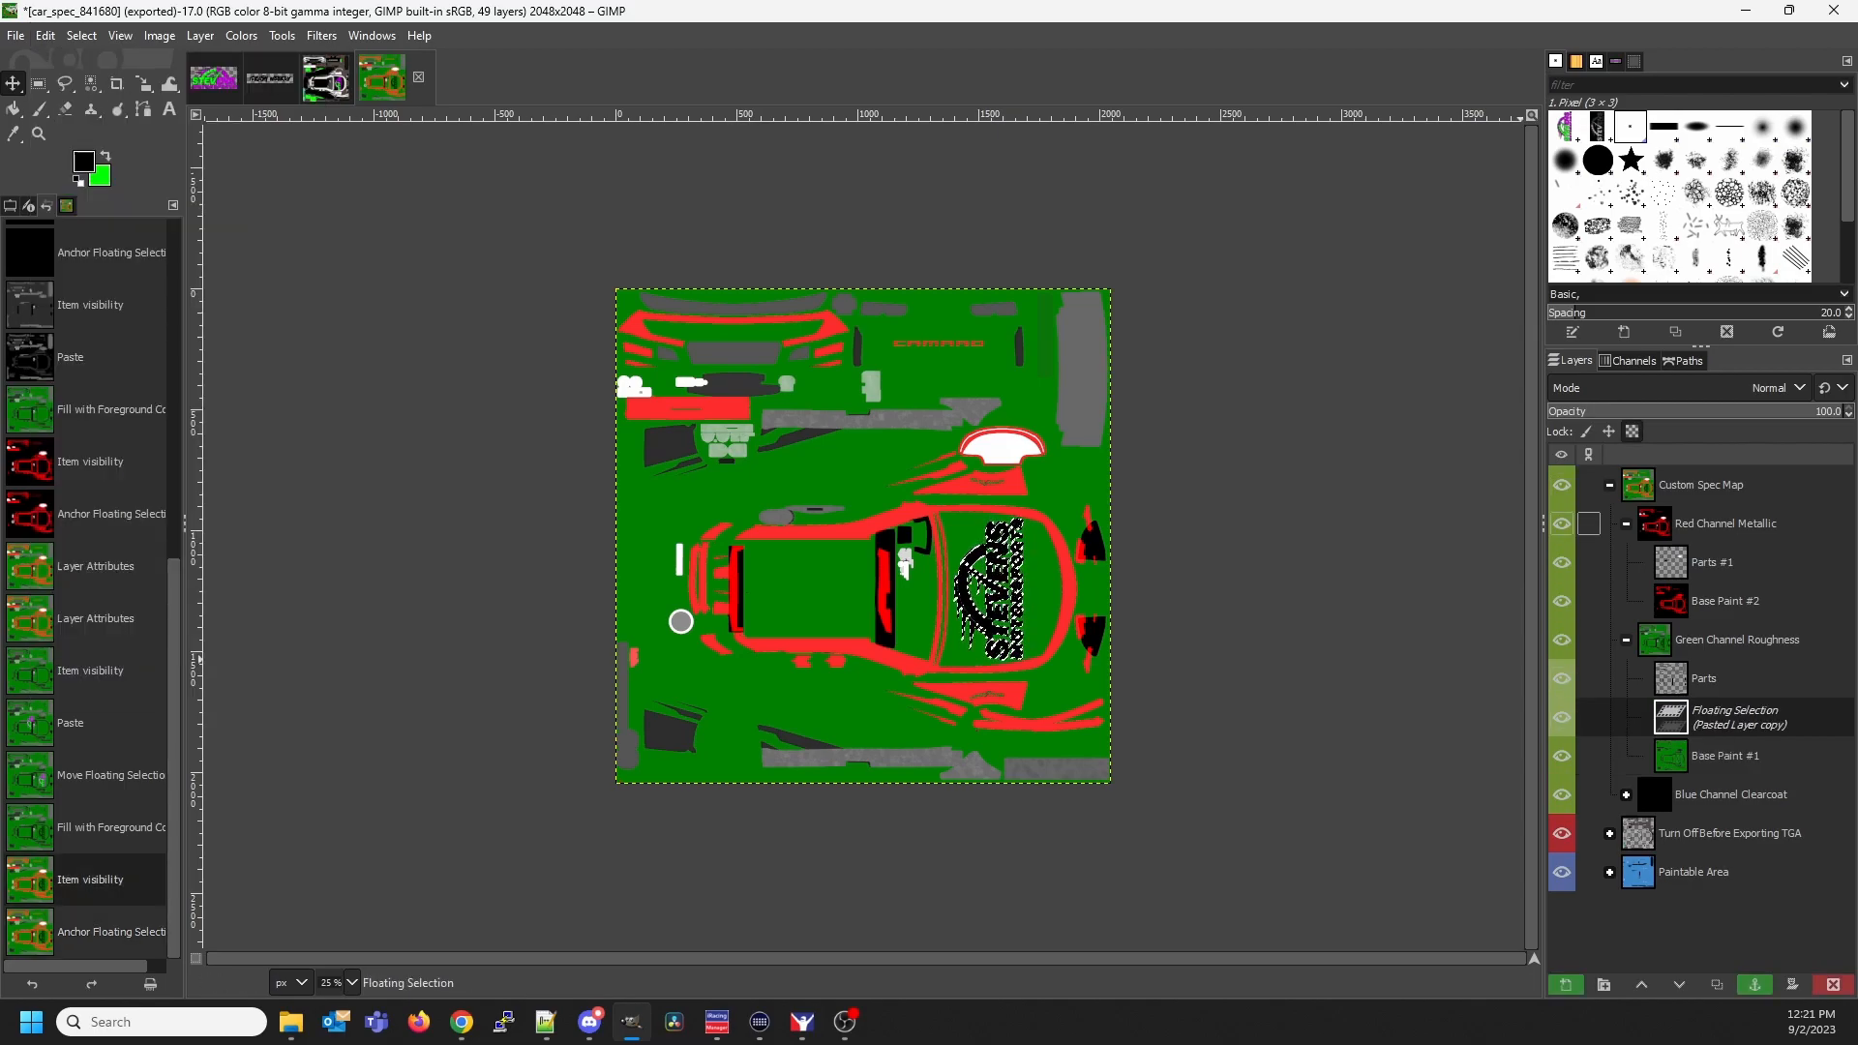
left_click(1561, 523)
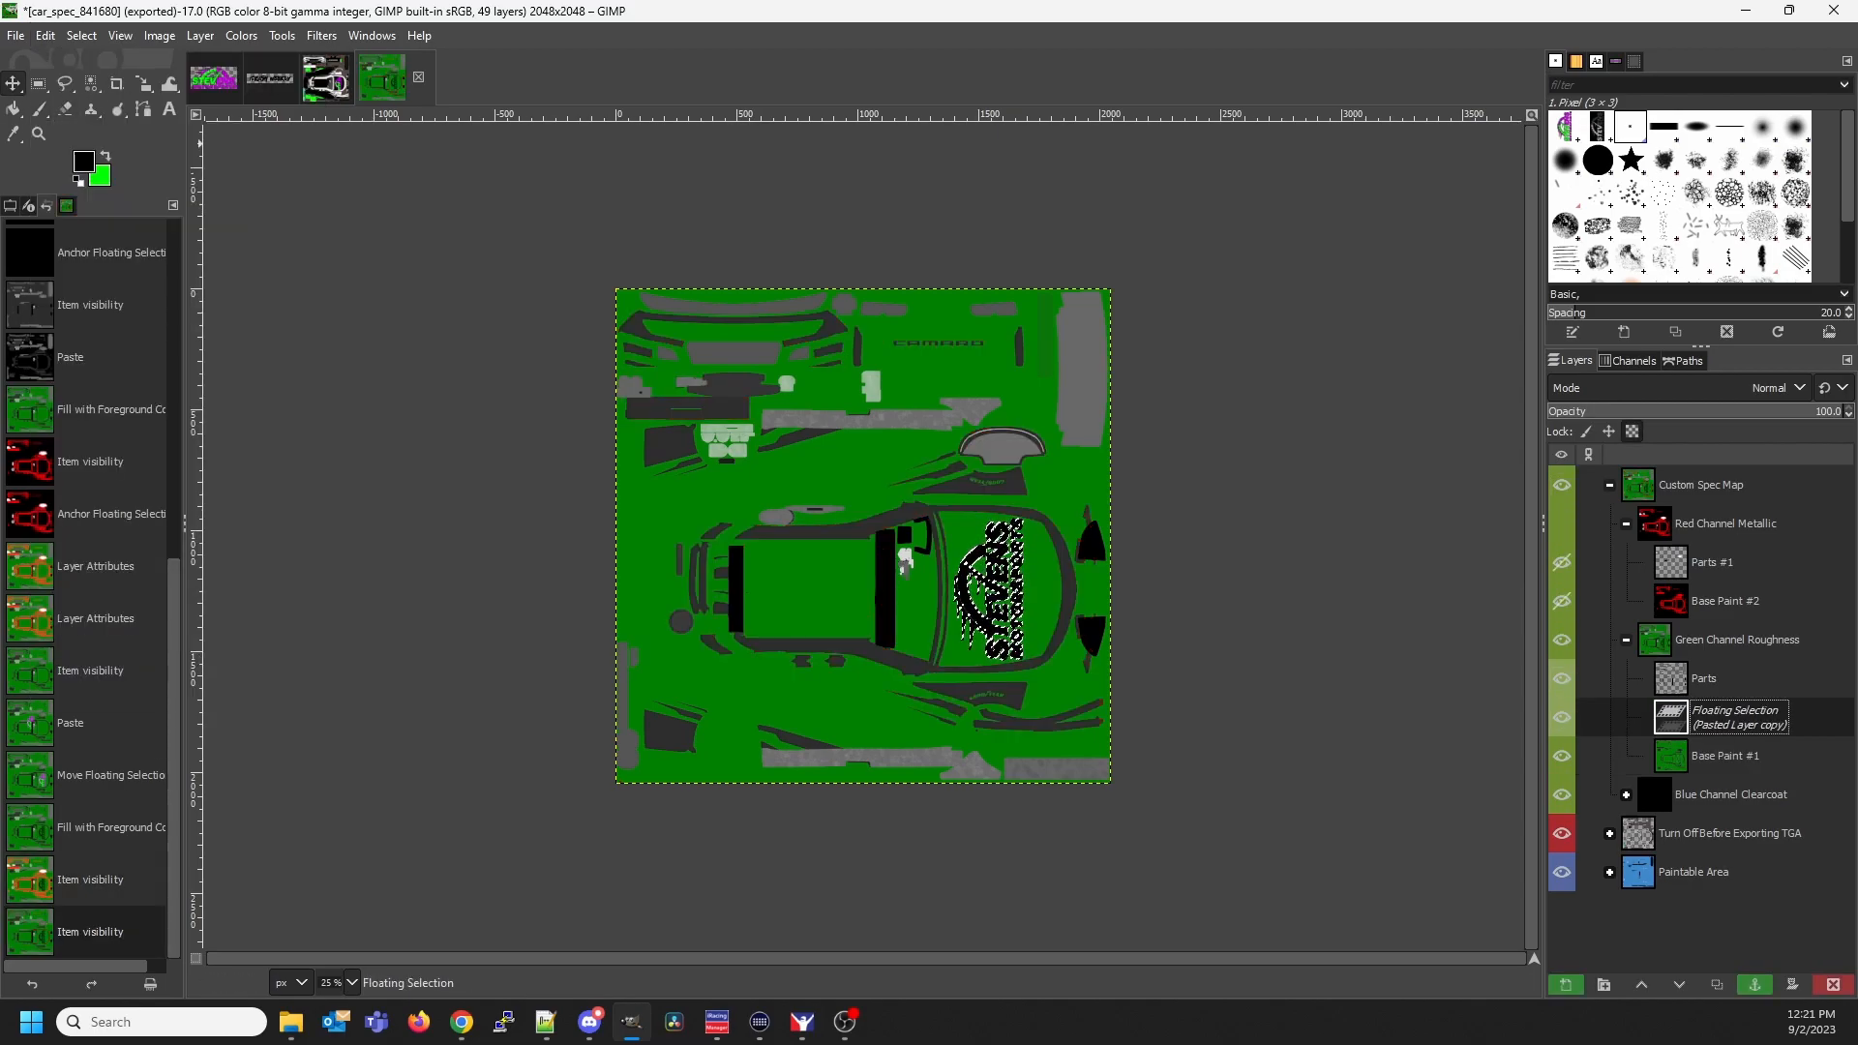
left_click_drag(986, 560, 983, 558)
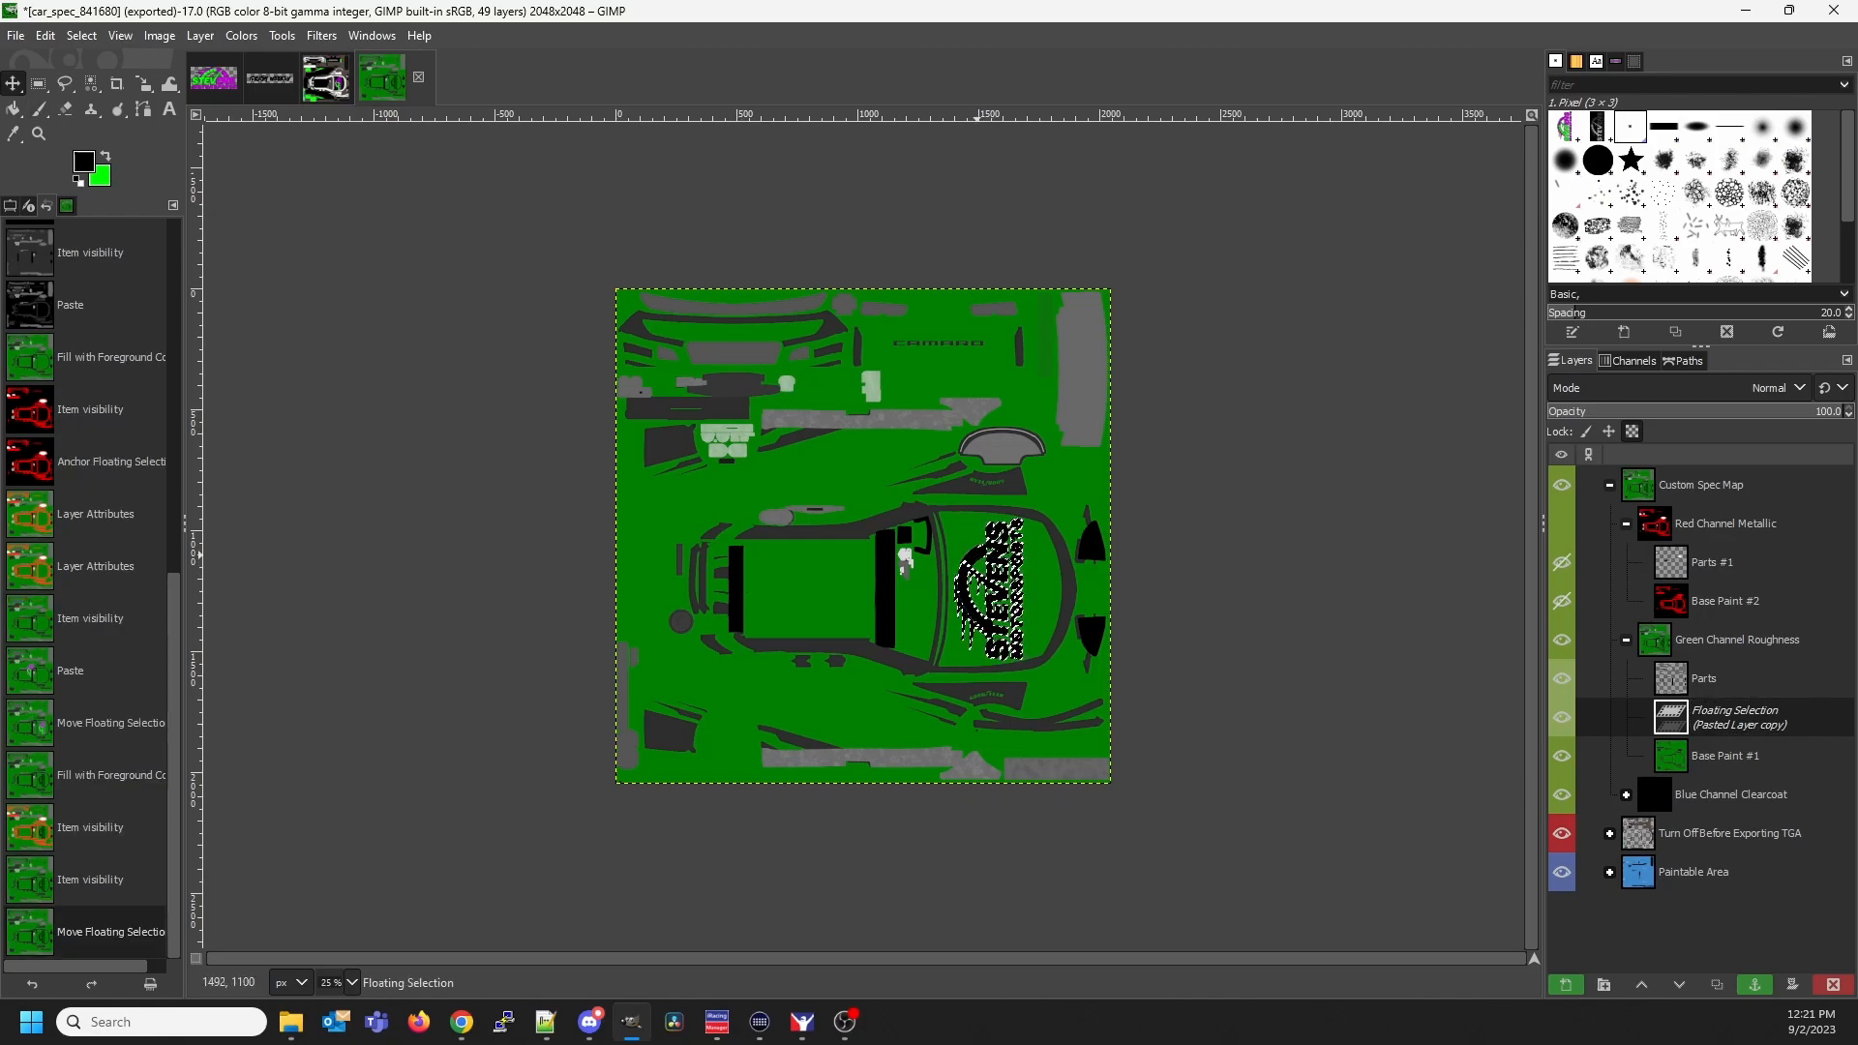
key("Right")
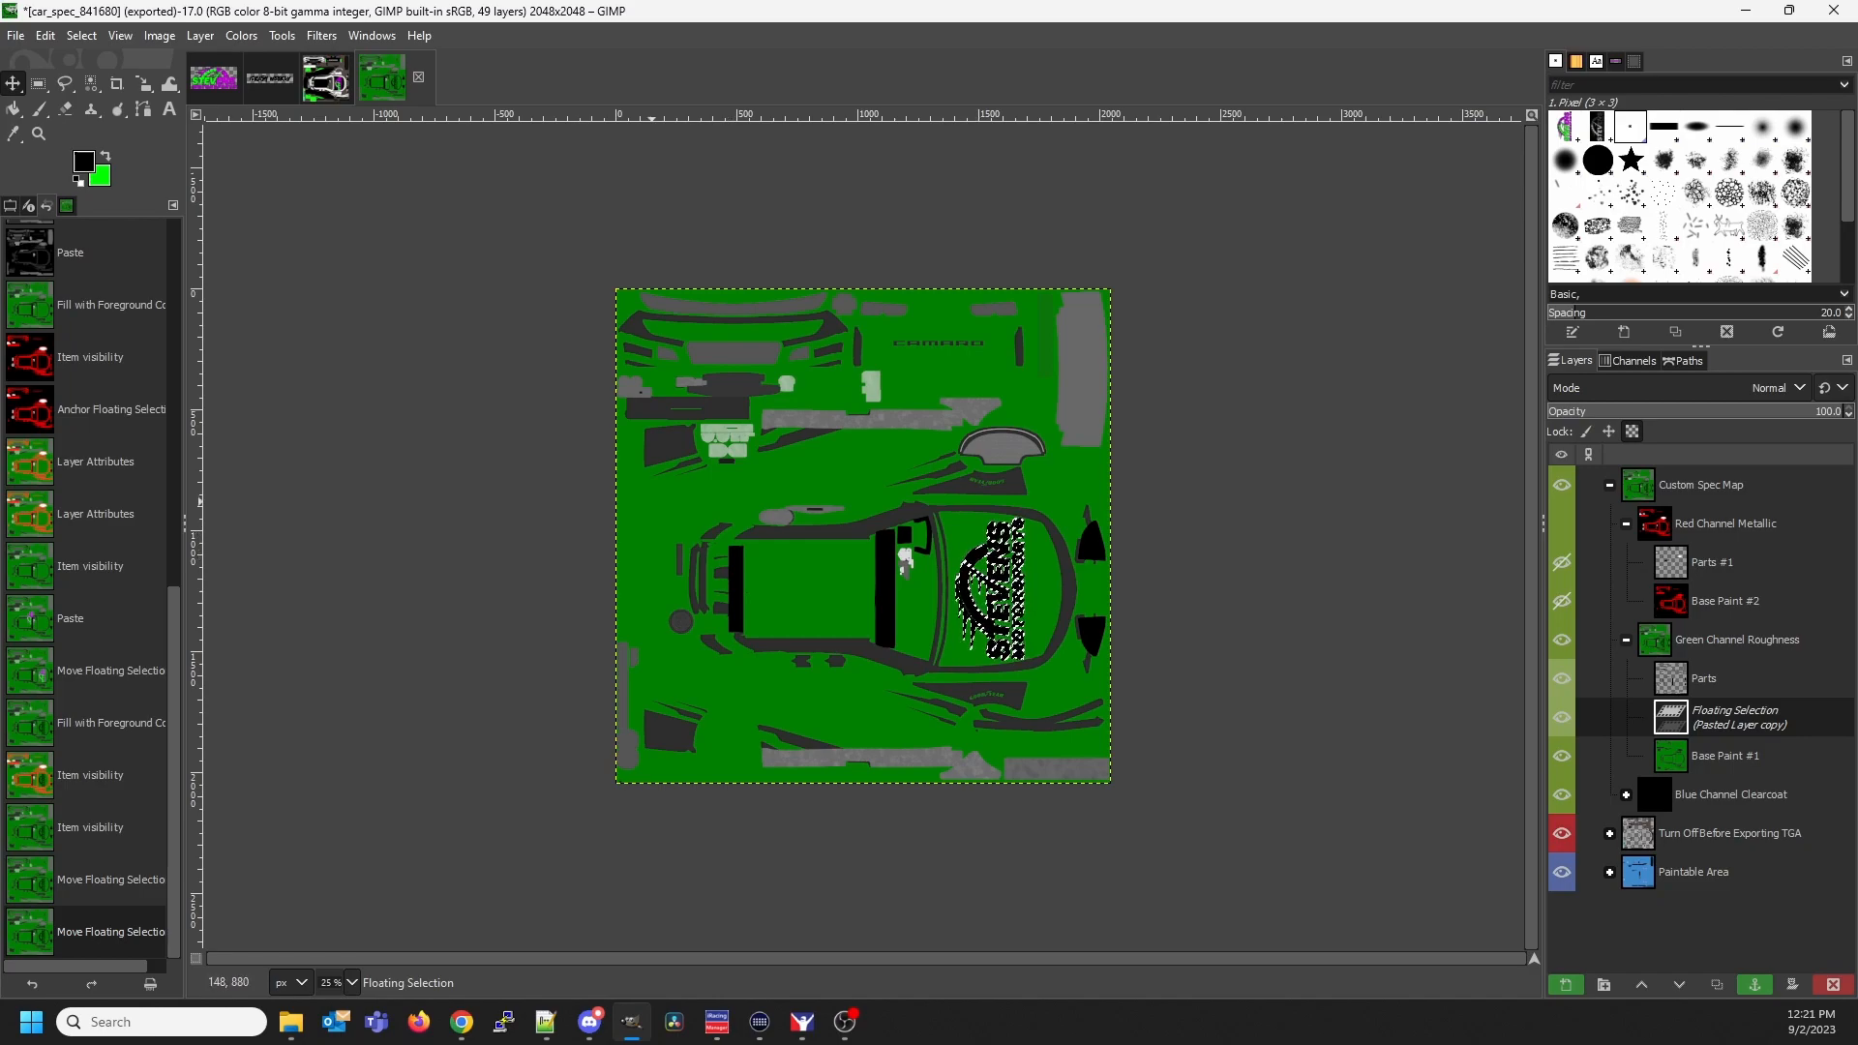
Re-export the spec map to car_spec_841680.tga and switch to iRacing
left_click(15, 35)
key("Down")
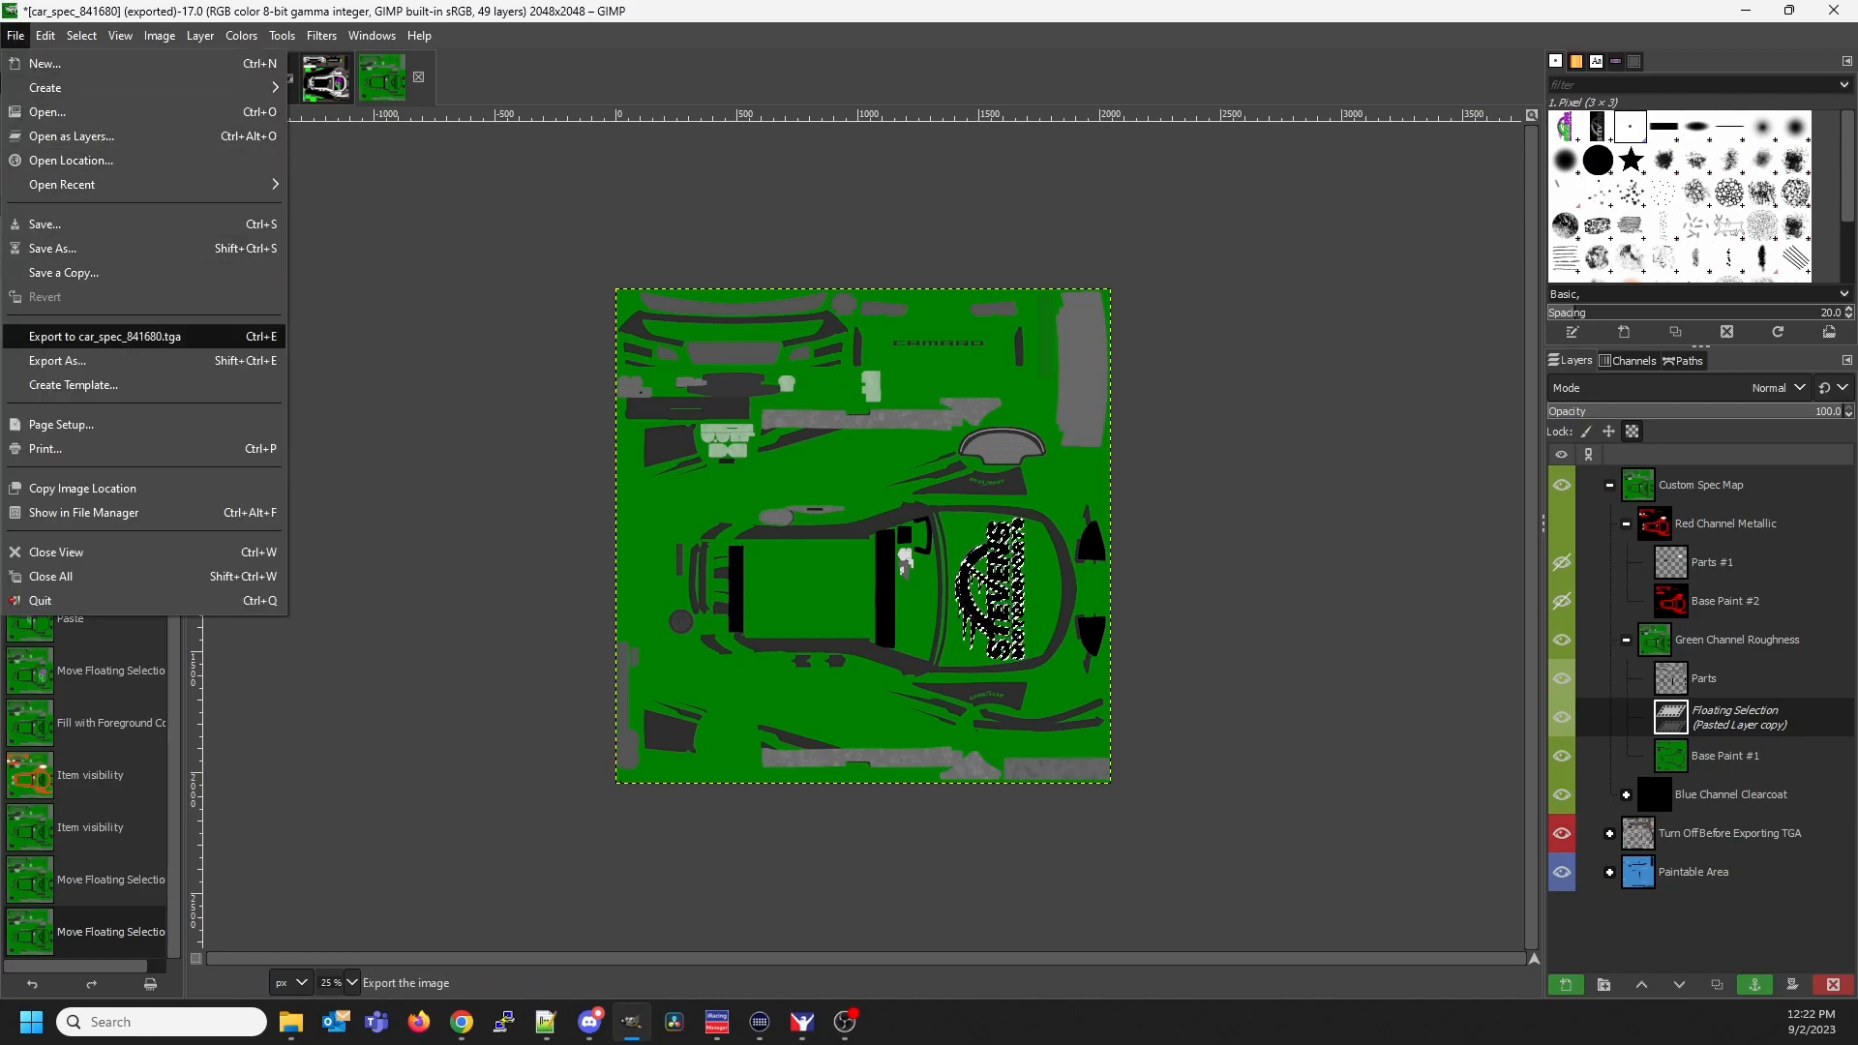
key("Return")
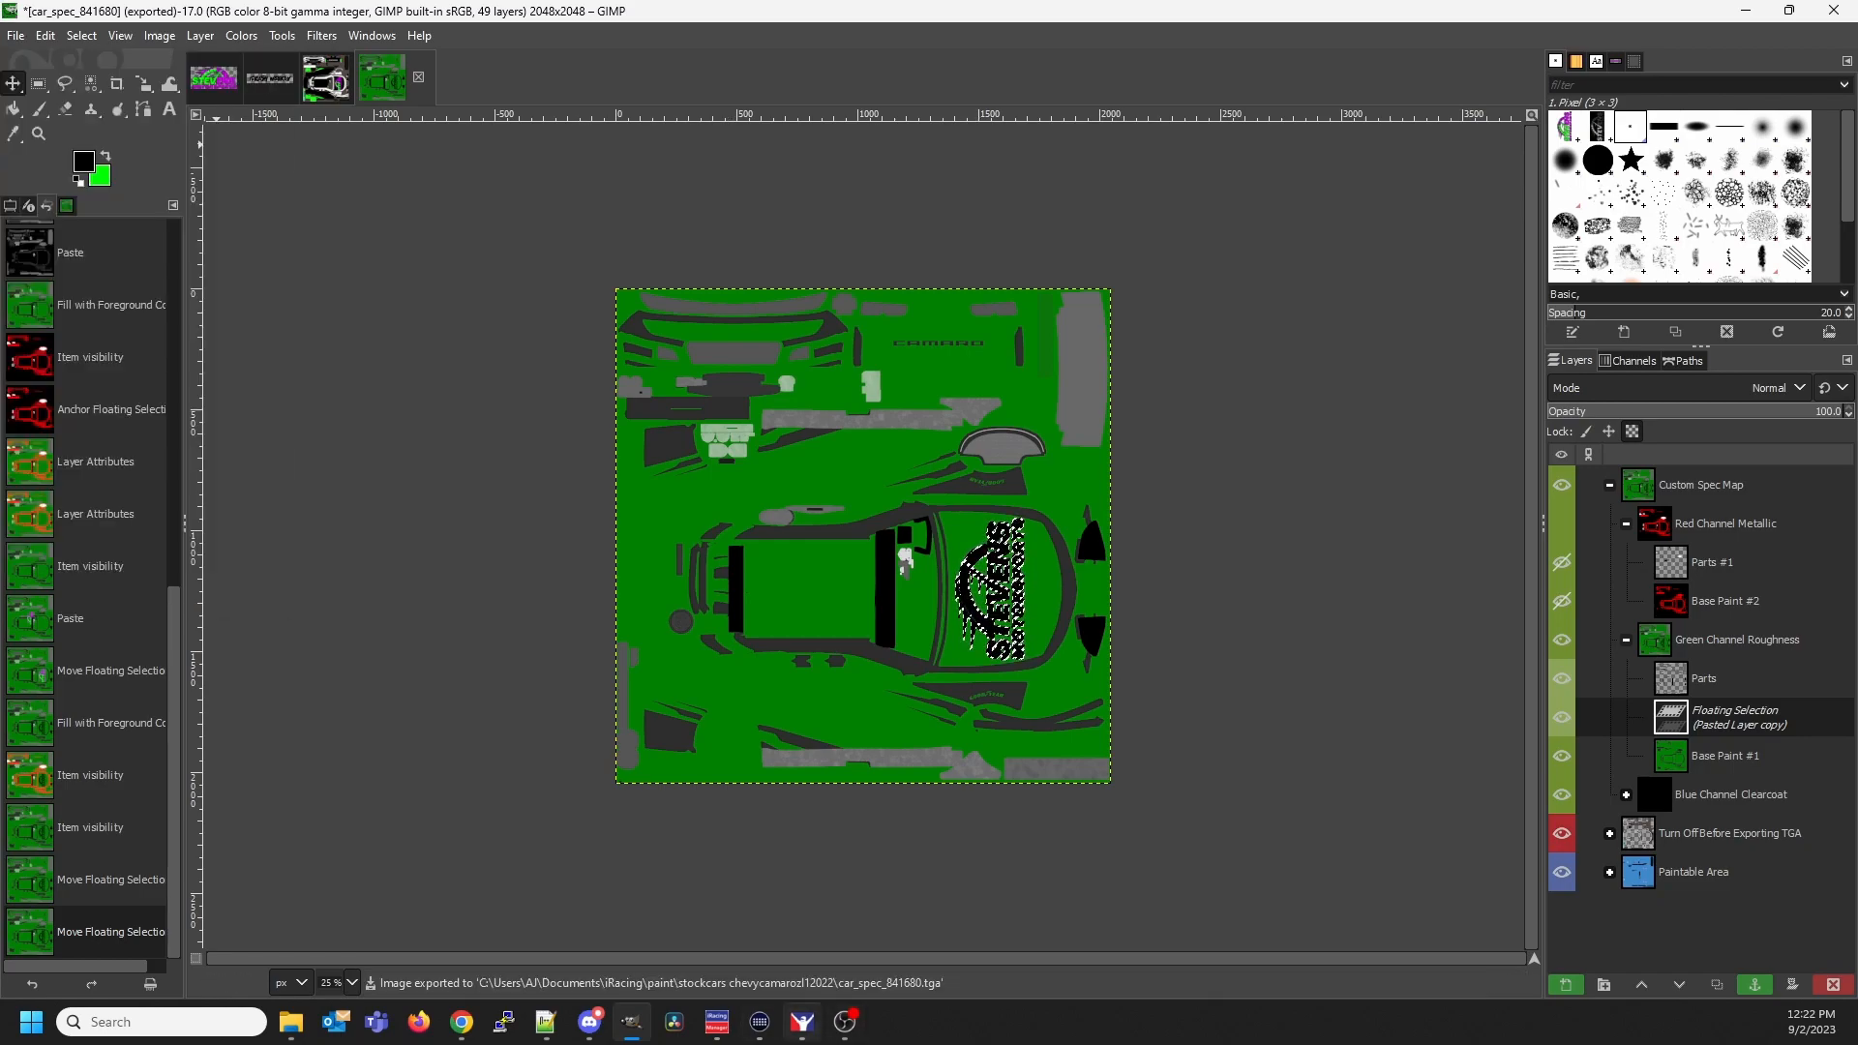
key("alt+Tab")
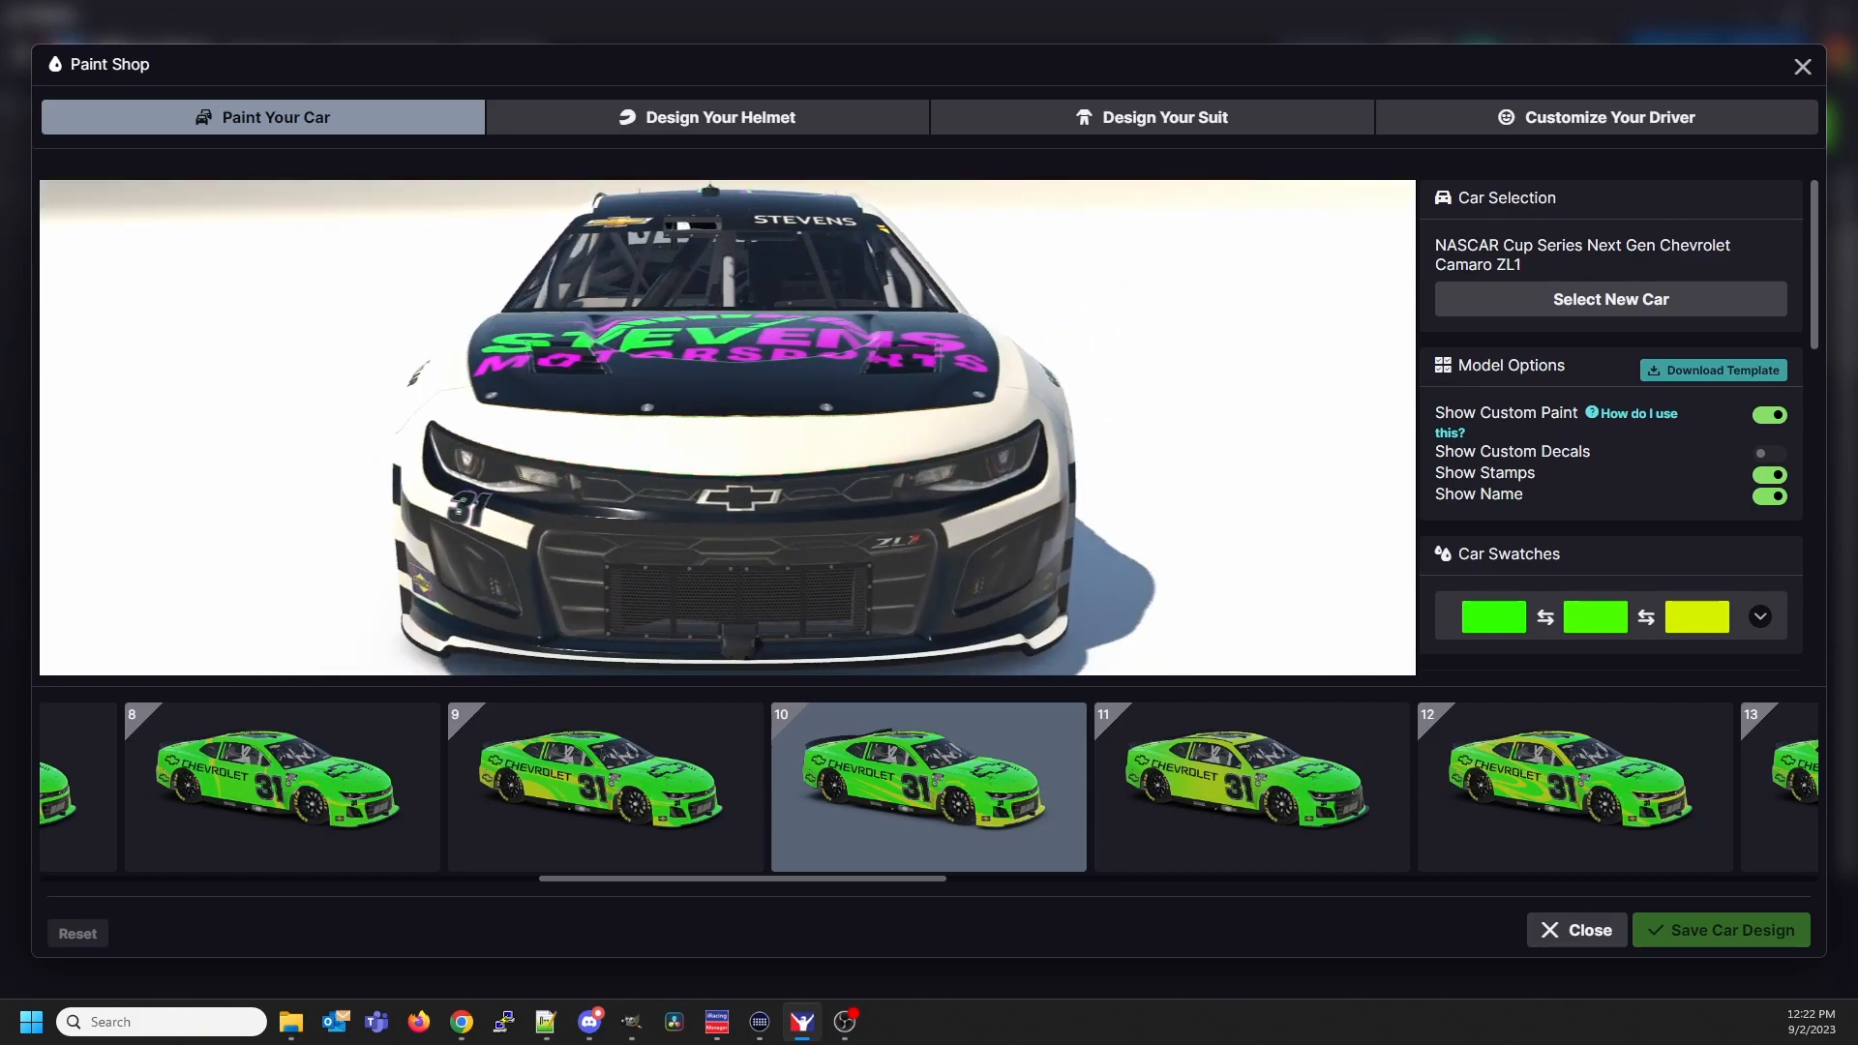
Reload the Paint Shop to preview the hood logo, then return to the GIMP spec map
left_click(1577, 930)
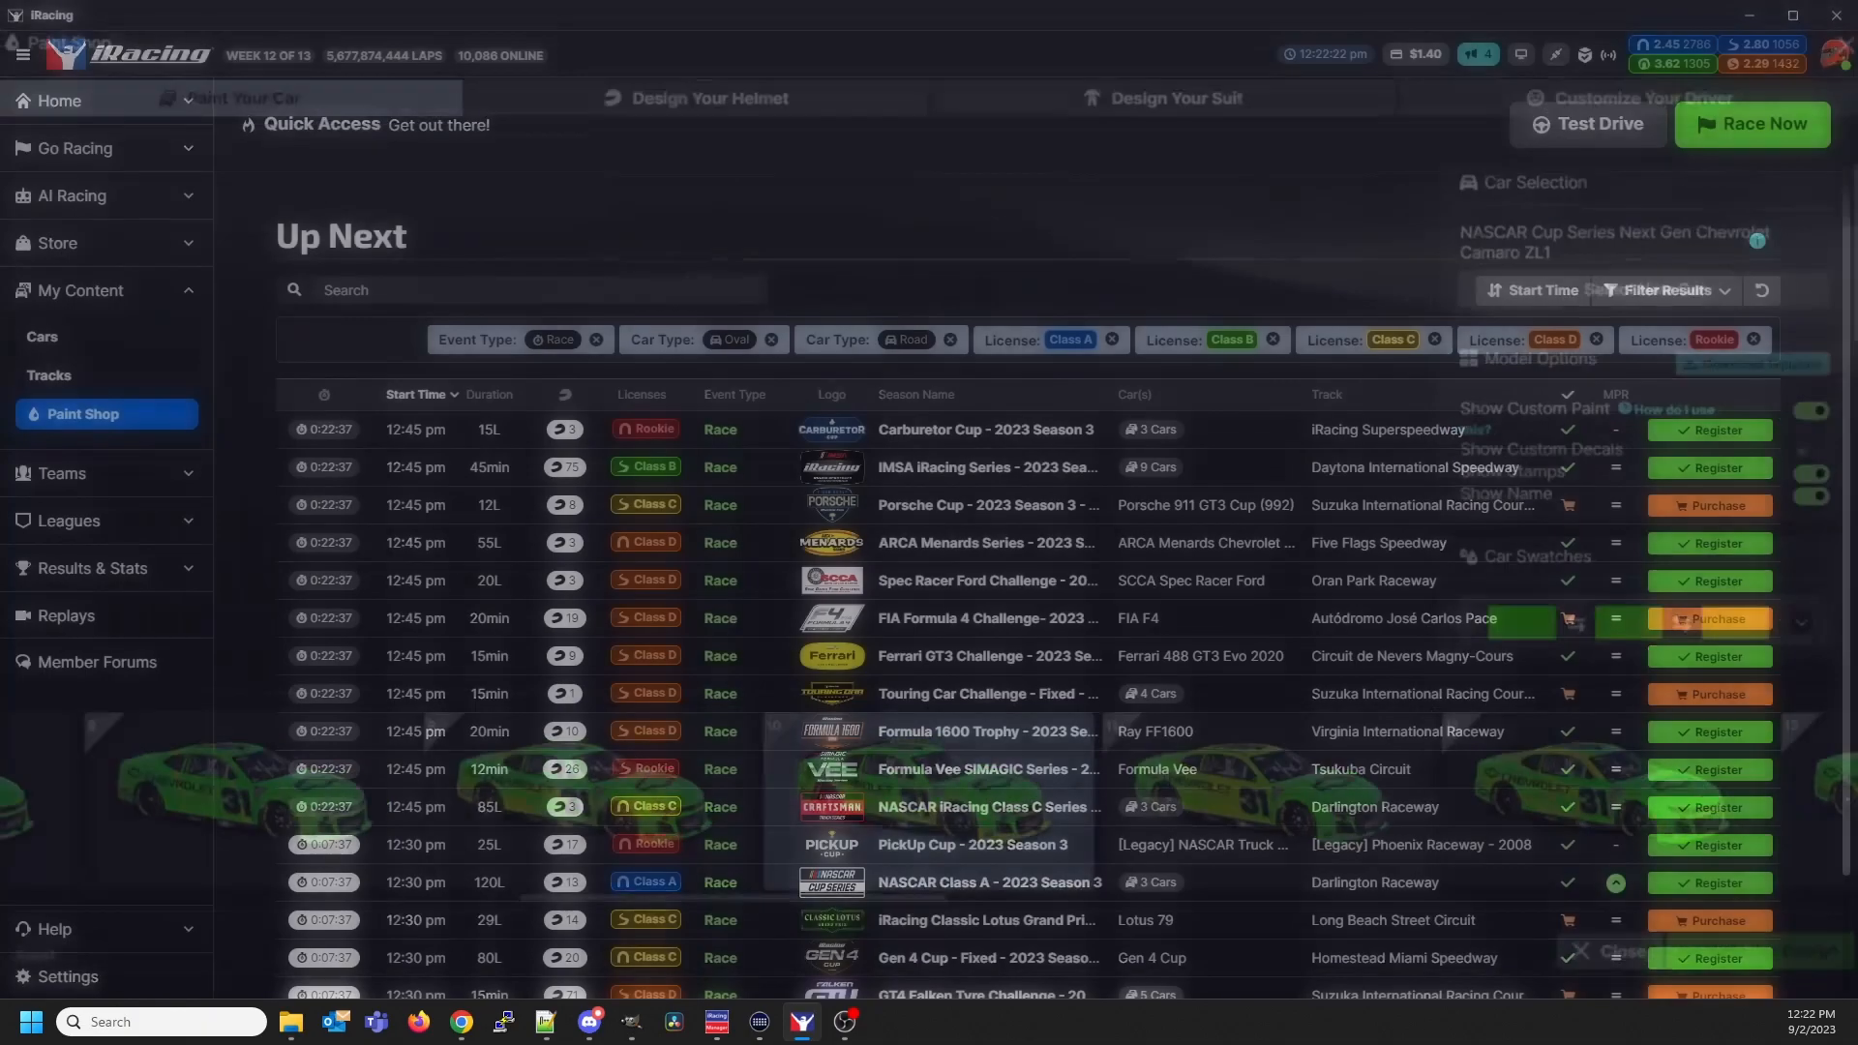
left_click(106, 414)
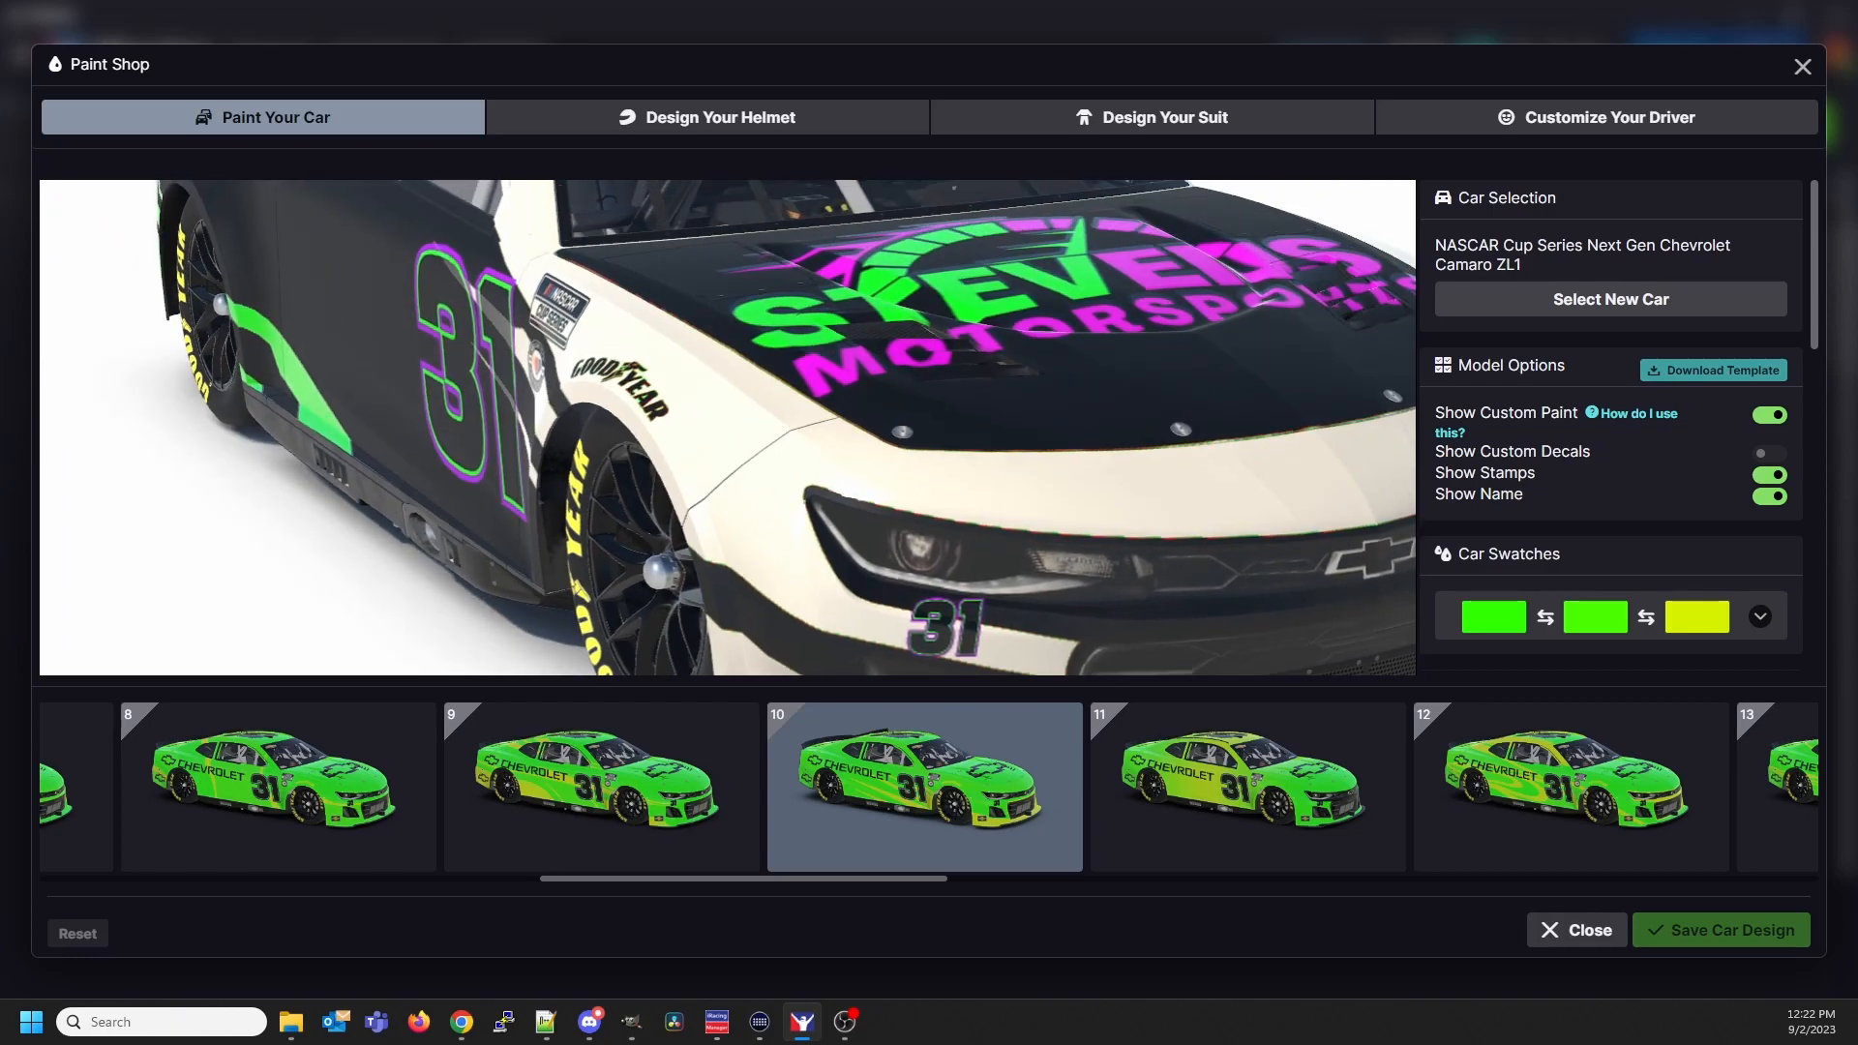
left_click(631, 1022)
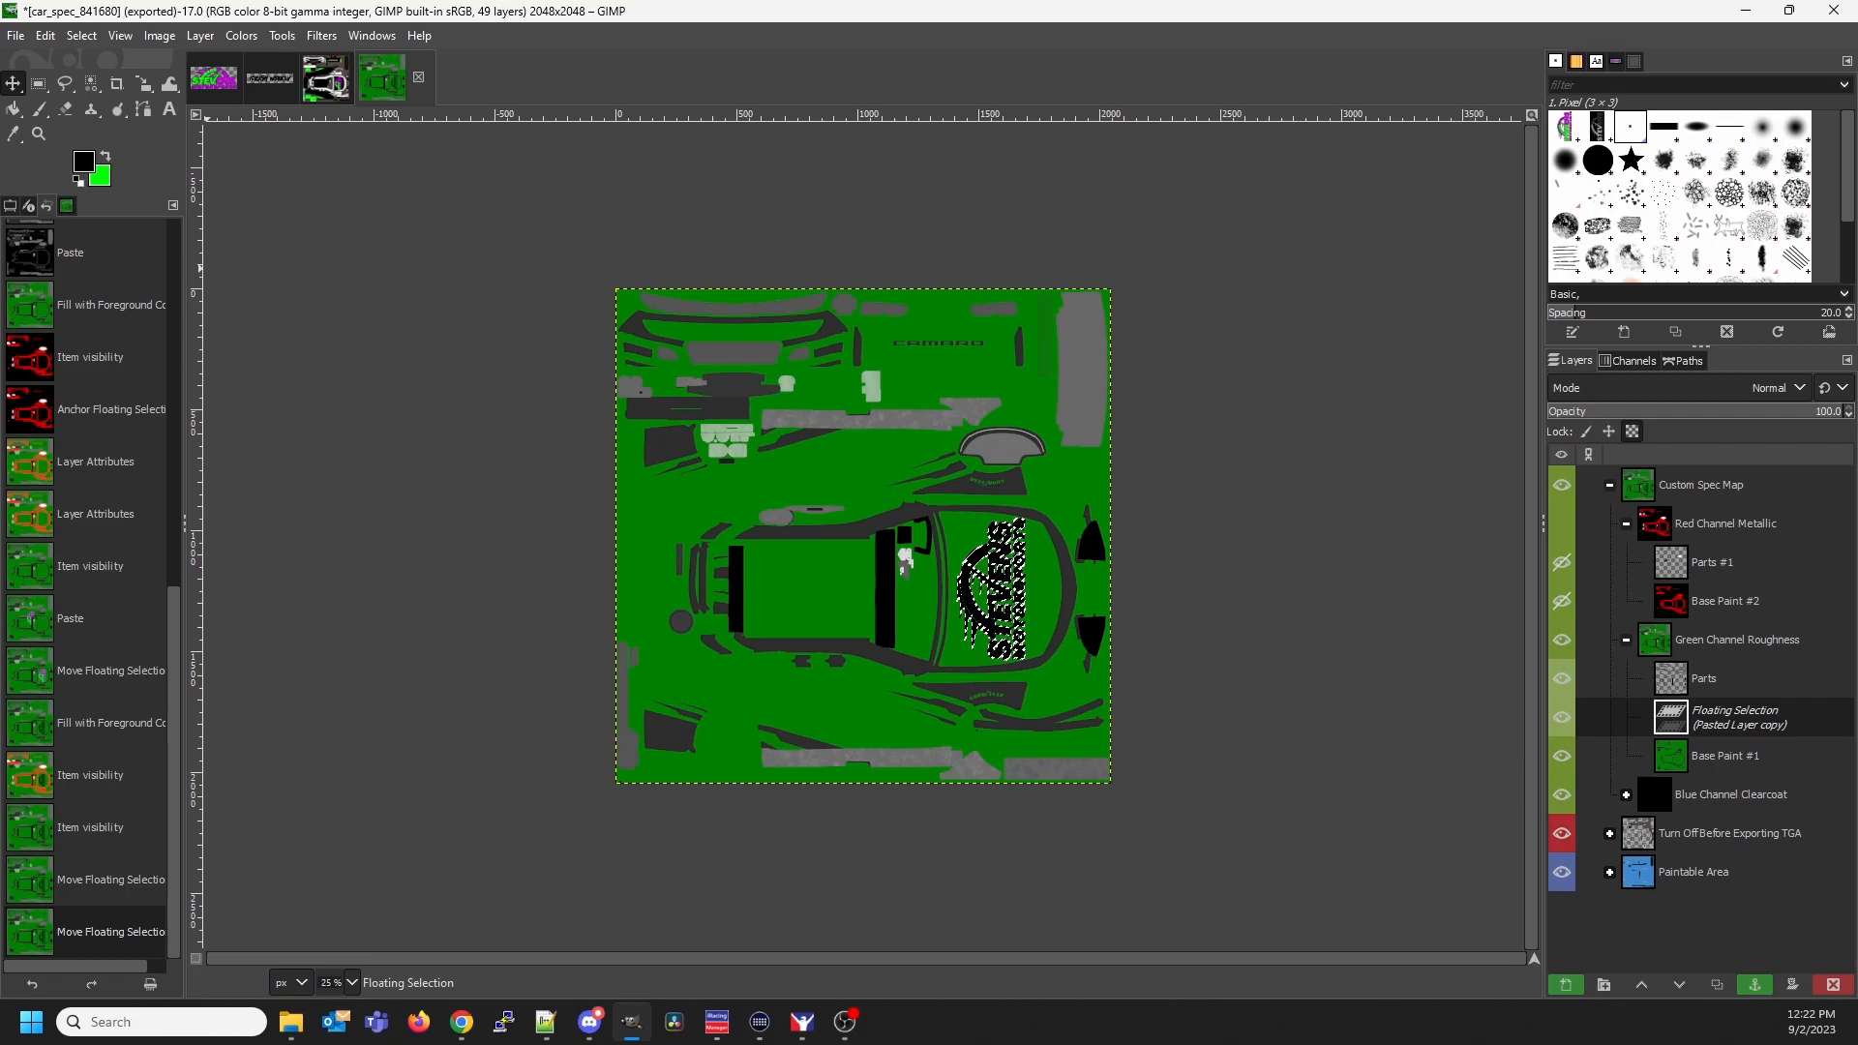
Export the spec map to car_spec_841680.tga and preview the car in iRacing
left_click(16, 35)
left_click(105, 337)
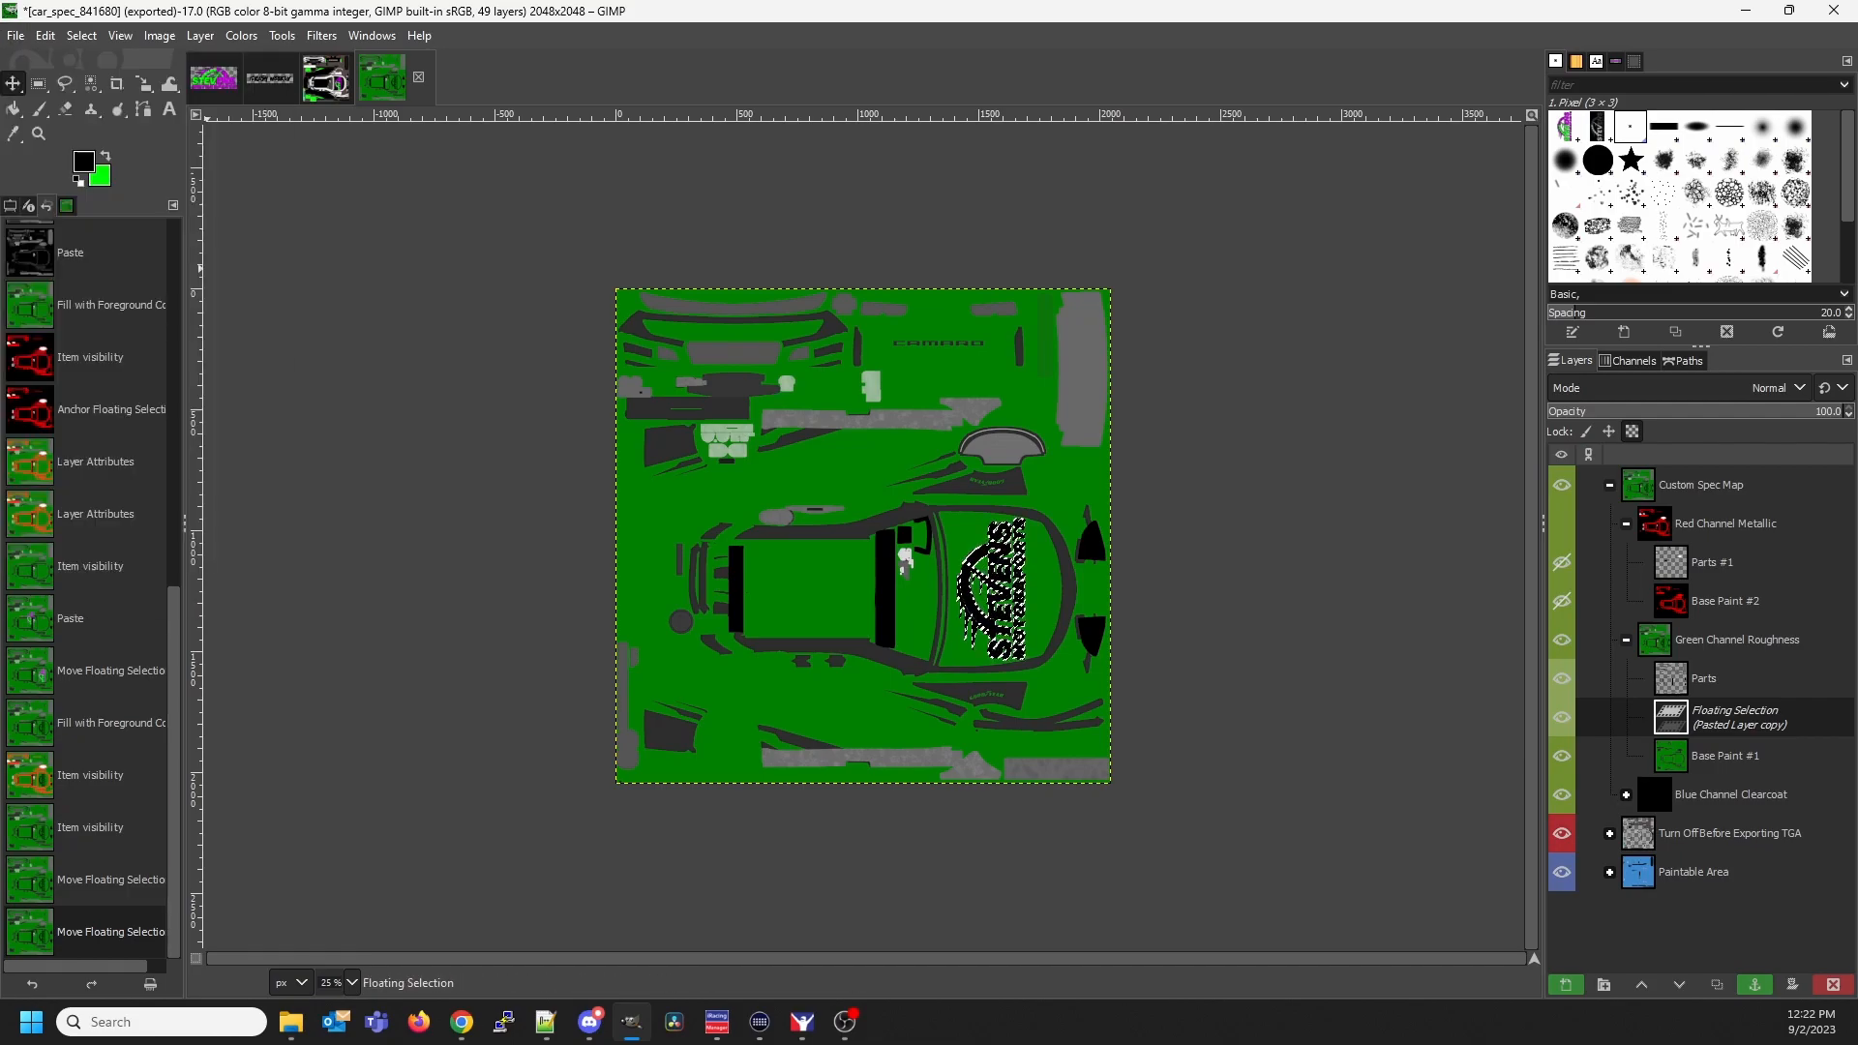
left_click(802, 1022)
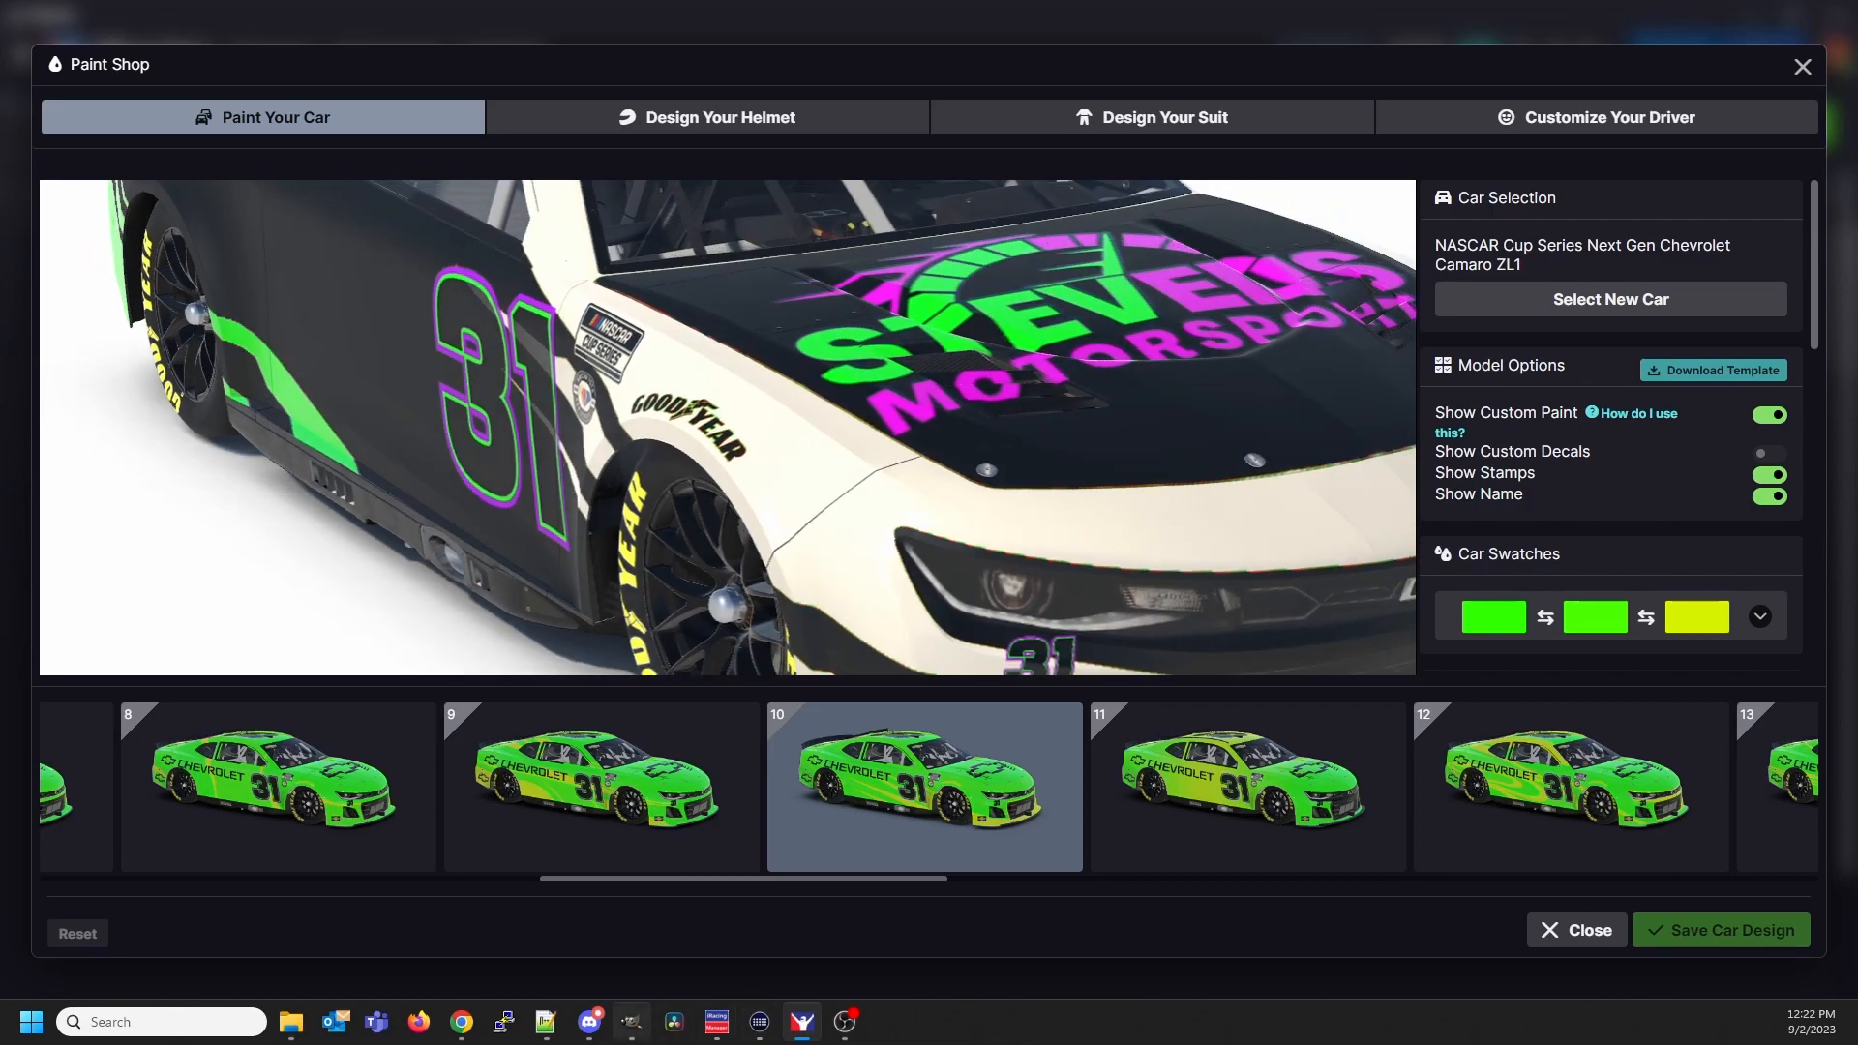
Re-export the spec map TGA from GIMP and switch back to iRacing to check the finish
left_click(631, 1022)
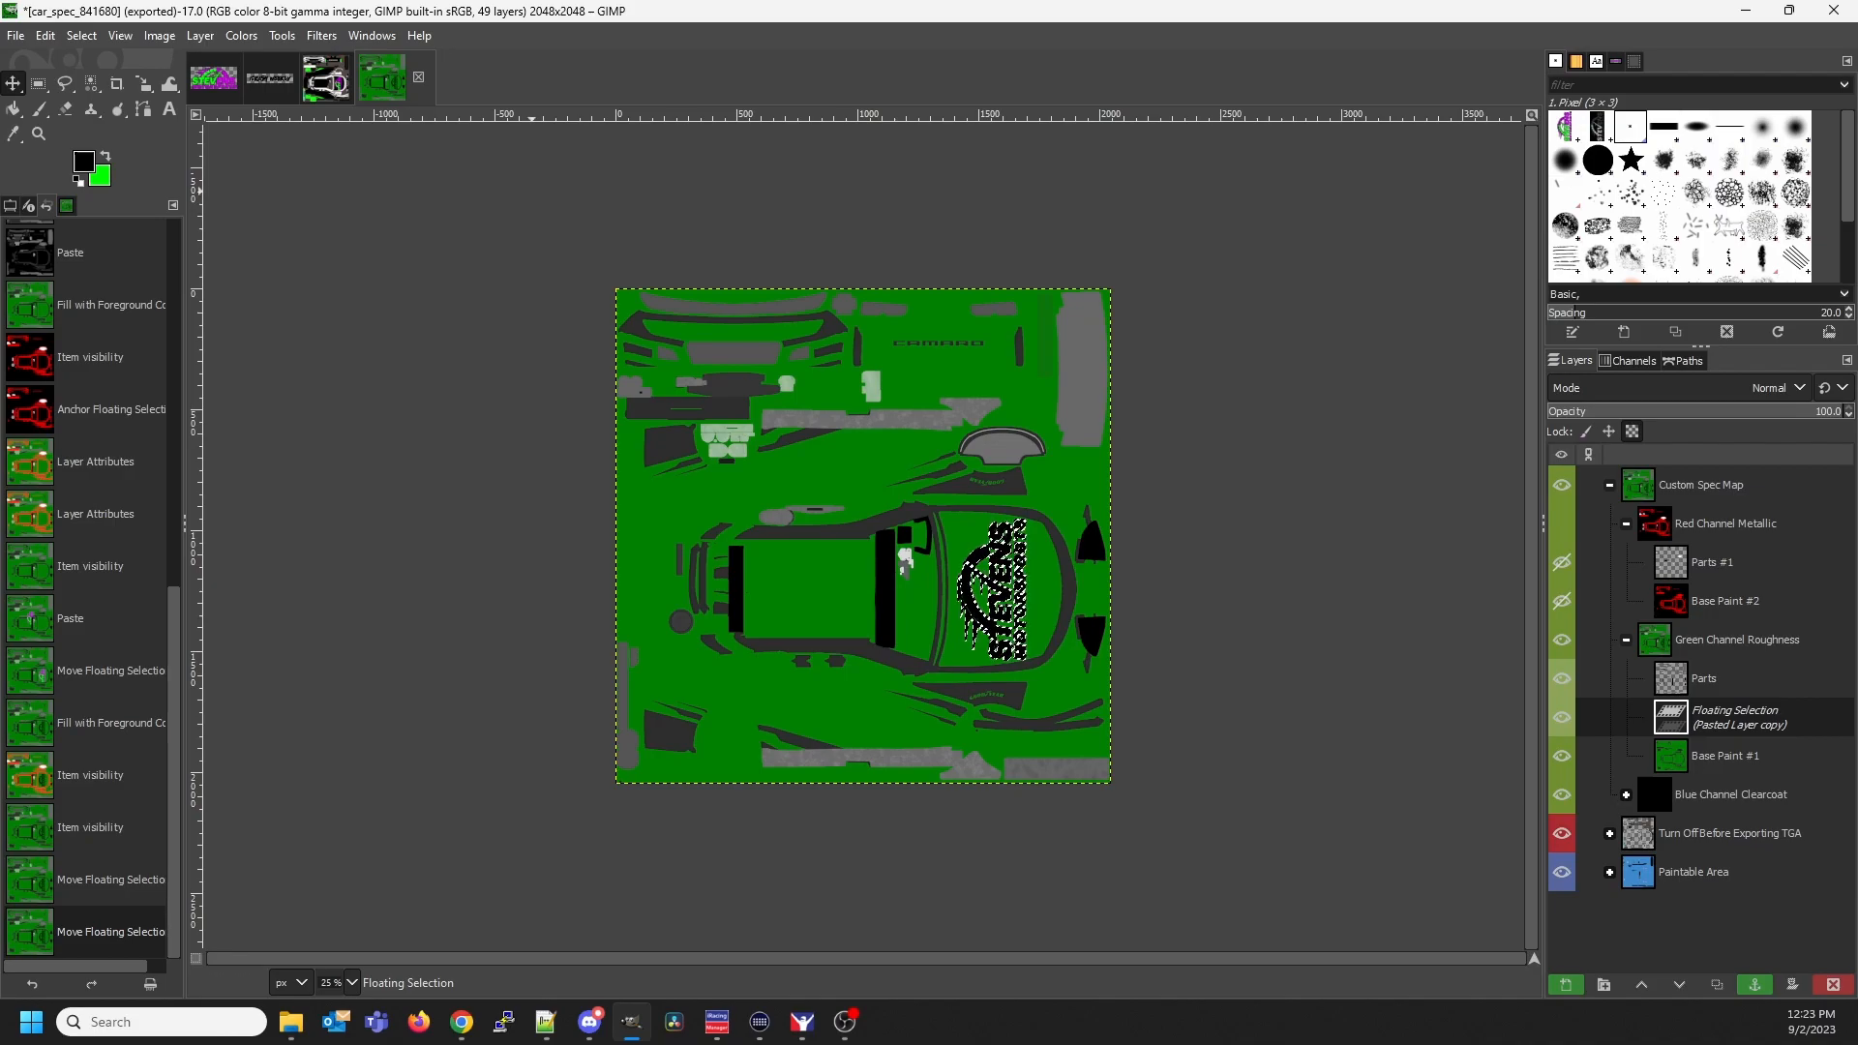
key("alt+f")
key("Return")
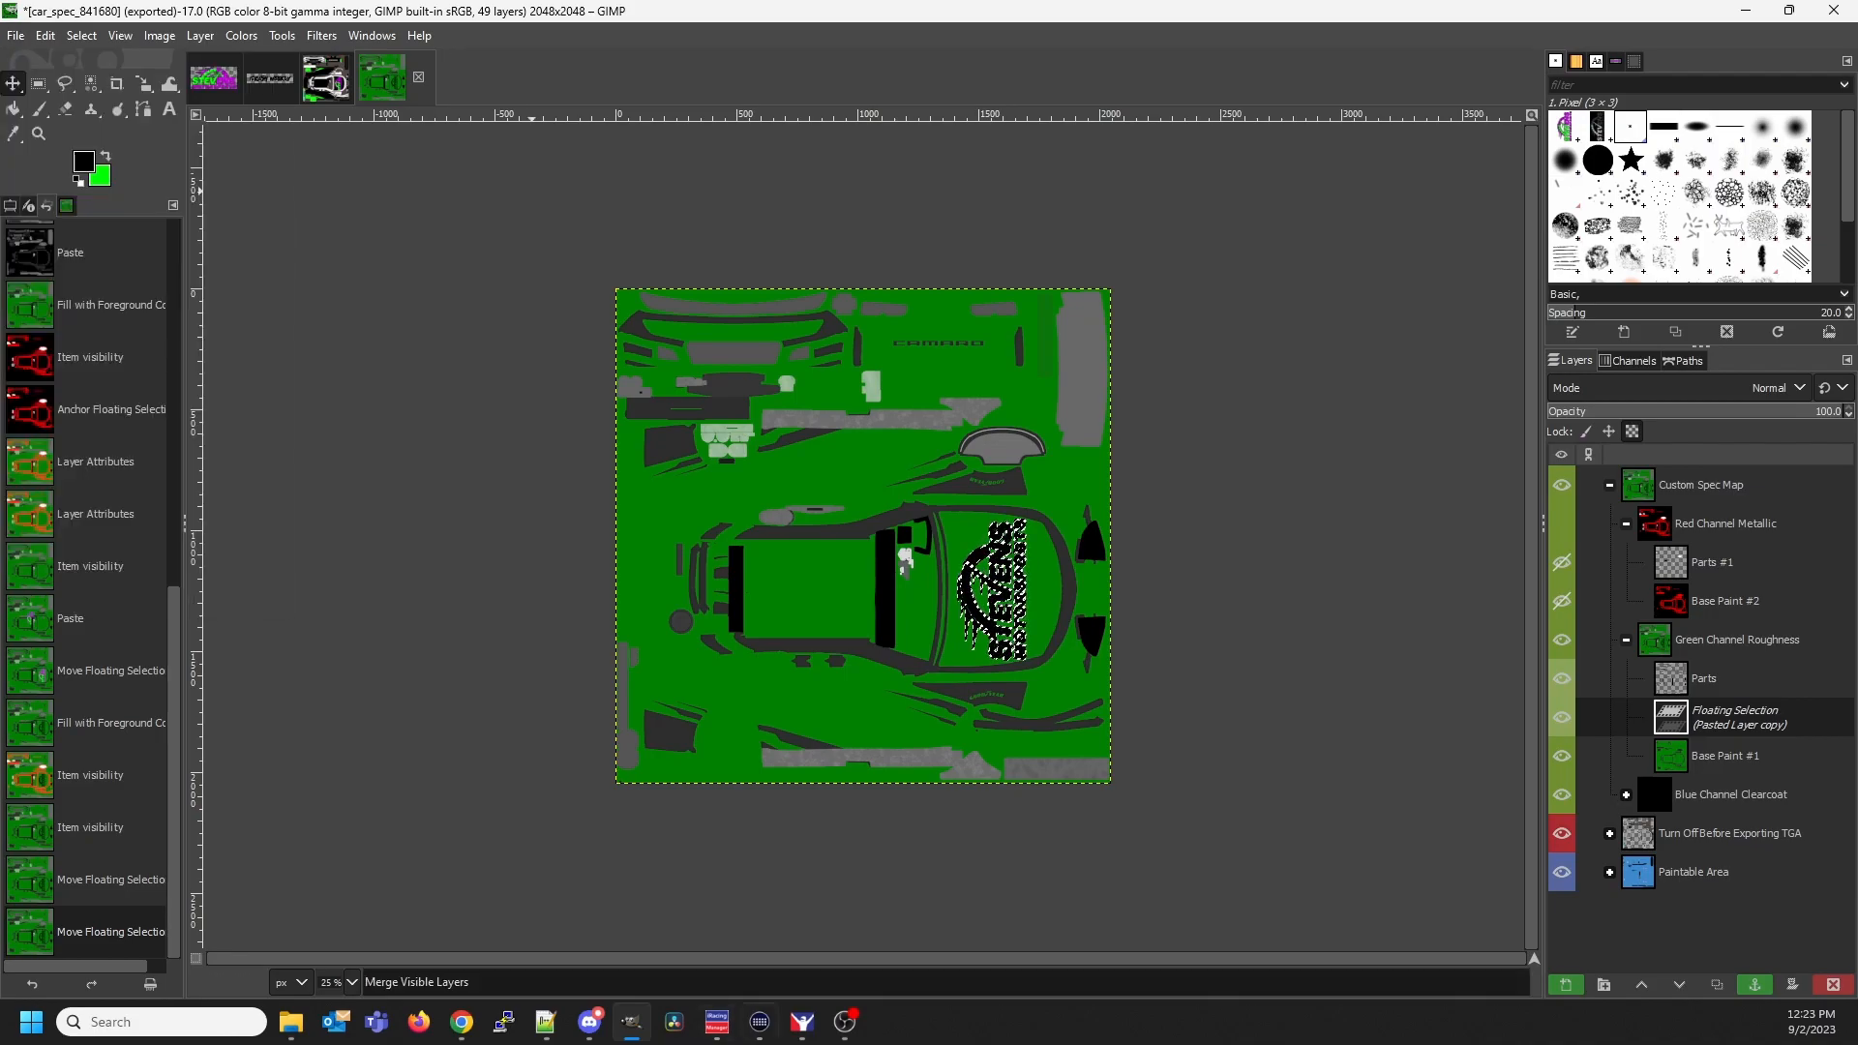
key("alt+Tab")
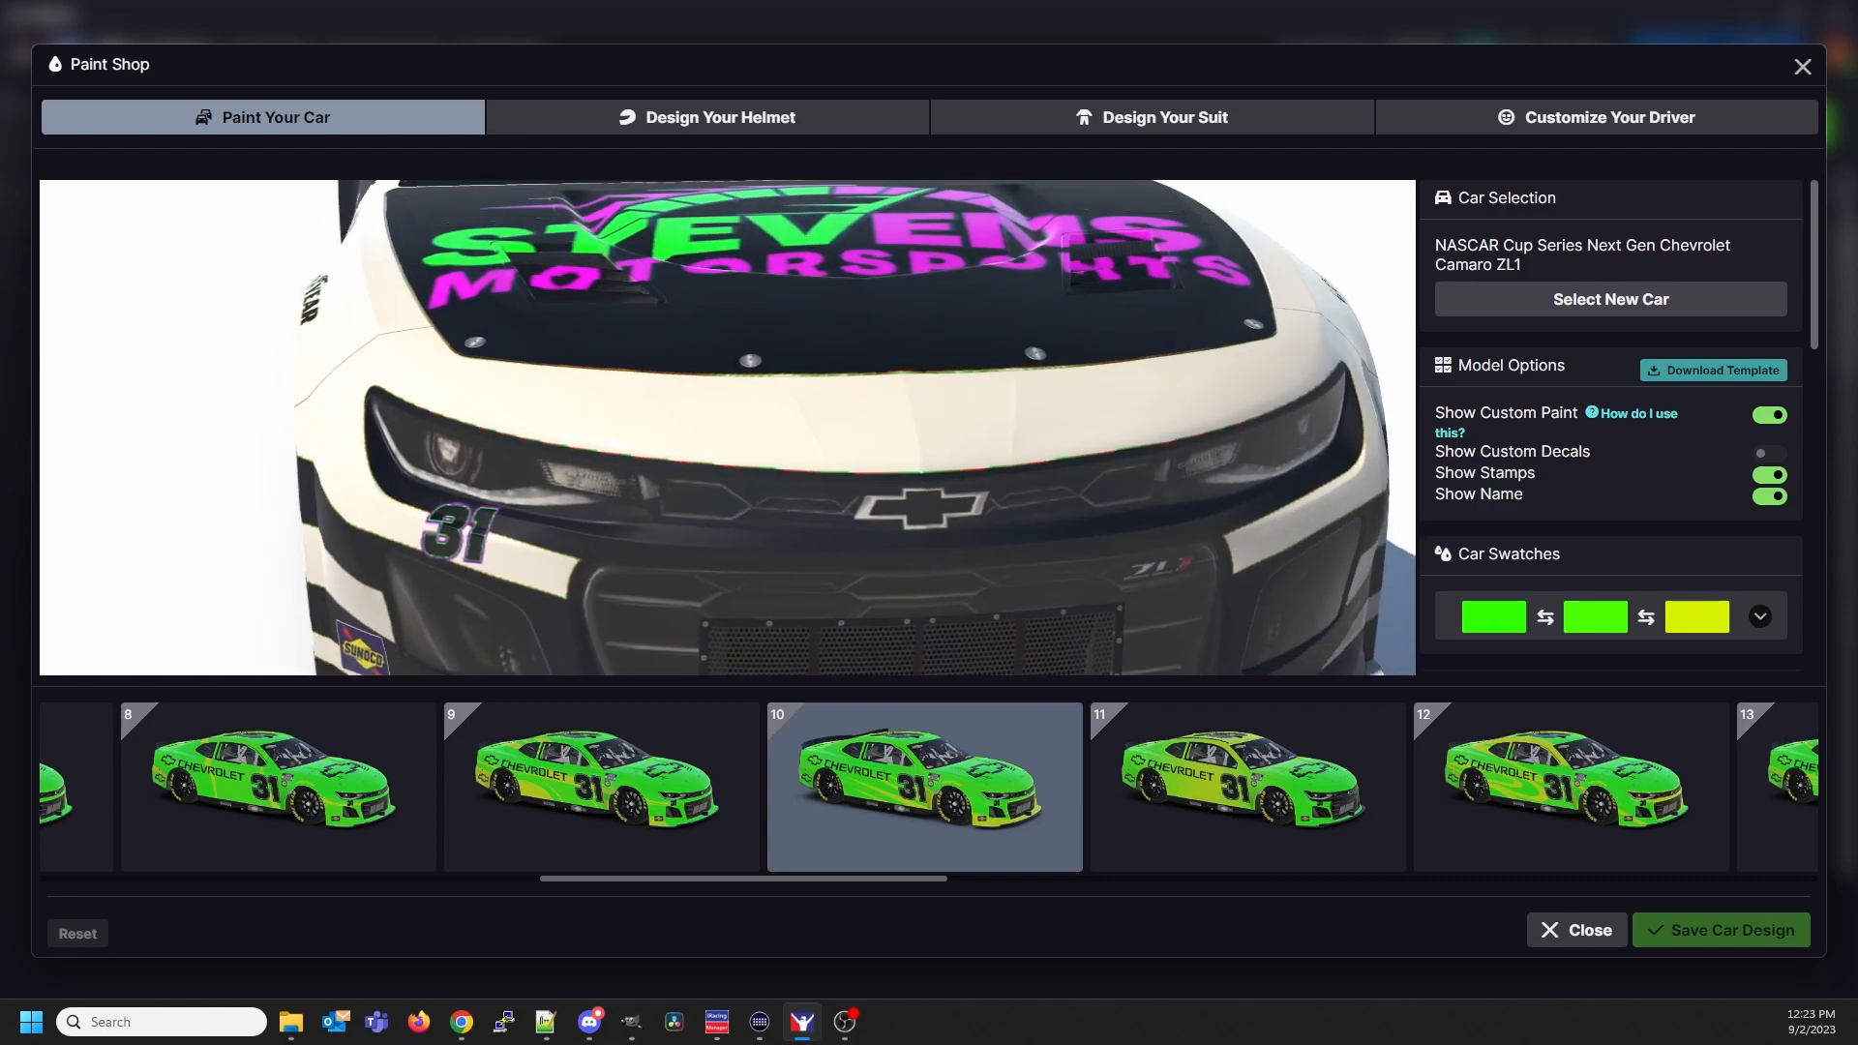
Re-export the spec map with Ctrl+E and view the updated hood in iRacing
left_click(631, 1021)
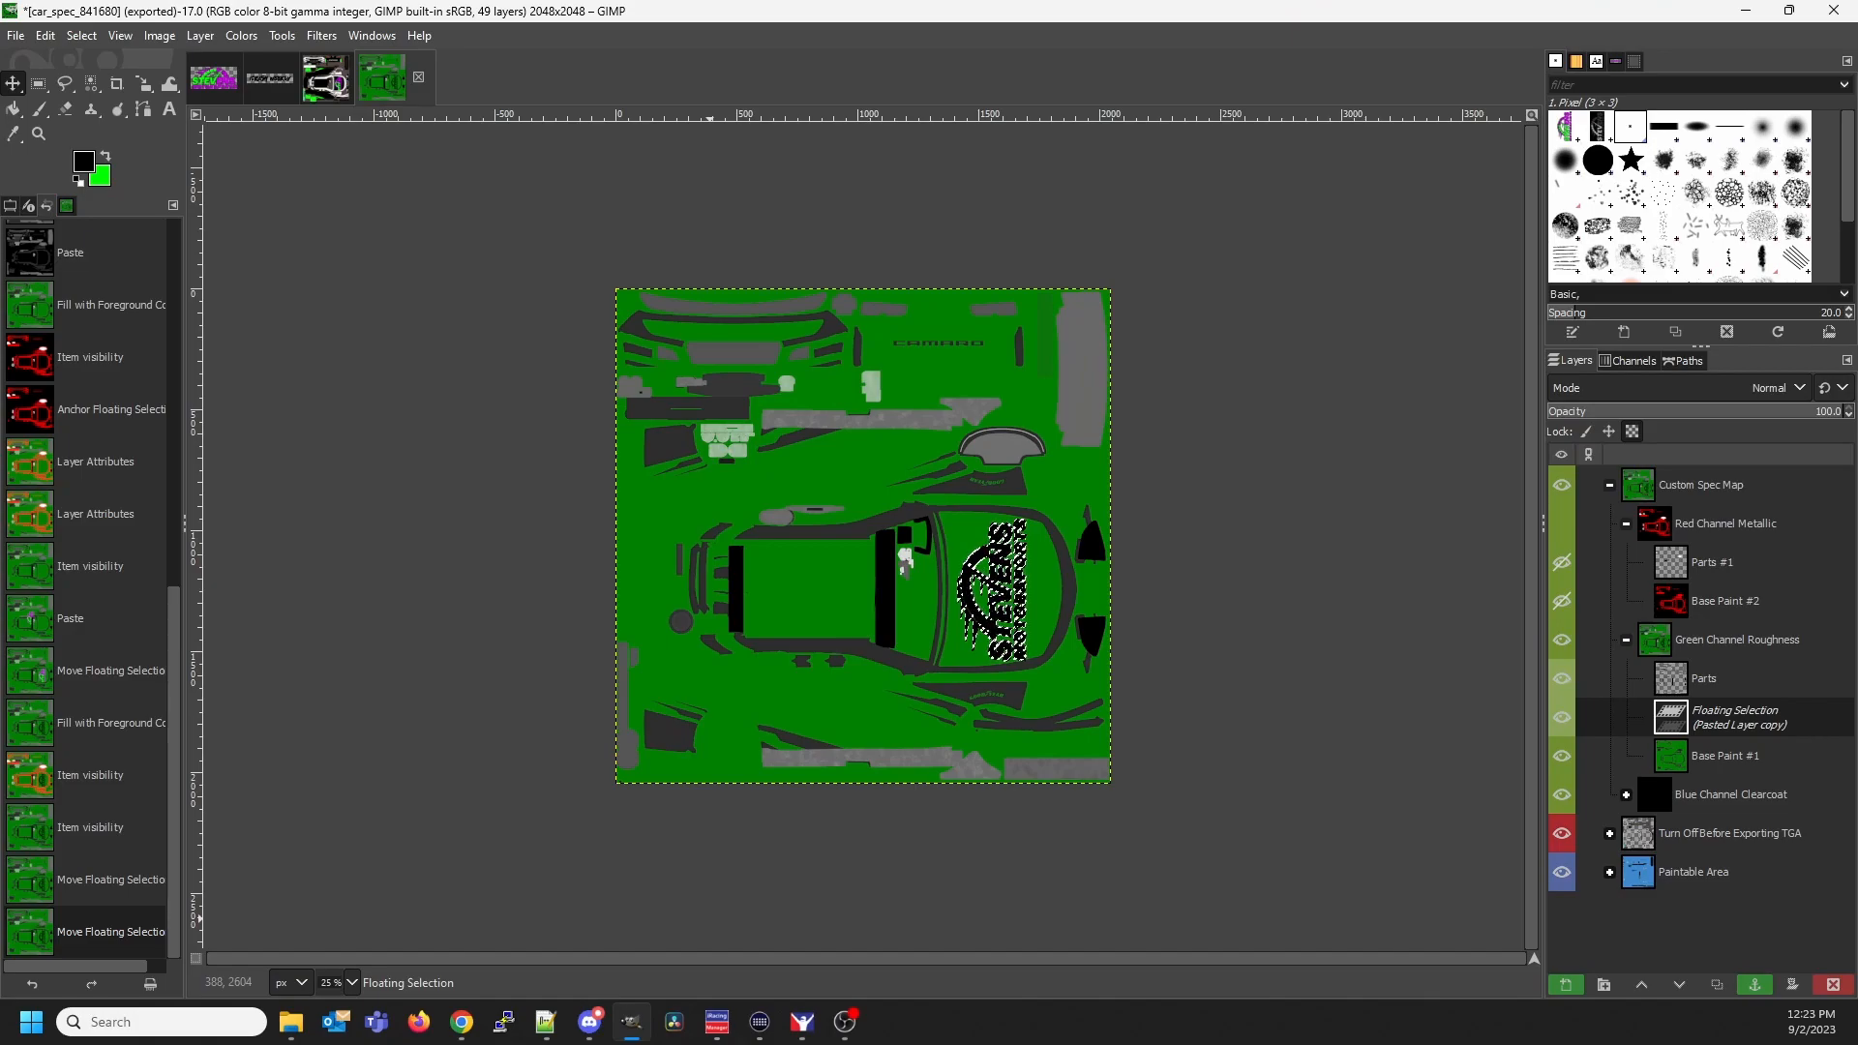
left_click(16, 35)
key("Down")
key("Down")
key("Escape")
key("ctrl+e")
key("alt+Tab")
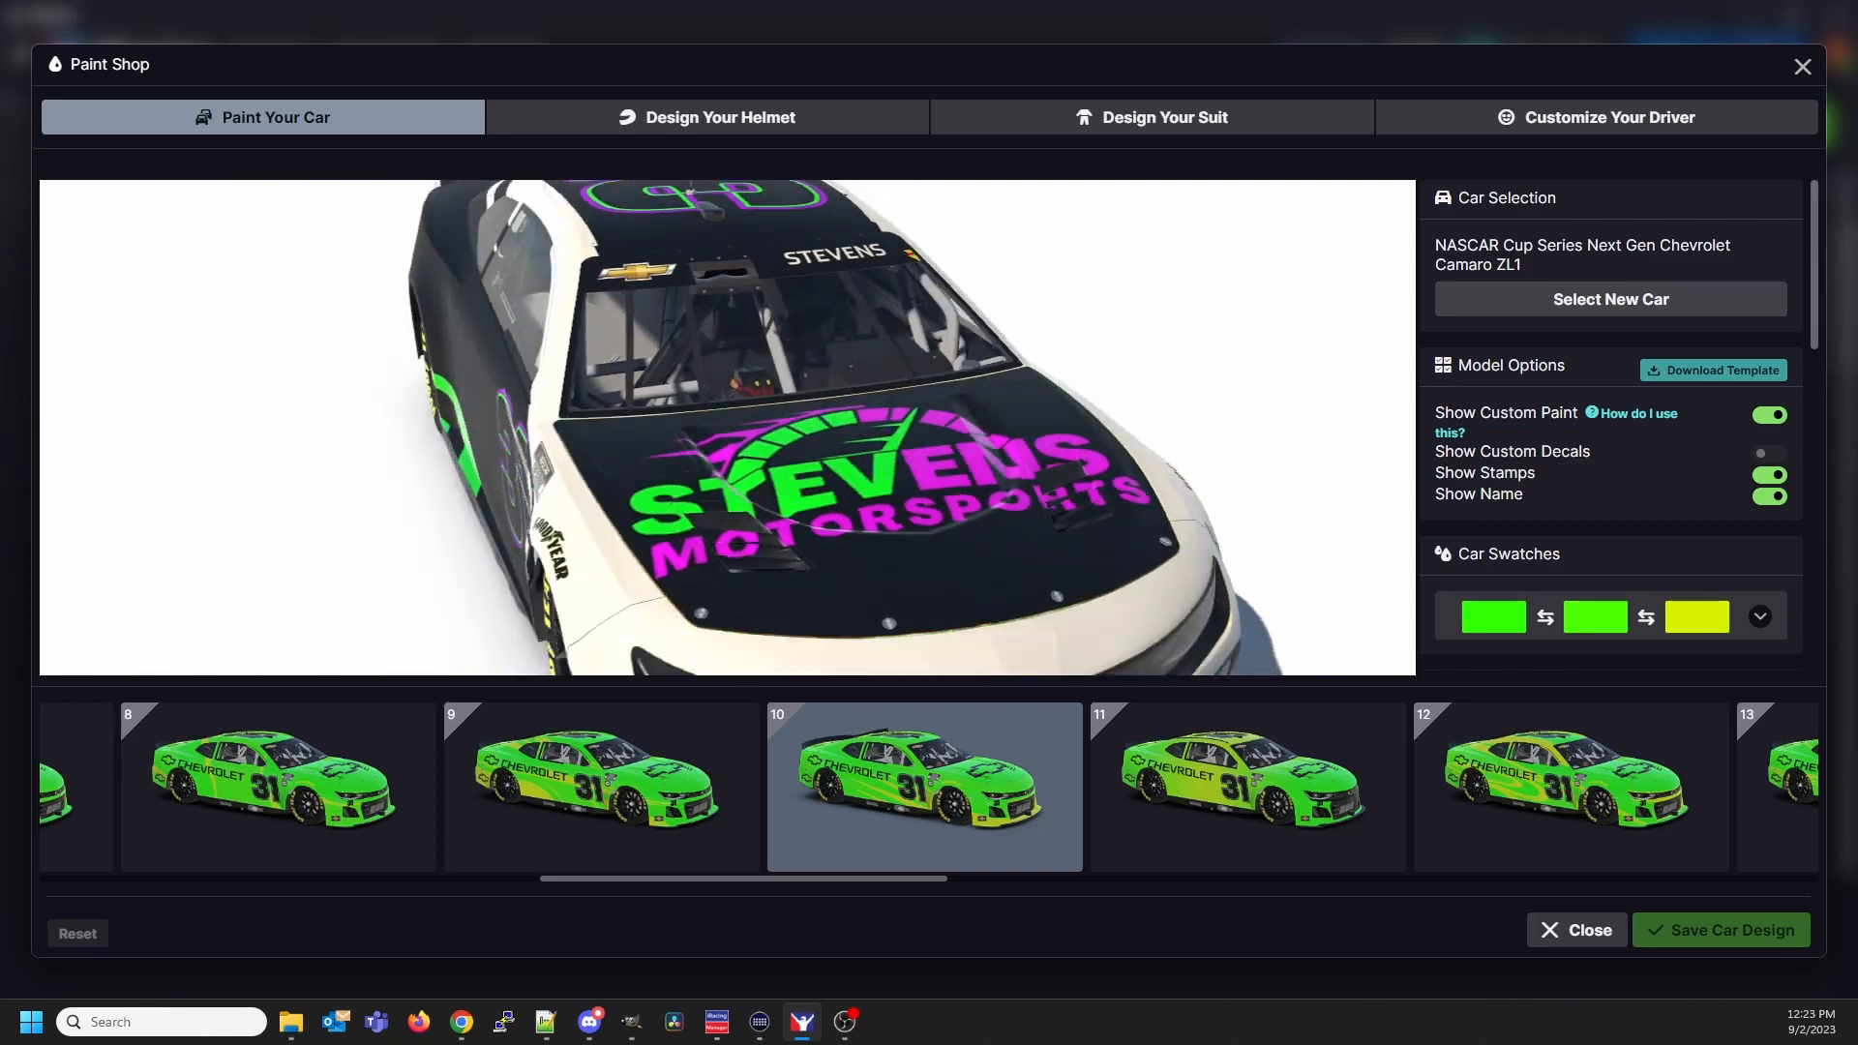
Show the Red Channel Metallic layer and re-export the spec map to car_spec_841680.tga
key("alt+Tab")
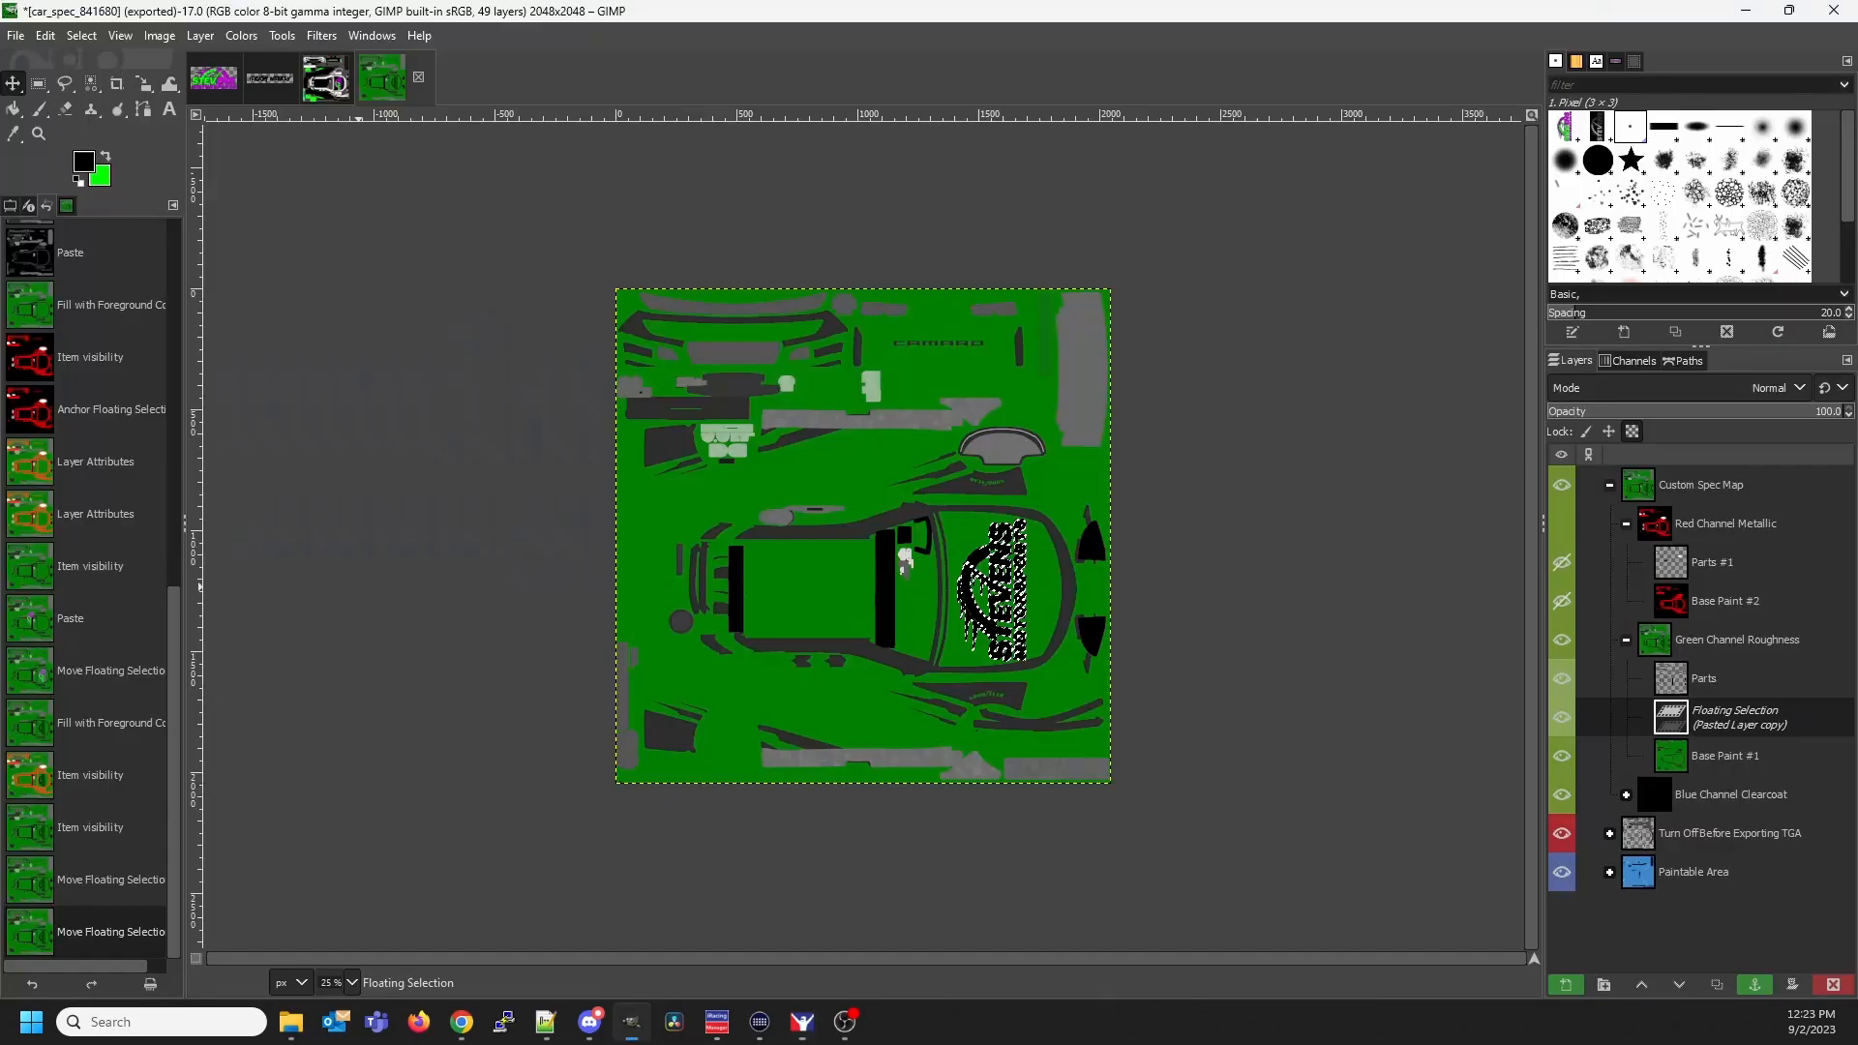
left_click(1561, 524)
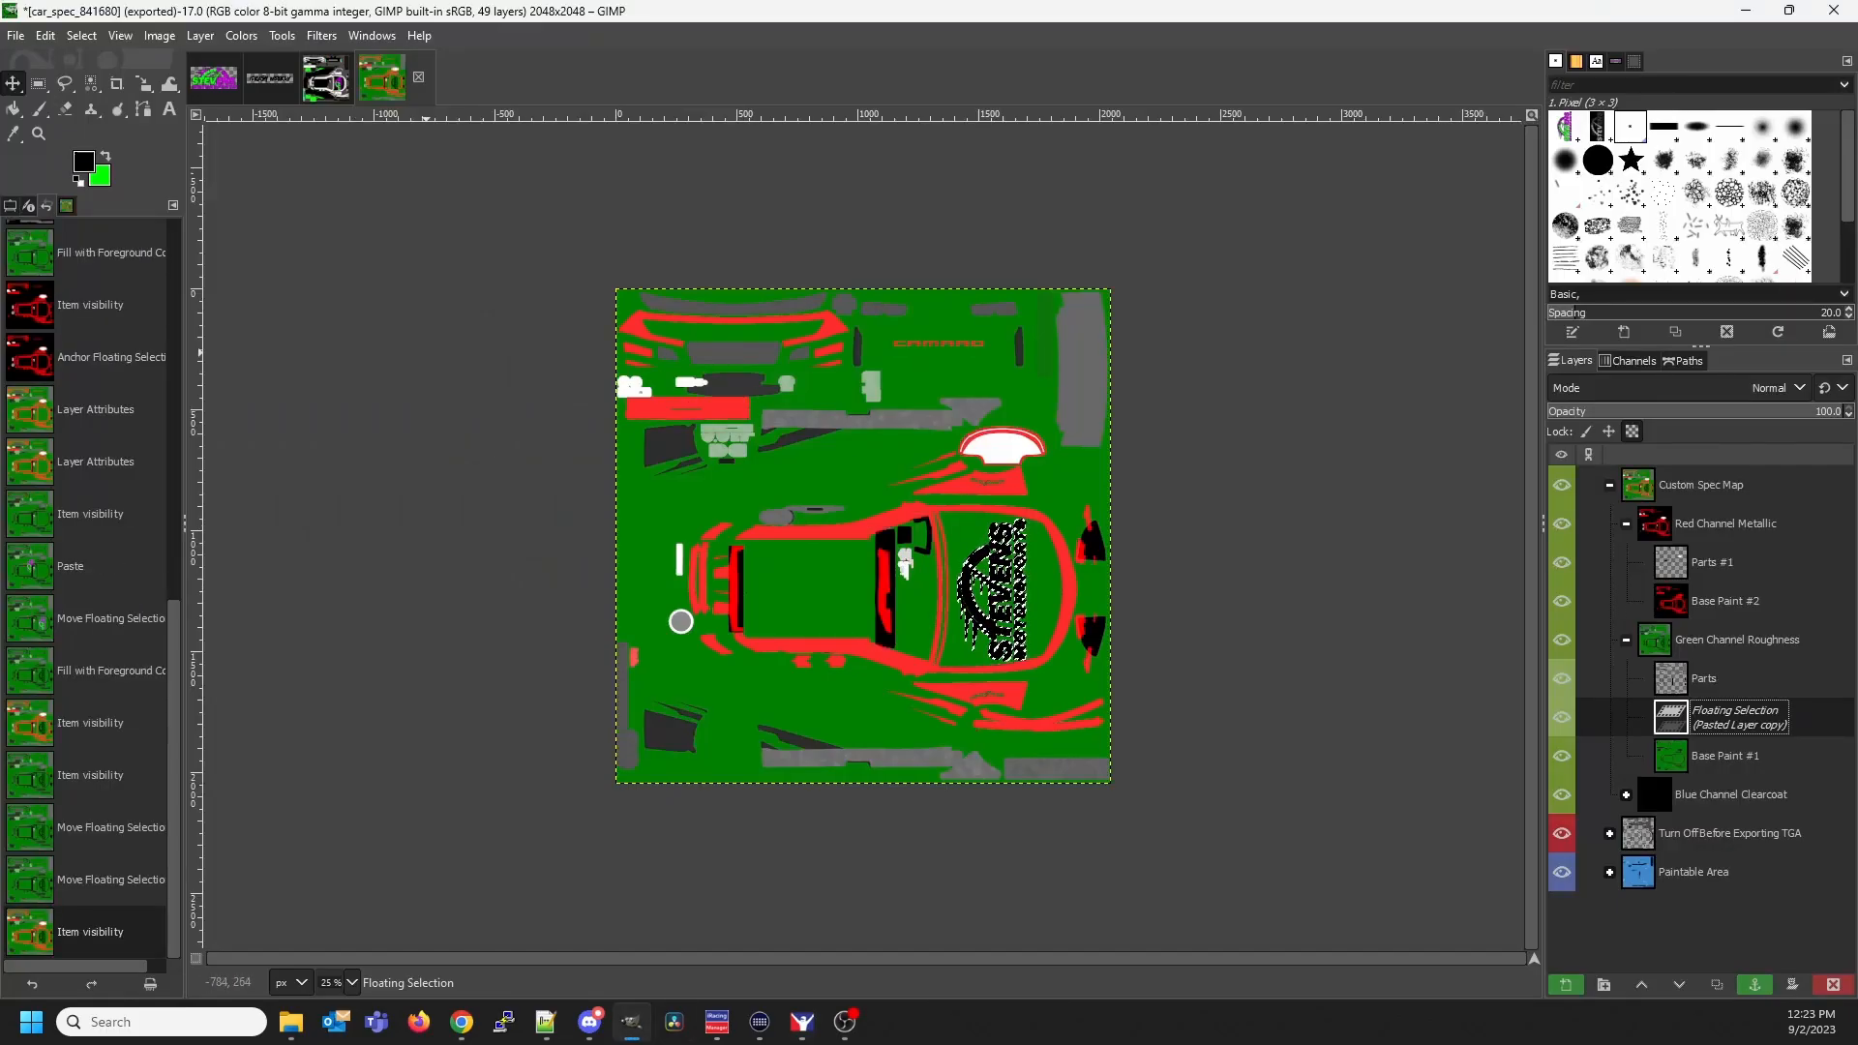
left_click(16, 35)
left_click(104, 335)
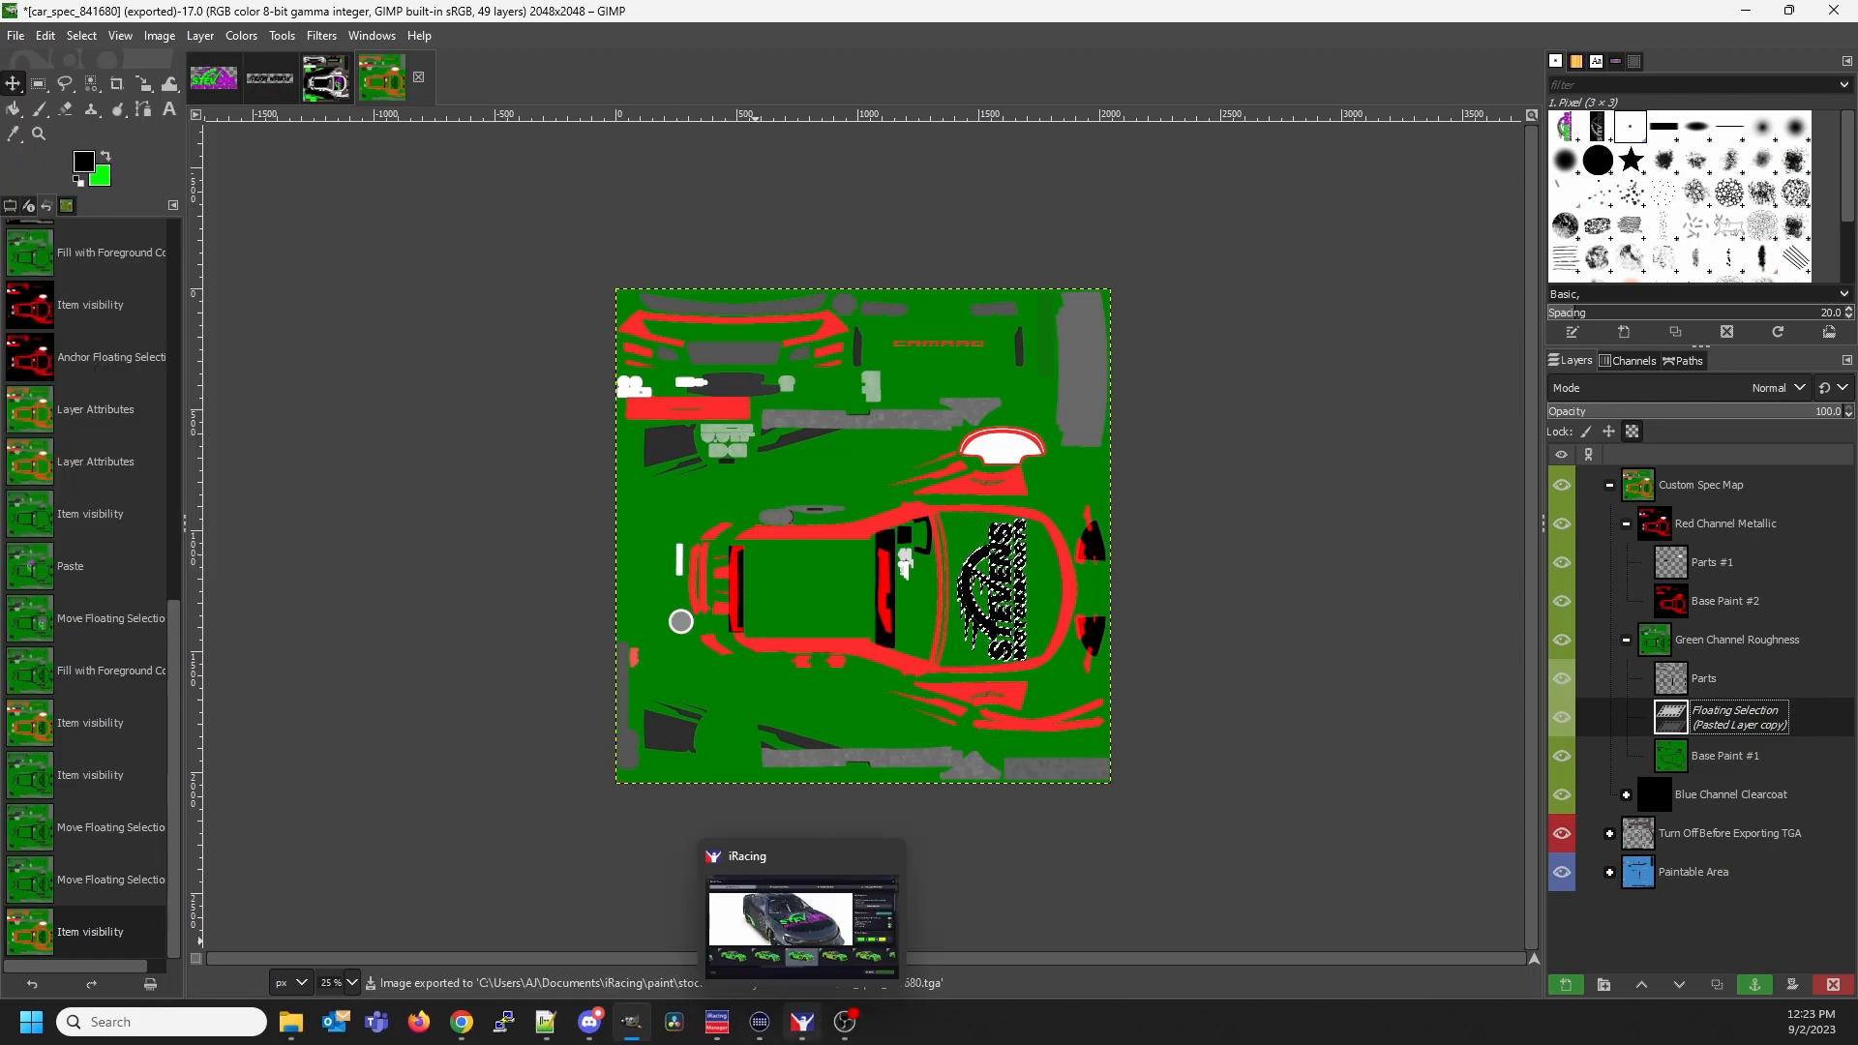
Preview the car in iRacing, then bring up the 'icrash straight' text image in GIMP
left_click(802, 1021)
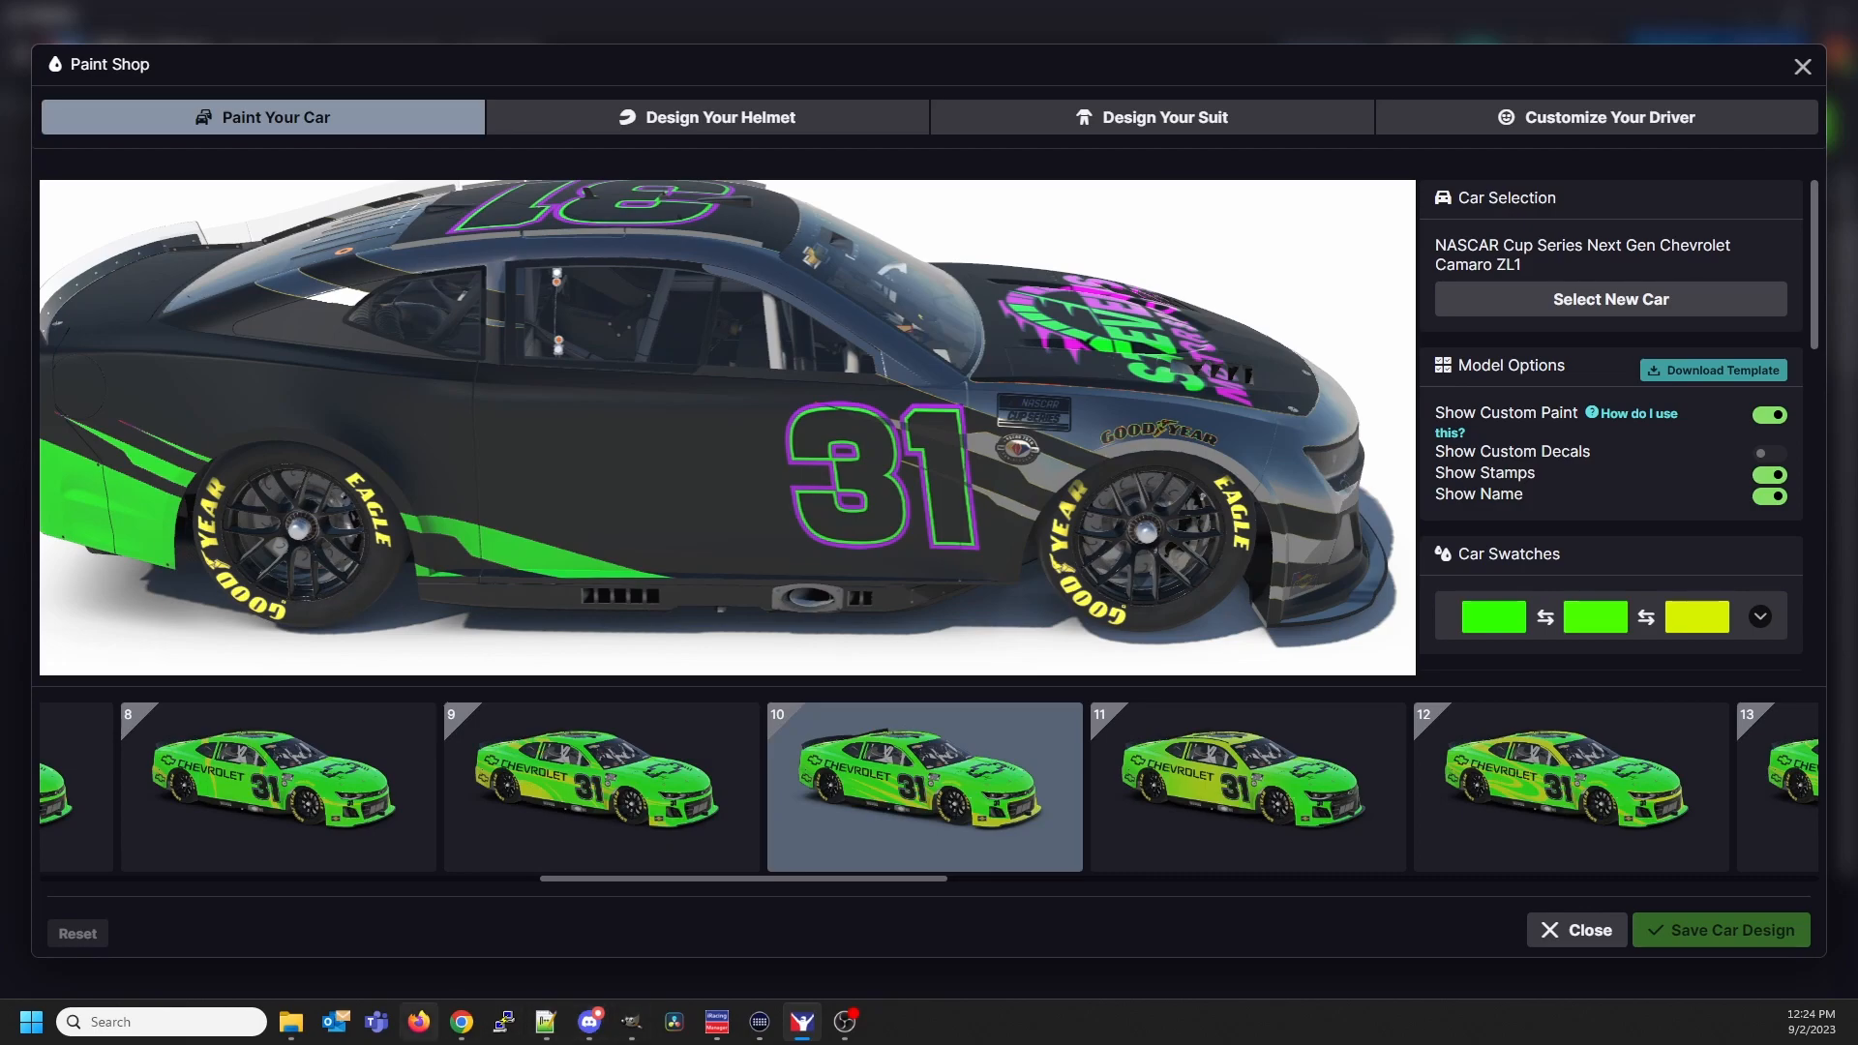
left_click(631, 1021)
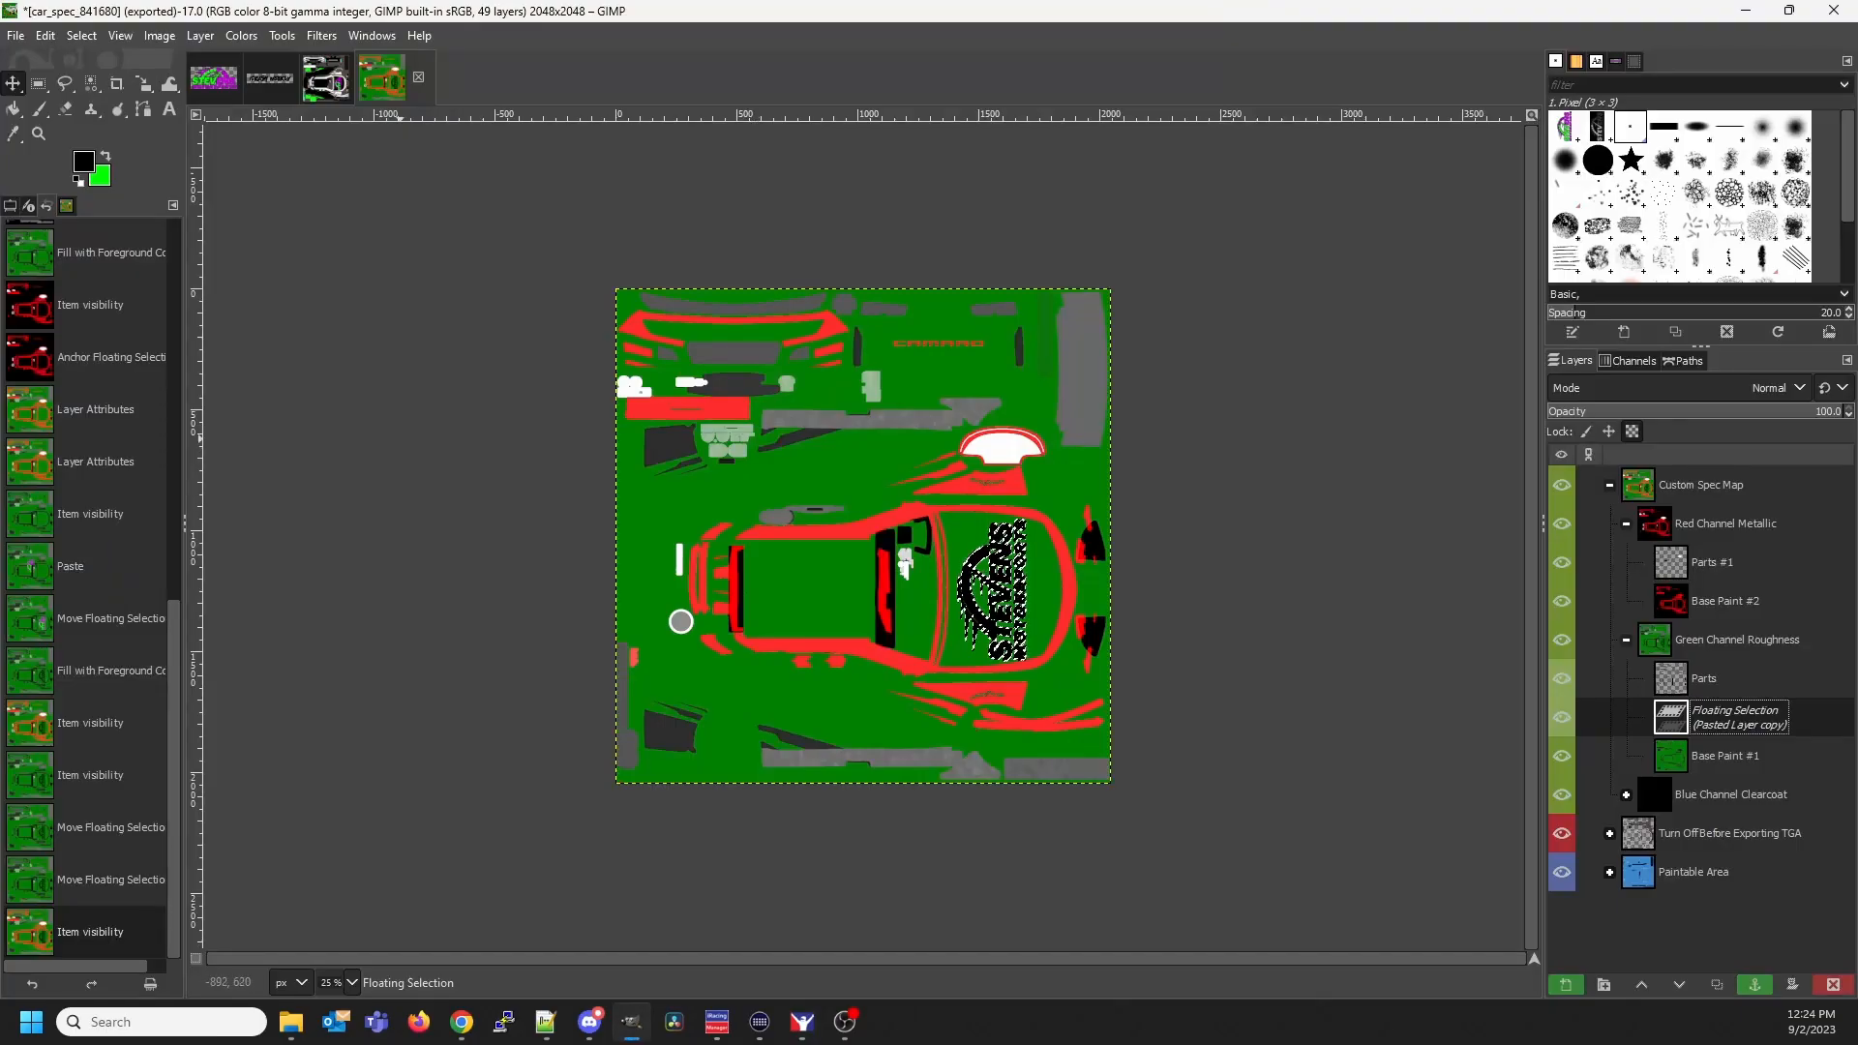
left_click(270, 79)
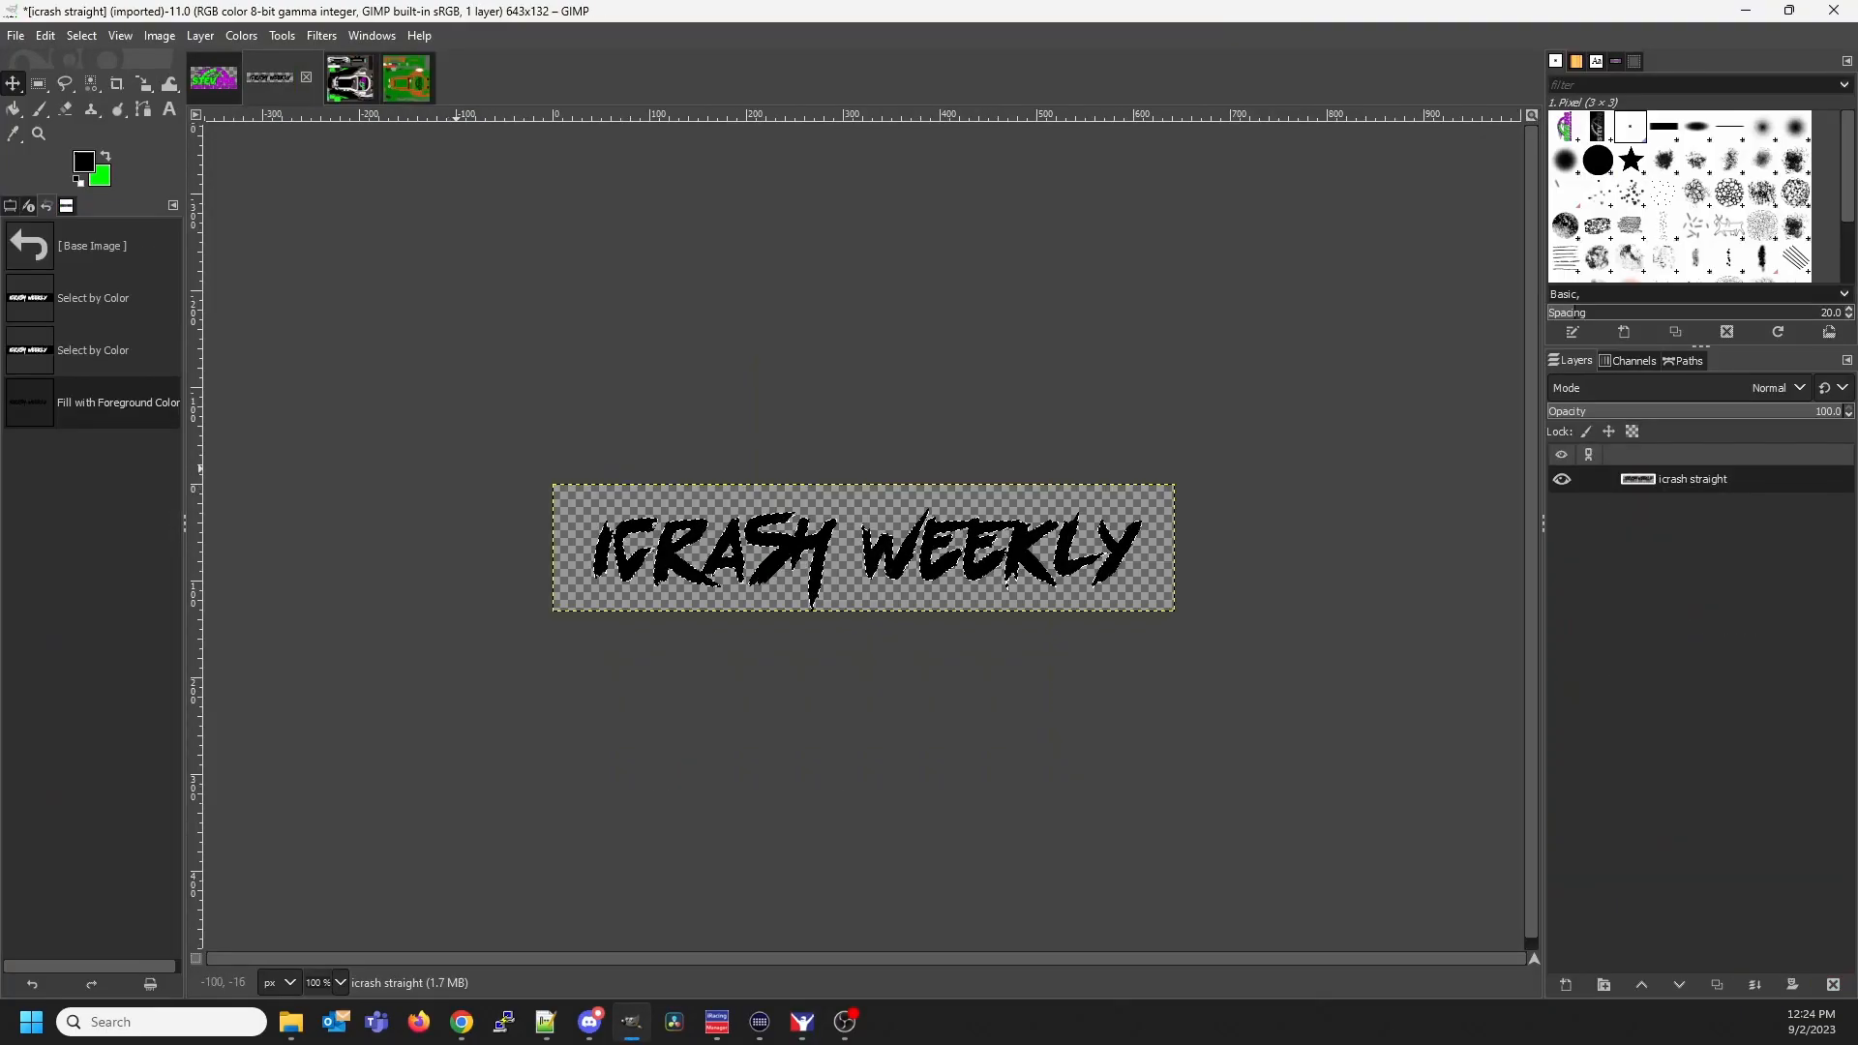
Recolour the black ICRASH WEEKLY lettering green via Select By Color and copy it for car_841680
key("x")
right_click(687, 568)
mouse_move(731, 646)
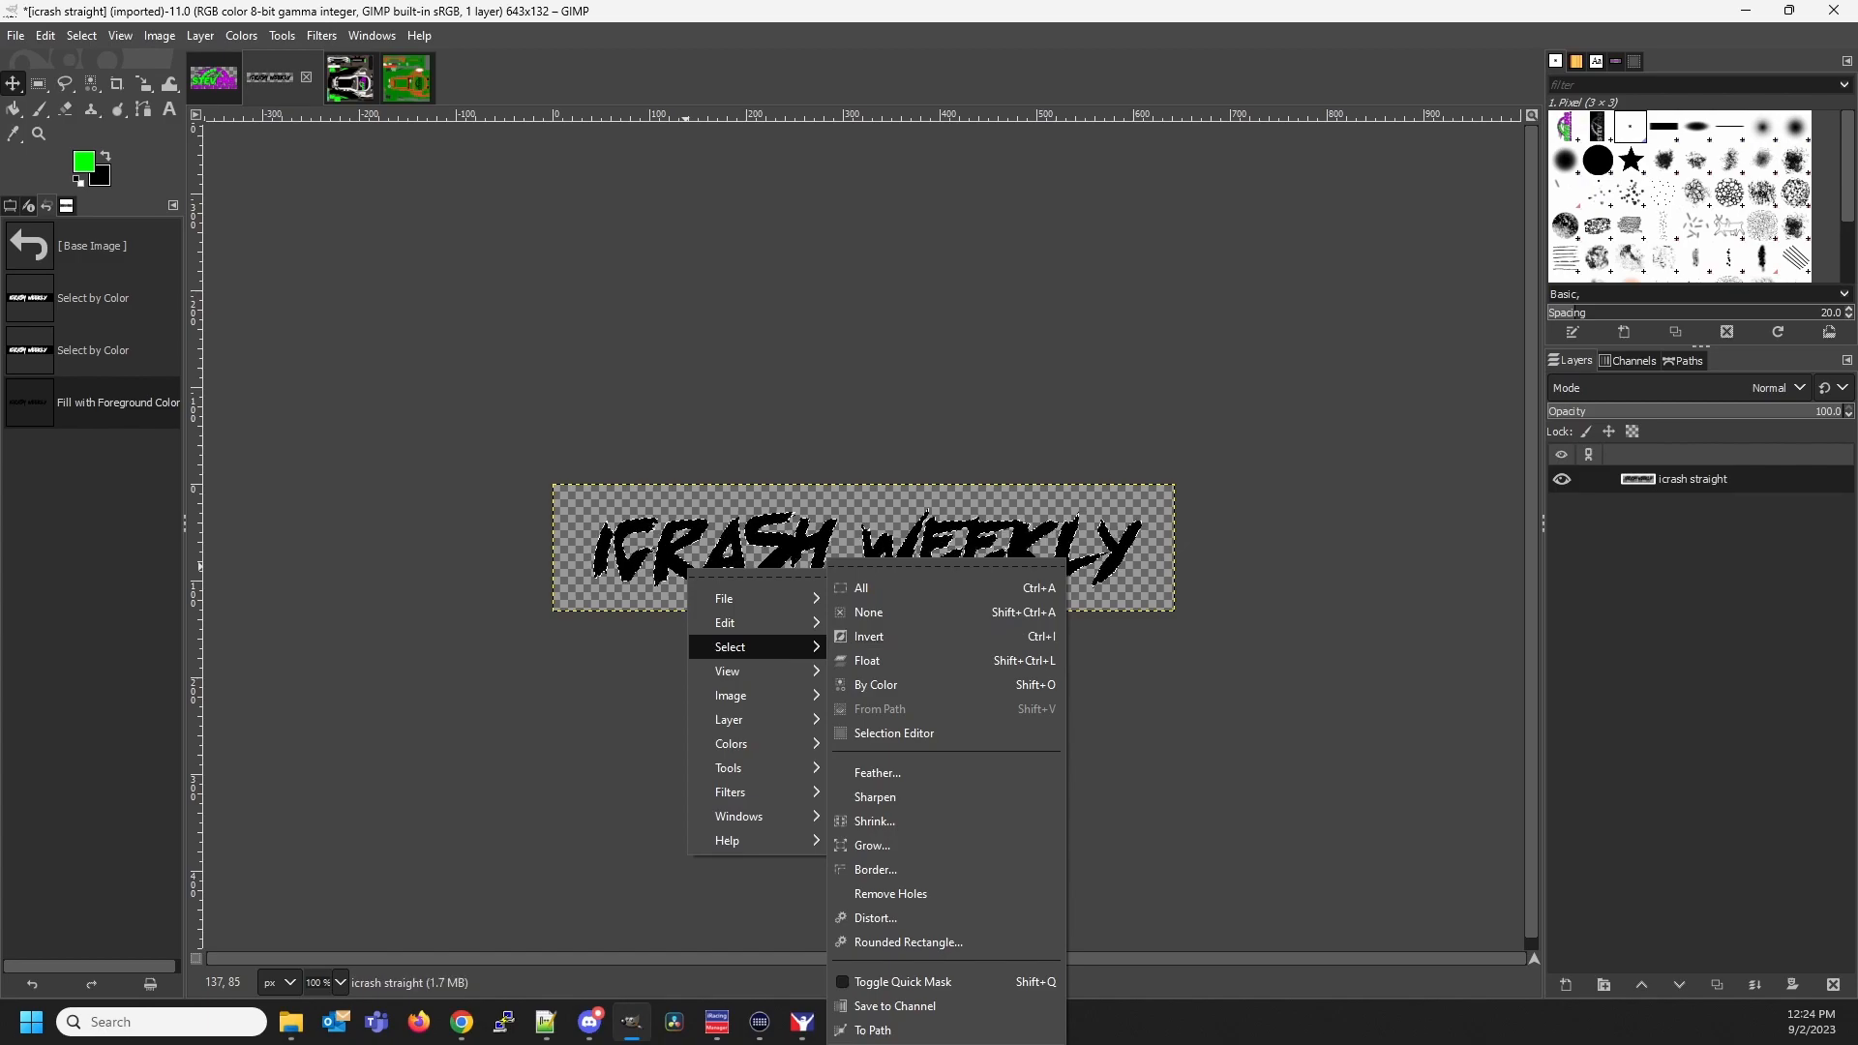
left_click(455, 570)
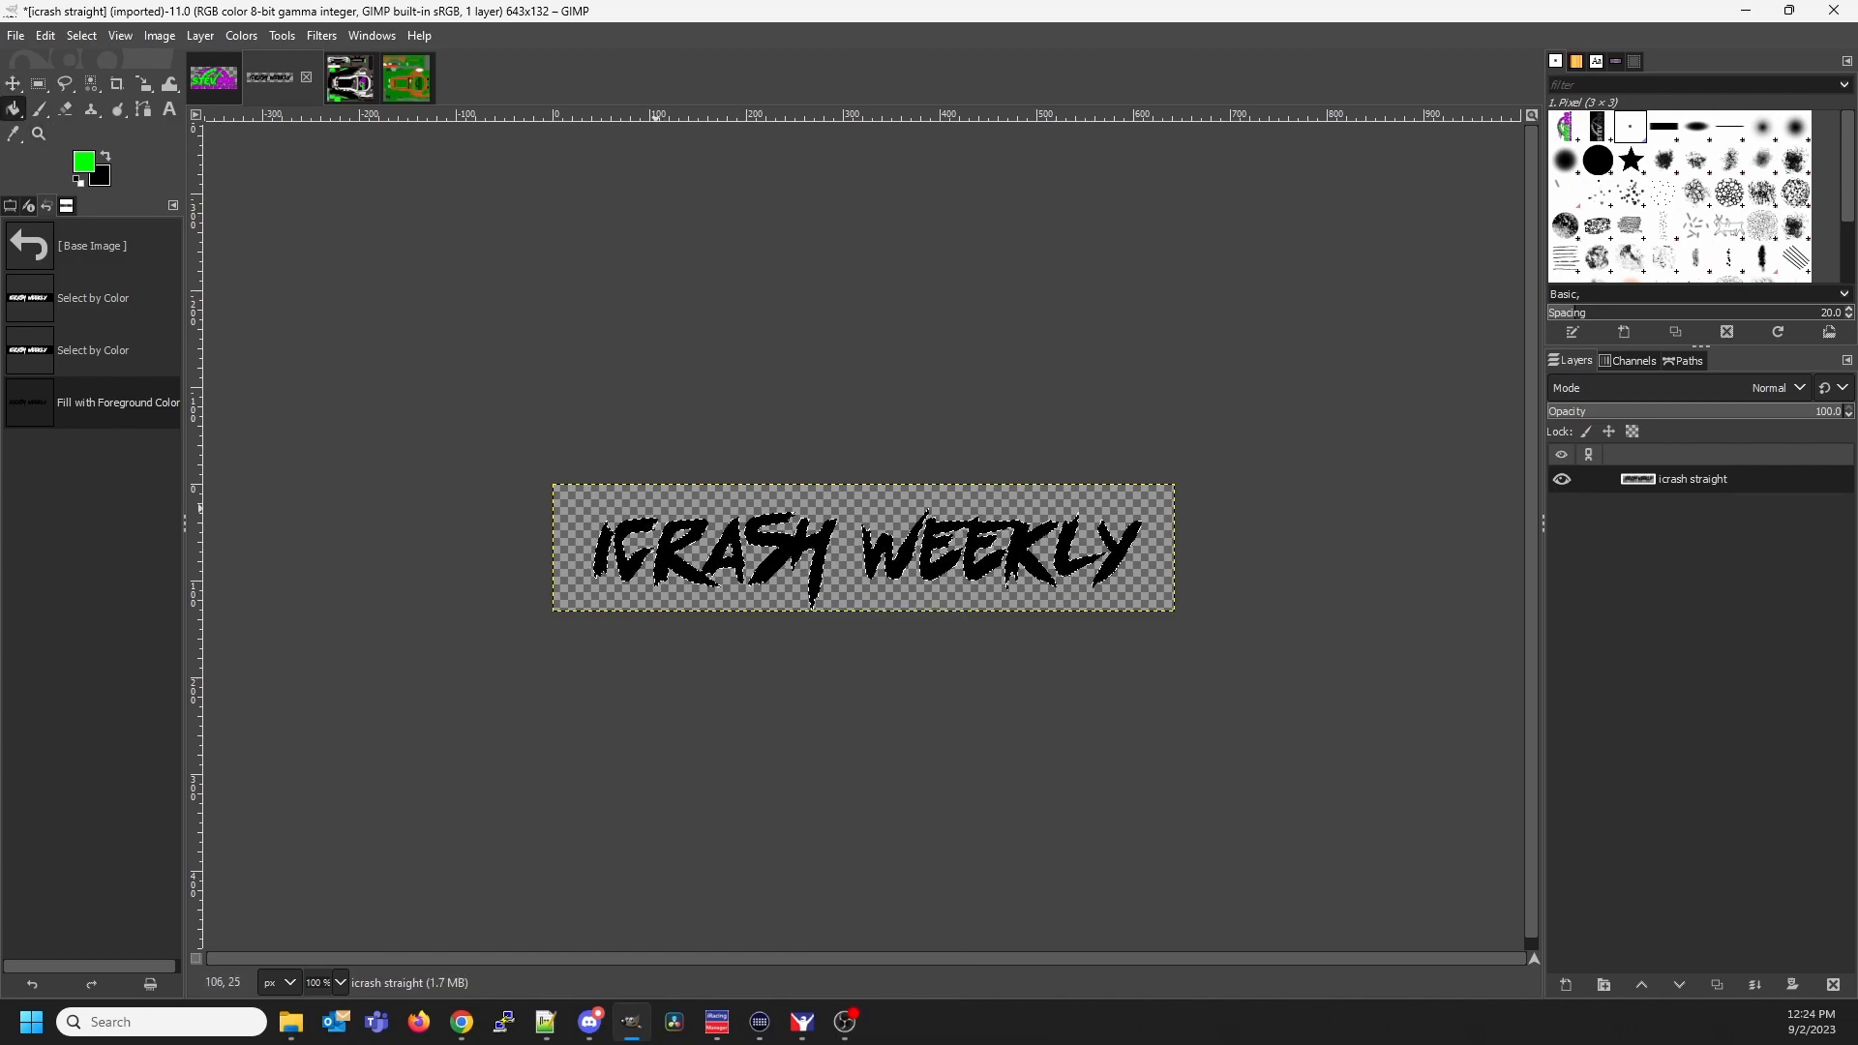
key("ctrl+comma")
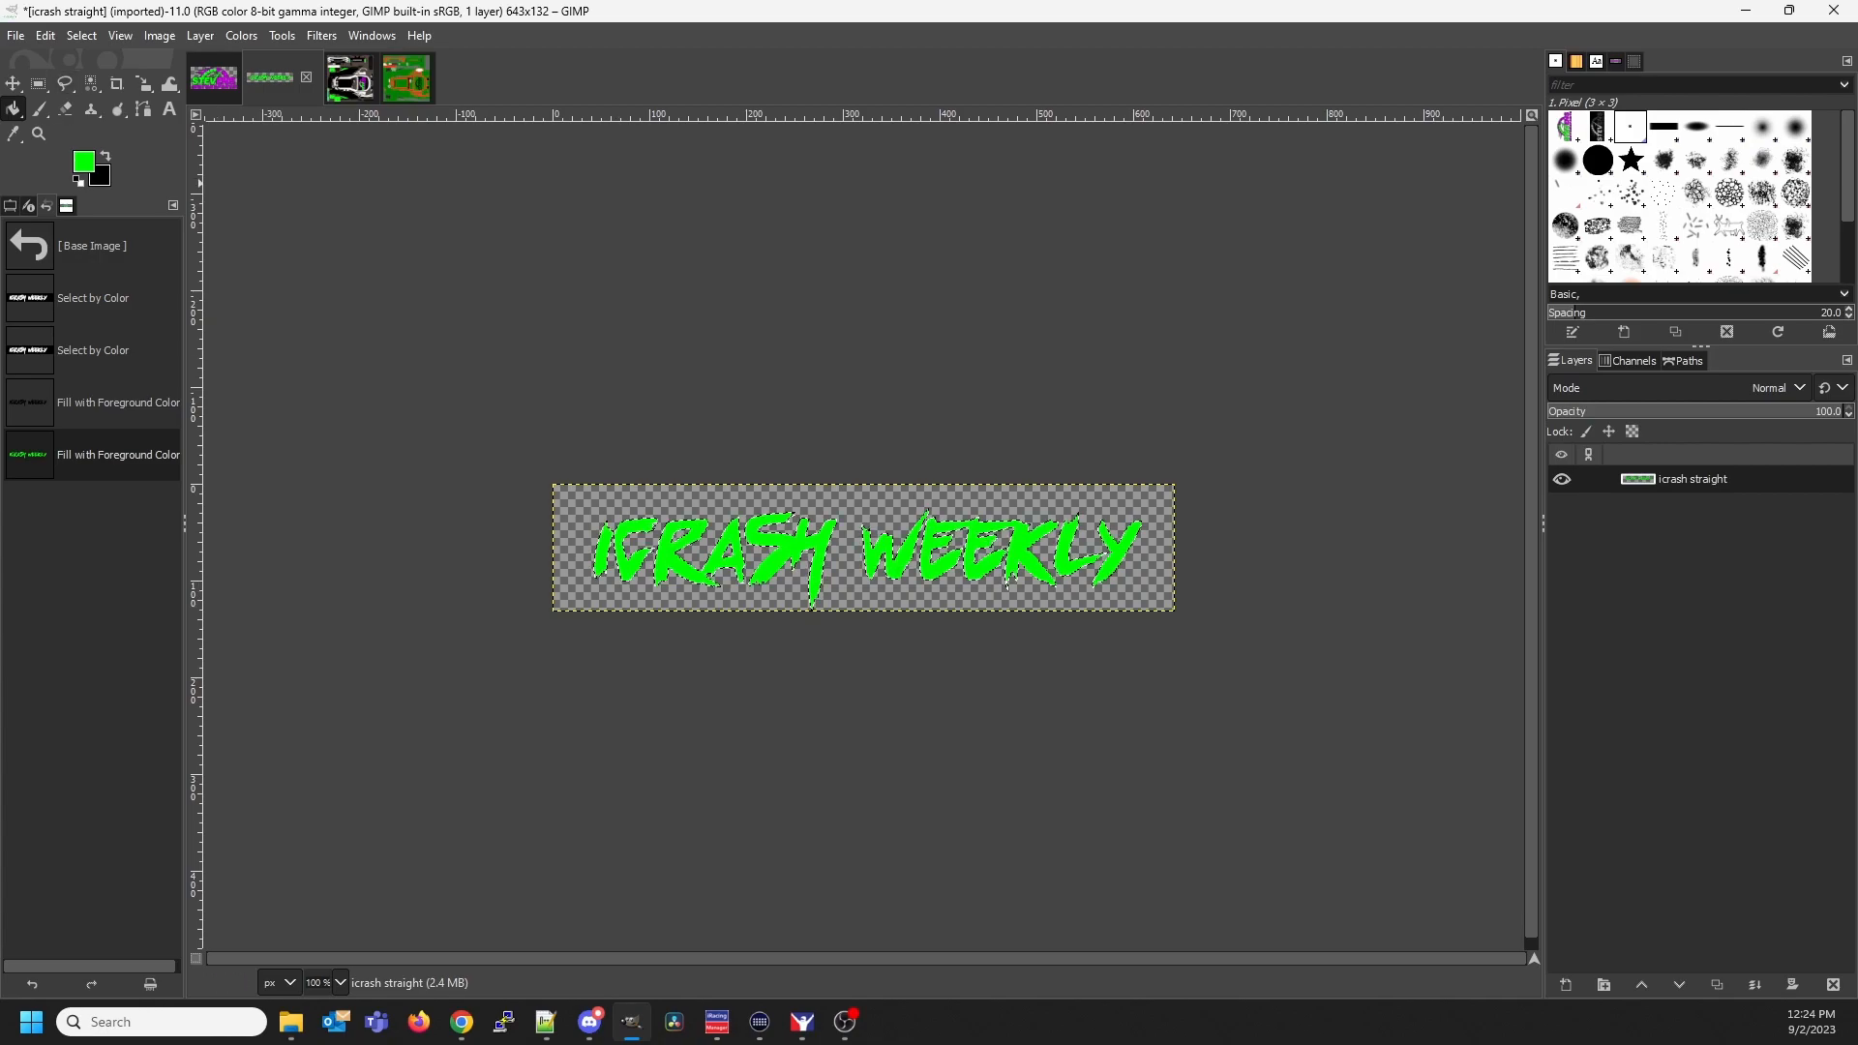
key("ctrl+c")
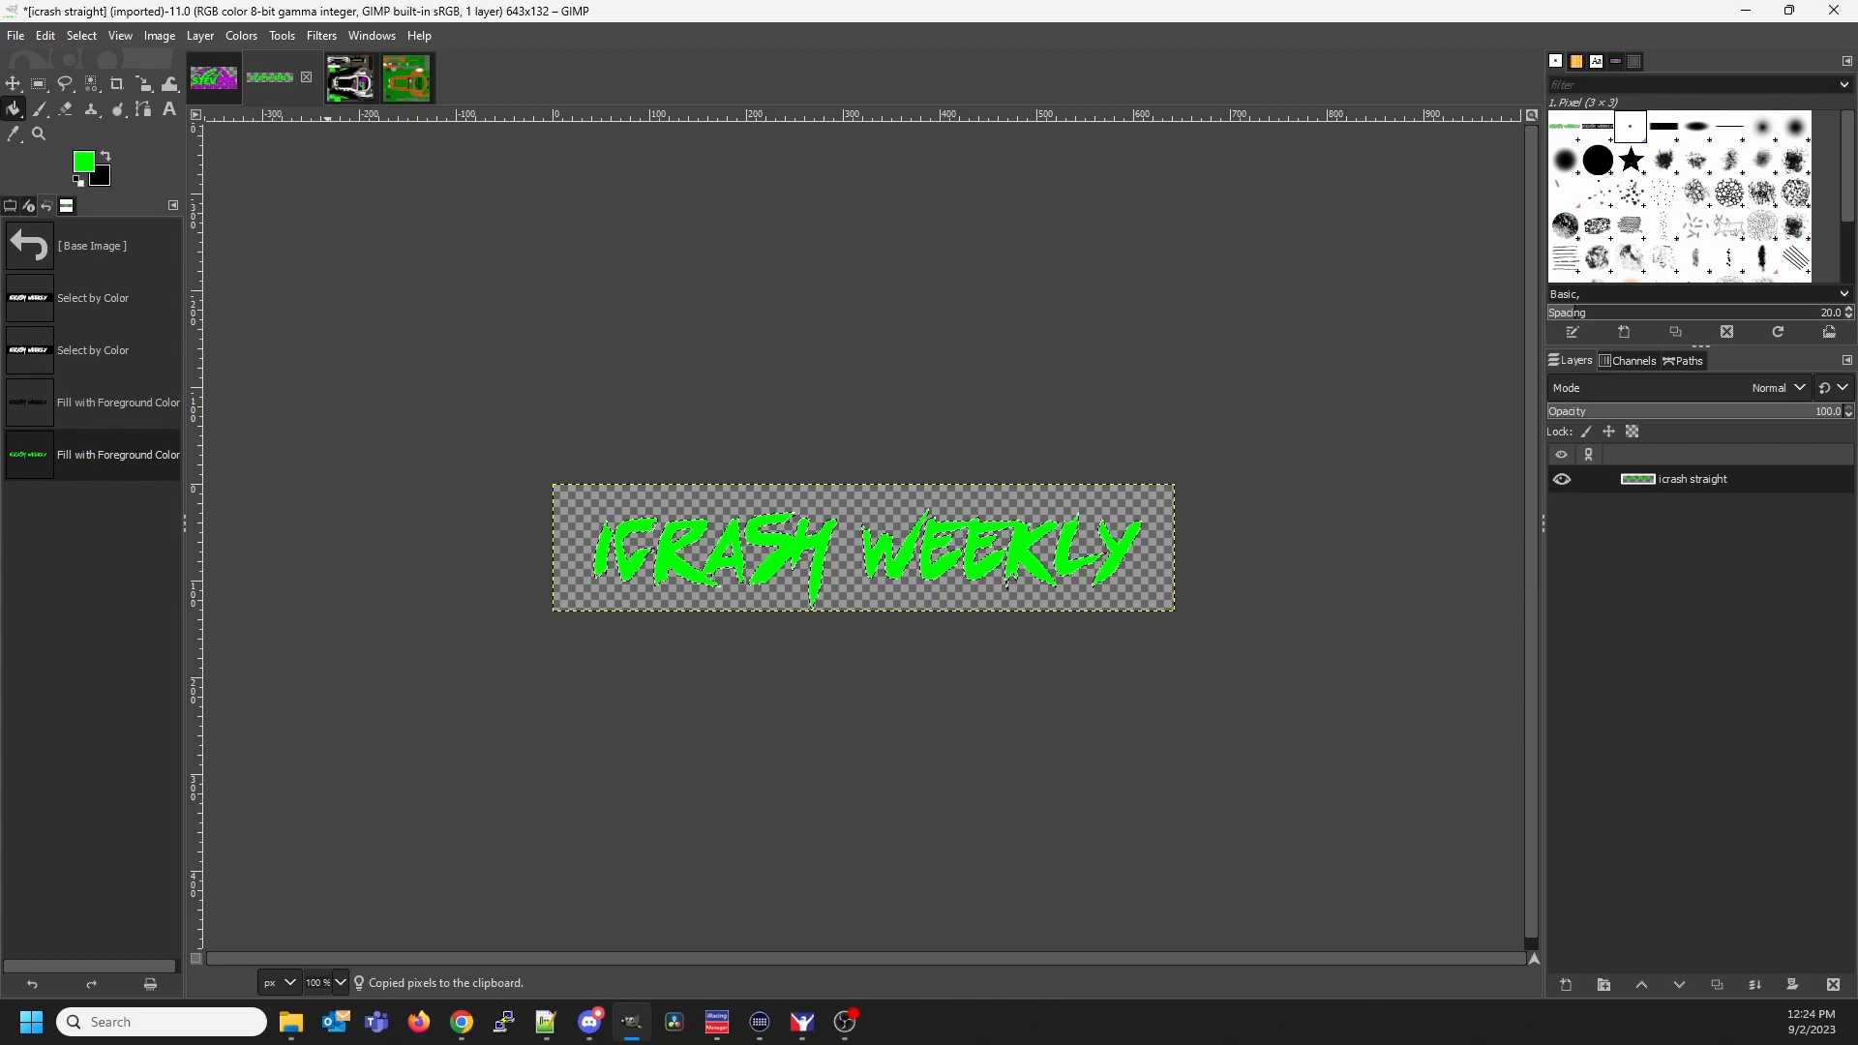
left_click(349, 78)
Paste the green ICRASH WEEKLY text onto the lower side panel and export car_841680.tga
key("ctrl+v")
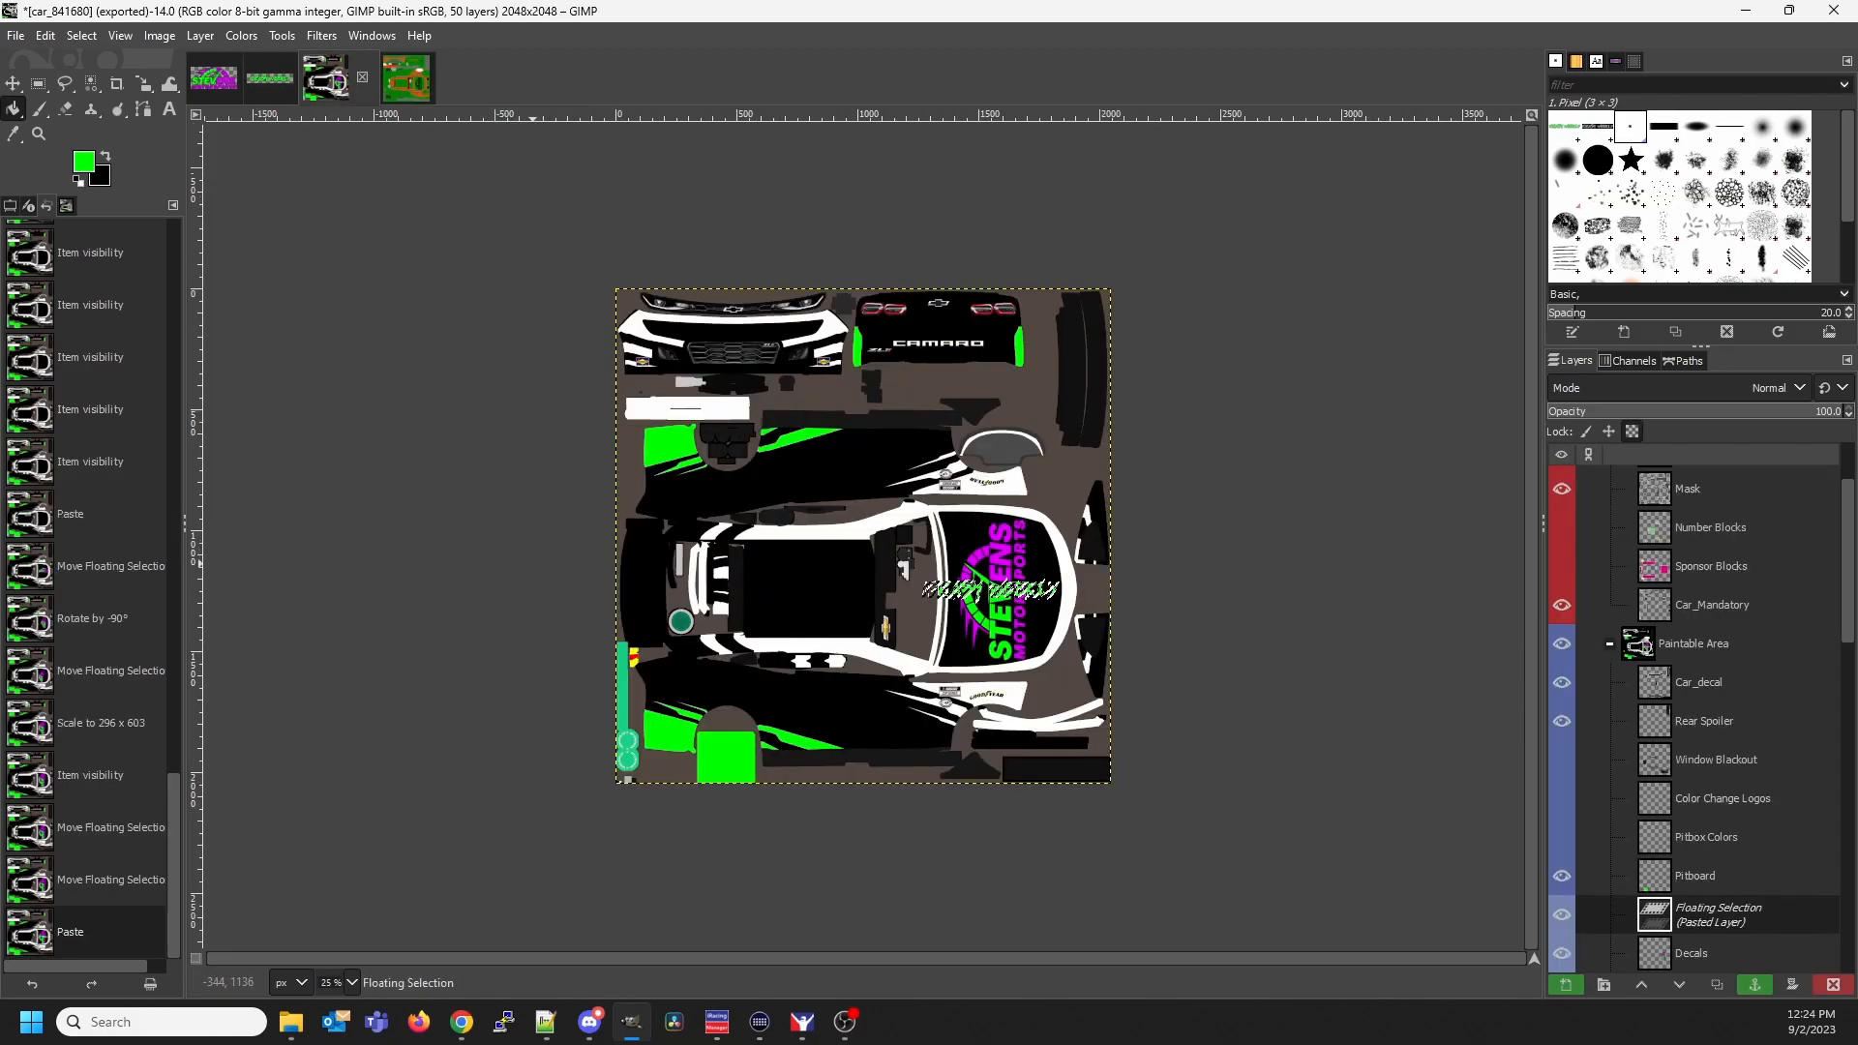
key("m")
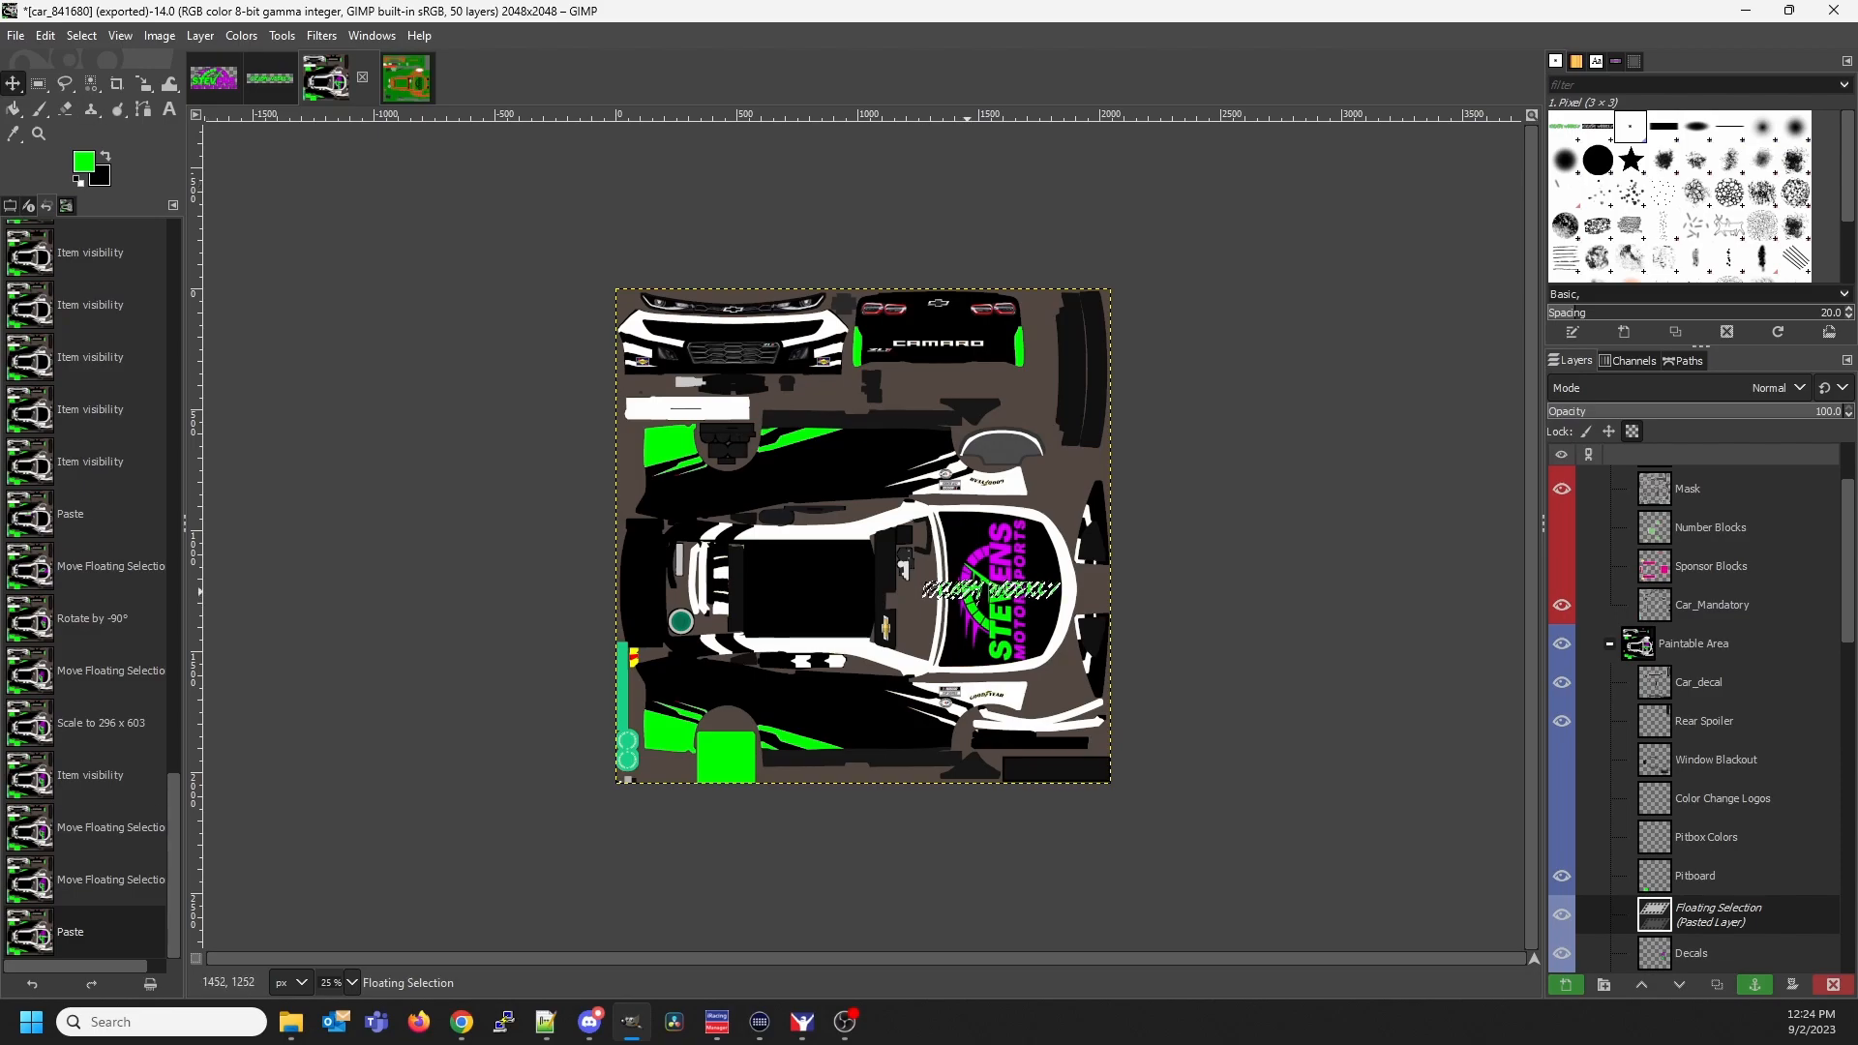
left_click_drag(968, 591, 698, 696)
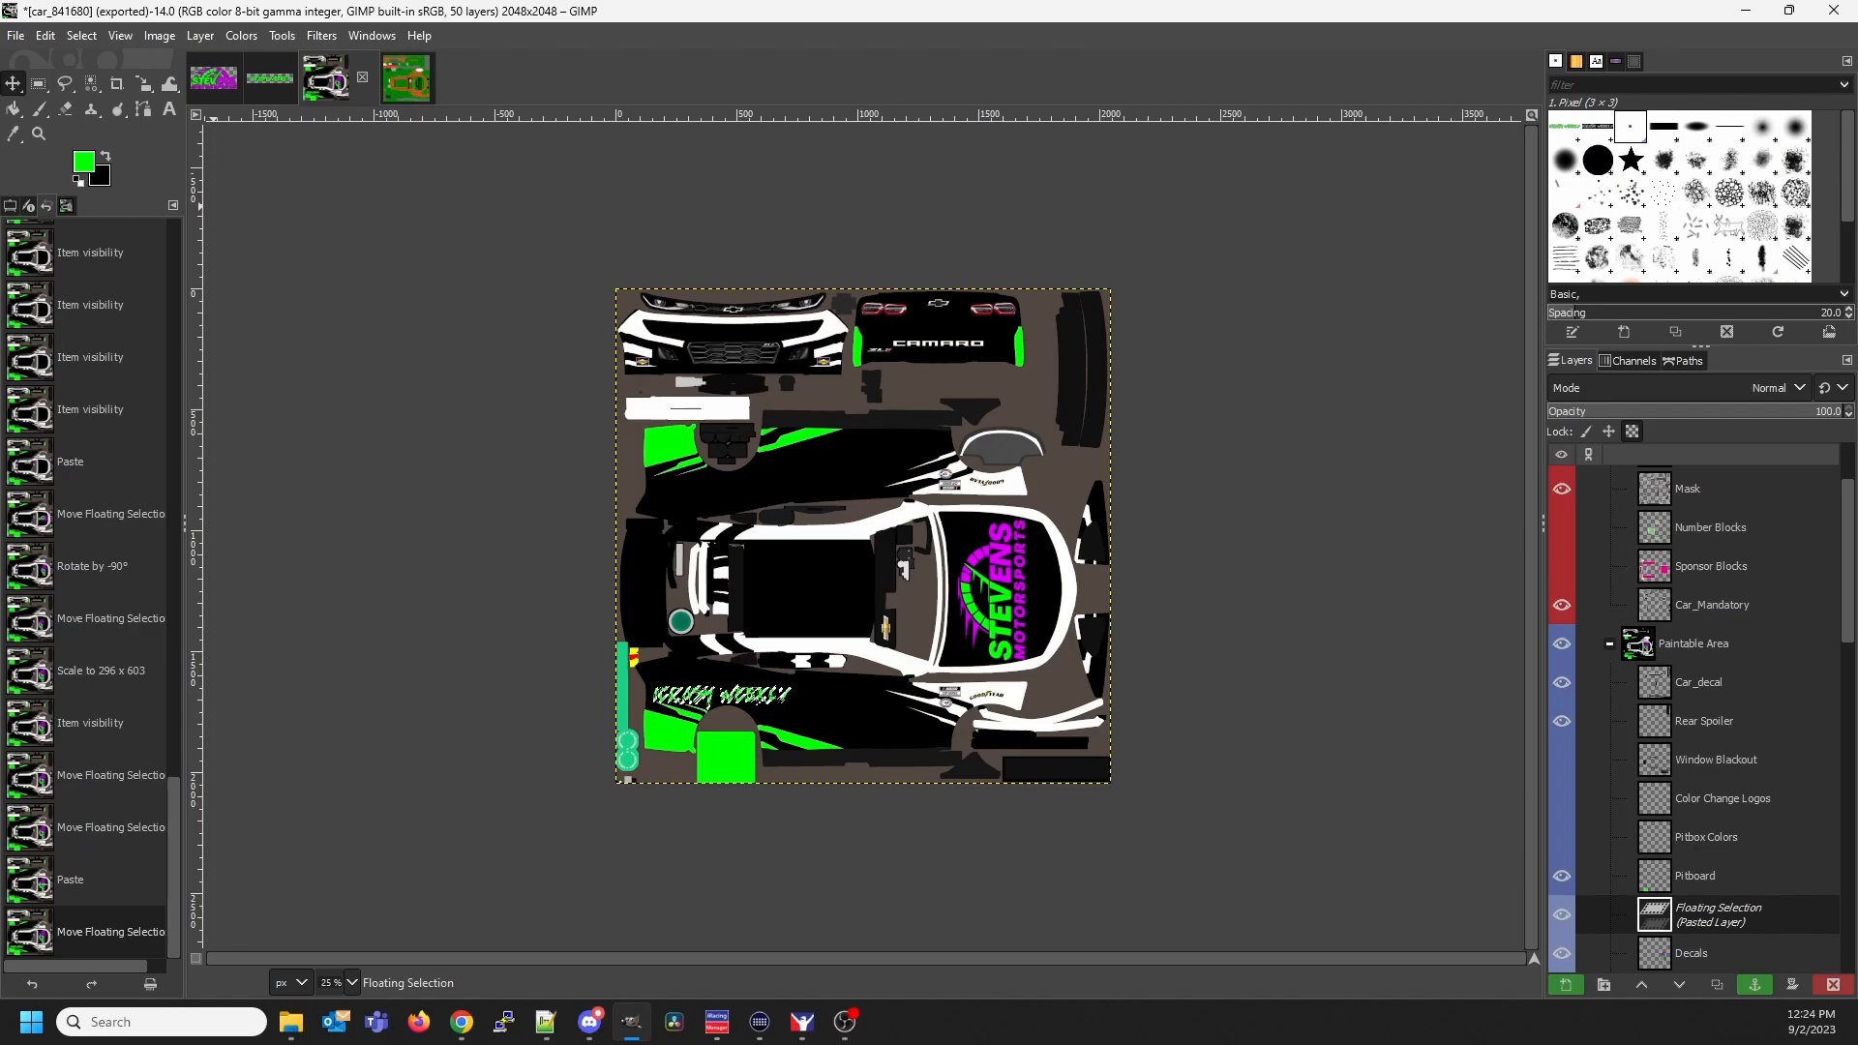
left_click(16, 35)
left_click(91, 336)
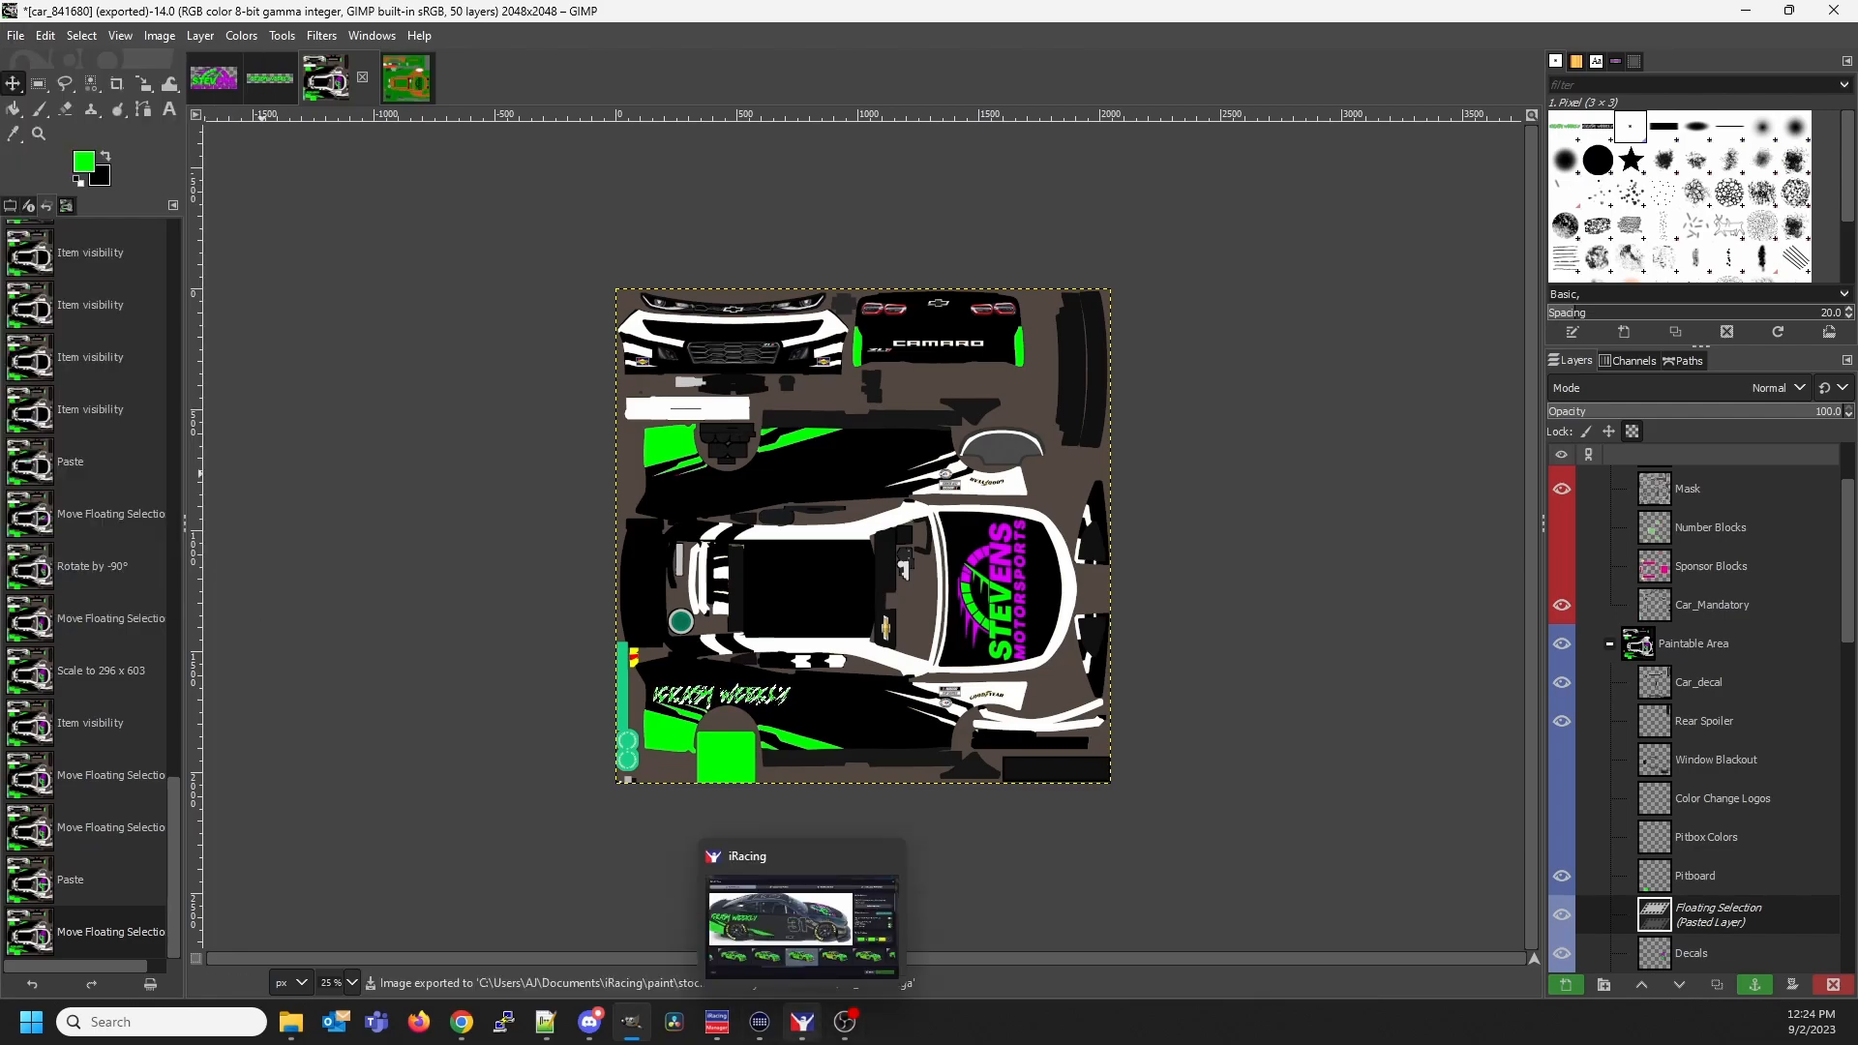
Check the side text in iRacing, then copy the pasted text layer and go to the car_spec image
left_click(802, 1021)
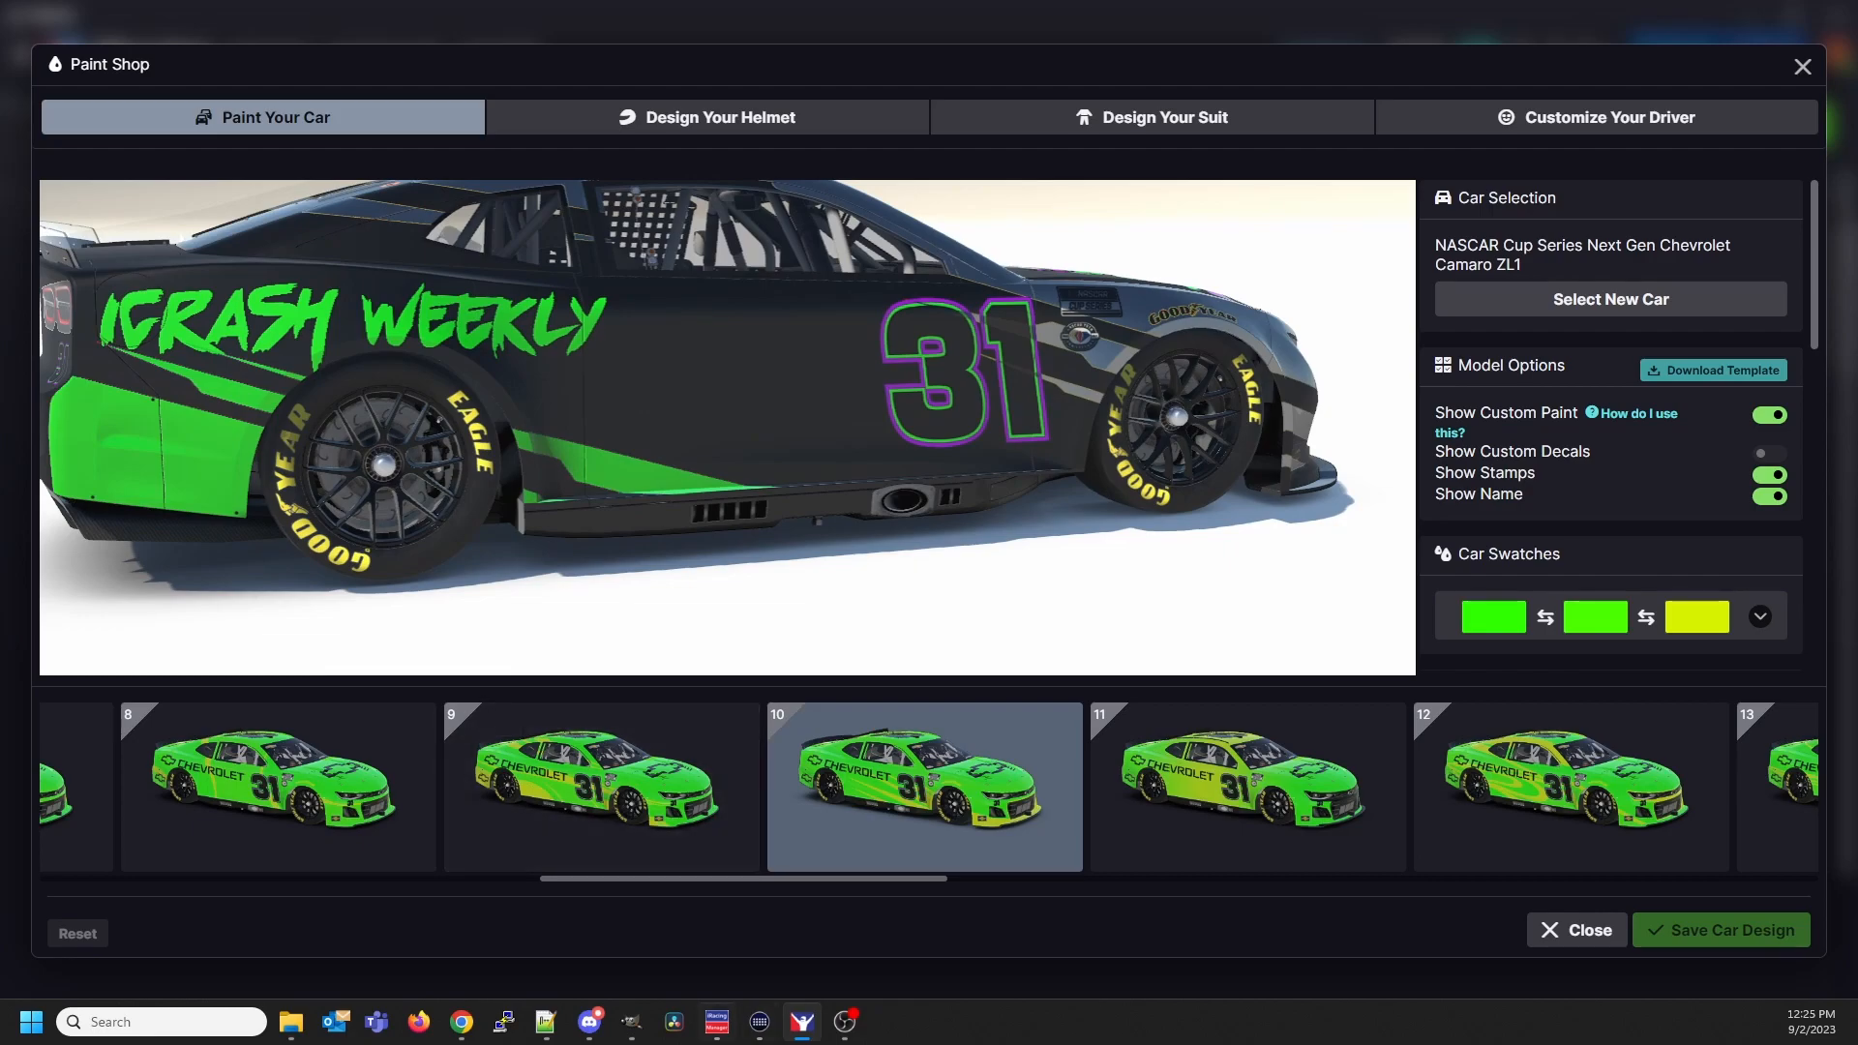
left_click(631, 1021)
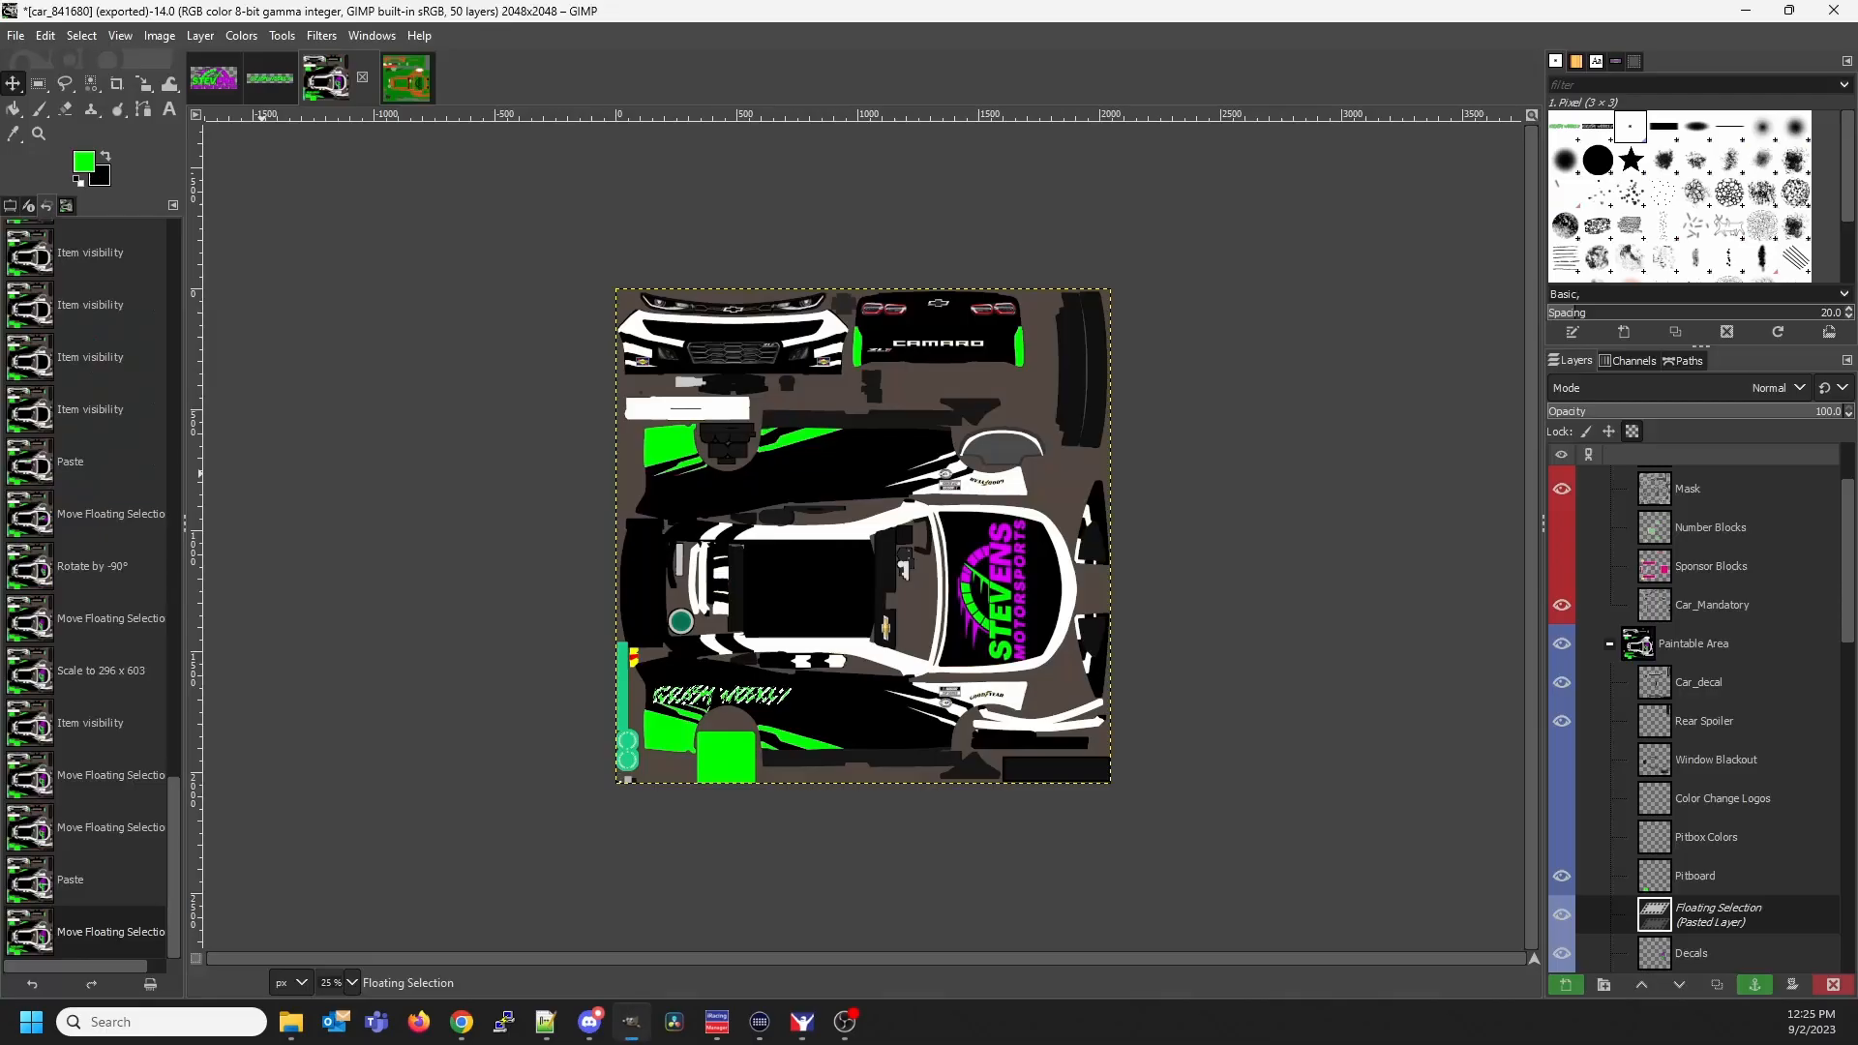
key("ctrl+c")
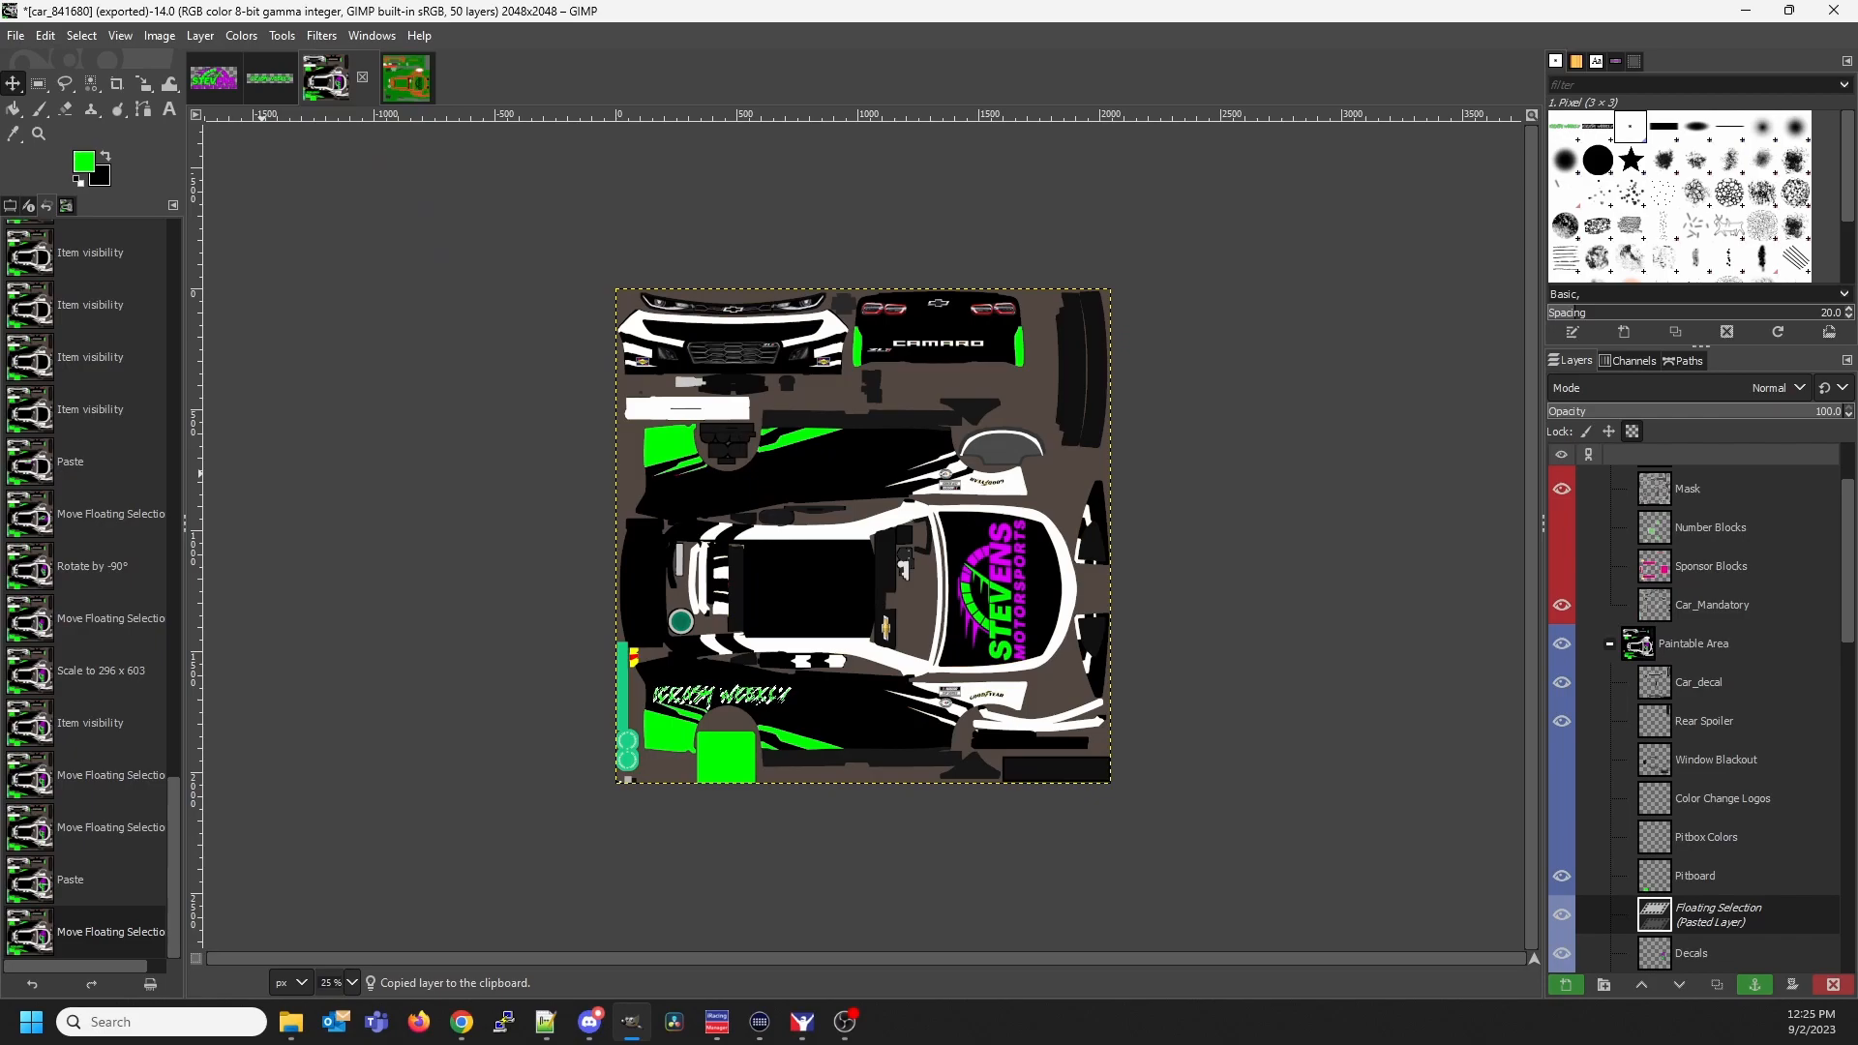
left_click(406, 79)
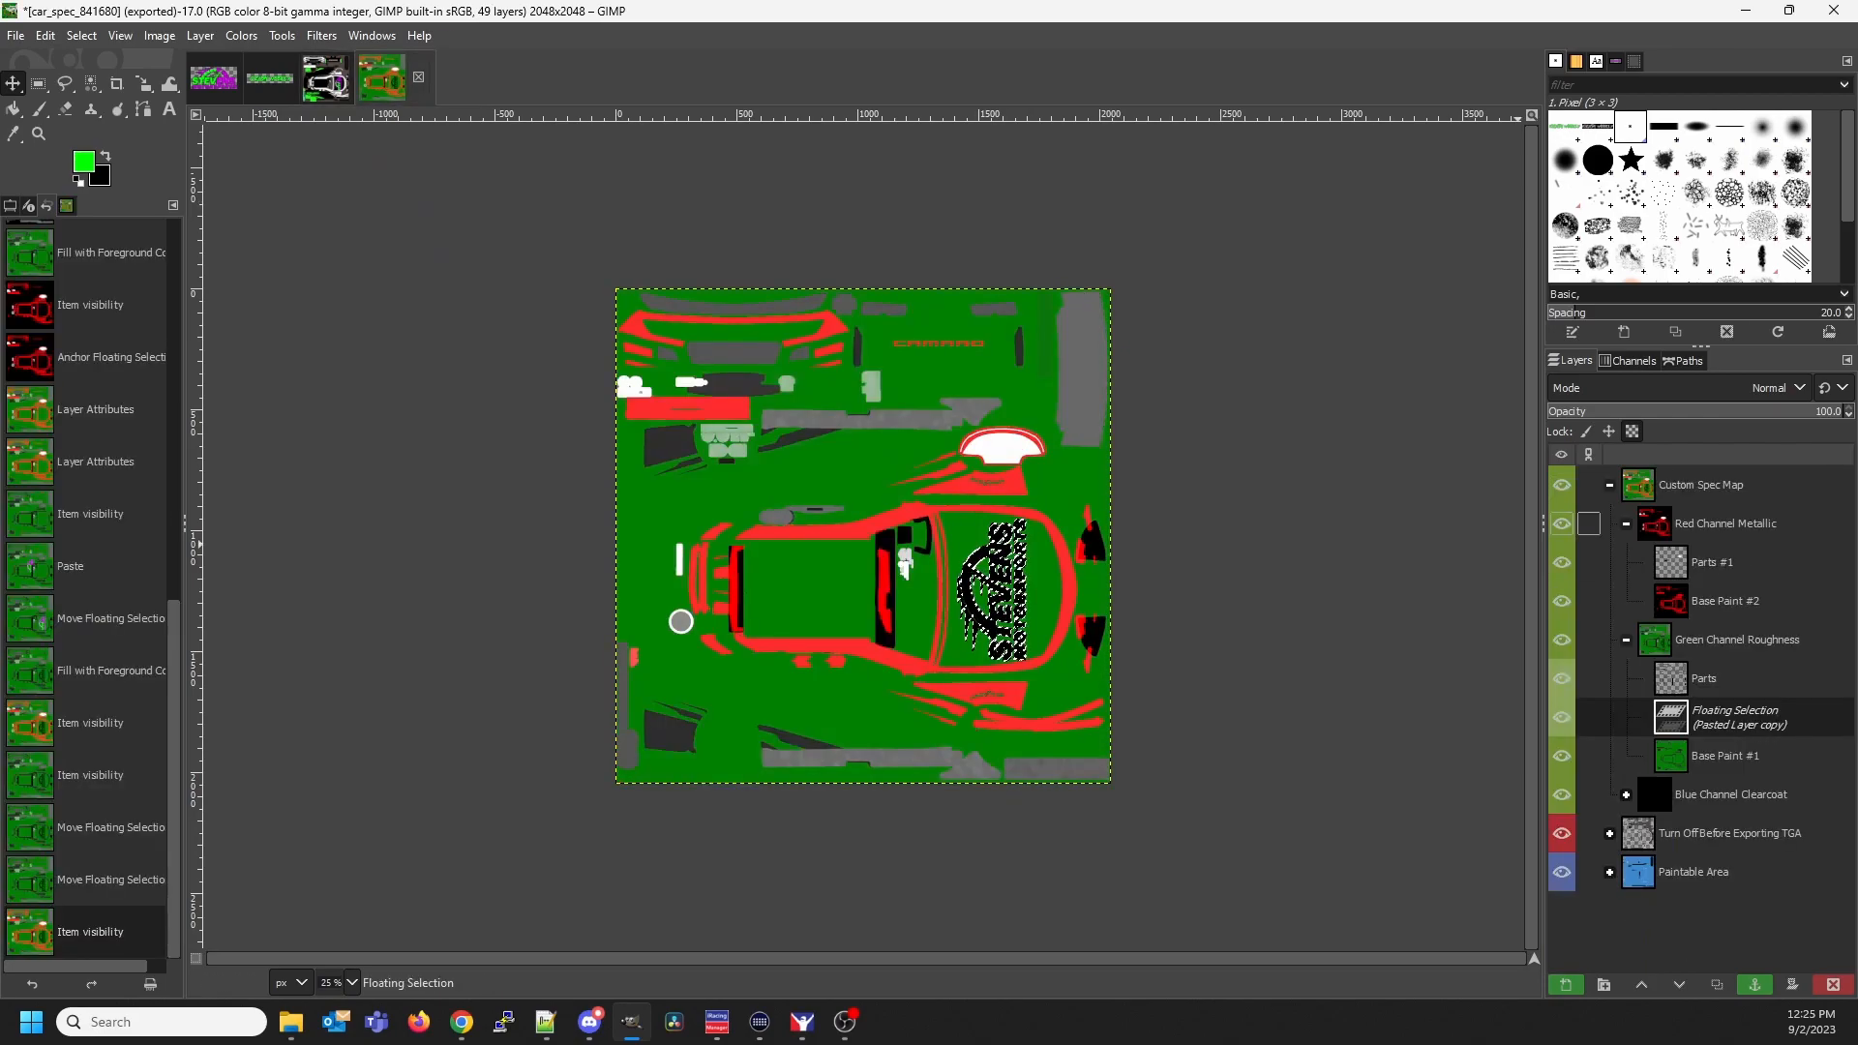
Hide Red Channel Metallic, paste the ICRASH WEEKLY text lower left and bucket-fill it black
left_click(1561, 523)
key("ctrl+v")
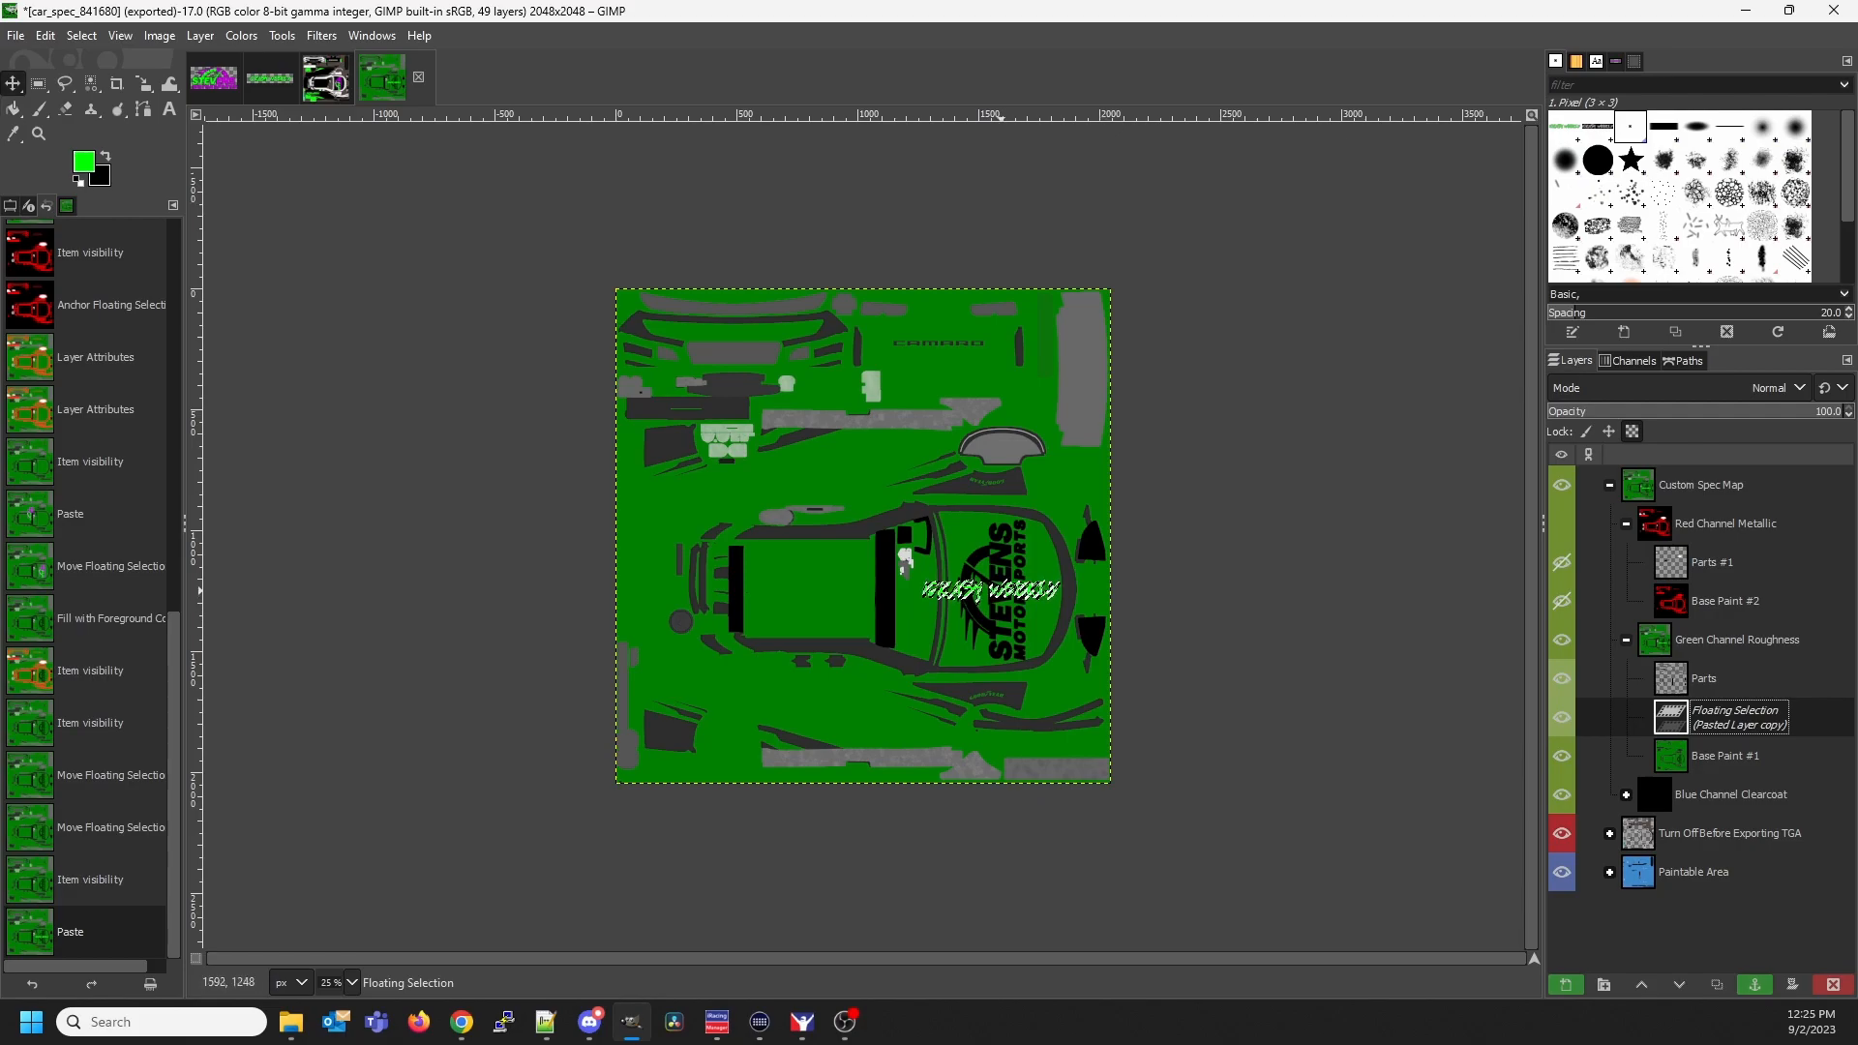
left_click_drag(1001, 591, 732, 670)
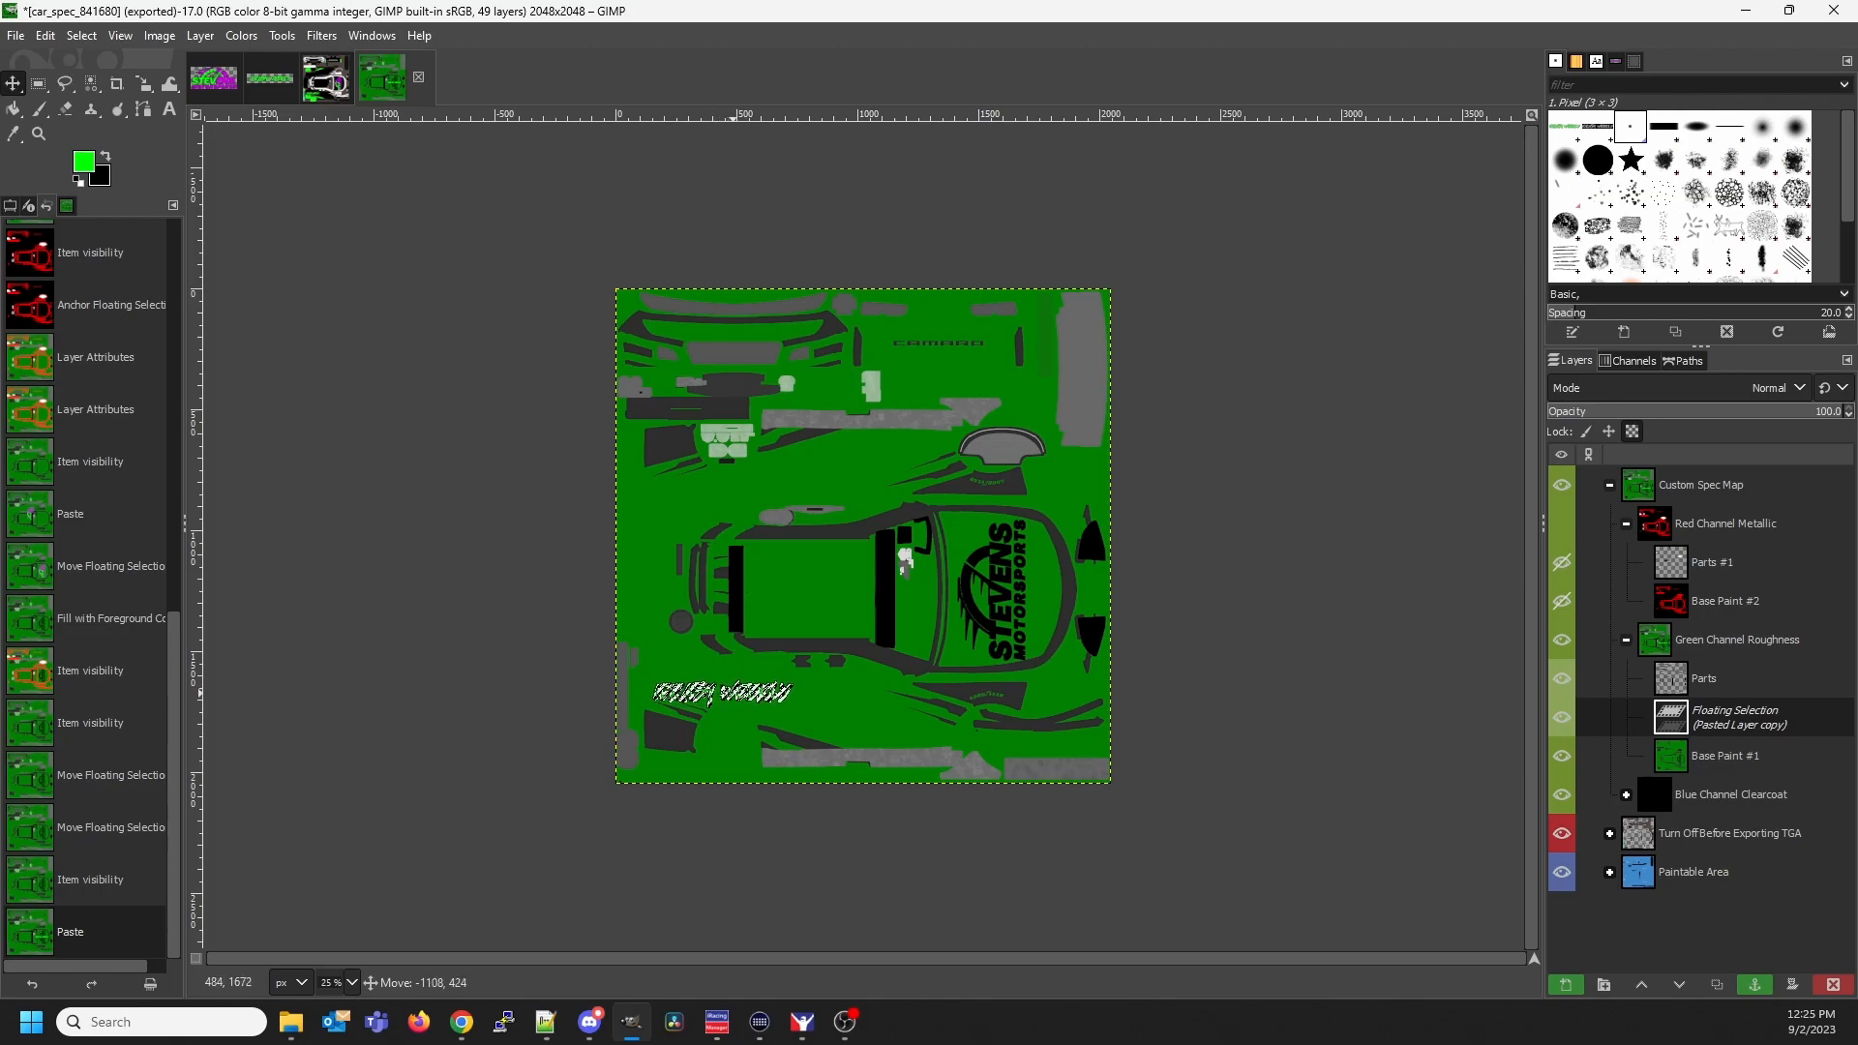
left_click_drag(733, 690, 734, 690)
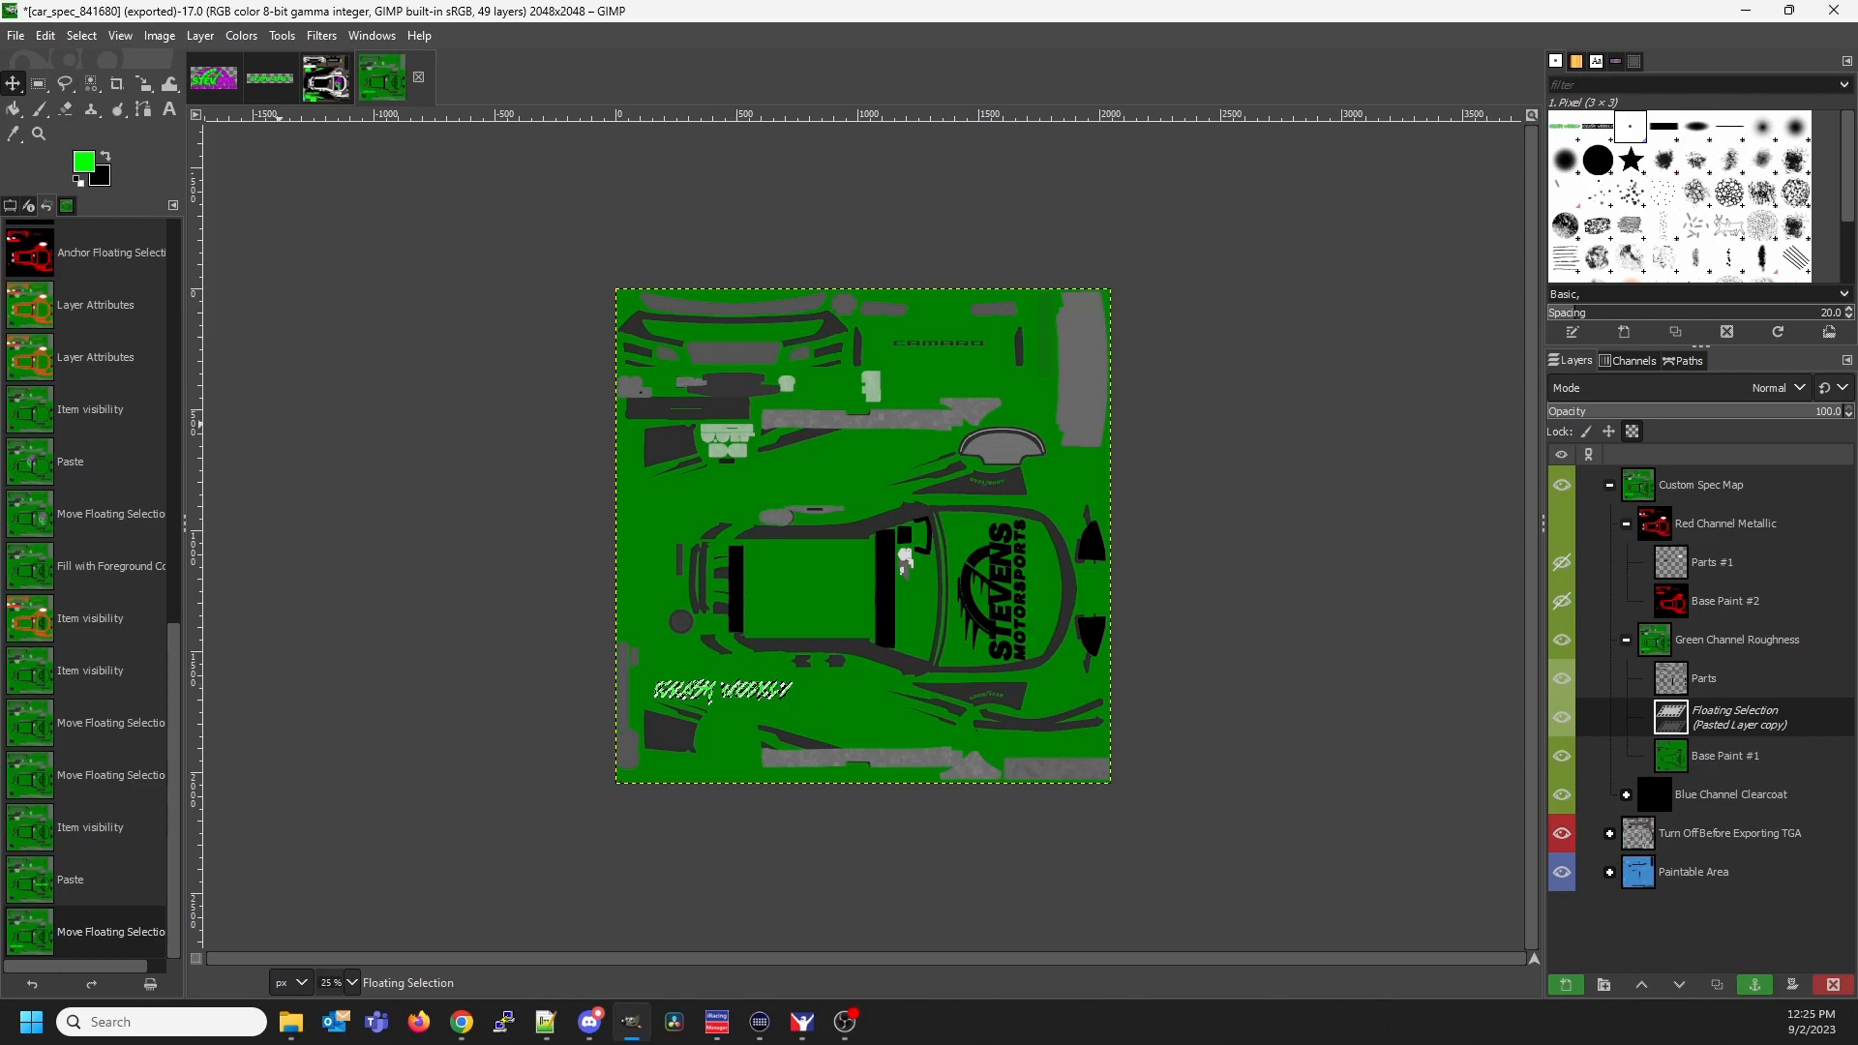
key("shift+b")
key("x")
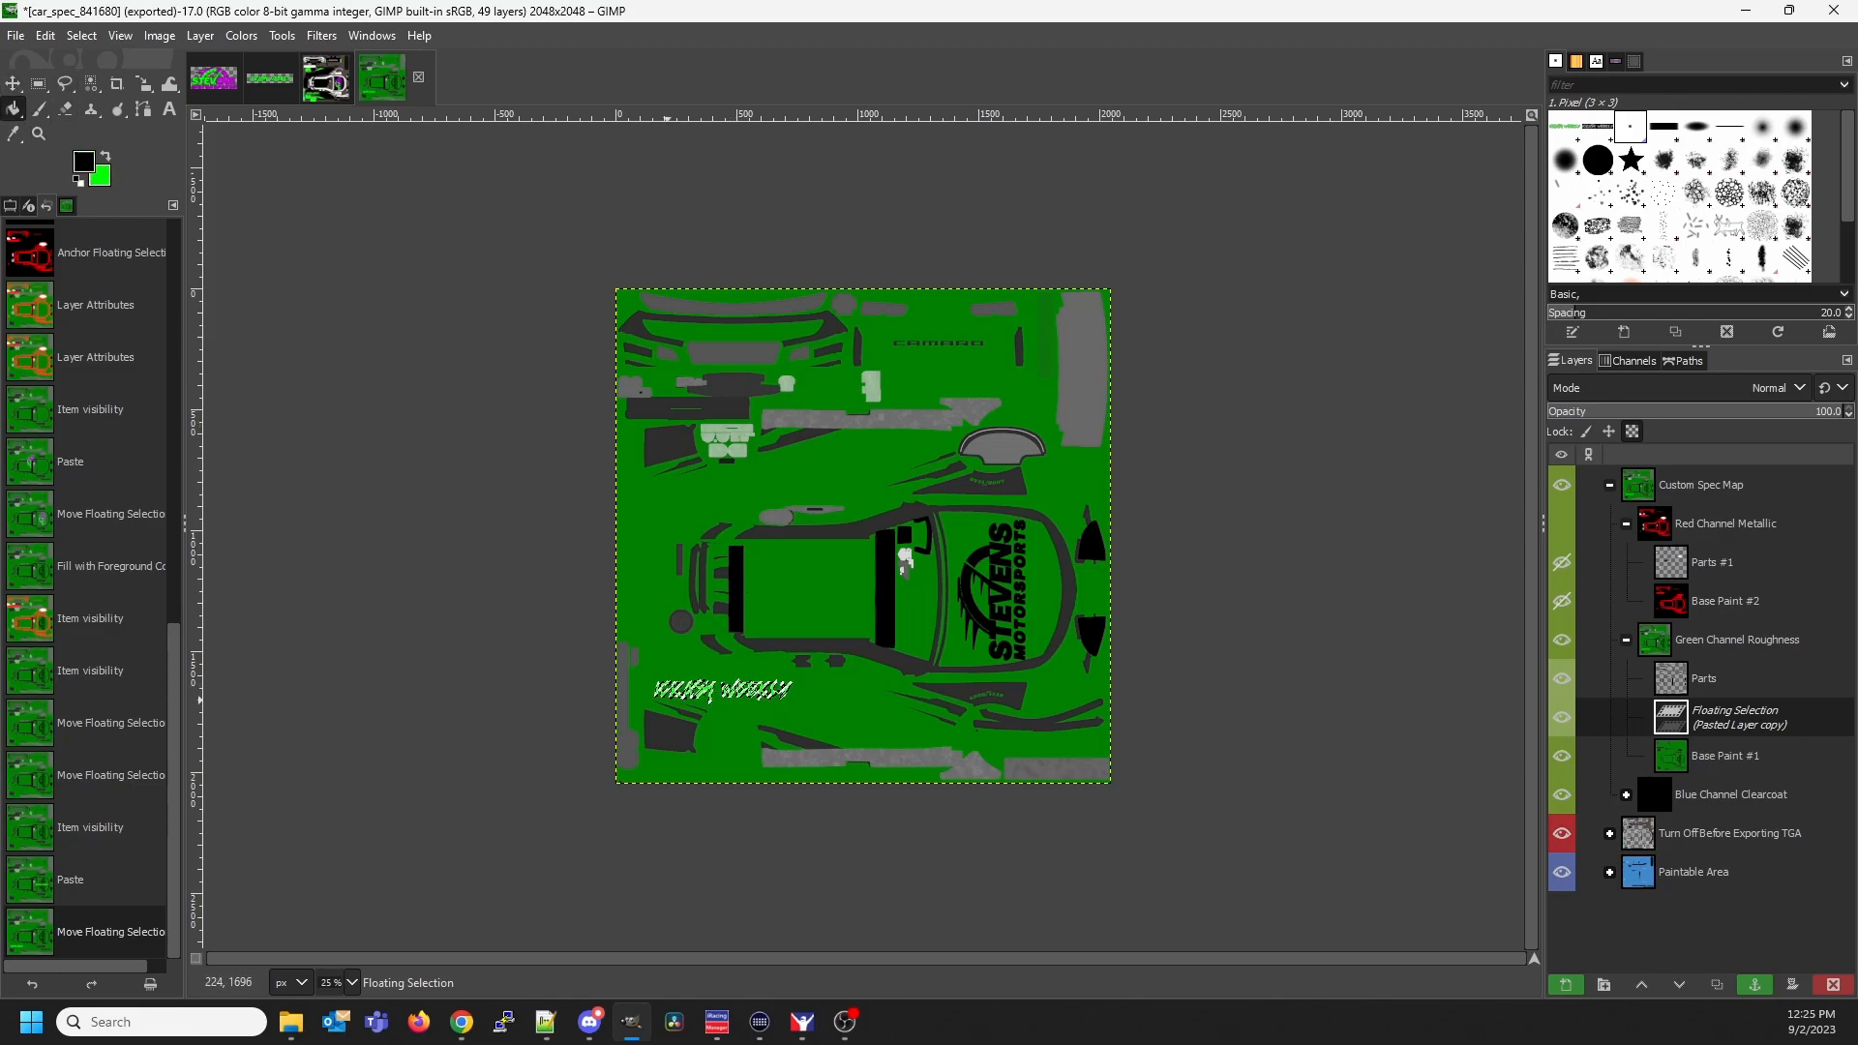
left_click(703, 688)
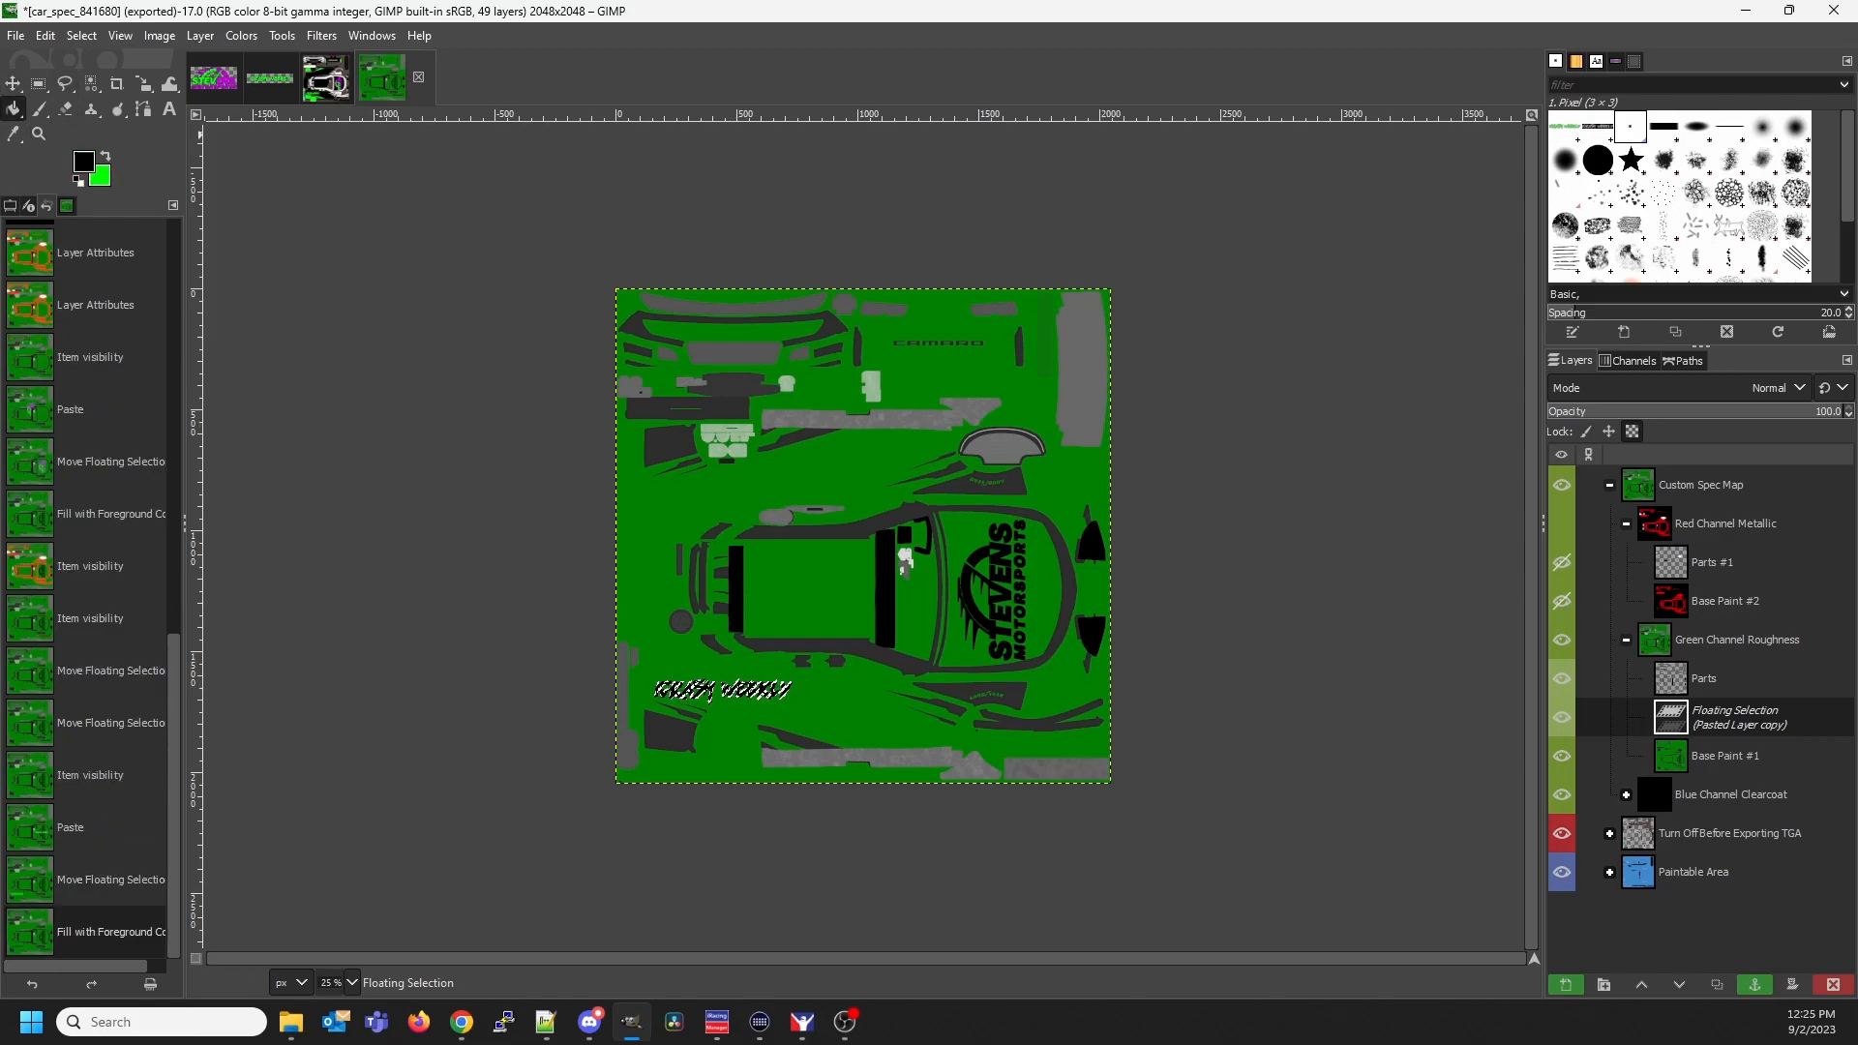
Overwrite the exported spec map and preview the result in iRacing
left_click(15, 36)
left_click(87, 335)
left_click(802, 1021)
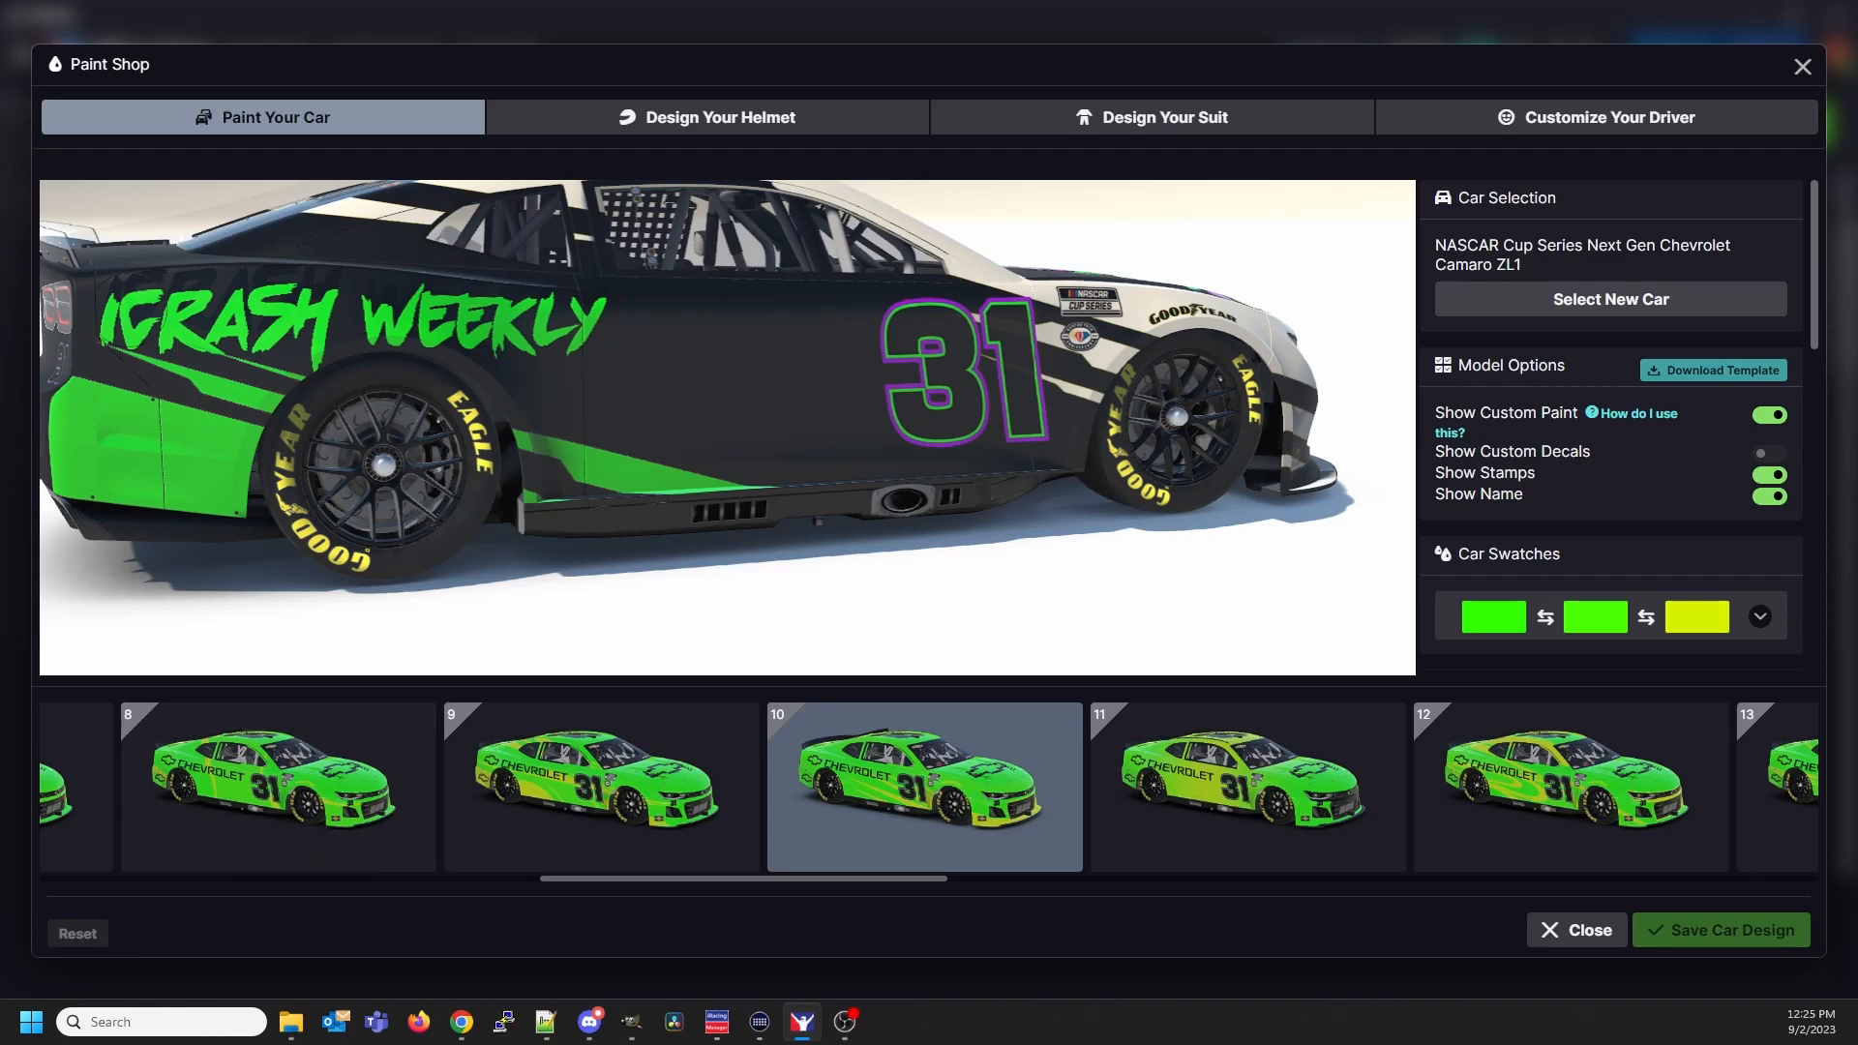
key("alt+Tab")
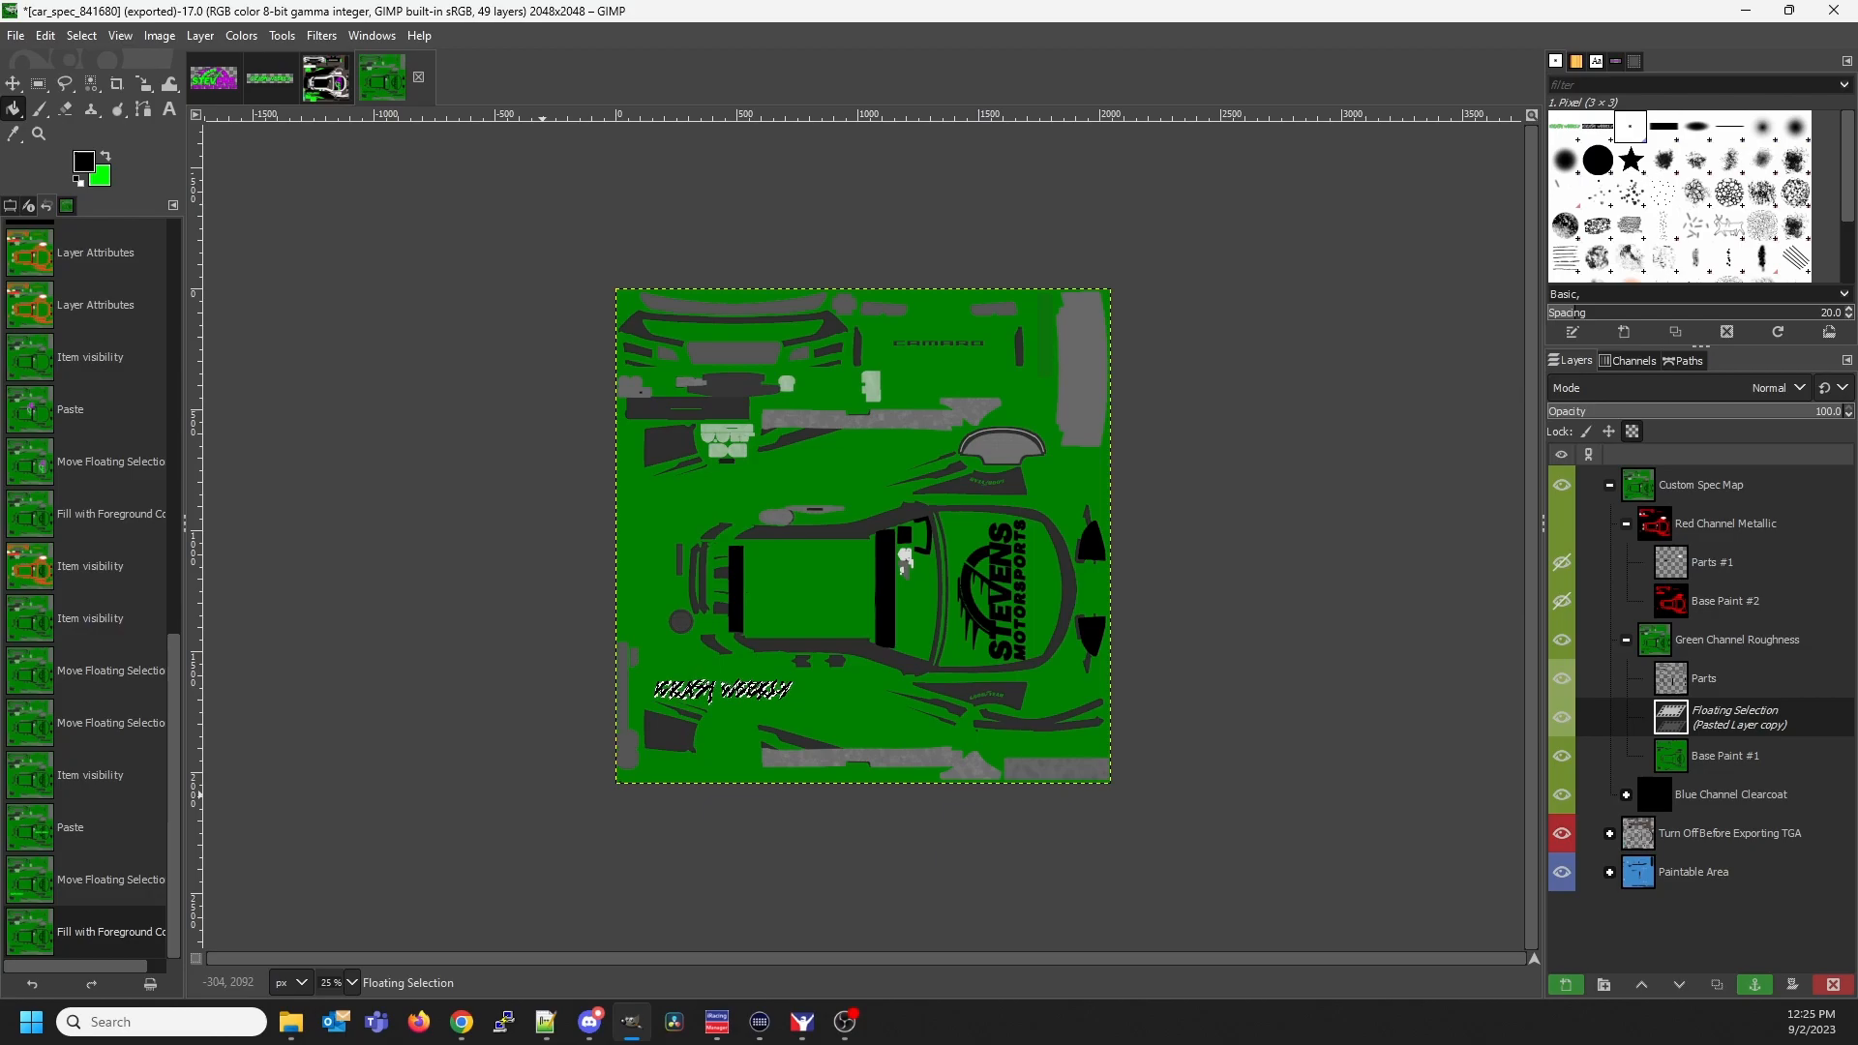
Nudge the black side-text graphic into place and overwrite the spec map export again
key("m")
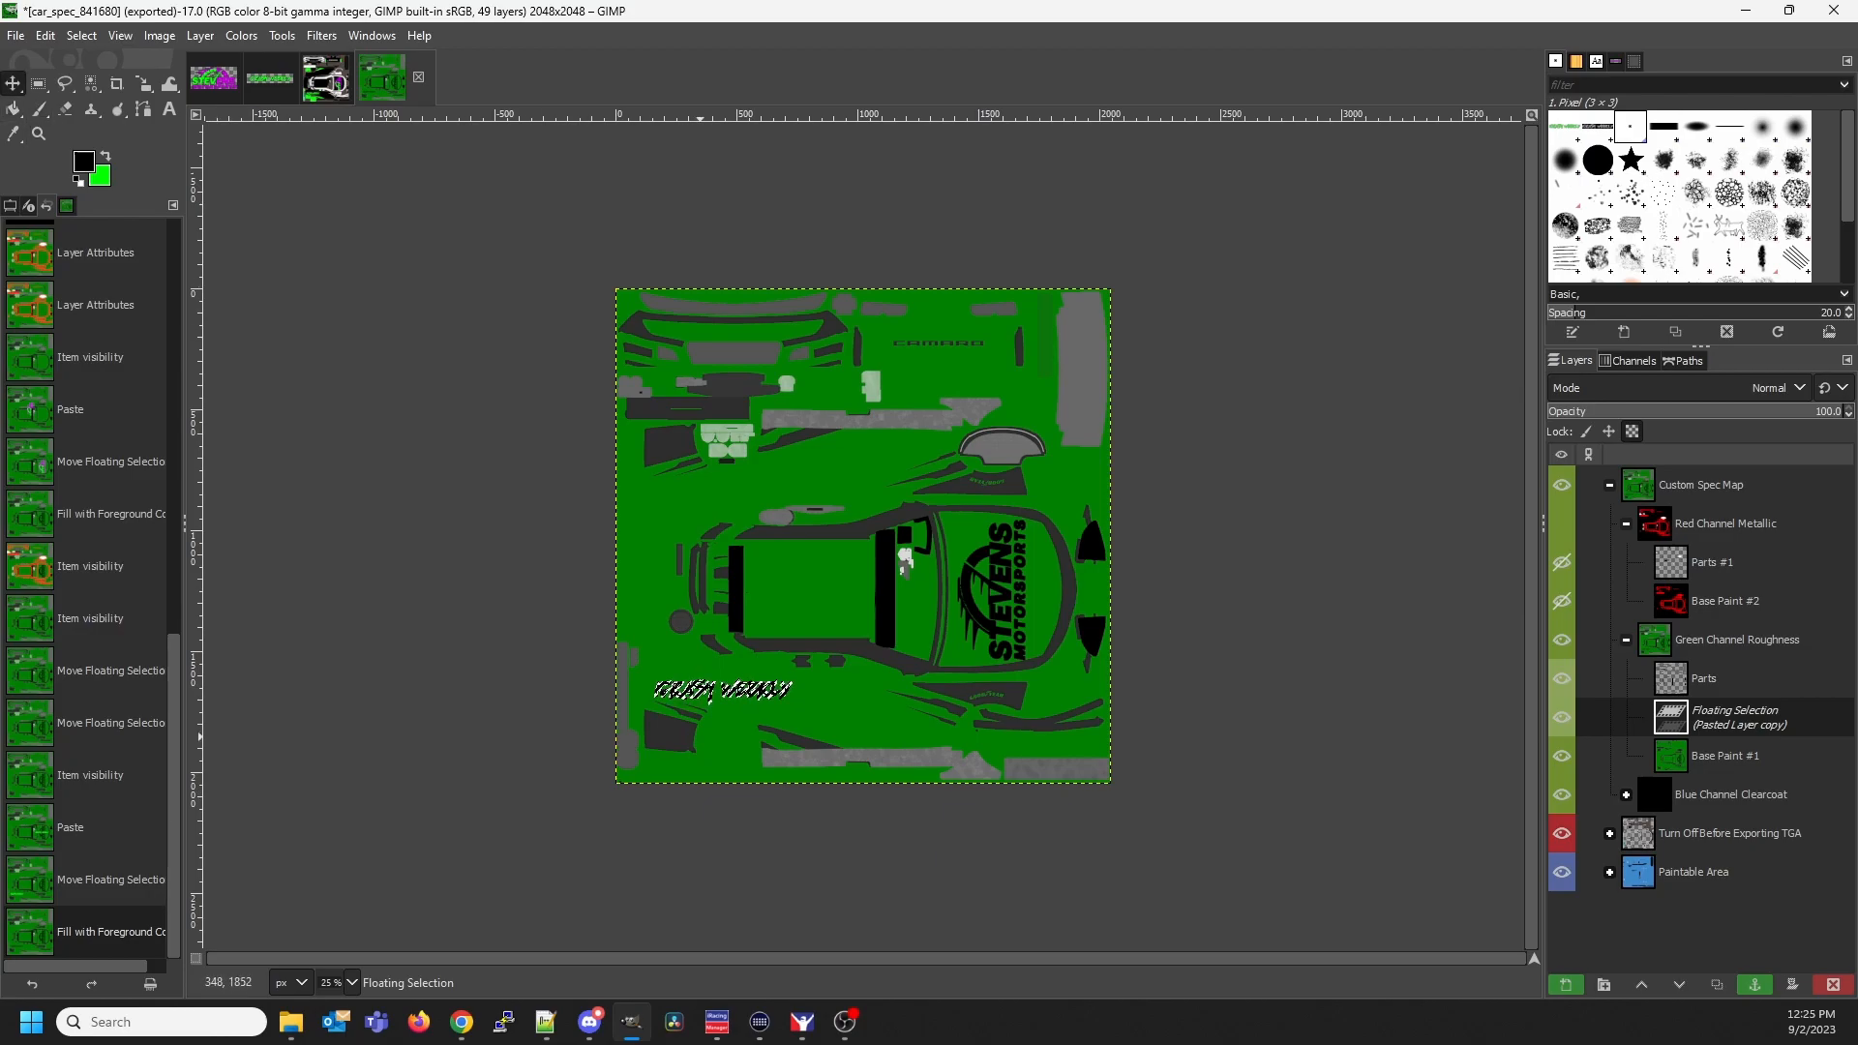
left_click(704, 689)
left_click(705, 689)
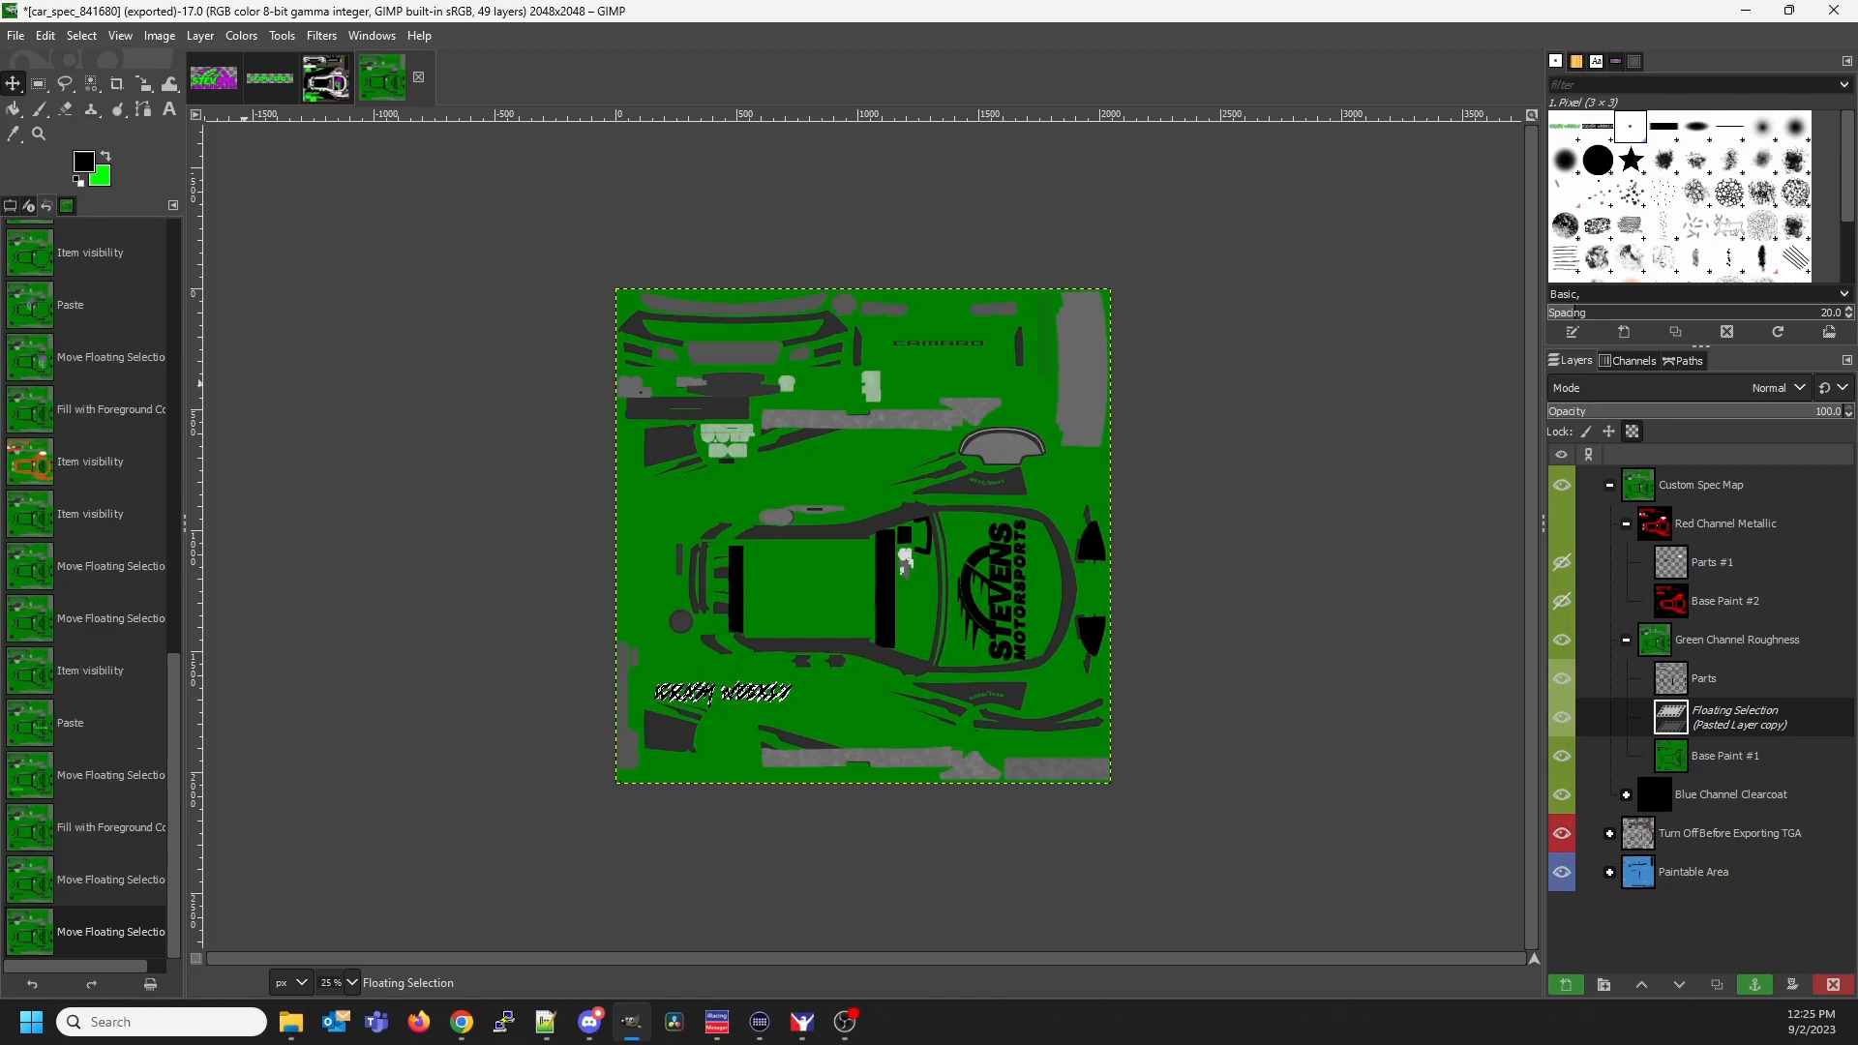
left_click(15, 35)
left_click(207, 330)
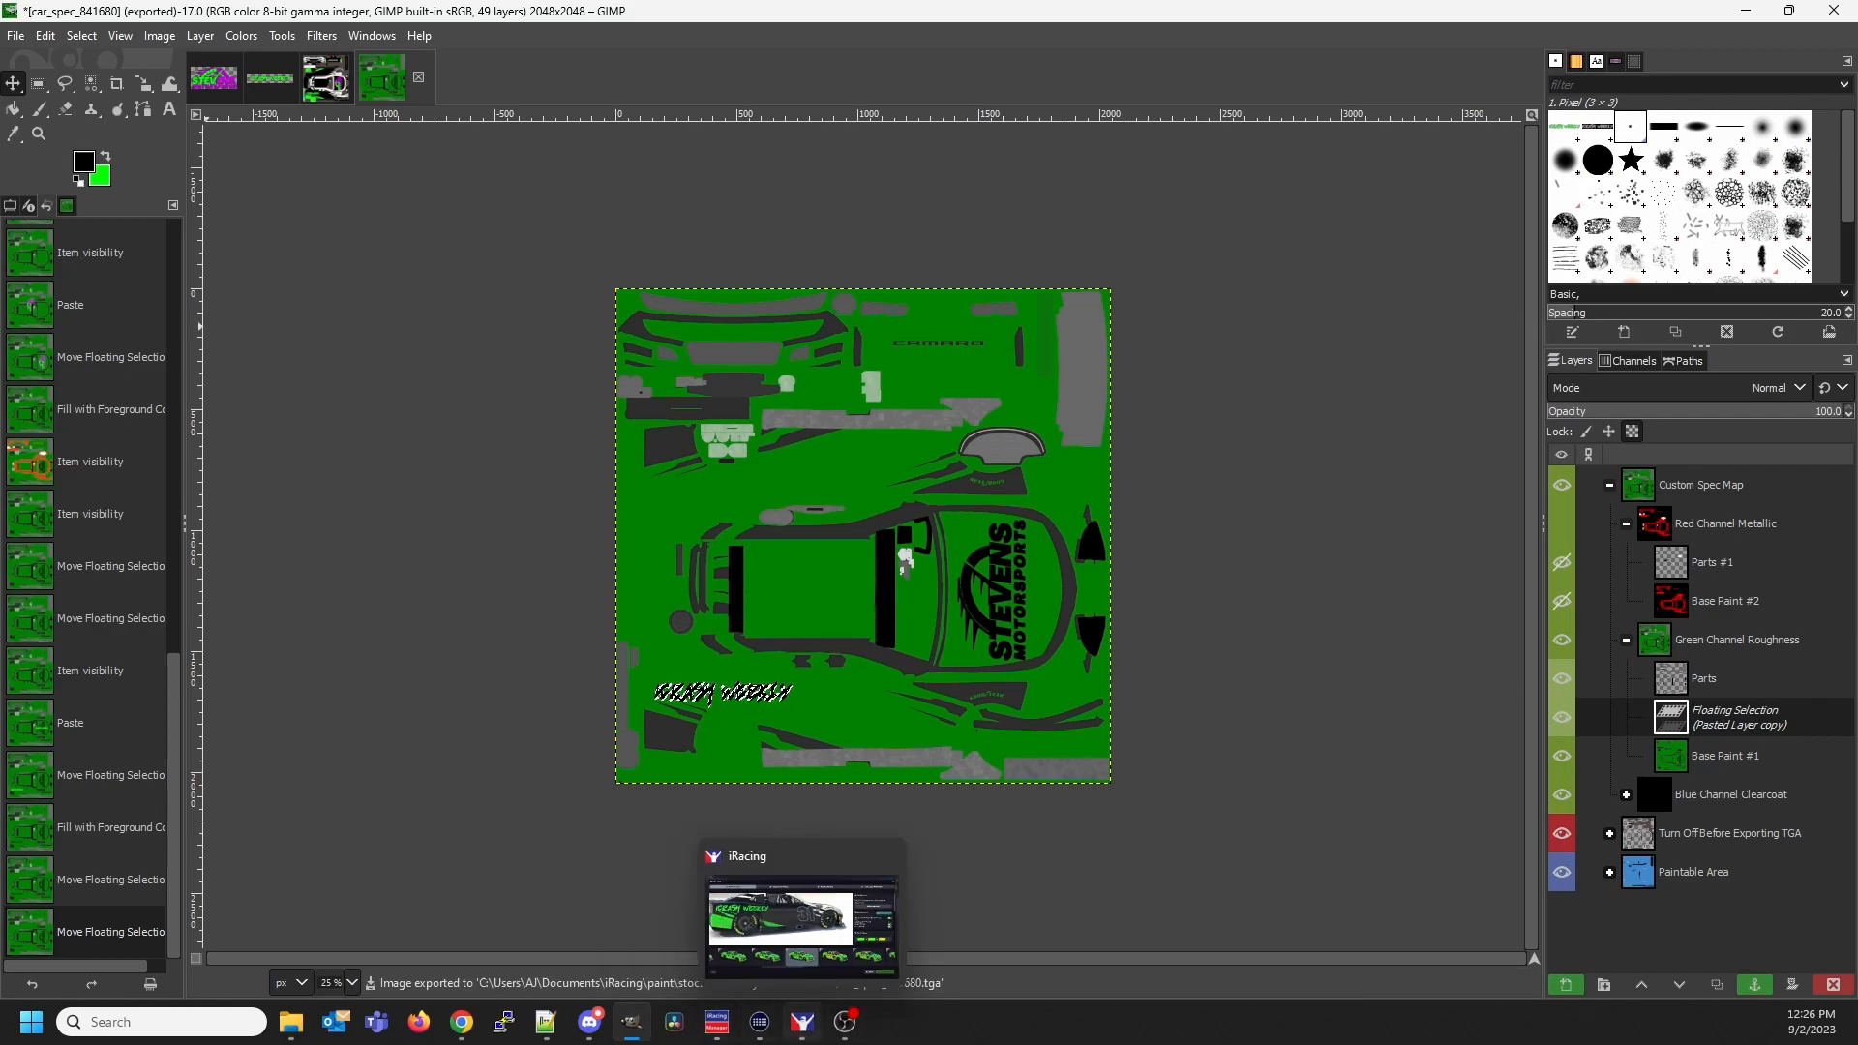
Close and reopen iRacing's Paint Shop so it reloads the new paint
left_click(802, 1022)
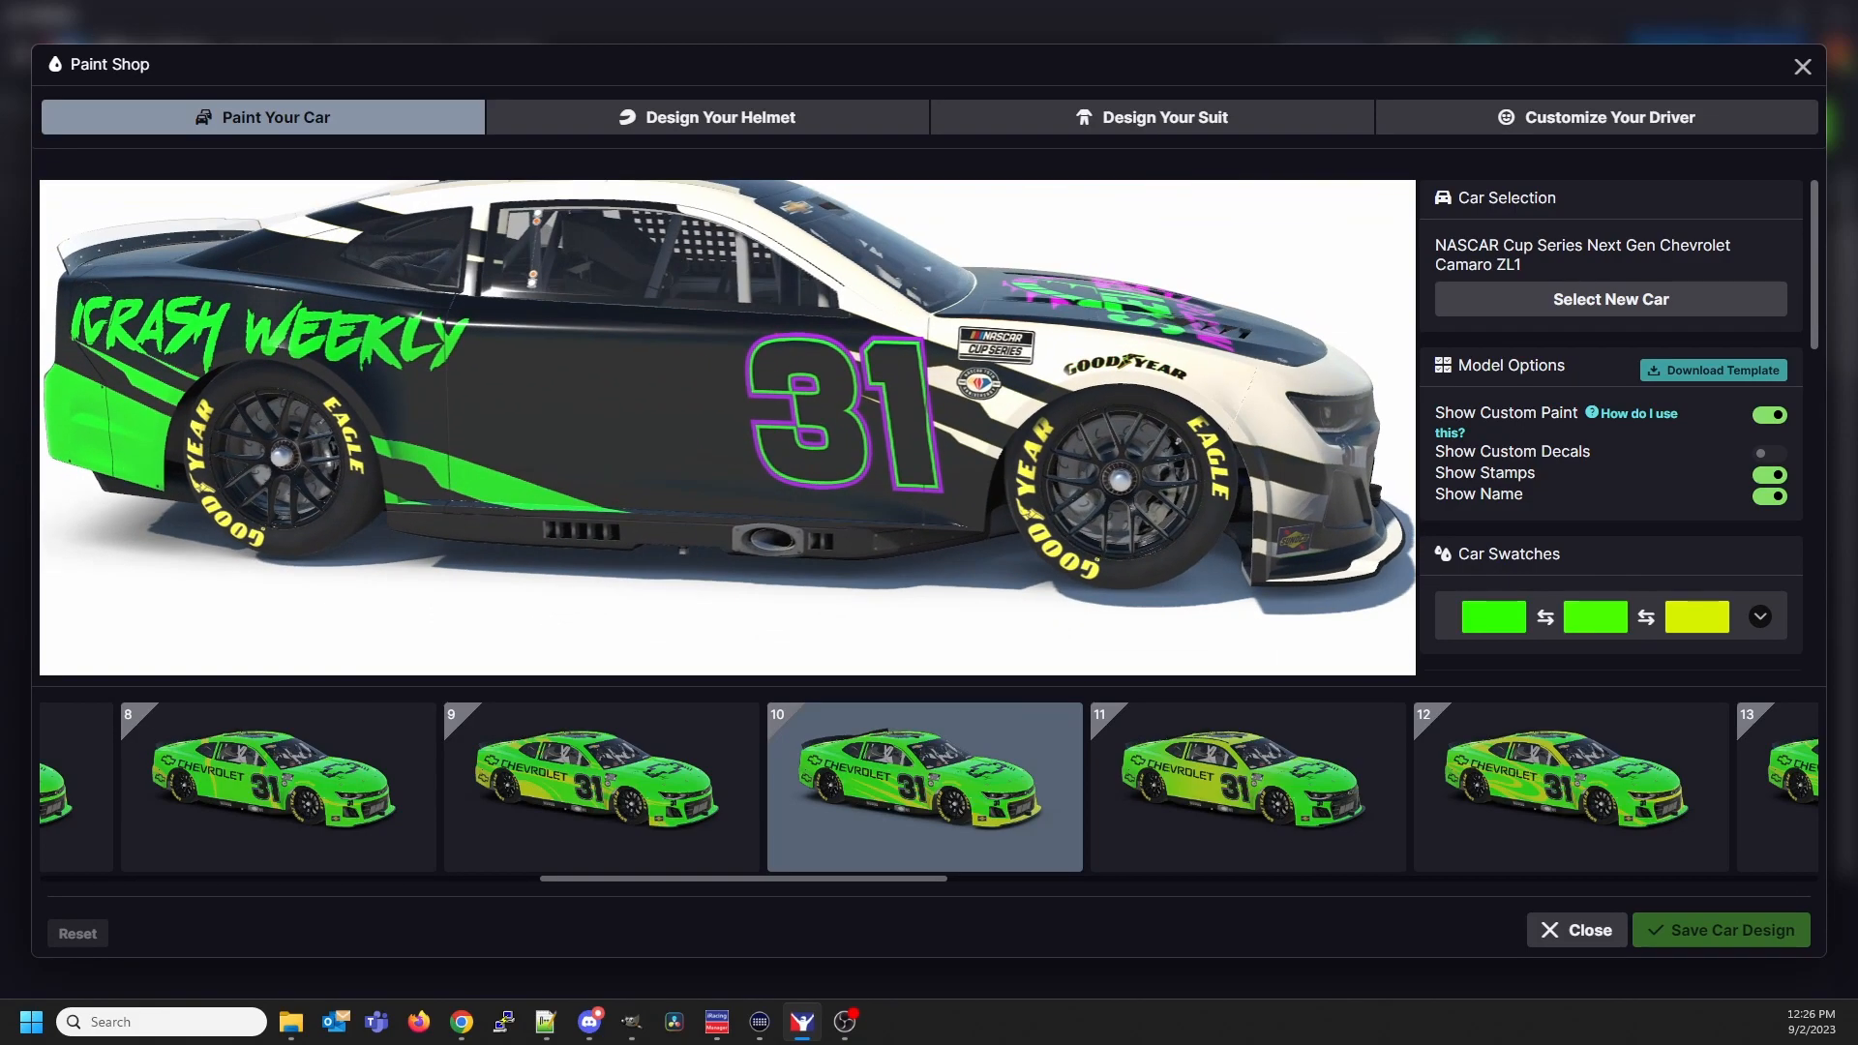
left_click(1576, 930)
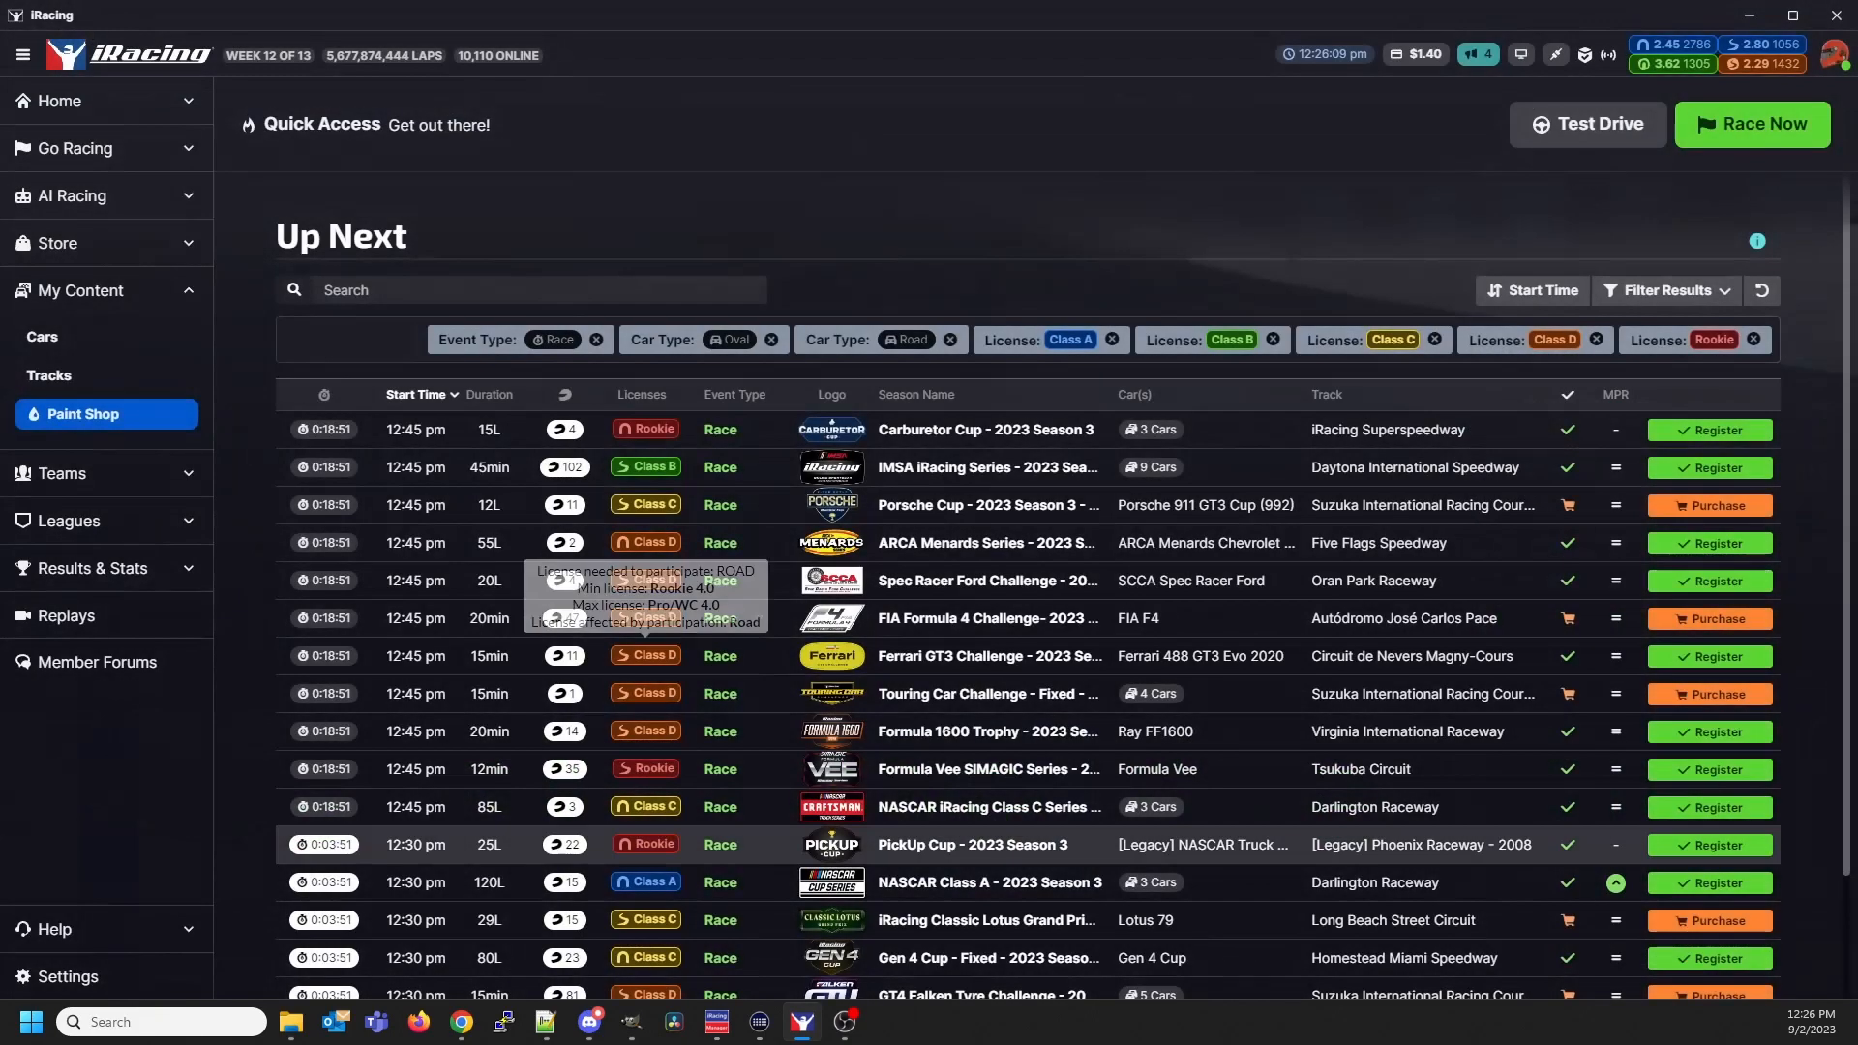
left_click(106, 414)
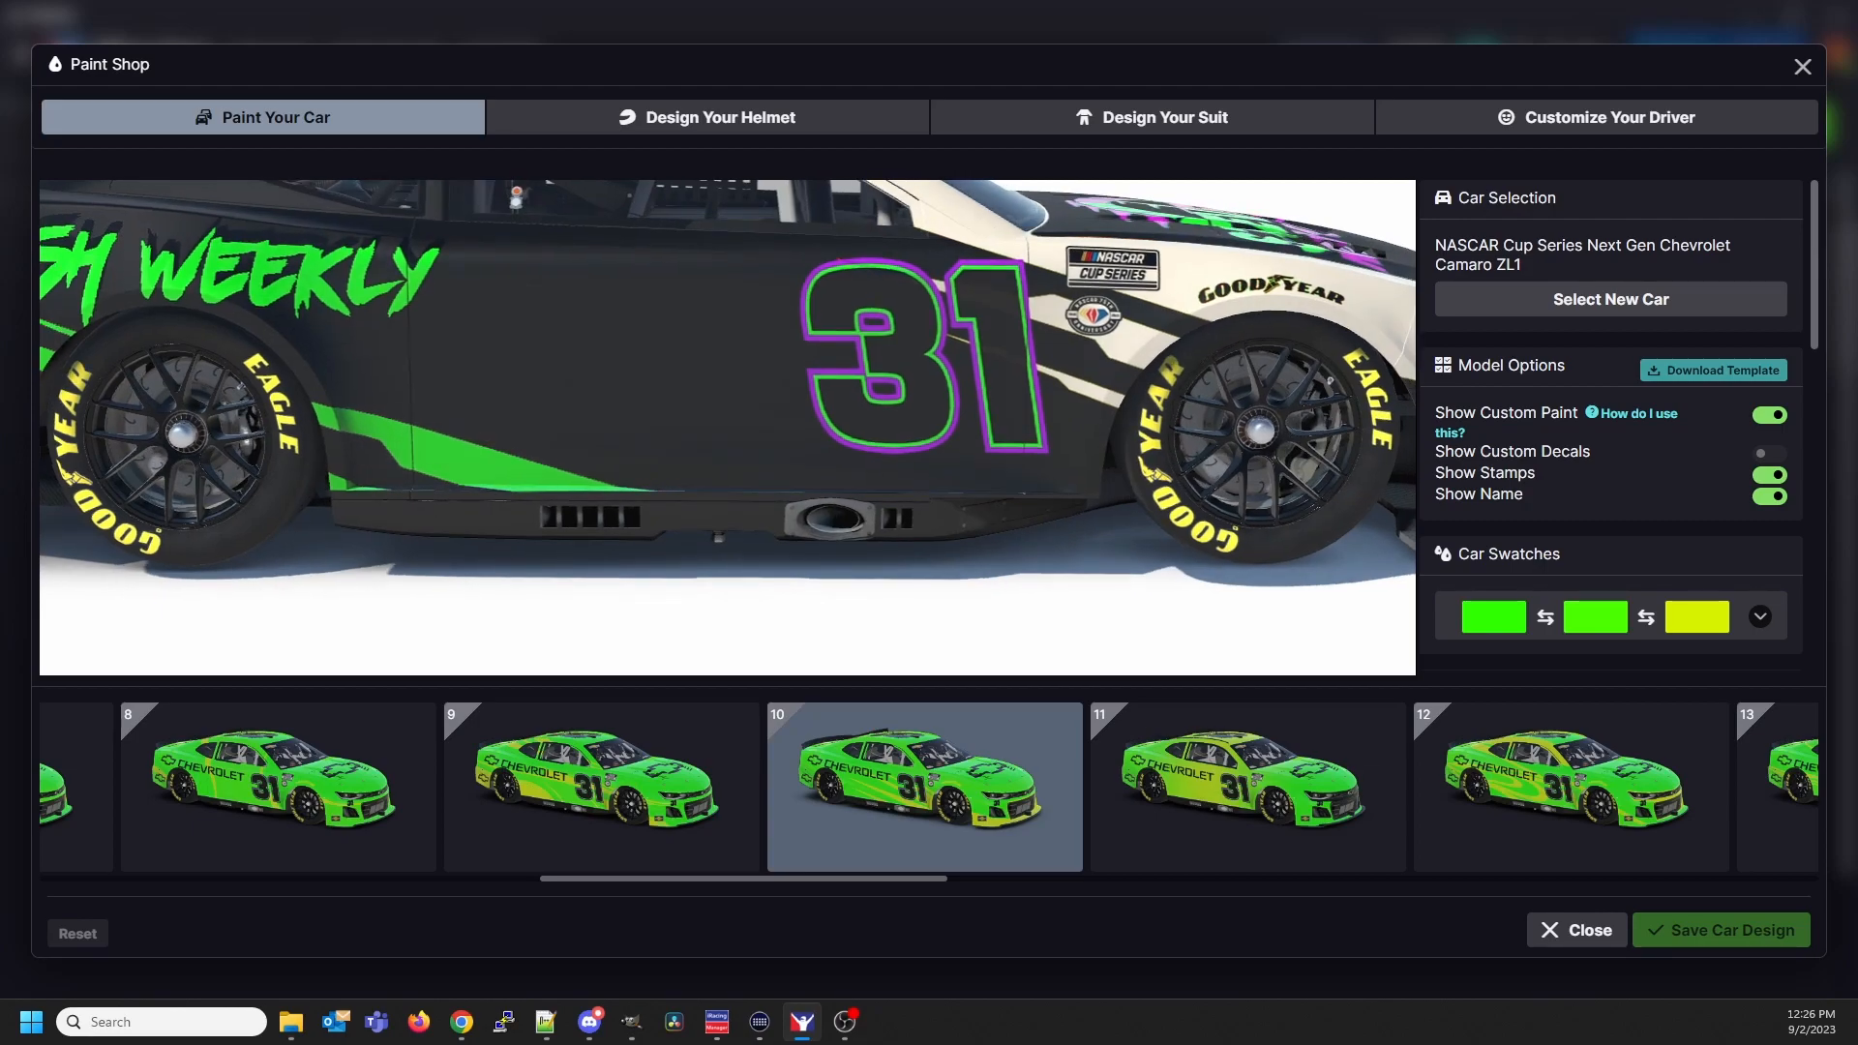
left_click(631, 1021)
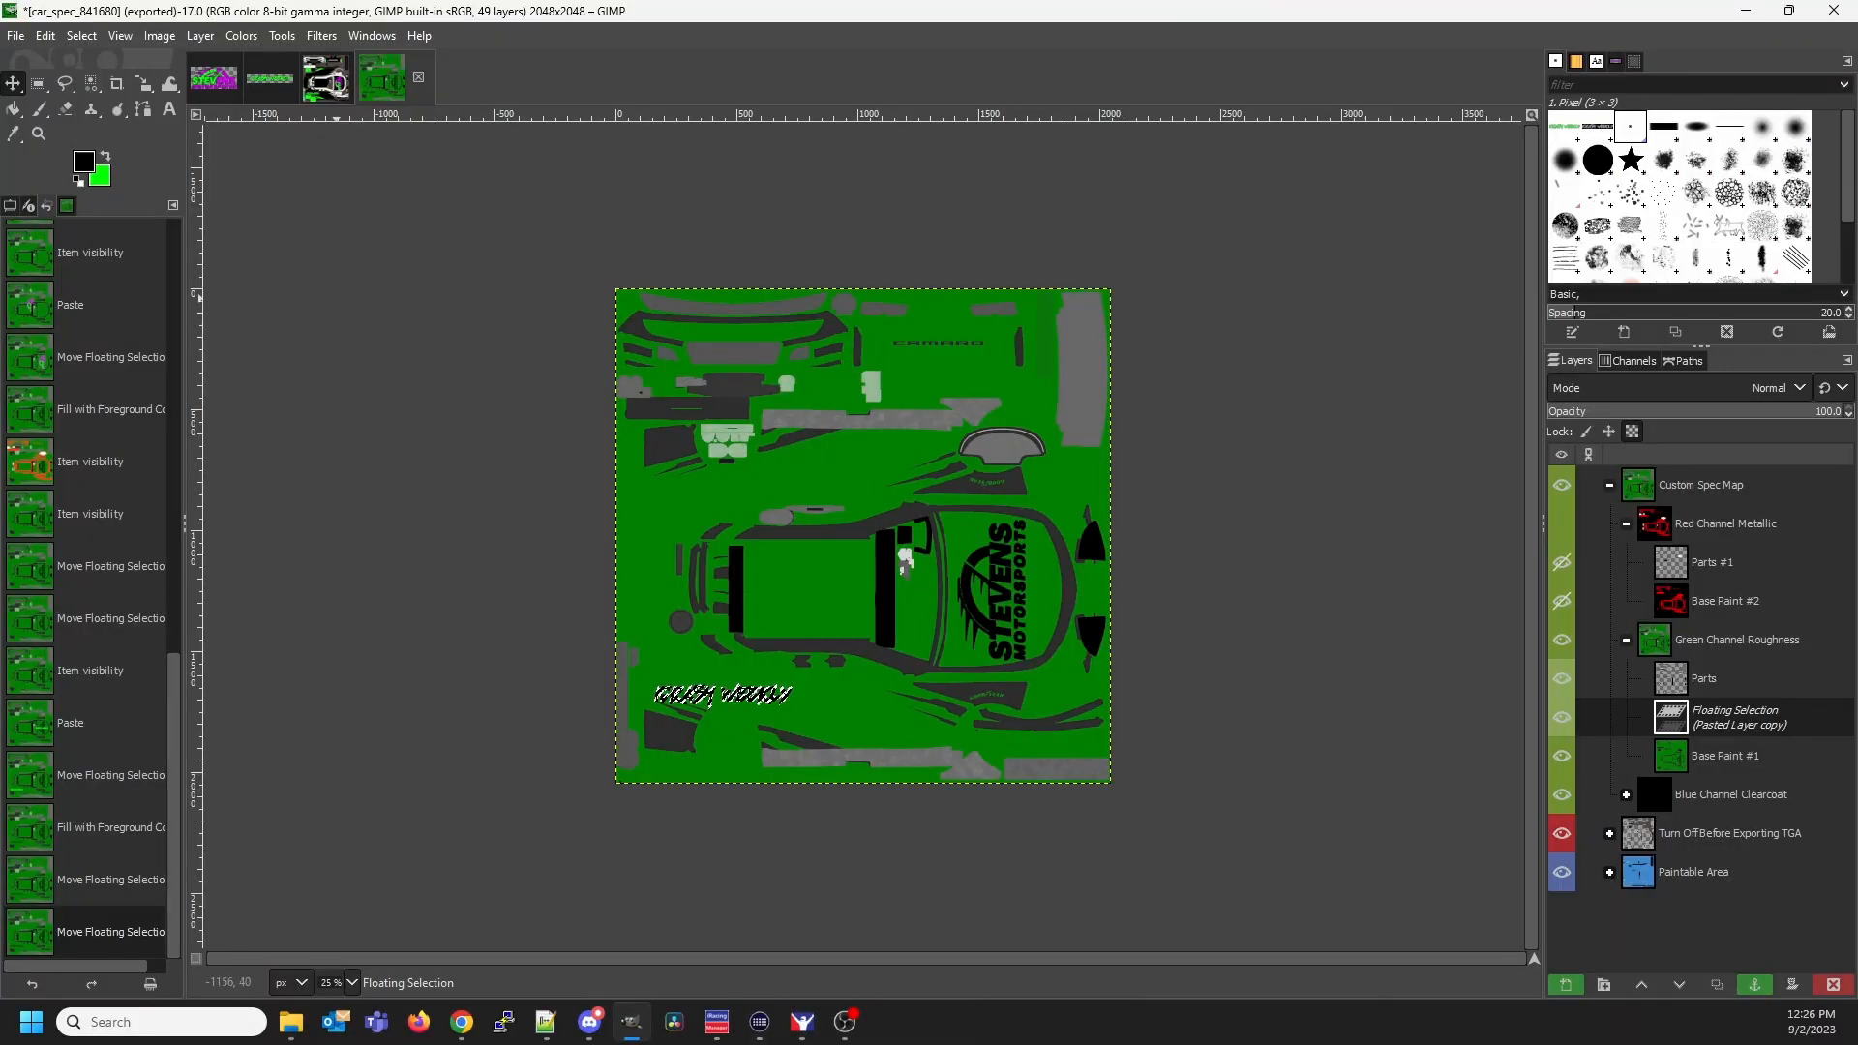
Re-export the spec map to car_spec_841680.tga twice, checking the iRacing preview in between
key("alt+f")
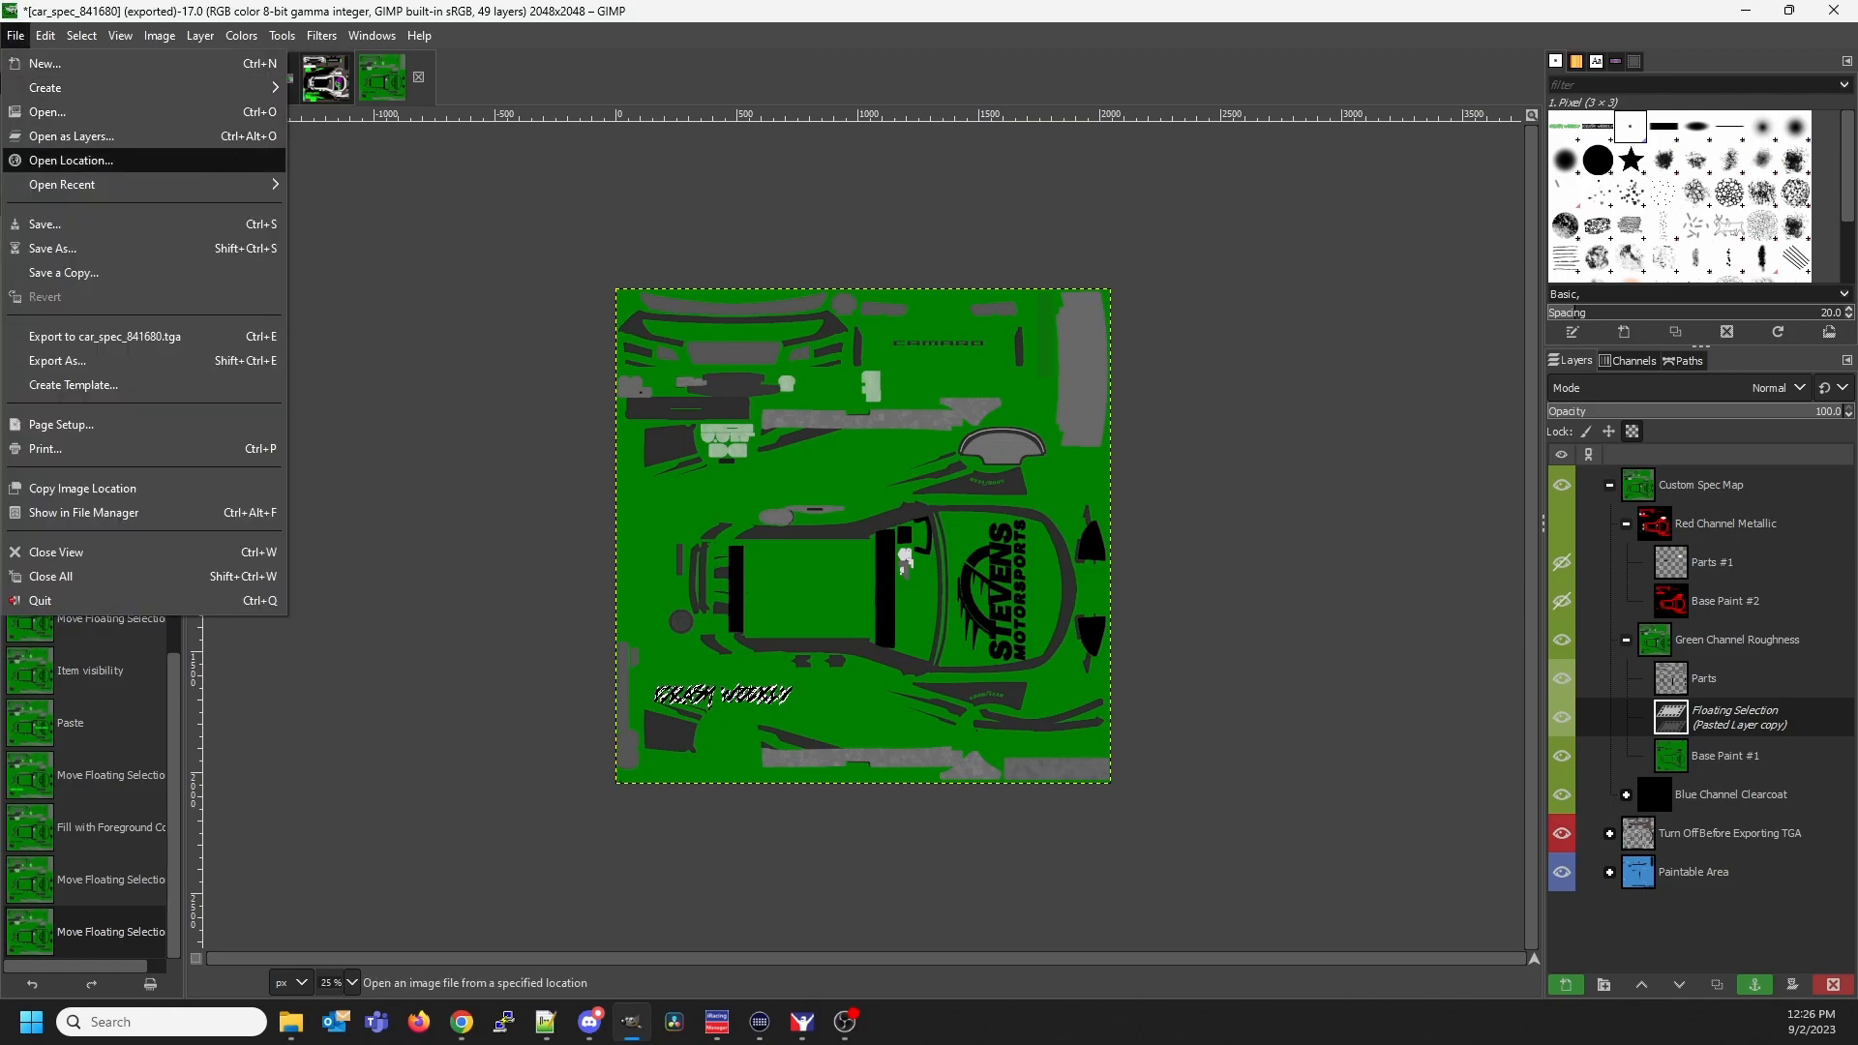
left_click(104, 336)
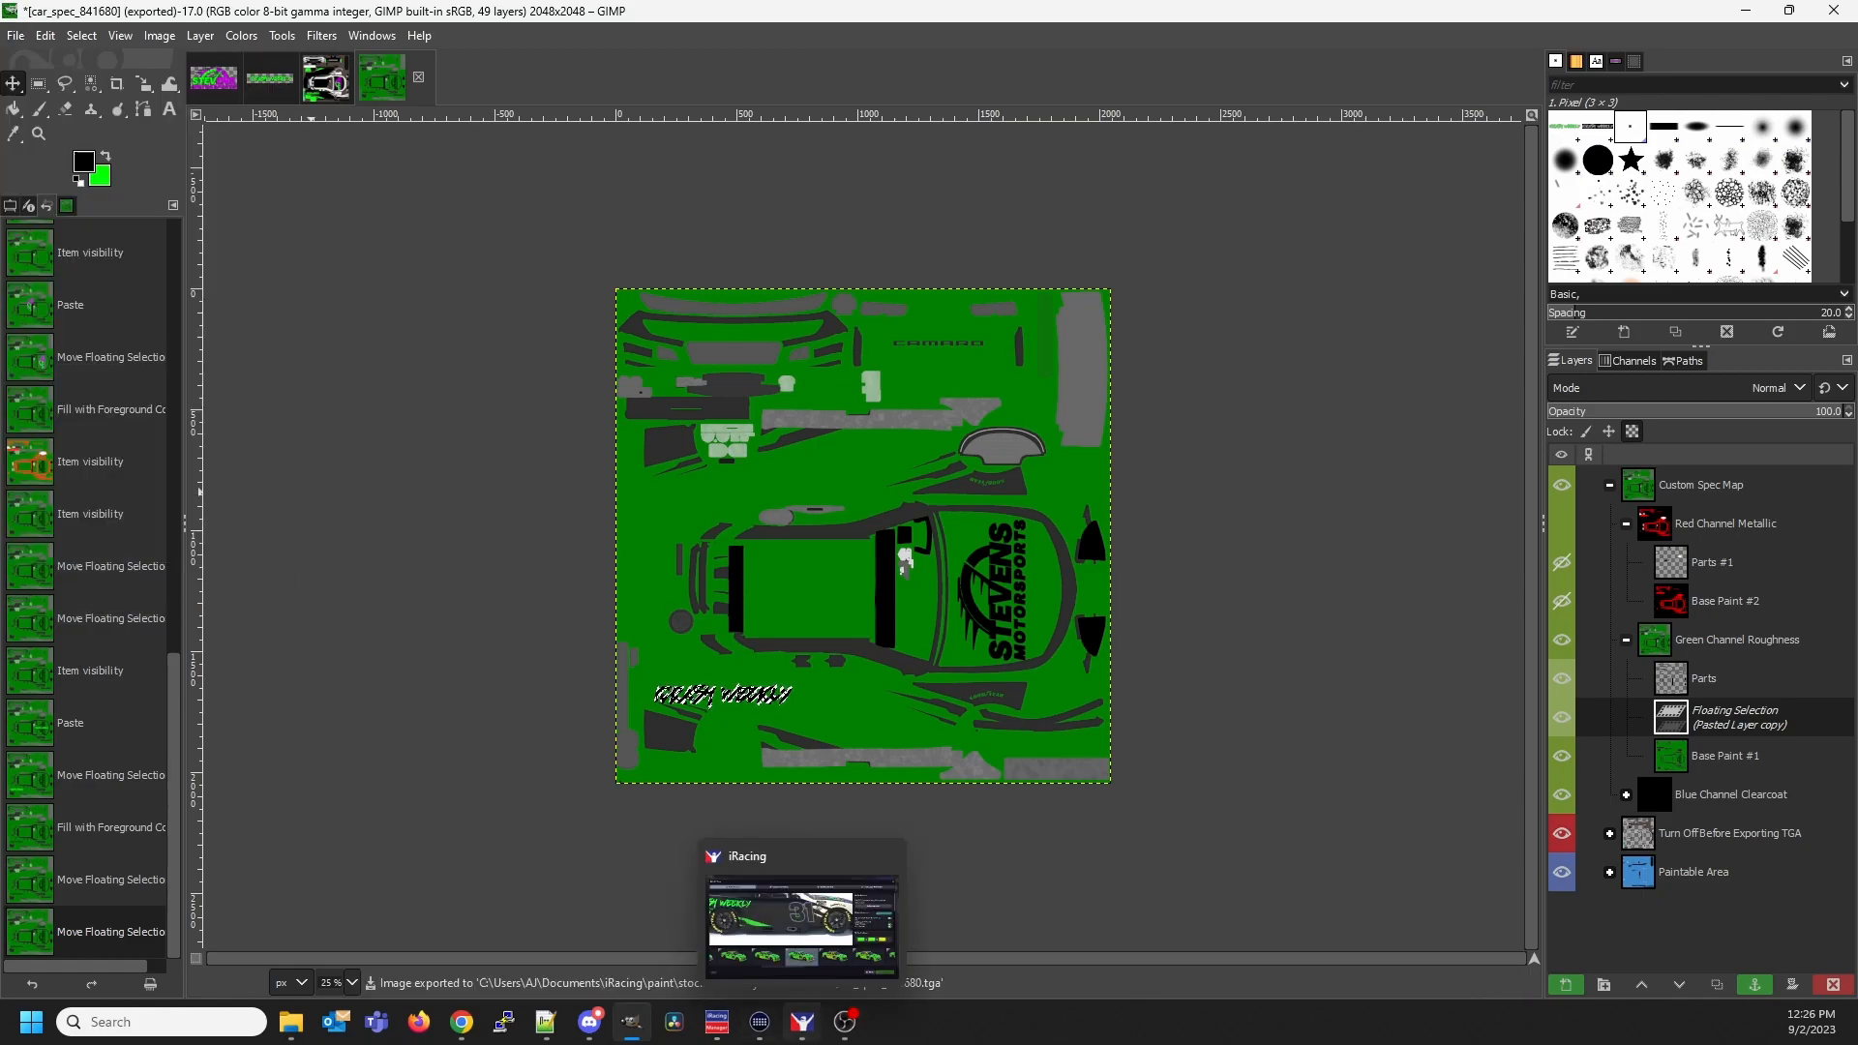
left_click(802, 1022)
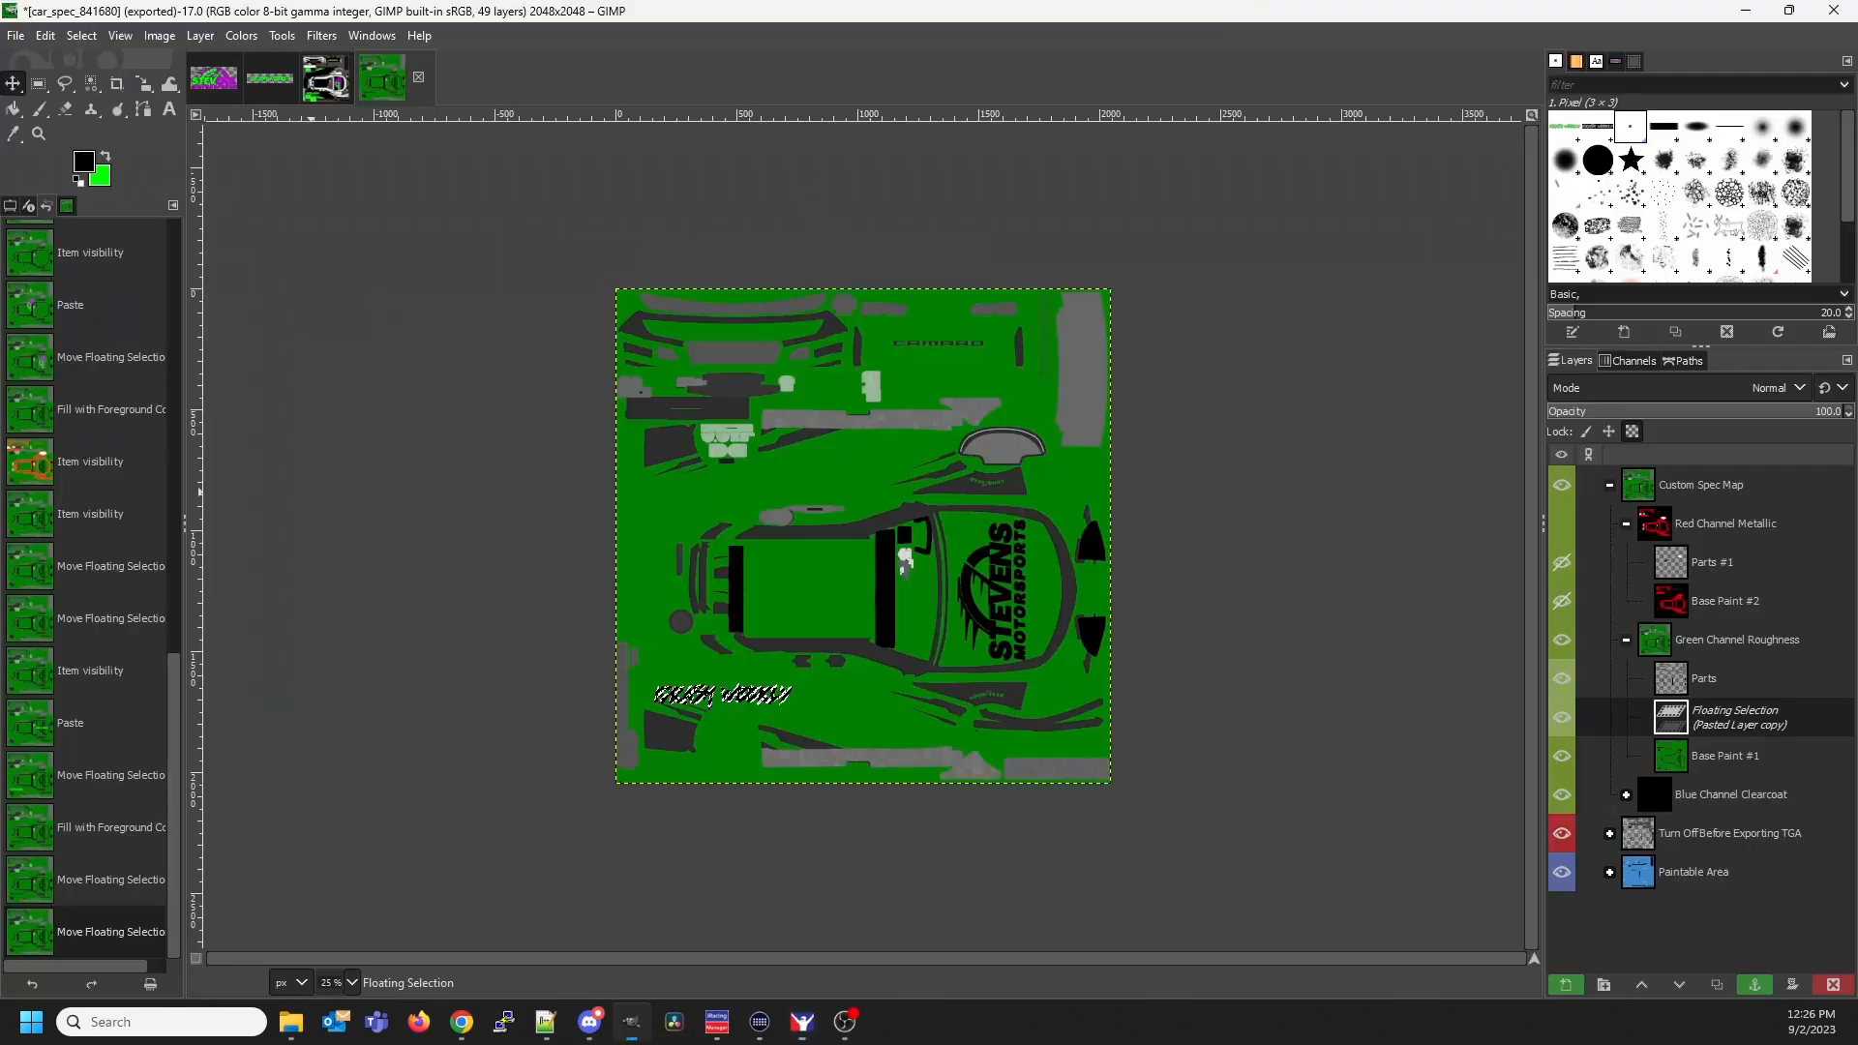
left_click(631, 1022)
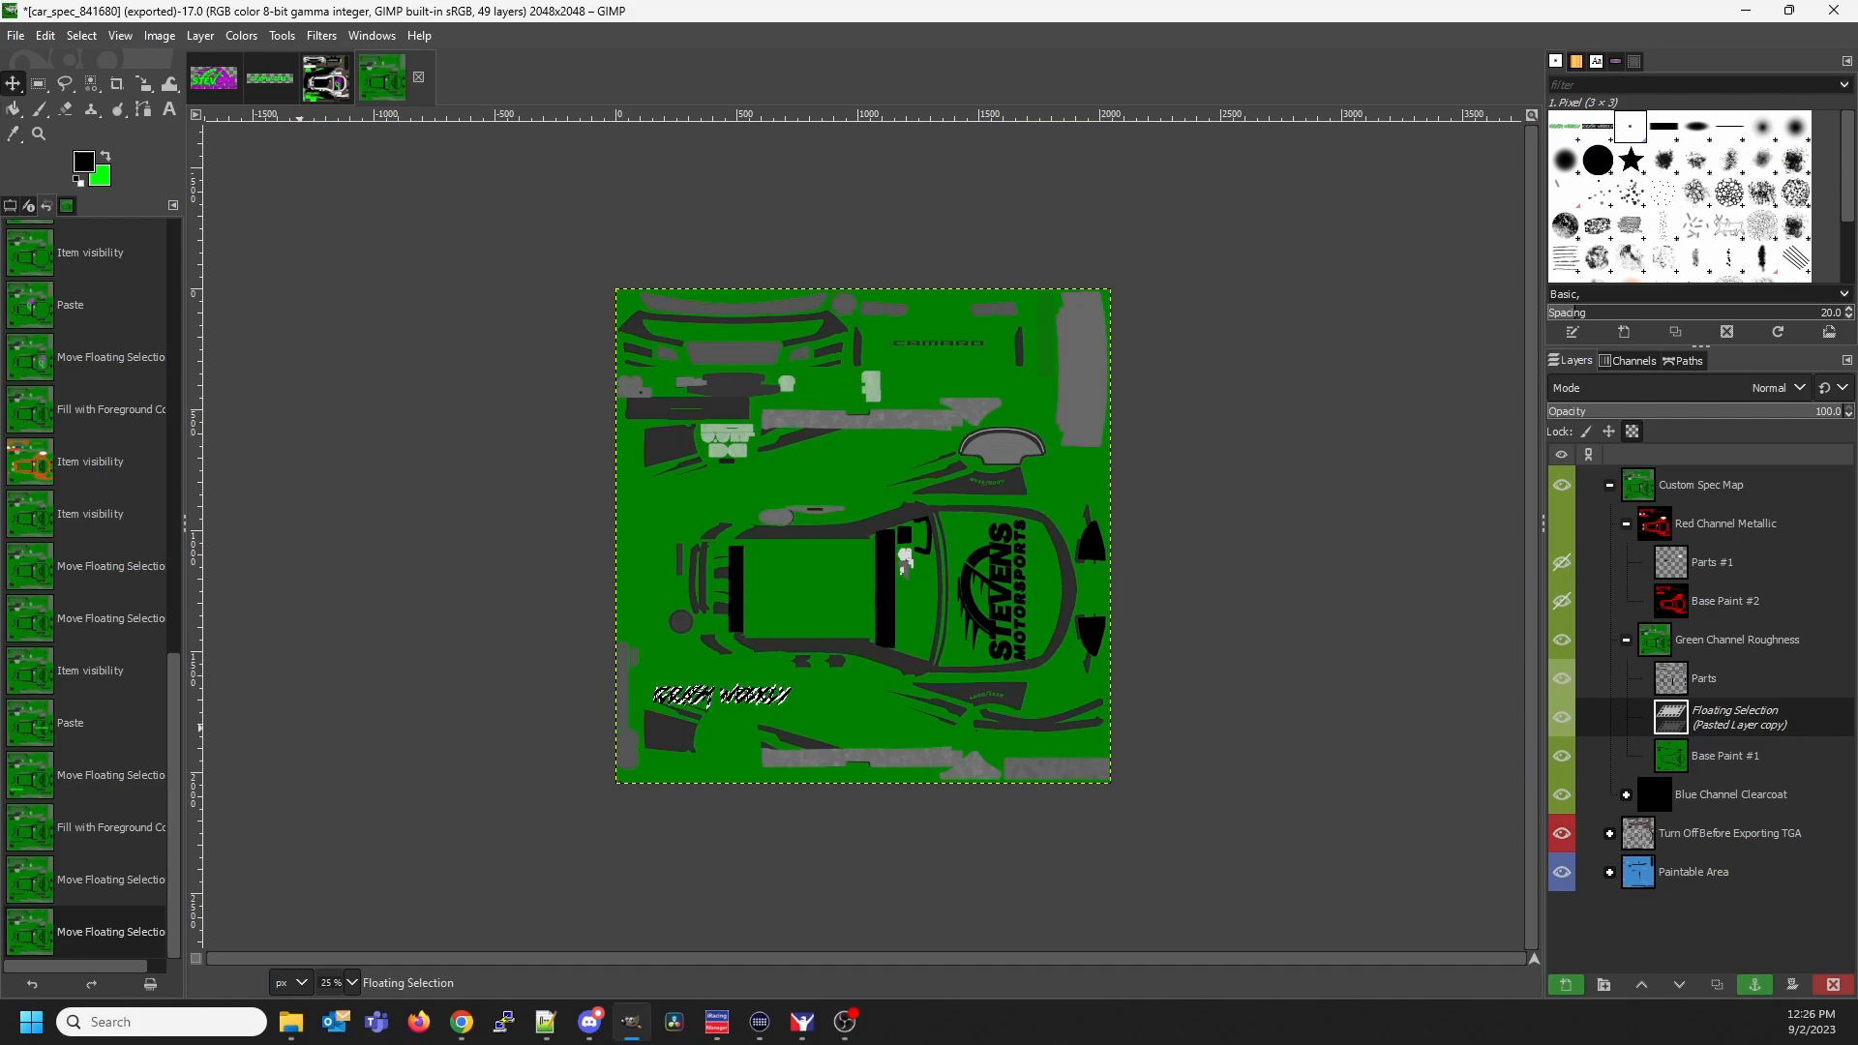
key("alt+f")
key("e")
key("Return")
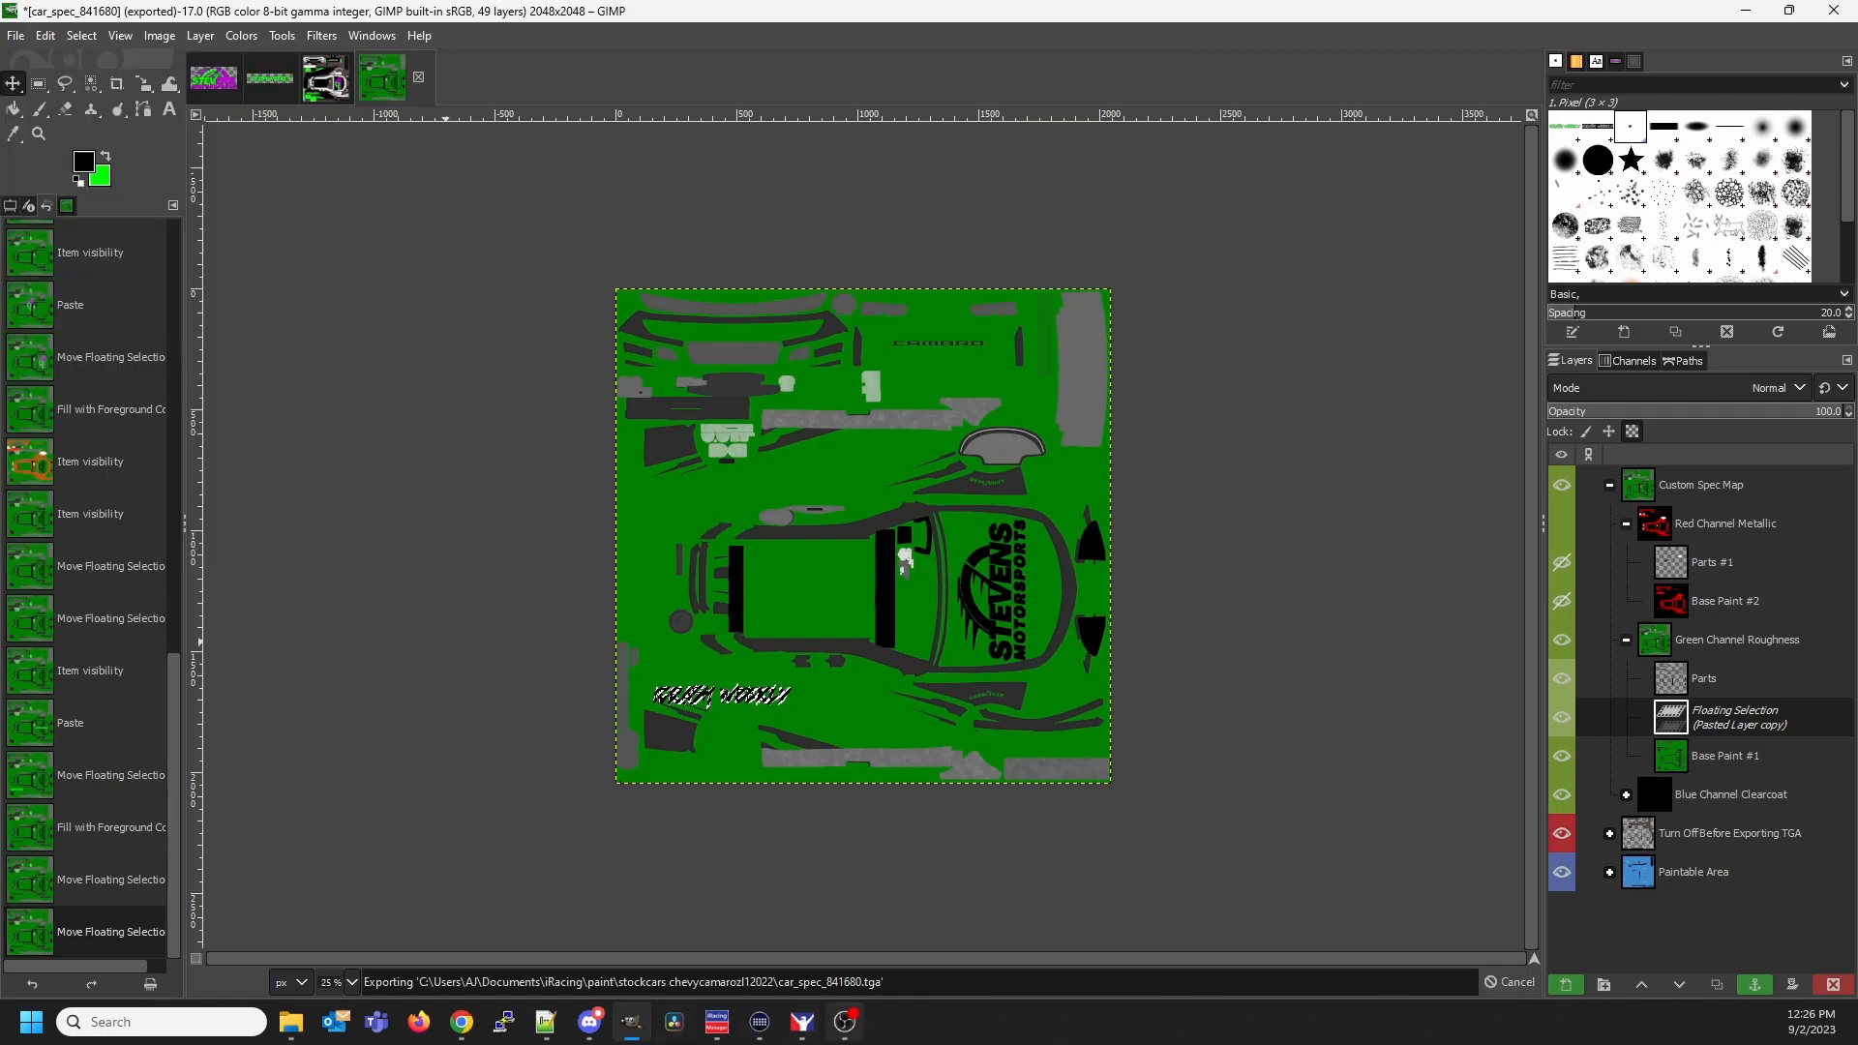
key("alt+Tab")
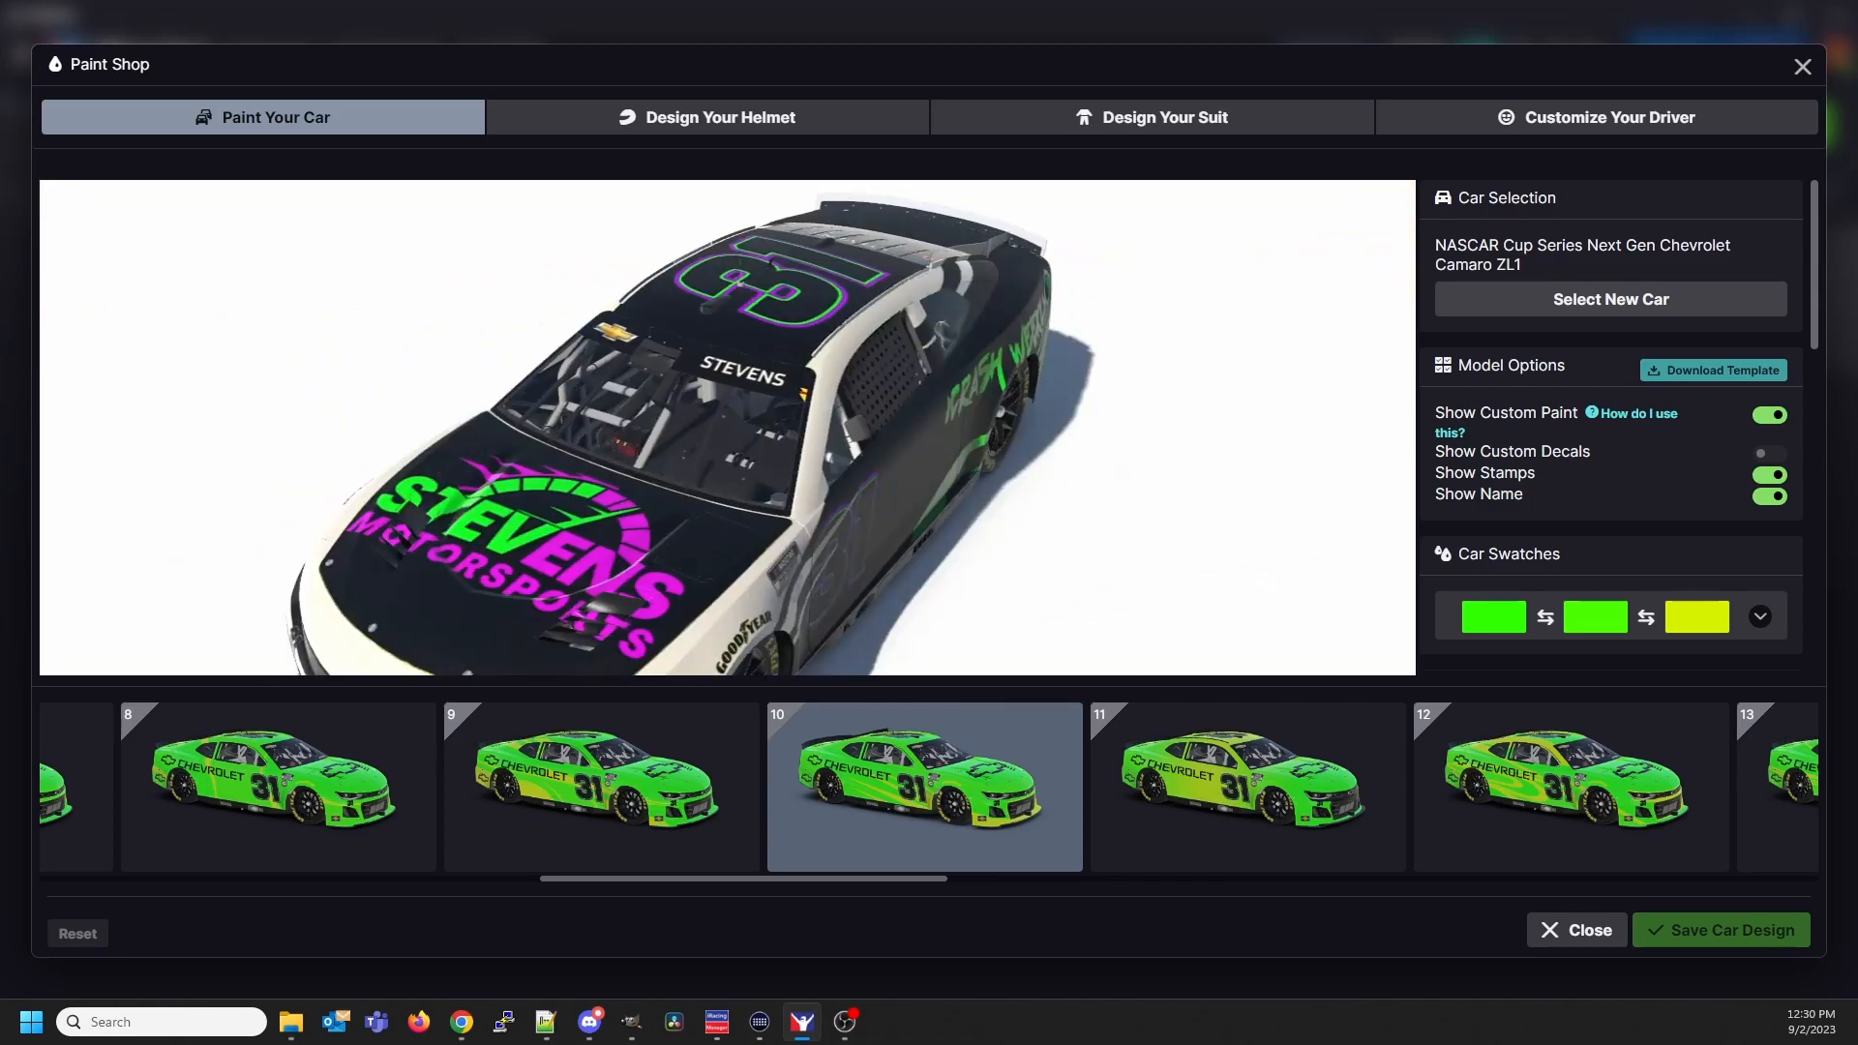
Show Red Channel Metallic, export the spec map, and rotate the iRacing preview to inspect side and roof
key("alt+Tab")
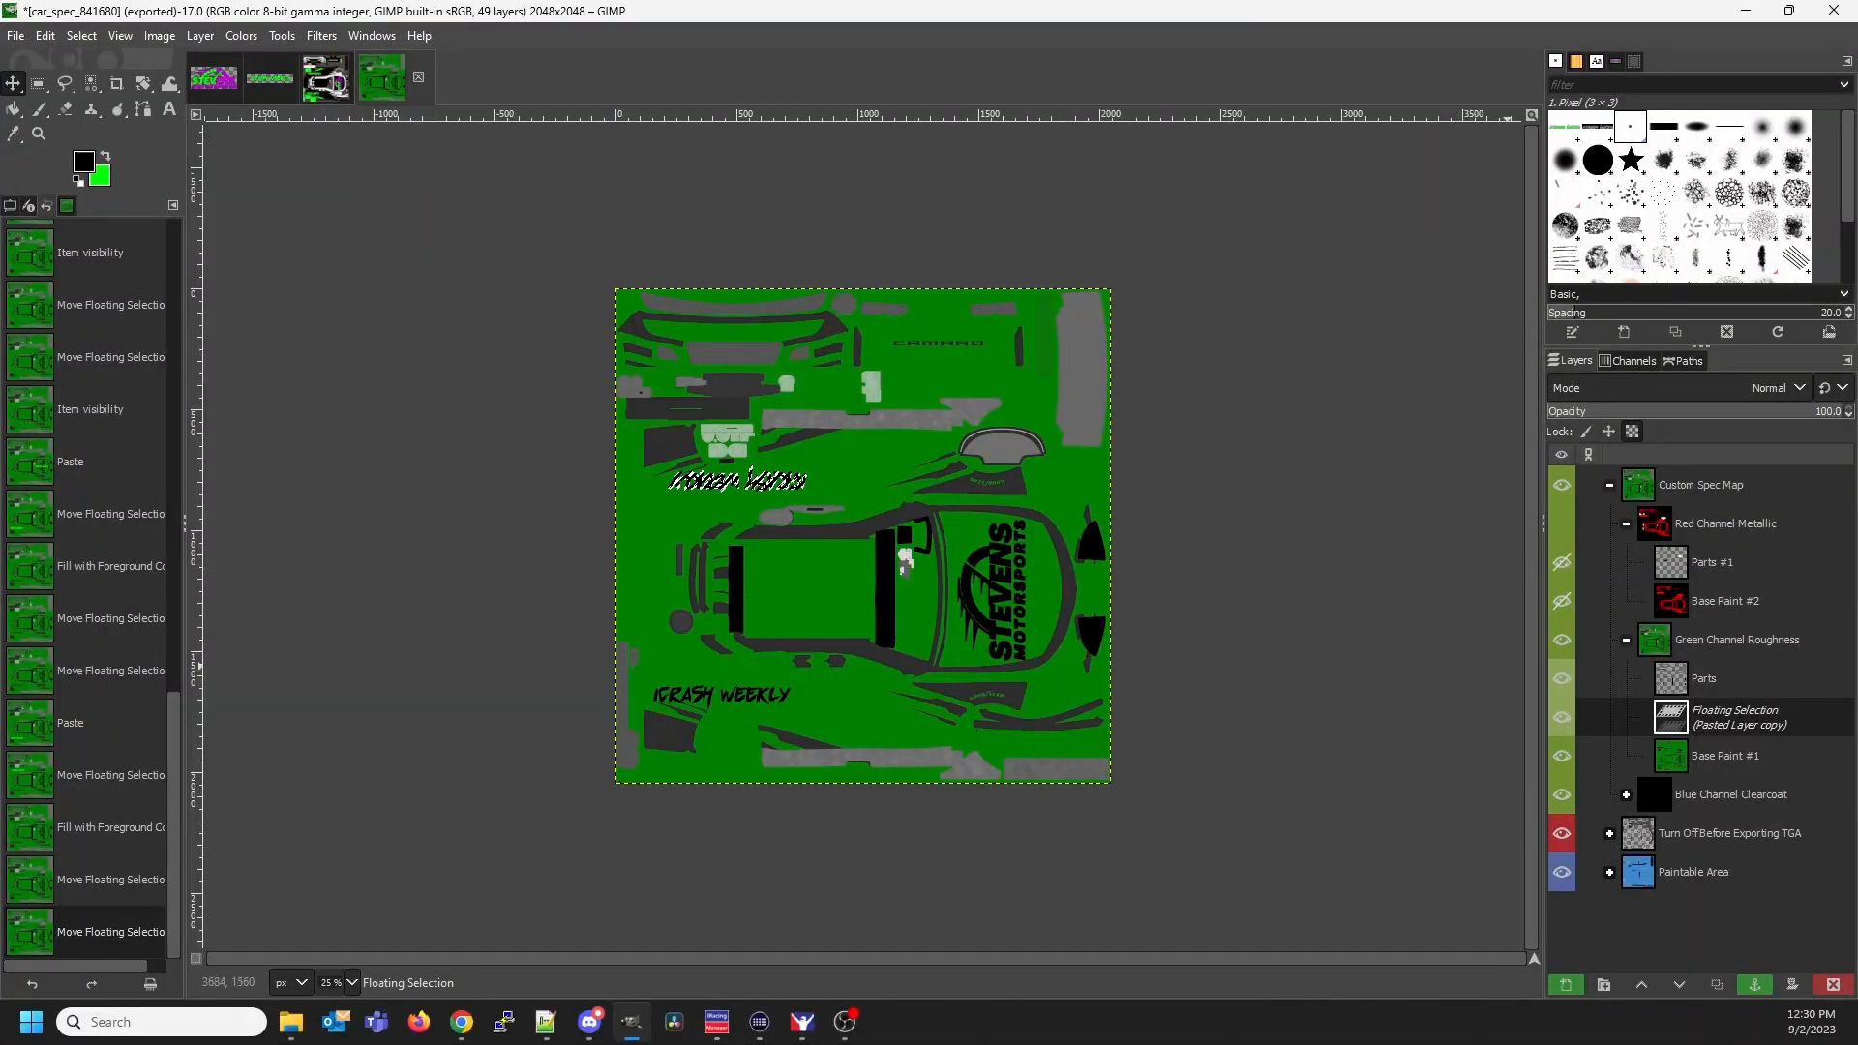
left_click(1560, 524)
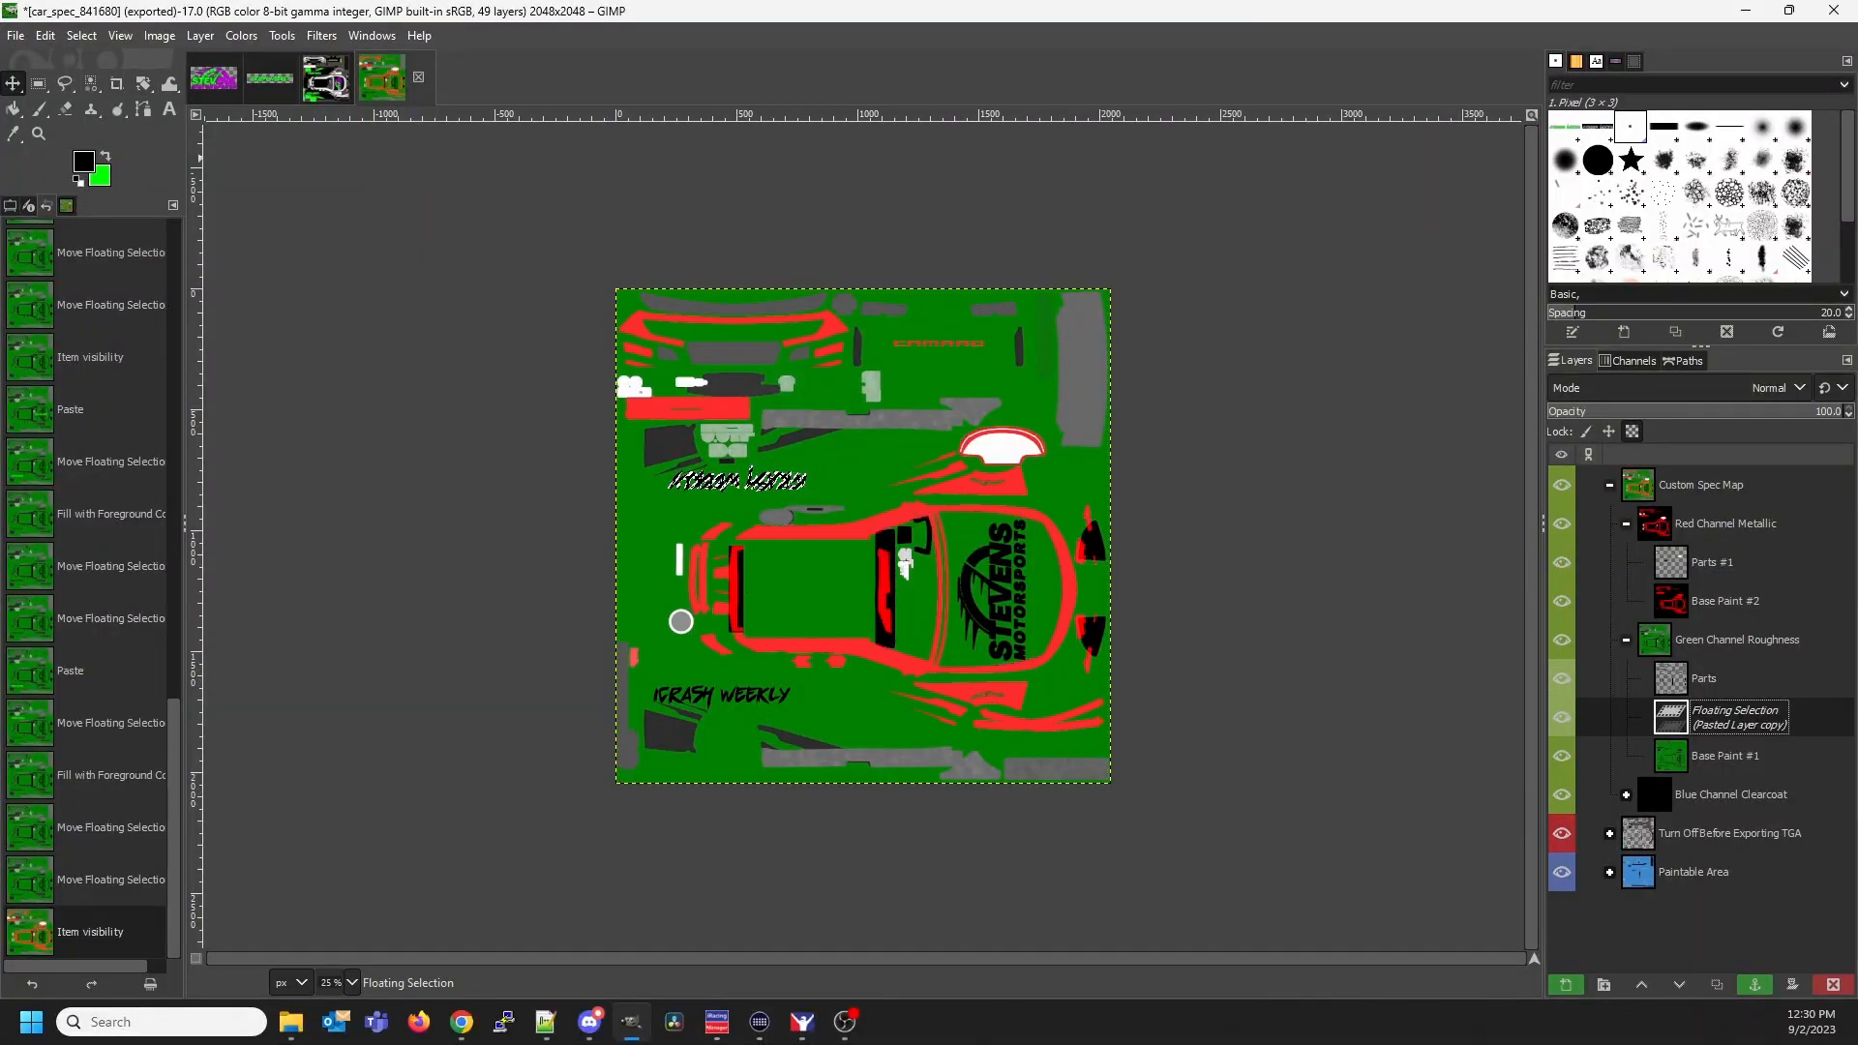
key("alt+f")
key("Down")
key("Down")
key("Down")
key("Down")
key("Down")
key("Down")
key("Down")
key("Down")
key("Down")
key("Down")
key("Return")
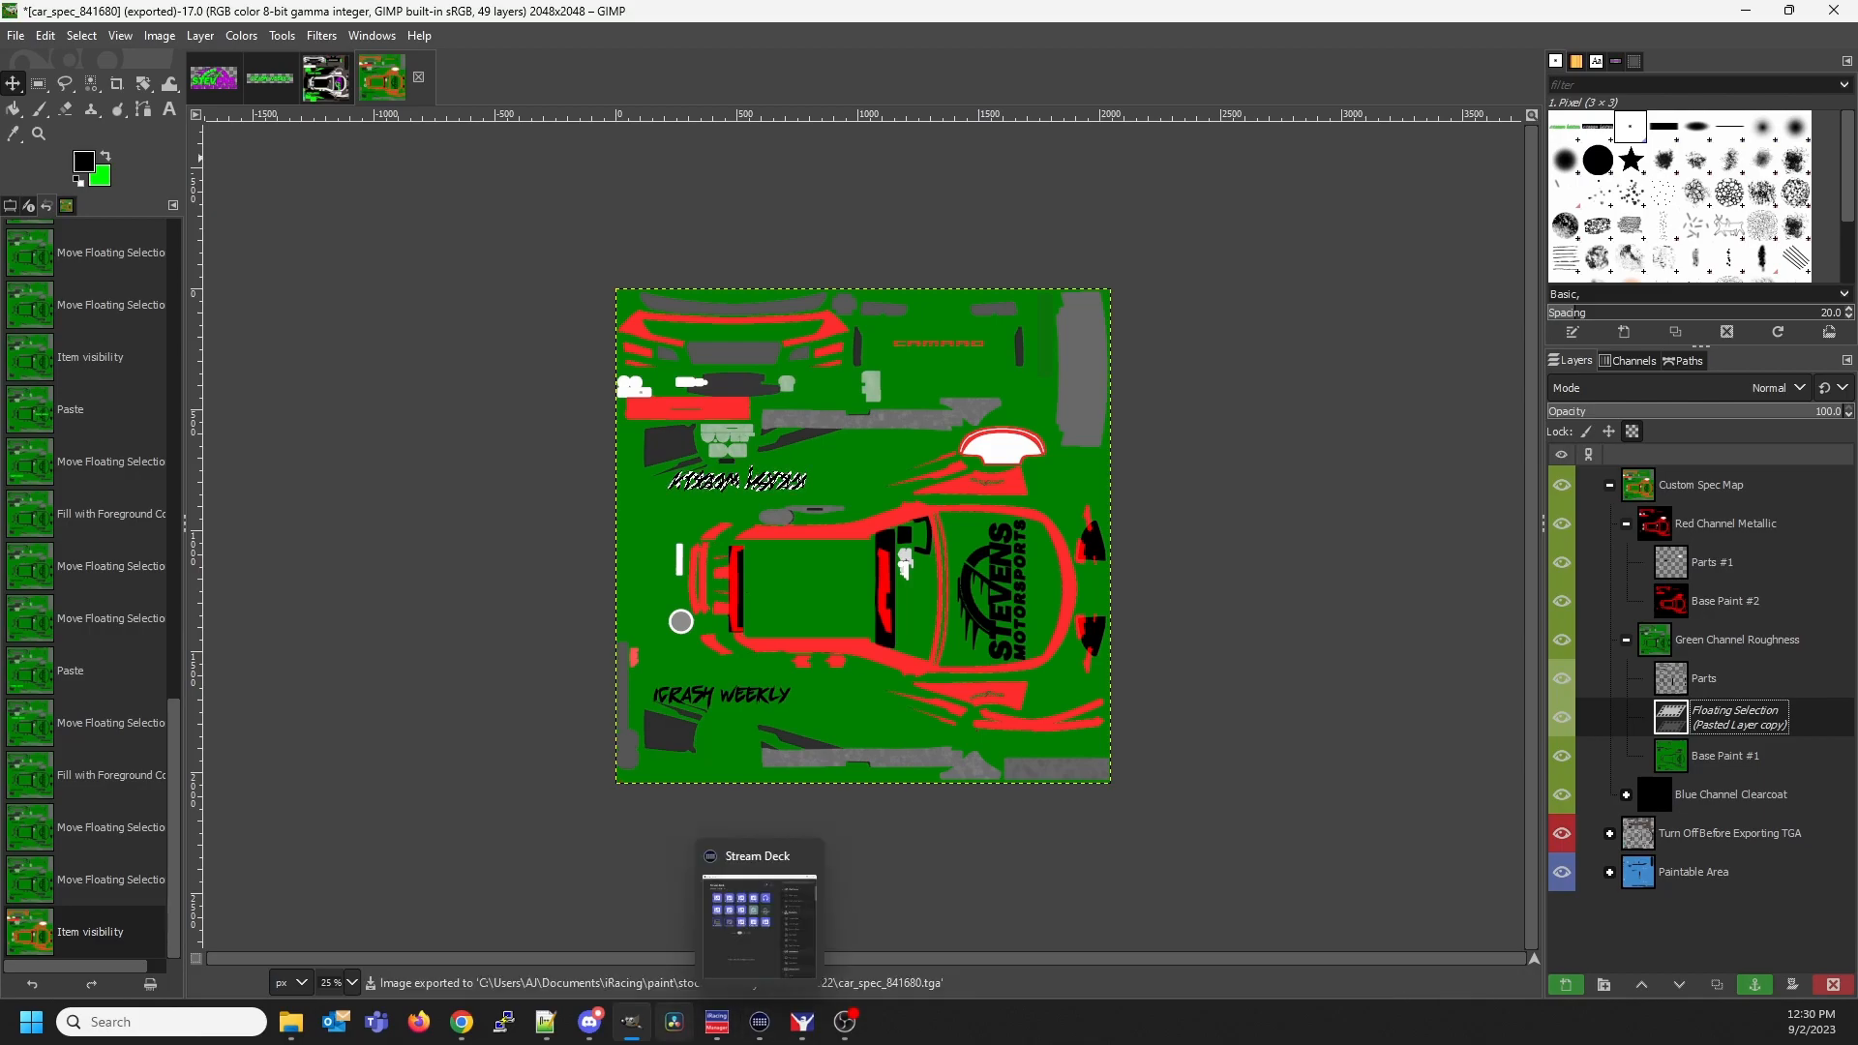
left_click(802, 1022)
left_click_drag(871, 416, 1448, 547)
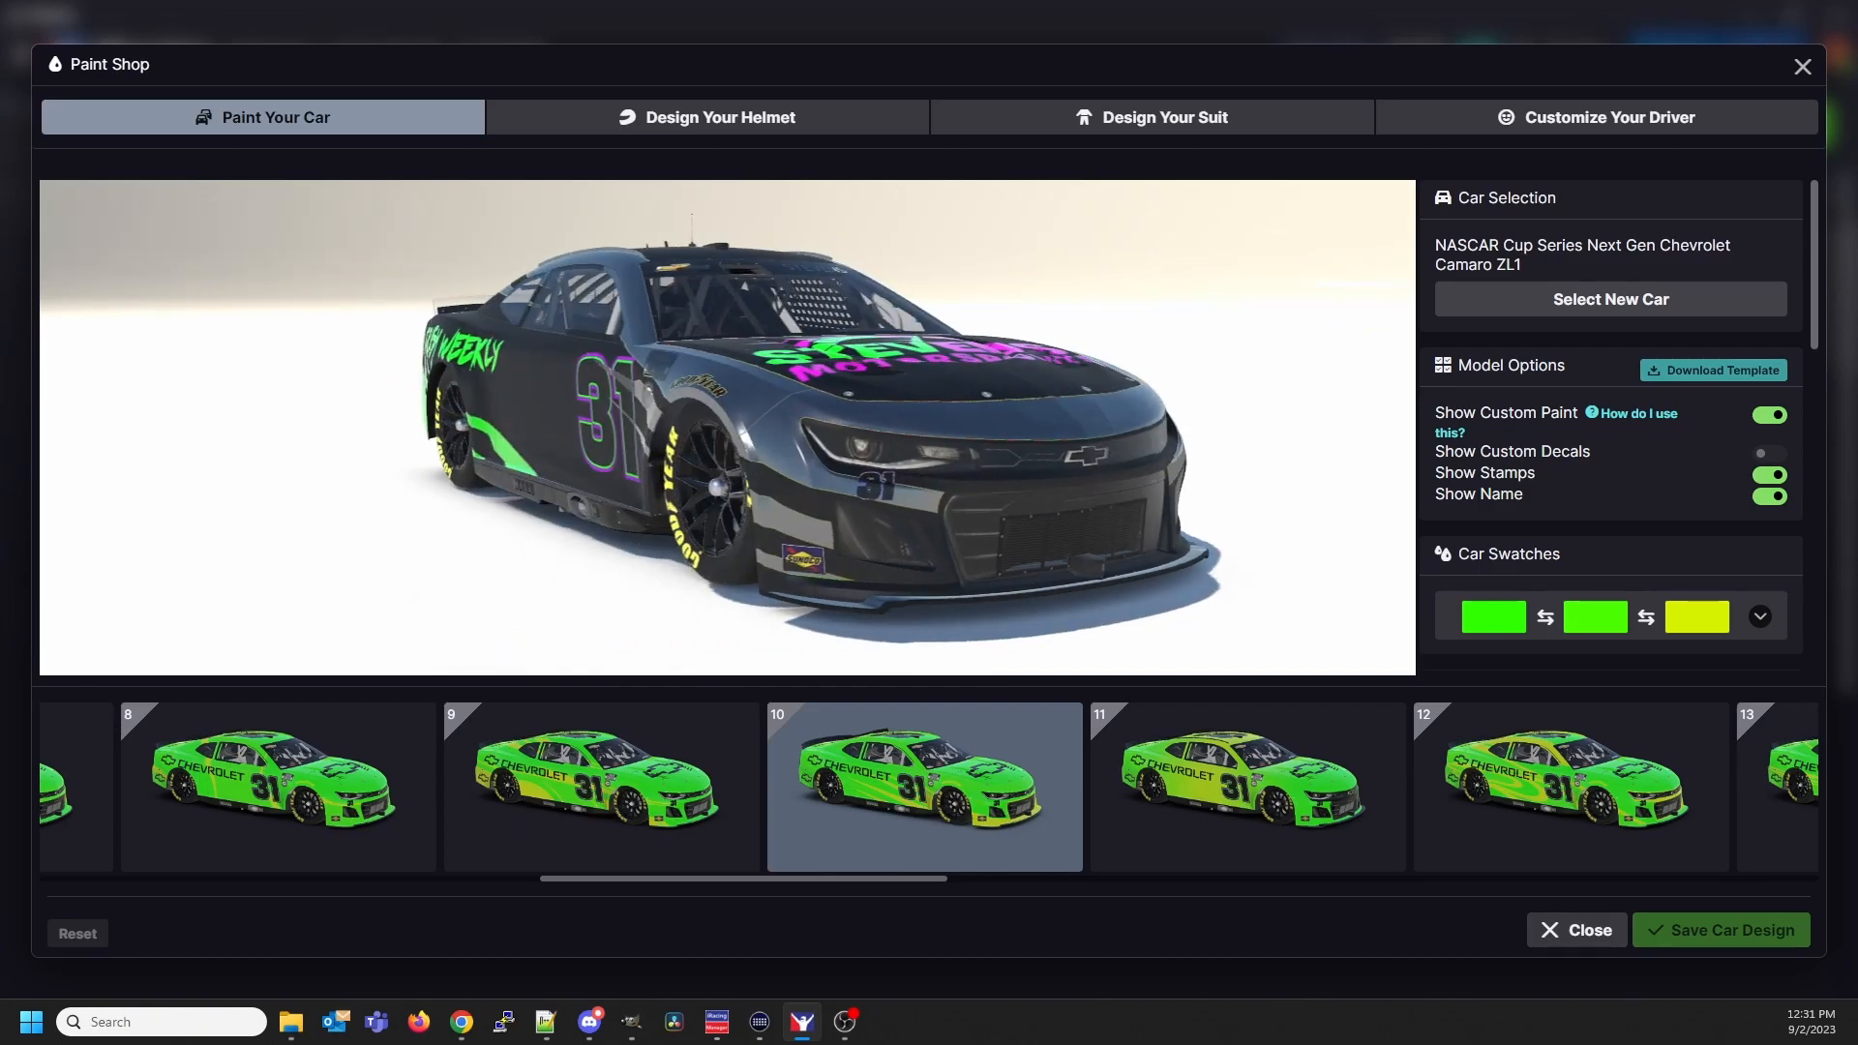
Delete the misnumbered car TGA from the chevycamarozl12022 folder and bring the Trading Paints window forward
left_click(290, 1022)
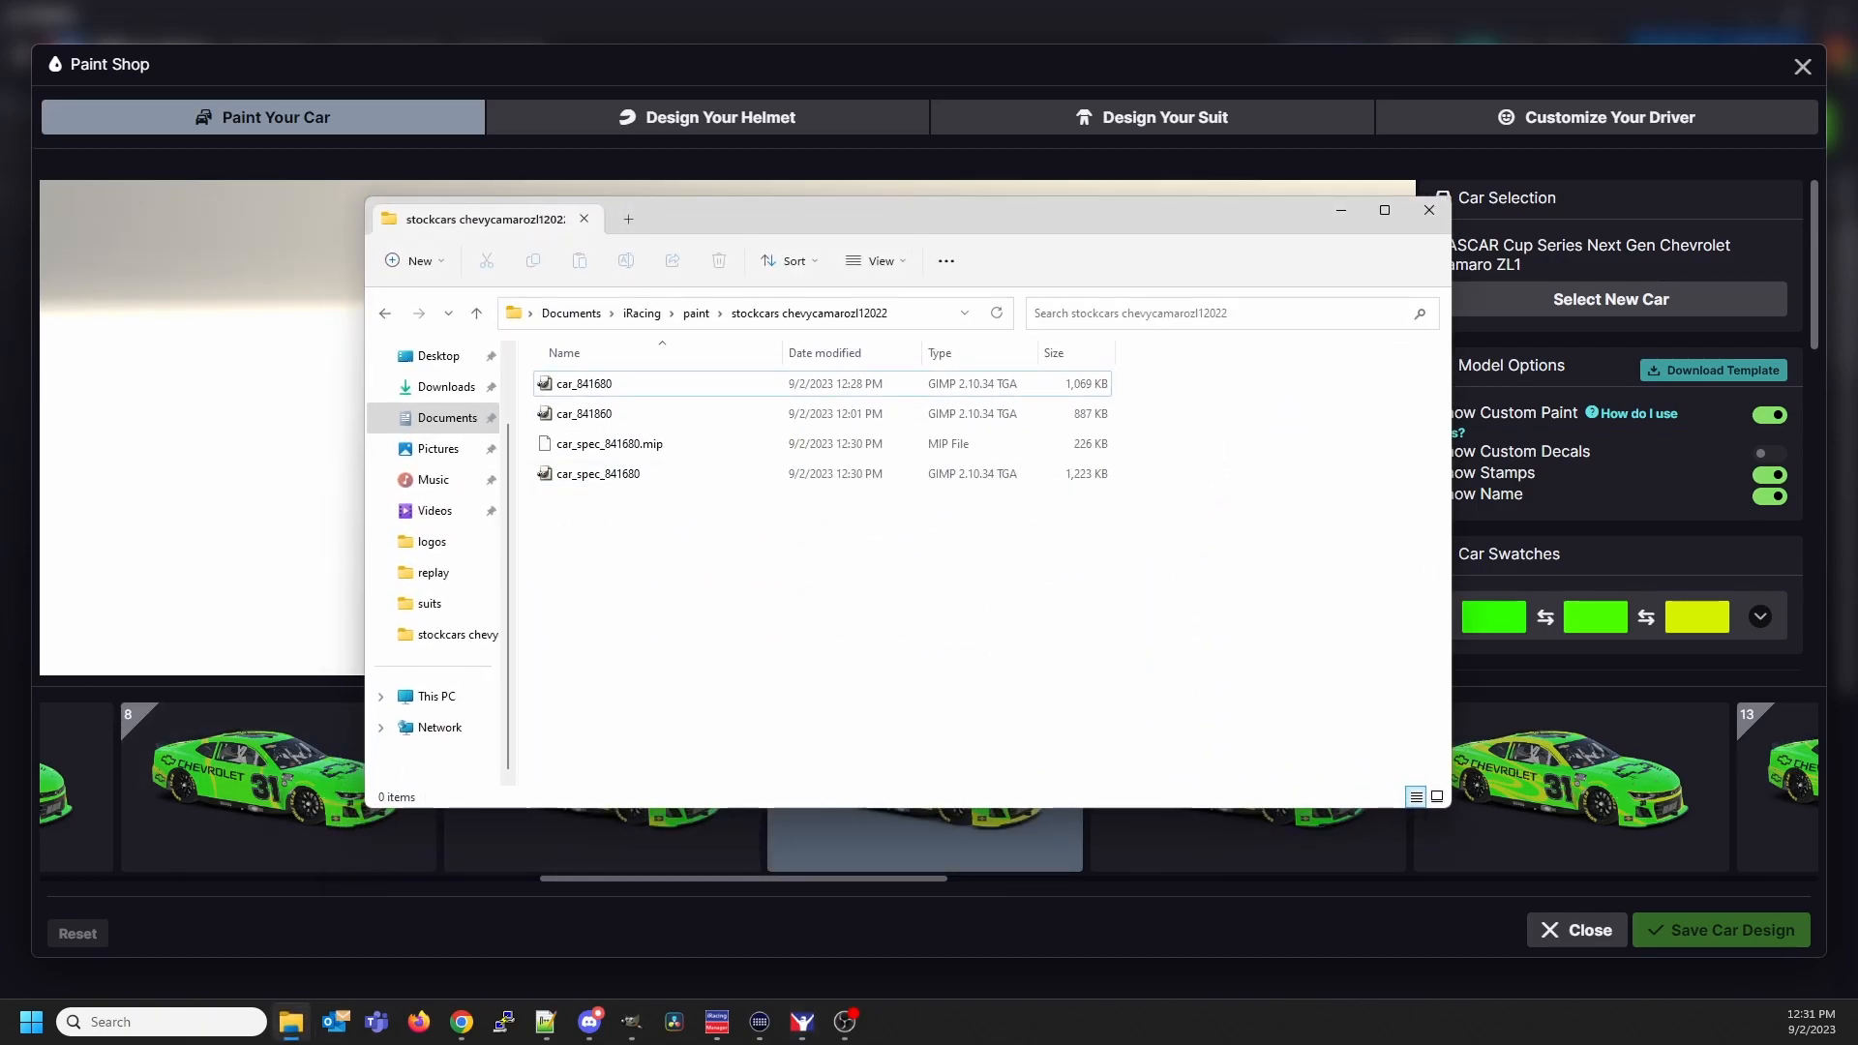
right_click(602, 415)
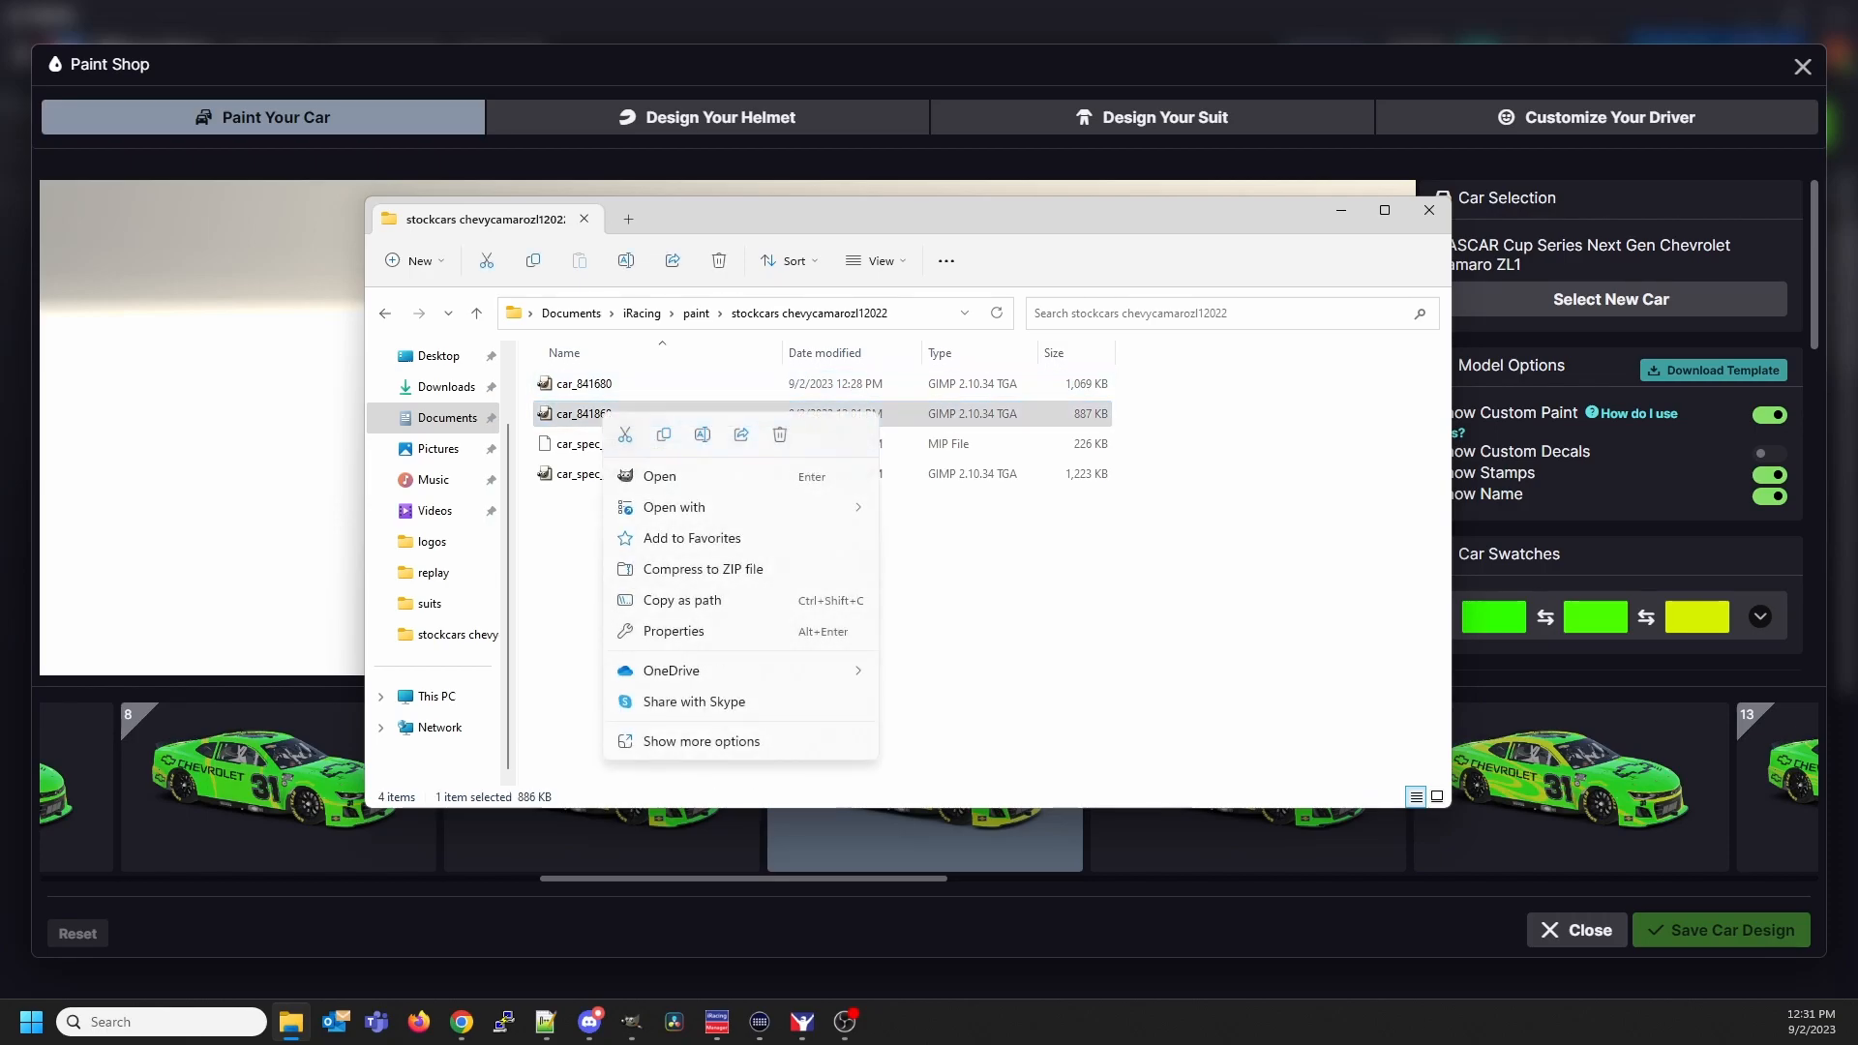
left_click(780, 434)
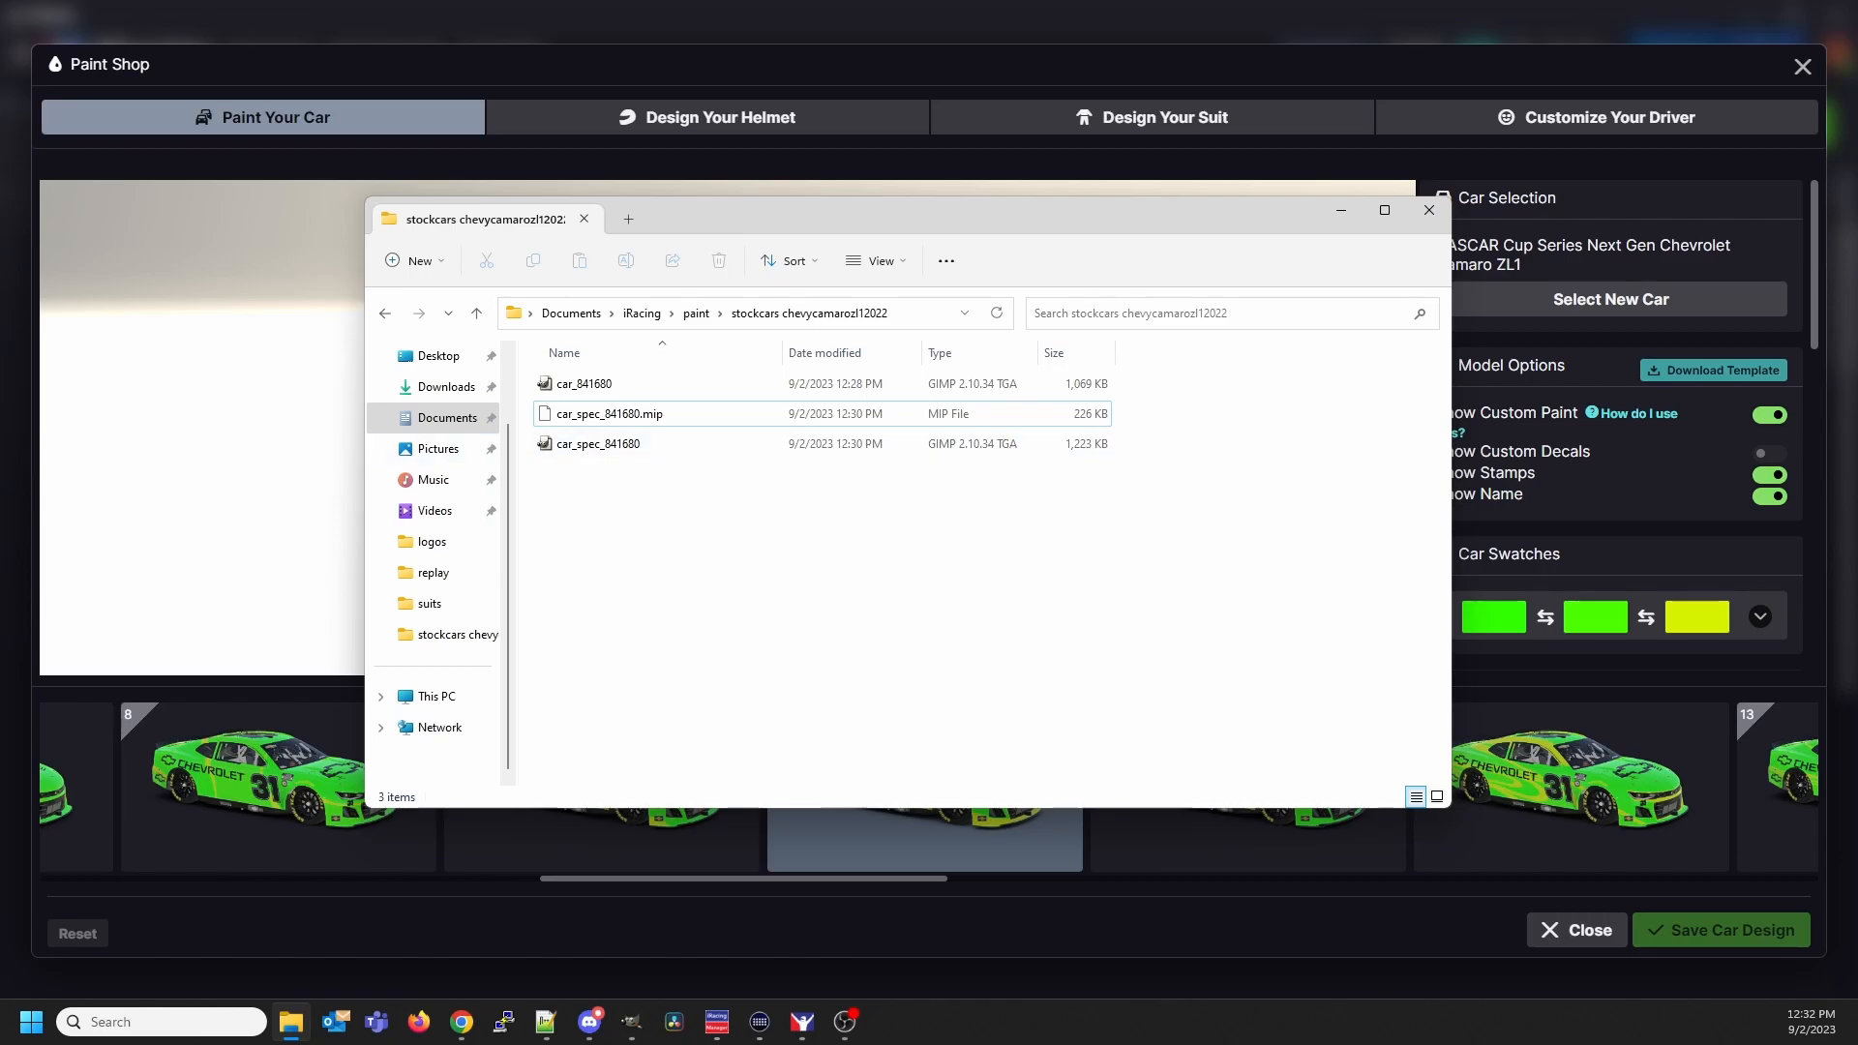
key("alt+Tab")
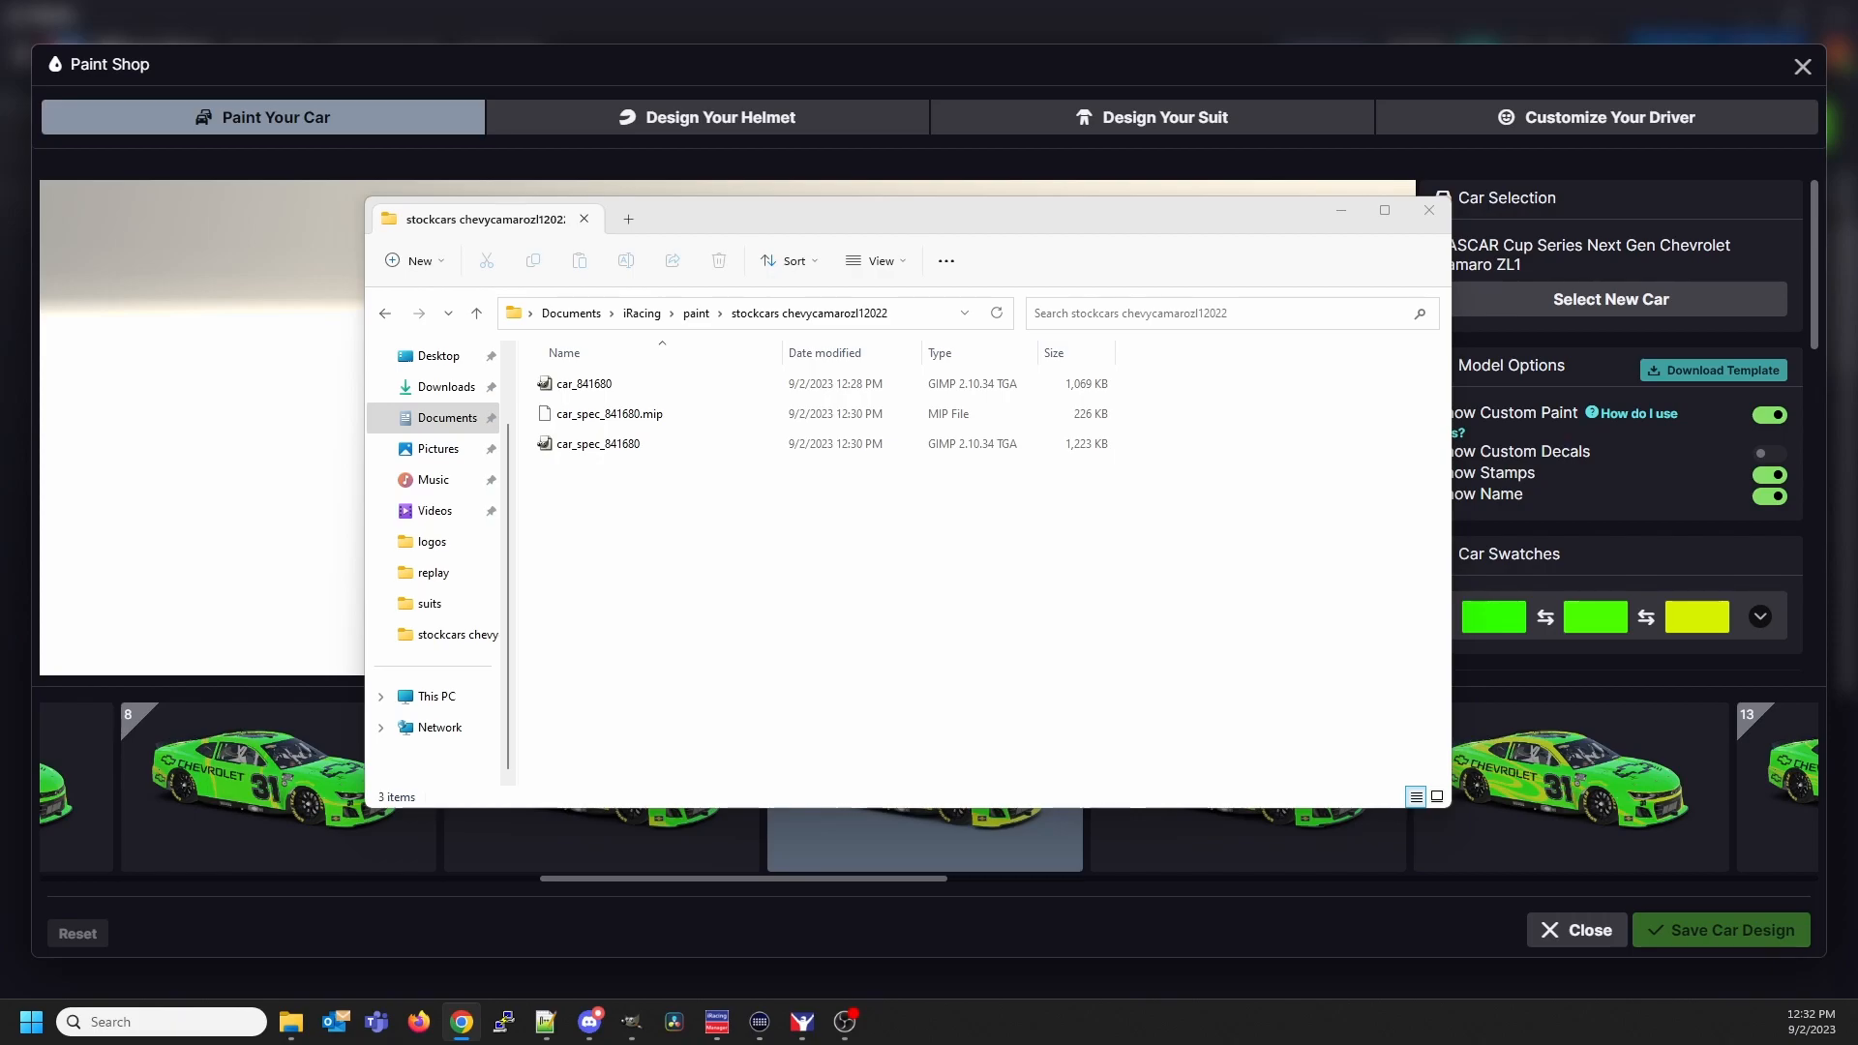
mouse_move(0, 208)
left_mouse_down()
mouse_move(361, 357)
mouse_move(909, 199)
mouse_move(1043, 50)
left_mouse_up()
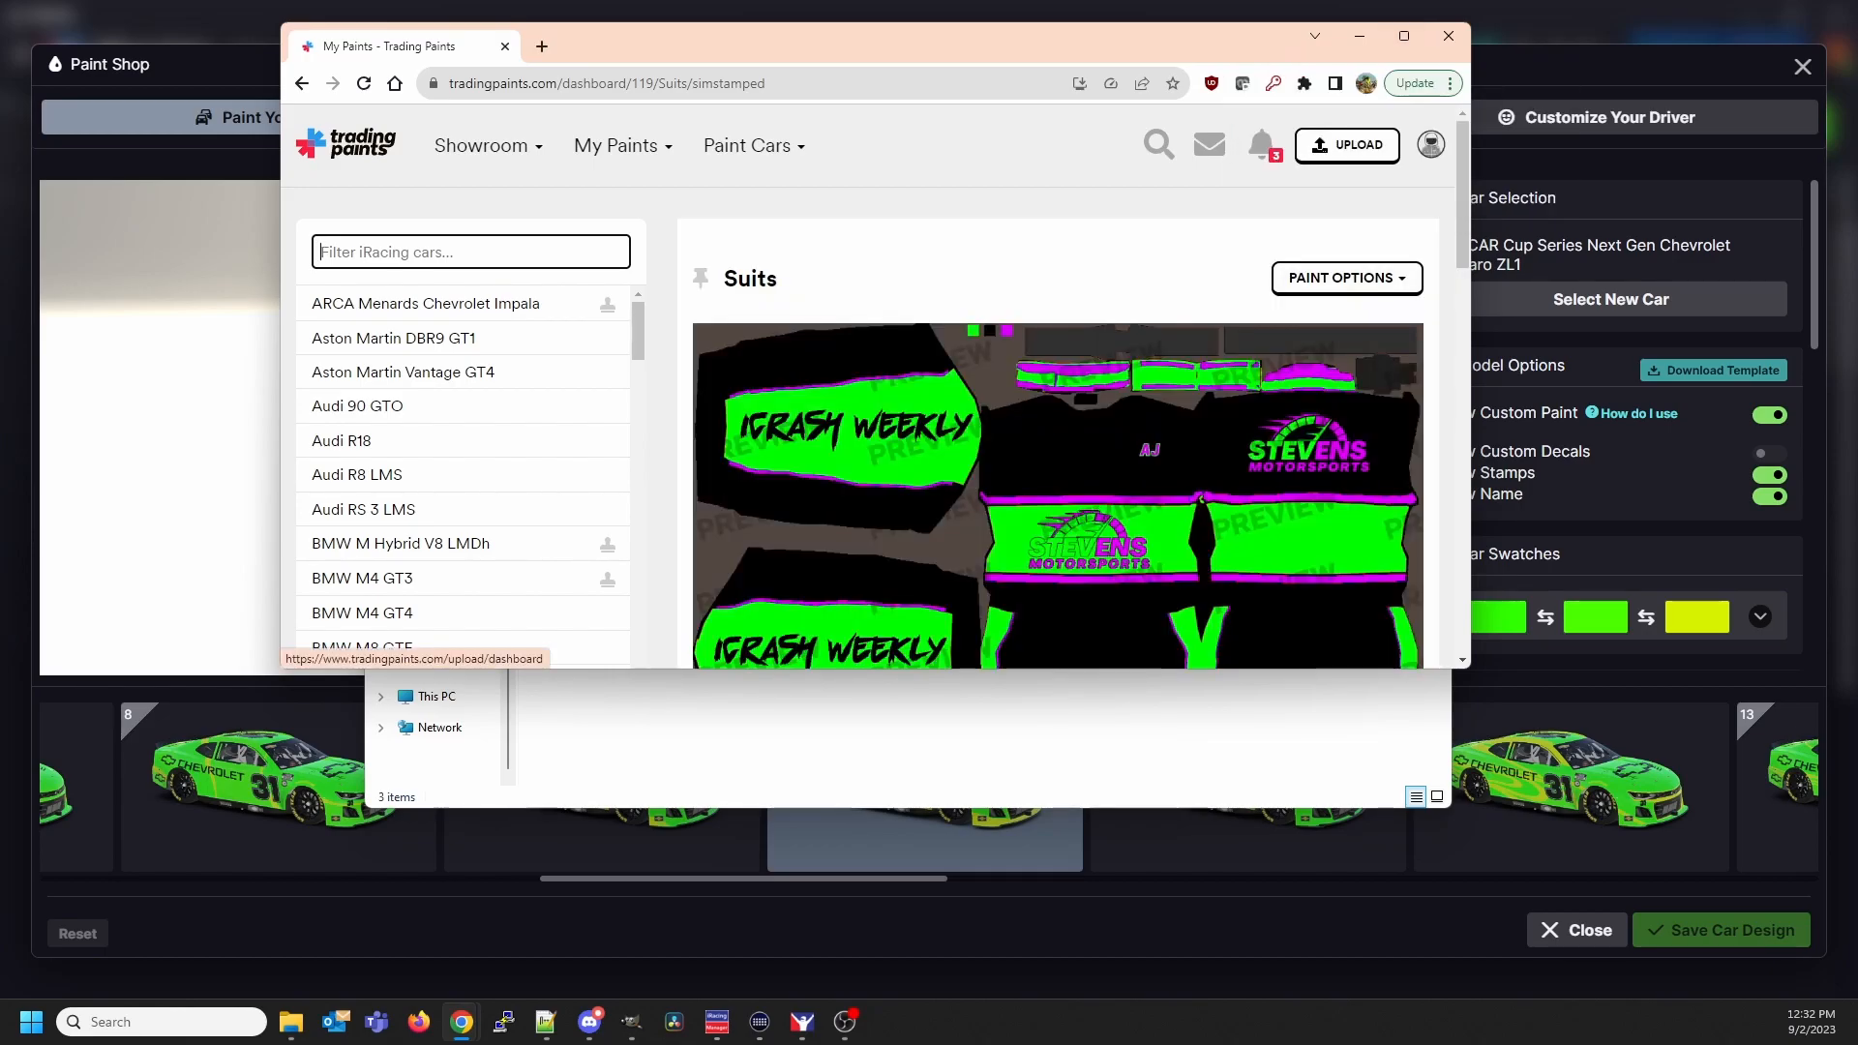
Open Trading Paints' upload page in a maximized browser and start choosing a paint file
left_click(1346, 145)
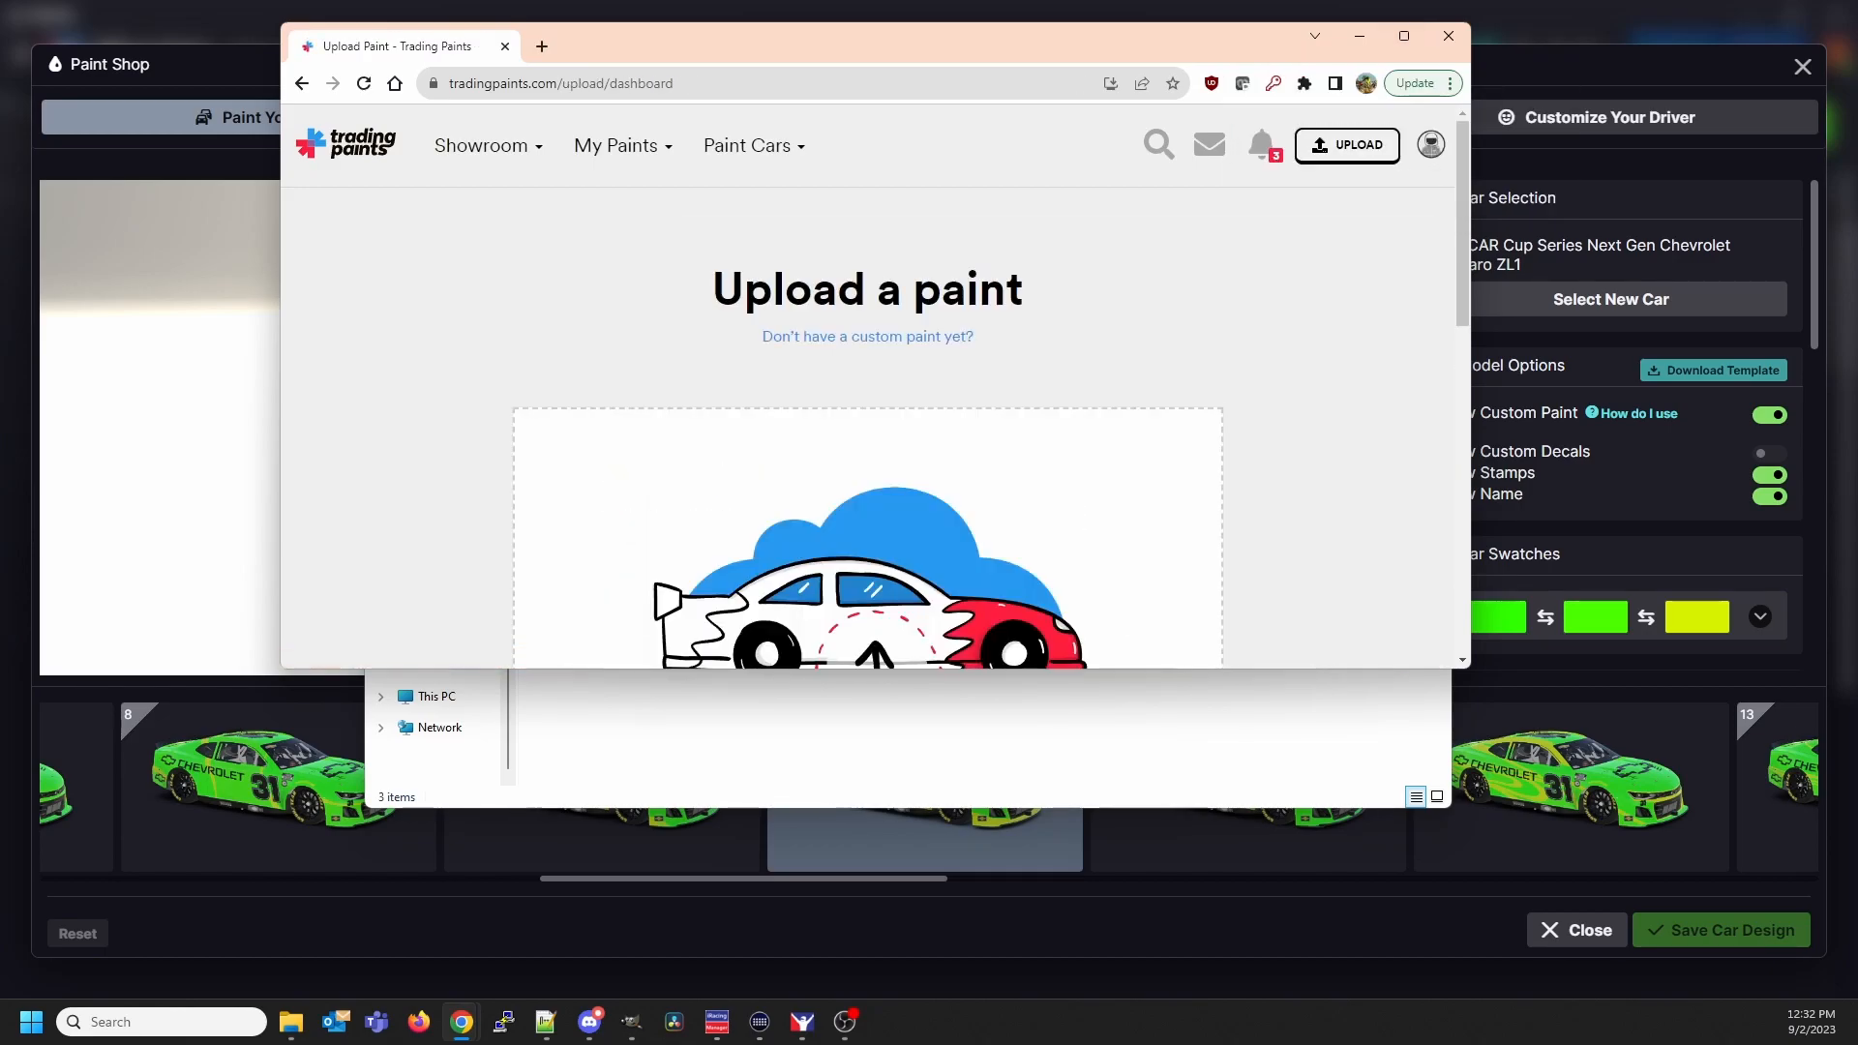
scroll(871, 387, "down", 2)
scroll(871, 387, "down", 4)
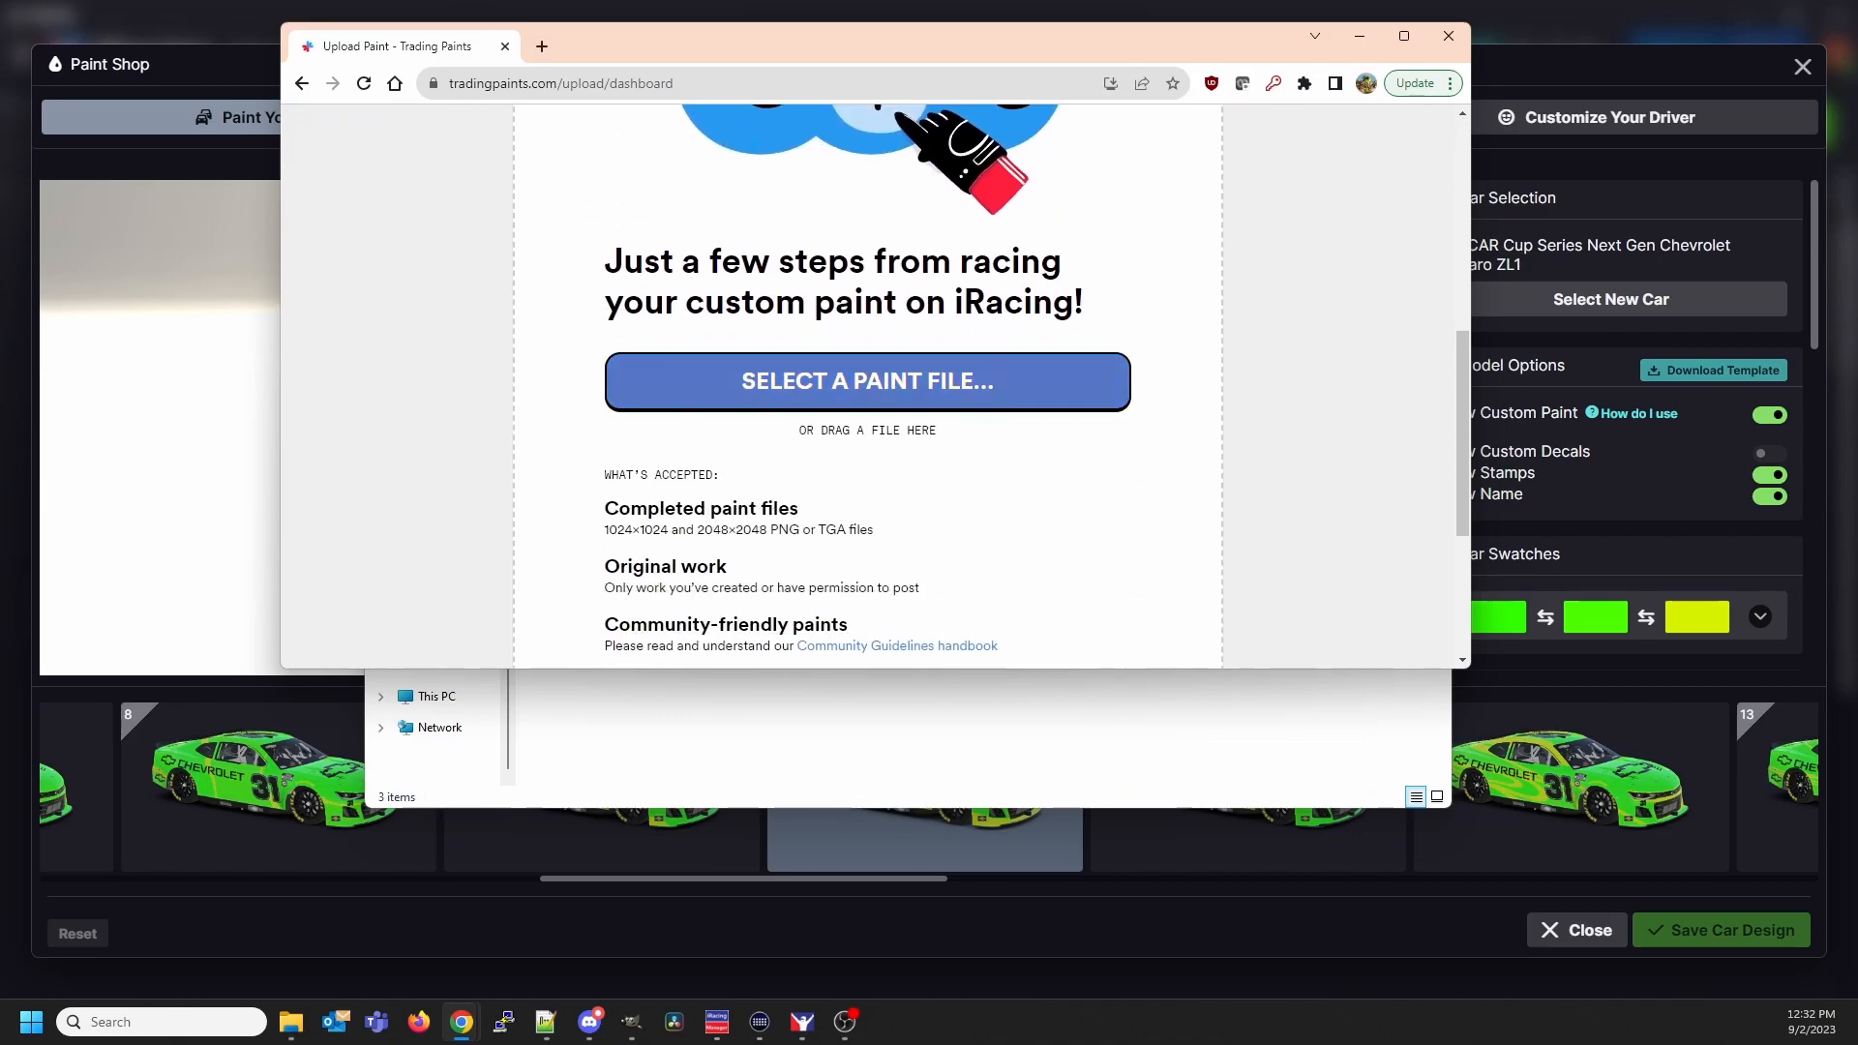
left_click(1403, 36)
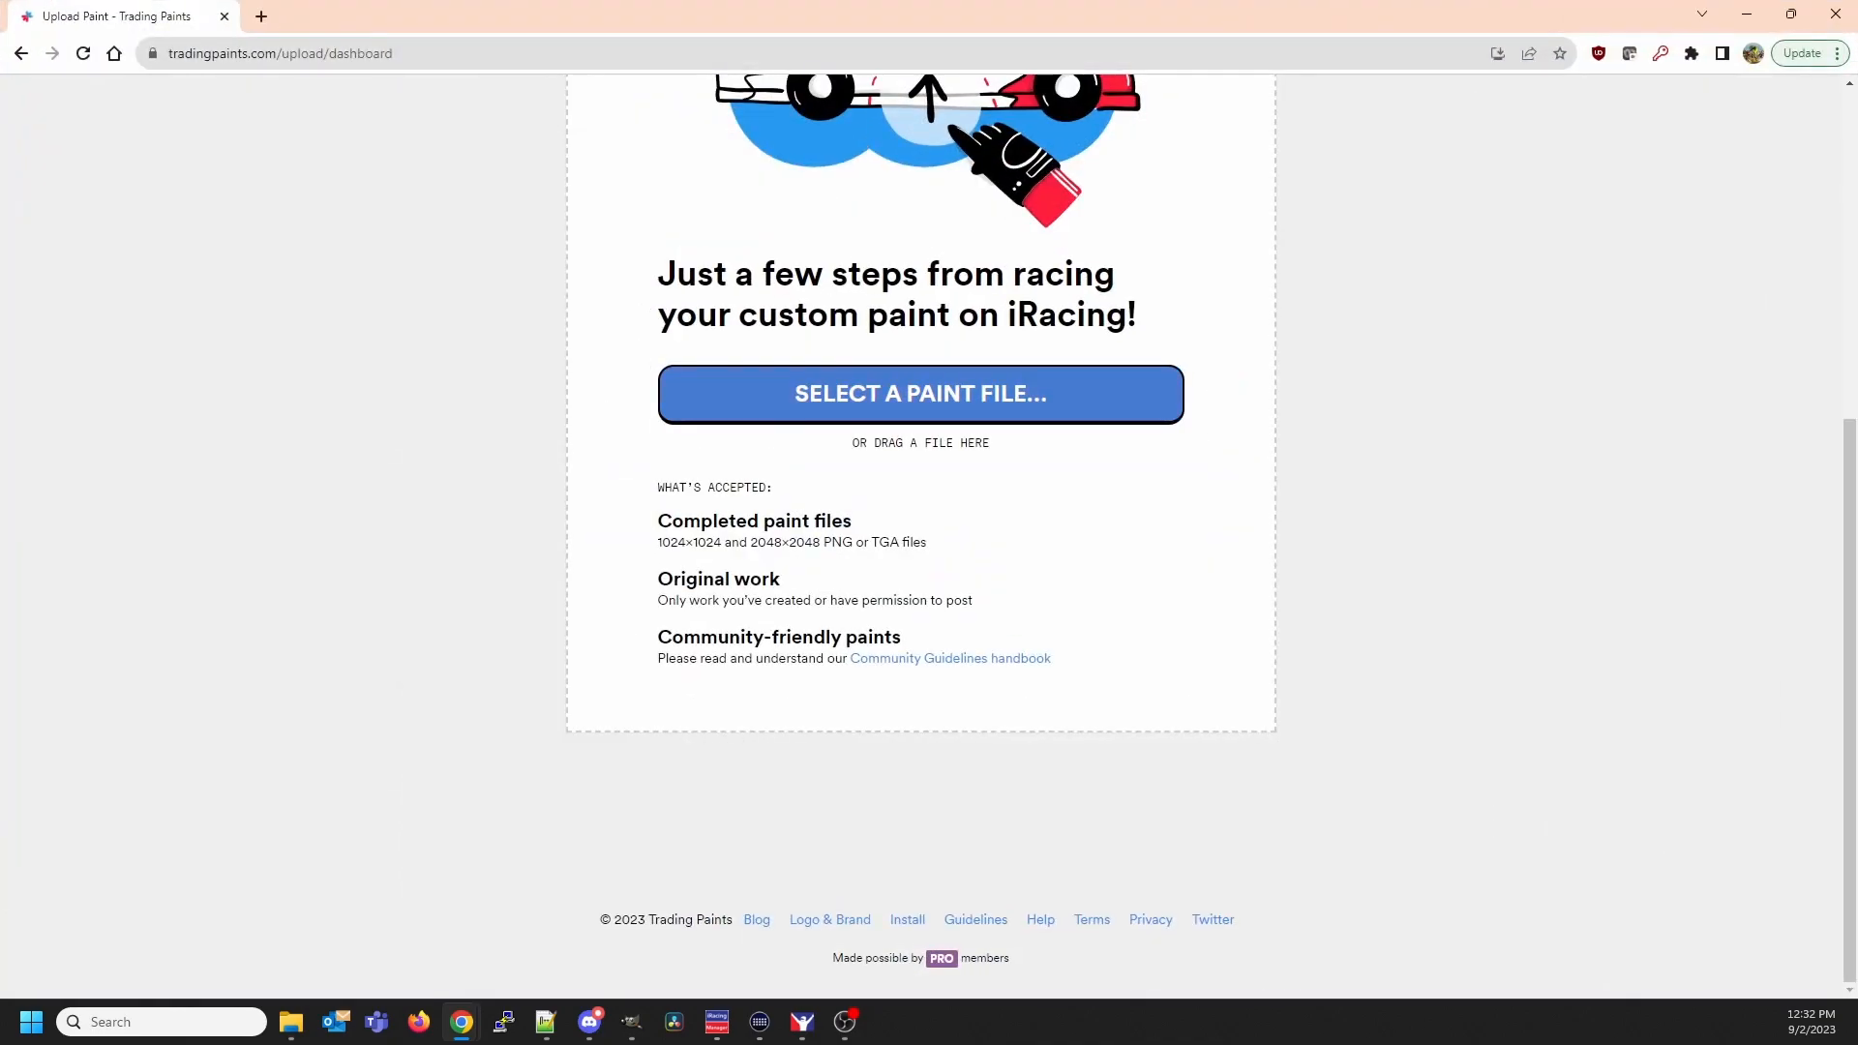
left_click(919, 393)
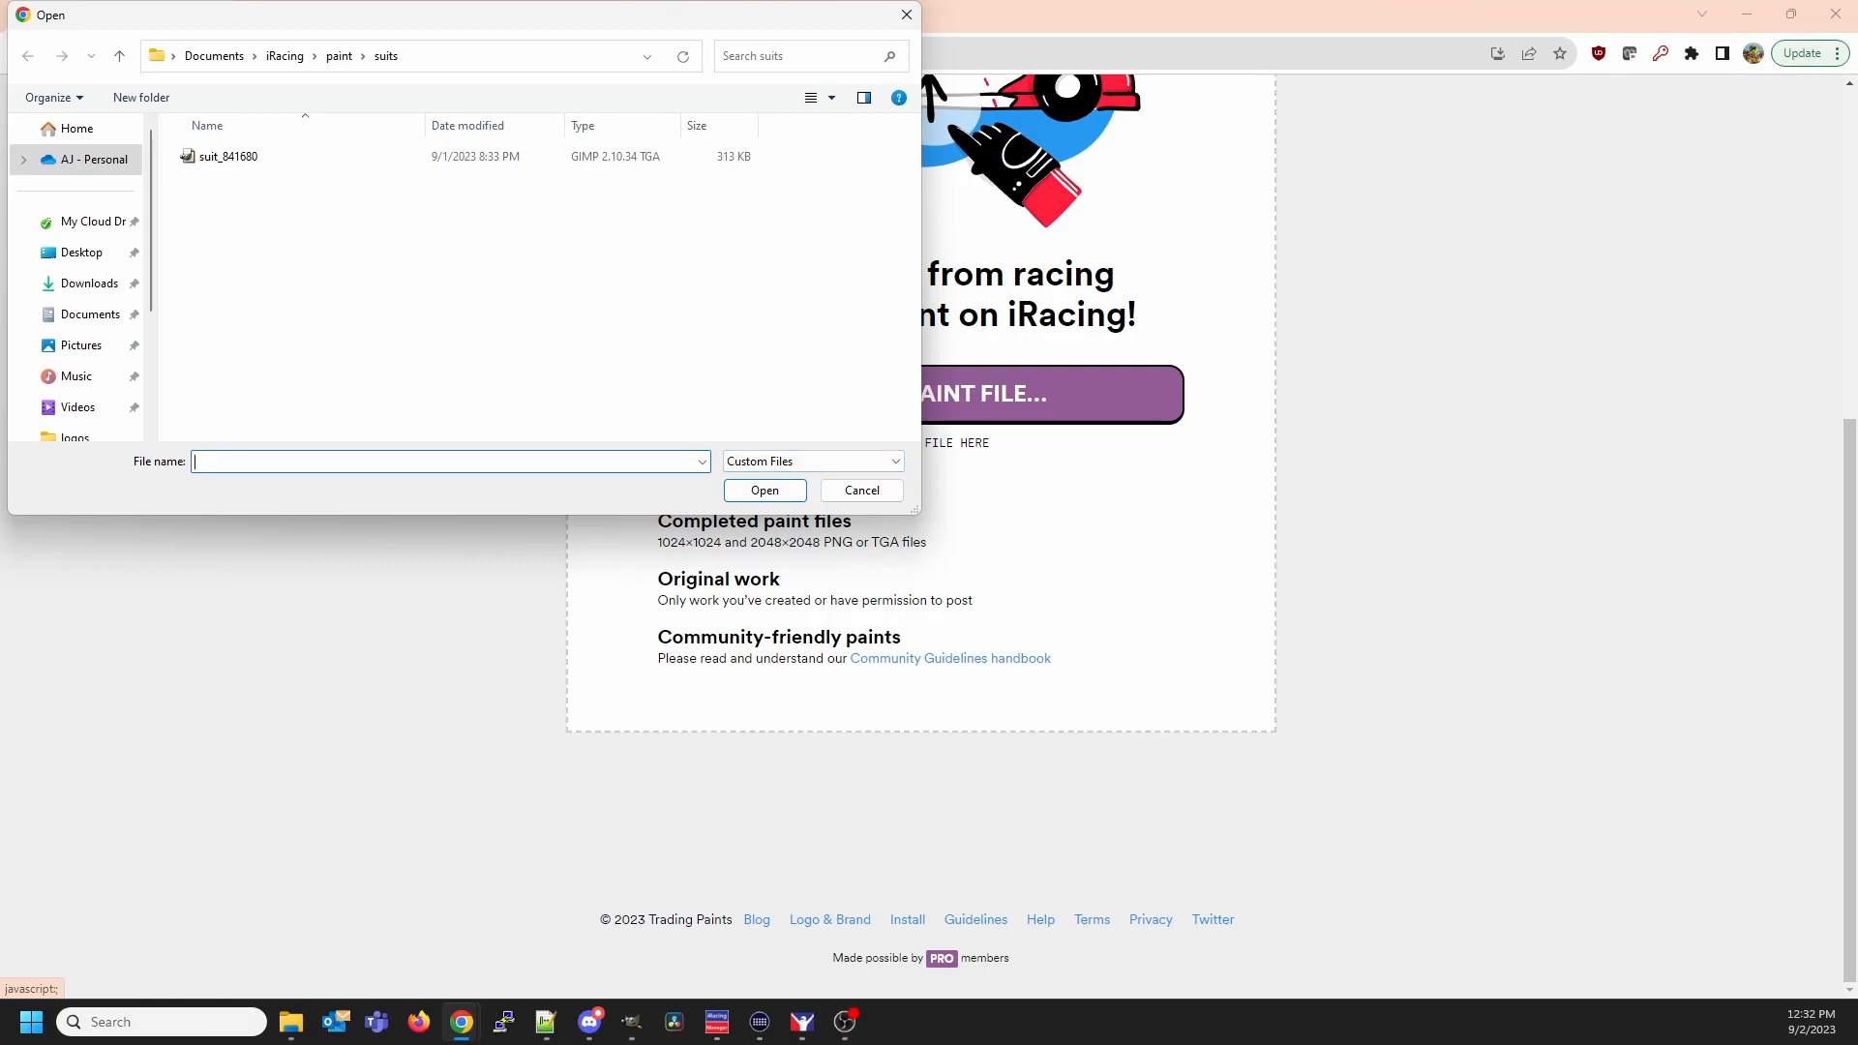
Browse to iRacing > paint > stockcars chevycamarozl12022 and pick car_841680.tga
left_click(285, 55)
scroll(436, 281, "down", 1)
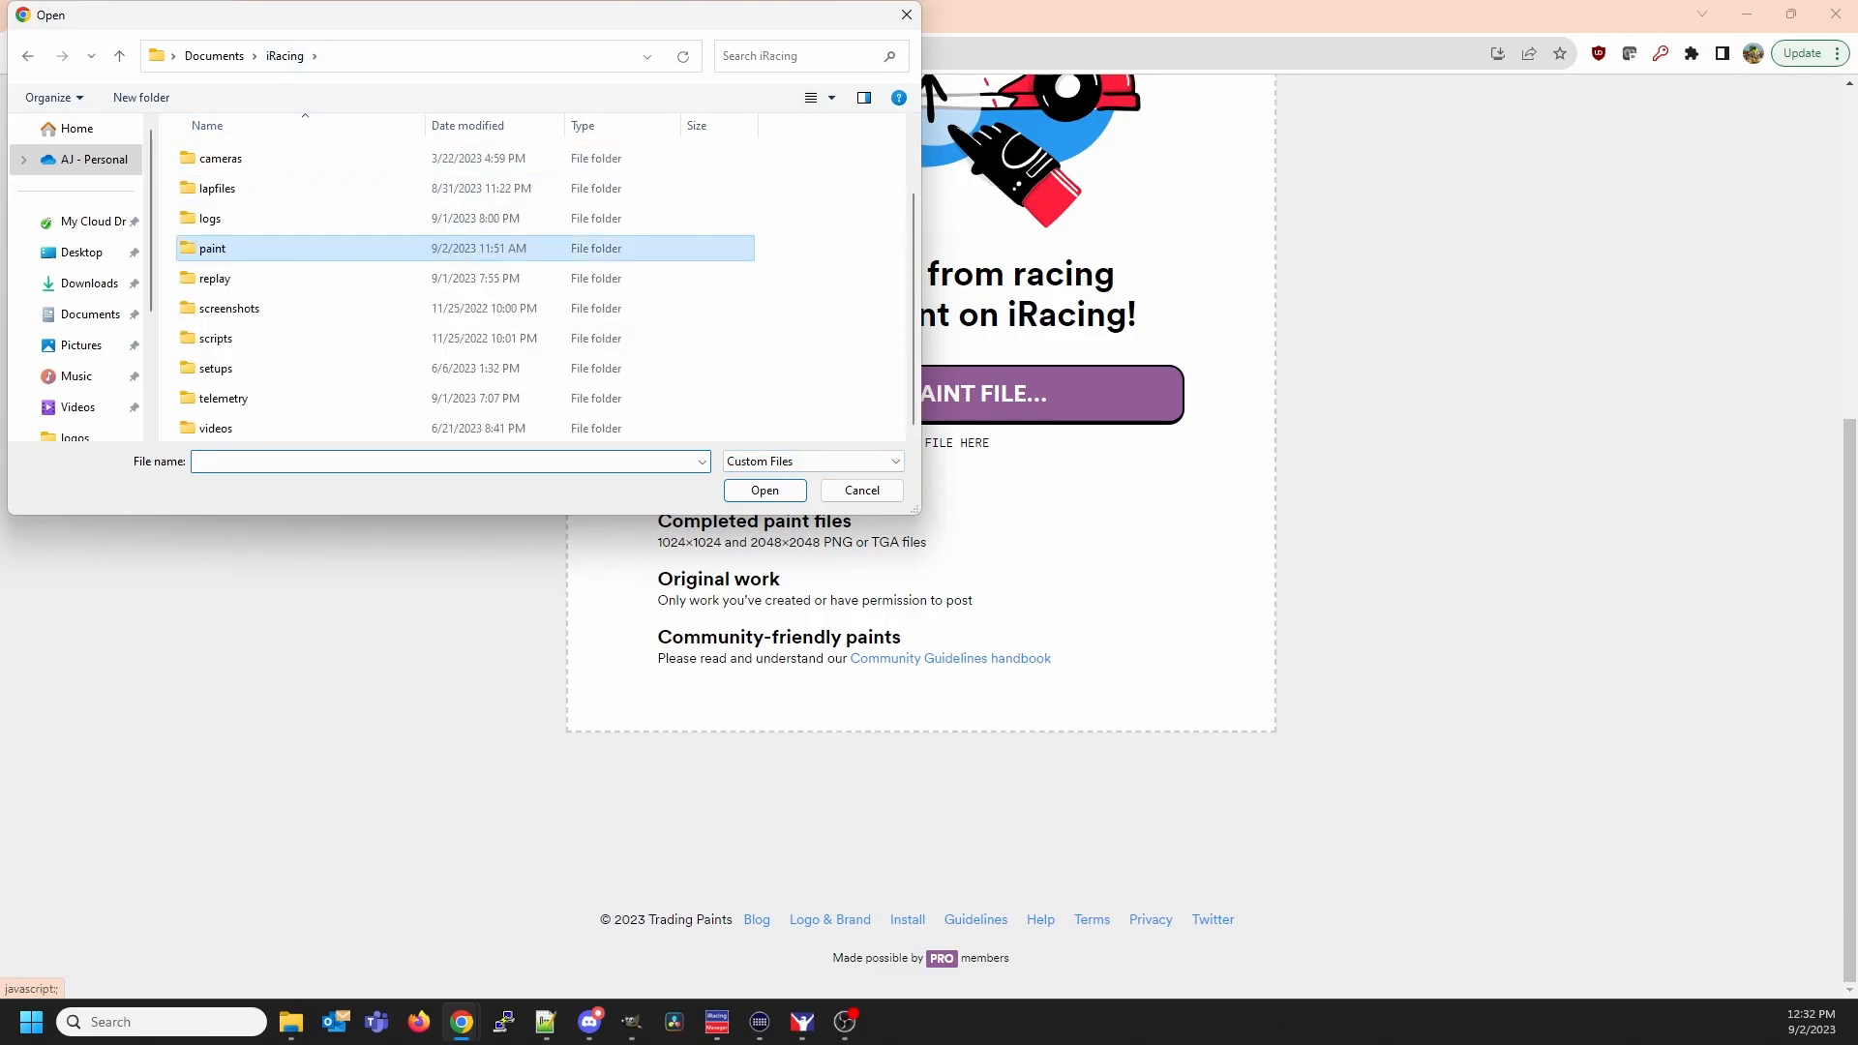
double_click(212, 248)
scroll(290, 319, "down", 6)
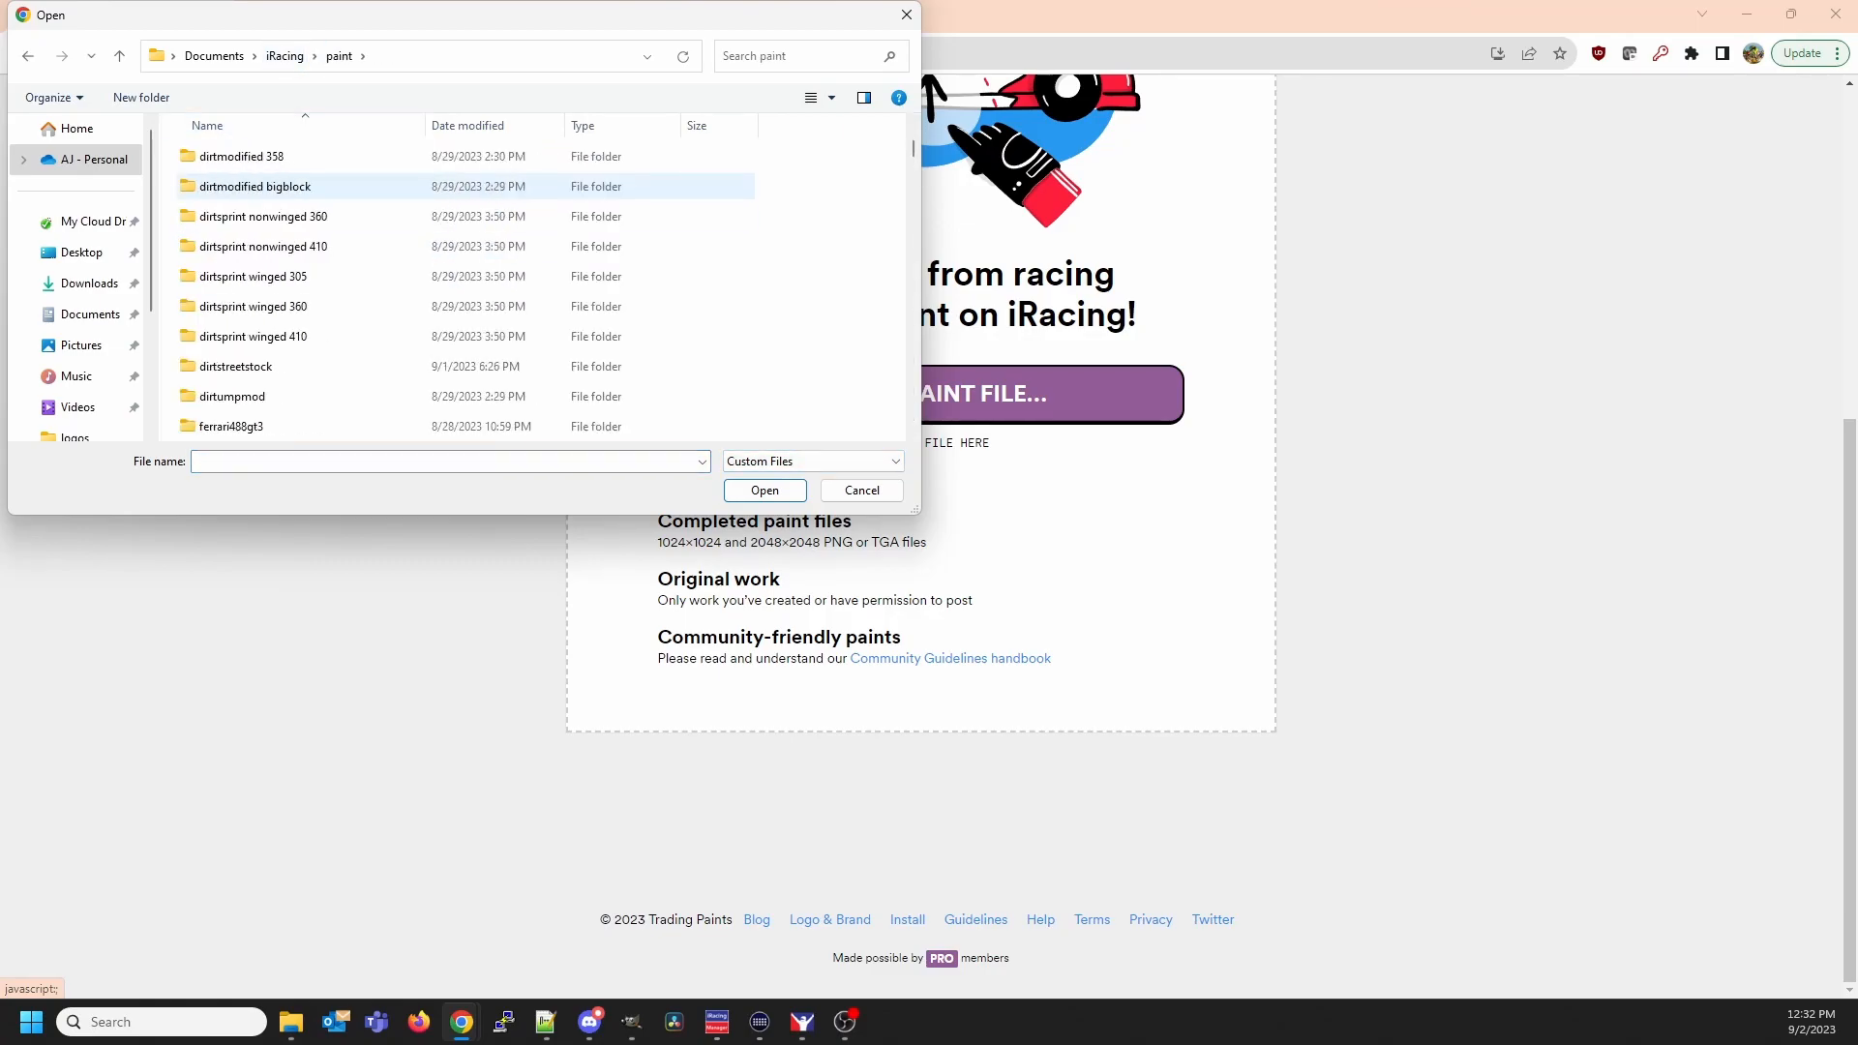
scroll(291, 395, "down", 10)
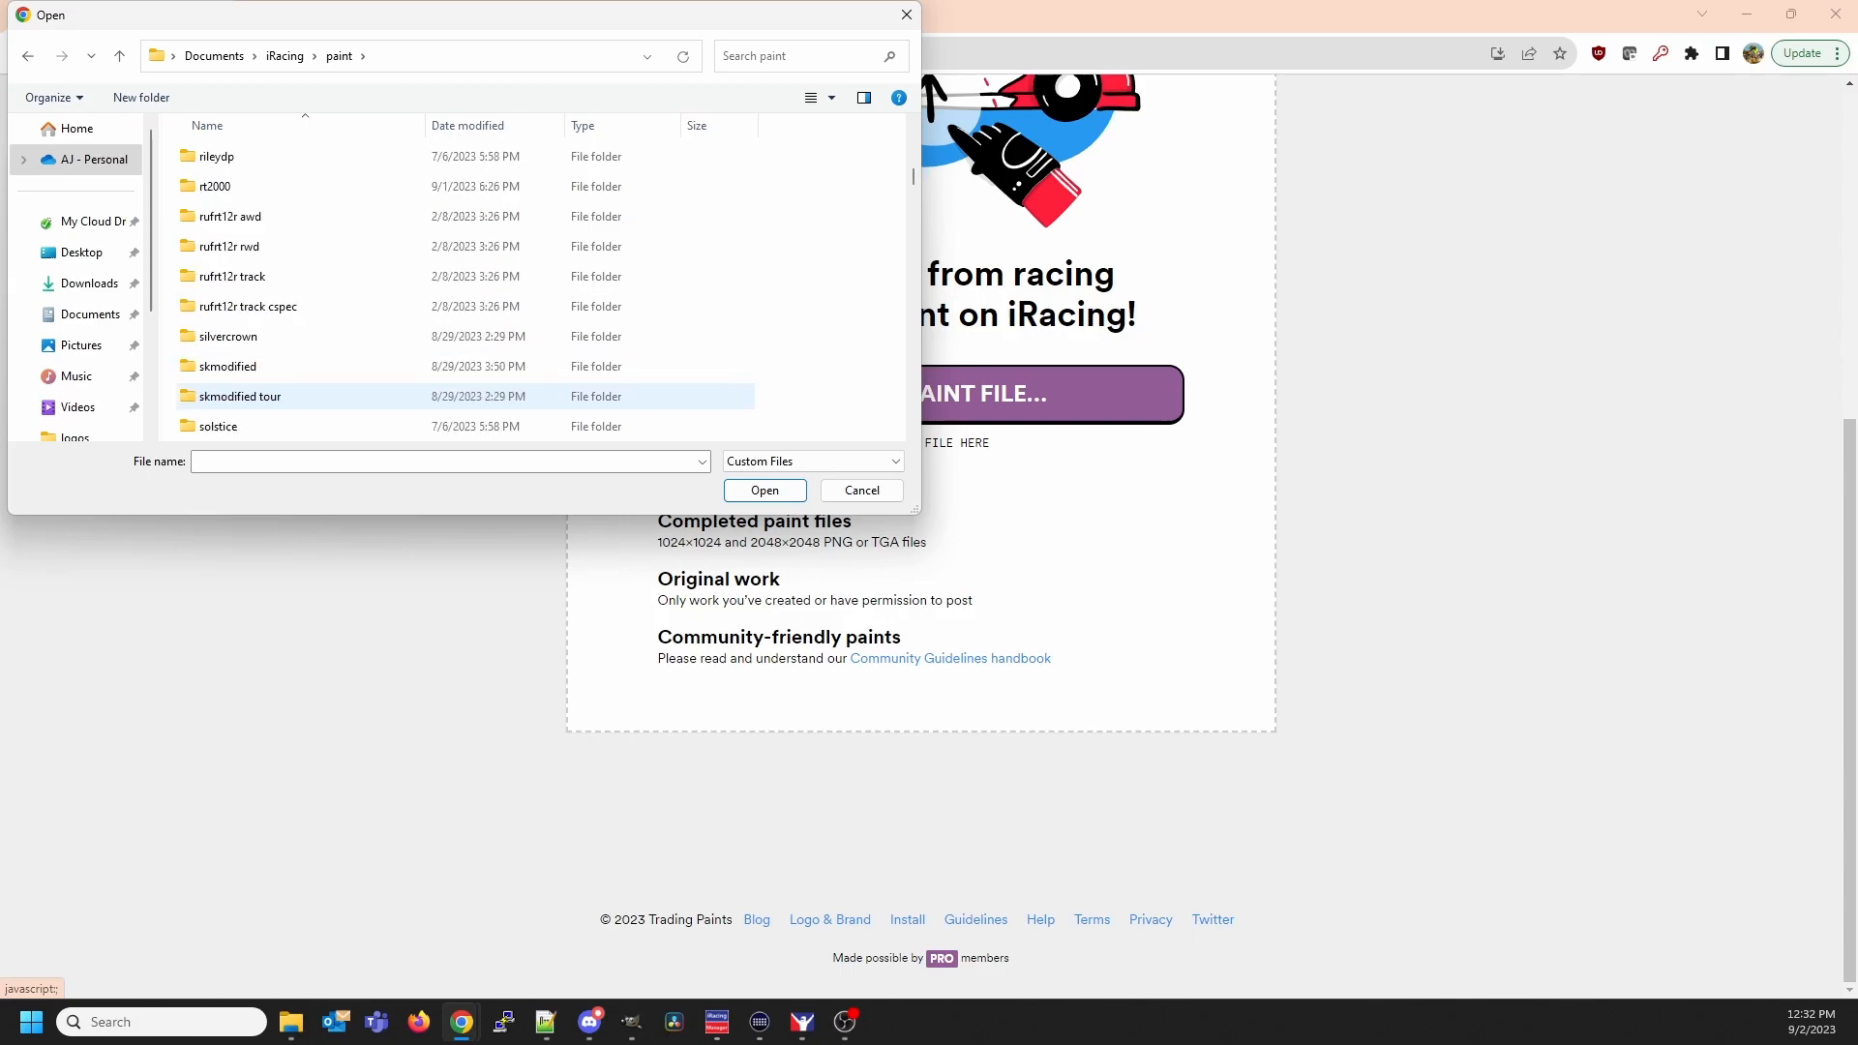
scroll(290, 245, "down", 4)
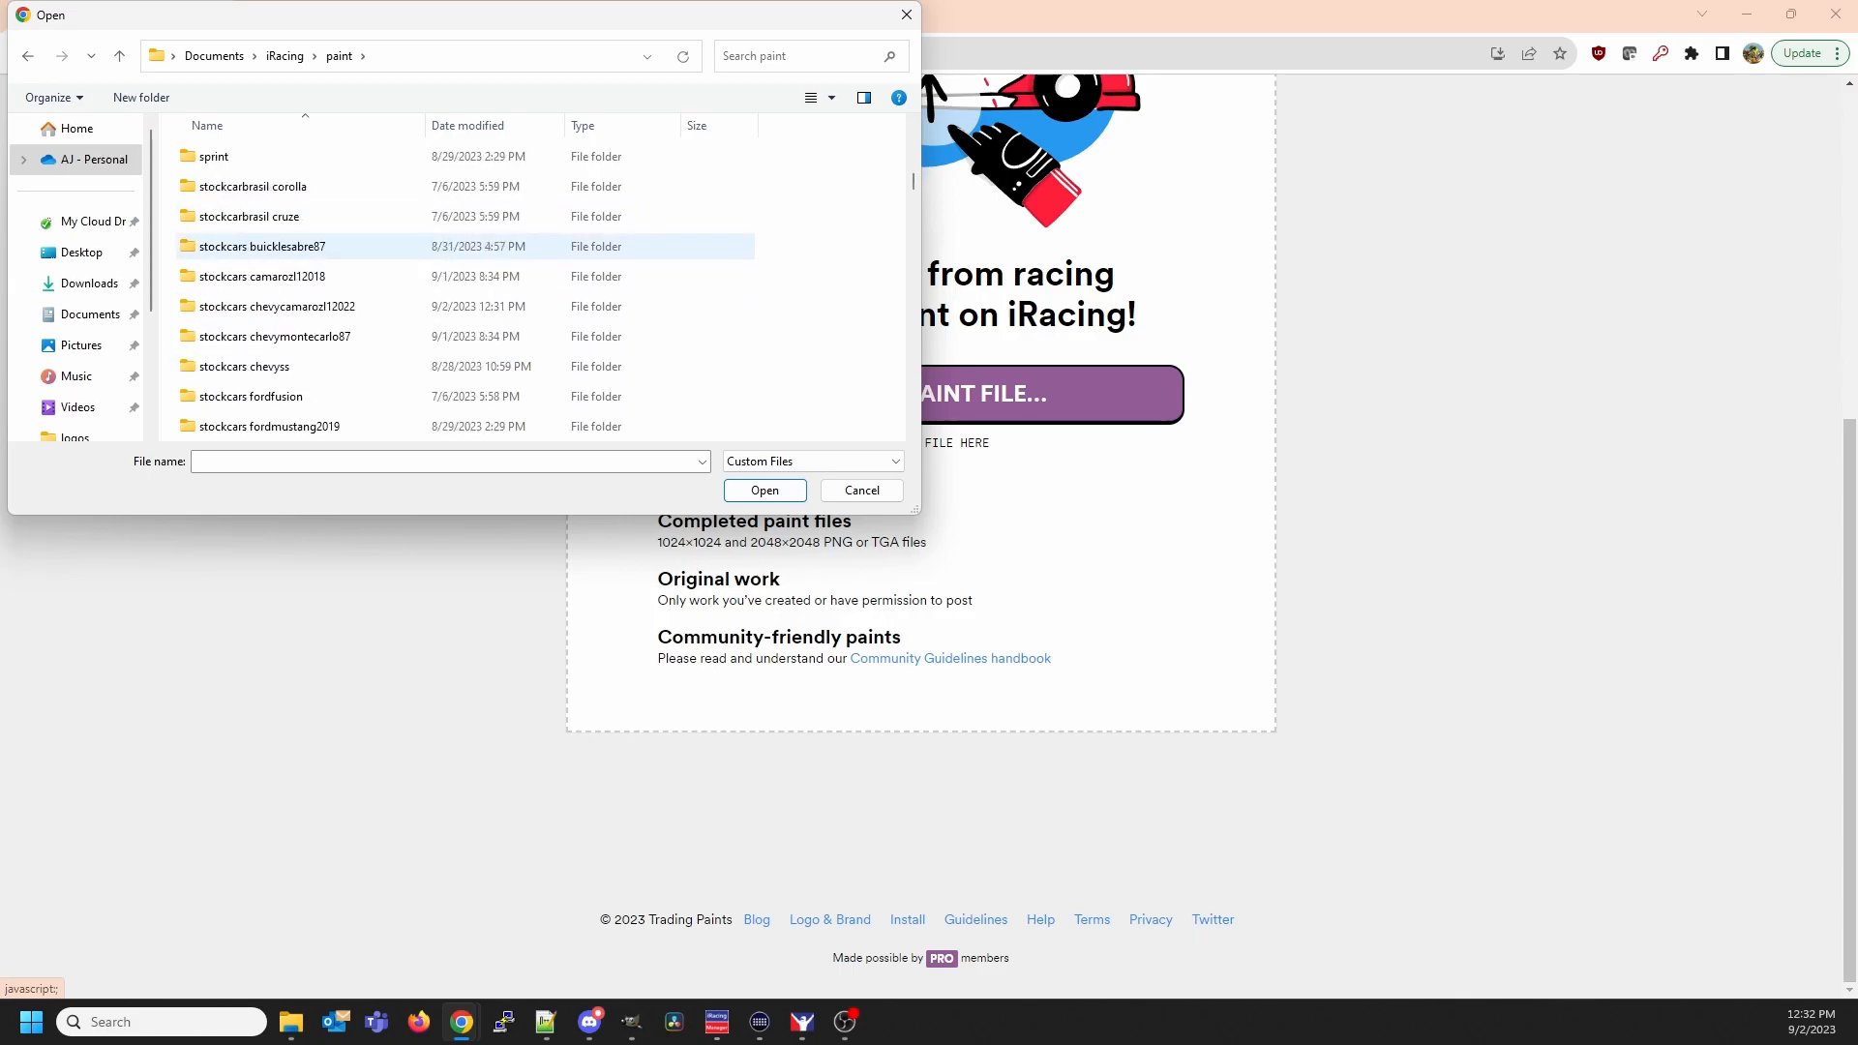
double_click(281, 306)
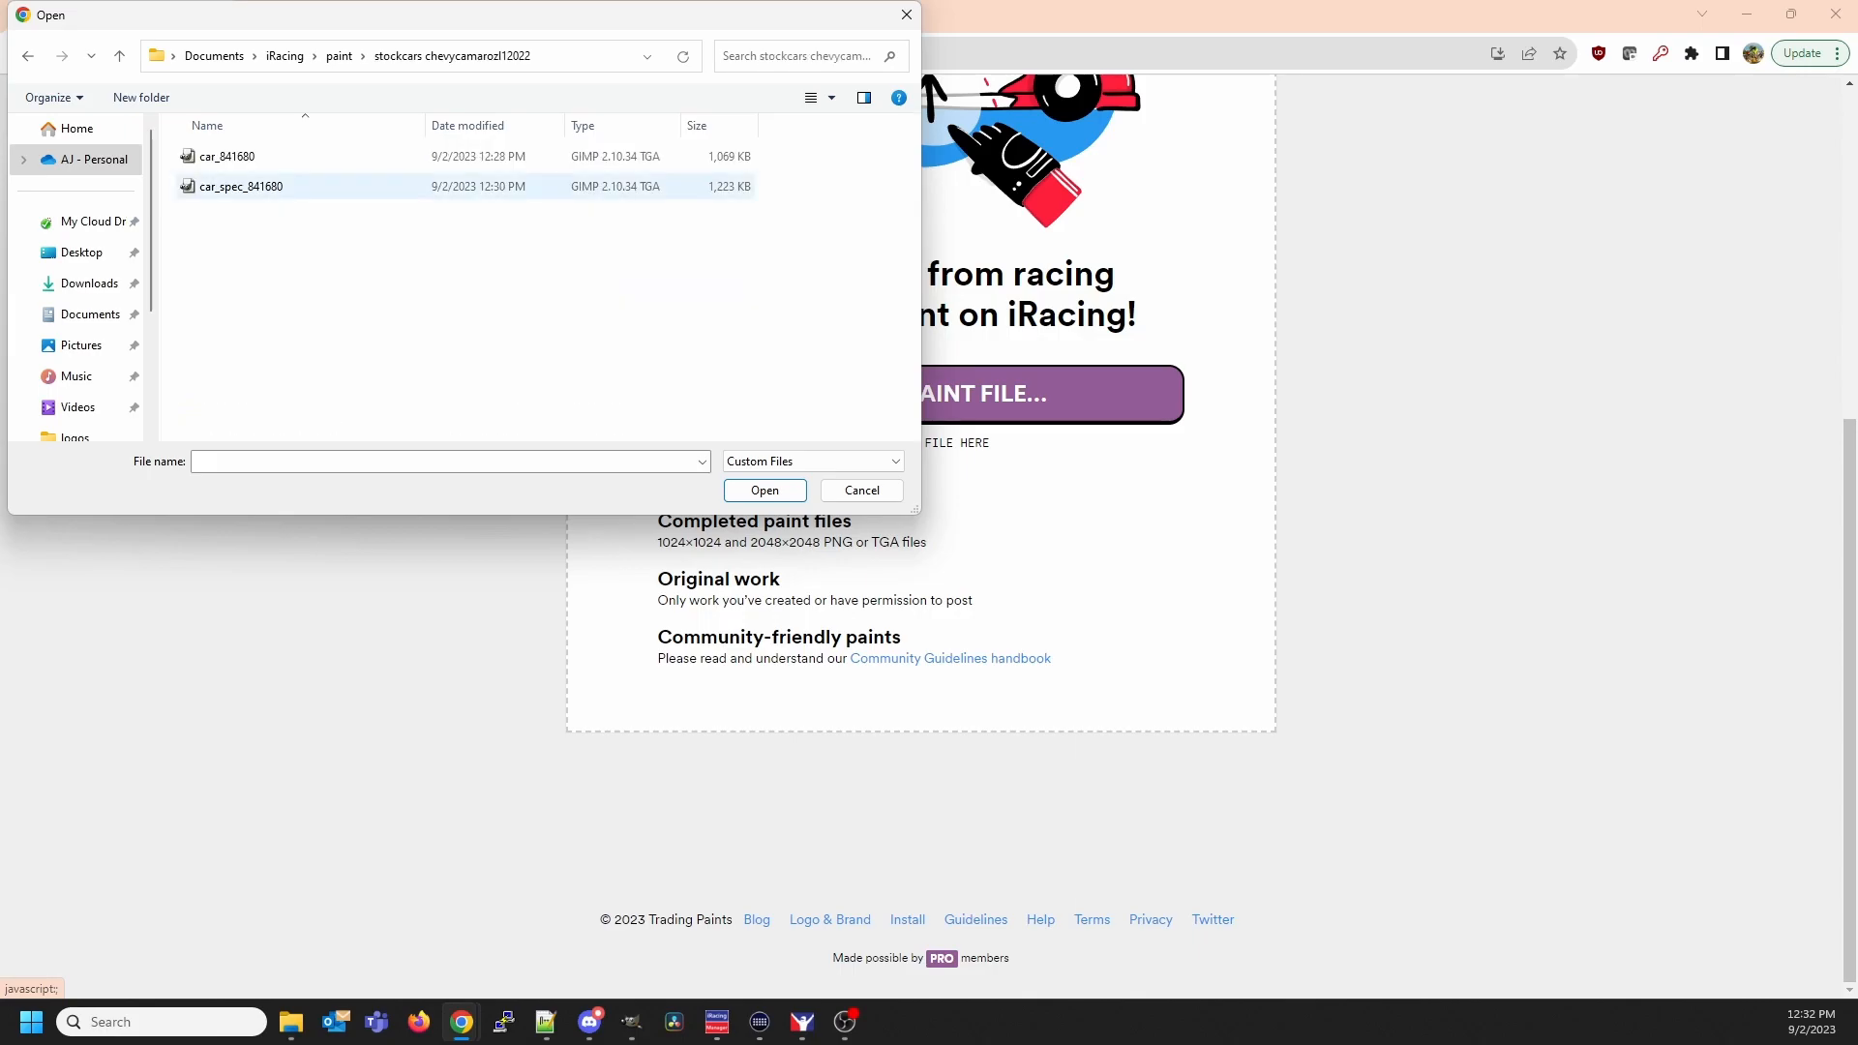
double_click(228, 157)
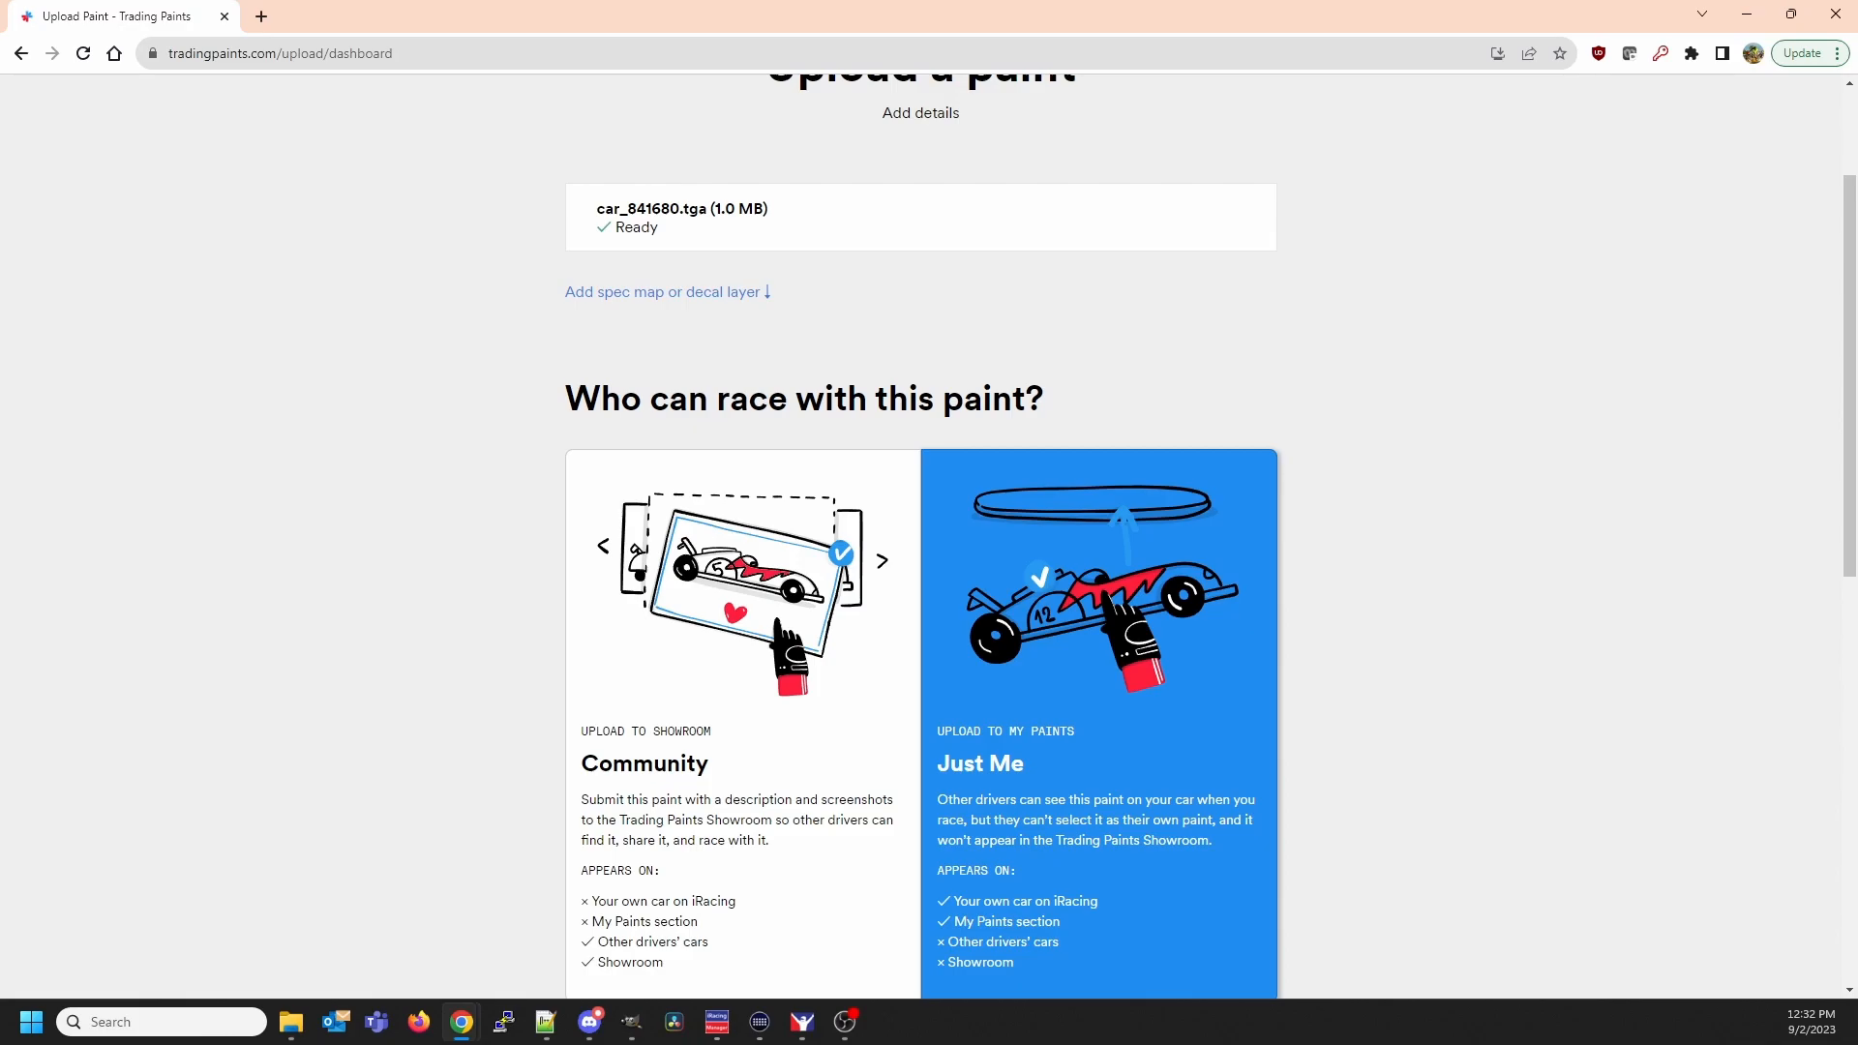
Add a spec map layer and attach car_spec_841680.mip from the Open dialog
left_click(668, 292)
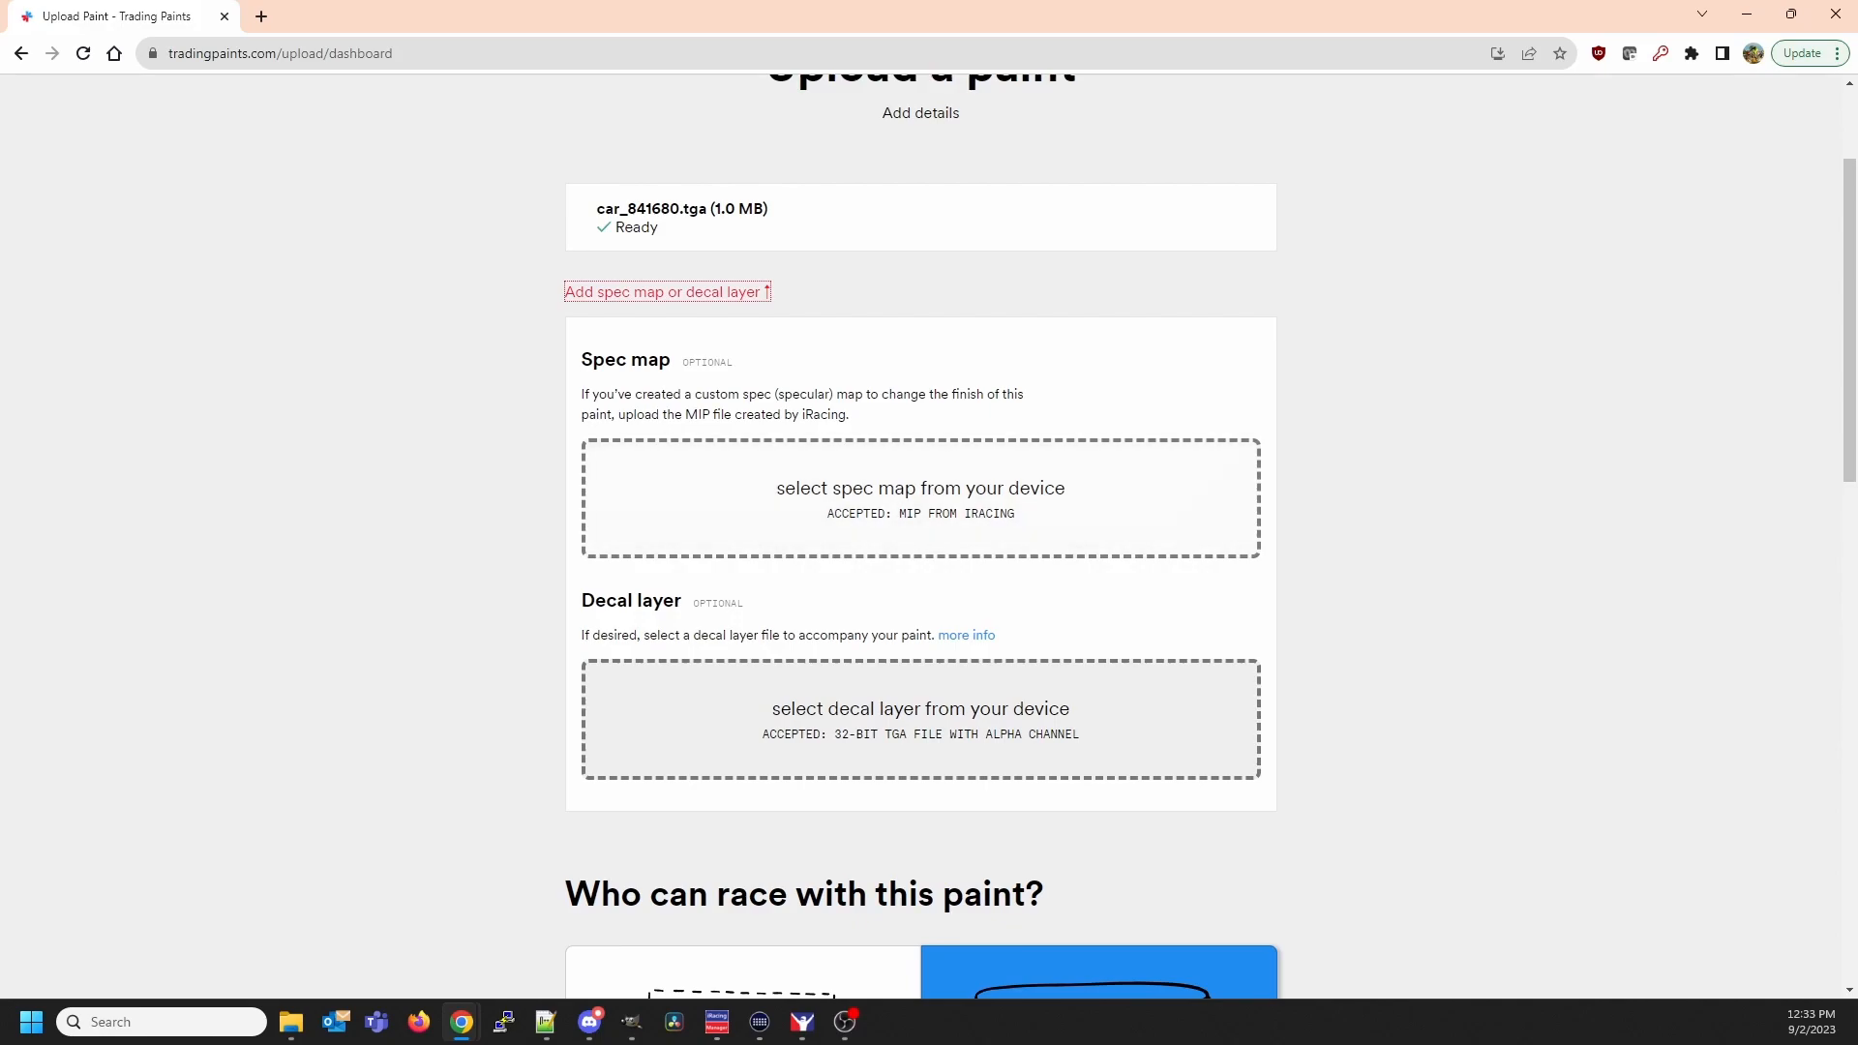
left_click(913, 507)
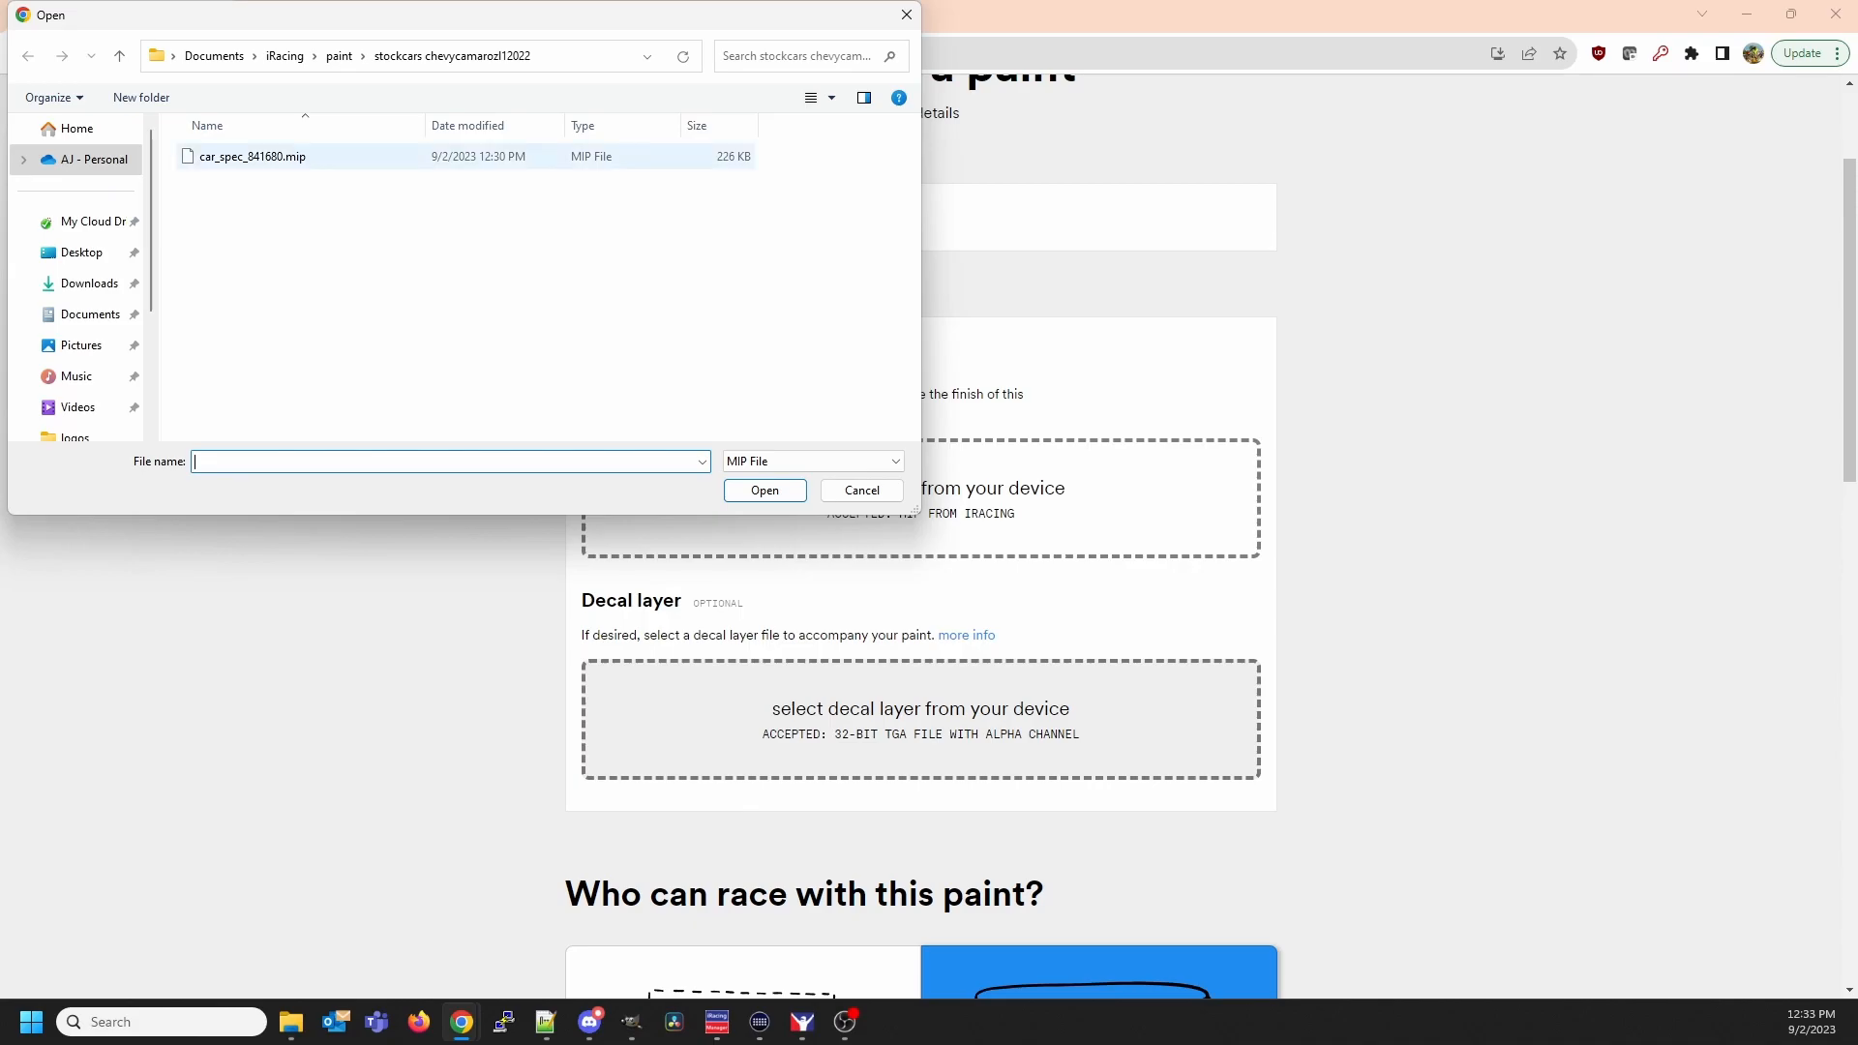
double_click(291, 156)
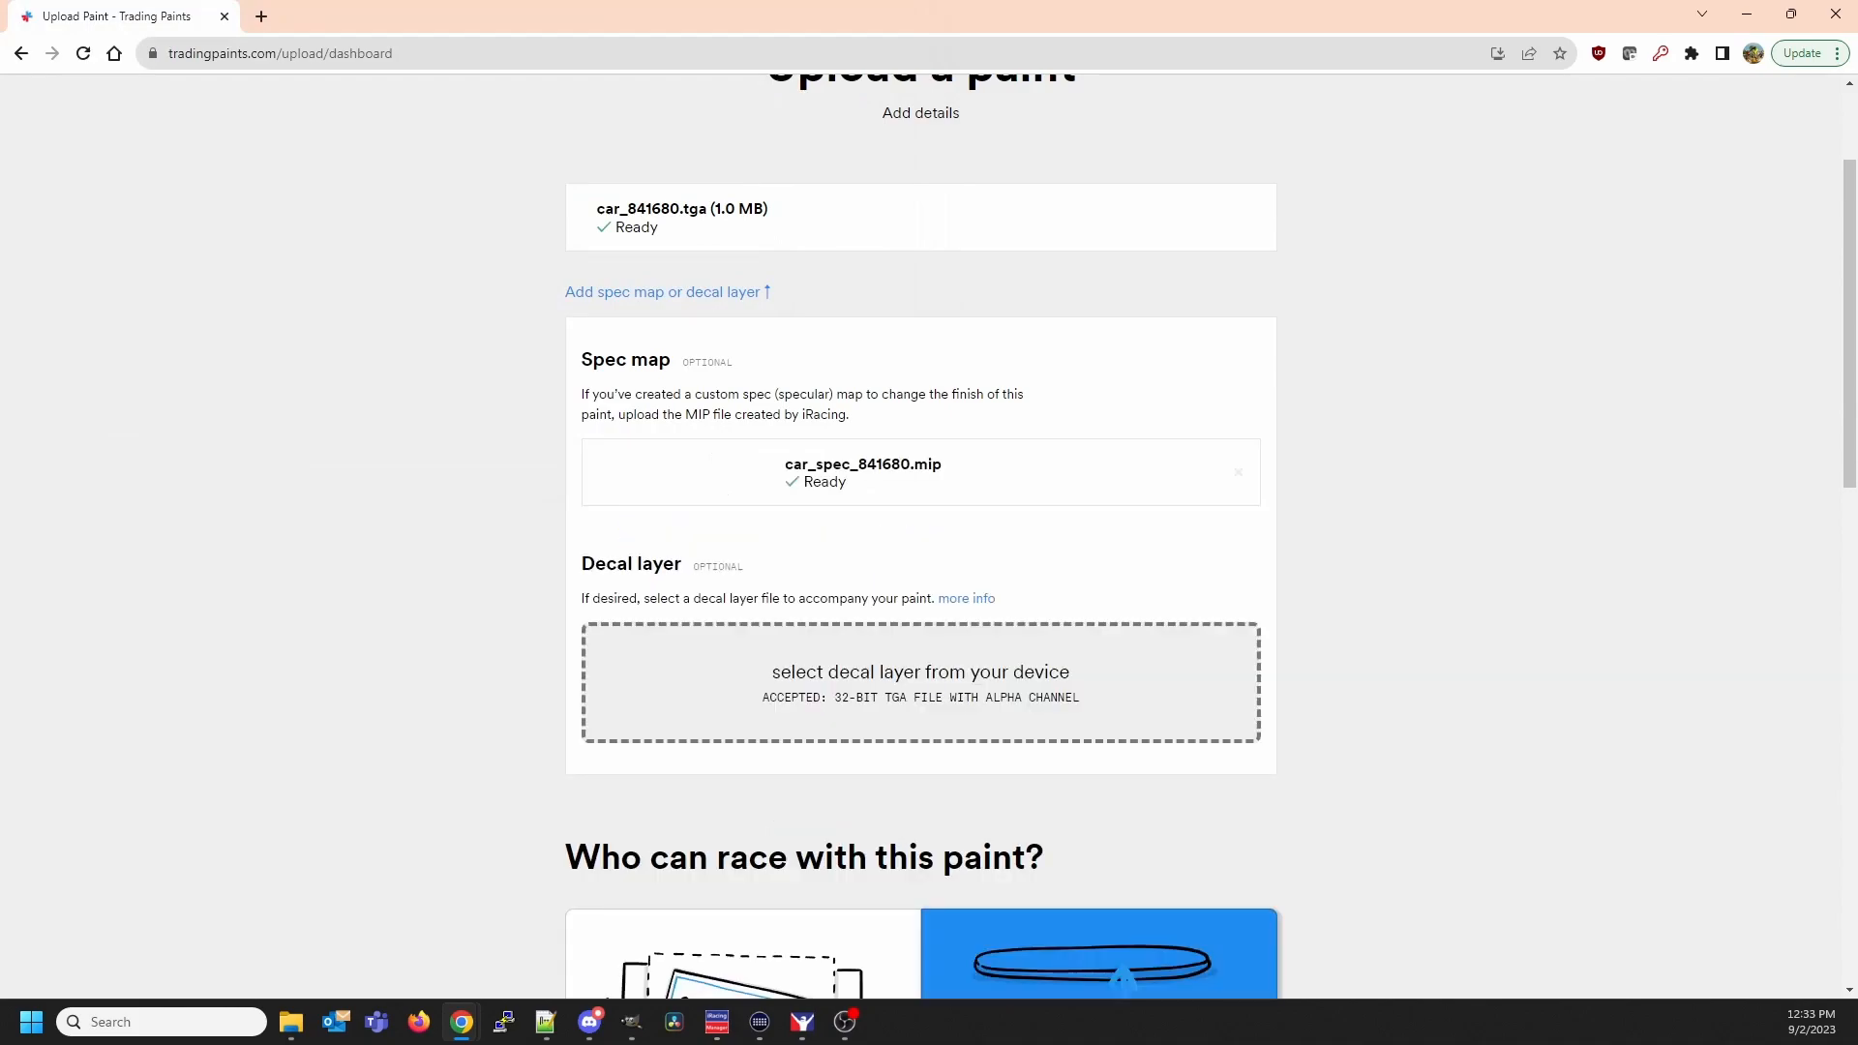
scroll(920, 535, "down", 9)
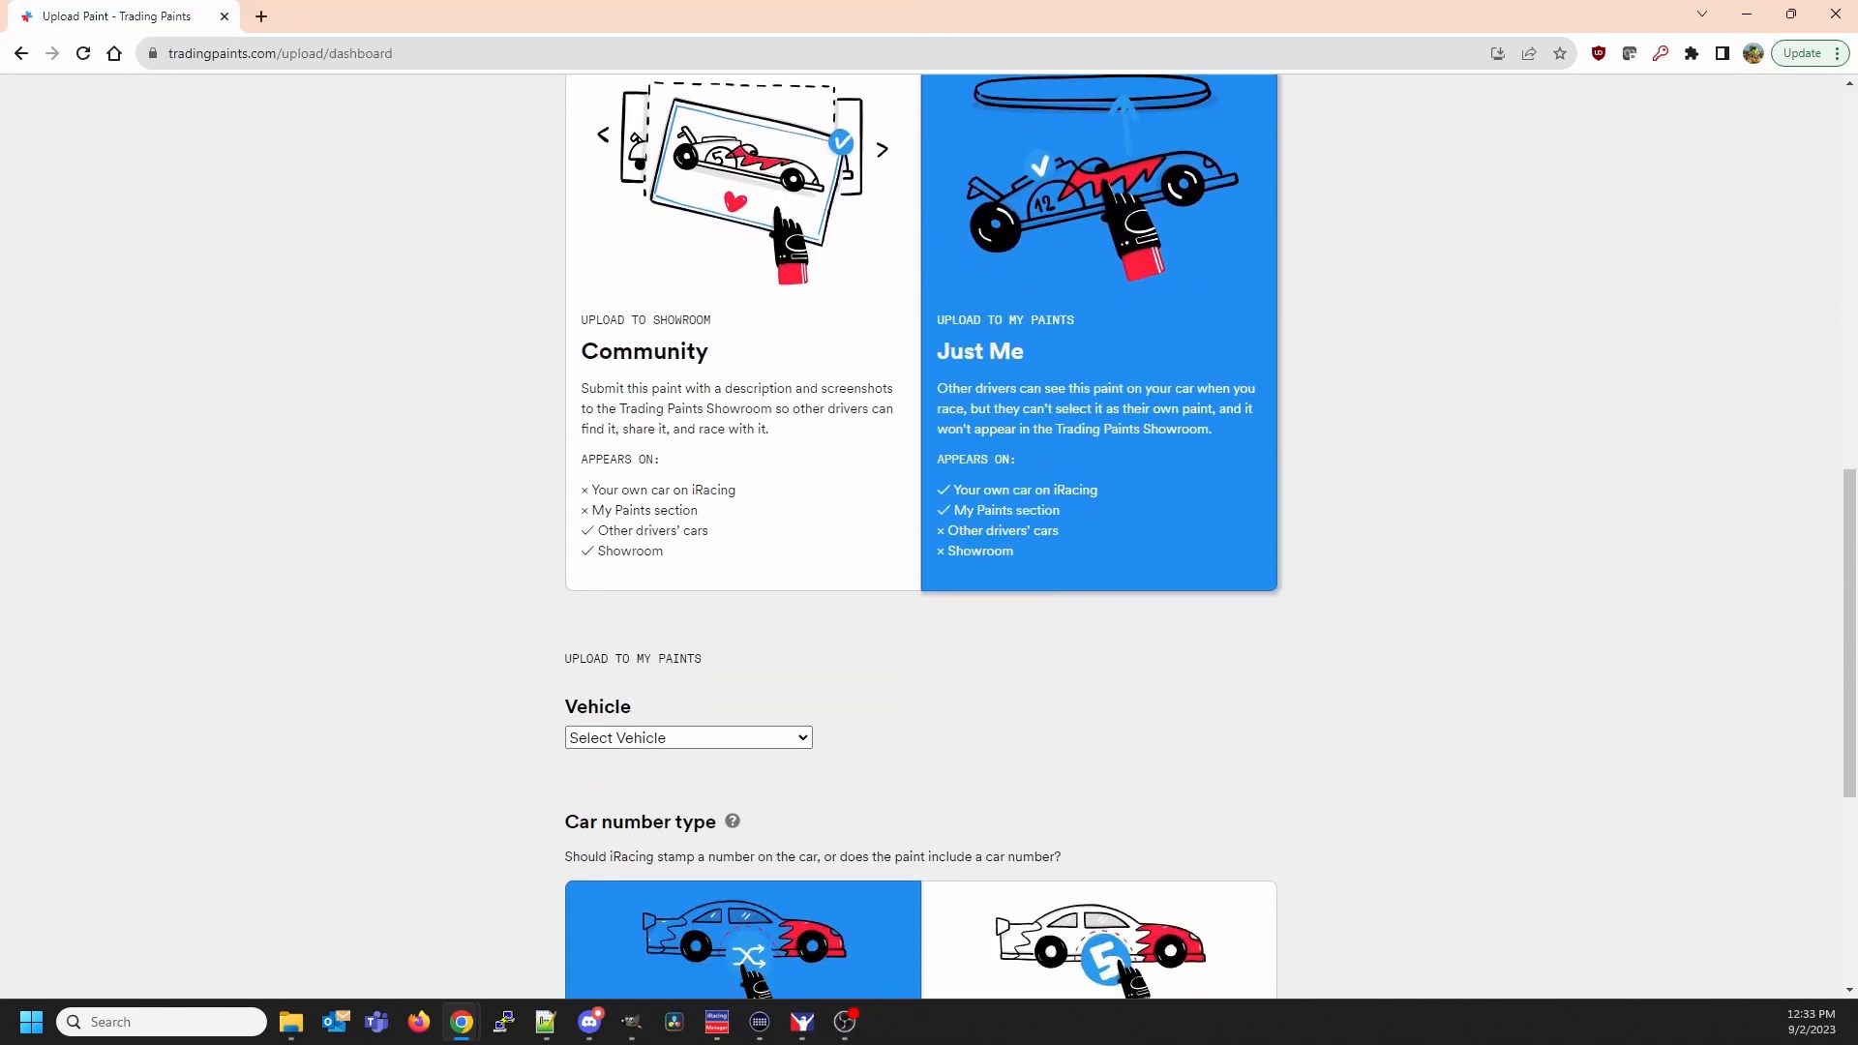
Share the Camaro paint with the Community showroom on the Trading Paints upload form
left_click(688, 737)
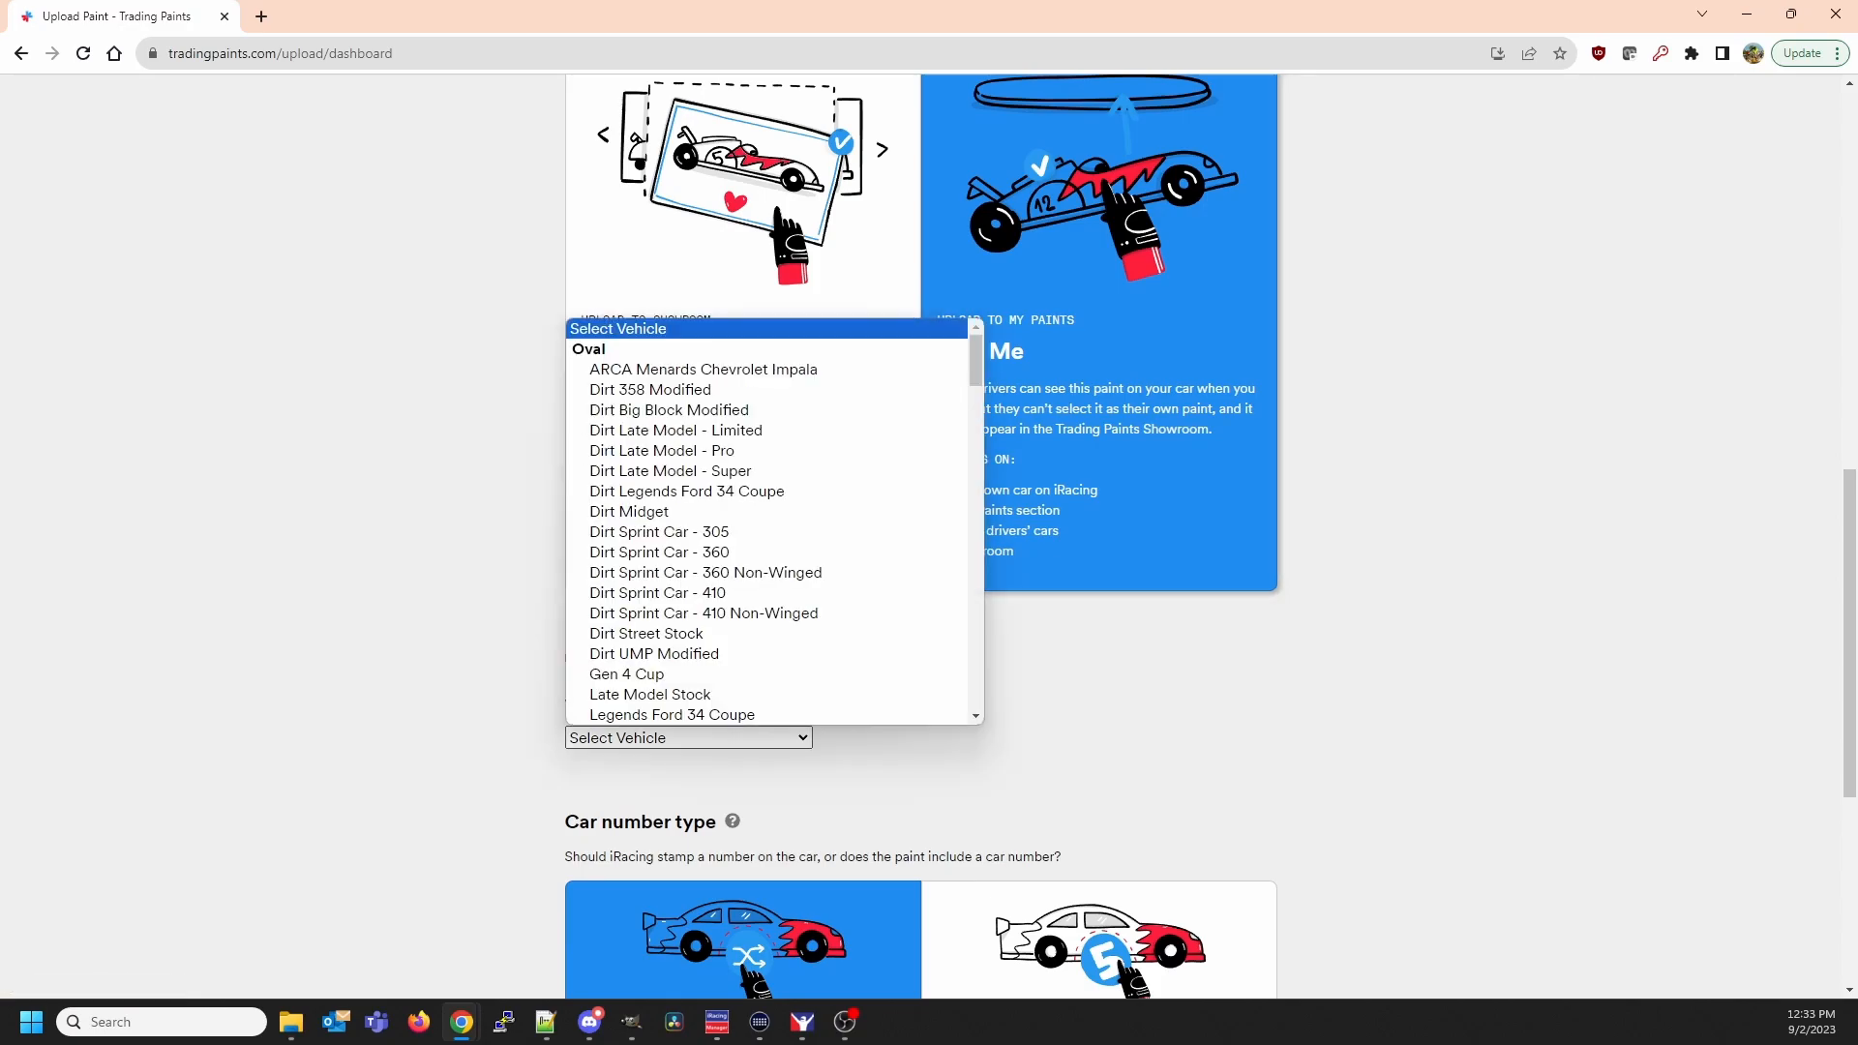
scroll(677, 674, "down", 4)
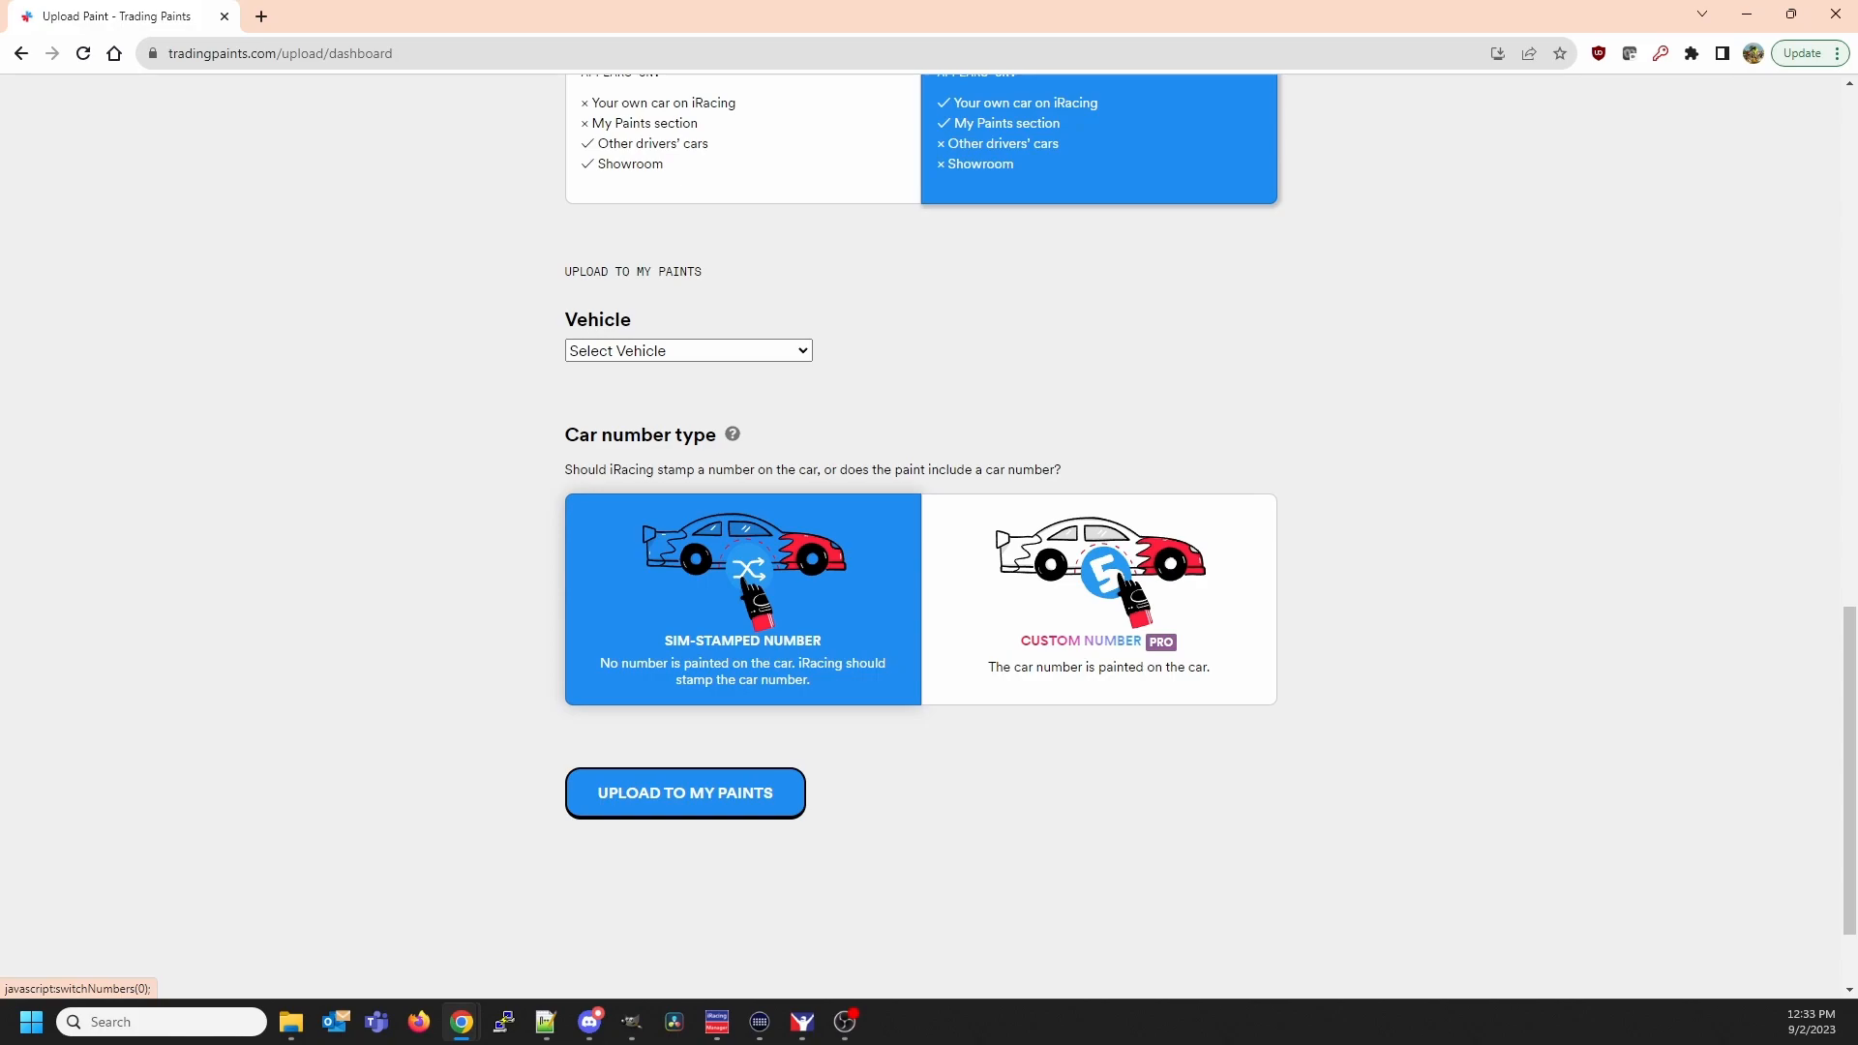
scroll(742, 600, "up", 5)
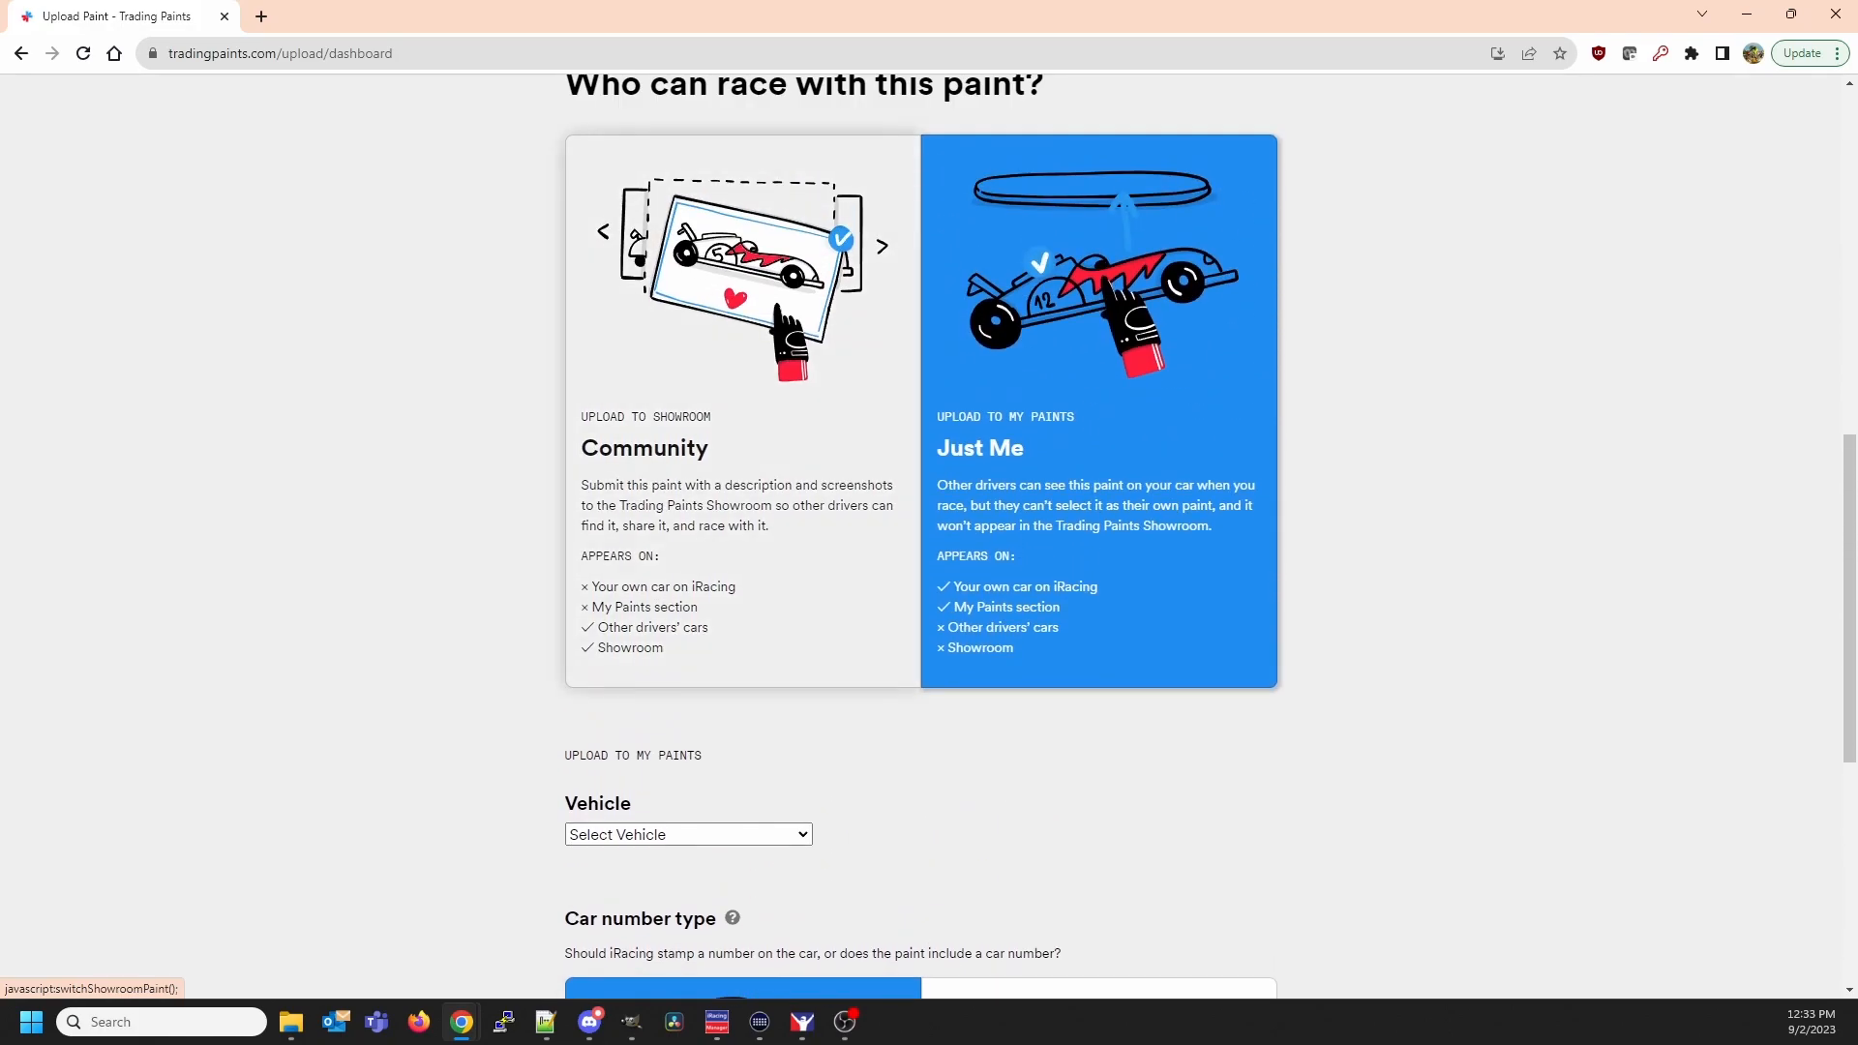
left_click(742, 600)
scroll(919, 533, "down", 6)
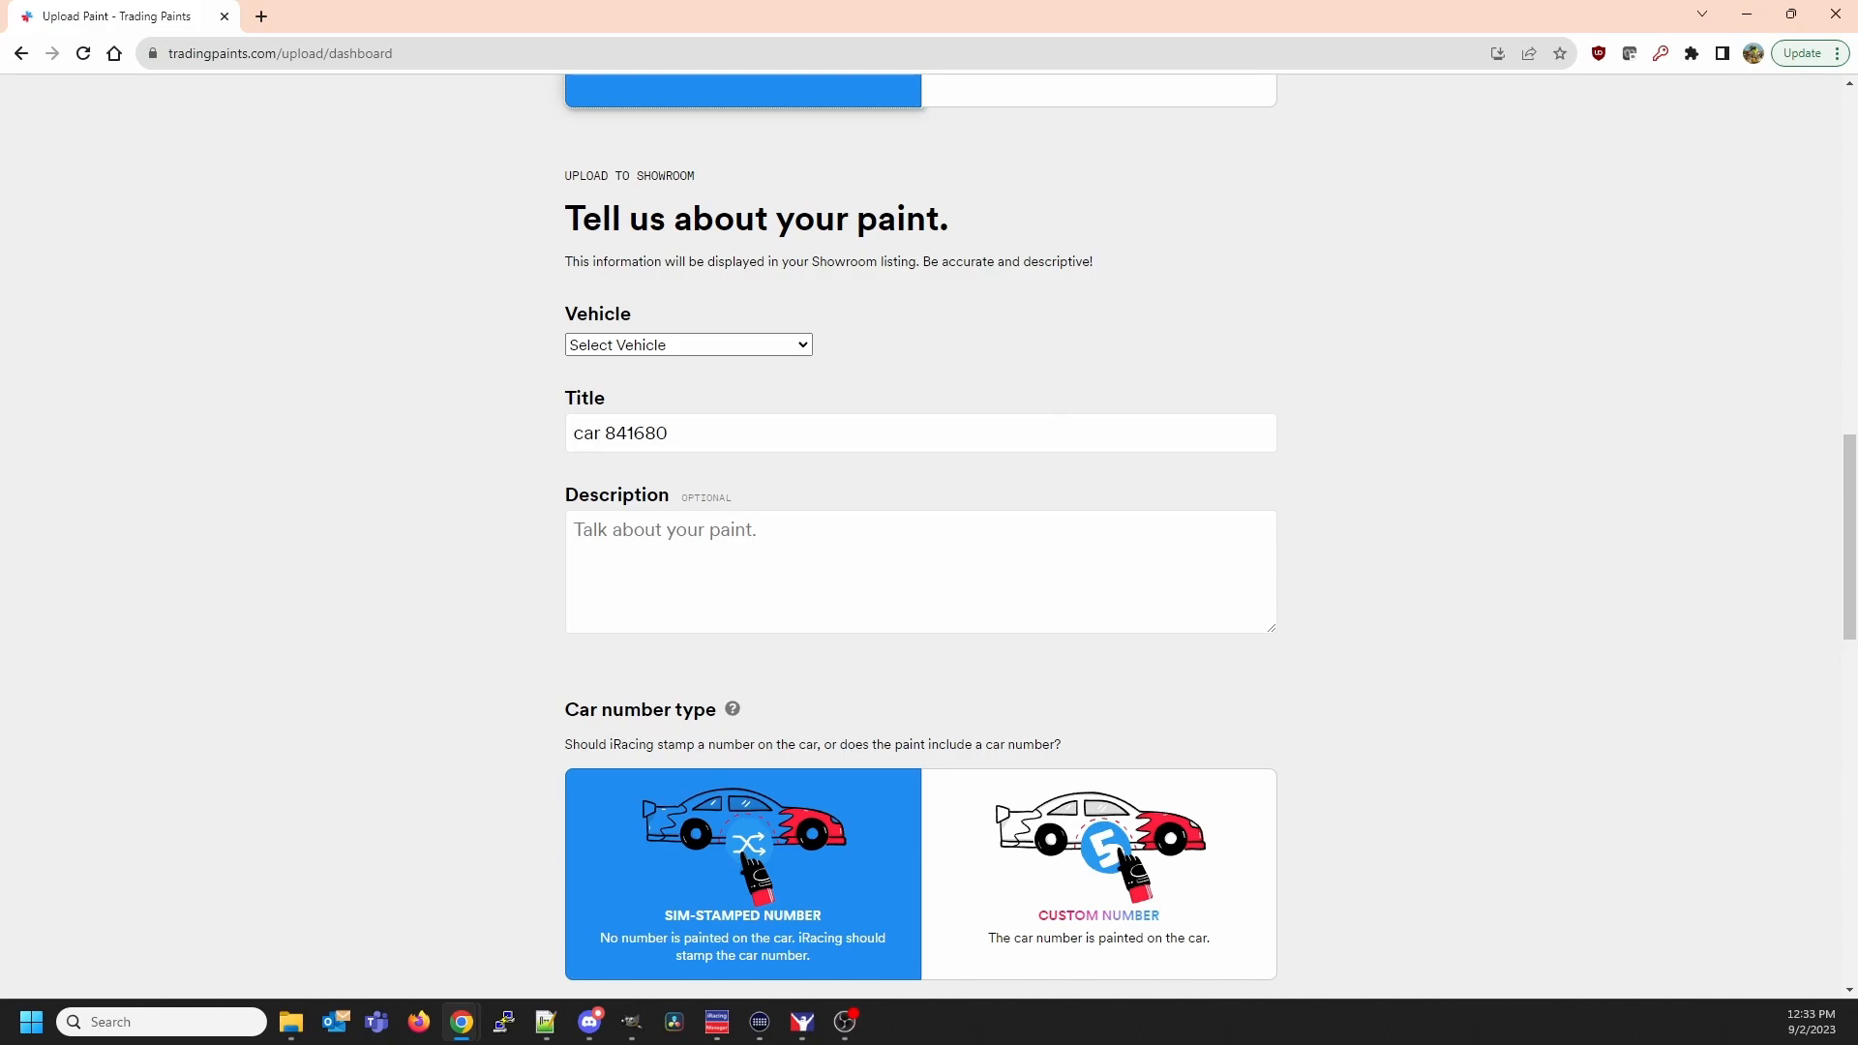
scroll(919, 532, "down", 6)
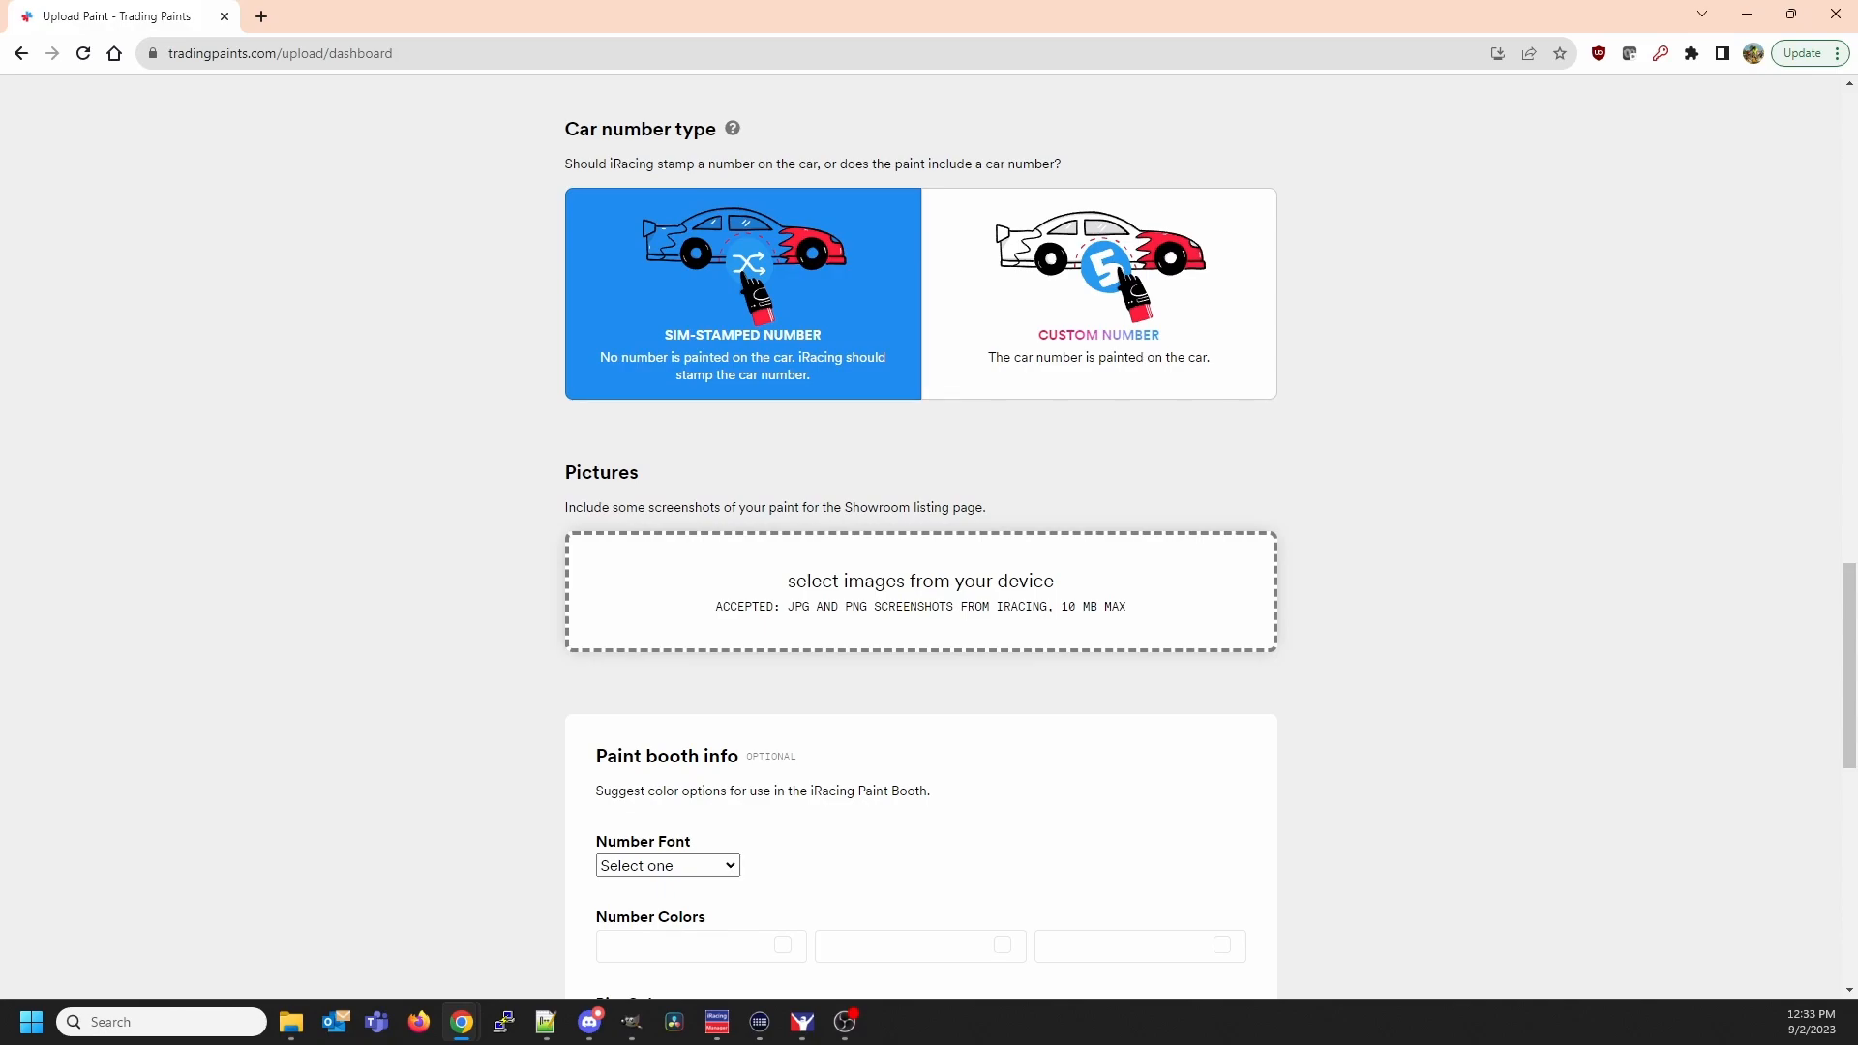
Check the iRacing Paint Shop, review the rest of the upload form, then minimize Chrome
left_click(802, 1022)
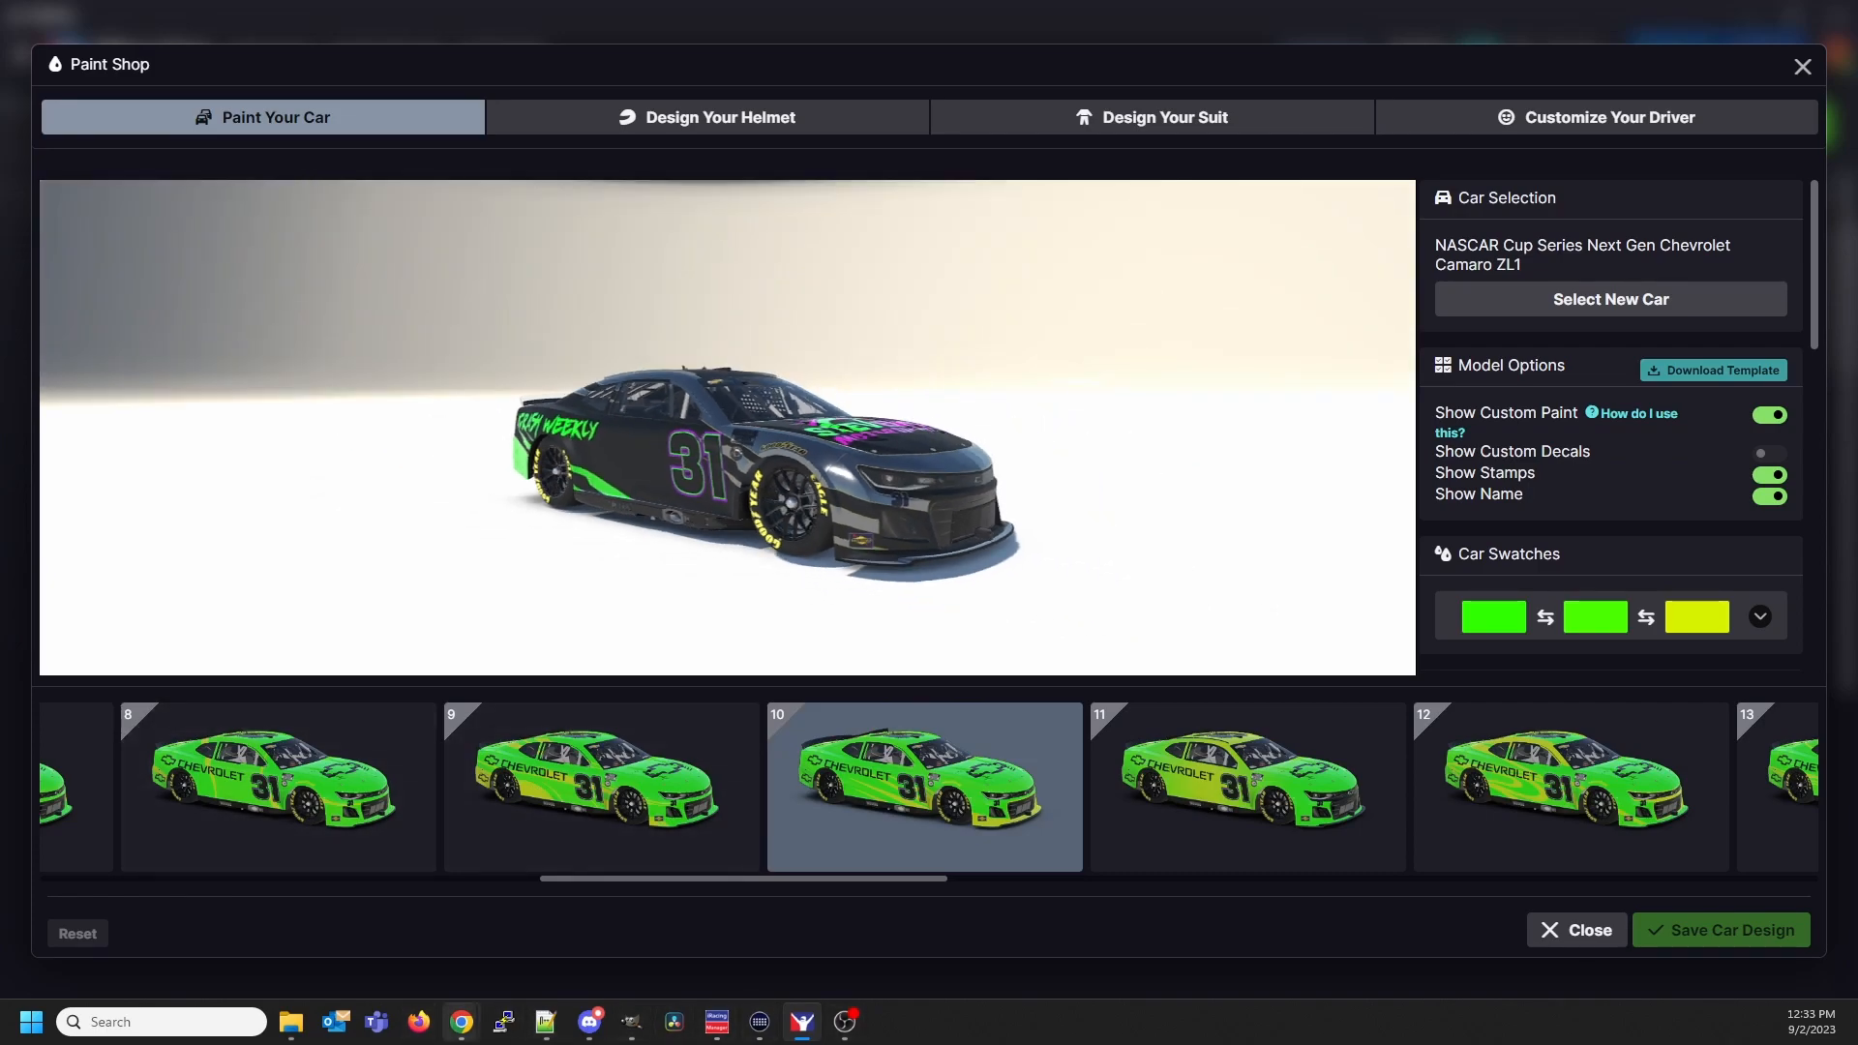
mouse_move(461, 1021)
left_click(568, 920)
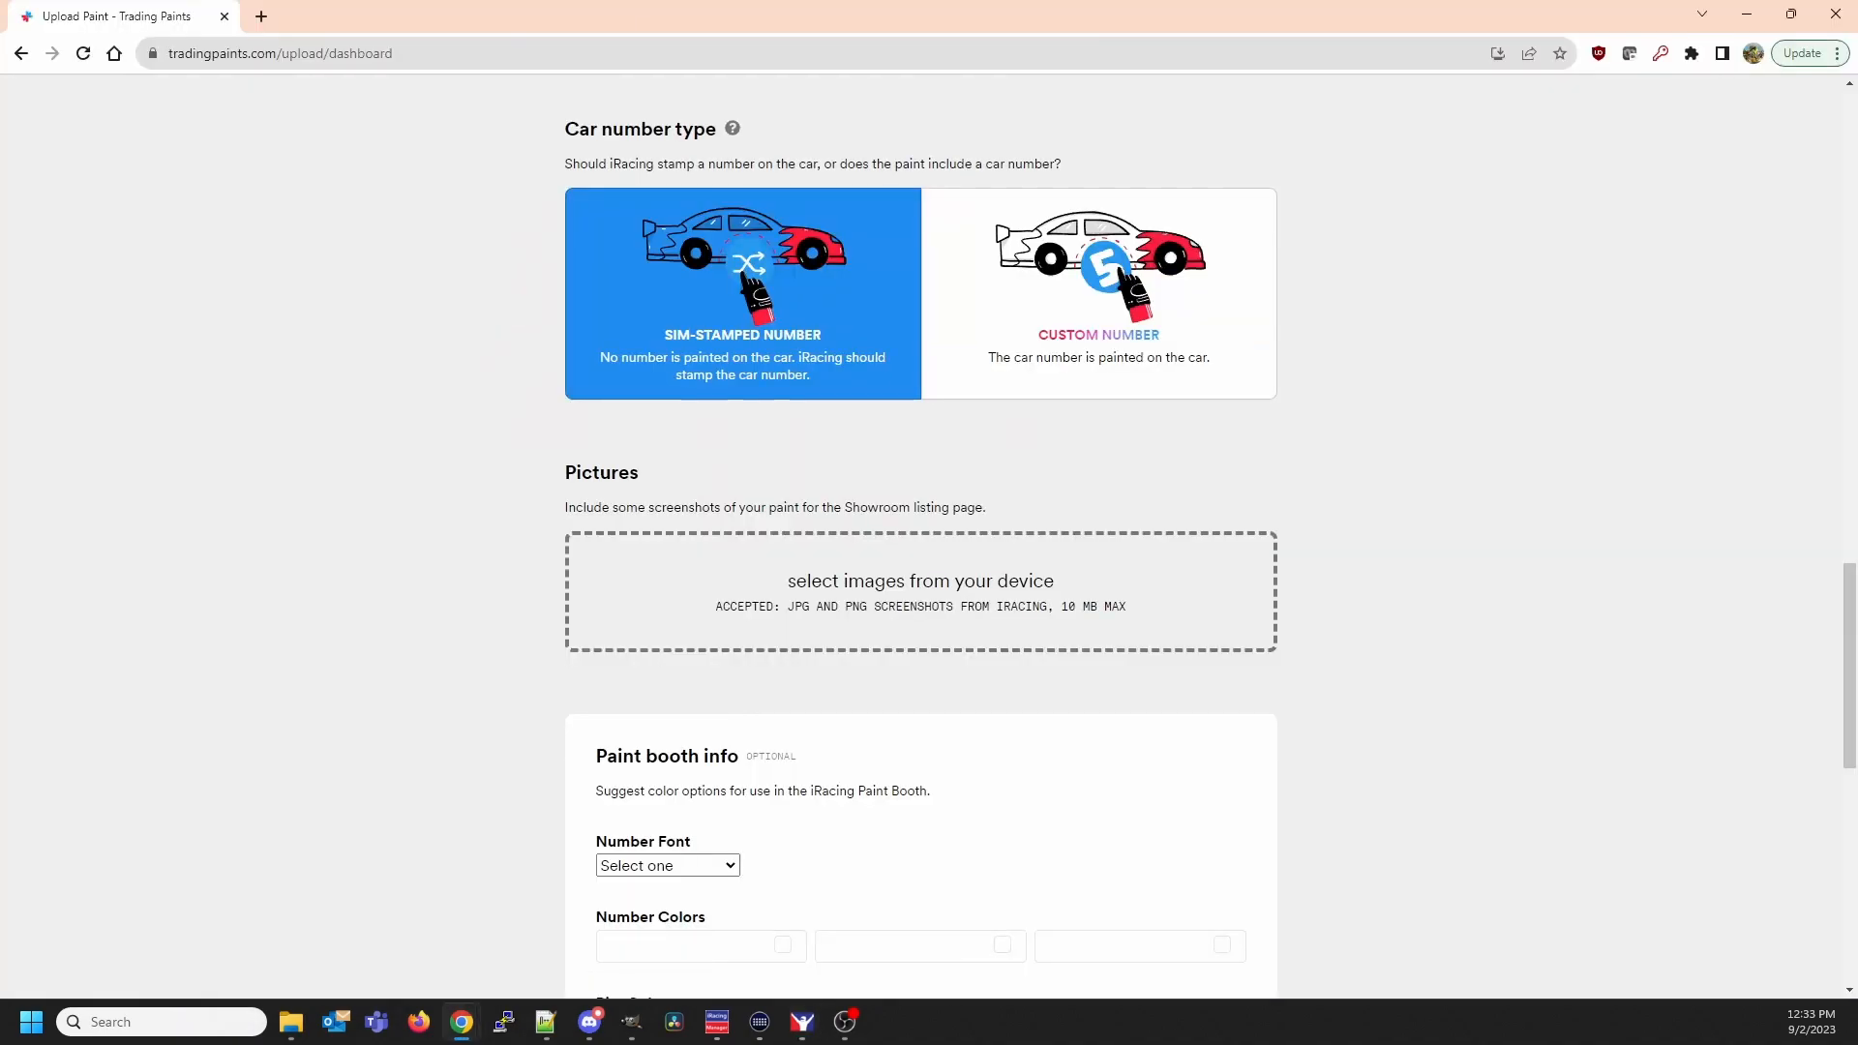
scroll(920, 532, "down", 5)
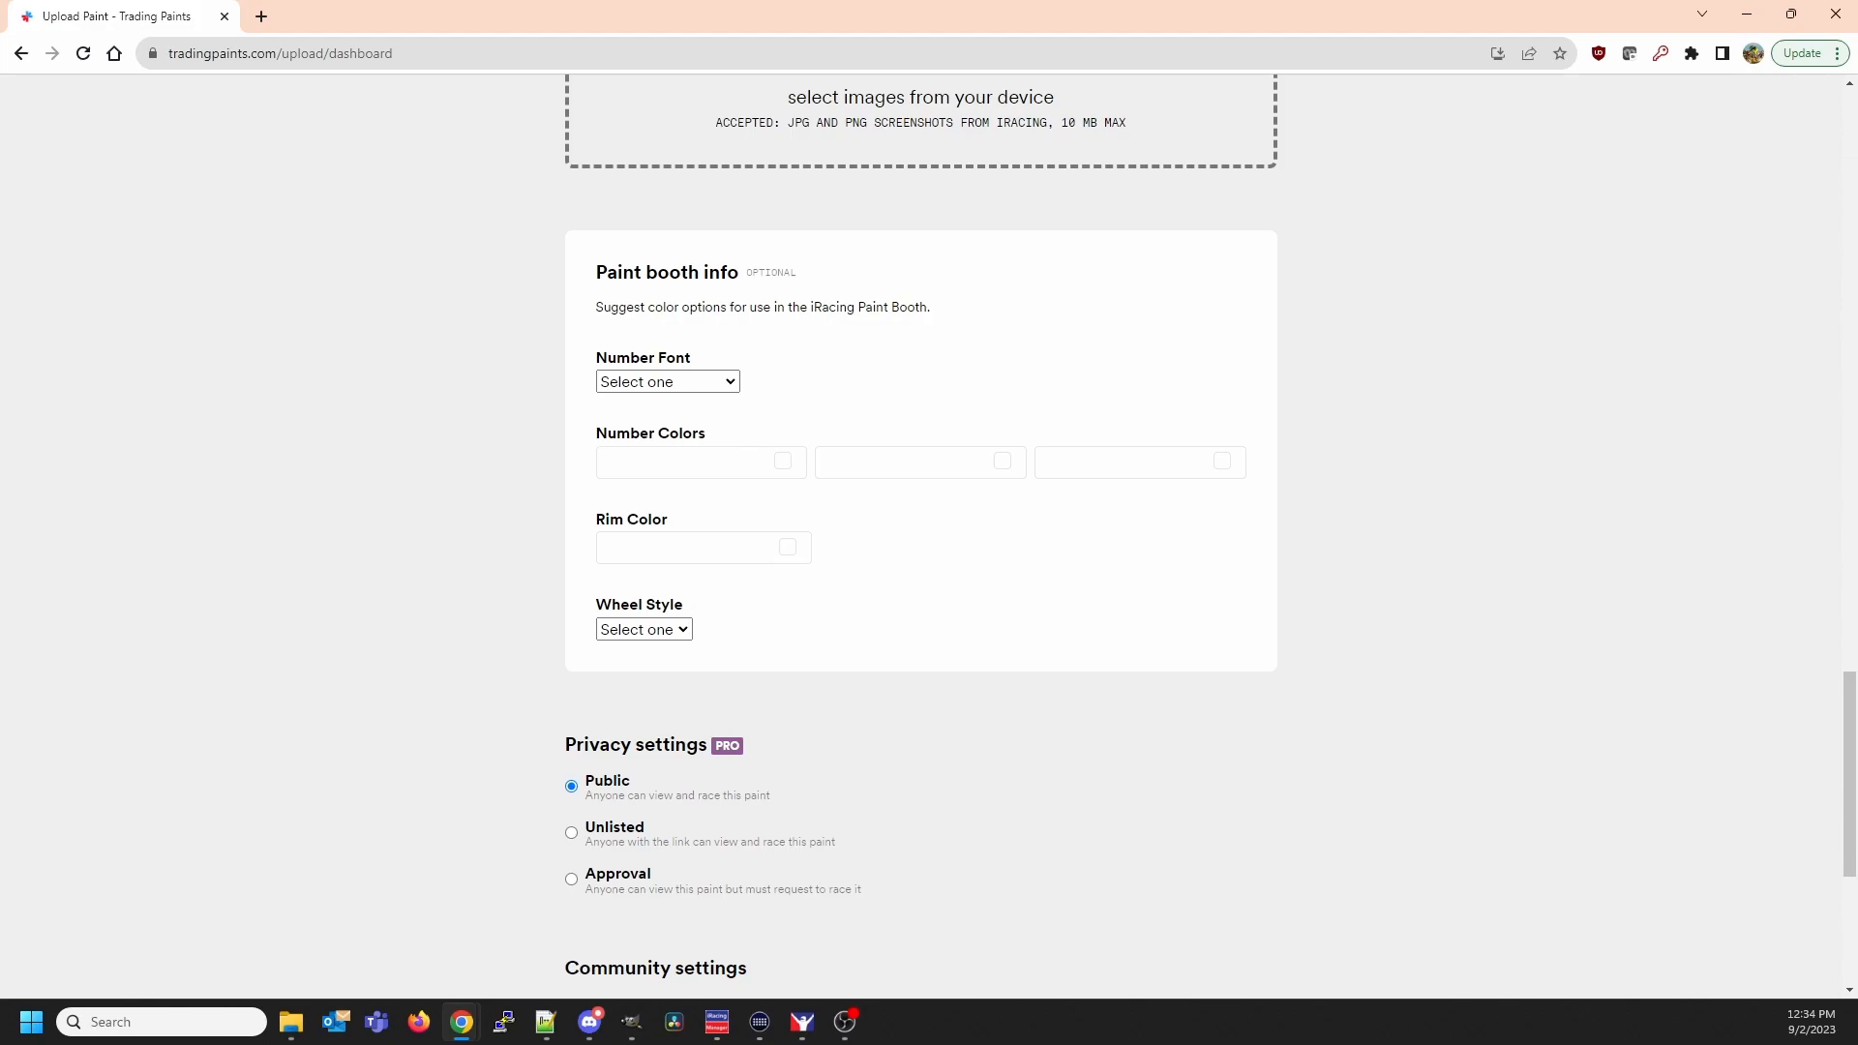
scroll(920, 484, "down", 4)
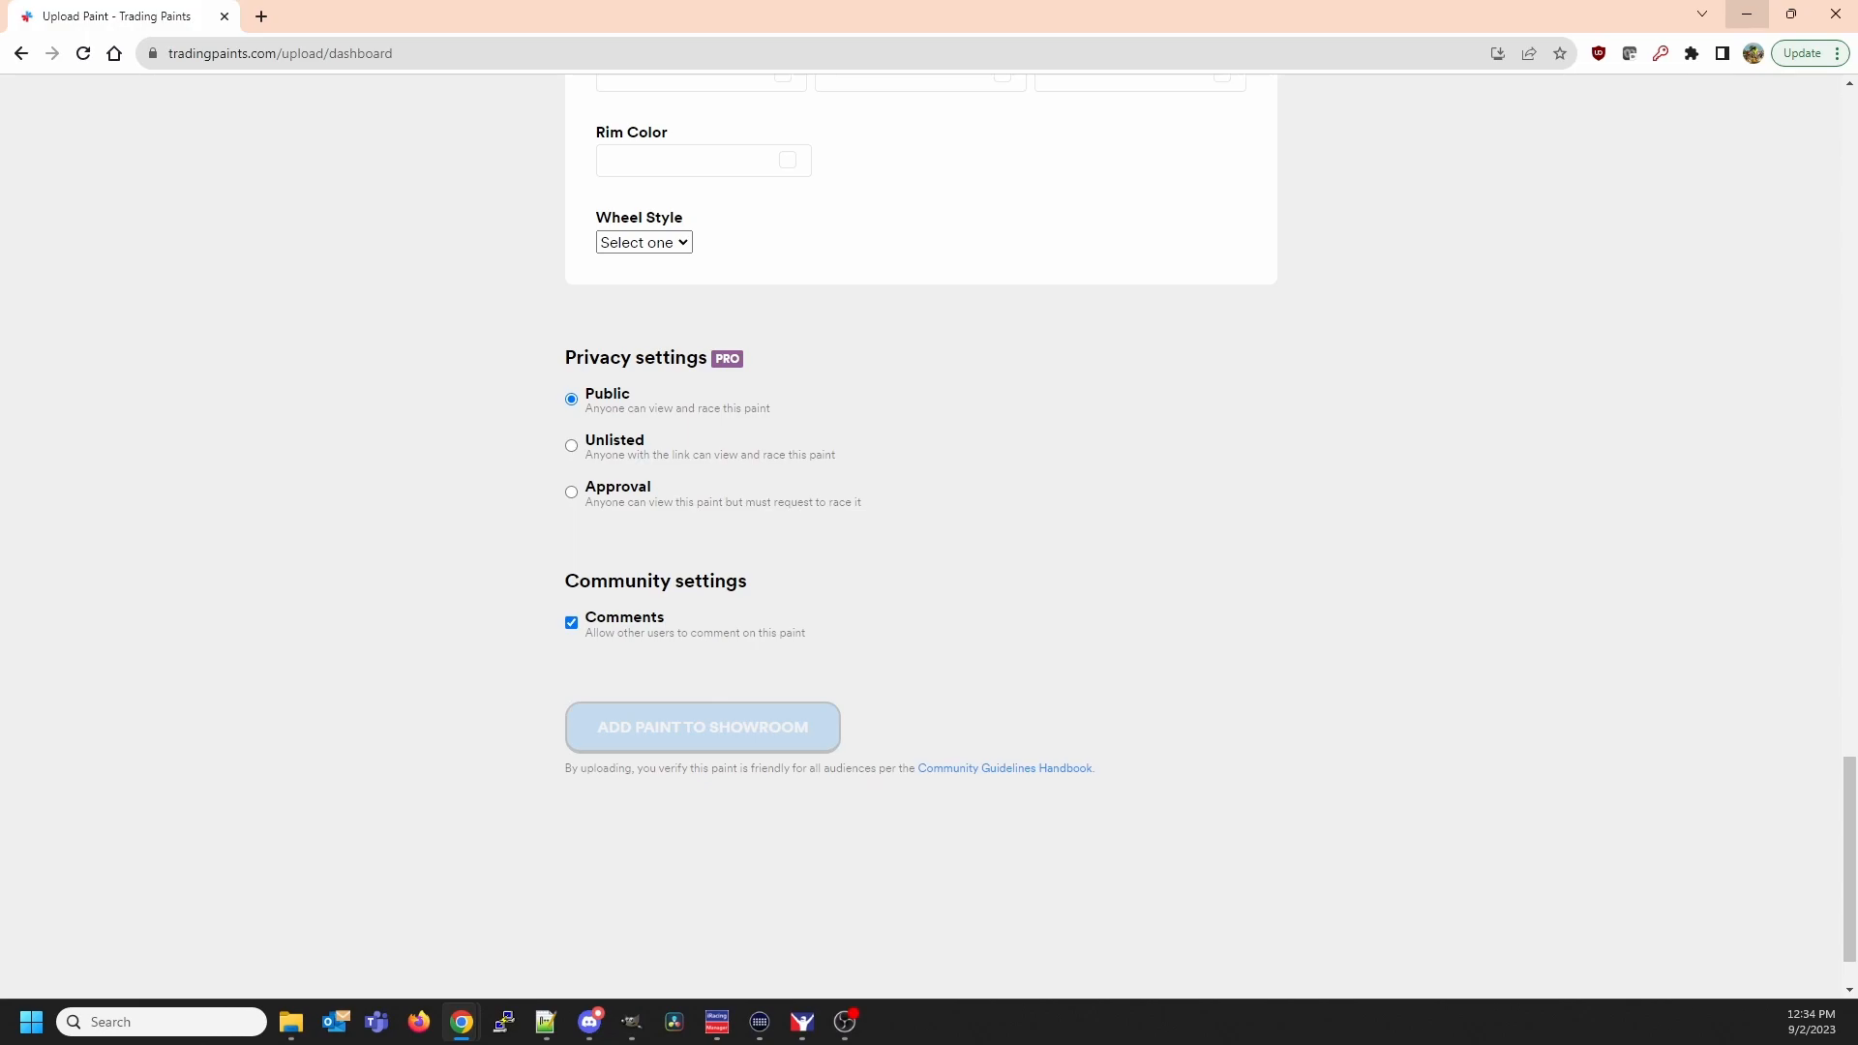
left_click(1747, 13)
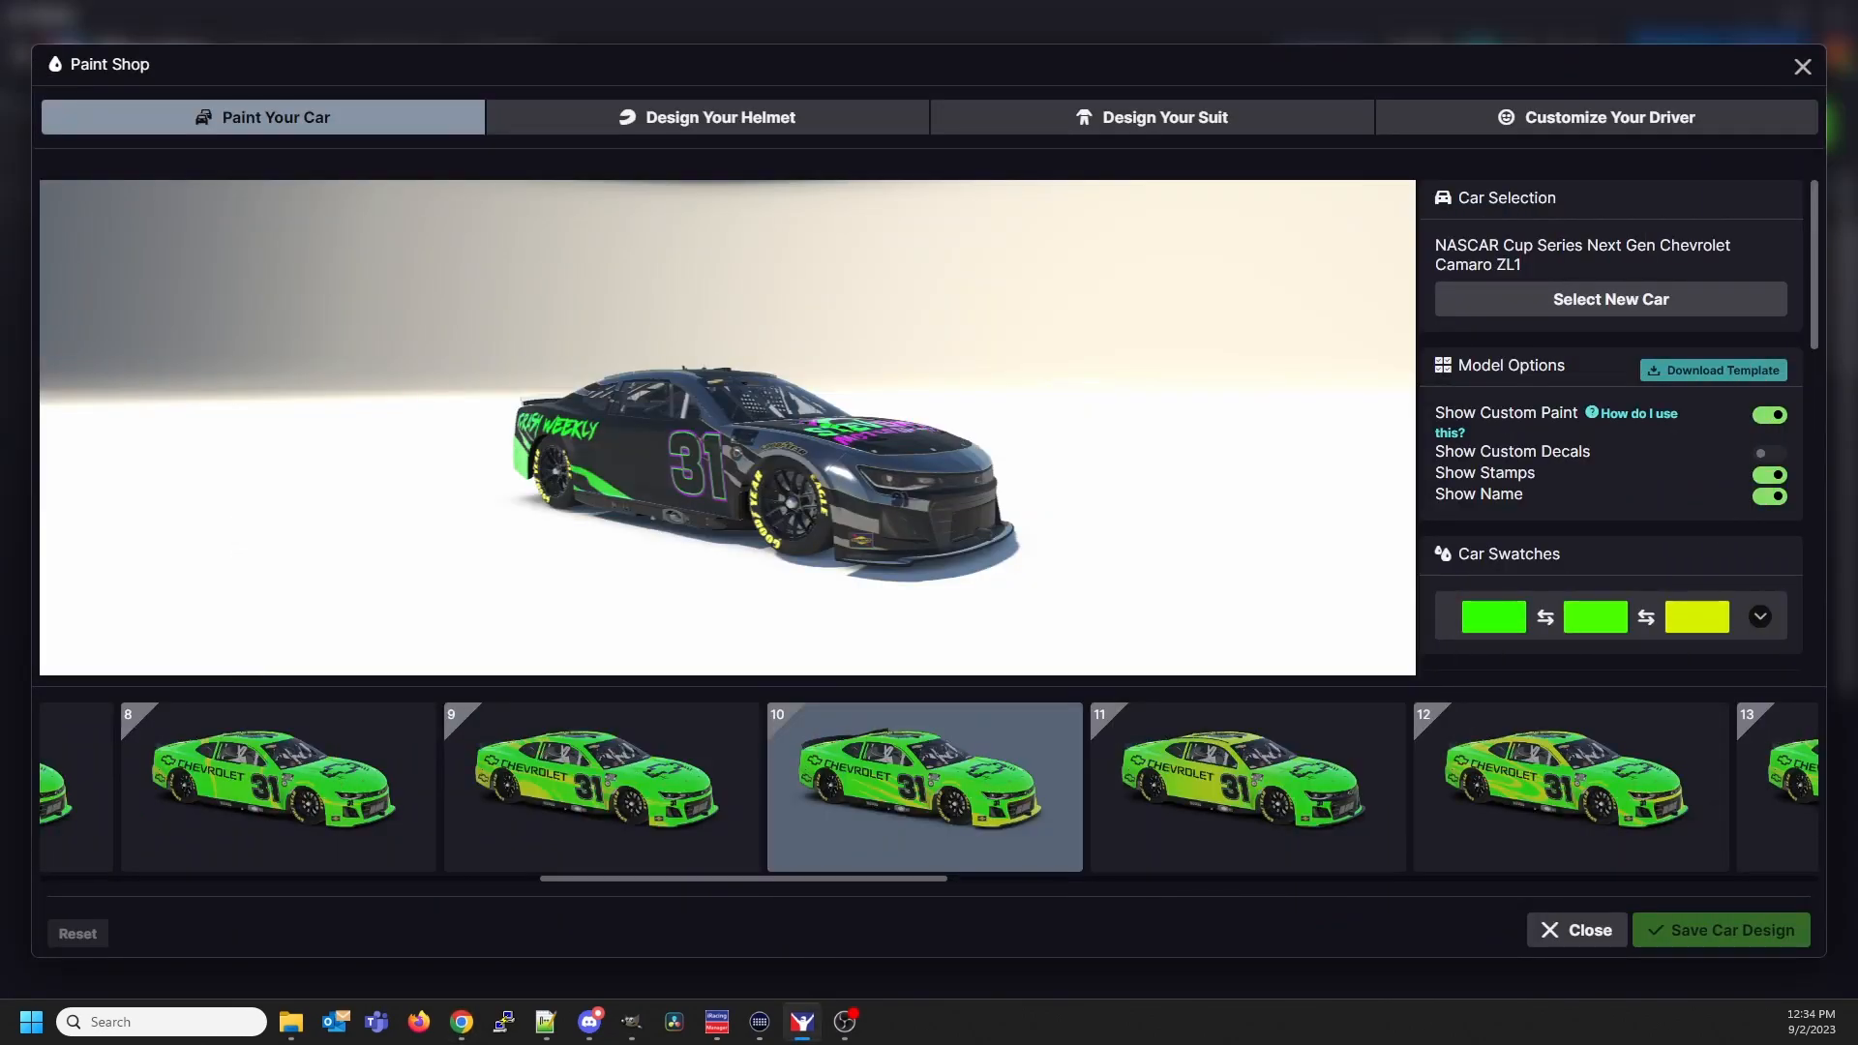